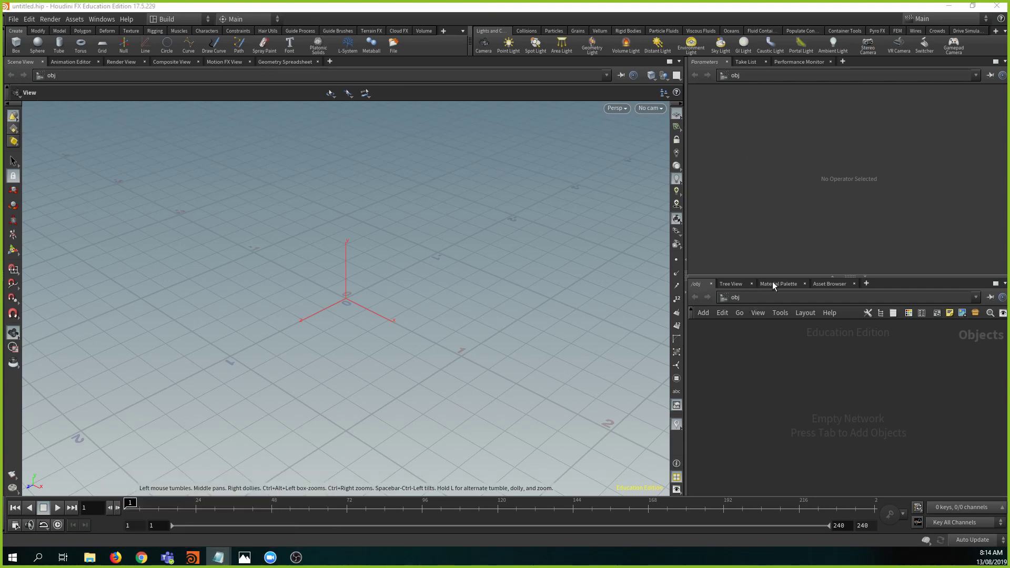
- Enlarge the network editor and add a Box geometry object to the scene
drag(772, 277, 742, 198)
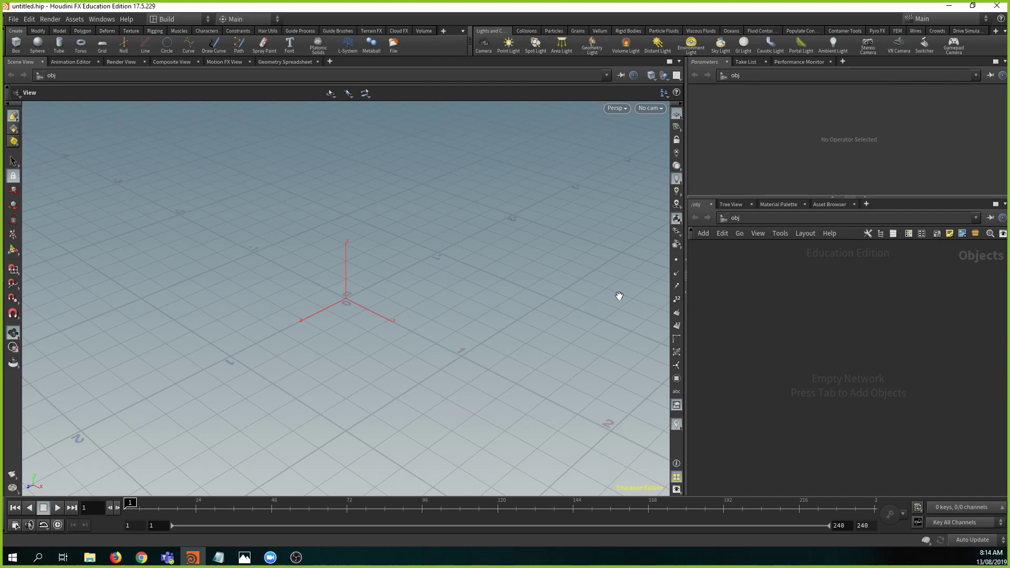
drag(604, 293, 507, 298)
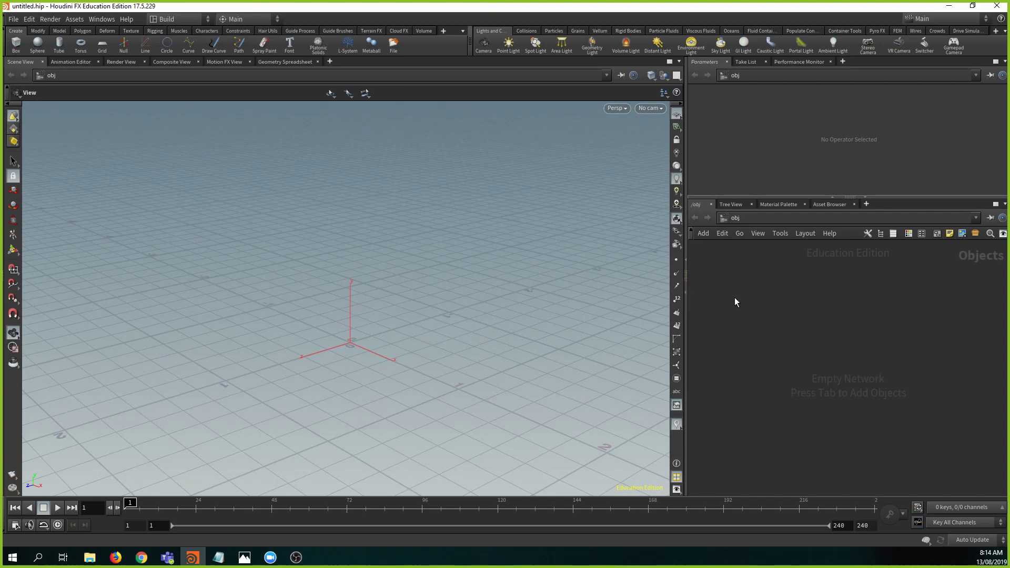
key(Tab)
text(bo)
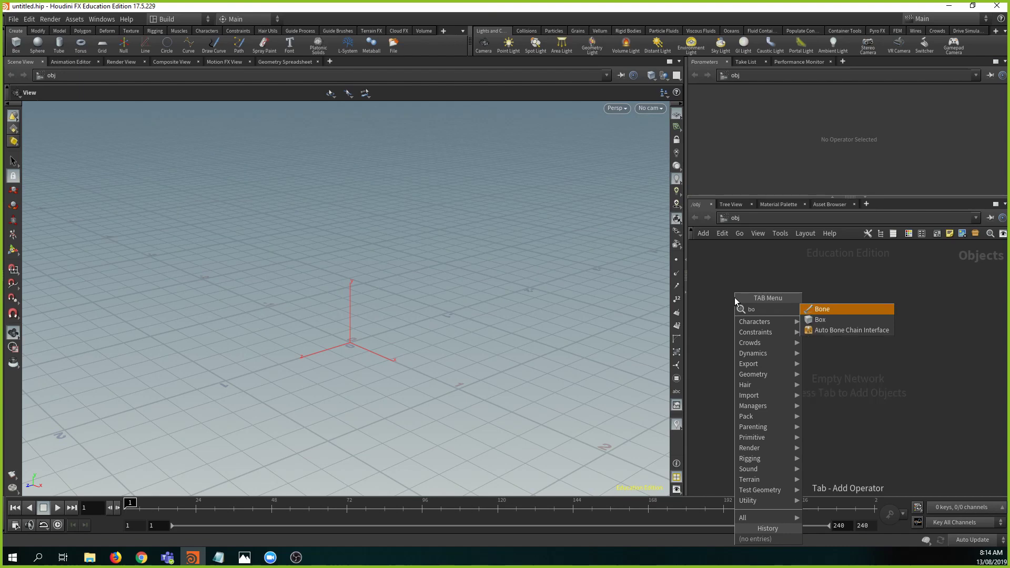
text(x)
key(Return)
click(734, 298)
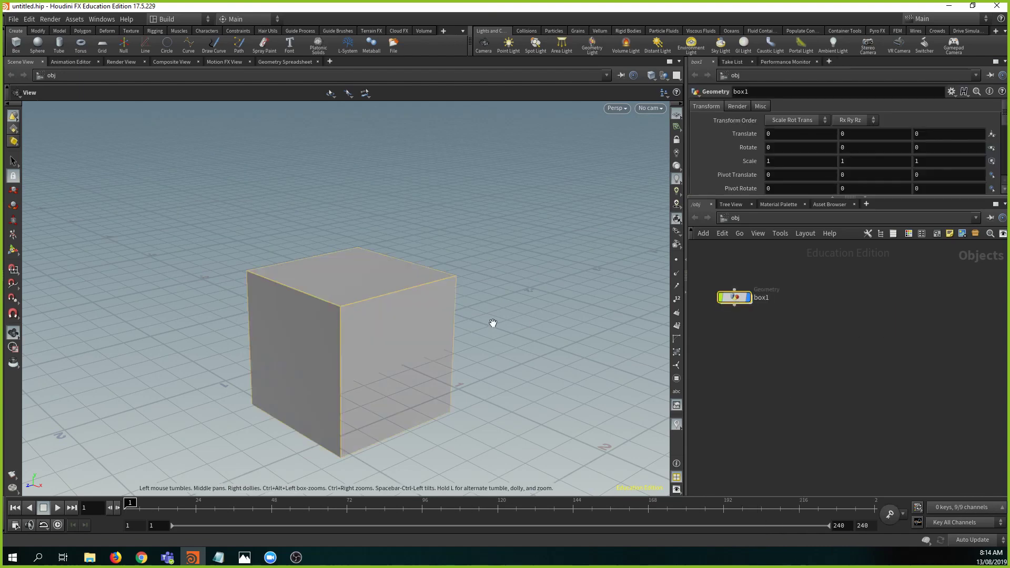
- Rename the box object as wall
middle_drag(493, 323, 437, 266)
drag(734, 299, 759, 298)
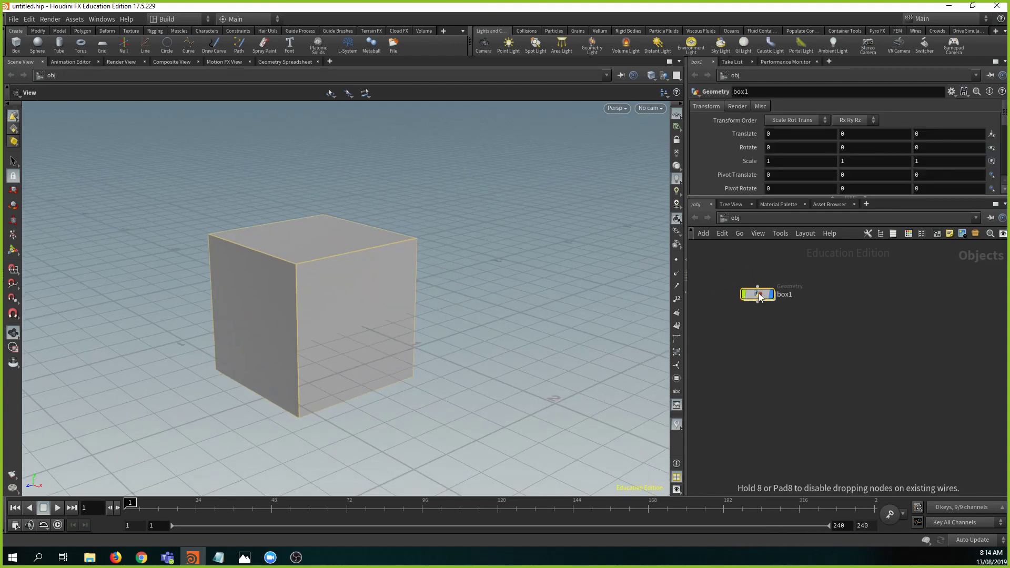
double_click(784, 294)
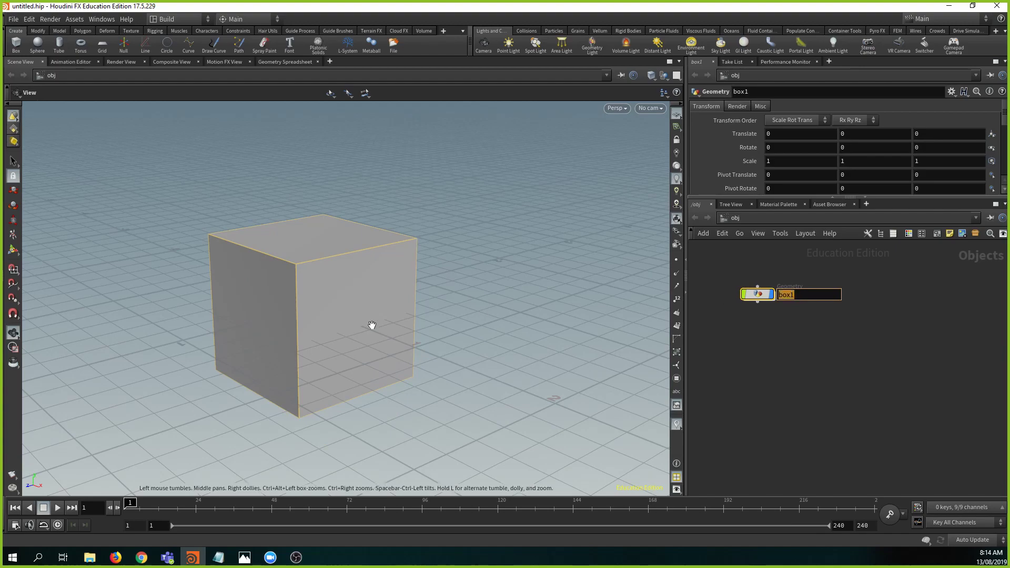
text(wall)
key(Return)
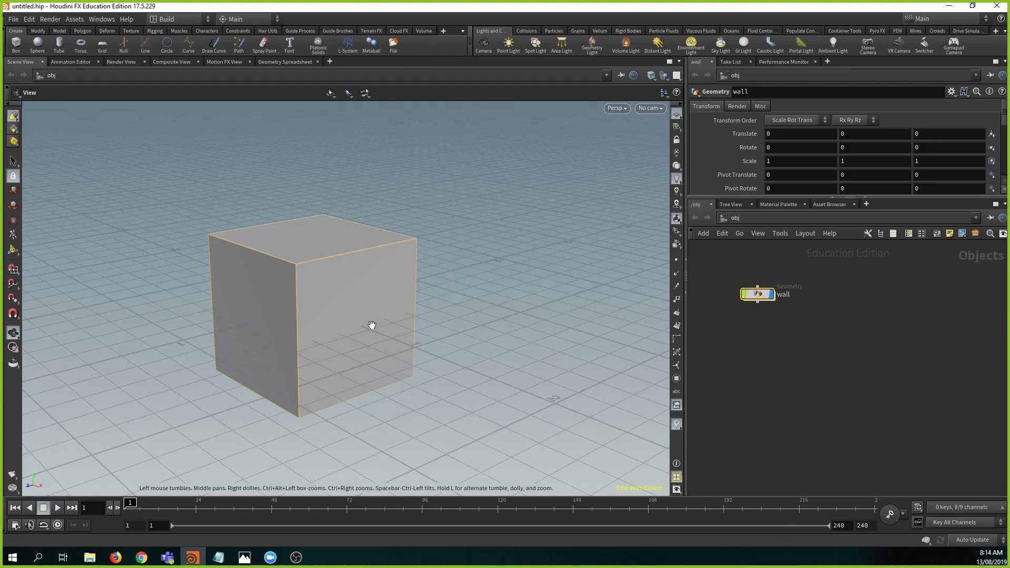
- Try moving the wall object up about 0.67 units along Y with the transform handle
middle_drag(443, 260, 455, 235)
drag(418, 272, 417, 282)
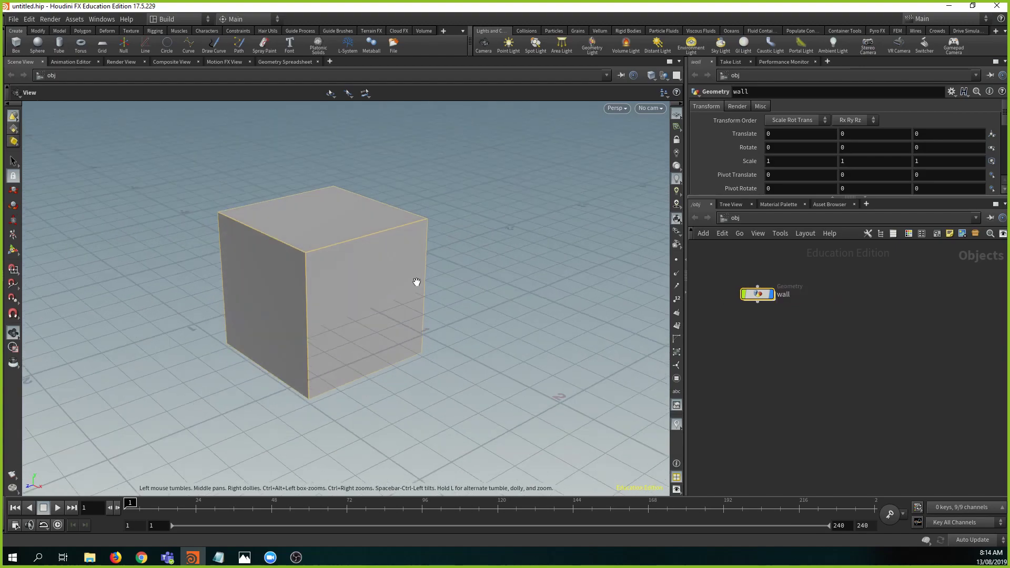
click(13, 250)
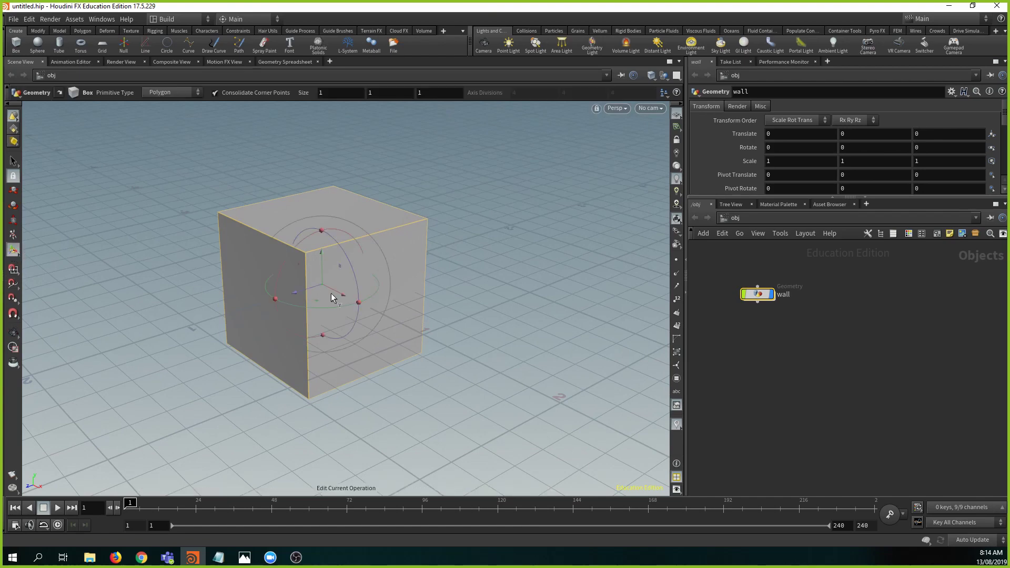
drag(321, 266, 320, 160)
key(Escape)
middle_drag(358, 203, 383, 322)
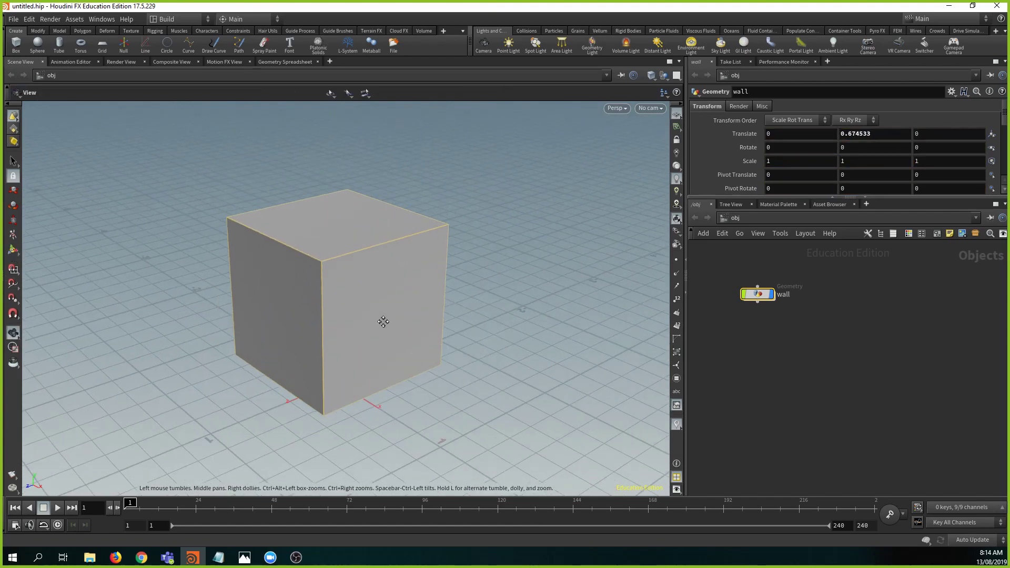
key(Return)
key(ctrl+z)
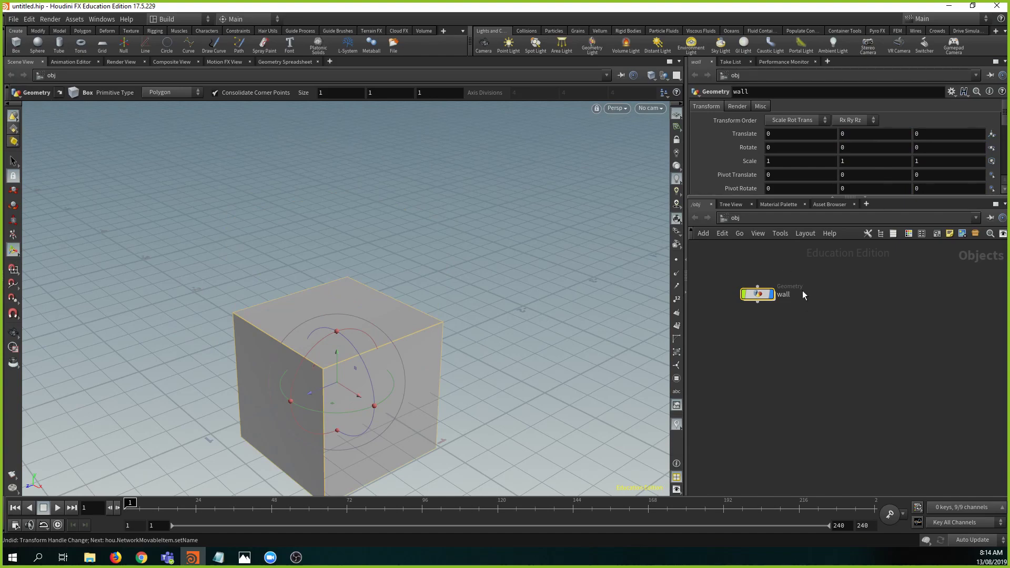
- Collapse the parameter pane above the network editor and widen the network editor towards the viewport
alt+middle_drag(561, 309, 553, 271)
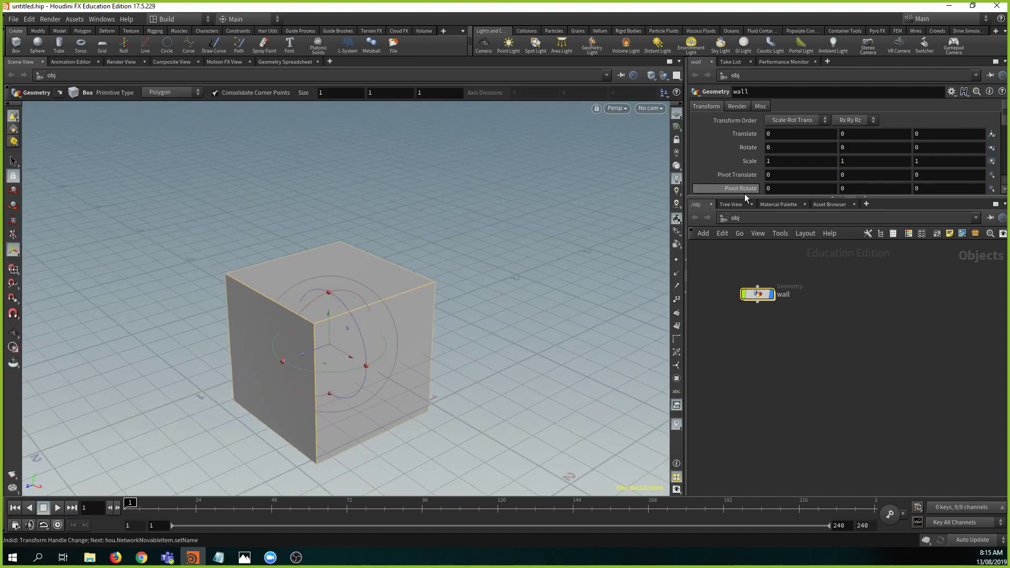
drag(745, 197, 747, 224)
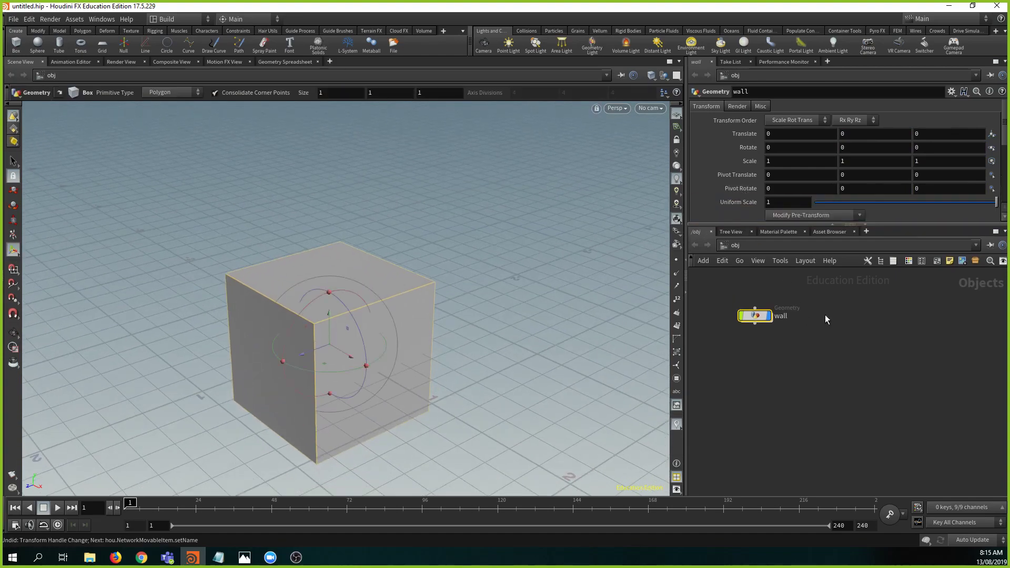
click(833, 223)
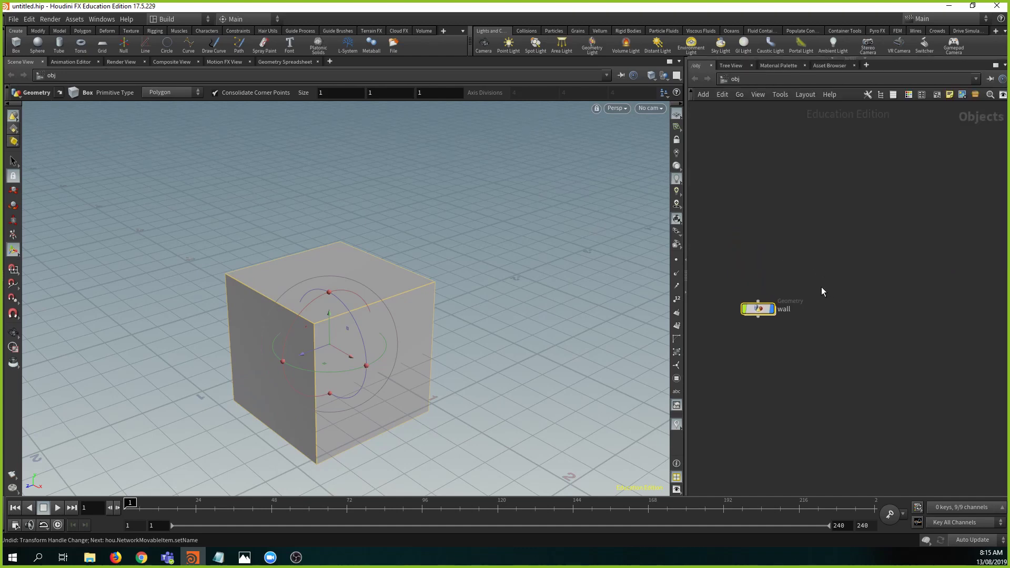
key(p)
key(p)
key(p)
key(p)
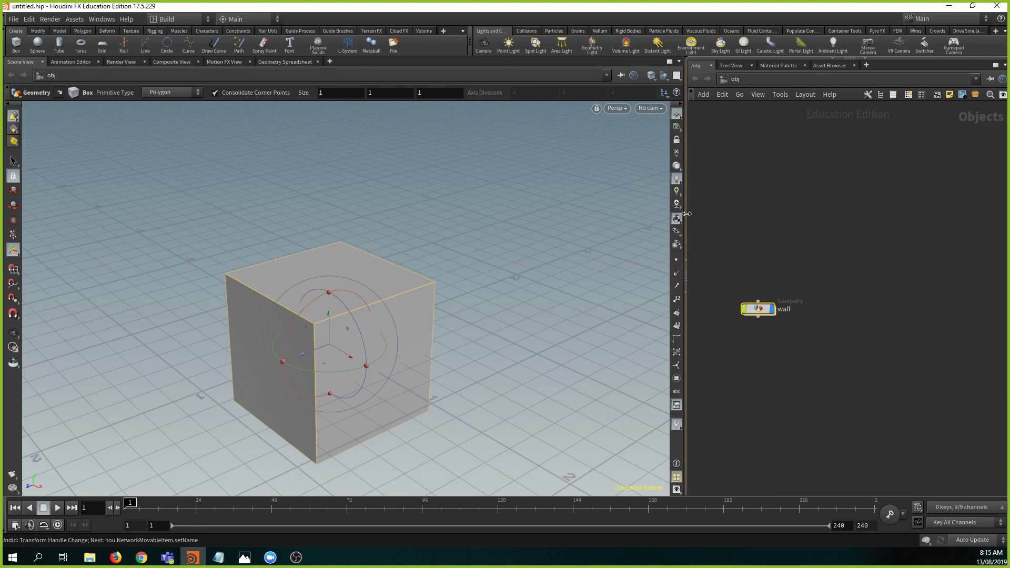
drag(687, 213, 579, 213)
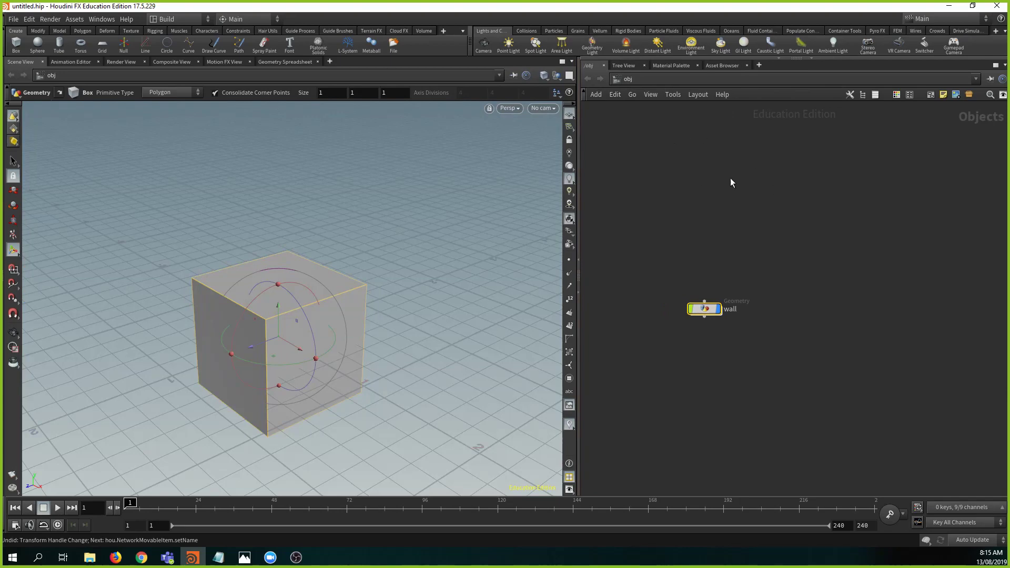
- Enter the wall object and add a Transform node wired to the output of box1
alt+drag(443, 272, 435, 226)
alt+middle_drag(435, 226, 457, 182)
alt+right_drag(457, 181, 451, 221)
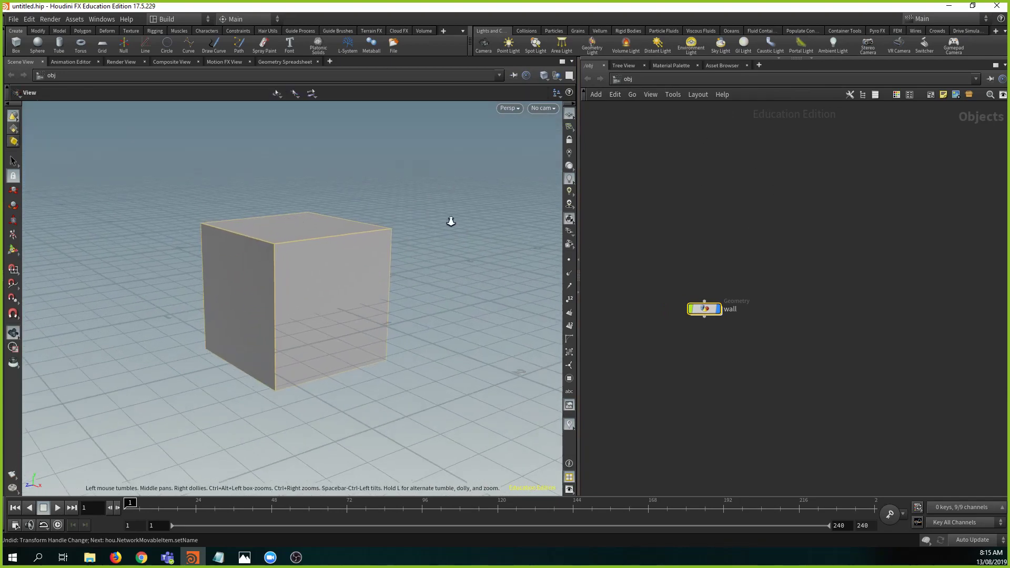
double_click(711, 311)
middle_drag(729, 276, 683, 190)
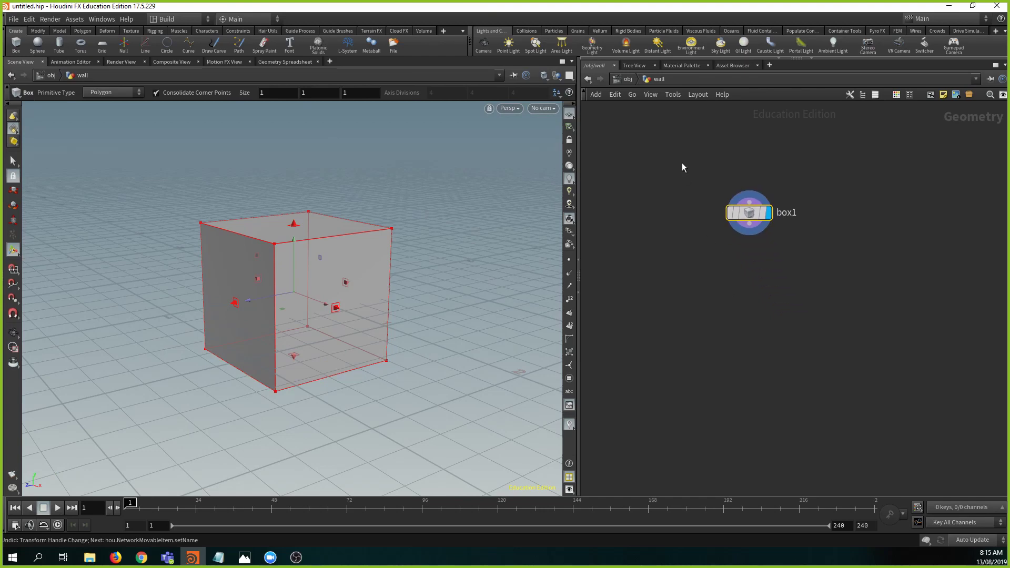
click(749, 225)
click(742, 241)
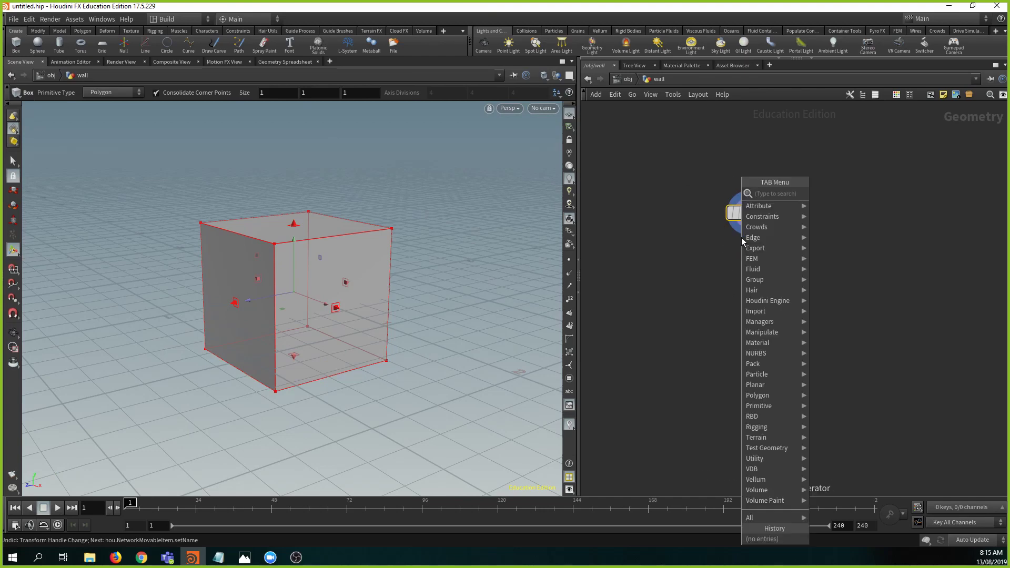
text(trab)
key(BackSpace)
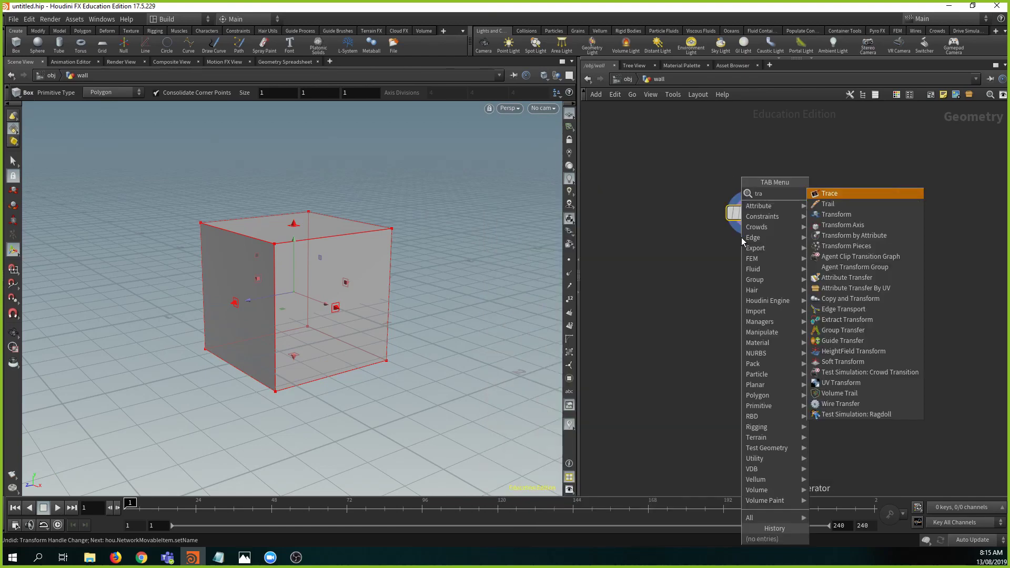
key(Down)
key(Down)
key(Return)
click(743, 242)
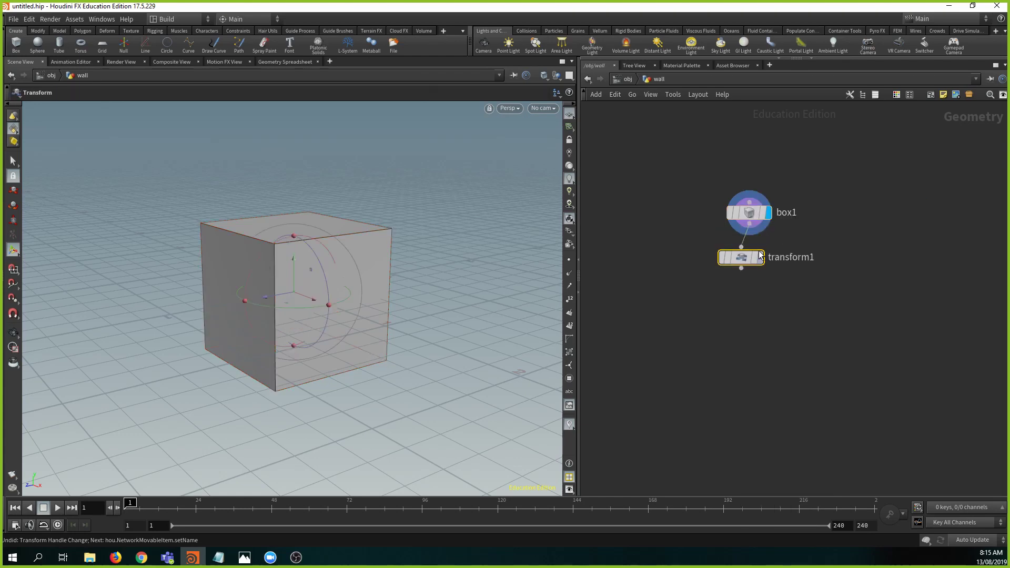
- Line up the Transform node under the box with its display flag on, and show its parameters inside the network editor
middle_drag(837, 258, 795, 310)
drag(705, 313, 714, 313)
middle_drag(793, 254, 743, 290)
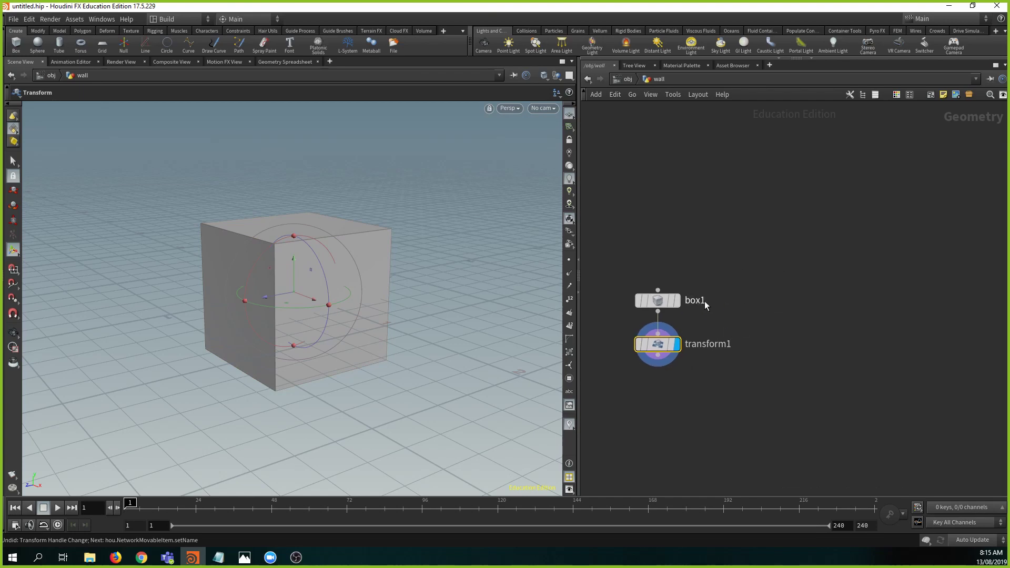
mouse_move(657, 344)
key(p)
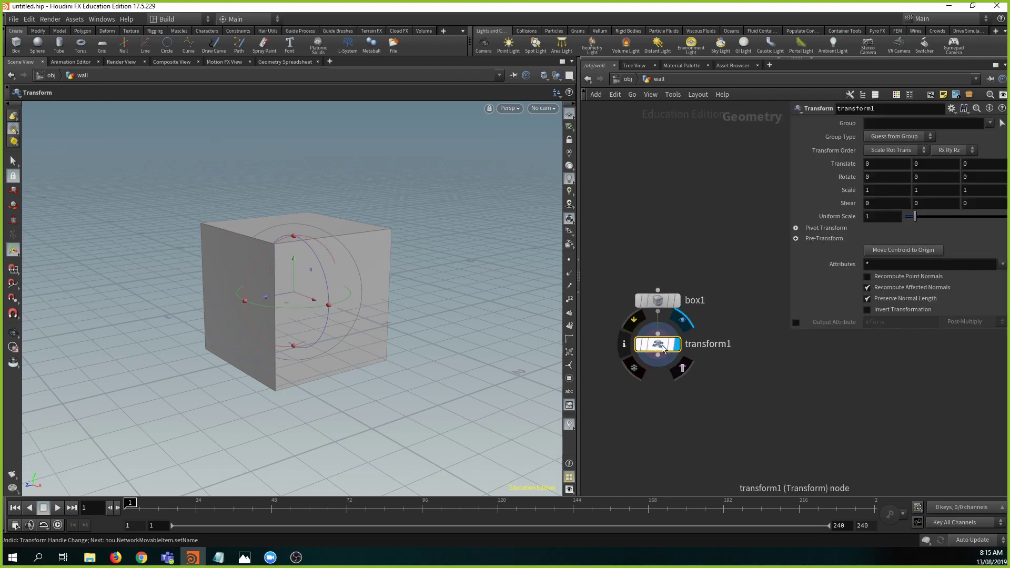
middle_drag(689, 199, 714, 171)
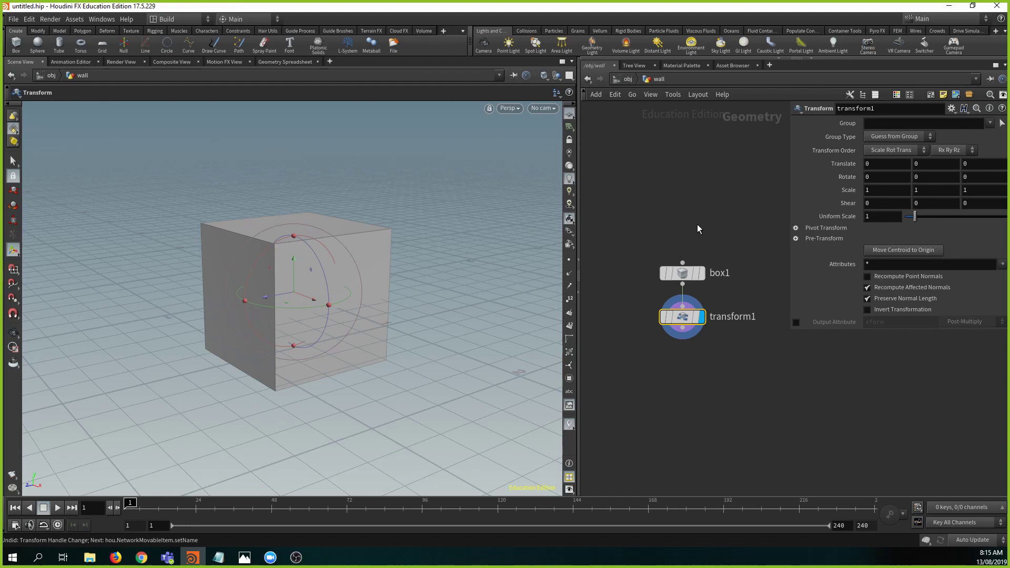
- Try an Alembic node as a geometry source, browse for its file, and remove the node
key(Tab)
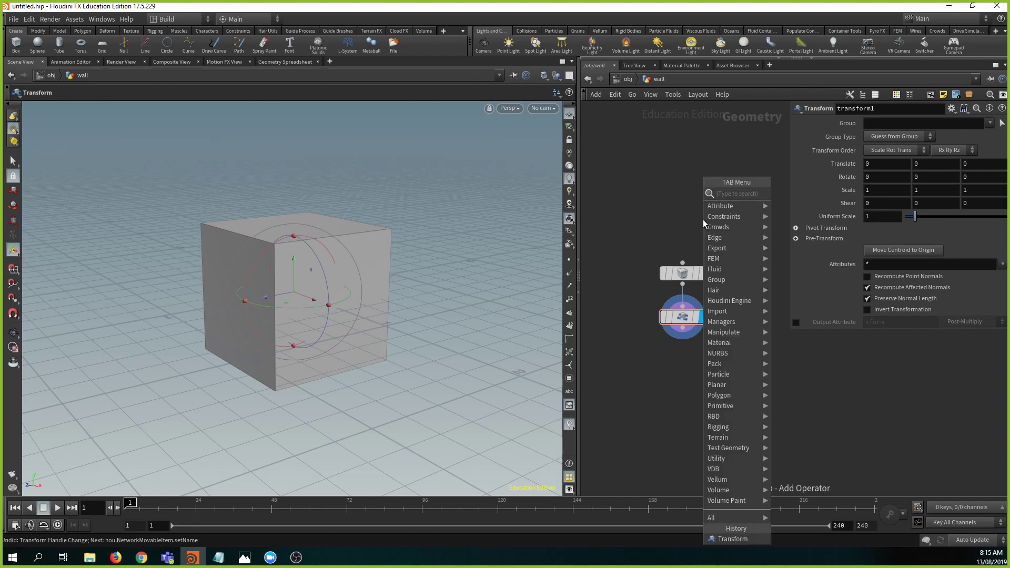
text(alem)
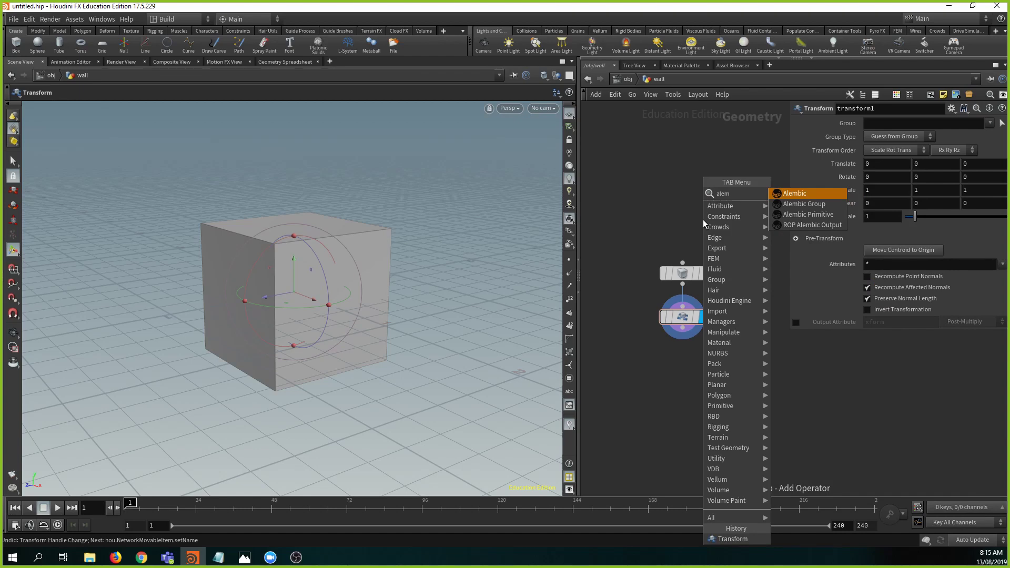
key(Return)
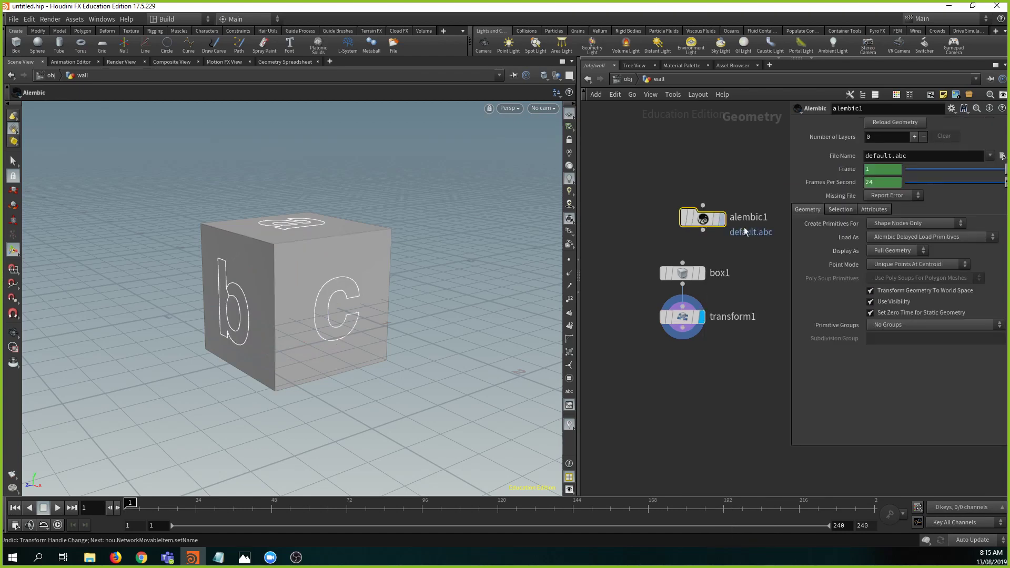
click(703, 219)
click(1002, 156)
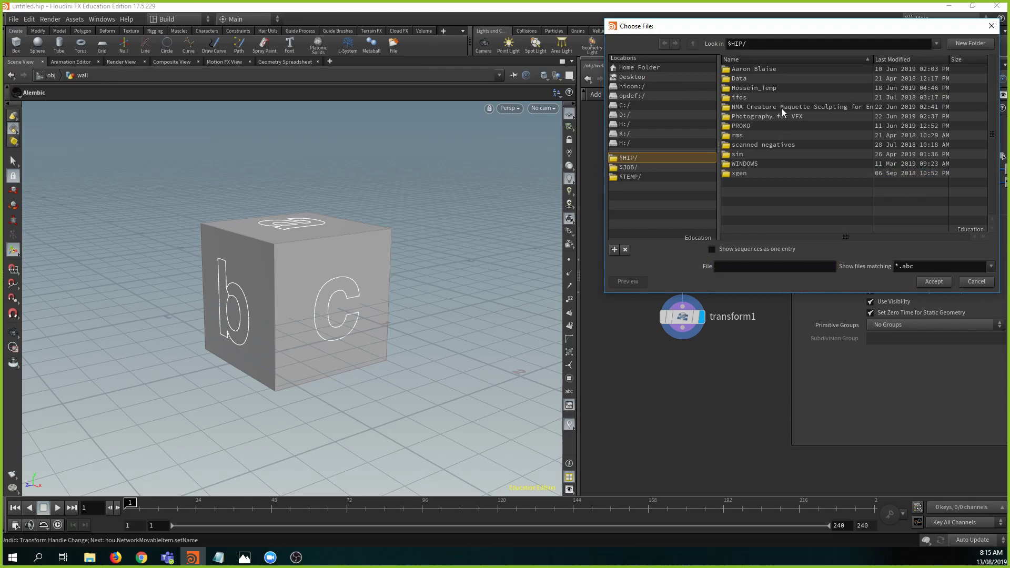
click(976, 285)
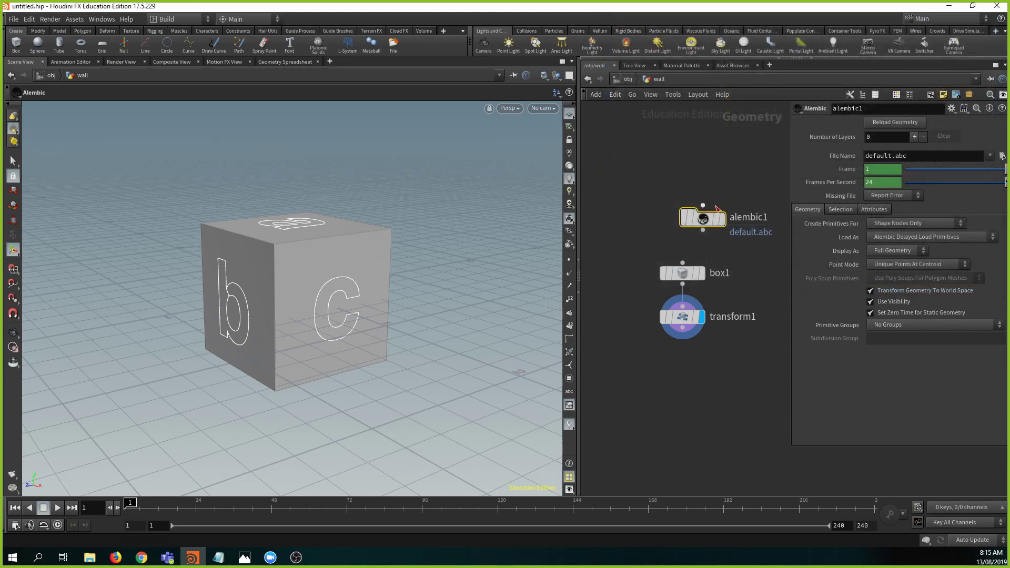
drag(645, 193, 747, 232)
key(Delete)
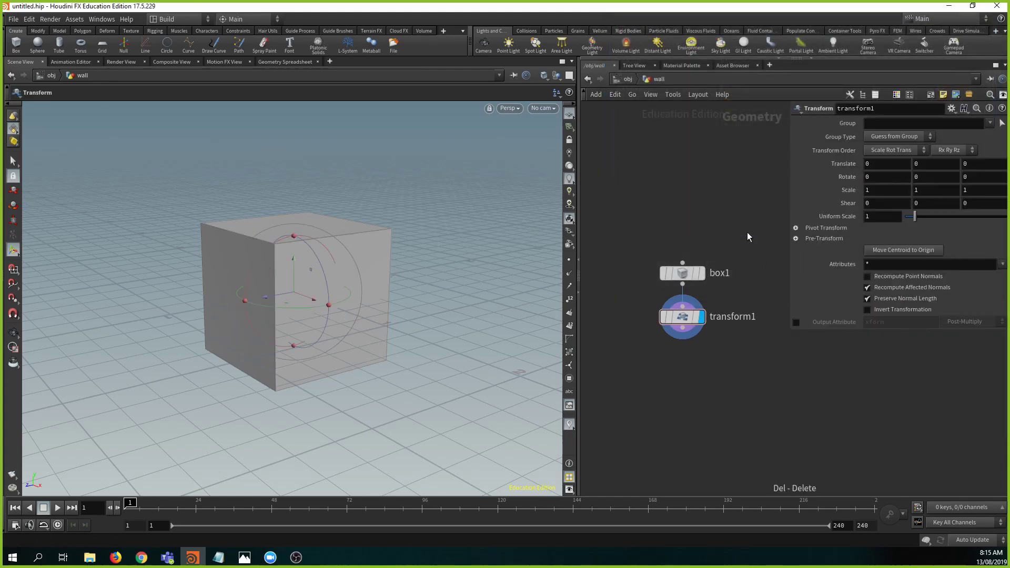
- Set the Transform node's Pivot Translate Y to -.5 so the pivot sits at the base of the box
click(682, 316)
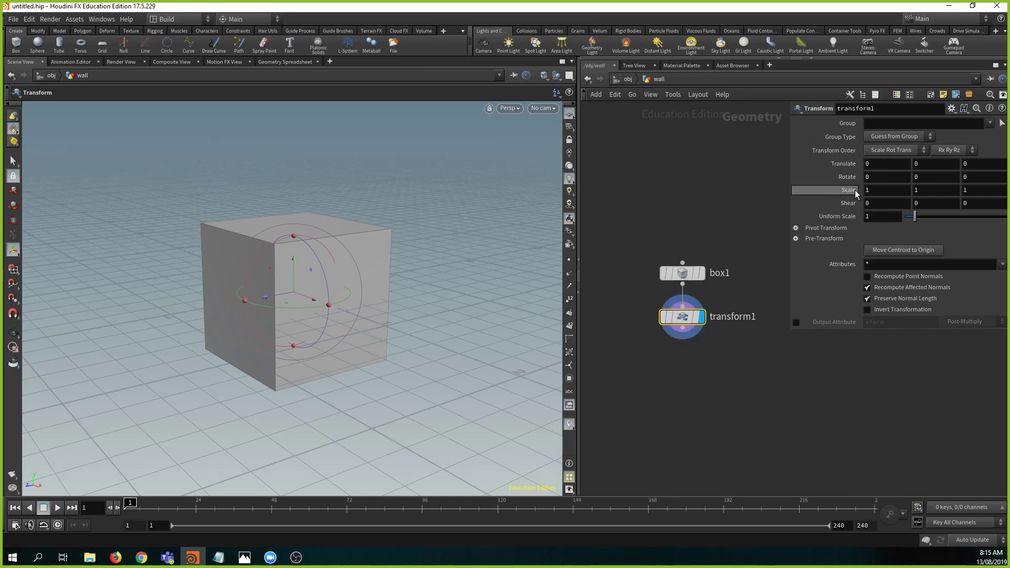
click(795, 228)
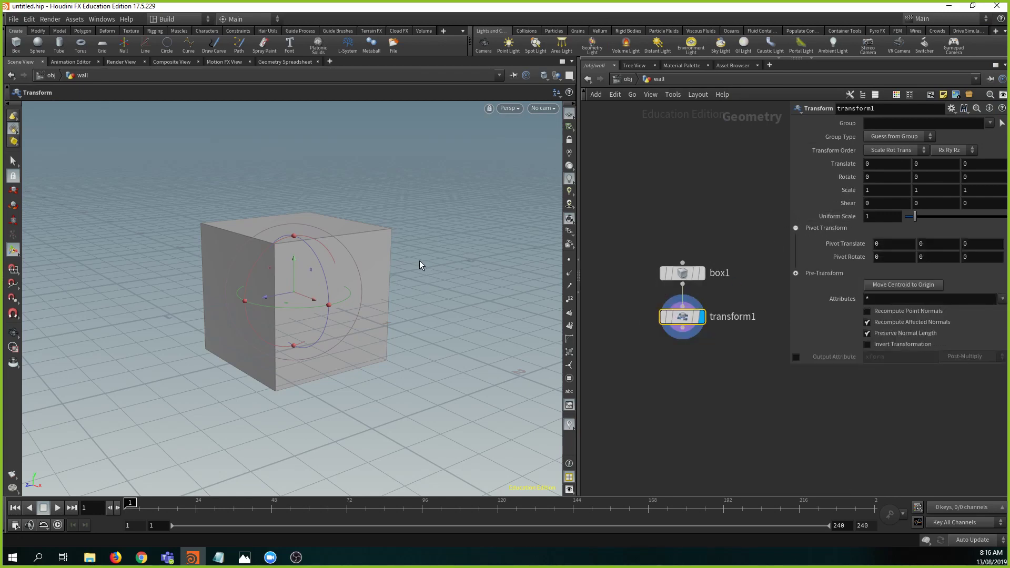
alt+drag(418, 260, 292, 254)
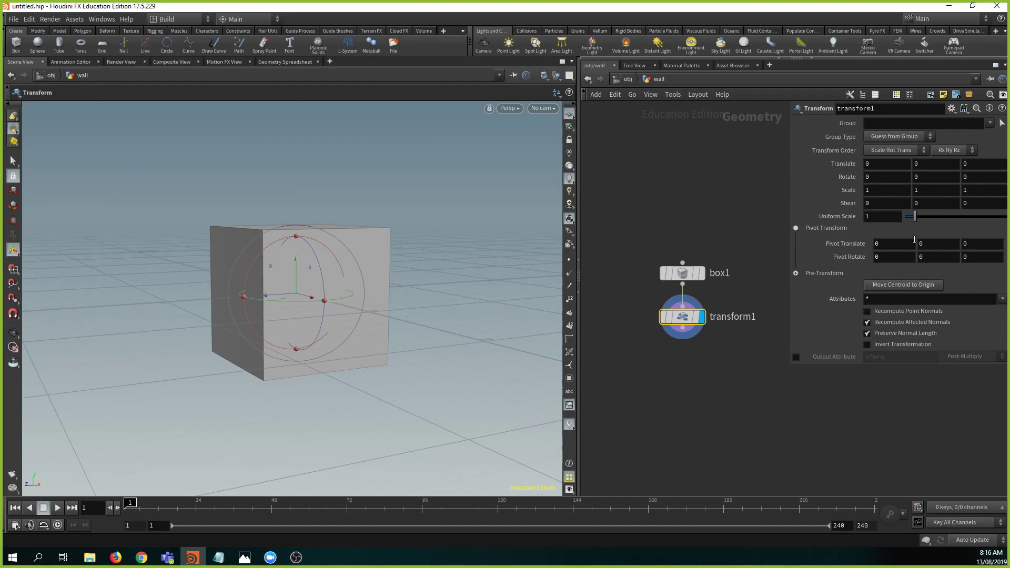
middle_drag(921, 244, 894, 246)
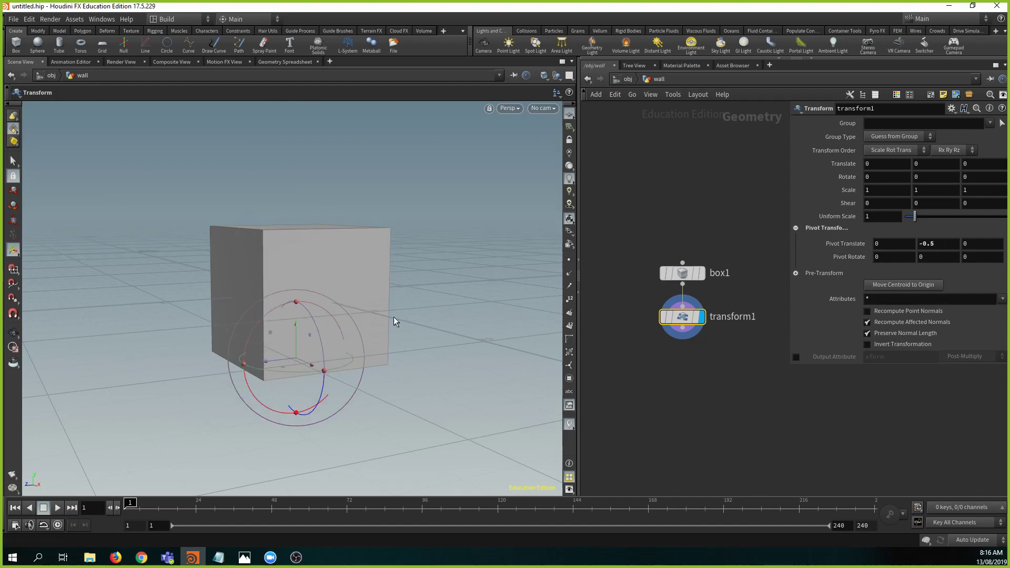
click(940, 244)
text(-.)
key(Return)
alt+drag(440, 315, 359, 345)
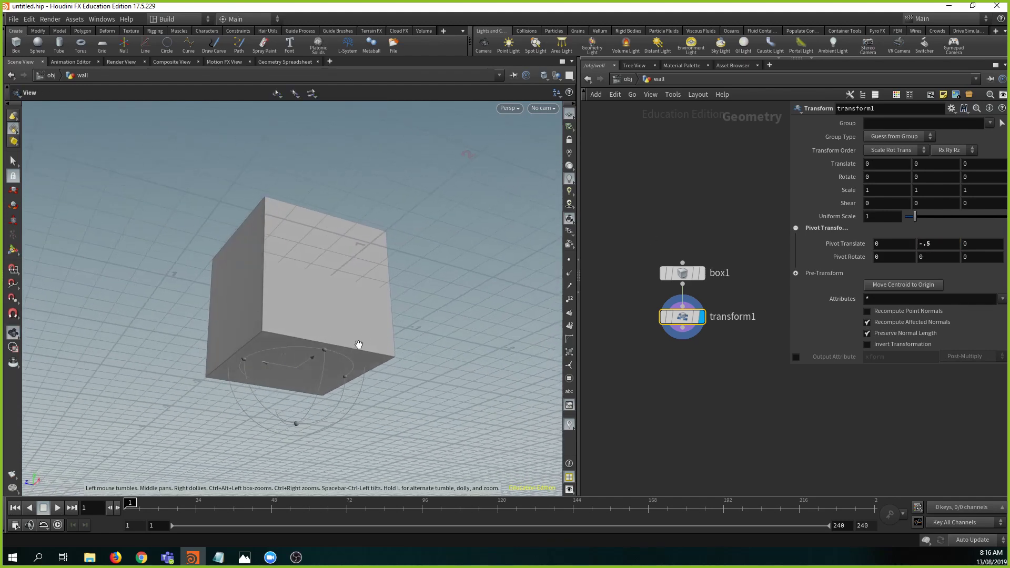
- Set the Transform node's Translate Y to .5 so the box rests on the ground plane
alt+drag(301, 371, 302, 444)
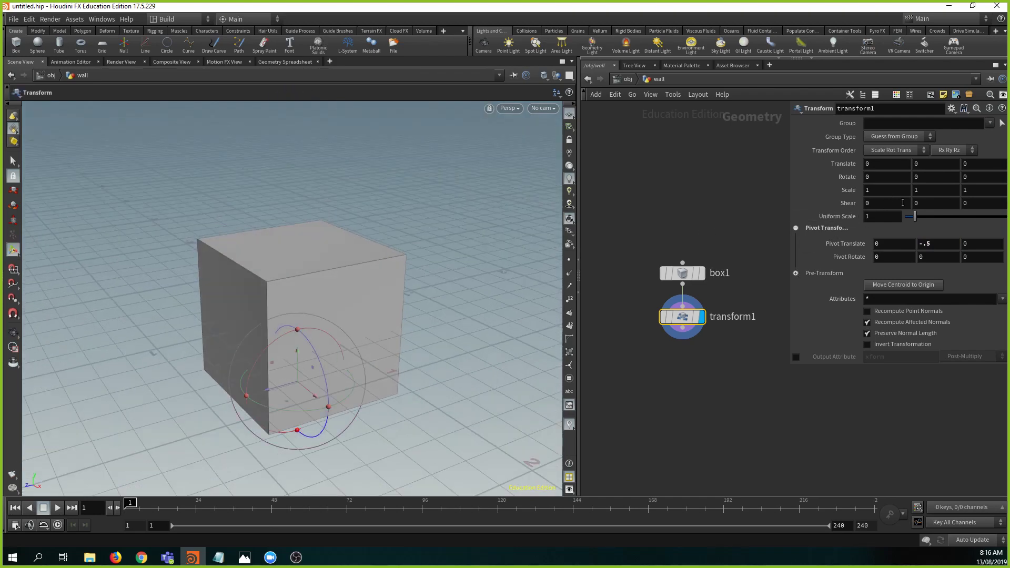
click(936, 163)
text(.5)
key(Return)
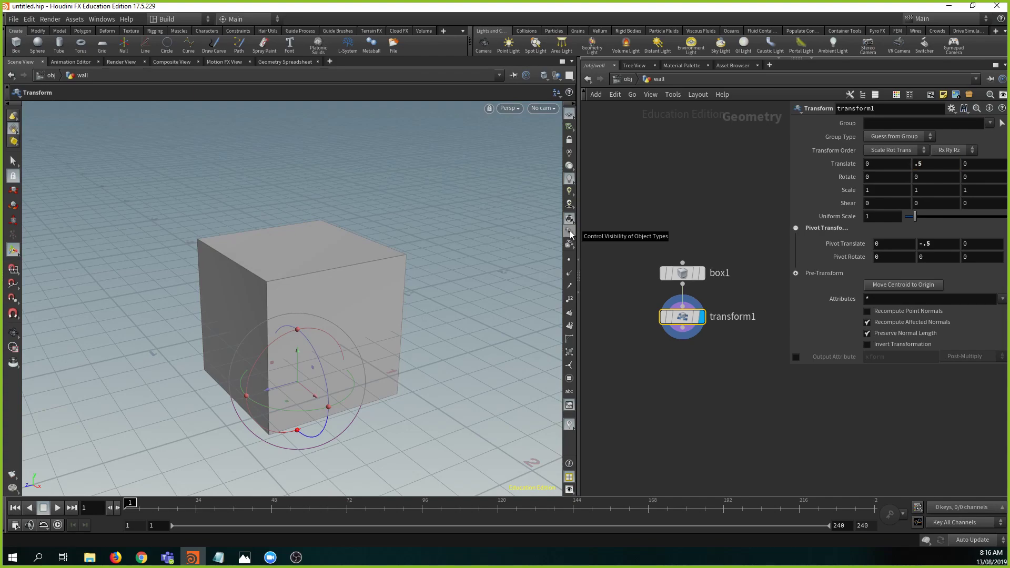
alt+right_drag(487, 315, 267, 302)
alt+drag(267, 302, 399, 312)
alt+middle_drag(398, 312, 314, 311)
alt+right_drag(313, 312, 437, 329)
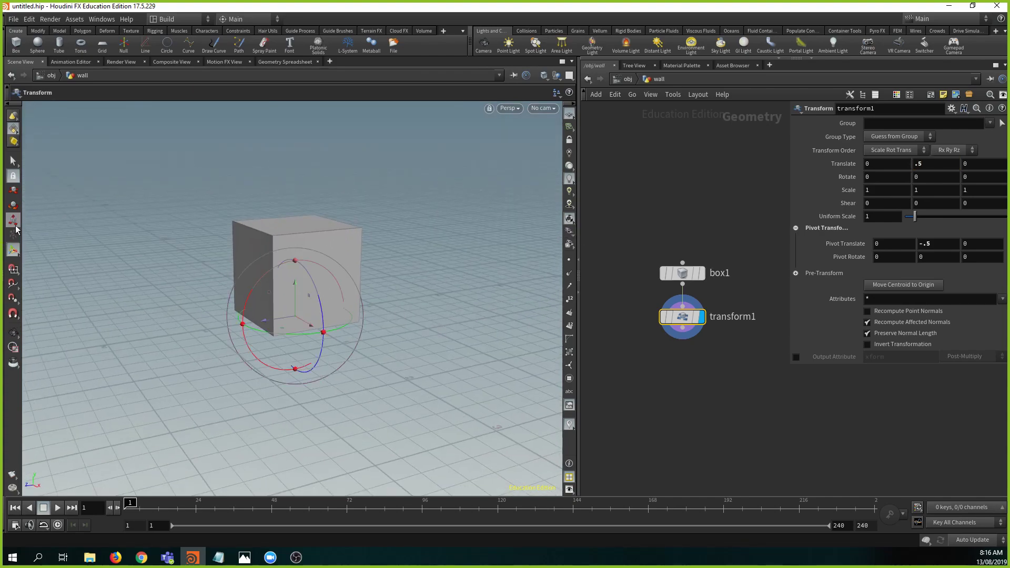
- Try scaling the box uniformly from its base pivot in the viewport and undo the scaling
click(15, 224)
drag(295, 315, 367, 269)
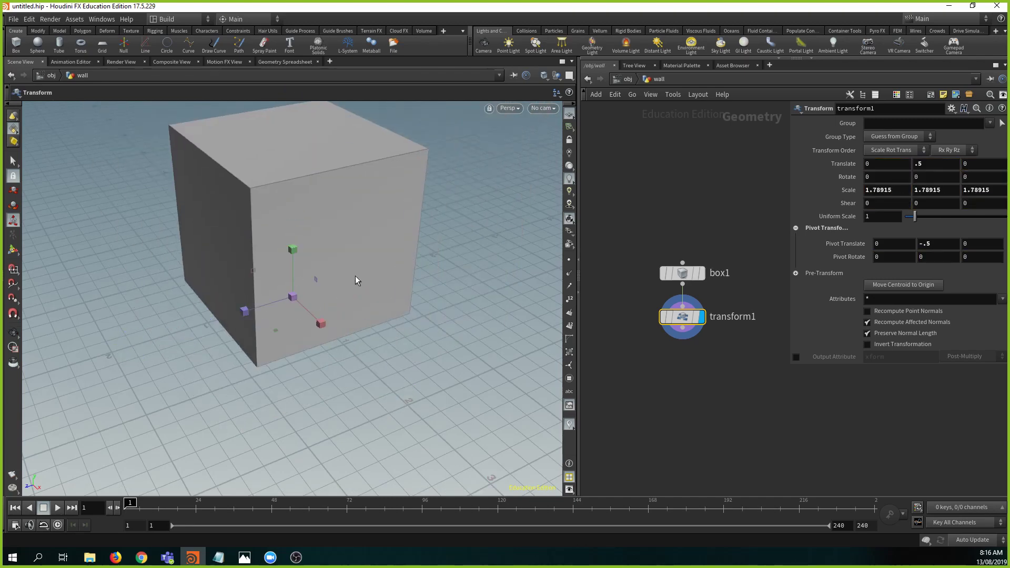
key(ctrl+z)
alt+drag(355, 275, 362, 271)
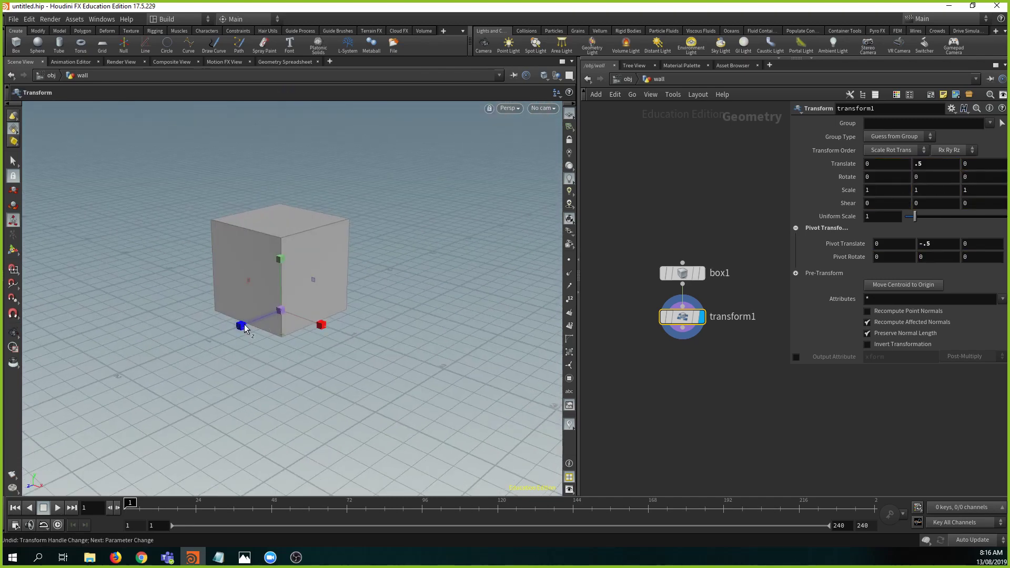
- Scale the box from its base pivot in the viewport into a thin upright wall of about 3.03 by 3.96 by 0.18
drag(242, 325, 435, 360)
drag(281, 258, 287, 110)
alt+right_drag(341, 228, 373, 230)
alt+middle_drag(372, 231, 370, 305)
alt+drag(370, 305, 274, 361)
key(Return)
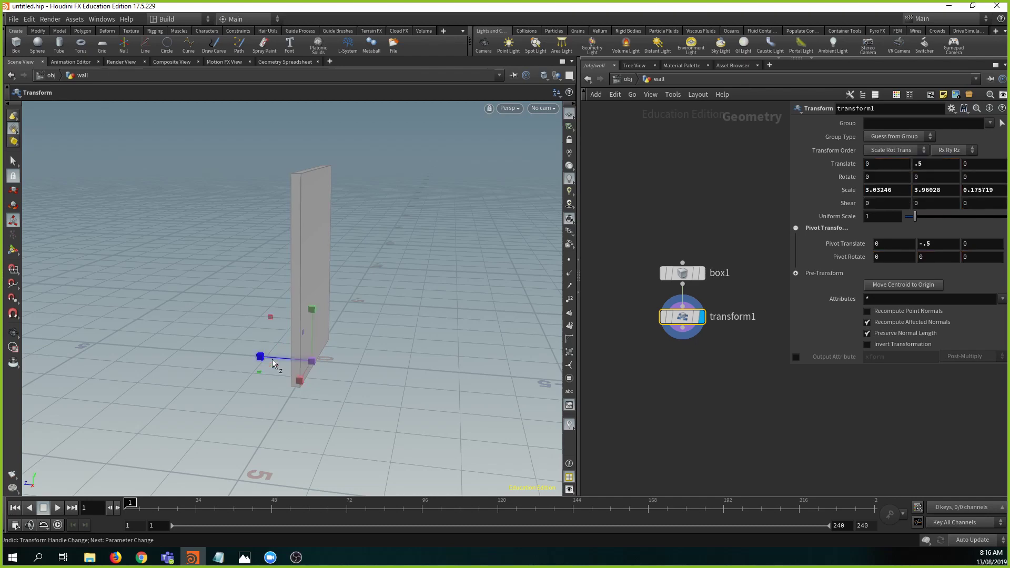
- Hide the Transform node's parameters from the network editor and reposition the node chain
middle_drag(656, 192, 655, 133)
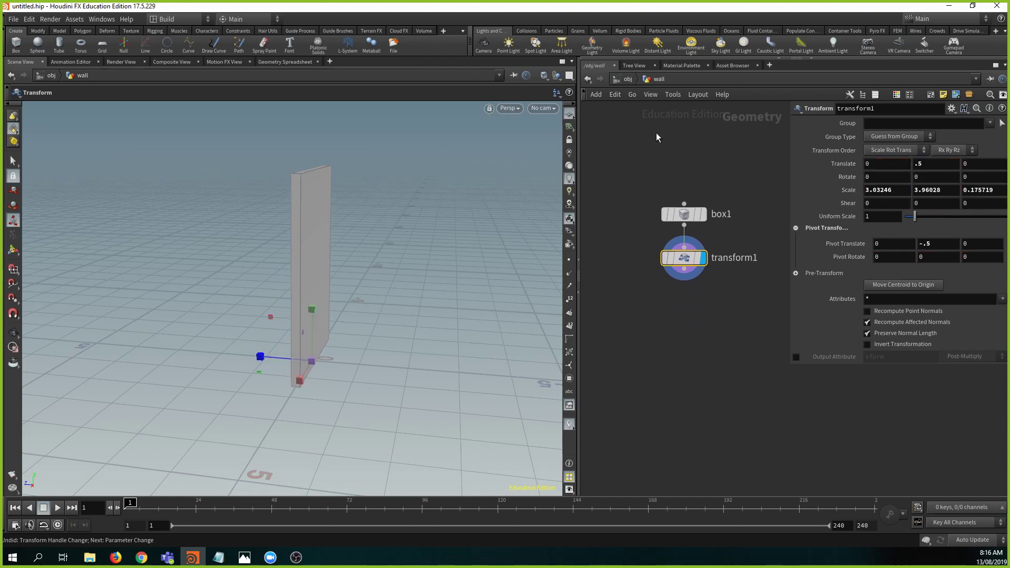
middle_drag(721, 137, 725, 170)
key(p)
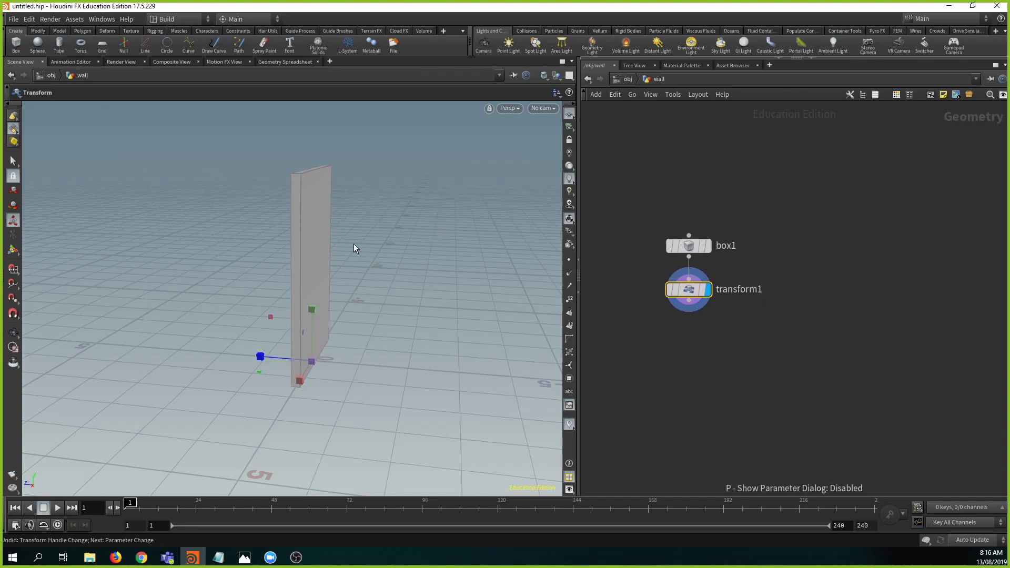
alt+drag(385, 219, 357, 222)
middle_drag(806, 278, 815, 239)
- Try an RBD Material Fracture node wired to transform1's output, placed below it
click(698, 263)
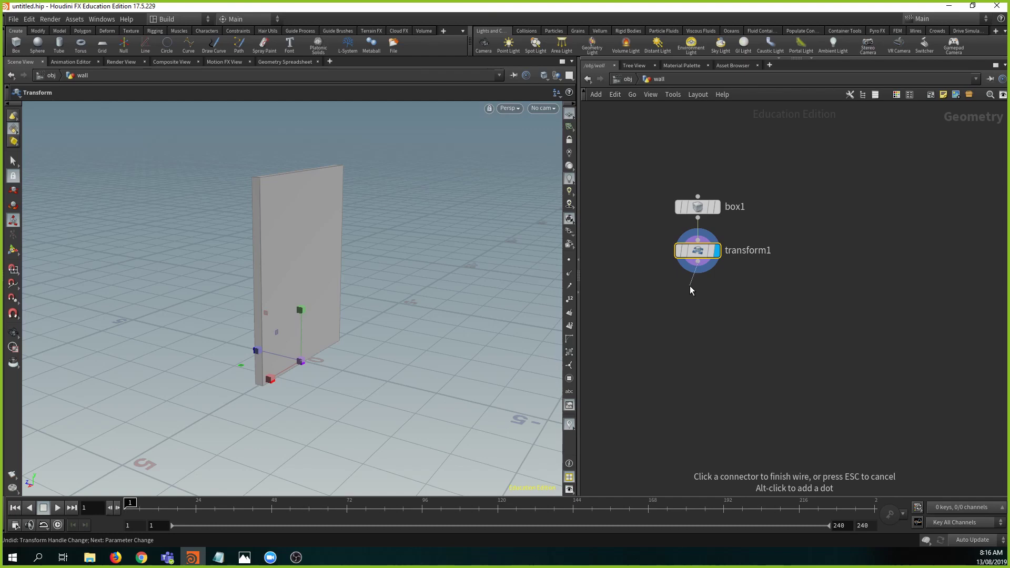
key(Tab)
text(rbd)
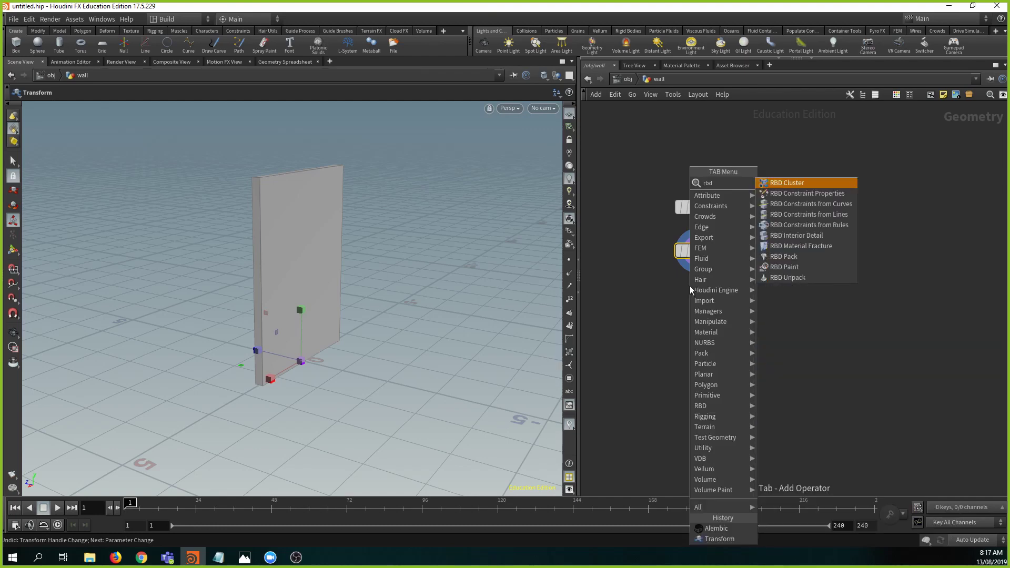
key(Down)
key(Down)
key(Down)
key(Down)
key(Down)
key(Down)
key(Escape)
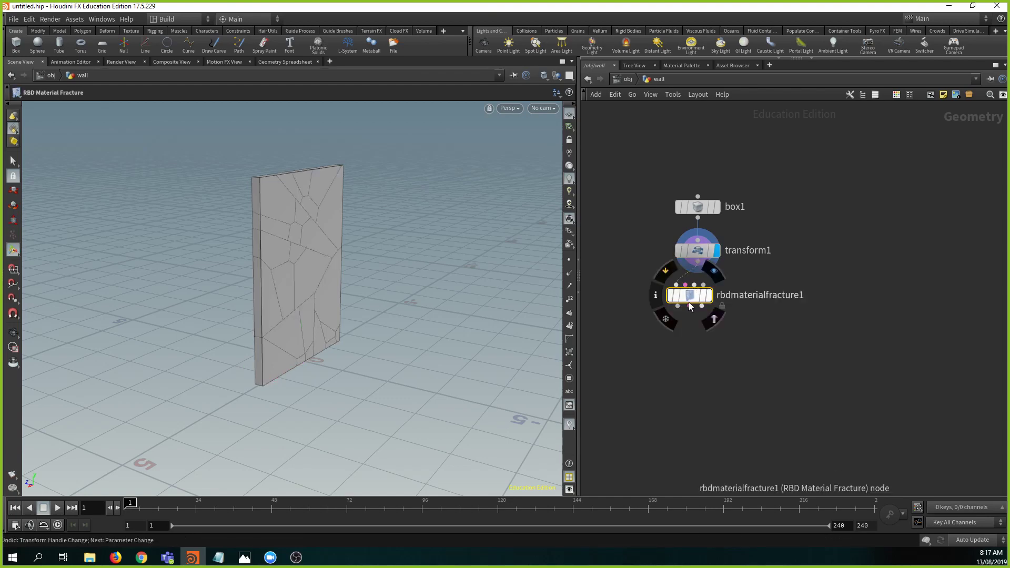
drag(690, 303, 714, 317)
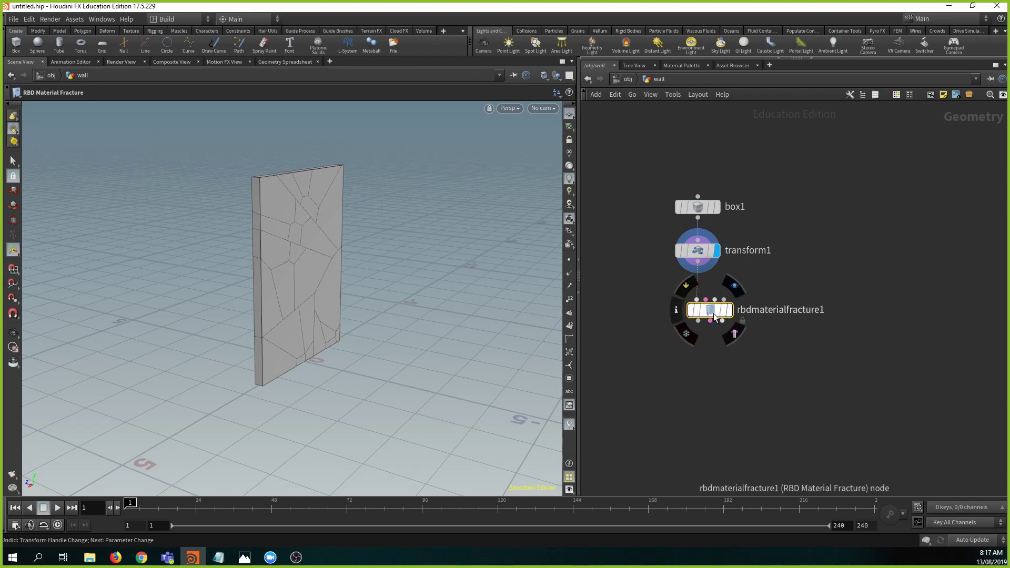
- Enter the RBD Material Fracture node and examine its internal fracture and constraint networks
double_click(710, 310)
scroll(671, 293, down, 2)
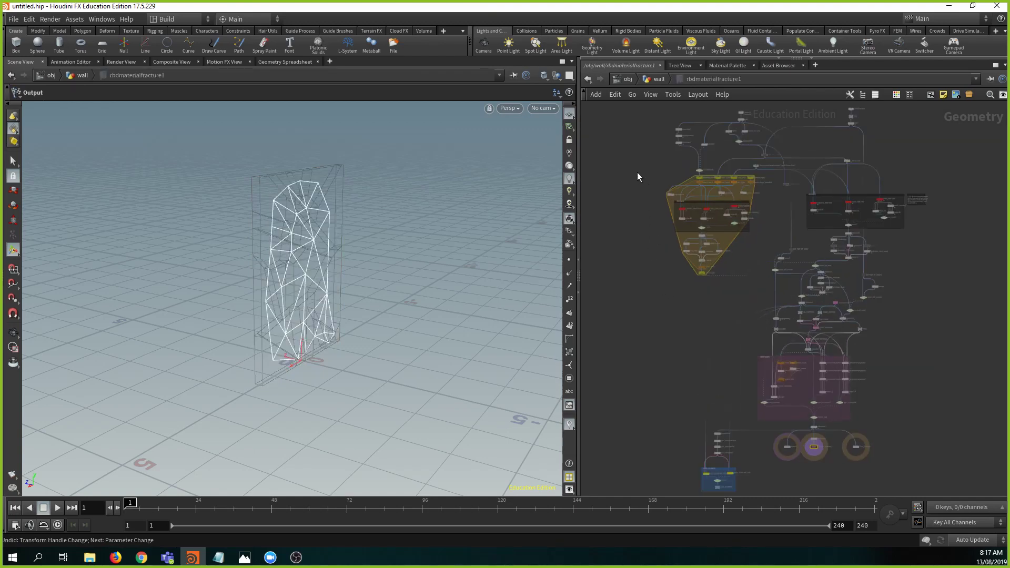
scroll(660, 164, up, 5)
middle_drag(714, 179, 529, 276)
scroll(840, 248, down, 5)
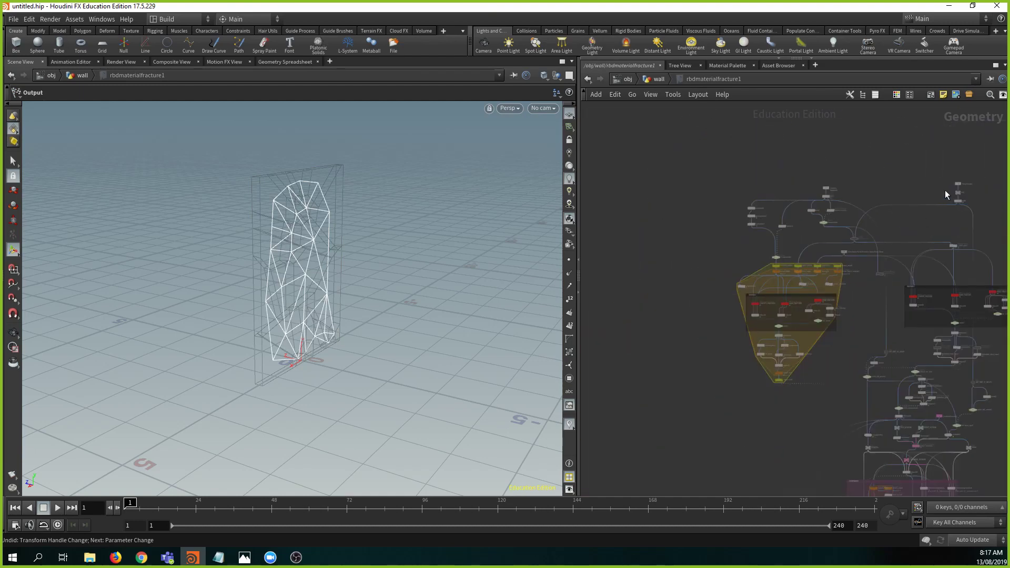
middle_drag(862, 157, 698, 104)
scroll(755, 216, up, 1)
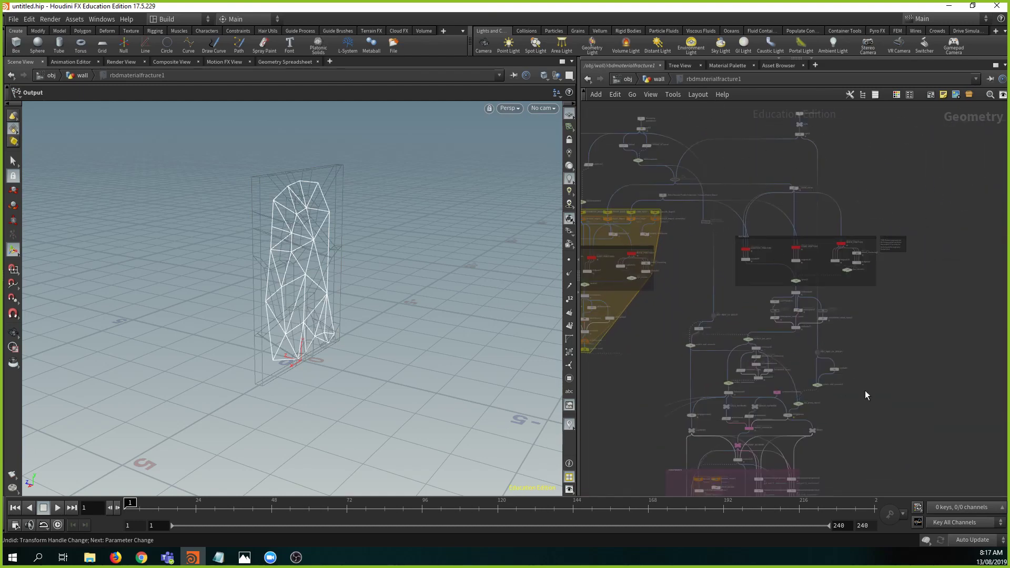
middle_drag(867, 395, 886, 249)
middle_drag(906, 347, 920, 236)
scroll(789, 415, up, 4)
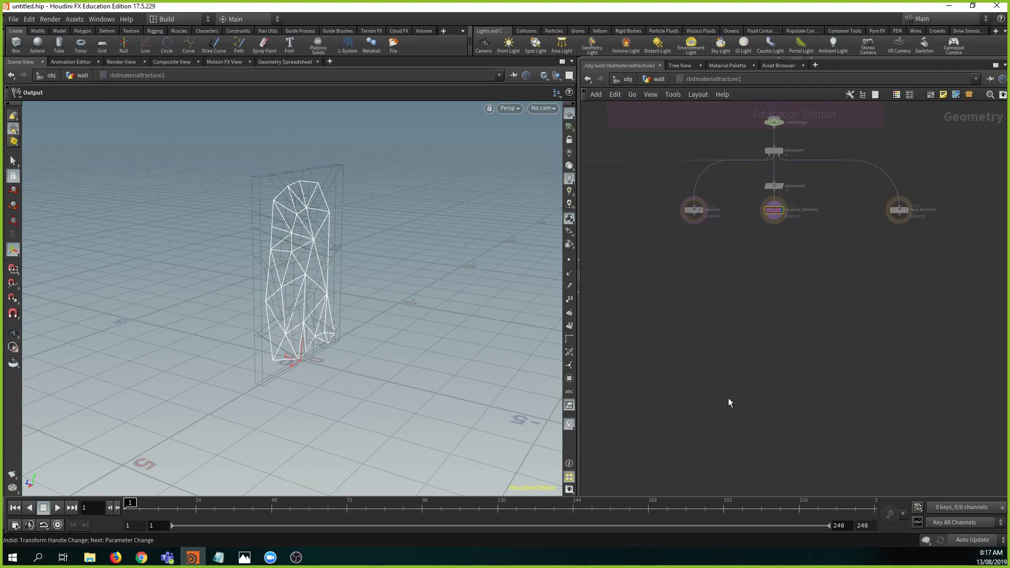
middle_drag(731, 293, 768, 402)
scroll(824, 371, down, 3)
scroll(760, 397, up, 5)
middle_drag(947, 276, 856, 472)
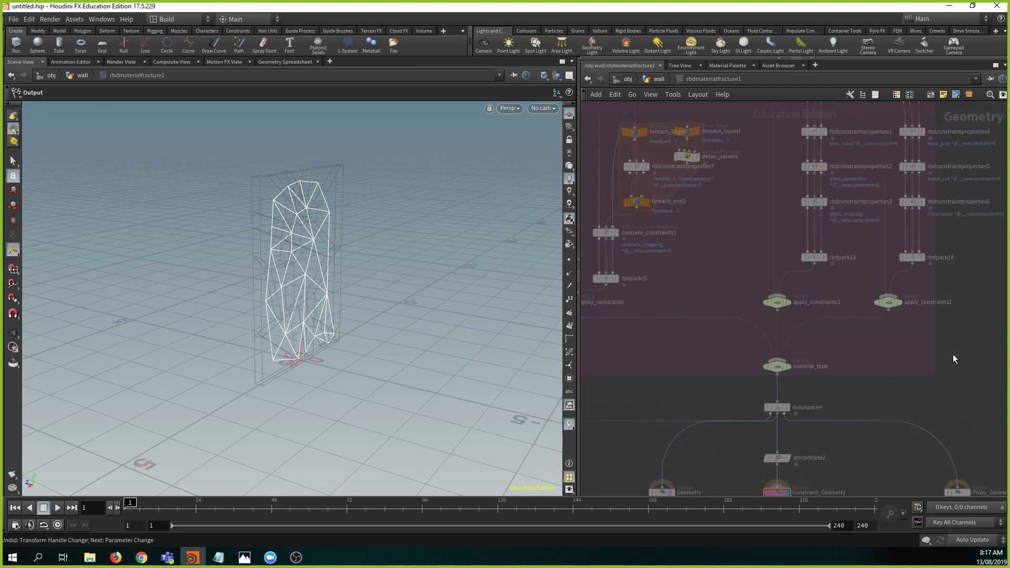
middle_drag(995, 187, 898, 320)
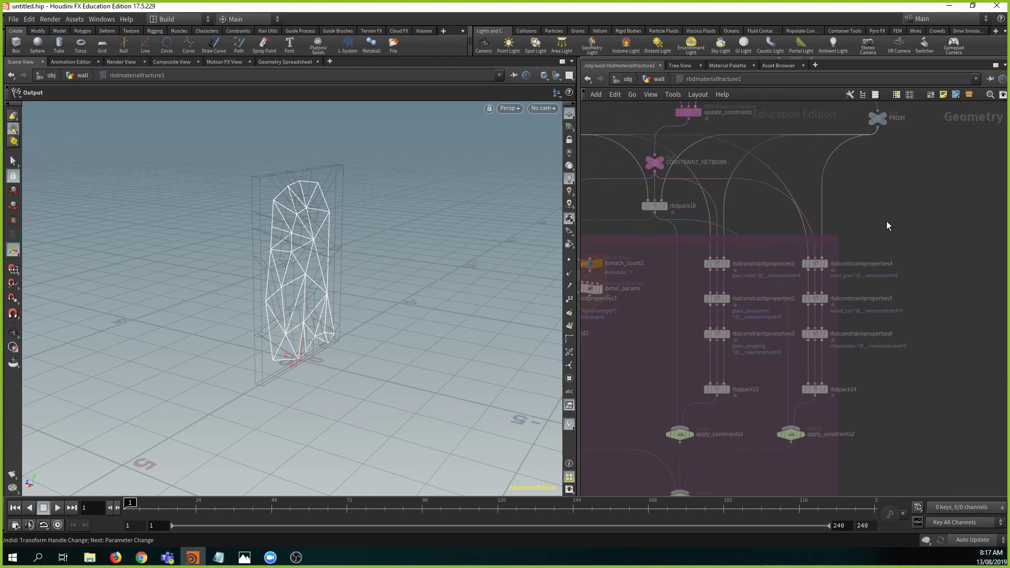
middle_drag(888, 226, 924, 278)
middle_drag(873, 224, 921, 283)
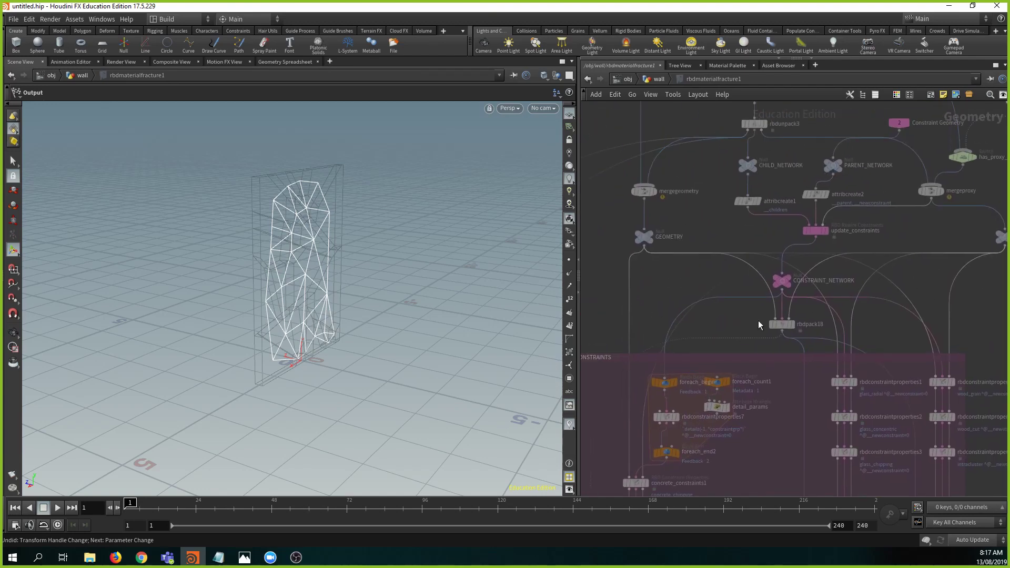
middle_drag(667, 283, 695, 431)
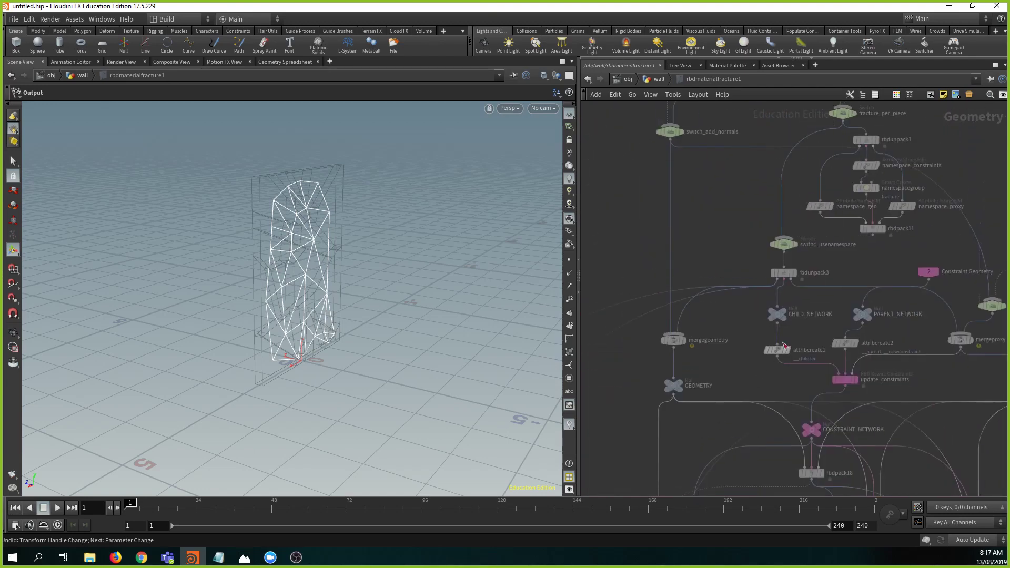
scroll(848, 273, down, 1)
scroll(884, 248, up, 1)
middle_drag(939, 223, 753, 177)
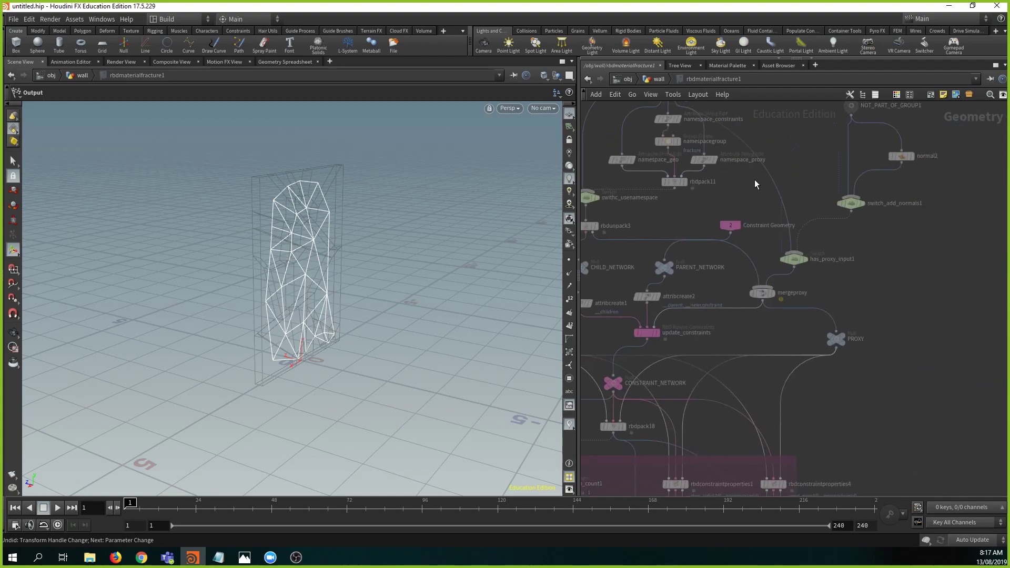
scroll(781, 180, down, 3)
middle_drag(762, 131, 799, 368)
scroll(794, 350, up, 2)
scroll(795, 346, up, 3)
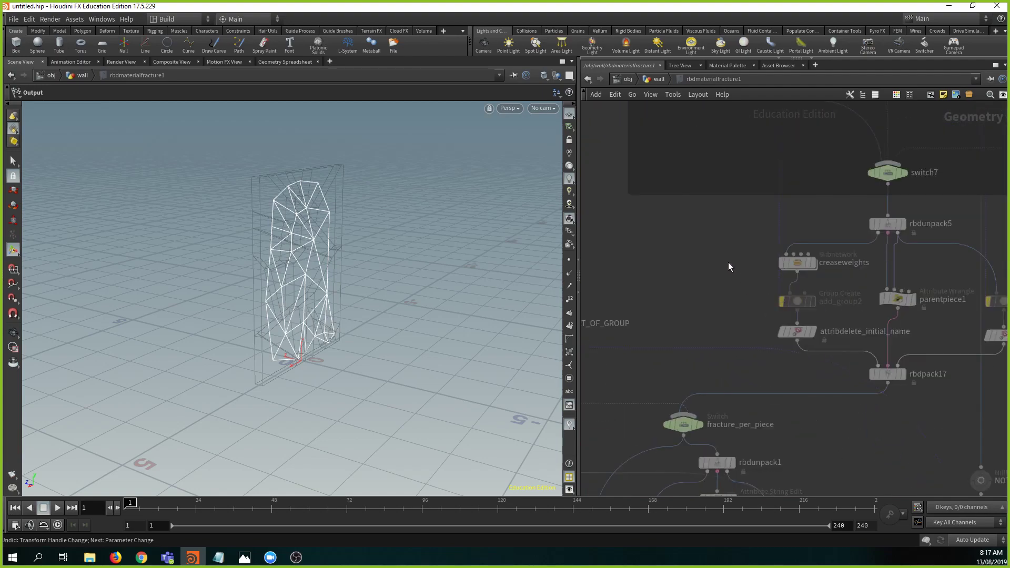
scroll(728, 259, down, 3)
middle_drag(650, 169, 746, 338)
scroll(747, 339, down, 4)
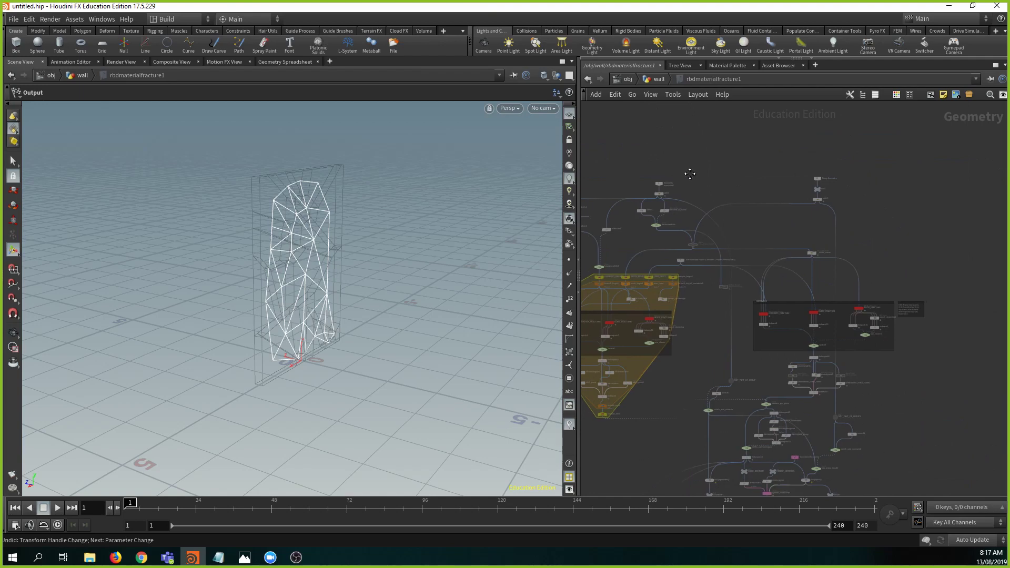
middle_drag(691, 174, 735, 153)
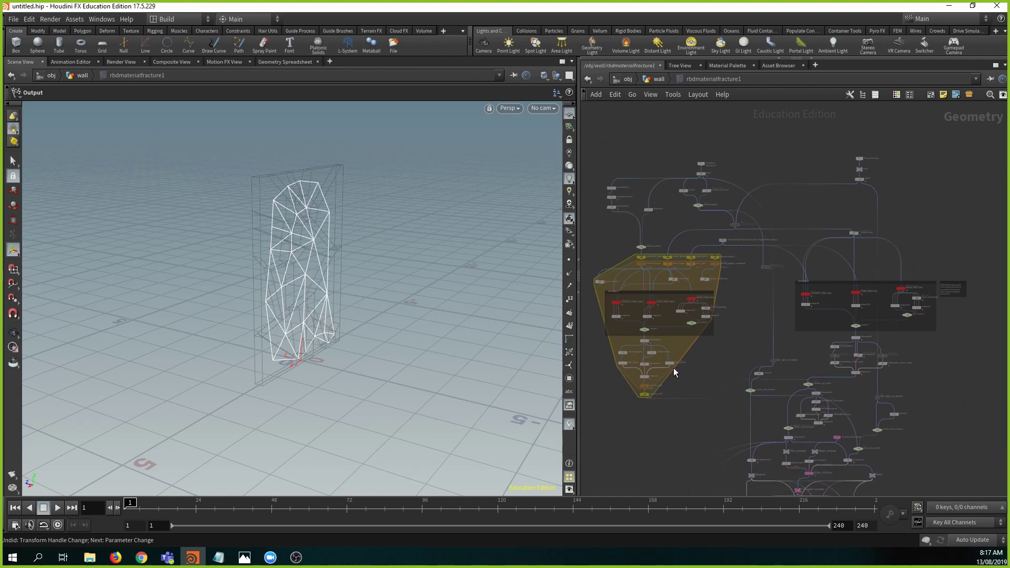
- Return to the wall network and delete the RBD Material Fracture node
key(u)
drag(780, 360, 662, 293)
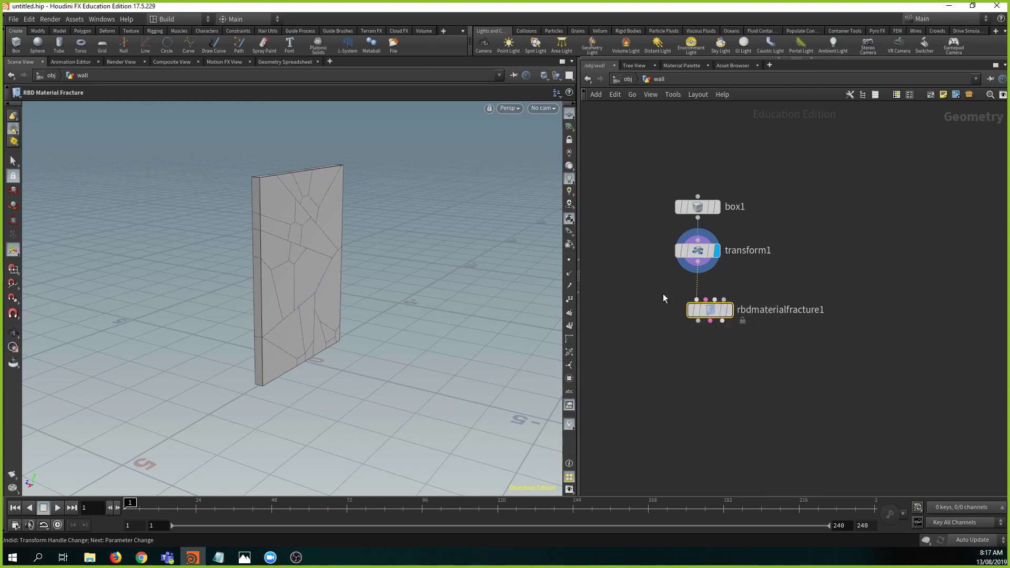
key(Delete)
- Add a Voronoi Fracture node with its first input wired to transform1, placed just below it
click(698, 263)
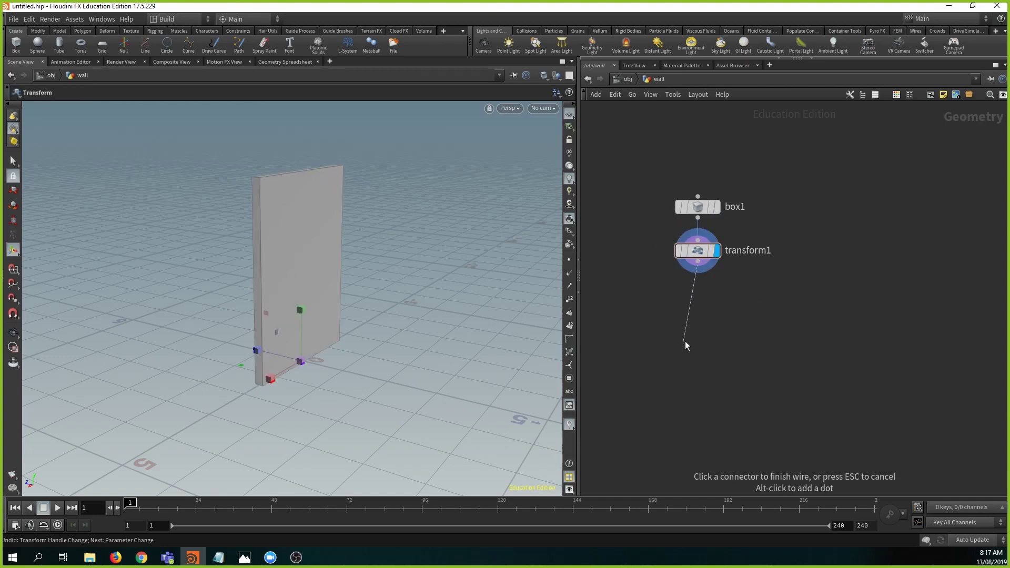
key(Tab)
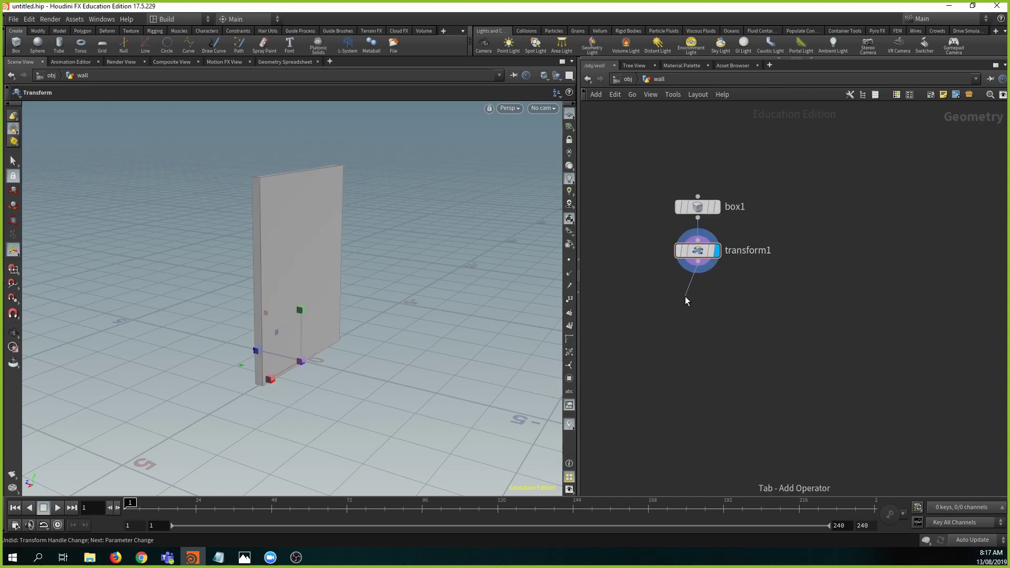
text(voron)
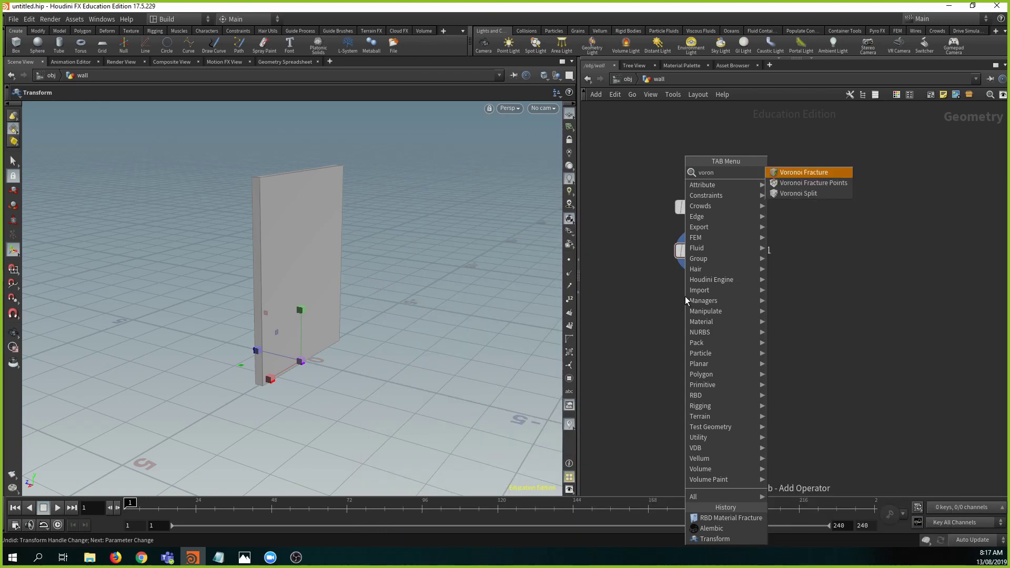
key(Return)
click(684, 296)
drag(686, 300, 710, 324)
mouse_move(710, 316)
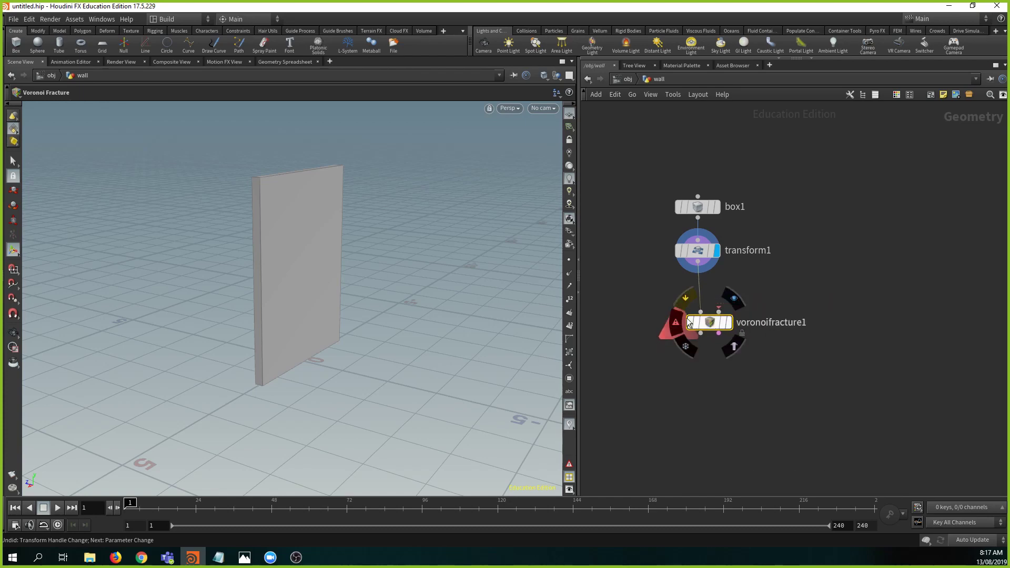
drag(712, 321, 709, 317)
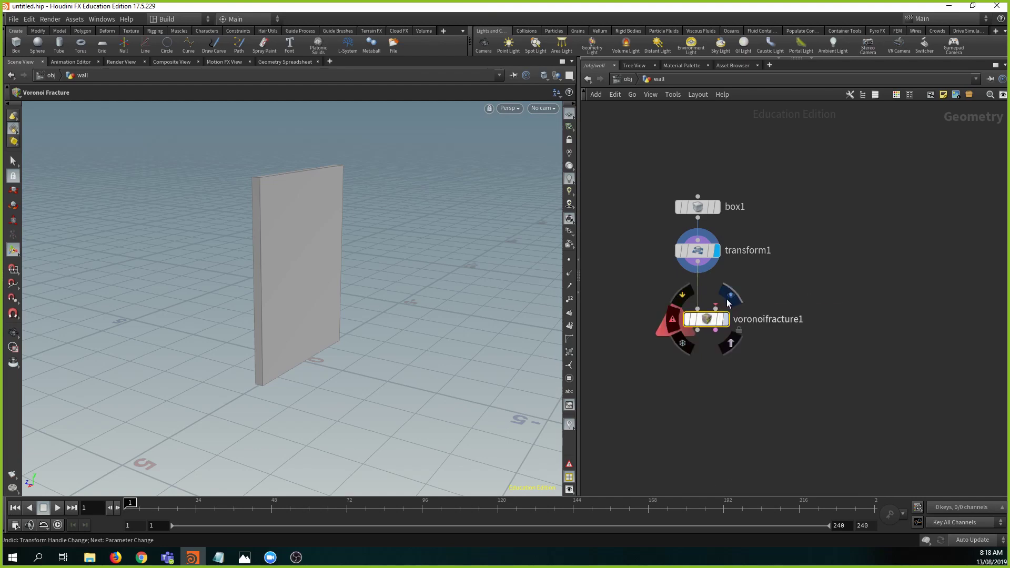
mouse_move(687, 322)
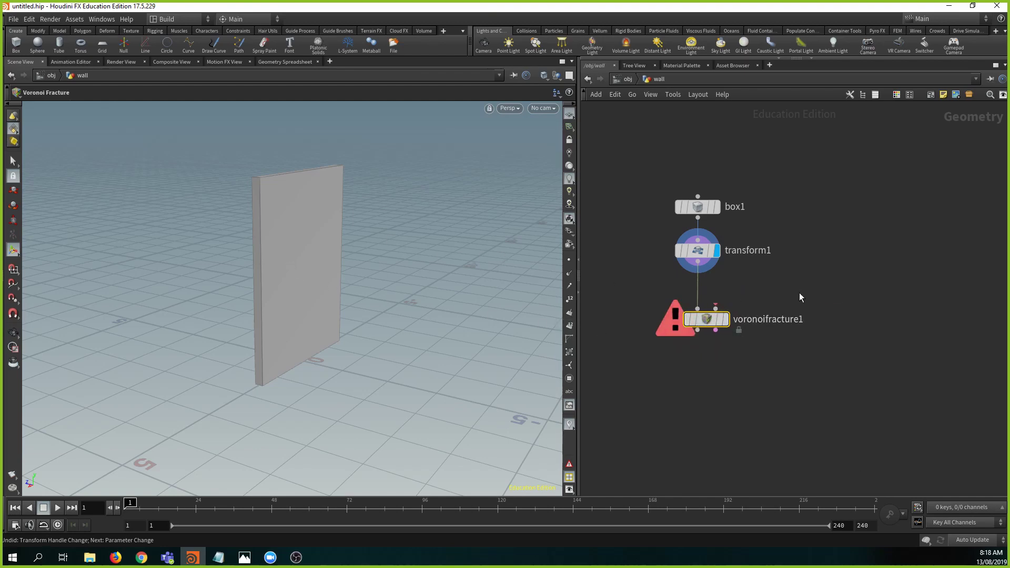
- Add a Scatter node beside the chain, wire transform1 into it and turn on its display flag
click(782, 282)
key(Tab)
text(sca)
key(Return)
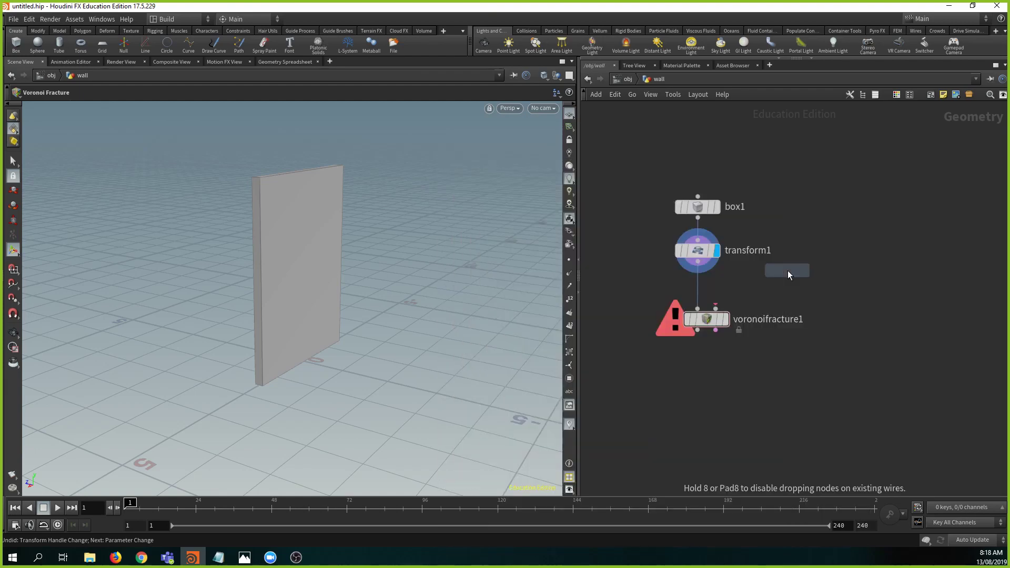
click(788, 271)
drag(698, 261, 787, 259)
click(808, 270)
alt+drag(390, 260, 368, 262)
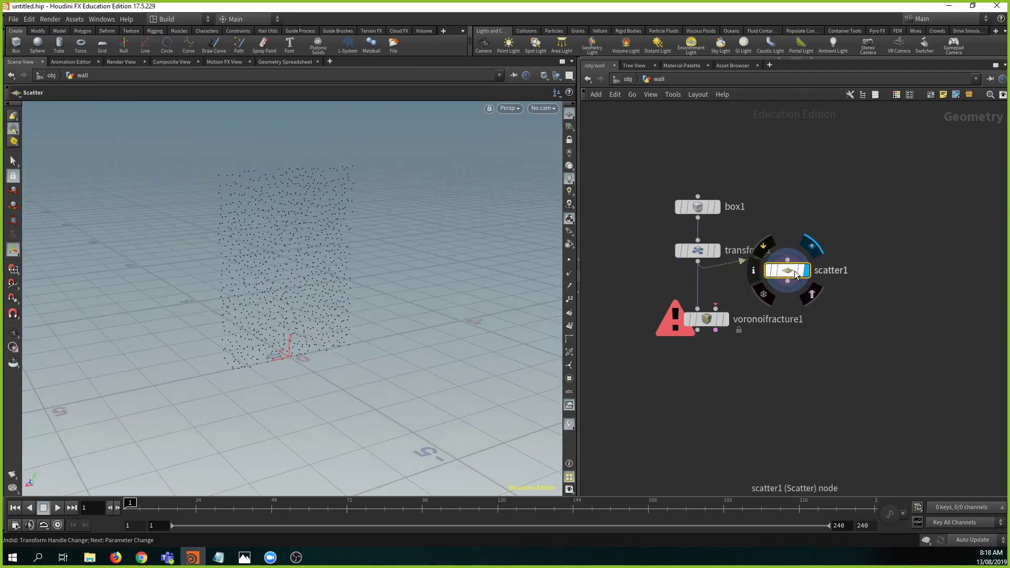
drag(793, 273, 783, 286)
- Show scatter1's parameters and set its Force Total Count to 20
key(p)
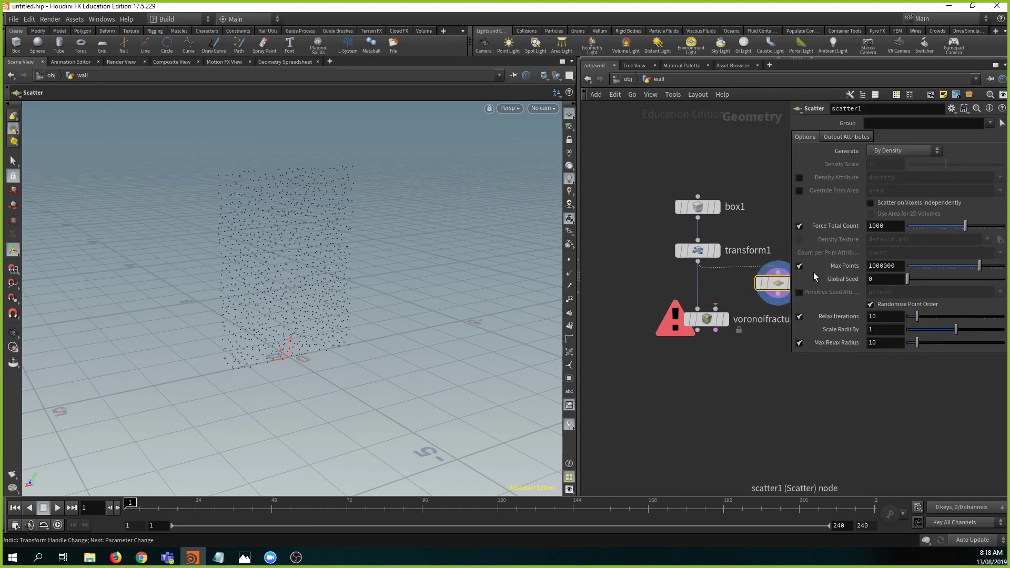
click(888, 226)
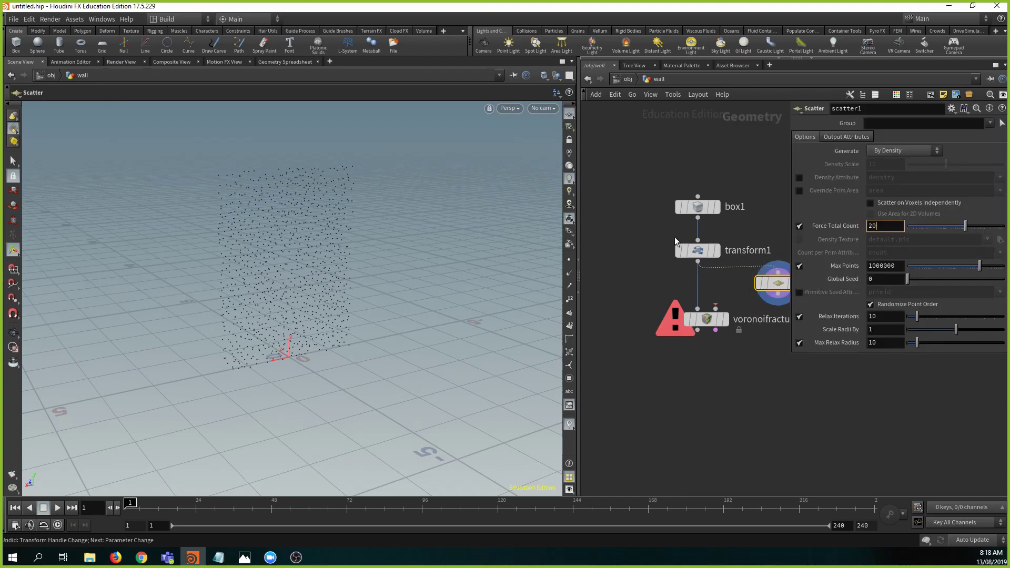
key(Return)
alt+drag(418, 240, 387, 288)
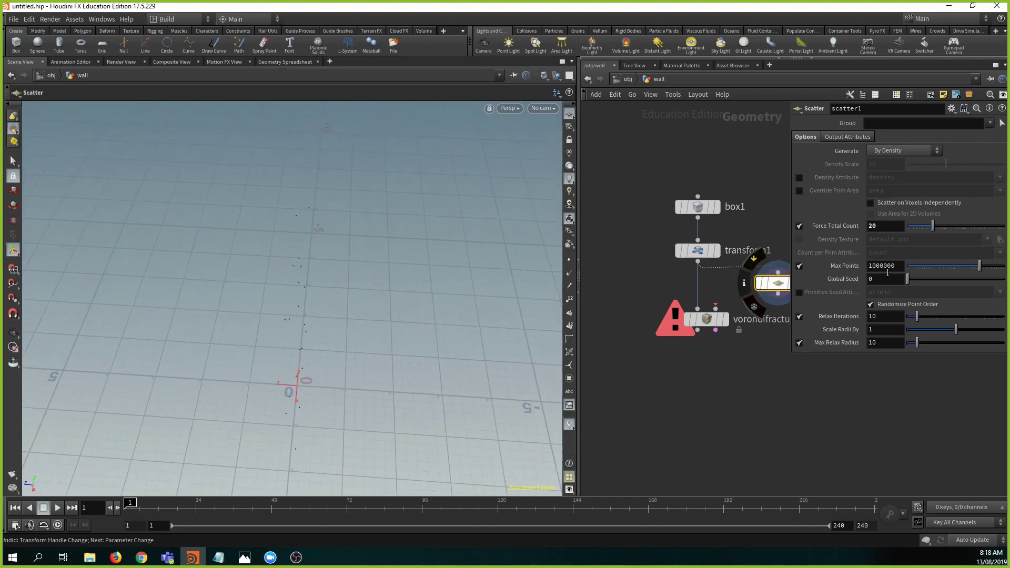
- Set scatter1's Force Total Count to 1000 and view the scattered points from a lower angle
click(892, 232)
text(1000)
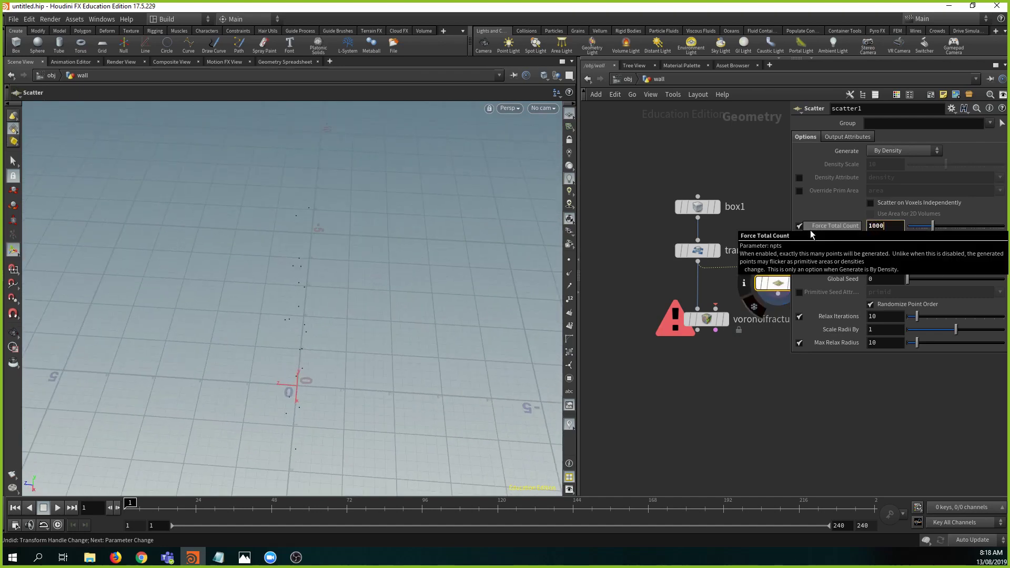
key(Return)
right_click(416, 297)
key(Escape)
drag(340, 299, 345, 260)
key(Return)
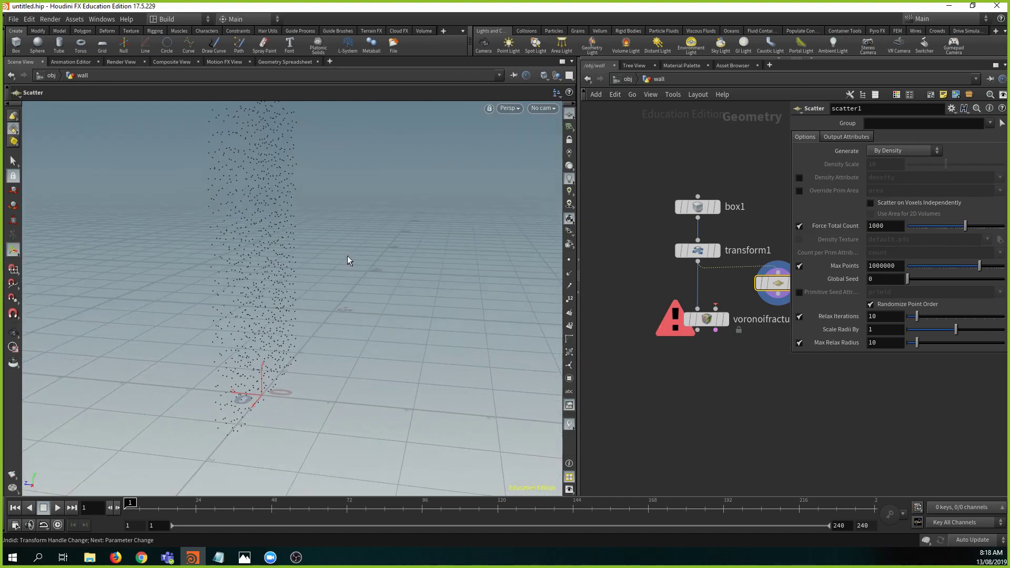
- Try a Force Total Count of 10 on scatter1, and restore it to 1000
click(889, 226)
text(10)
key(Return)
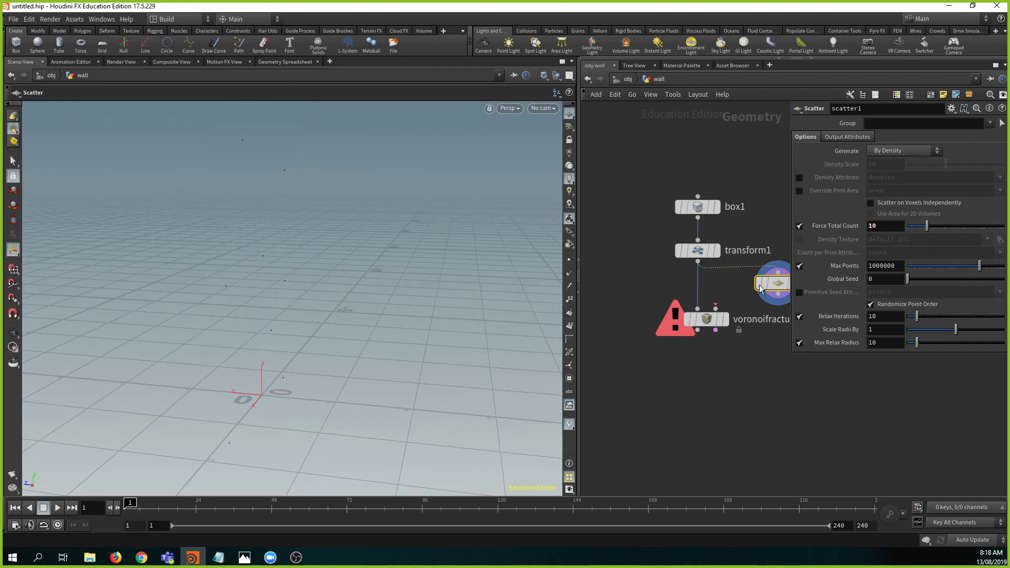
click(881, 227)
text(00)
key(Return)
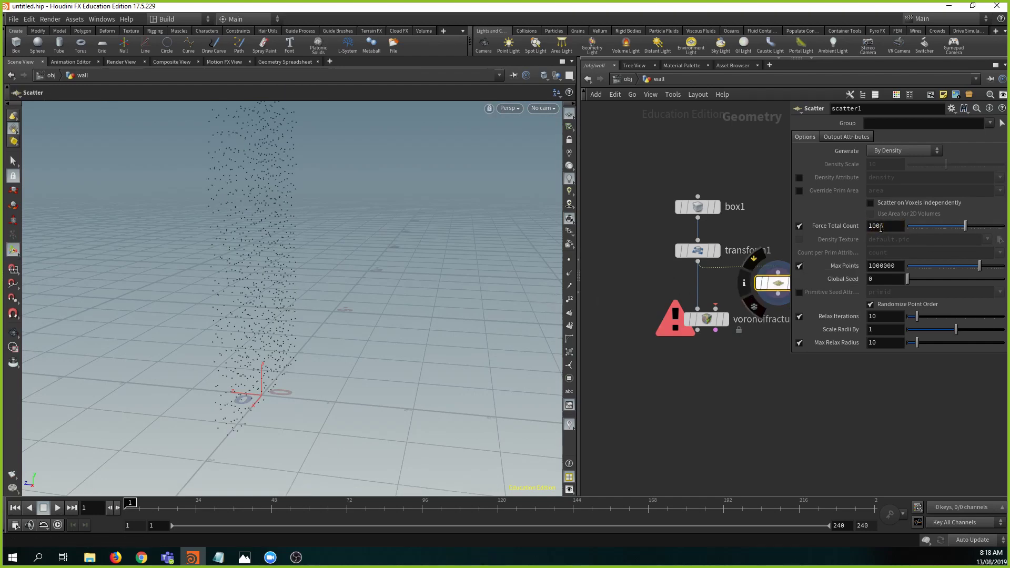
- Examine from above how the scattered points are distributed across the wall's thickness
alt+drag(409, 238, 331, 293)
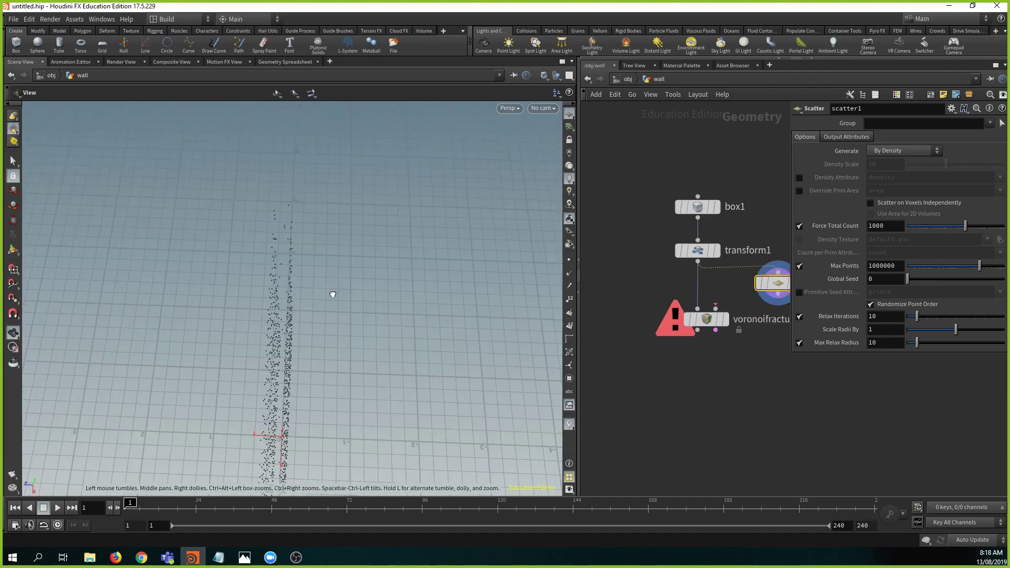
middle_drag(785, 337, 741, 389)
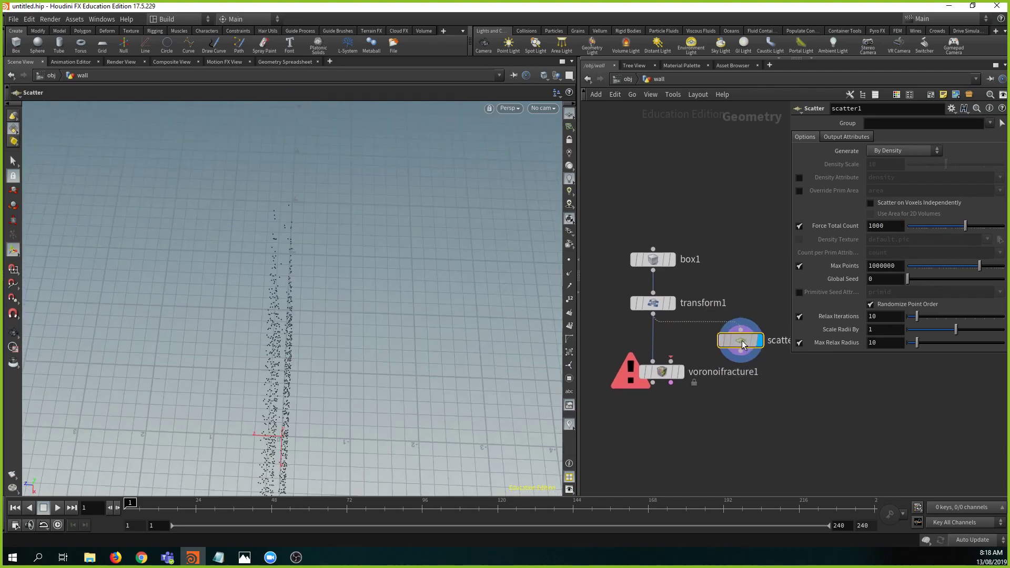
middle_drag(322, 391, 323, 345)
alt+drag(323, 345, 307, 346)
alt+middle_drag(309, 338, 316, 301)
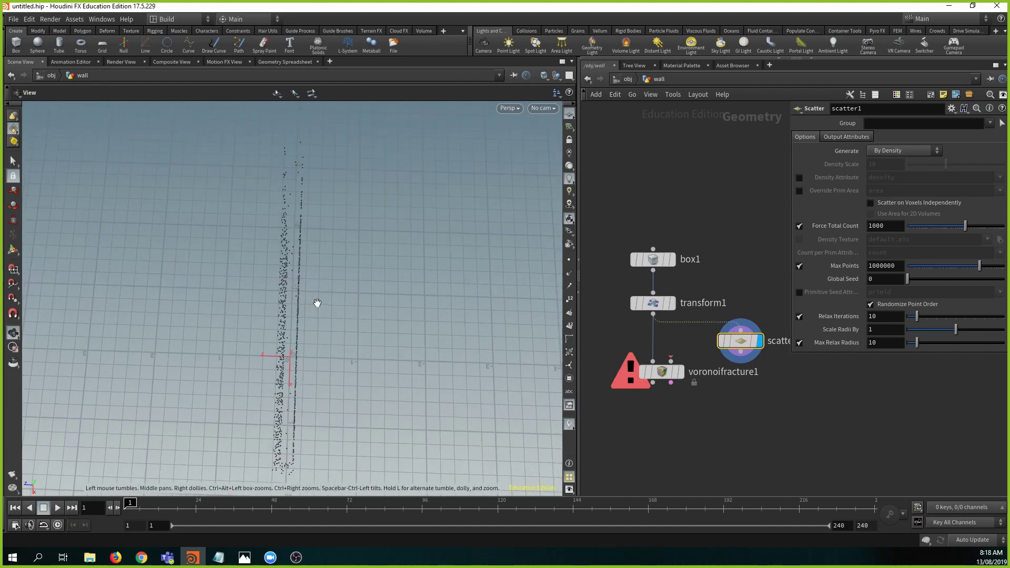
alt+drag(315, 302, 318, 313)
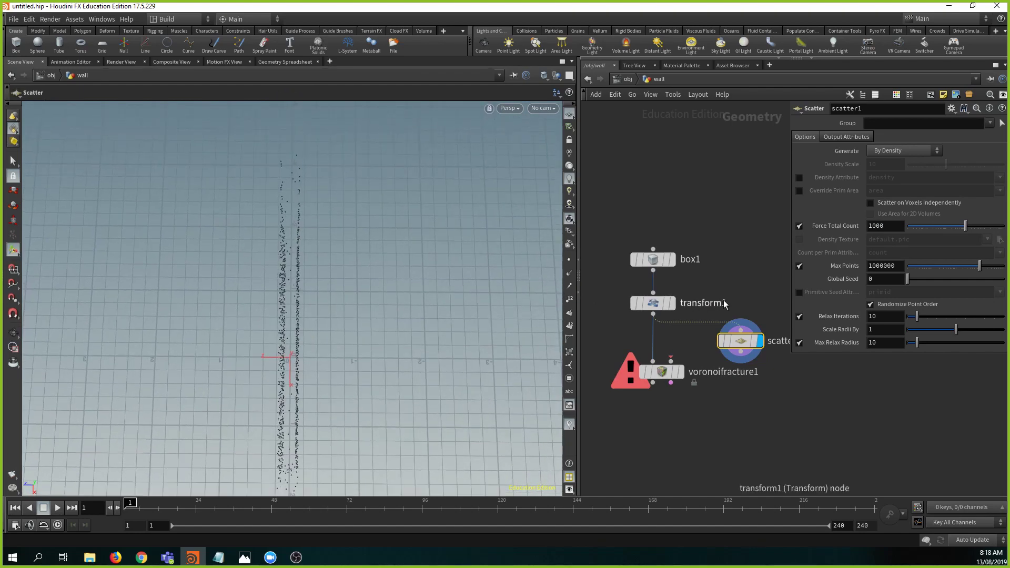
- Add an IsoOffset node above scatter1, wire transform1 into it and turn on its display flag
middle_drag(733, 275, 722, 243)
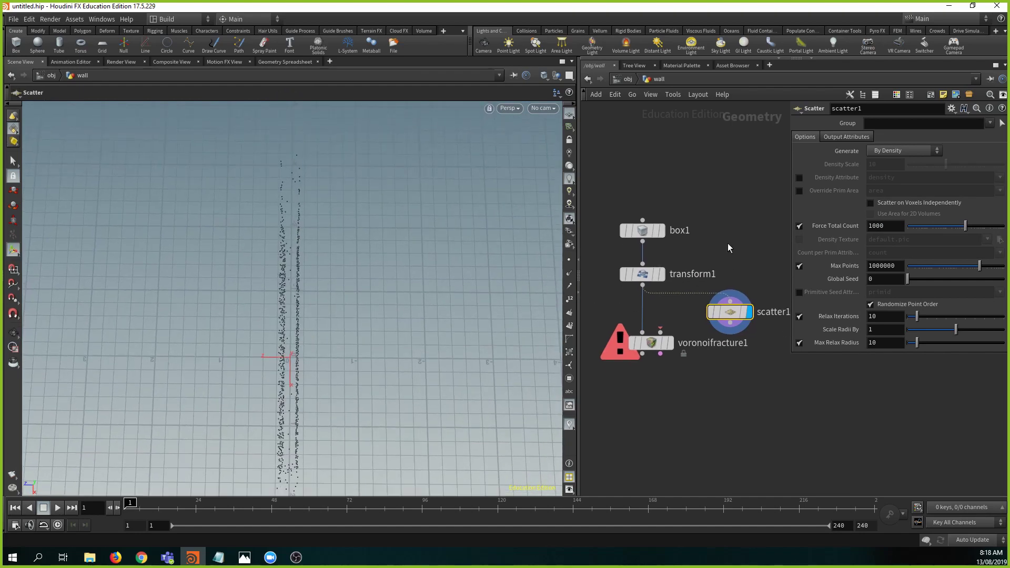
key(Tab)
text(is)
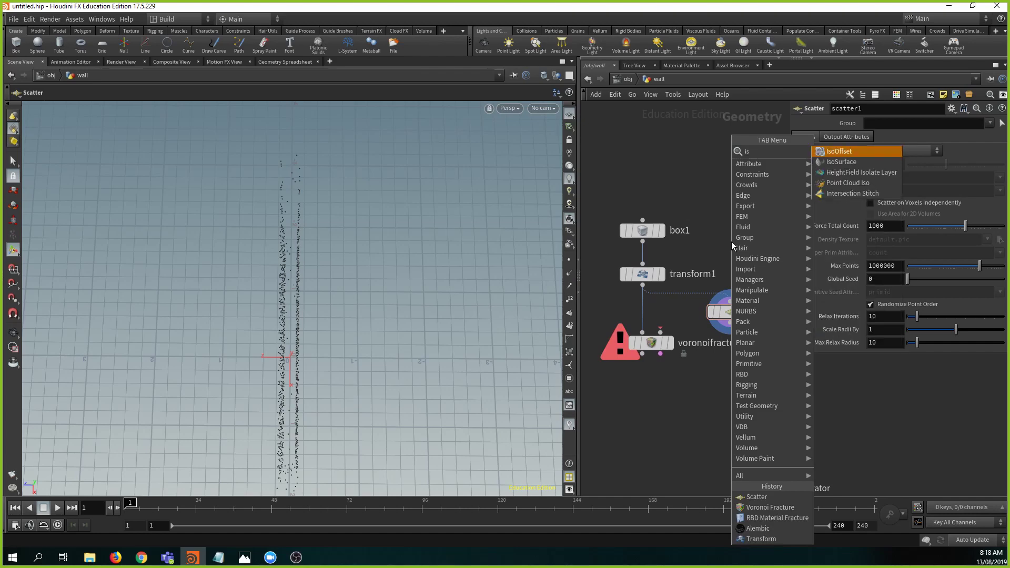
key(Return)
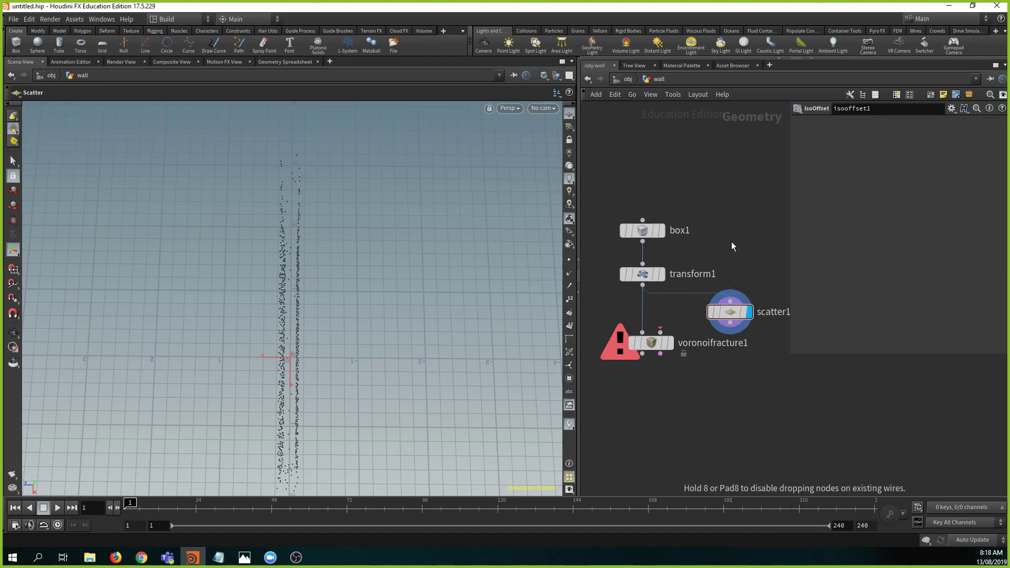
click(731, 242)
drag(642, 286, 735, 255)
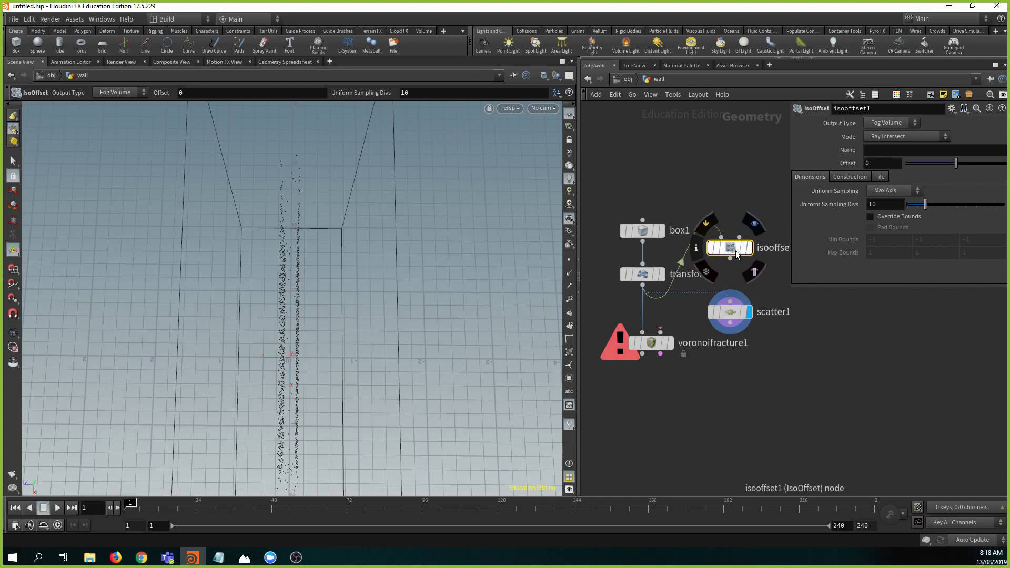
click(754, 222)
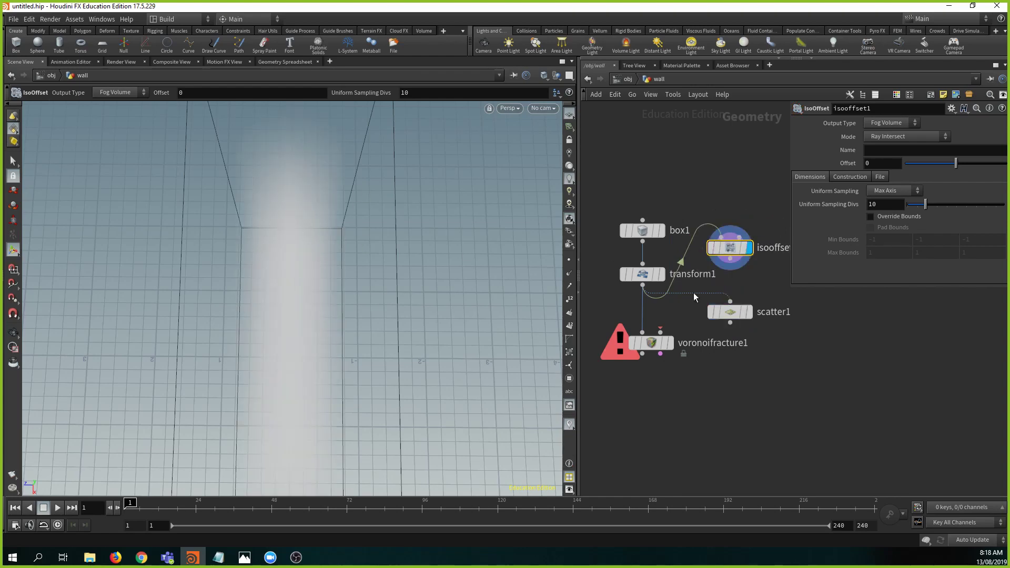
- Wire isooffset1 into scatter1, display scatter1's points, and move isooffset1 down beside transform1
drag(730, 259, 730, 301)
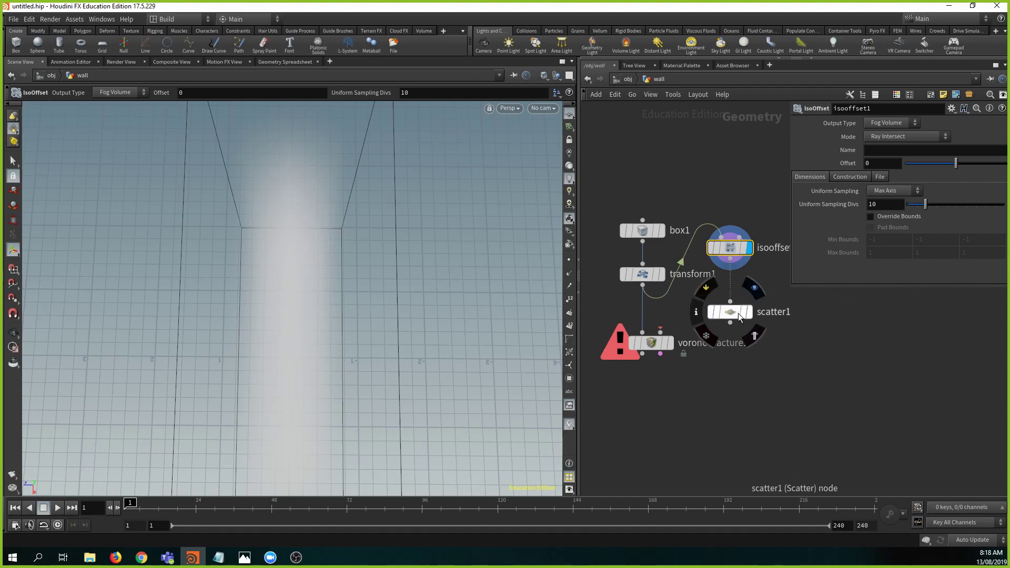
key(r)
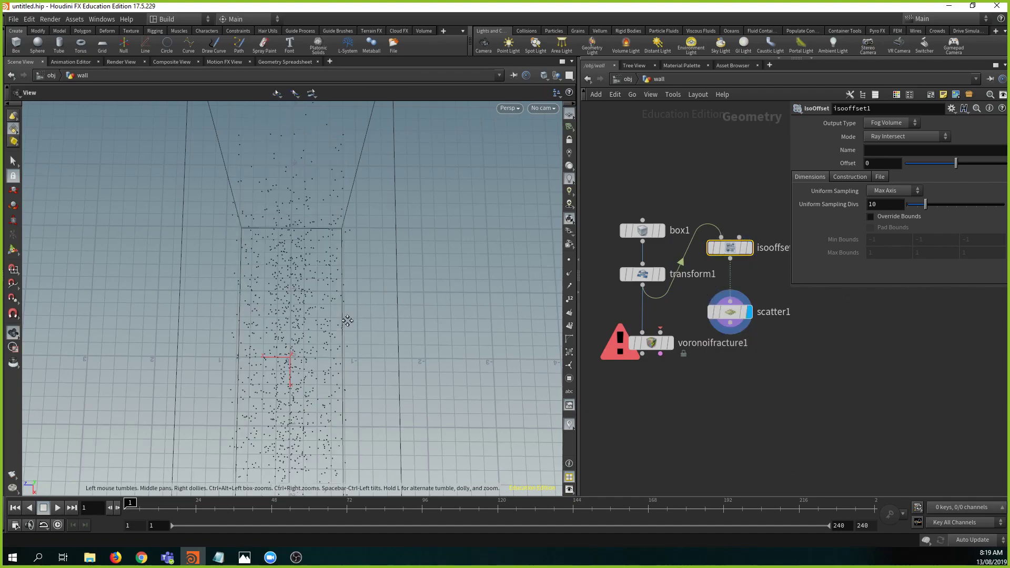
drag(347, 320, 295, 307)
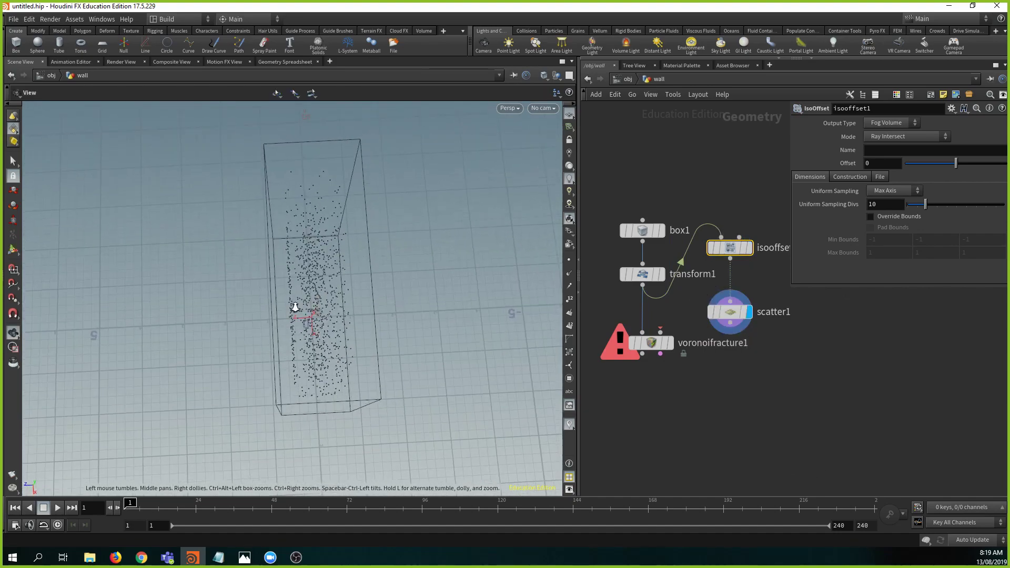
right_drag(295, 307, 428, 311)
middle_drag(428, 311, 401, 315)
drag(730, 252, 730, 282)
- Set scatter1's Force Total Count to 10
click(730, 312)
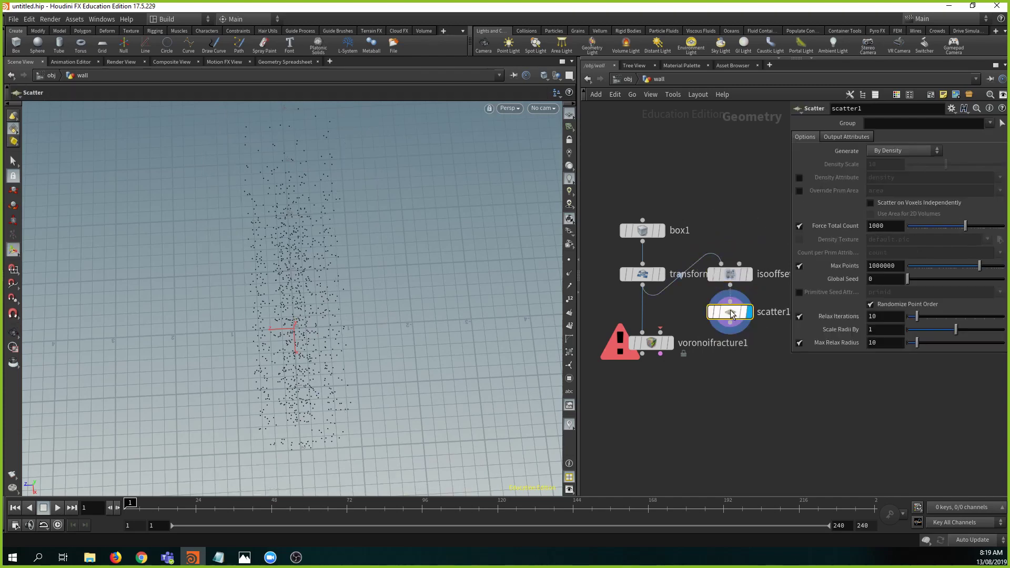
text(10)
key(Return)
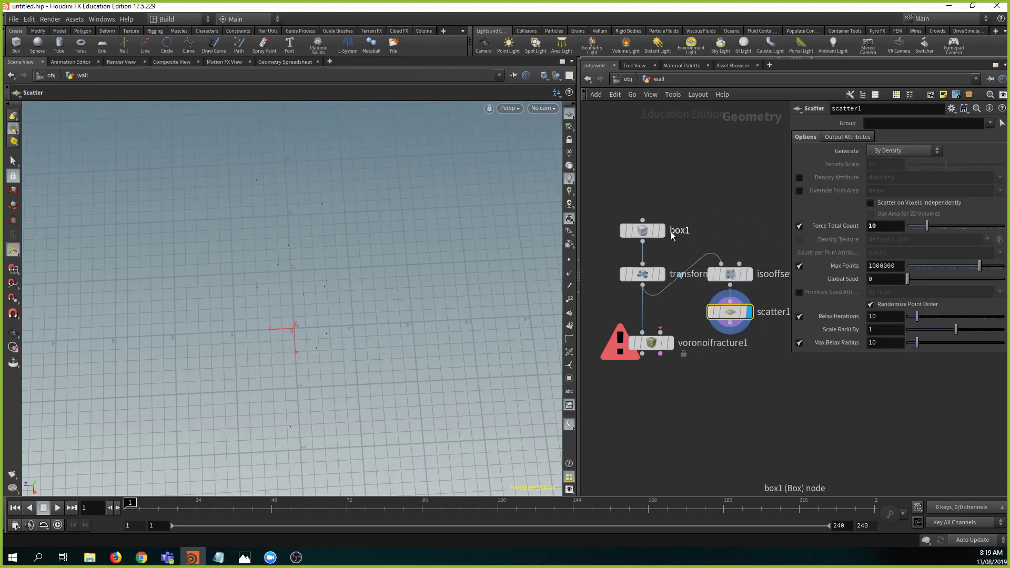
- Display isooffset1's fog volume and raise its Uniform Sampling Divs to 29
click(726, 274)
click(750, 274)
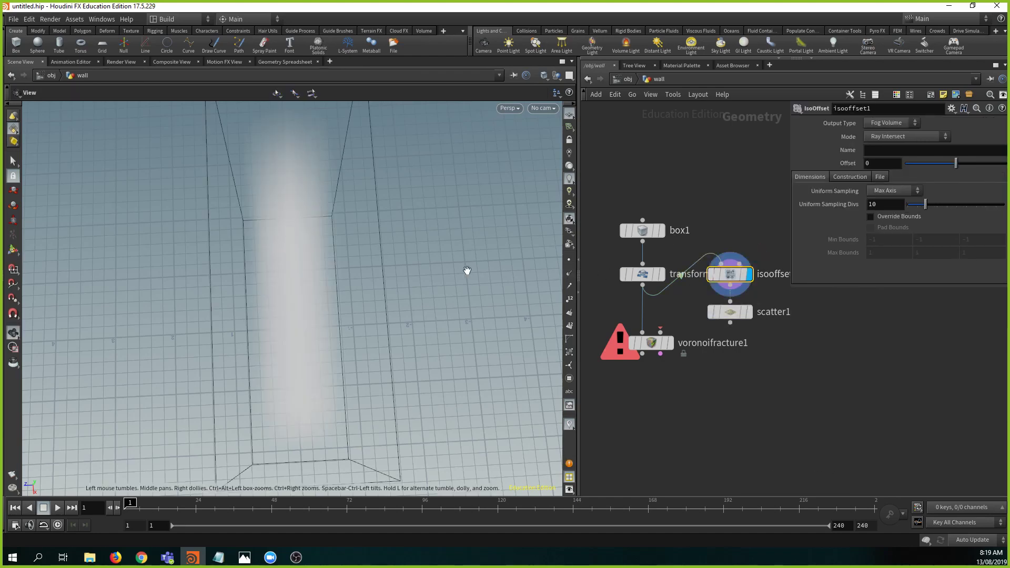
alt+drag(438, 260, 468, 266)
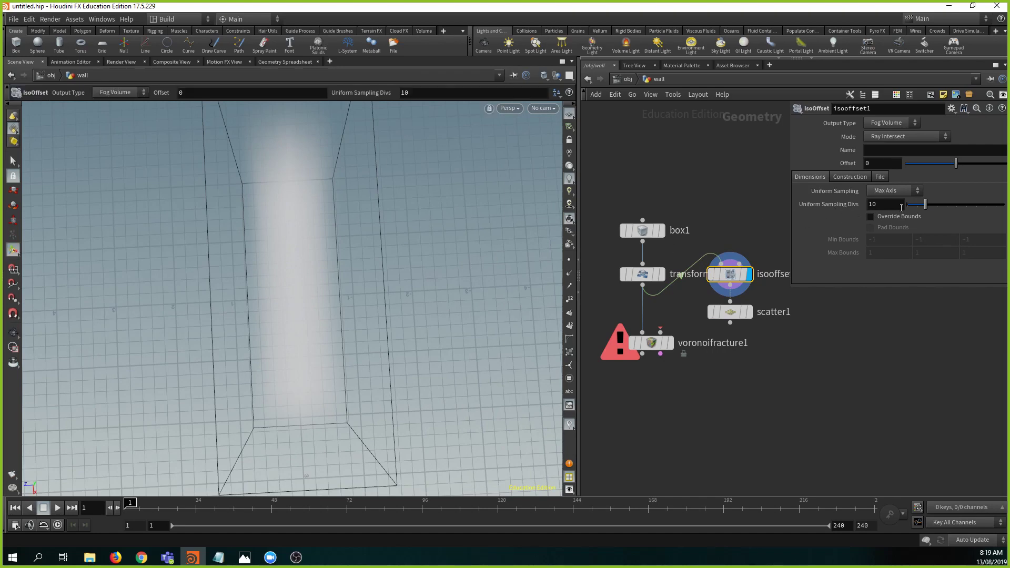
drag(925, 203, 963, 209)
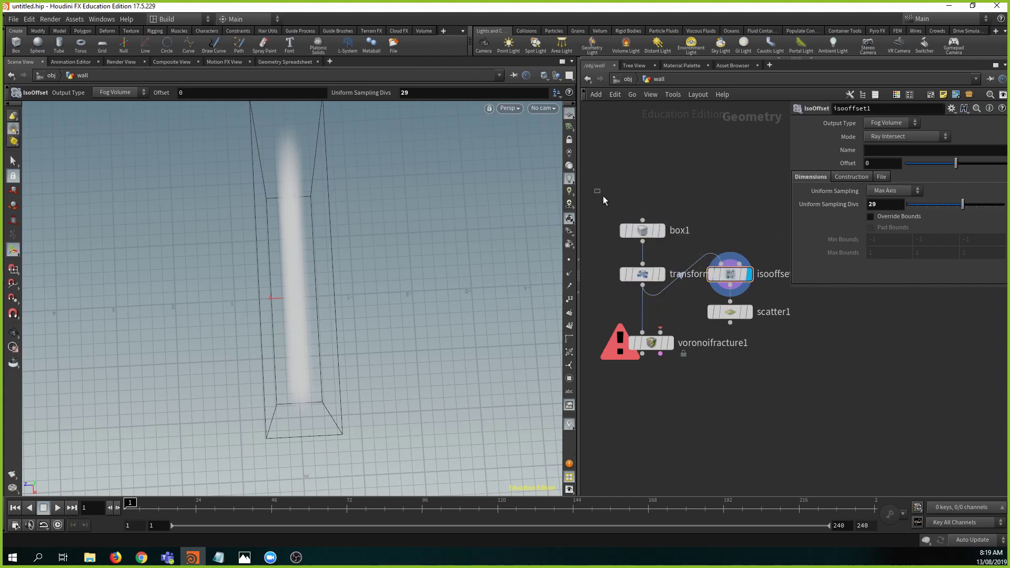
- Move box1 and transform1 higher in the network, and display scatter1 to check its points inside the wall
drag(603, 196, 644, 242)
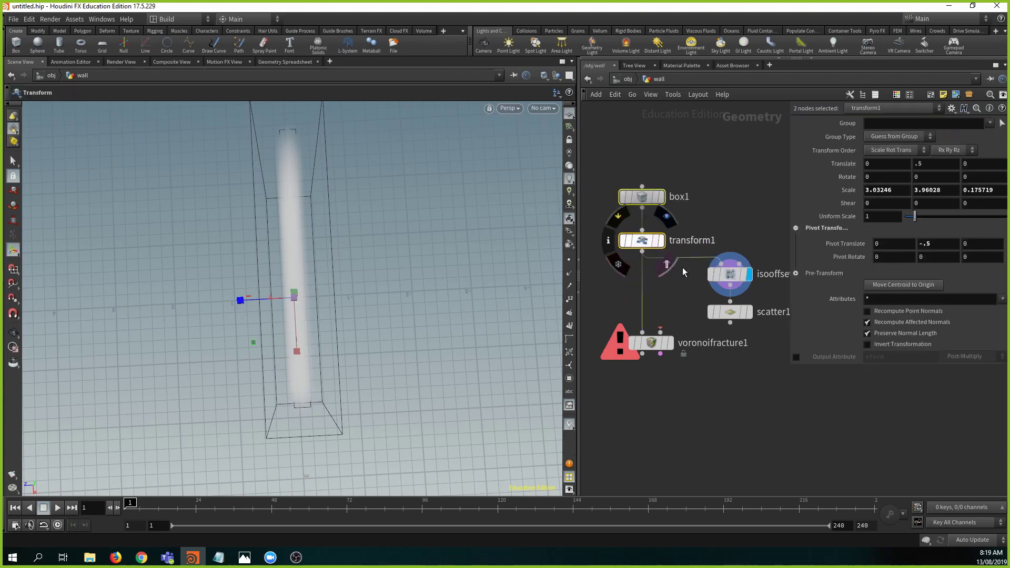
click(748, 312)
key(Escape)
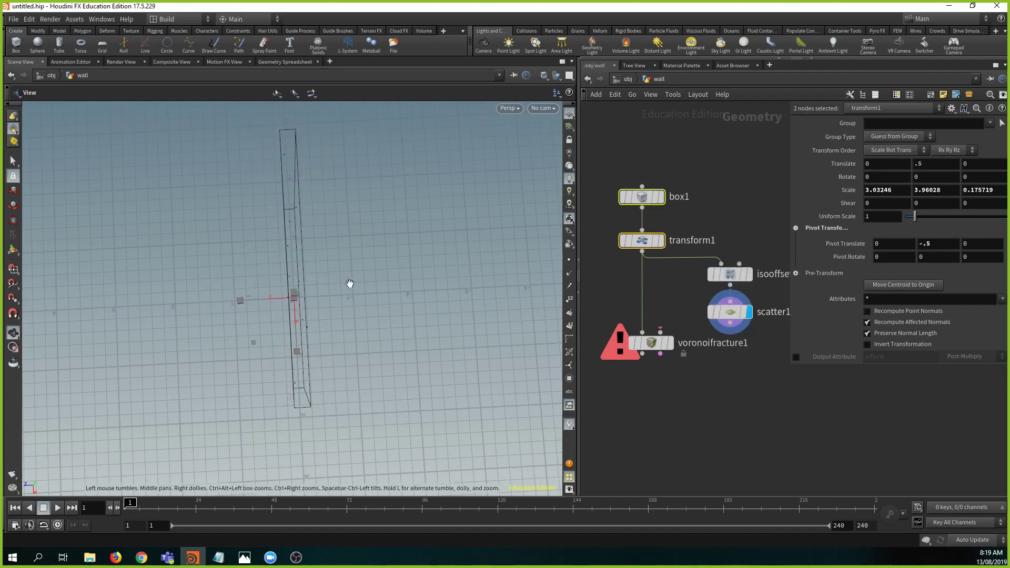
drag(341, 272, 421, 241)
key(Return)
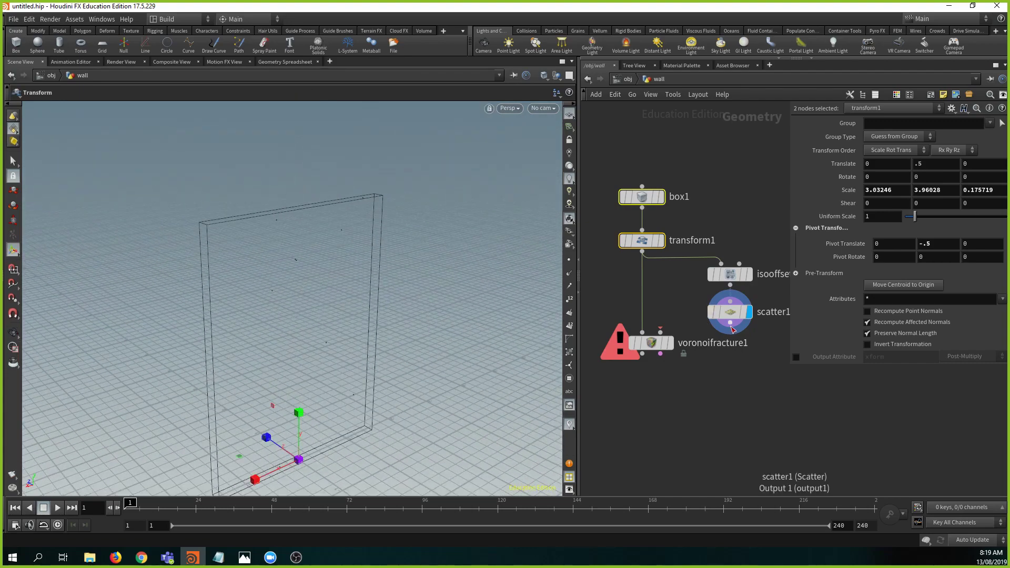
- Wire scatter1 into voronoifracture1's second input and display the fractured wall
drag(730, 327, 664, 337)
click(670, 343)
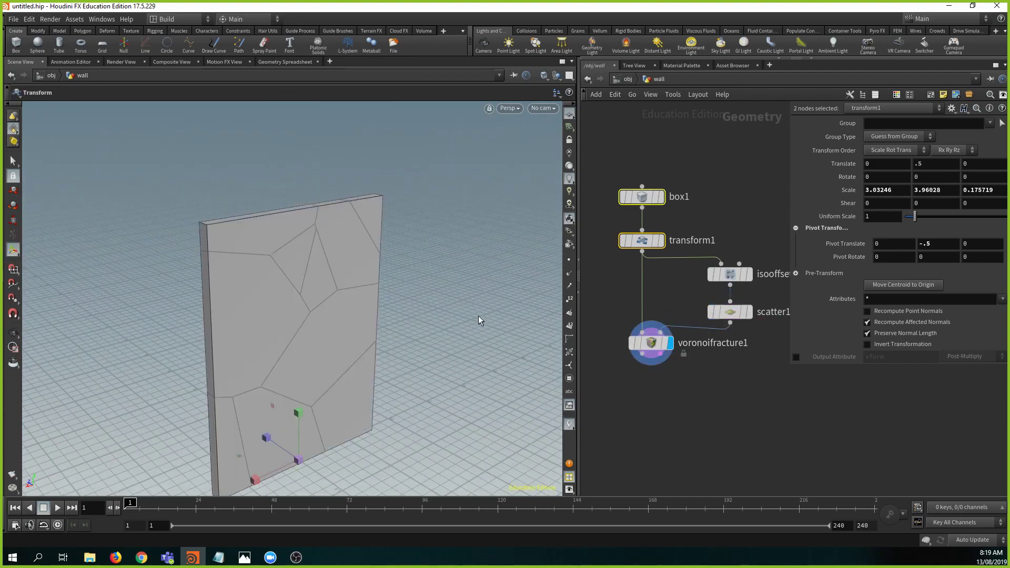
alt+middle_drag(453, 300, 398, 264)
- Move voronoifracture1 further below scatter1 and view the fractured wall from the front
click(651, 343)
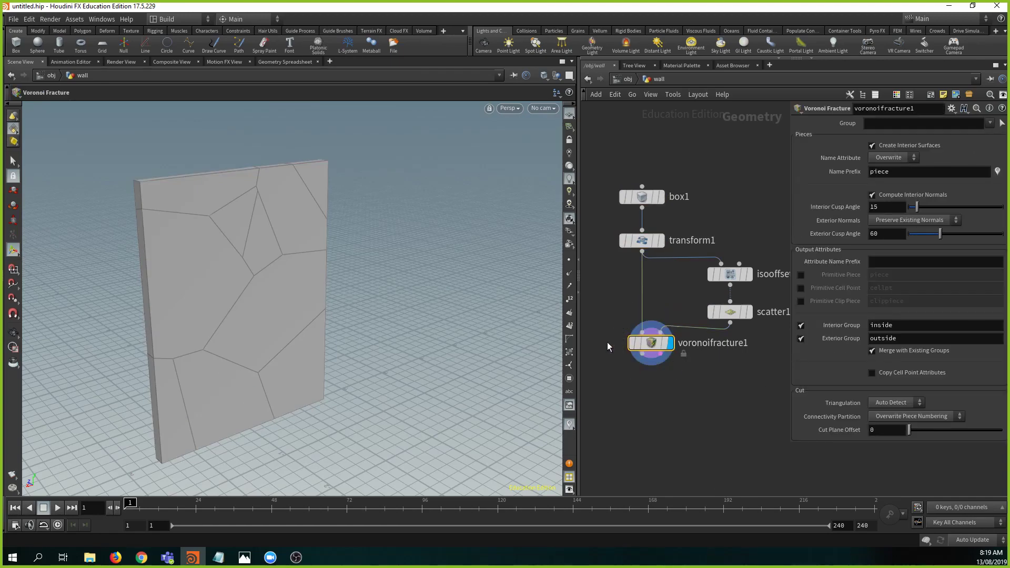
scroll(726, 377, down, 2)
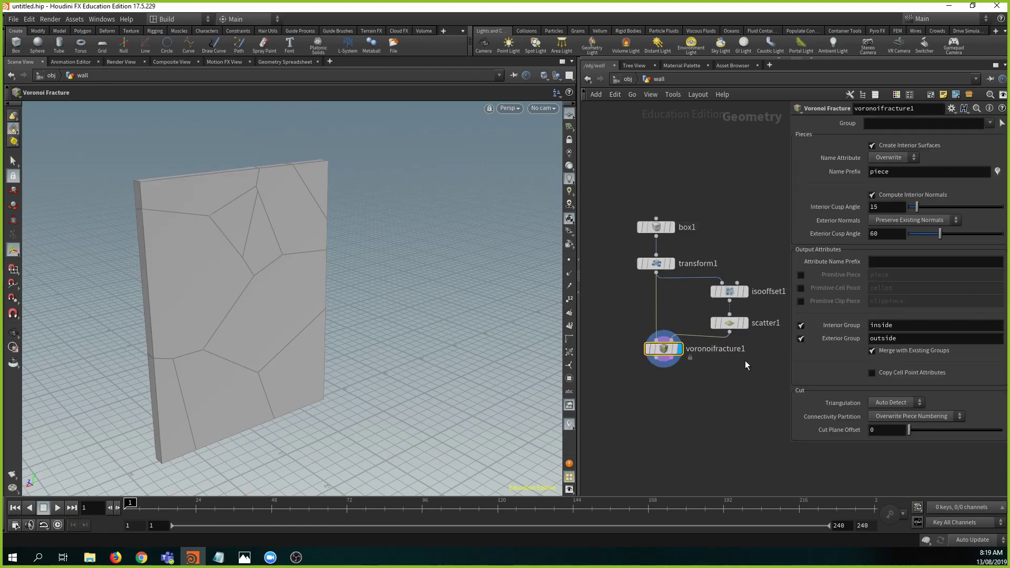
middle_drag(730, 365, 708, 321)
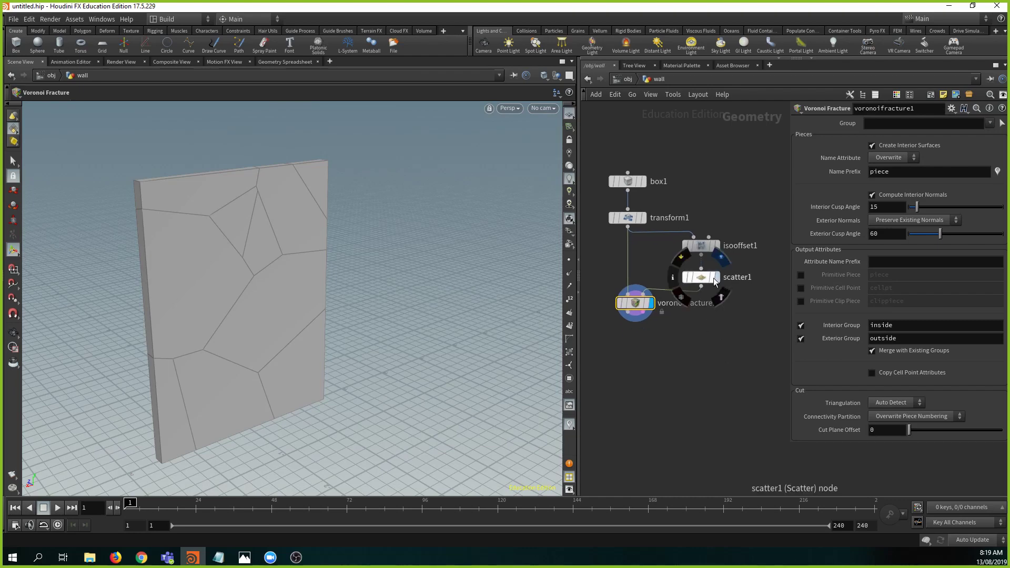
drag(638, 306, 642, 351)
alt+drag(367, 311, 300, 239)
alt+middle_drag(316, 257, 324, 250)
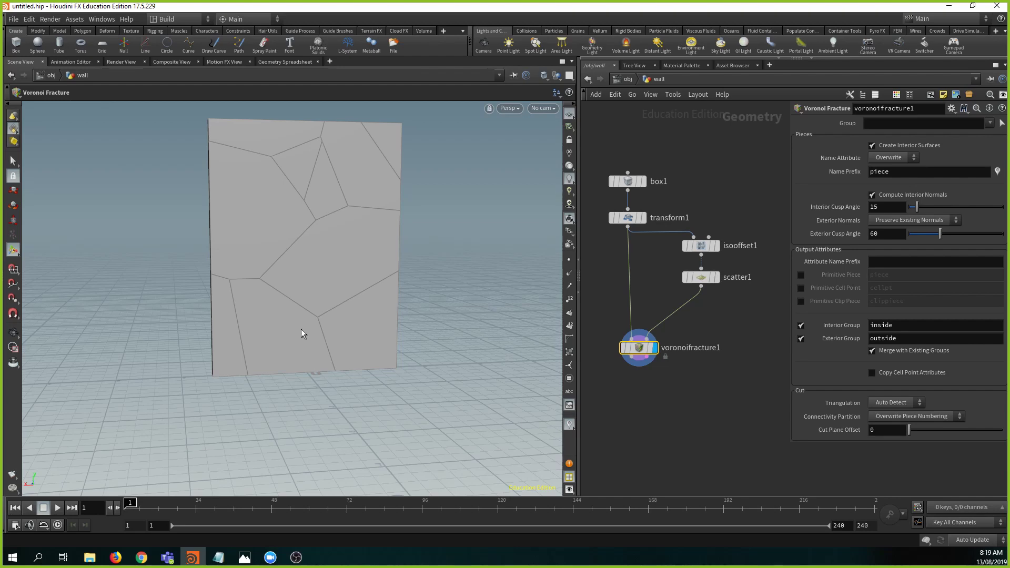
- Add an unconnected Paint node beside voronoifracture1, below scatter1
key(Tab)
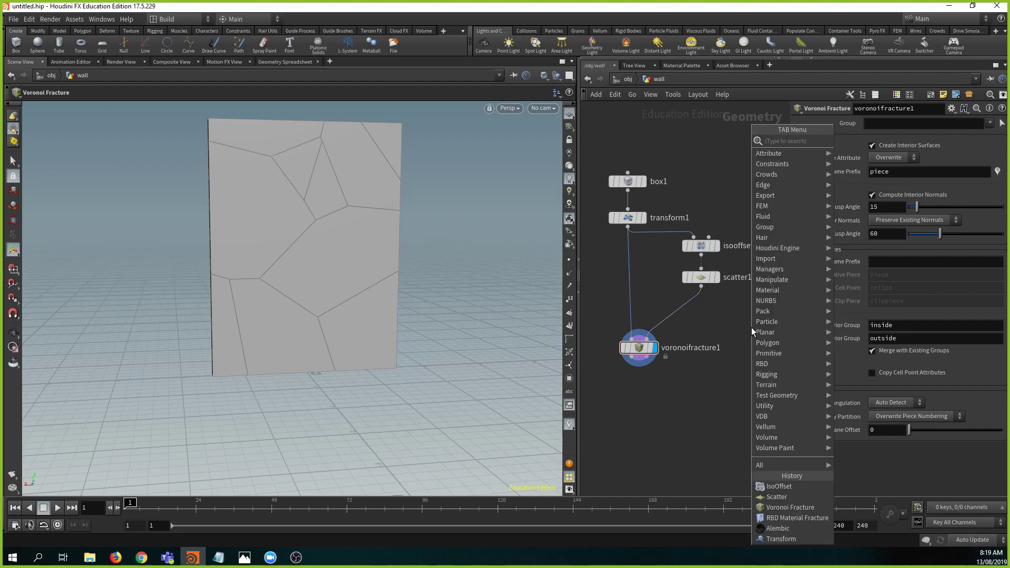
text(paint)
key(Return)
click(751, 327)
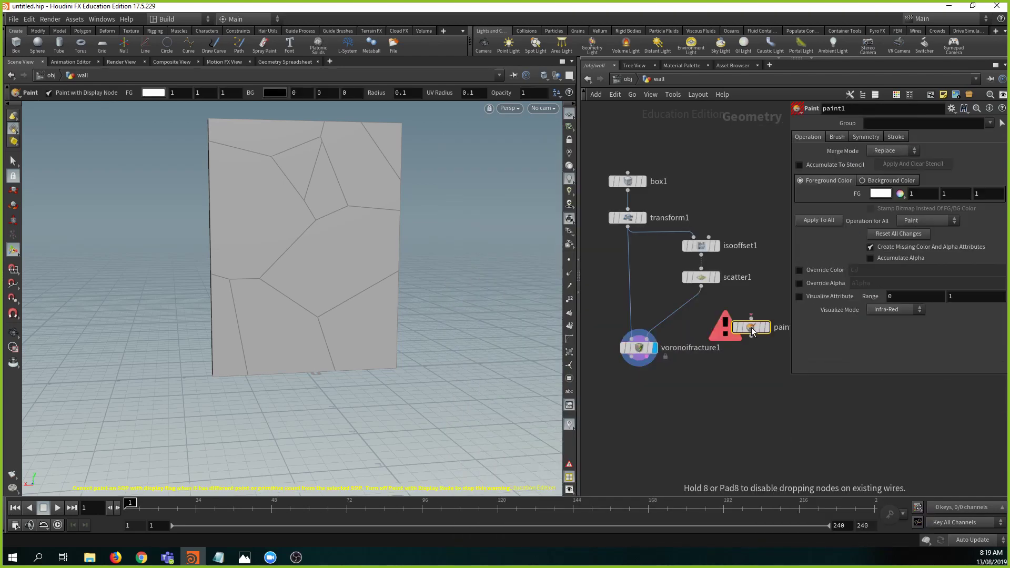
- Move paint1 up to free space beside transform1, and hide the node parameters overlay
mouse_move(751, 330)
mouse_down()
mouse_move(773, 292)
mouse_move(761, 313)
mouse_up()
middle_drag(740, 226, 699, 238)
drag(725, 329, 751, 226)
middle_drag(752, 227, 761, 201)
scroll(691, 176, down, 1)
middle_drag(691, 176, 756, 168)
key(p)
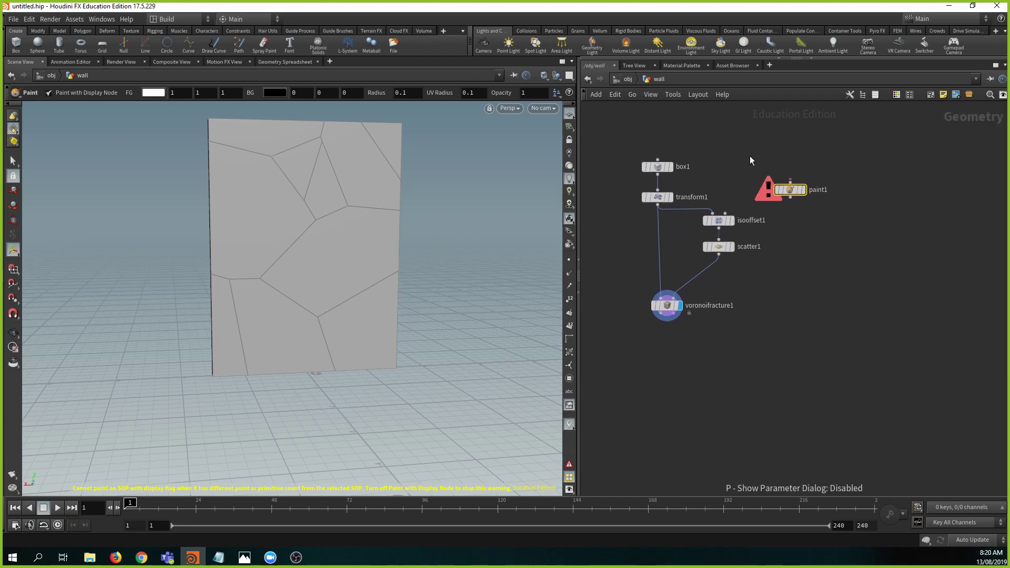
- Wire transform1 into paint1, display paint1, and place it slightly lower beside isooffset1
click(658, 205)
click(789, 182)
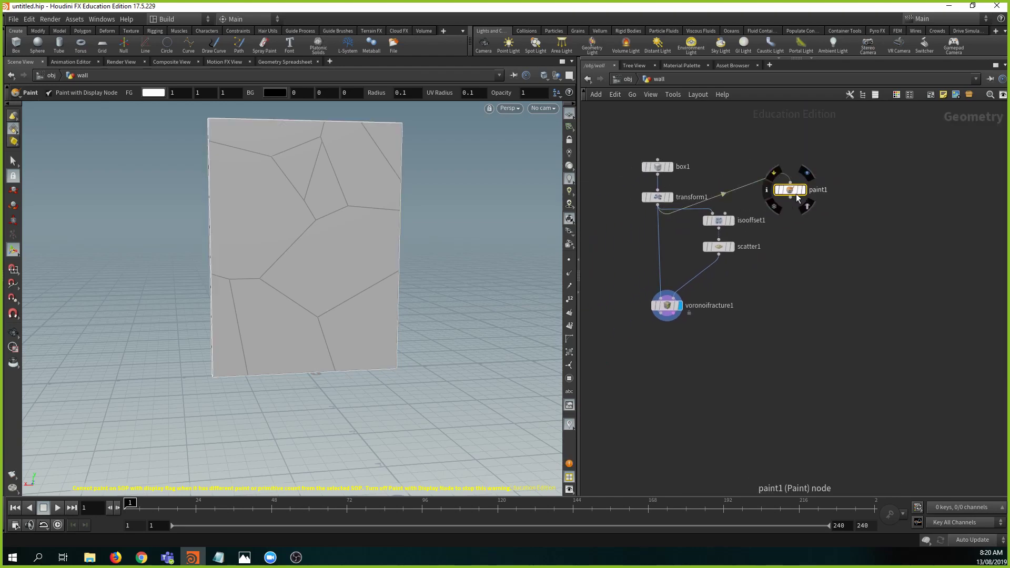
click(806, 176)
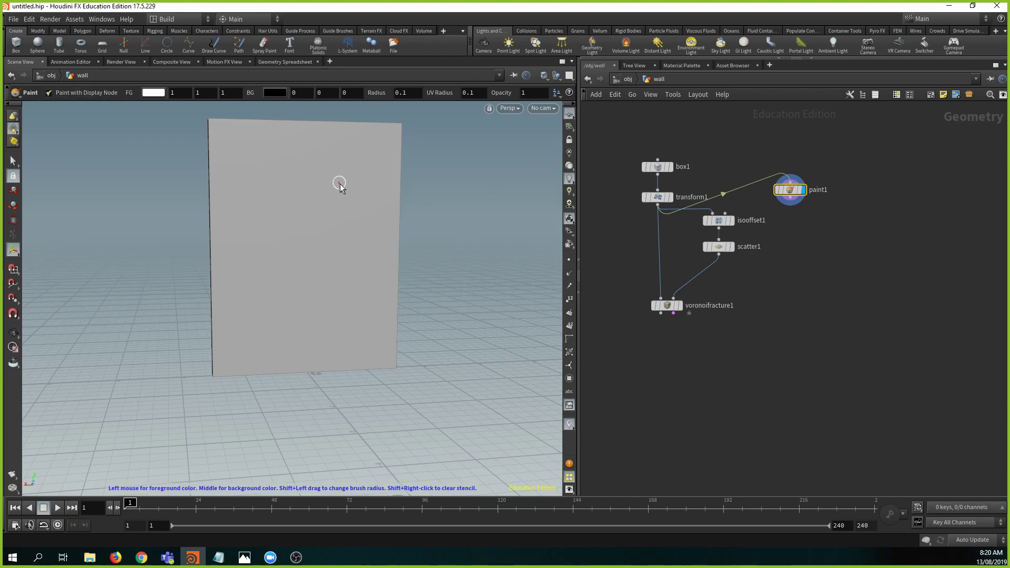
drag(796, 188, 794, 211)
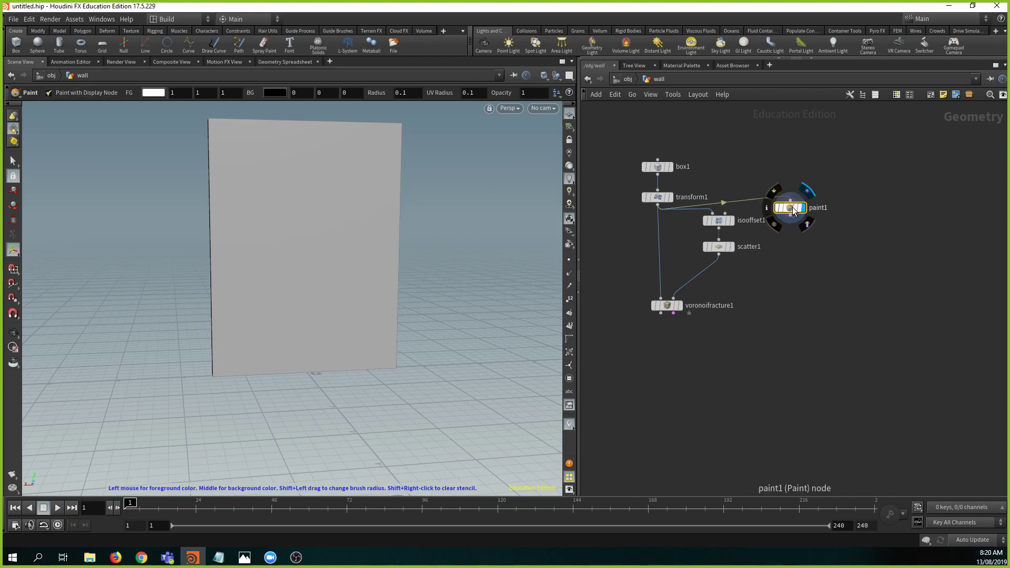
- Show the node parameters overlay and look through paint1's Brush, Symmetry and Stroke settings
key(p)
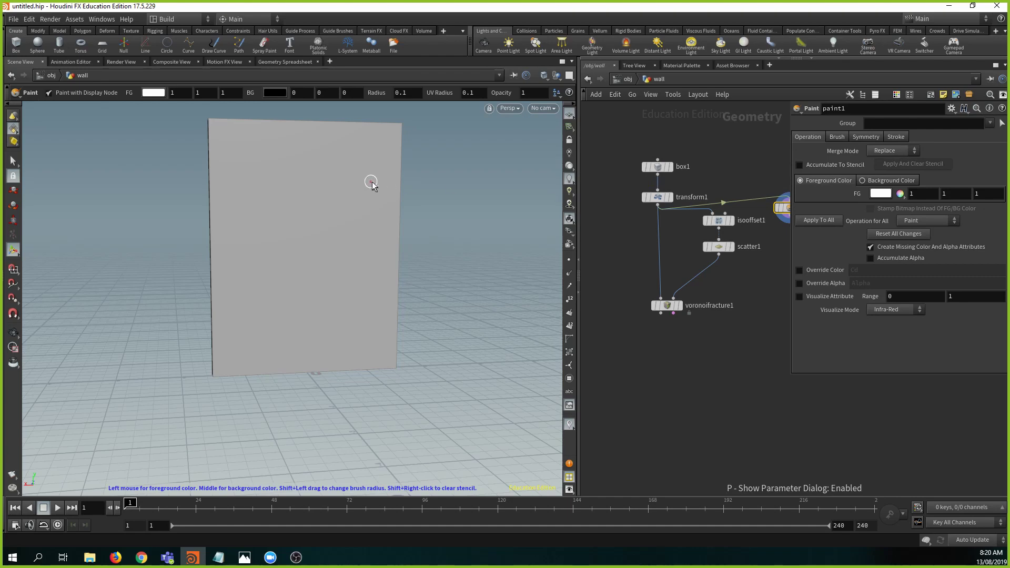
alt+middle_drag(376, 182, 364, 203)
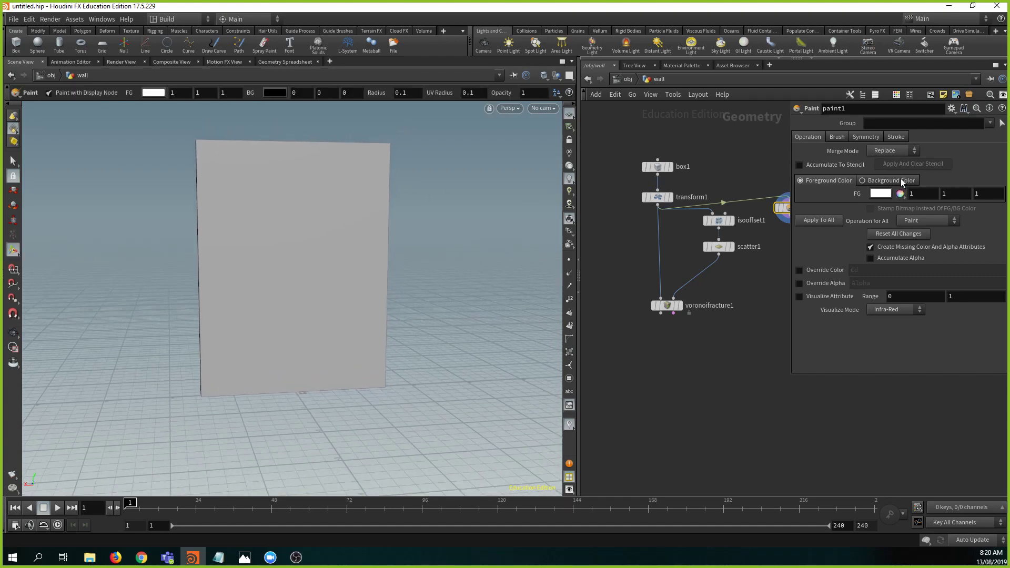
click(840, 137)
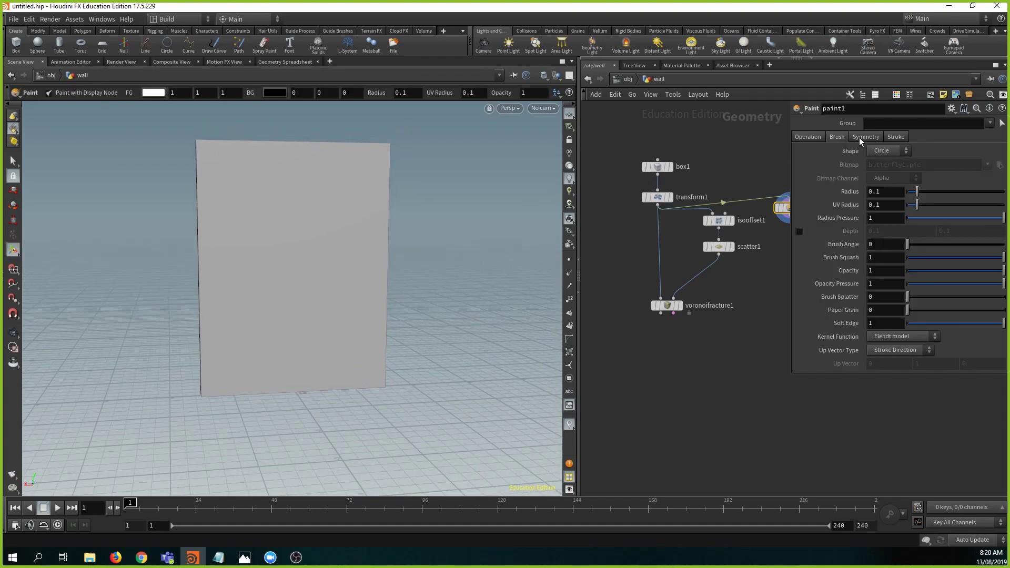
click(863, 138)
click(894, 137)
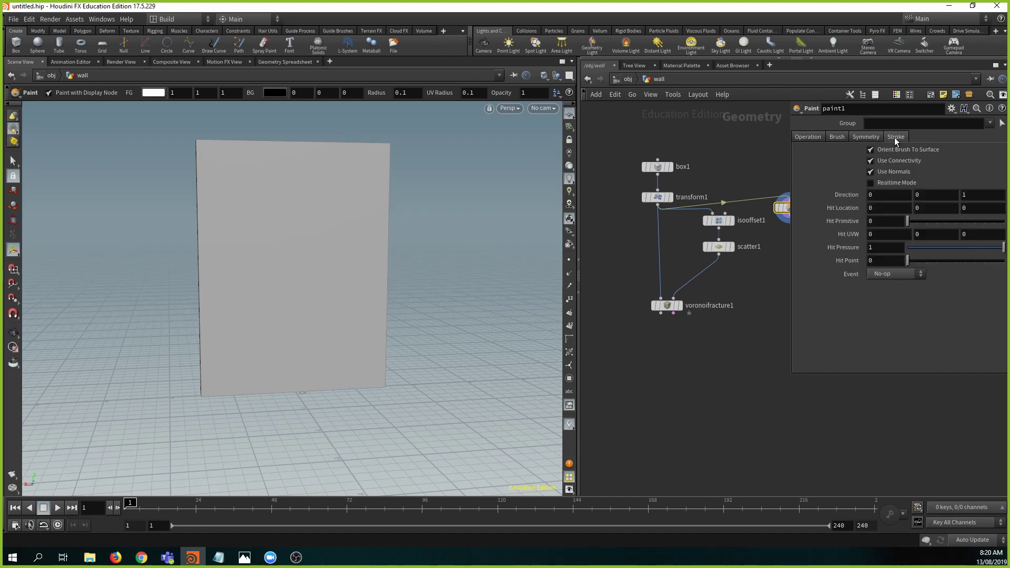
click(806, 137)
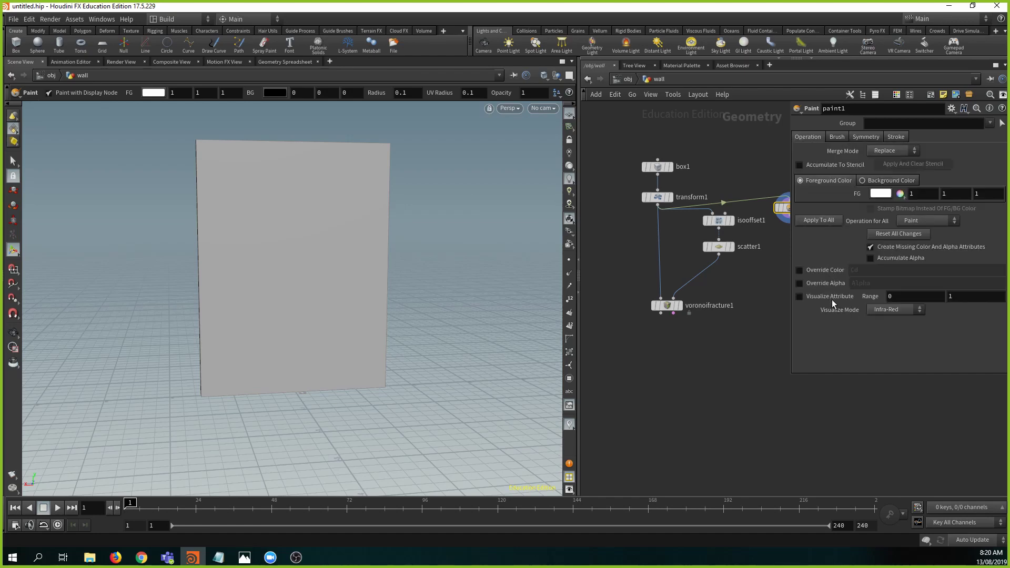
- Move transform1 and box1 higher in the network to leave more space above isooffset1
middle_drag(771, 279, 692, 357)
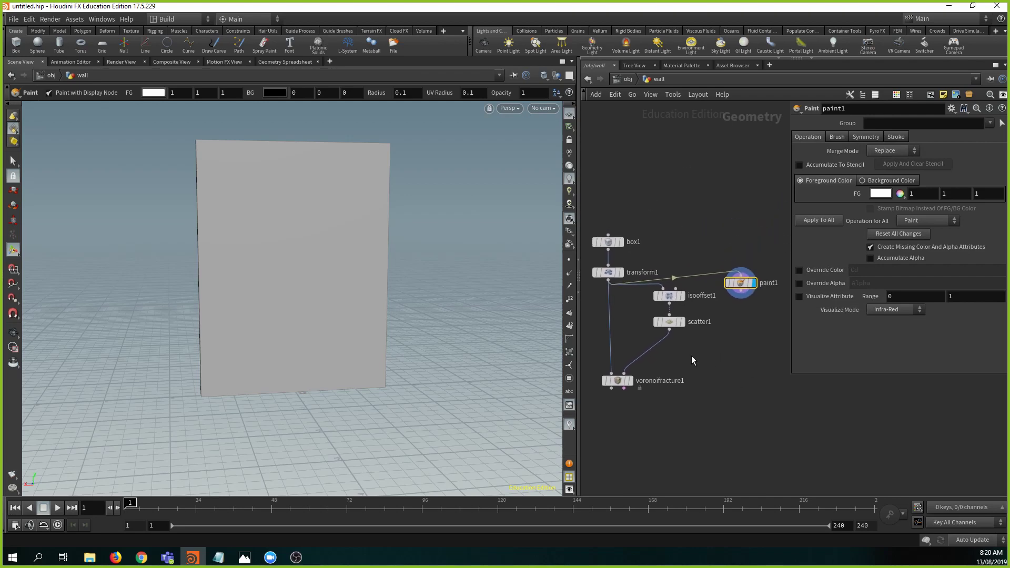
mouse_move(628, 254)
mouse_down()
mouse_move(635, 279)
mouse_move(617, 238)
mouse_up()
click(650, 223)
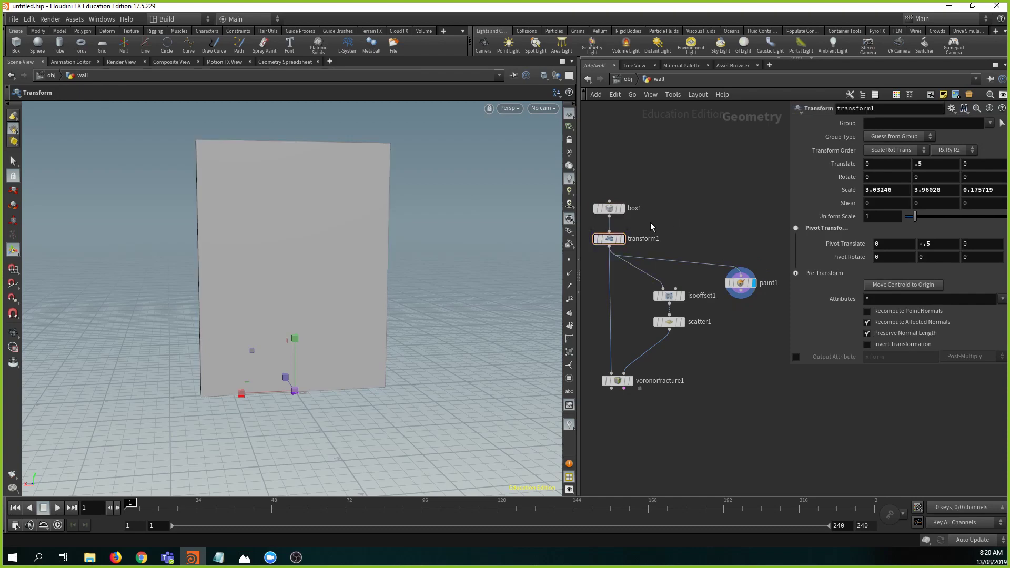
- Inspect the wall's polygons in wireframe display and return to shaded display
alt+middle_drag(430, 261, 421, 275)
key(shift+w)
alt+drag(421, 276, 394, 281)
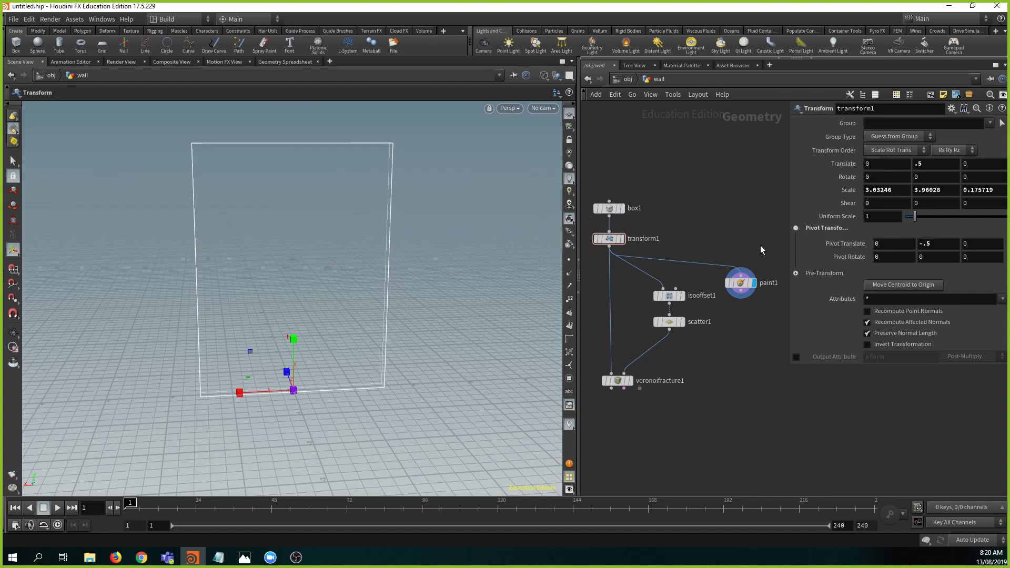
alt+middle_drag(409, 238, 415, 233)
key(shift+w)
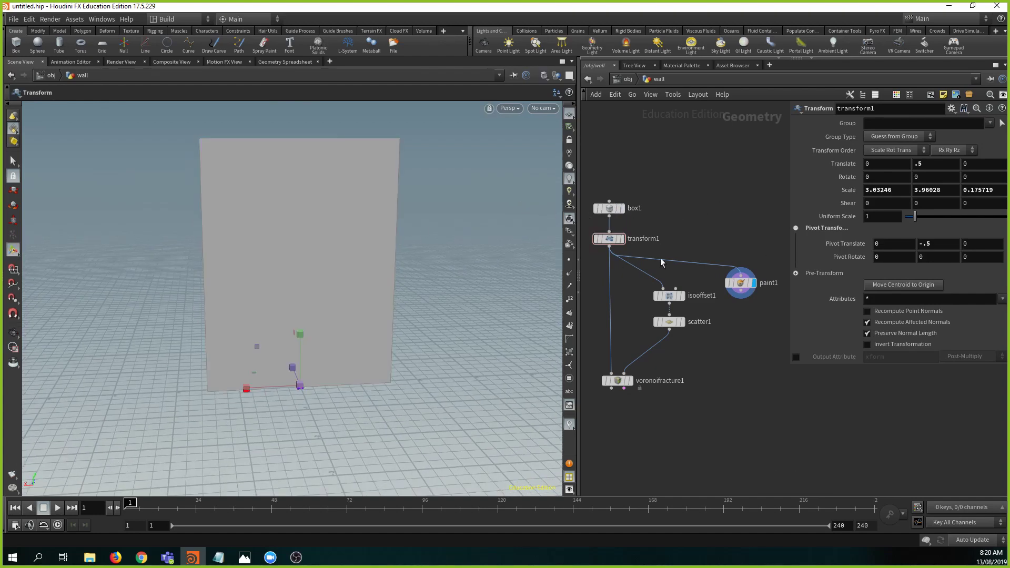
- Try painting the wall's upper-right corner black with paint1 and undo the brush stroke
click(753, 282)
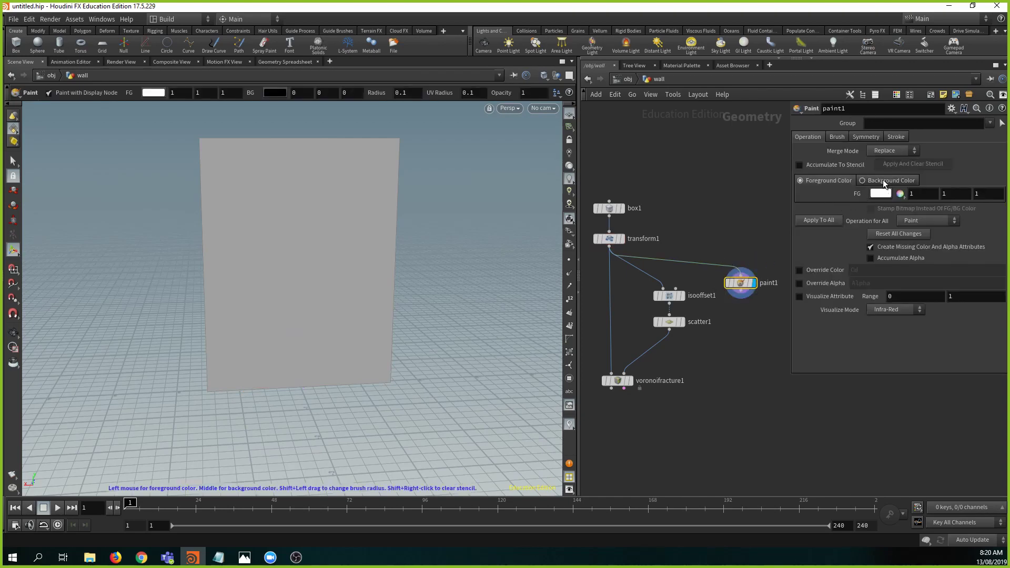
middle_click(312, 190)
middle_drag(385, 139, 401, 142)
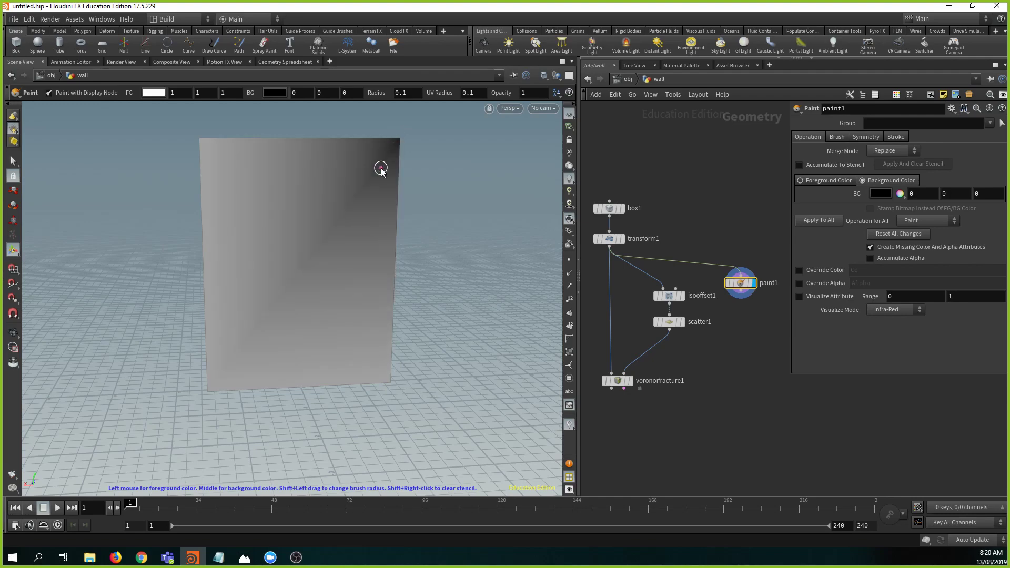
key(Escape)
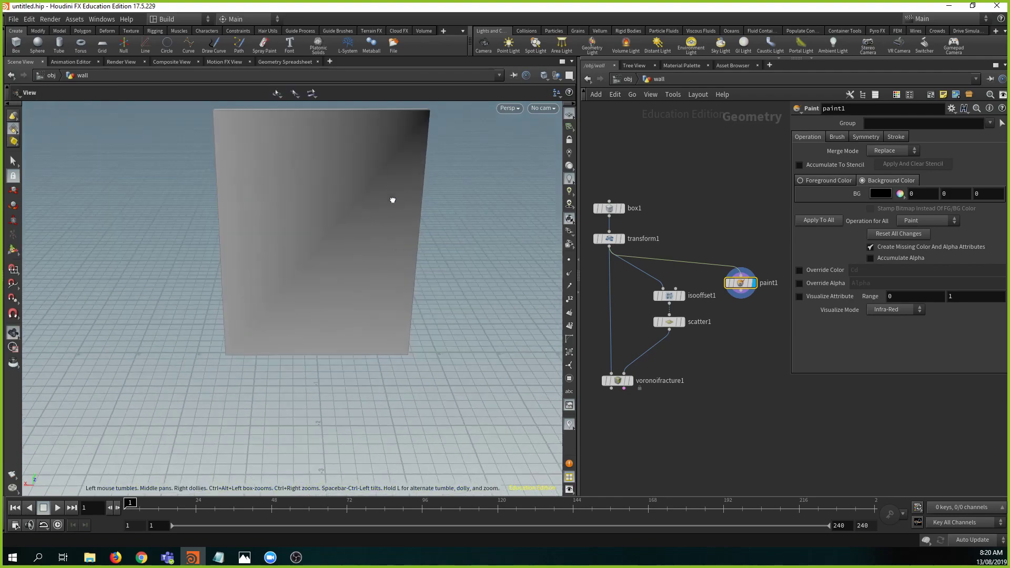
mouse_move(408, 198)
mouse_down()
mouse_move(406, 189)
mouse_move(311, 309)
mouse_move(293, 347)
mouse_move(362, 261)
mouse_move(354, 253)
mouse_move(386, 198)
mouse_up()
key(ctrl+z)
key(Return)
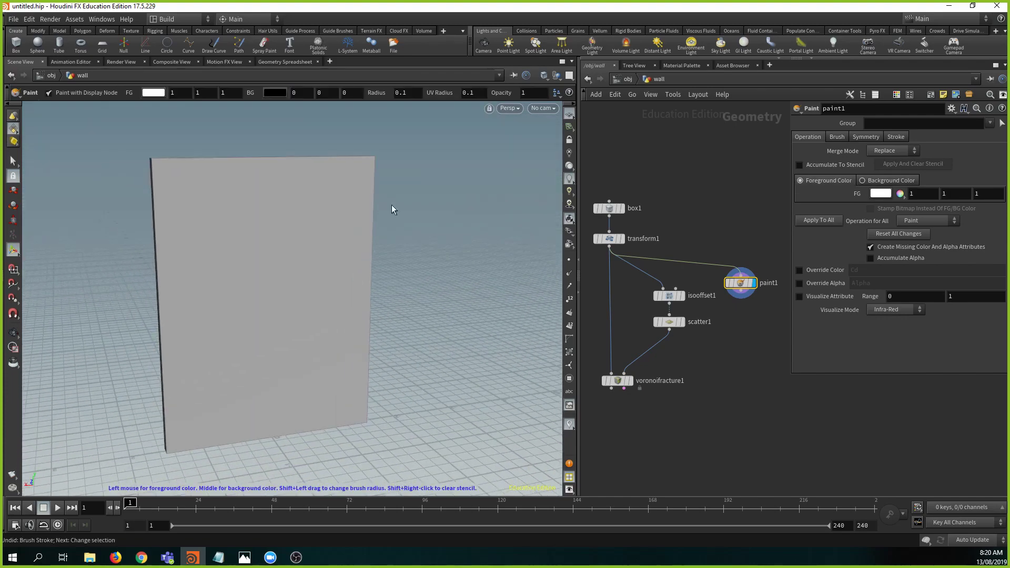
- Move box1 up and insert a Subdivide node between box1 and transform1
drag(614, 207, 613, 173)
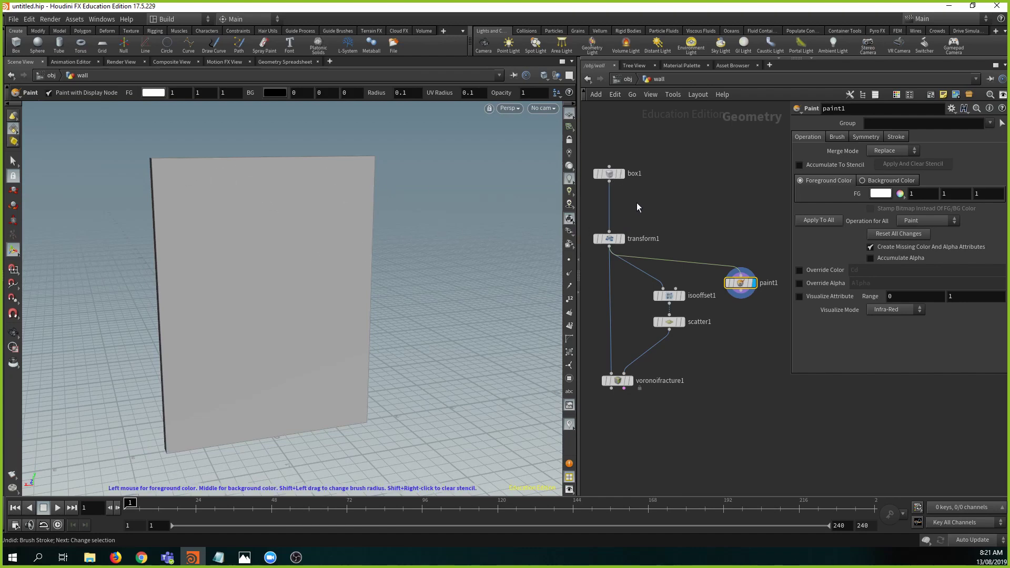
key(Tab)
text(su)
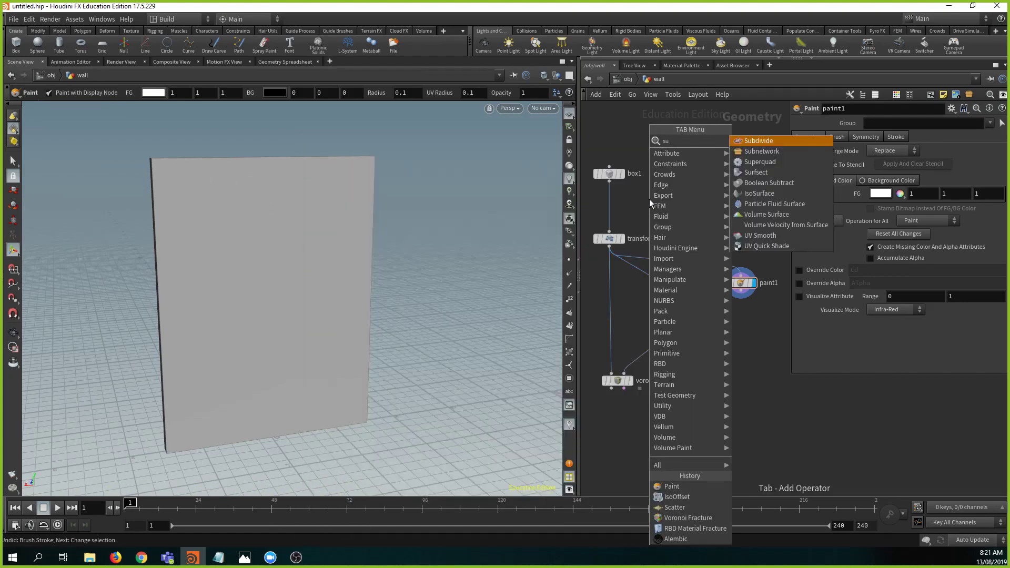
key(Return)
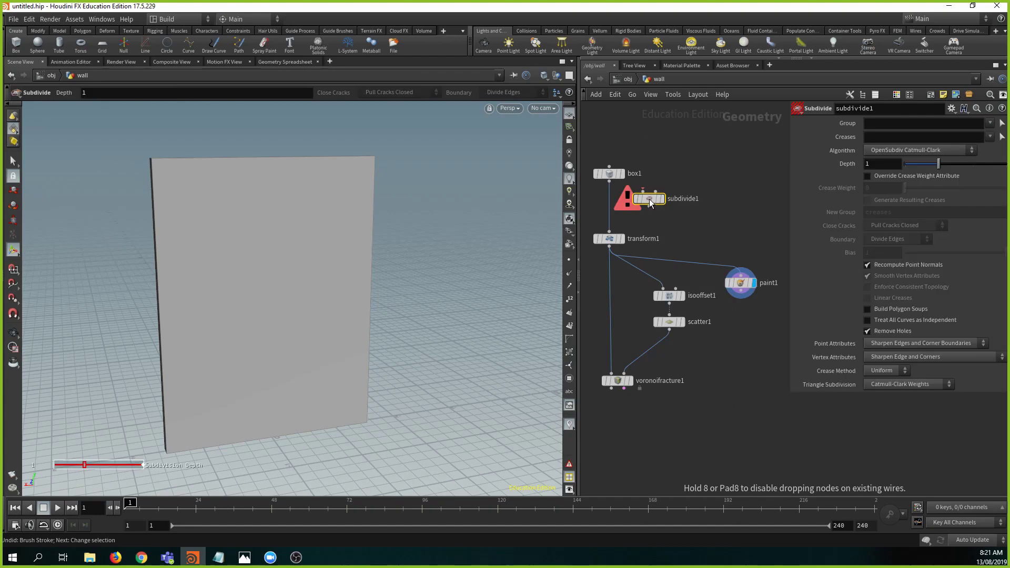
click(619, 210)
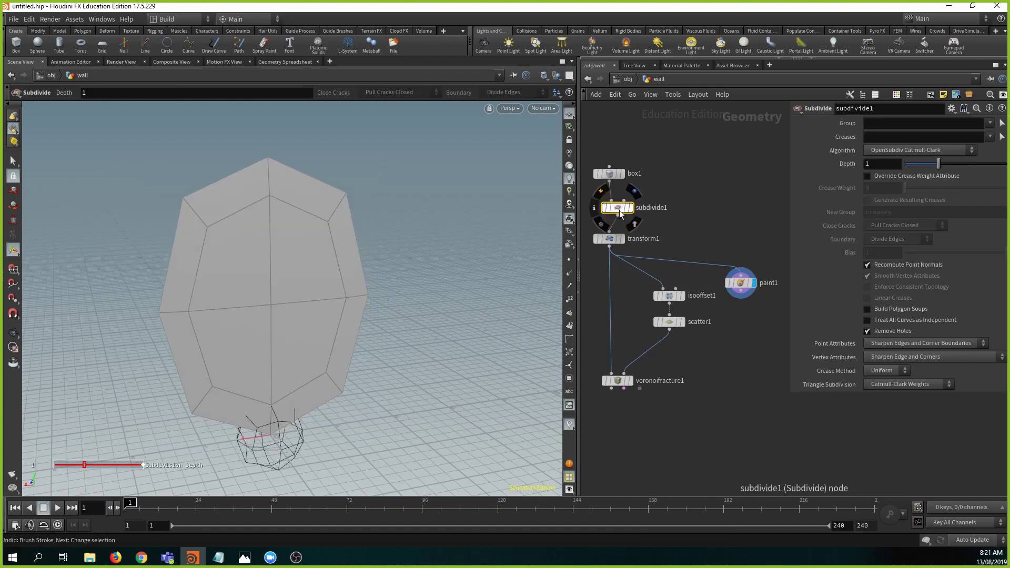
drag(619, 211, 612, 209)
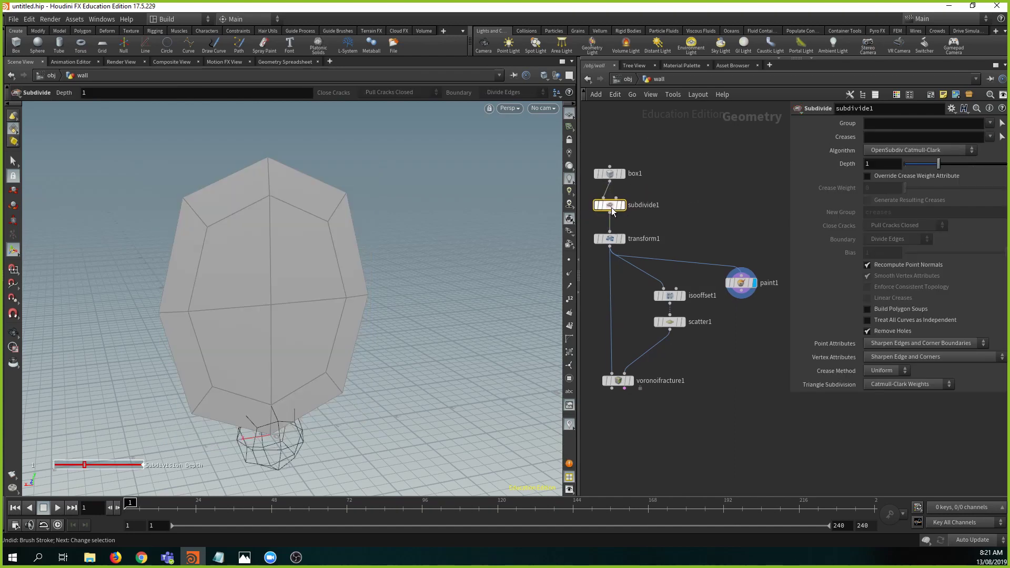
- Set subdivide1's depth to 3 and override its crease weight attribute with a crease weight of 10
click(884, 163)
text(2)
key(Return)
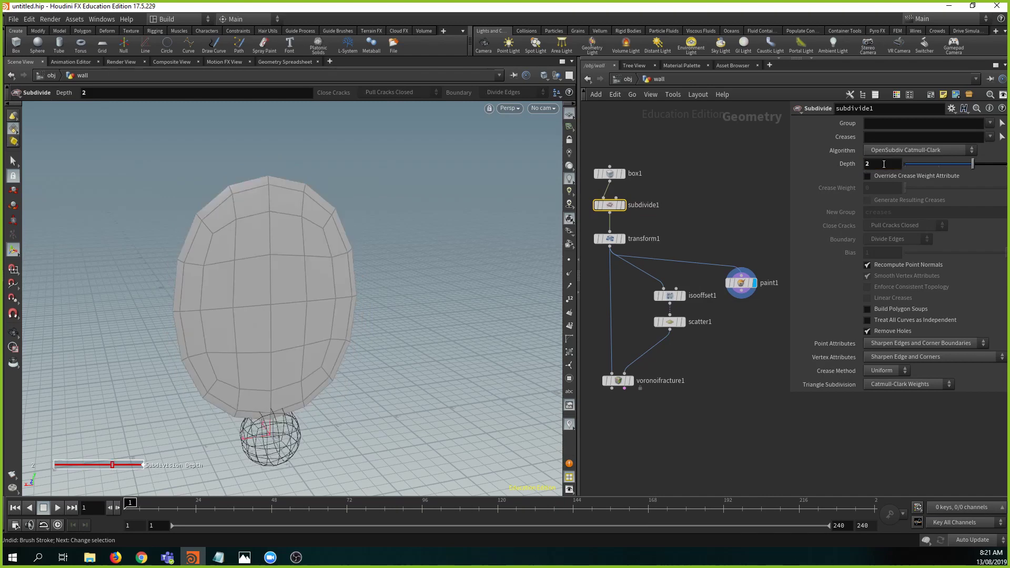
text(3)
key(Return)
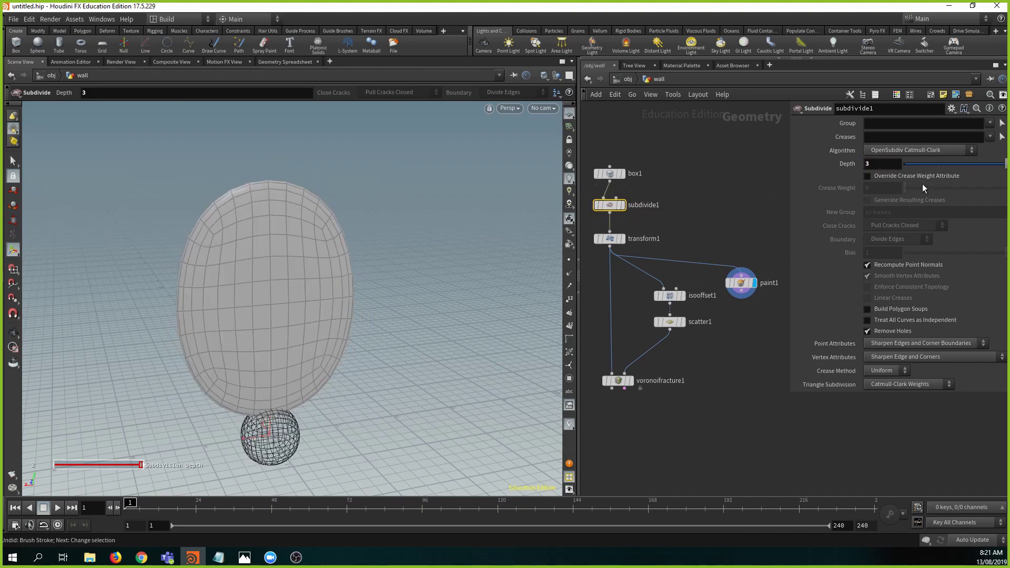
click(868, 175)
drag(929, 189, 1002, 188)
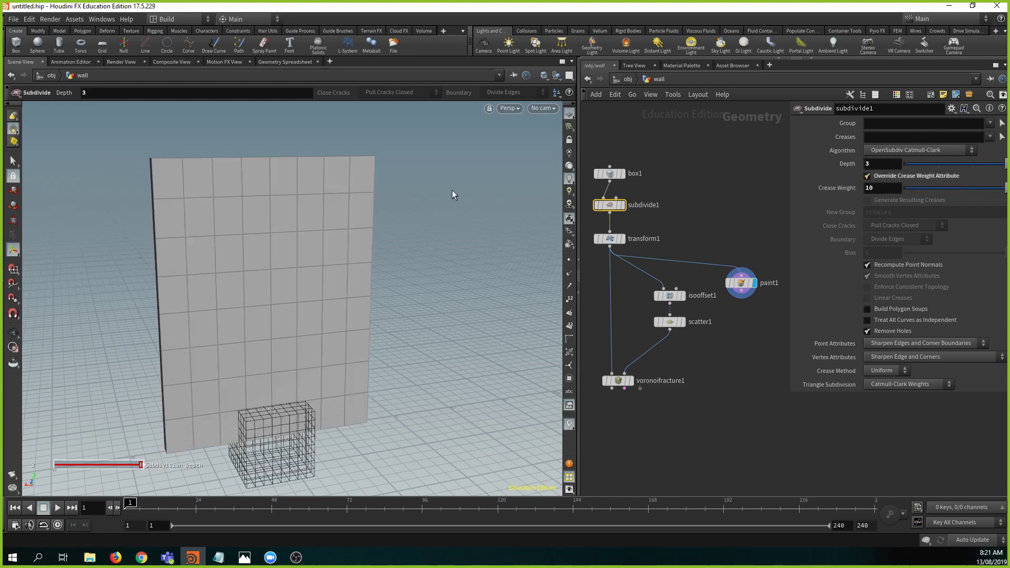
key(Escape)
drag(275, 181, 253, 179)
drag(336, 207, 279, 135)
key(Return)
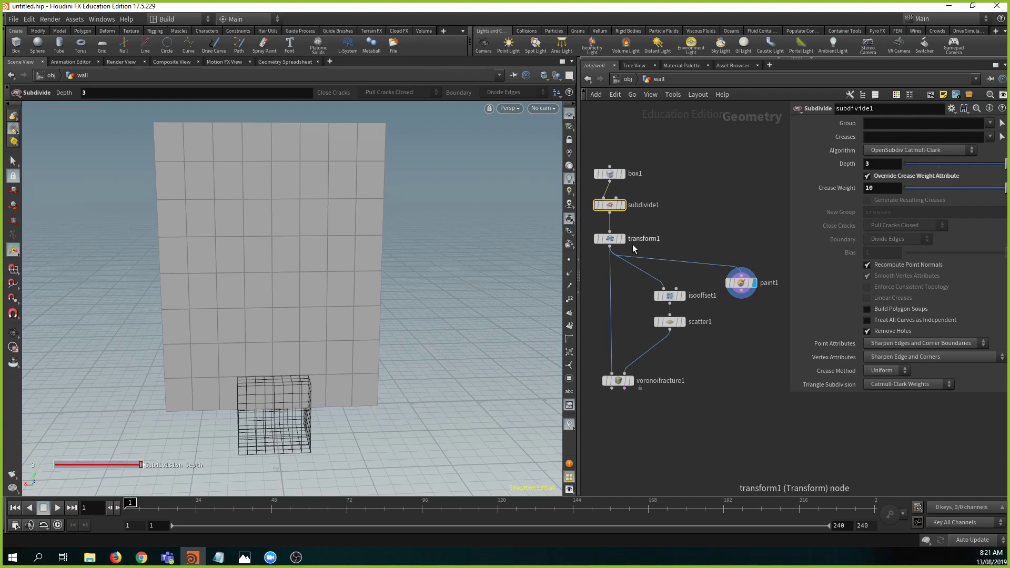
- Try a black test stroke on the upper part of the subdivided wall with paint1 and undo it
click(749, 284)
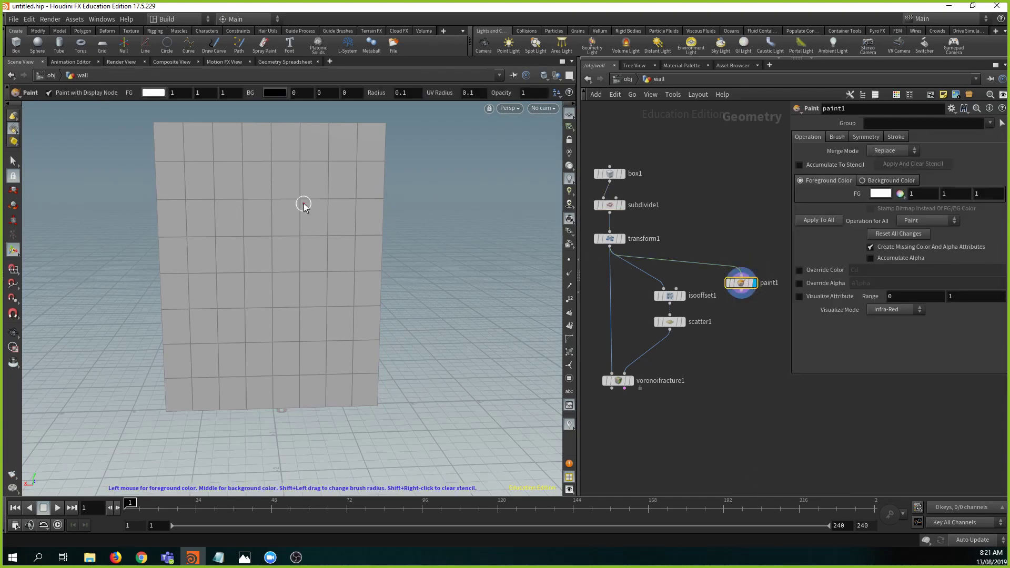
mouse_move(302, 205)
middle_down()
mouse_move(257, 207)
mouse_move(263, 232)
middle_up()
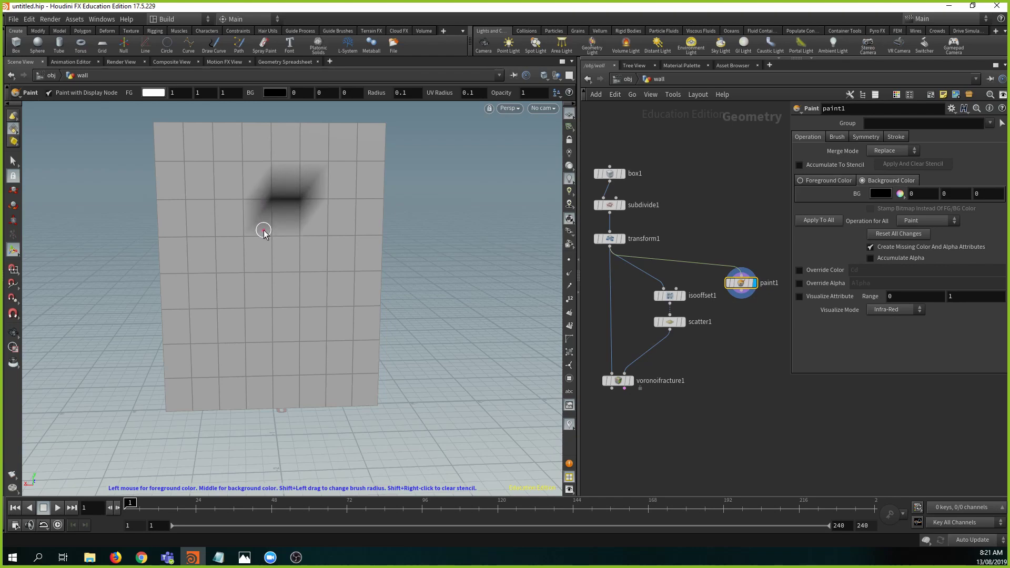
key(ctrl+z)
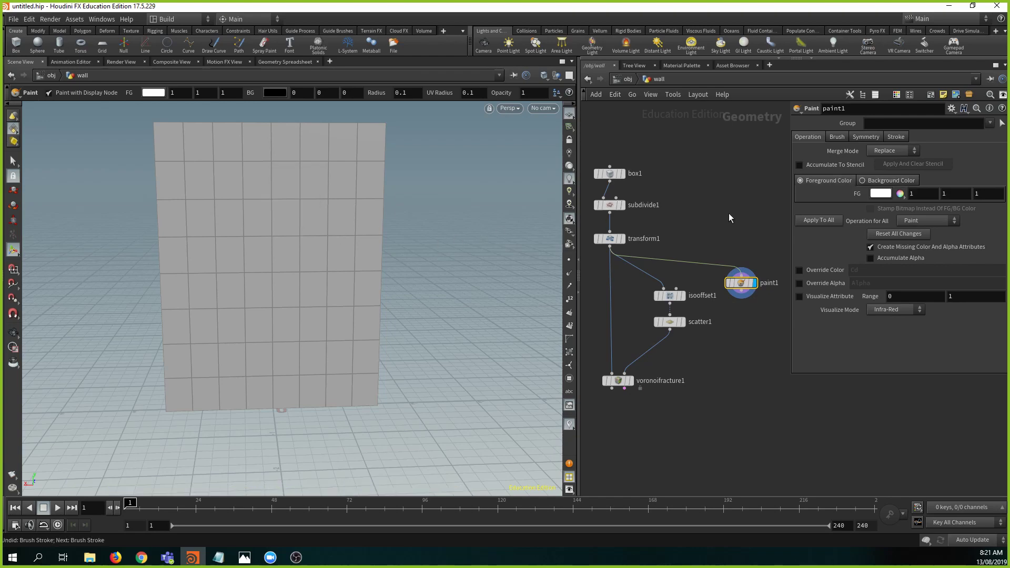
- Apply paint1's black background color to the entire wall
middle_drag(729, 217, 709, 179)
click(887, 182)
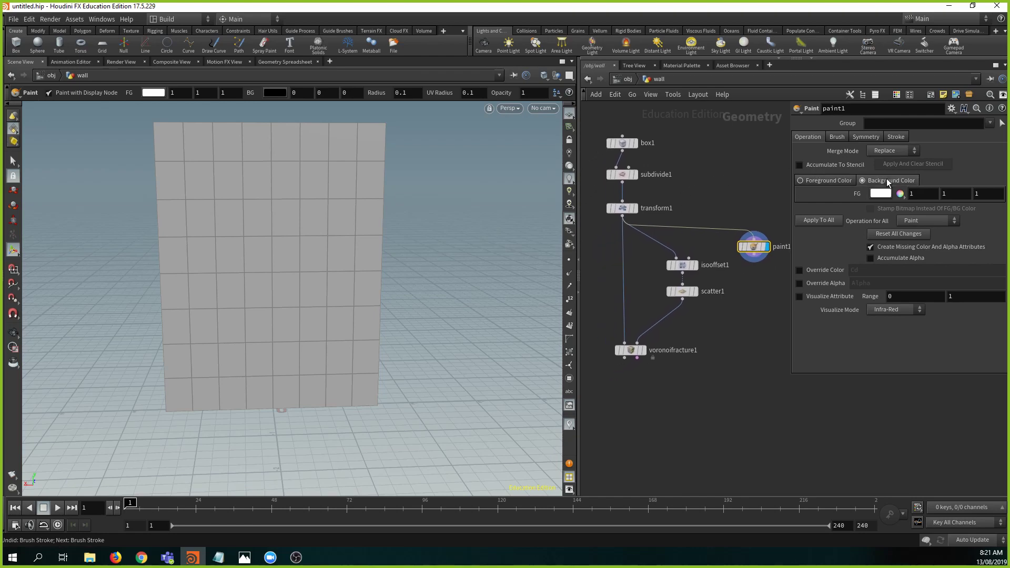
click(824, 222)
key(Escape)
mouse_move(354, 239)
mouse_down()
mouse_move(410, 218)
mouse_move(478, 214)
mouse_move(307, 228)
mouse_move(315, 223)
mouse_up()
key(Return)
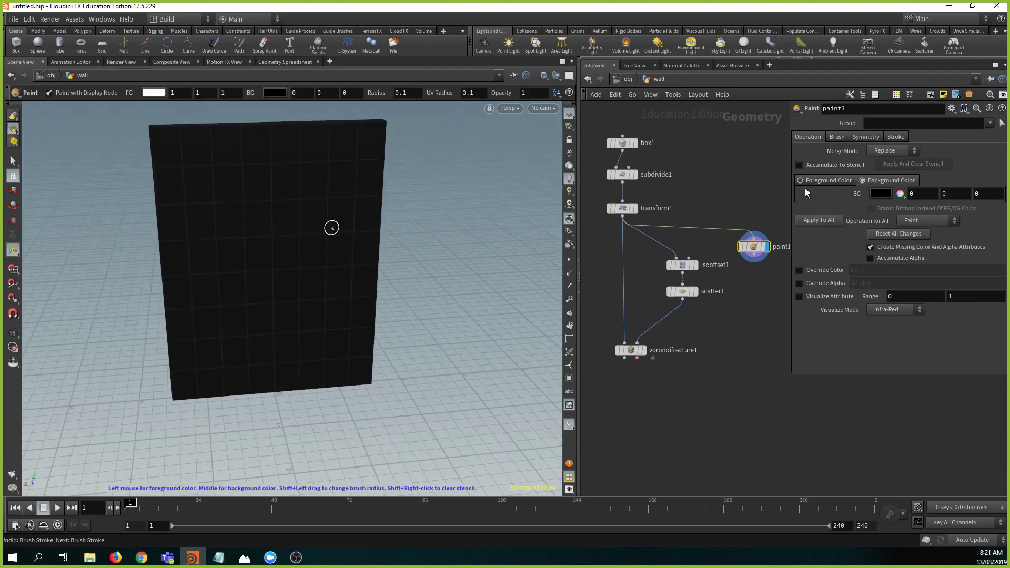
- Paint white foreground strokes over the upper and middle areas of the black wall, working from several sides
click(818, 181)
key(Escape)
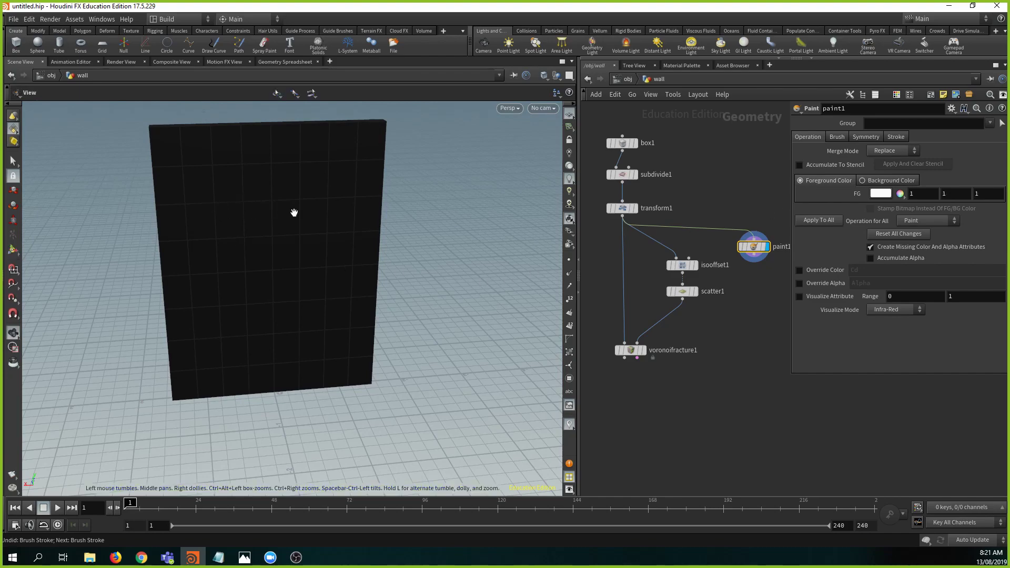
mouse_move(293, 214)
mouse_down()
mouse_move(309, 200)
mouse_move(266, 210)
mouse_move(314, 221)
mouse_move(293, 238)
mouse_up()
key(Return)
mouse_move(270, 198)
mouse_down()
mouse_move(266, 158)
mouse_move(314, 191)
mouse_move(303, 216)
mouse_move(241, 196)
mouse_move(248, 247)
mouse_move(277, 226)
mouse_move(250, 184)
mouse_move(291, 237)
mouse_move(440, 213)
mouse_up()
mouse_move(156, 180)
mouse_down()
mouse_move(133, 219)
mouse_move(158, 140)
mouse_move(124, 140)
mouse_move(162, 241)
mouse_move(136, 243)
mouse_up()
alt+drag(221, 263, 35, 275)
alt+right_drag(319, 231, 399, 232)
alt+middle_drag(399, 232, 259, 279)
mouse_move(260, 279)
alt+mouse_down()
mouse_move(273, 266)
mouse_move(267, 249)
alt+mouse_up()
mouse_move(330, 271)
middle_down()
mouse_move(295, 219)
mouse_move(317, 227)
mouse_move(298, 232)
mouse_move(332, 266)
mouse_move(307, 267)
middle_up()
mouse_move(310, 251)
mouse_down()
mouse_move(315, 225)
mouse_move(331, 286)
mouse_move(295, 257)
mouse_up()
key(space)
right_drag(298, 259, 214, 277)
mouse_move(214, 277)
mouse_down()
mouse_move(194, 301)
mouse_move(438, 251)
mouse_up()
key(space)
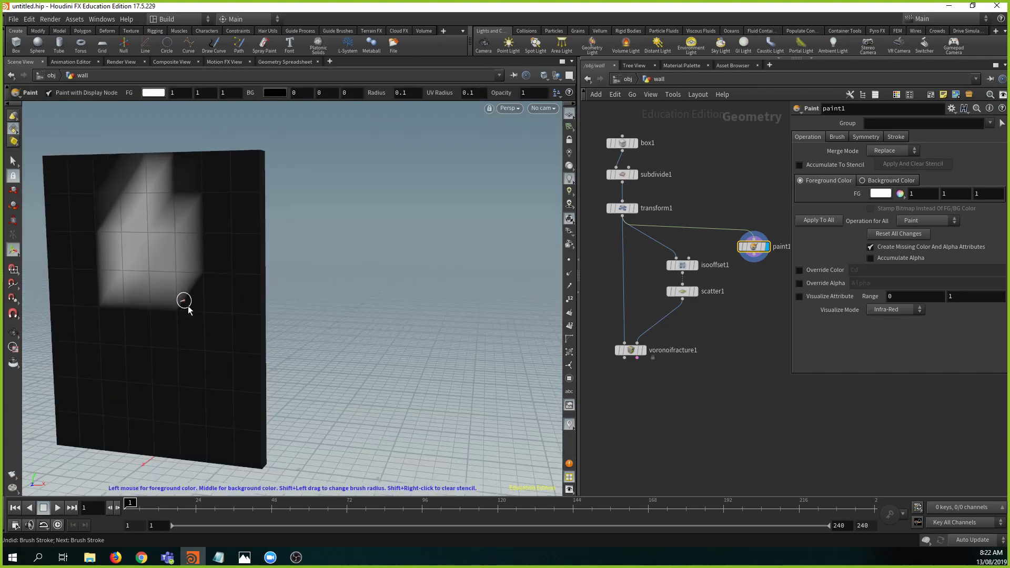
mouse_move(184, 301)
mouse_down()
mouse_move(164, 286)
mouse_move(367, 342)
mouse_move(254, 317)
mouse_move(316, 354)
mouse_move(276, 307)
mouse_up()
key(space)
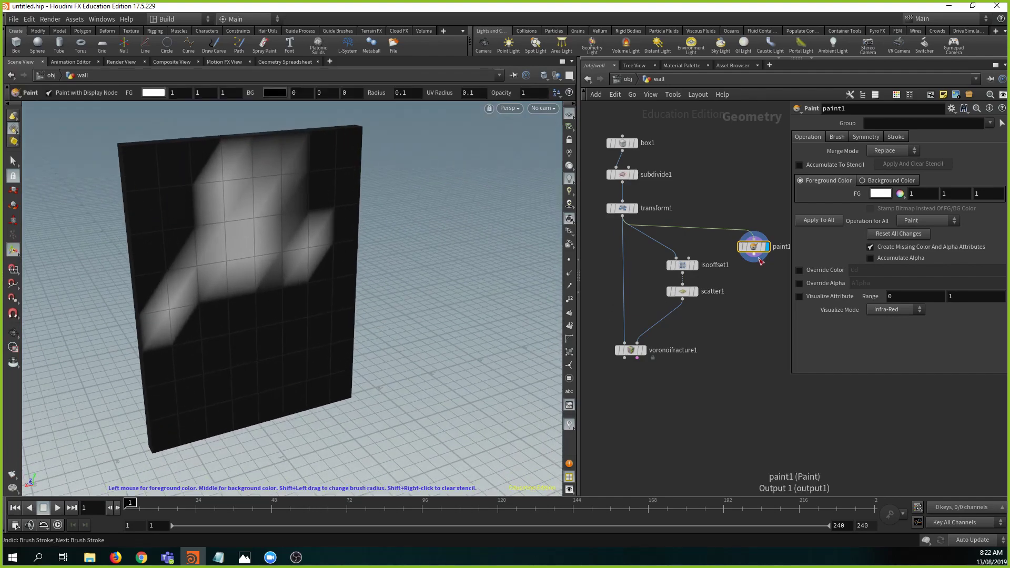
- Wire paint1 into scatter1 in place of isooffset1, then select scatter1 and display its points
mouse_move(758, 261)
mouse_down()
mouse_move(689, 251)
mouse_move(688, 295)
mouse_up()
click(694, 292)
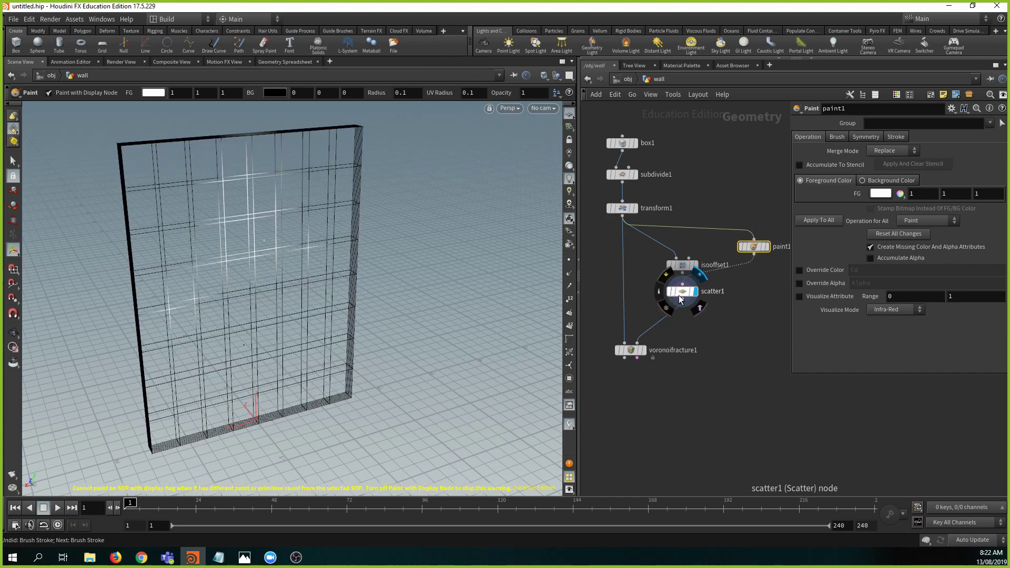
click(678, 289)
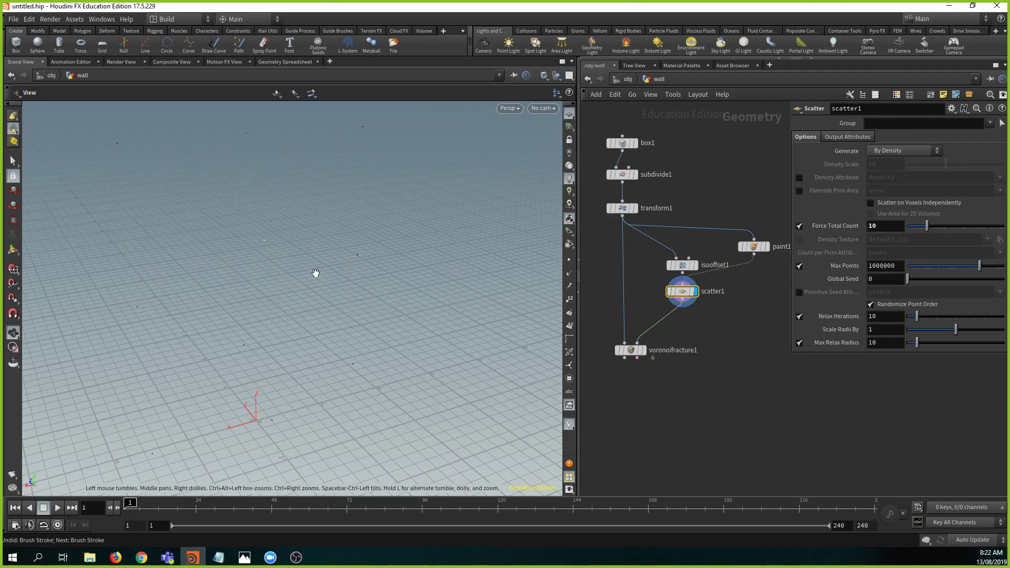
- Move isooffset1 aside and paint1 closer to scatter1, and set scatter1's Force Total Count to 100
drag(239, 184, 238, 157)
key(Return)
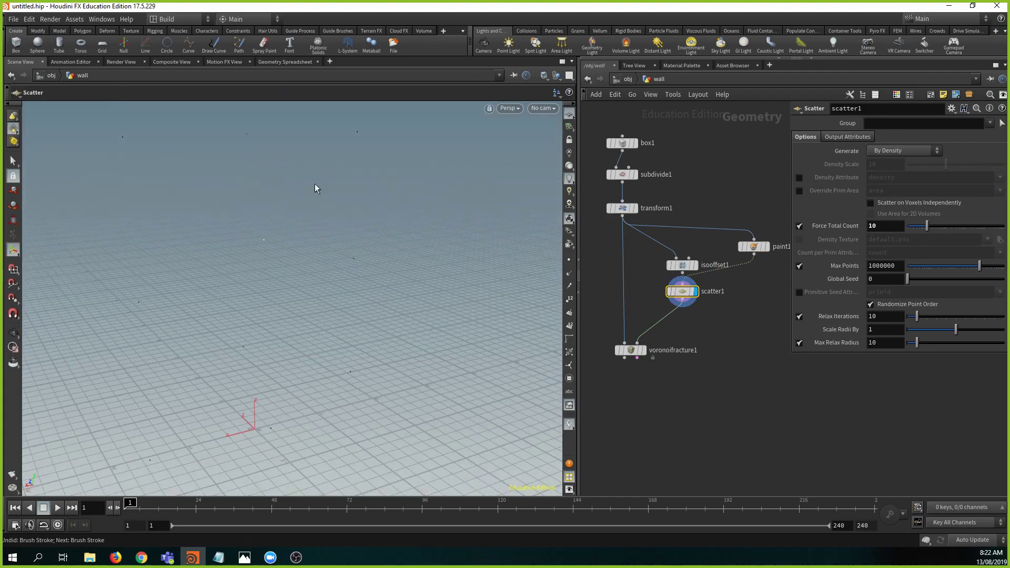
drag(679, 265, 642, 254)
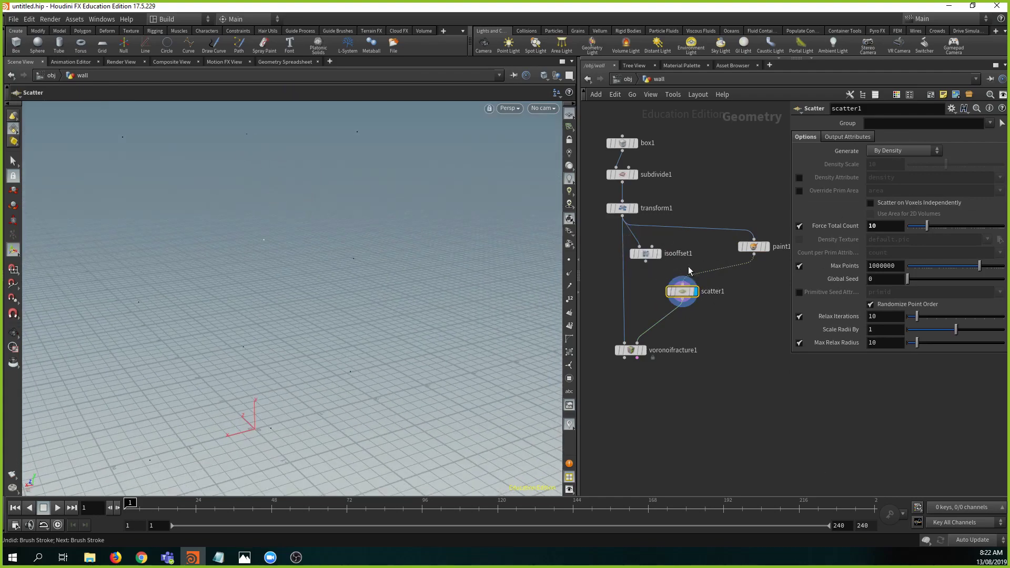
key(Return)
mouse_move(212, 226)
alt+mouse_down()
mouse_move(279, 267)
mouse_move(226, 239)
alt+mouse_up()
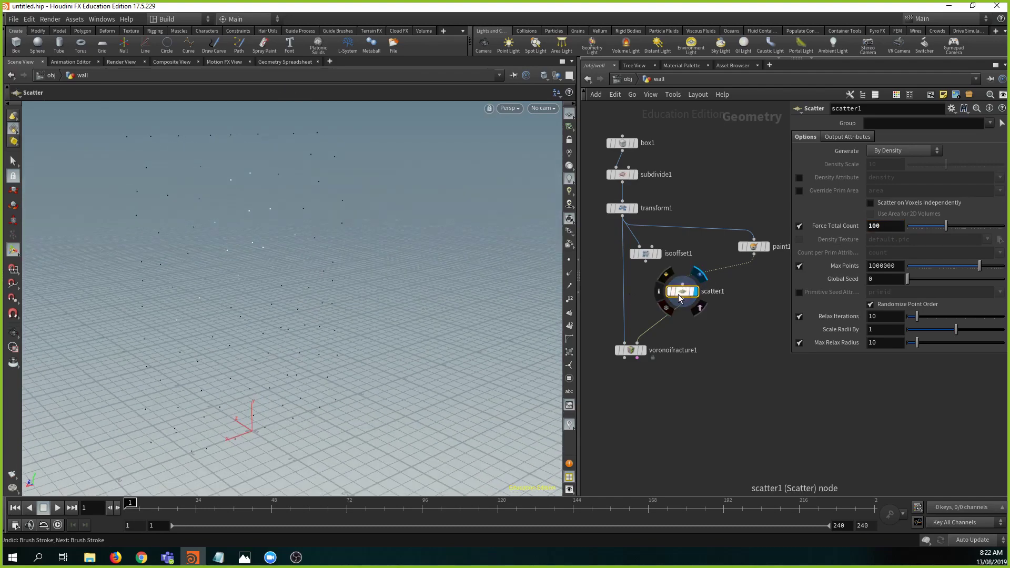
drag(753, 250, 699, 256)
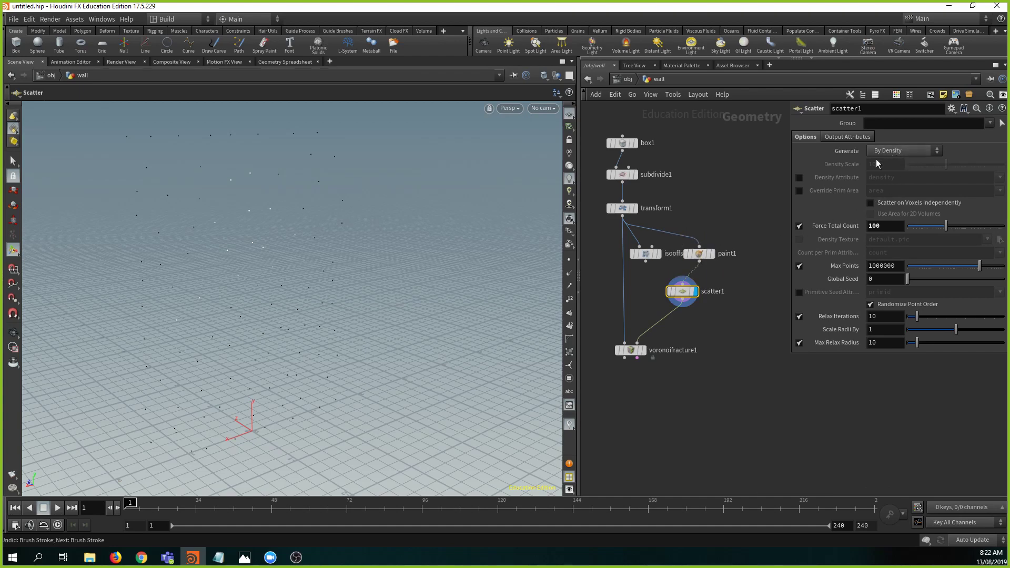
- Enable scatter1's Density Attribute and set it to Cd so the painted mask controls point density
click(799, 178)
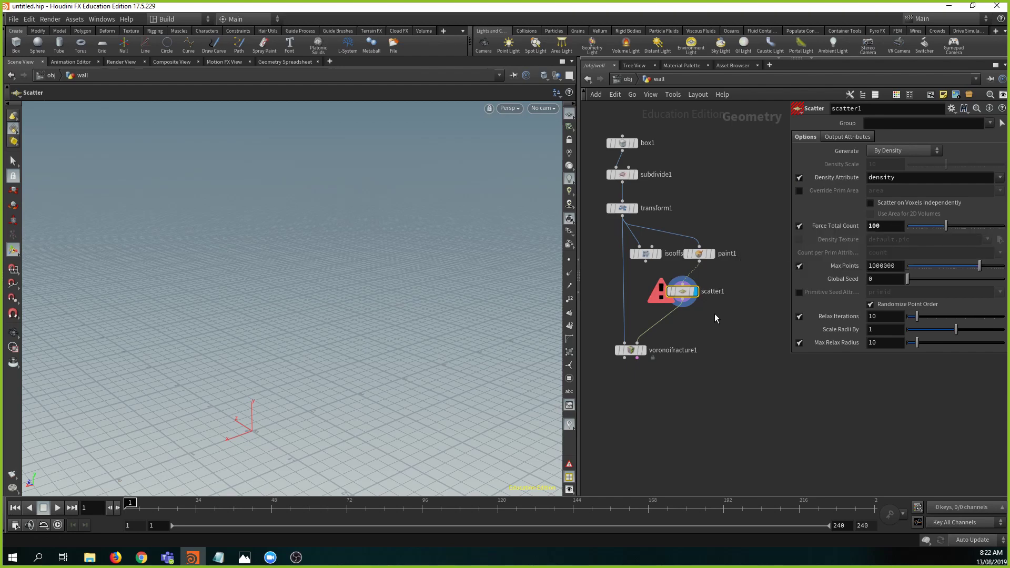
click(911, 179)
key(Return)
key(Escape)
drag(316, 264, 216, 238)
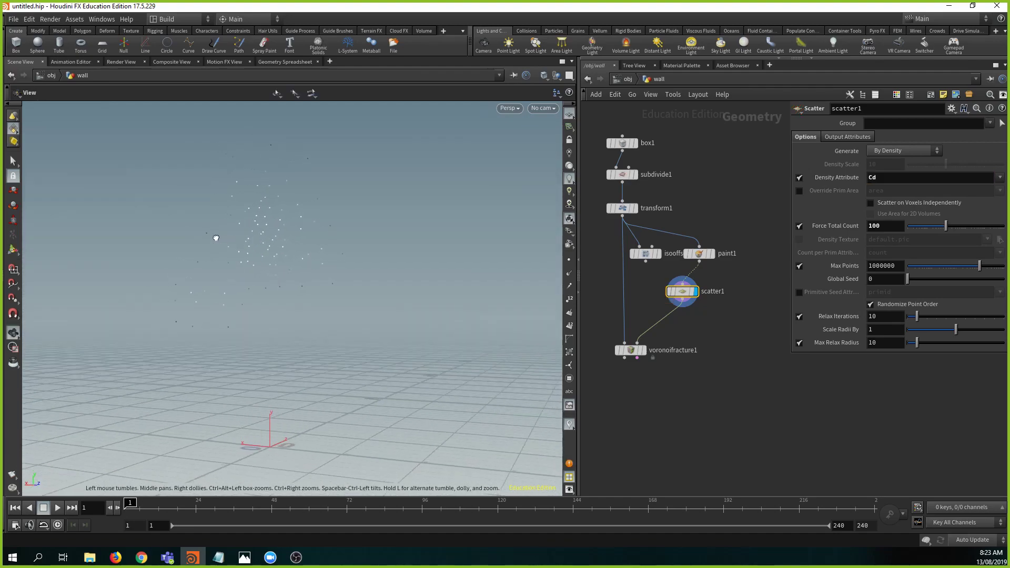
- Display the fractured wall from voronoifracture1 and delete the unused isooffset1 node
click(642, 352)
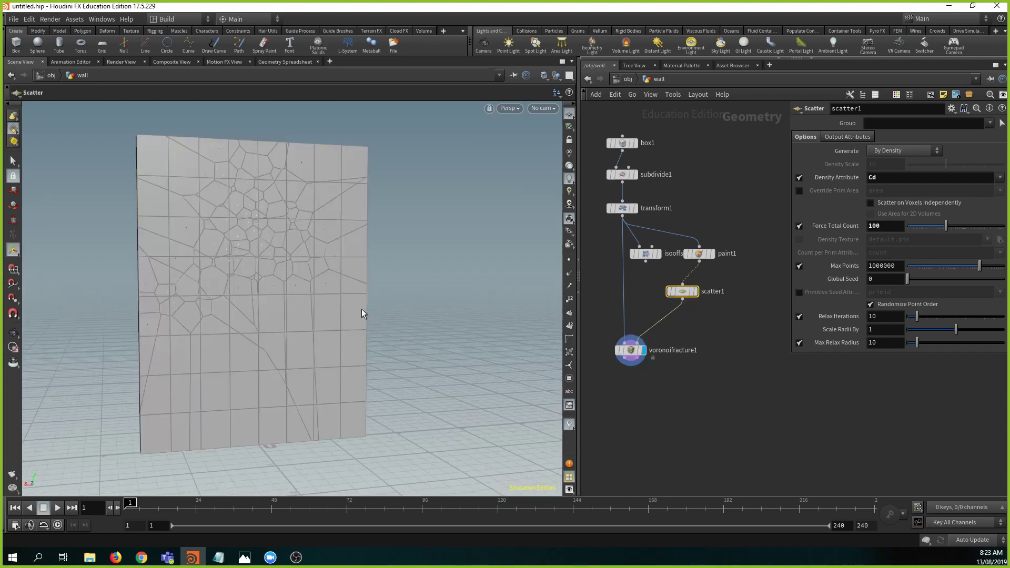
key(Escape)
drag(244, 233, 249, 257)
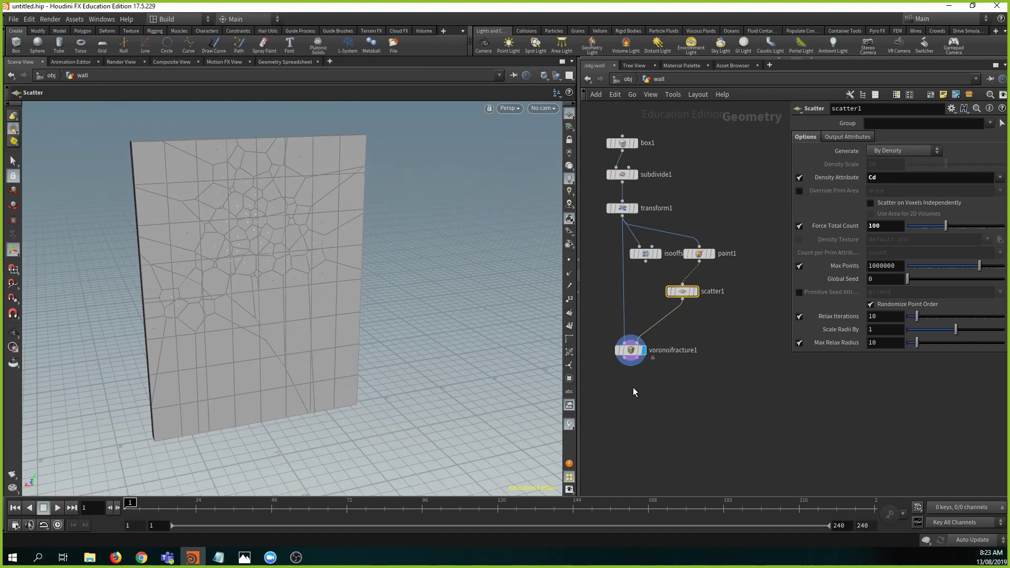
click(632, 350)
click(690, 295)
click(645, 253)
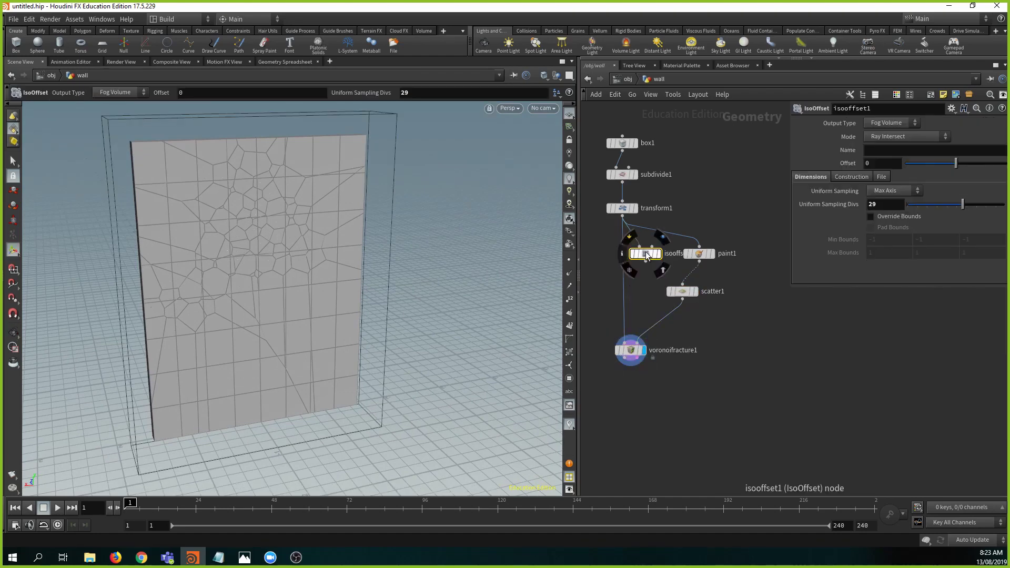
key(Delete)
- Insert a Transform node between scatter1 and voronoifracture1
key(Tab)
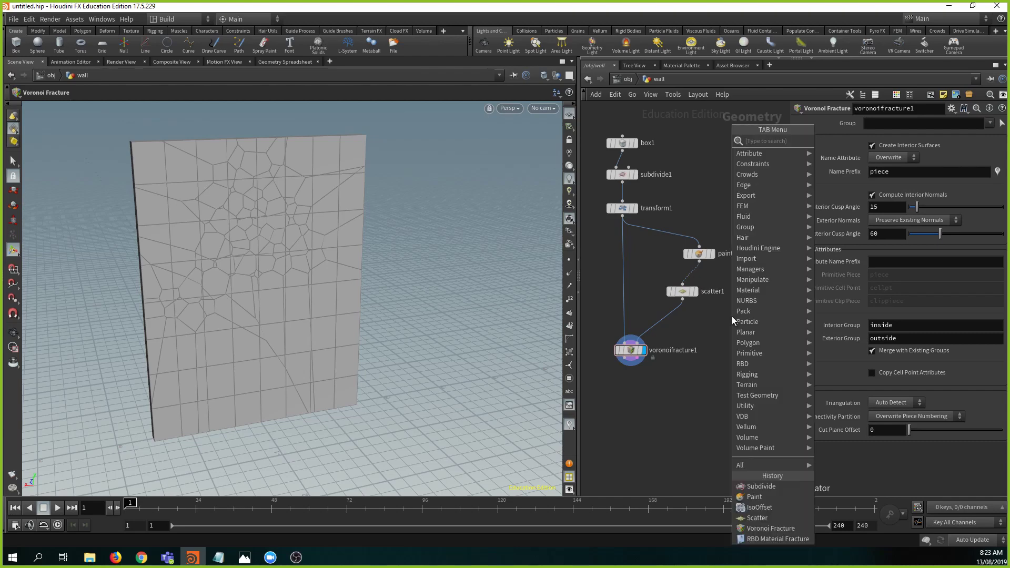
text(trans)
key(Return)
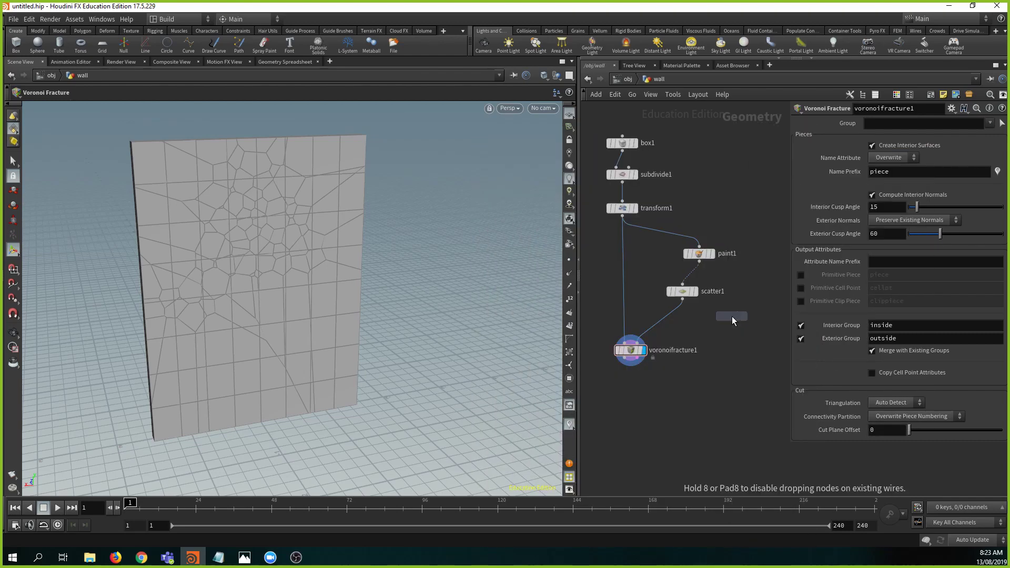
click(671, 319)
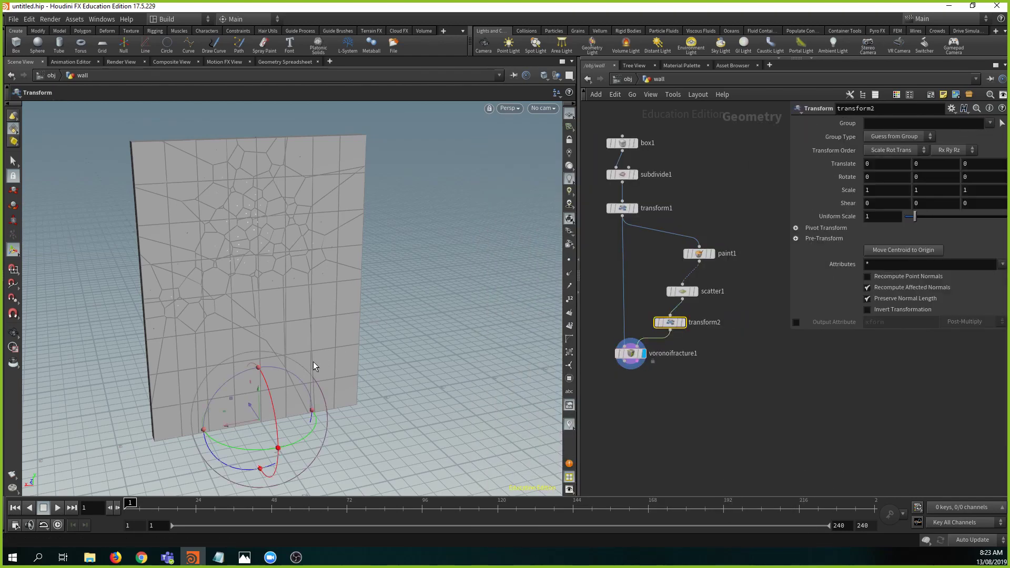
- Try shifting the scattered points down about 0.19 units in Y with transform2, and delete that node
alt+drag(314, 362, 345, 325)
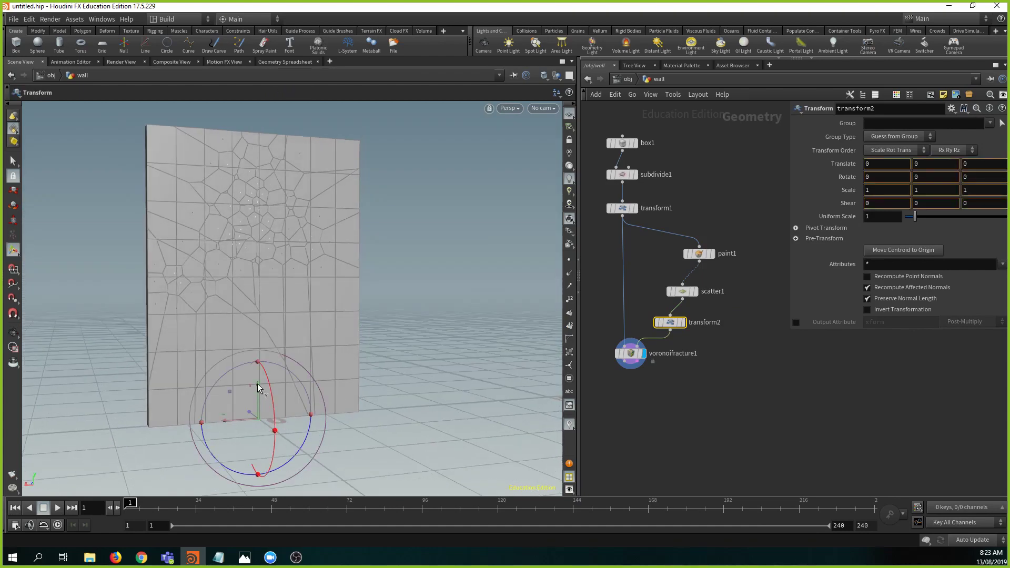
drag(258, 388, 261, 437)
key(ctrl+z)
key(Escape)
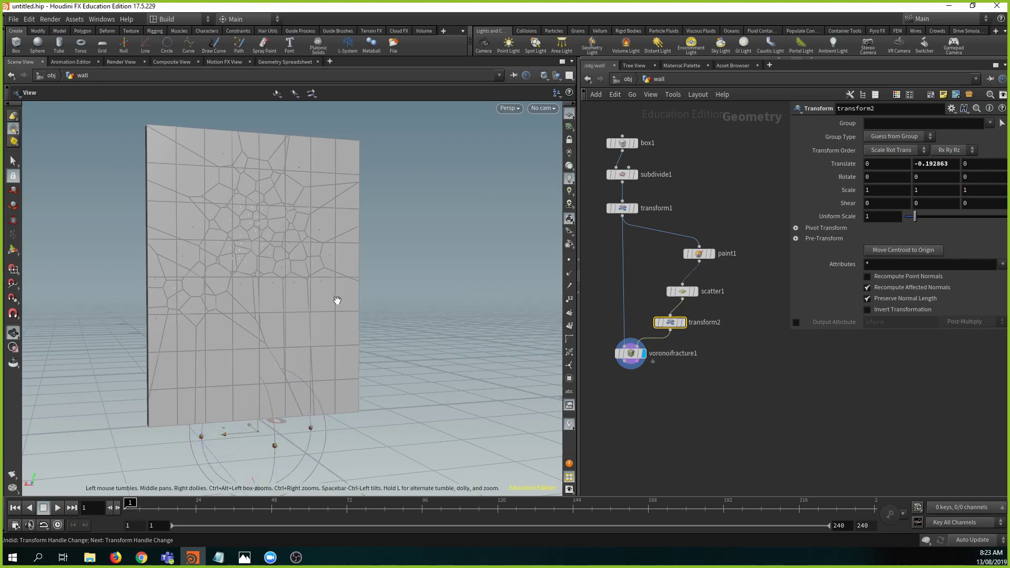
drag(337, 300, 338, 311)
key(Return)
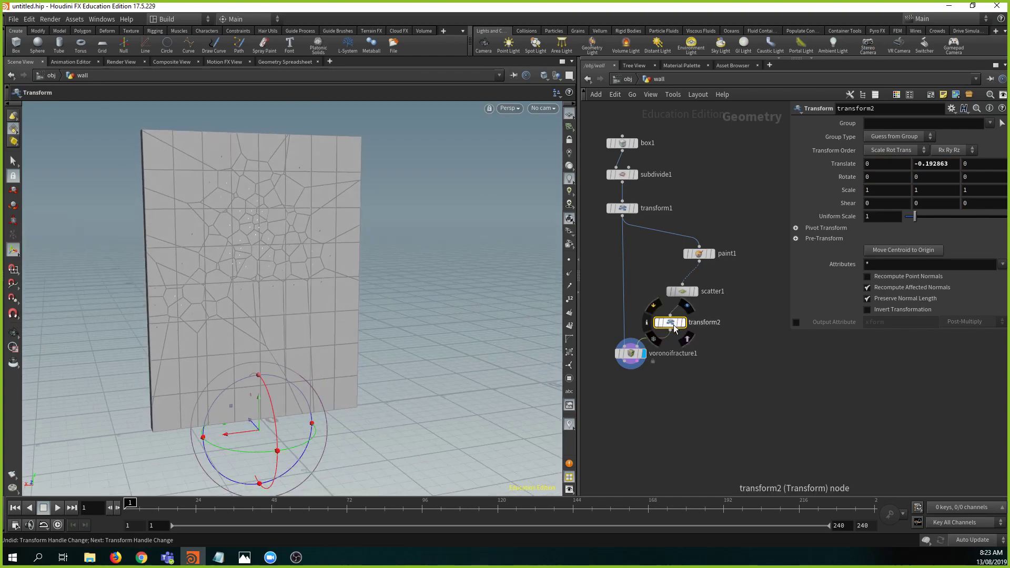
key(Delete)
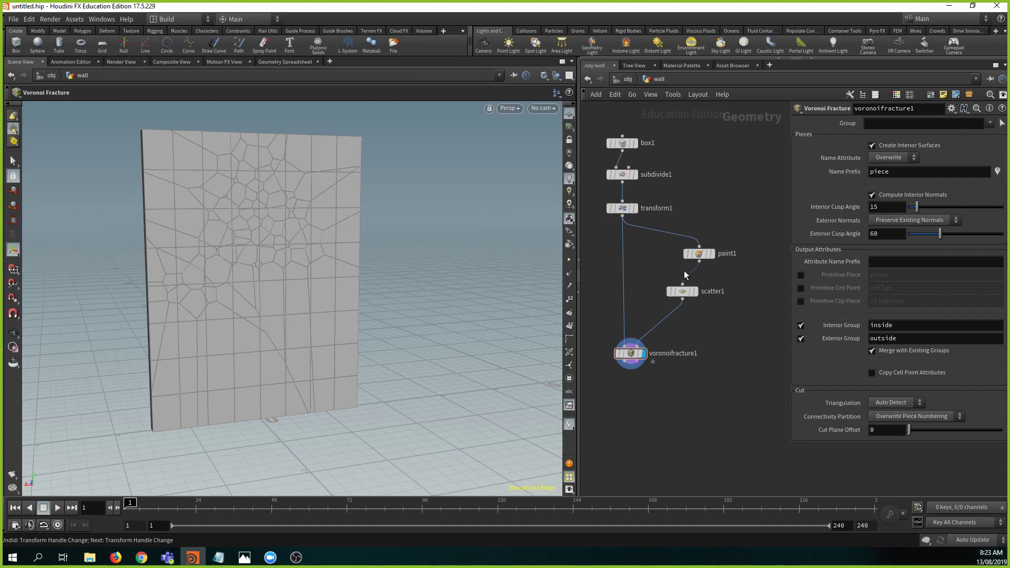
- Select a single outer scatter1 point in point selection mode and move it down about 0.63 units in Y
click(686, 292)
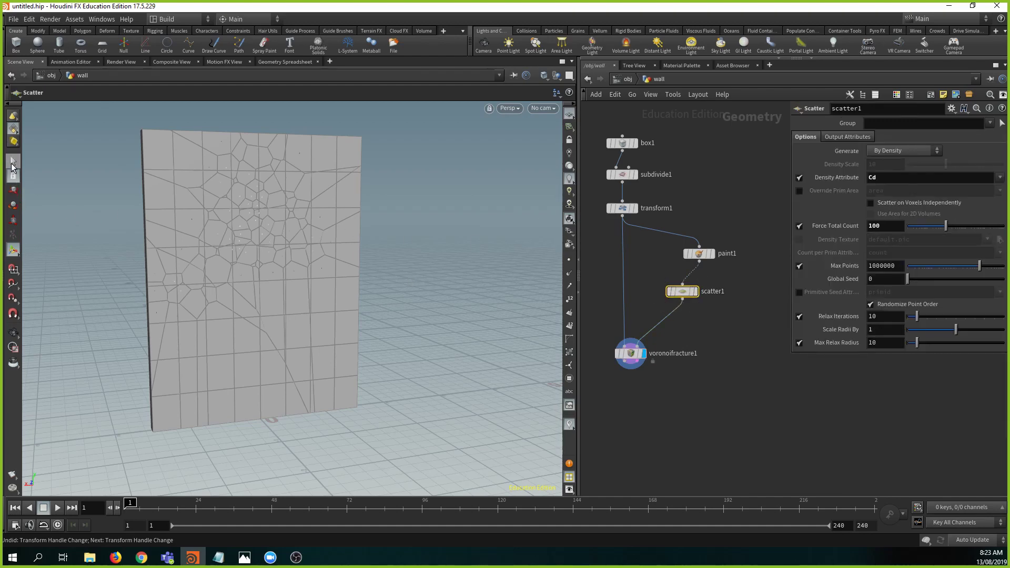
click(12, 163)
right_click(15, 133)
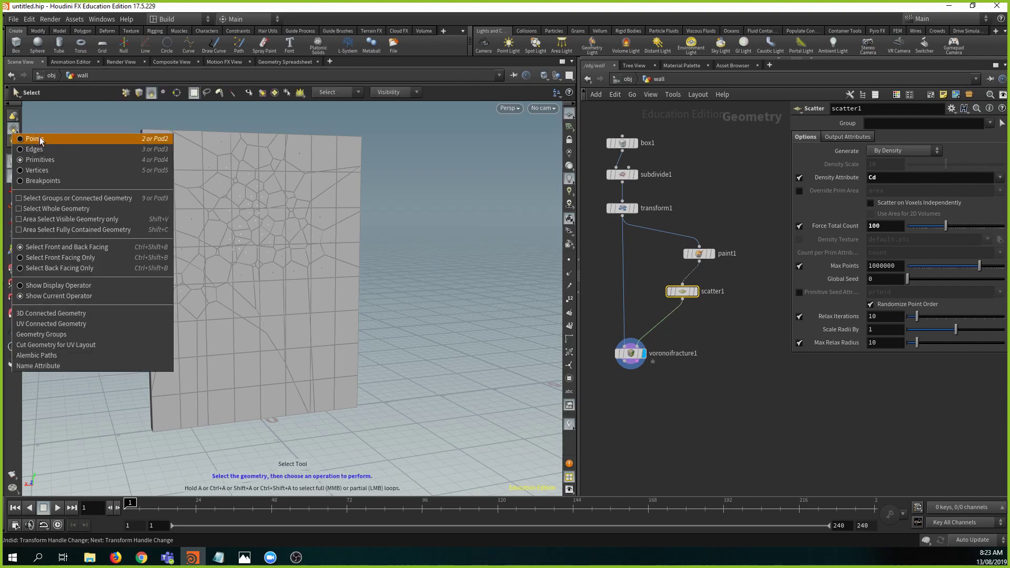
click(35, 139)
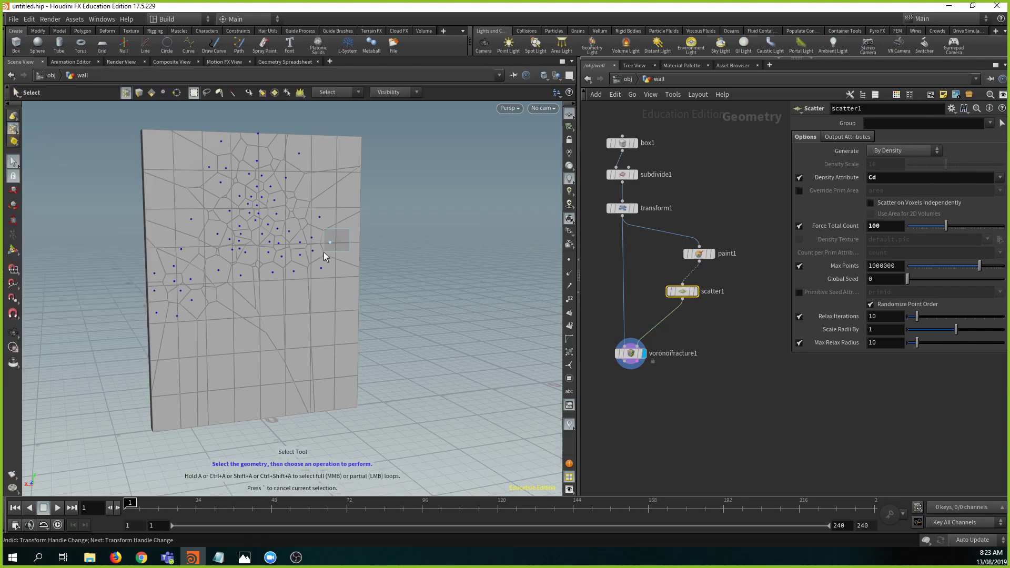
alt+drag(330, 250, 349, 245)
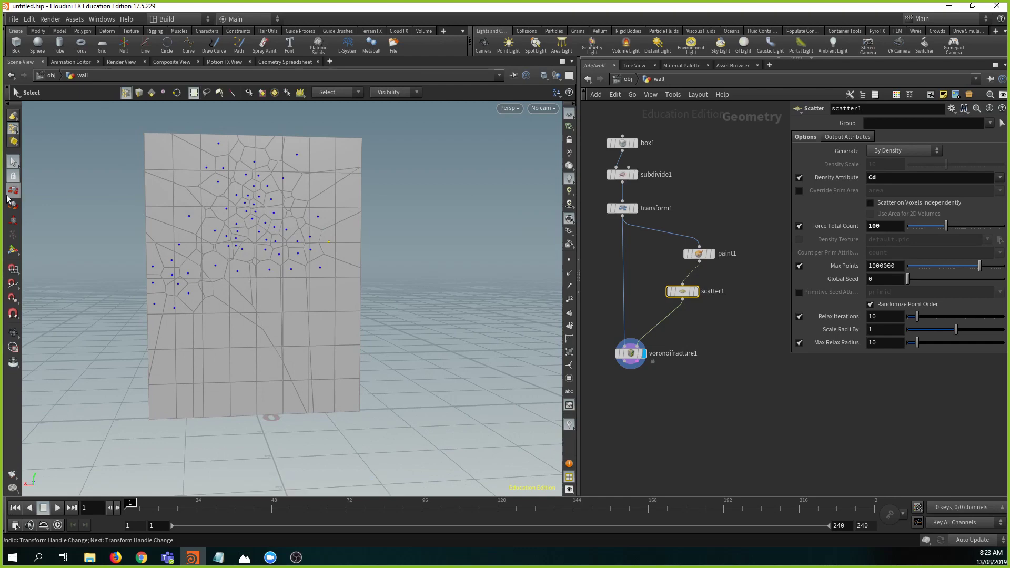
click(14, 192)
drag(330, 188, 314, 232)
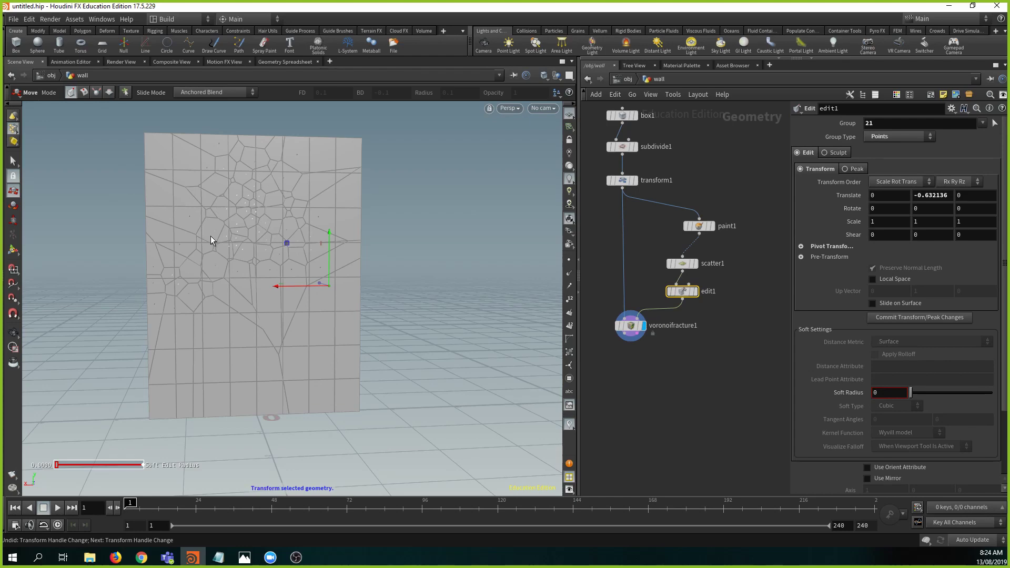
- Select another scattered point in the upper part of the wall within edit1 and move it about 0.385 units along X
alt+middle_drag(362, 257, 392, 235)
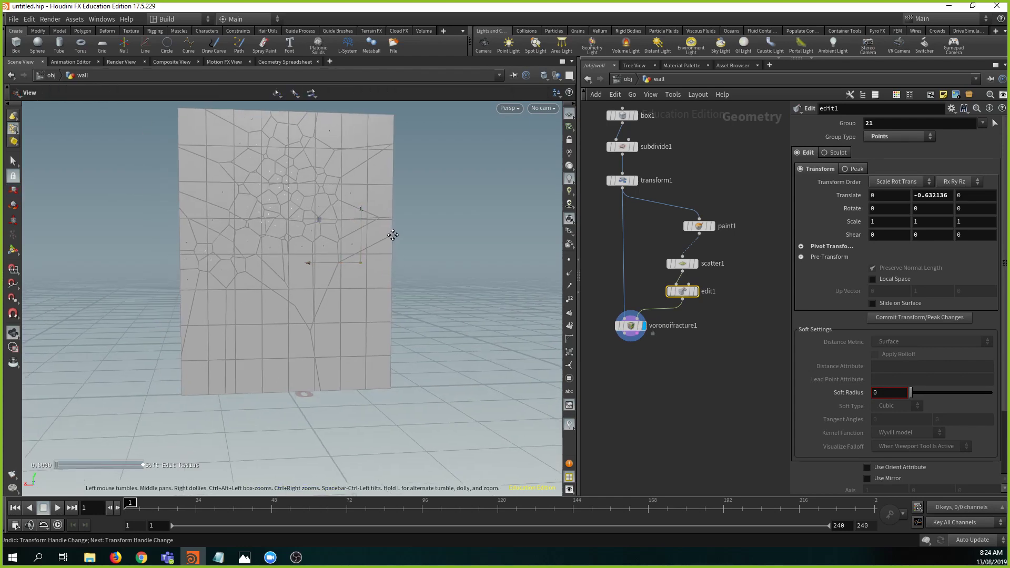
alt+right_drag(393, 235, 440, 266)
alt+drag(440, 266, 397, 289)
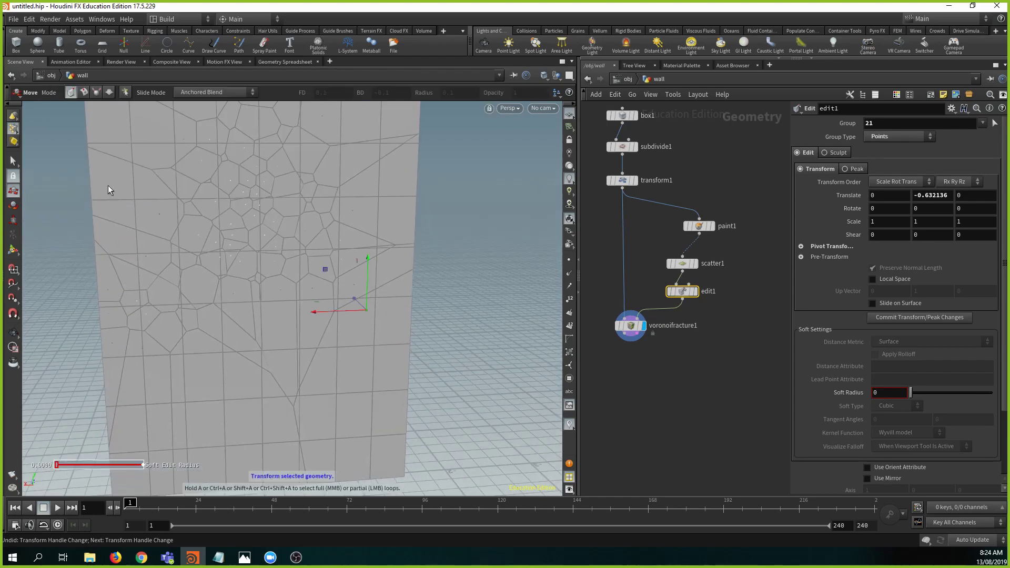
key(s)
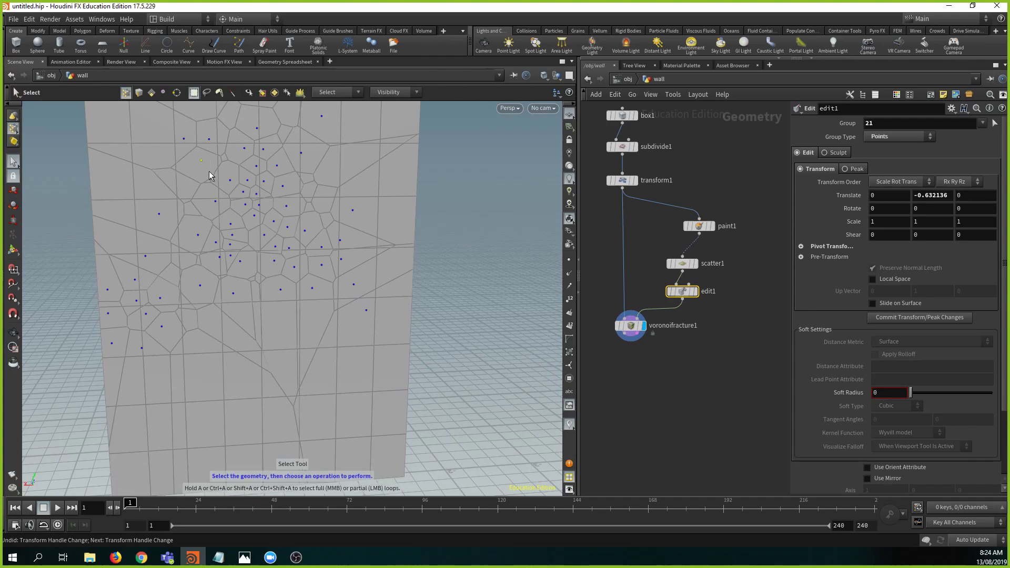
key(w)
key(w)
key(t)
drag(202, 161, 143, 161)
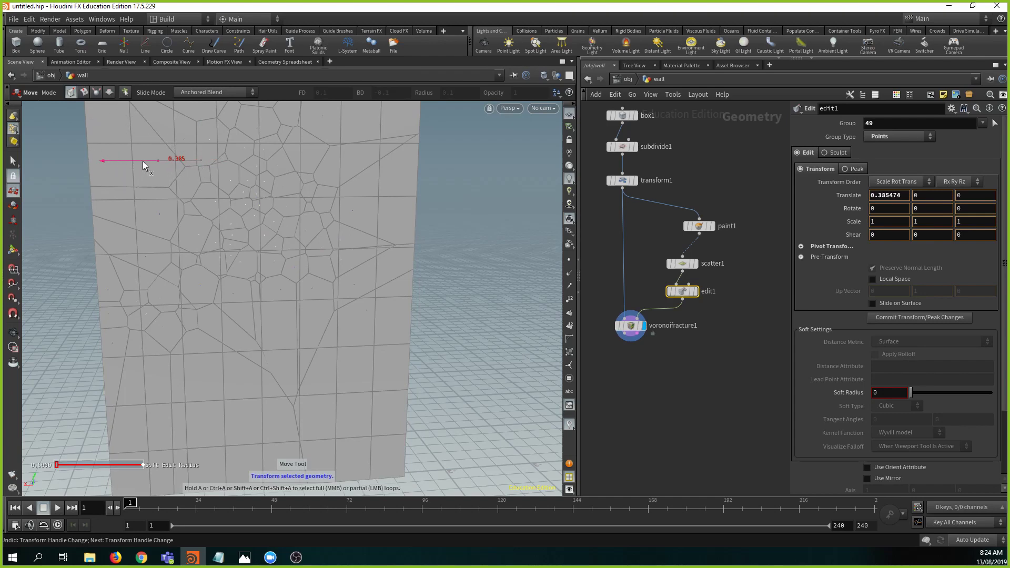
alt+middle_drag(258, 213, 259, 215)
drag(260, 214, 294, 262)
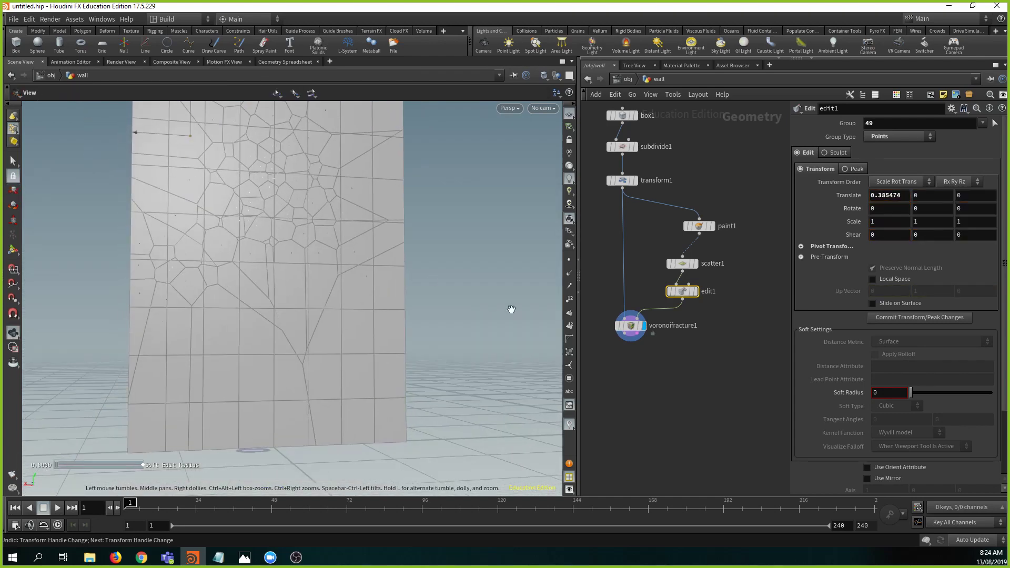
- Hide the parameter overlay in the network and examine voronoifracture1's node info, including its name attribute
click(632, 326)
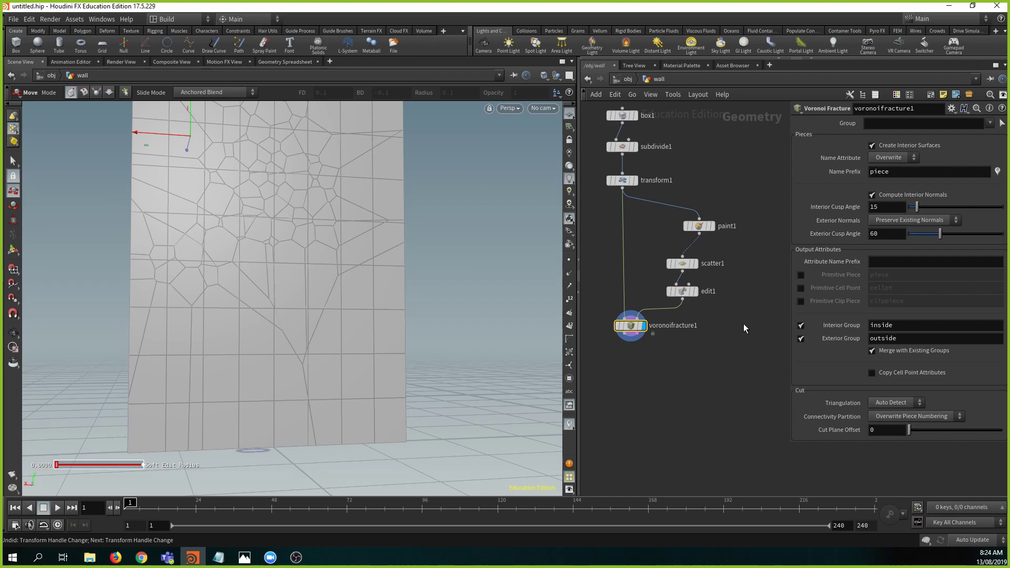
middle_drag(742, 342, 740, 368)
key(p)
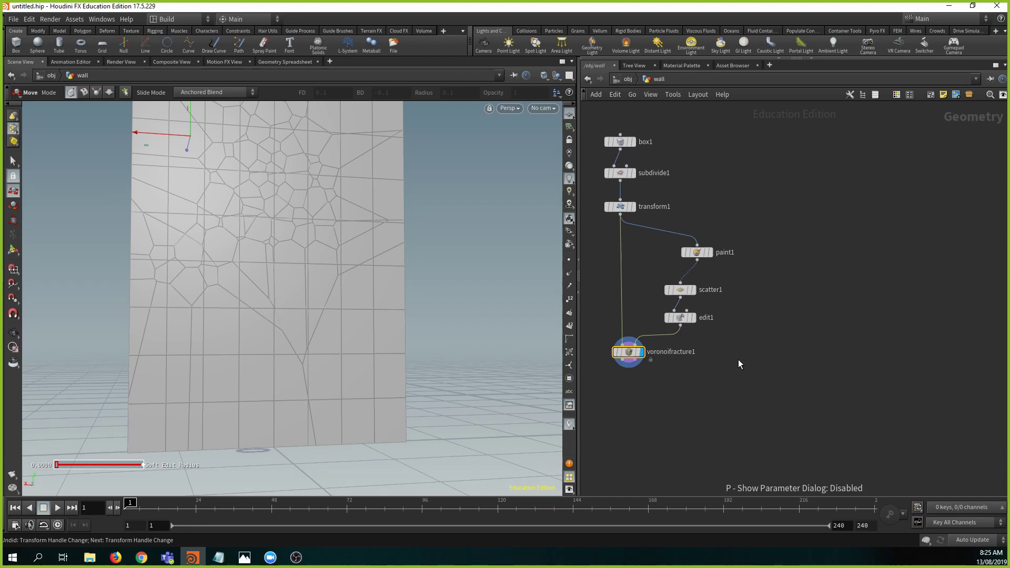
middle_click(630, 354)
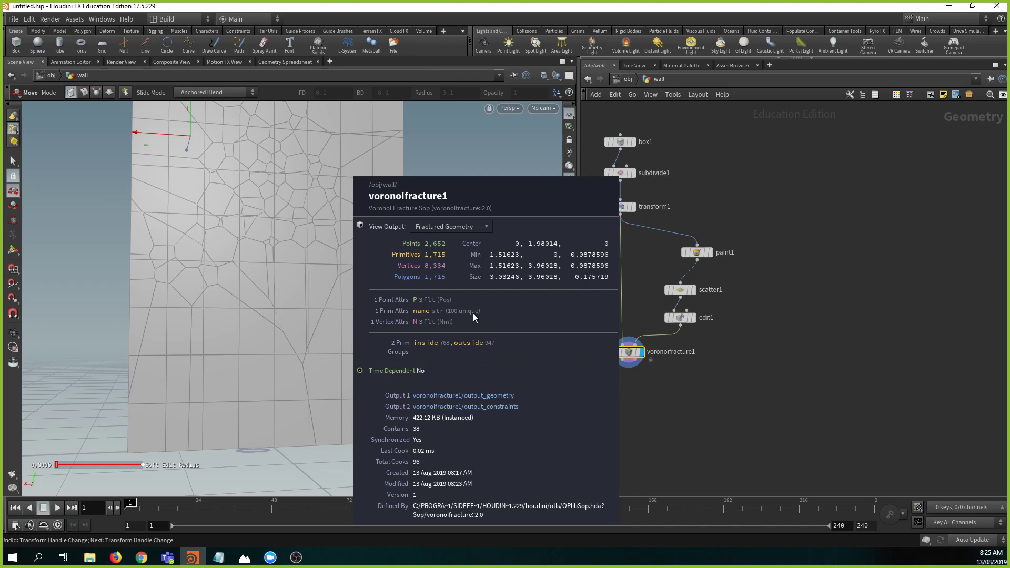
middle_drag(472, 313, 472, 314)
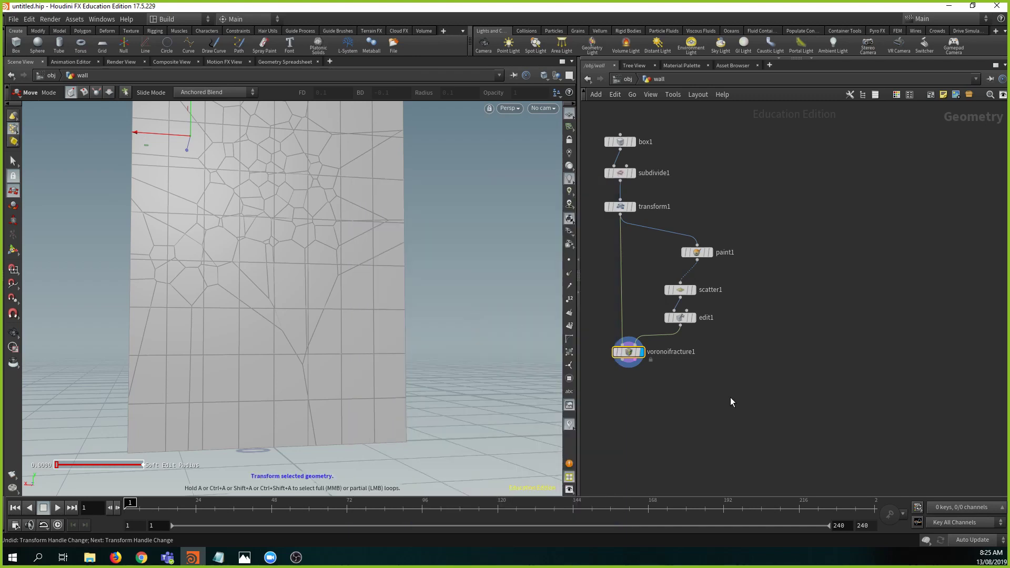
- Add an Assemble node connected to the fractured geometry output of voronoifracture1
middle_drag(730, 376, 765, 344)
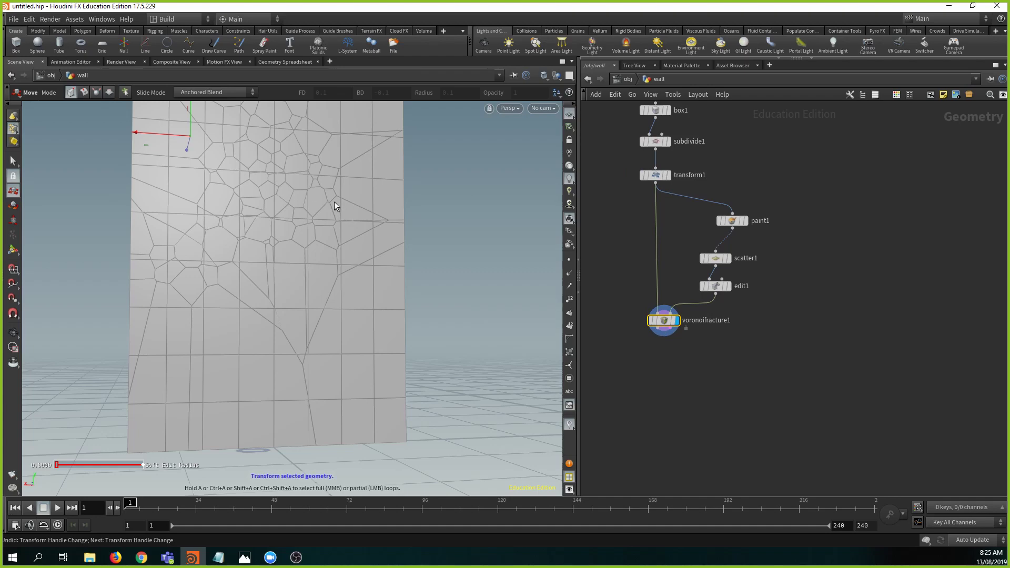
key(Escape)
drag(327, 199, 291, 222)
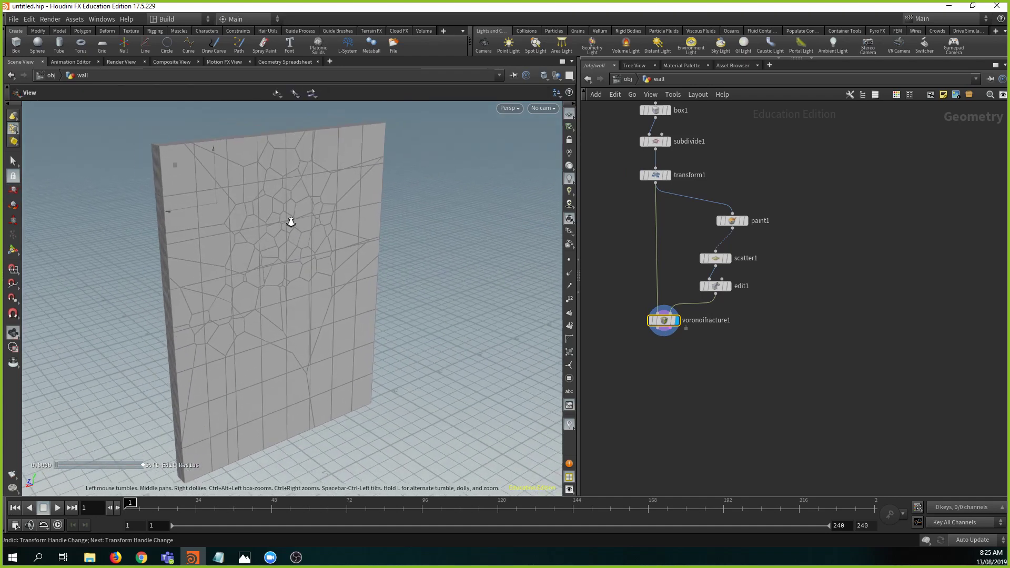
right_drag(291, 222, 276, 216)
middle_drag(338, 237, 328, 235)
middle_drag(697, 358, 708, 354)
click(667, 325)
key(Tab)
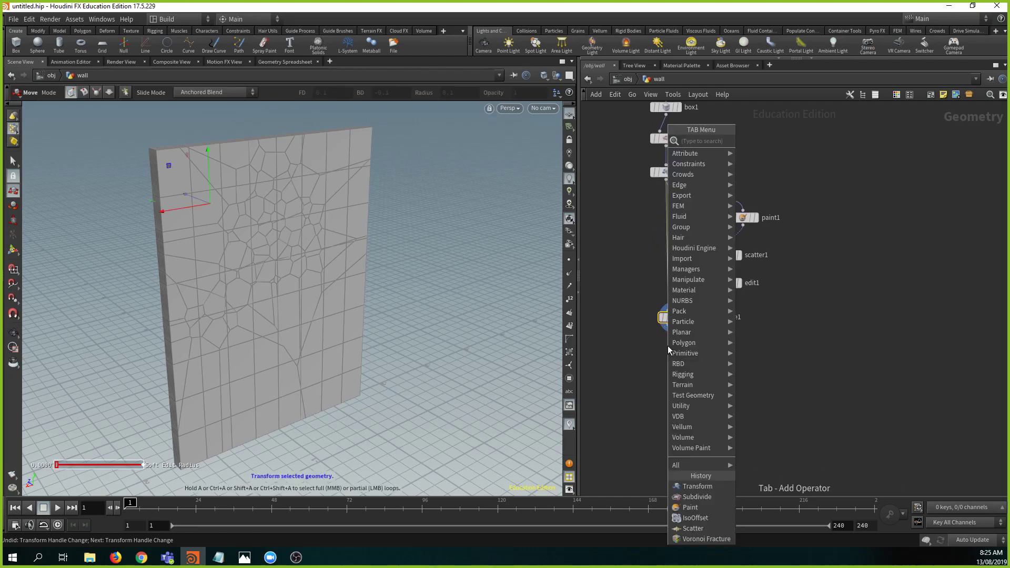
text(assem)
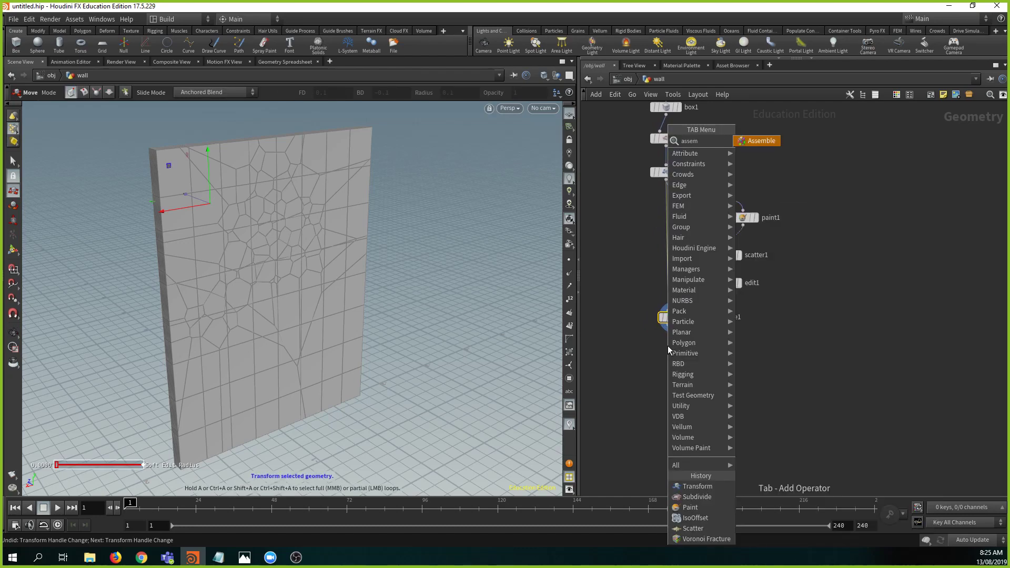
key(Return)
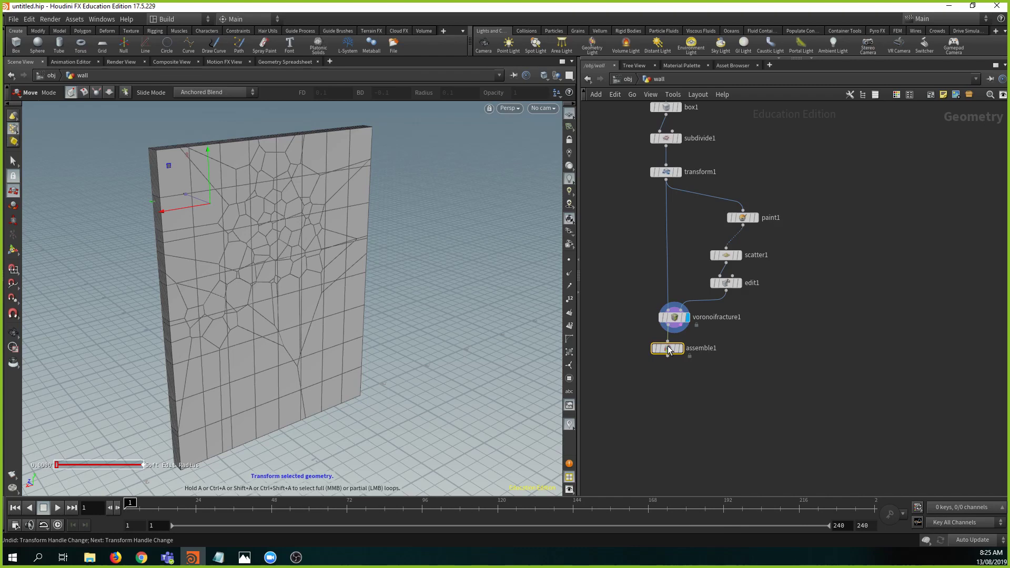
- Move assemble1 further below voronoifracture1, enable its Create Packed Geometry option and display its result
click(667, 378)
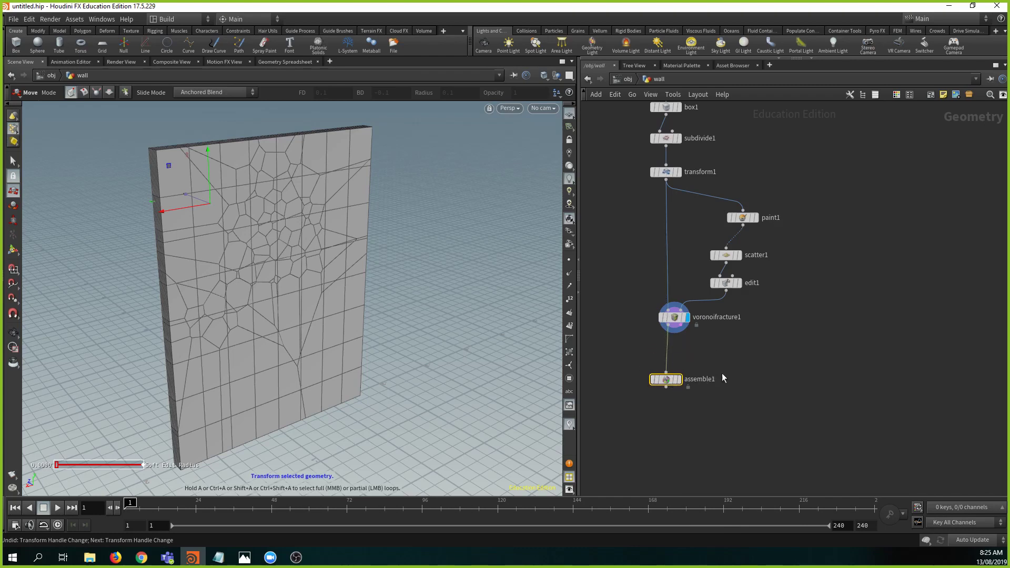
scroll(723, 378, up, 3)
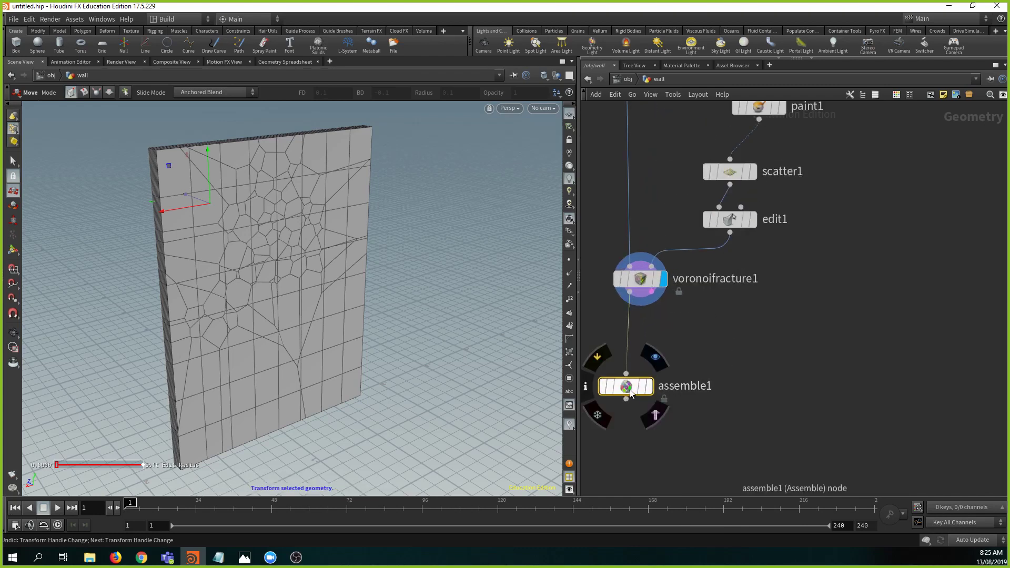
key(p)
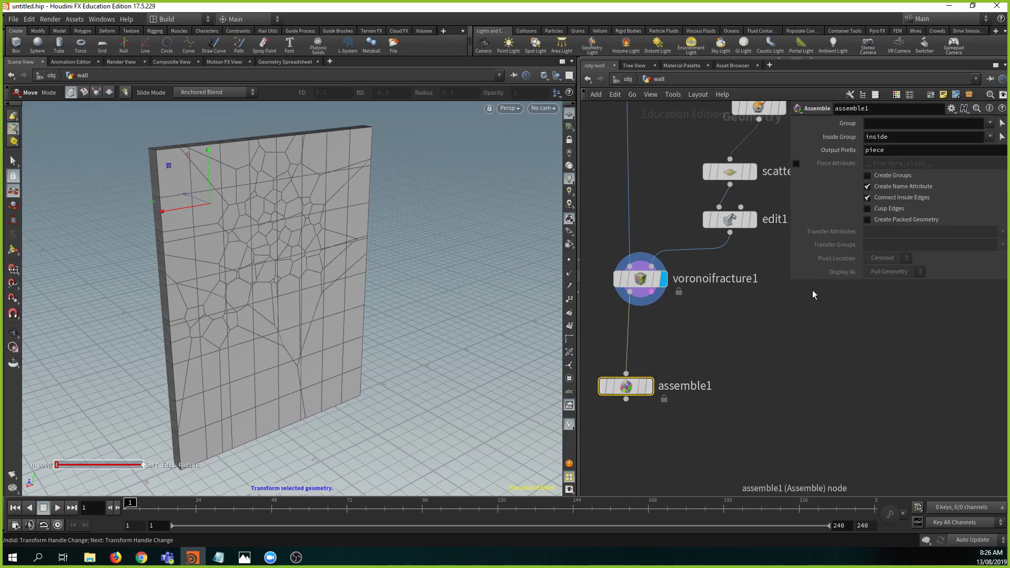
click(868, 220)
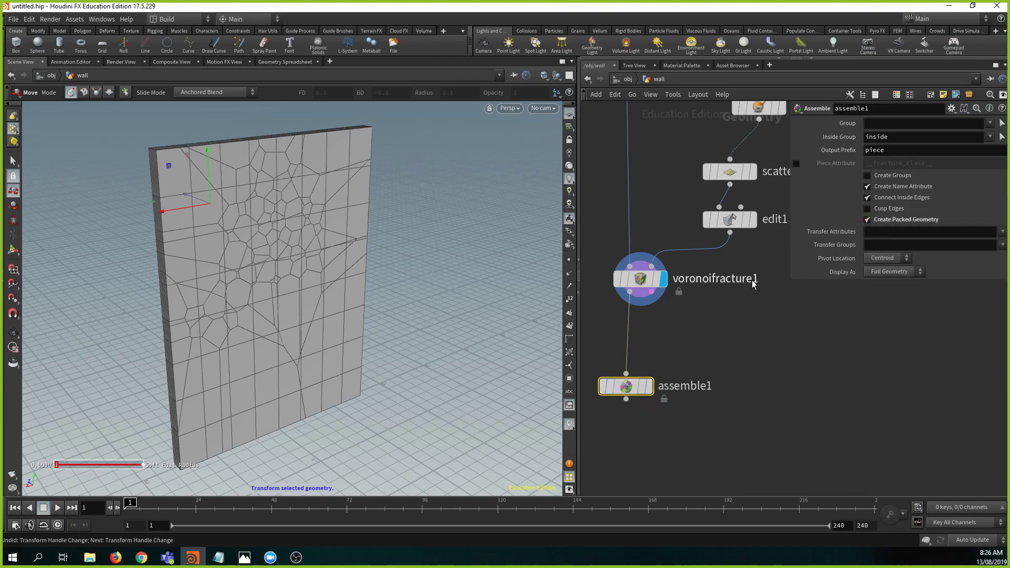
drag(630, 389, 634, 391)
mouse_move(634, 390)
click(659, 357)
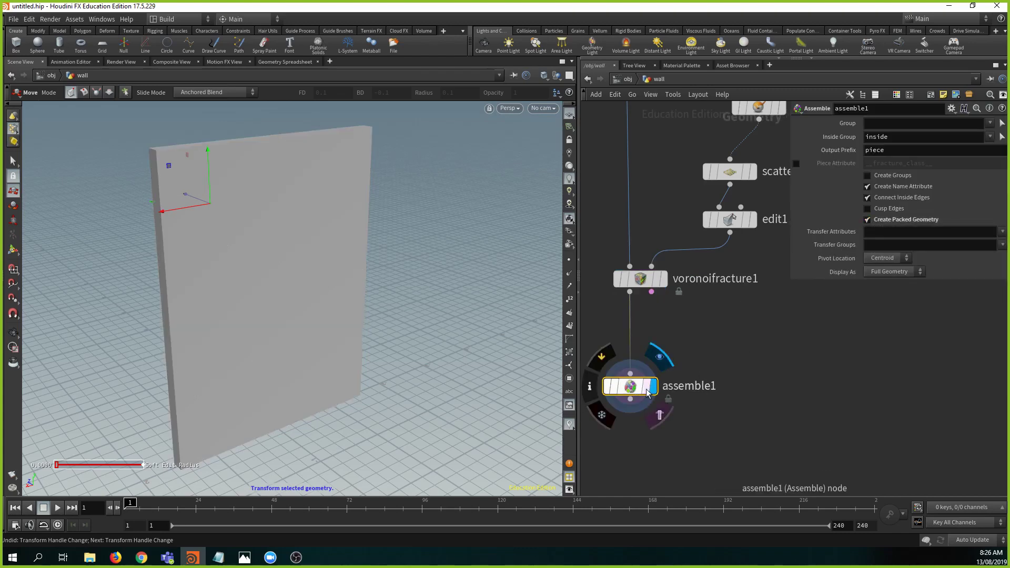
- Compare the node info of voronoifracture1 and assemble1, checking primitives, packed fragments and memory against scatter1's point count
middle_click(643, 286)
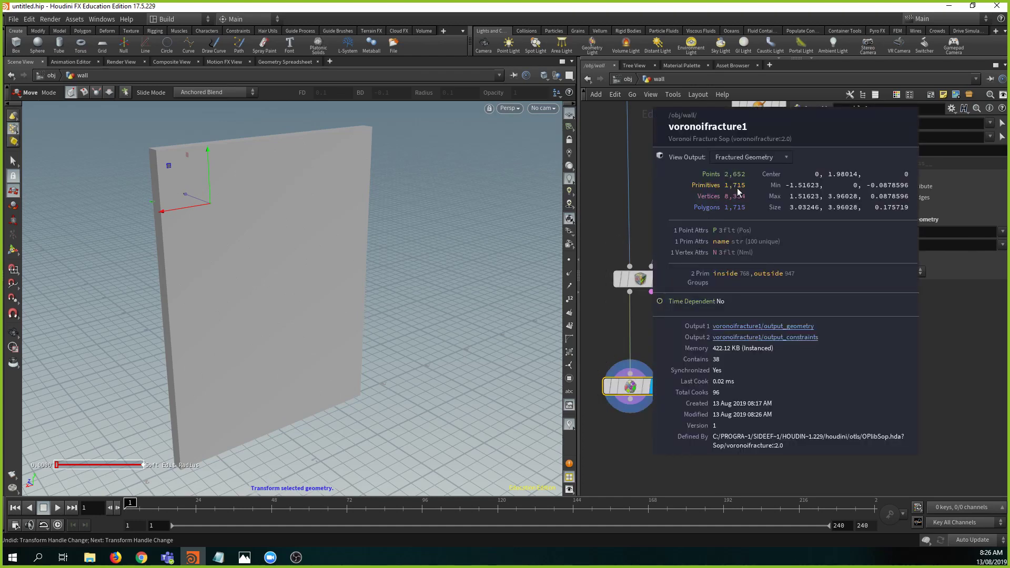
middle_click(633, 388)
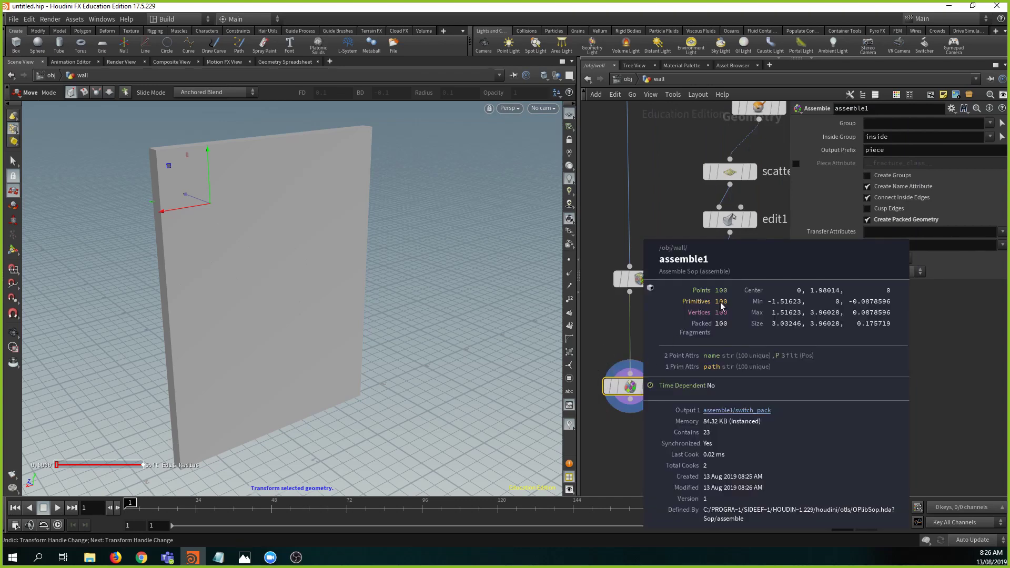
key(h)
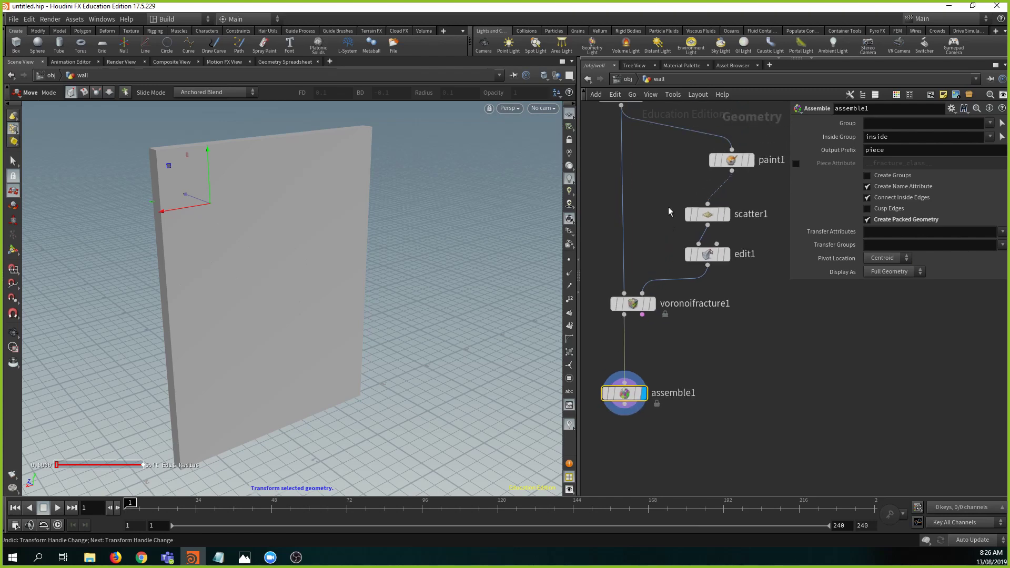
click(705, 214)
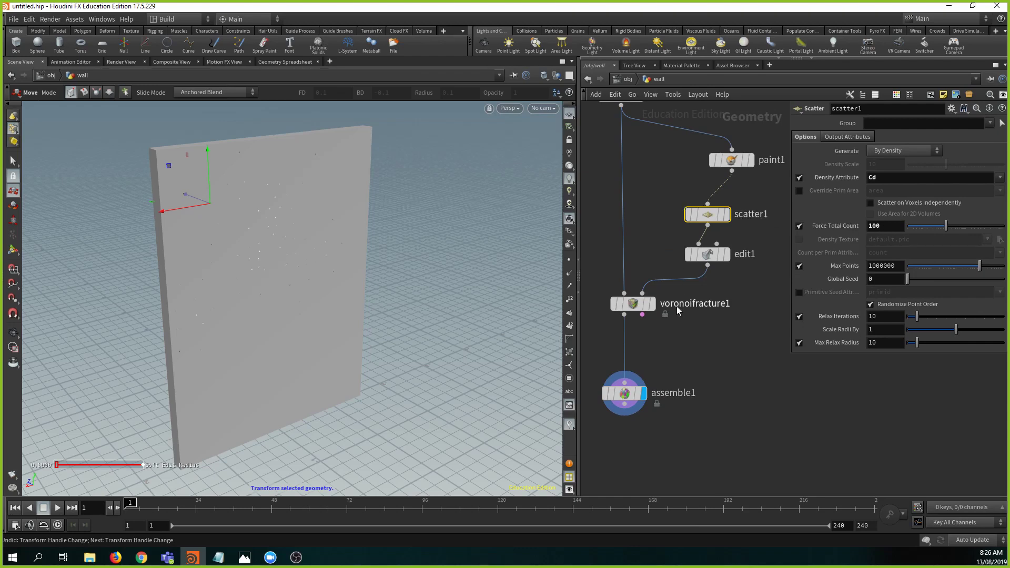
middle_click(624, 397)
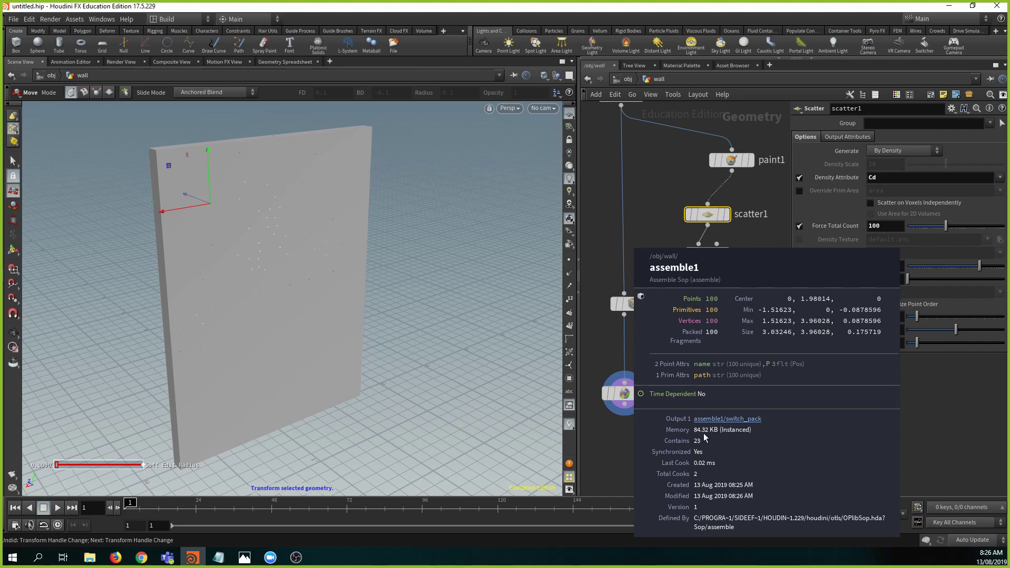
middle_click(638, 306)
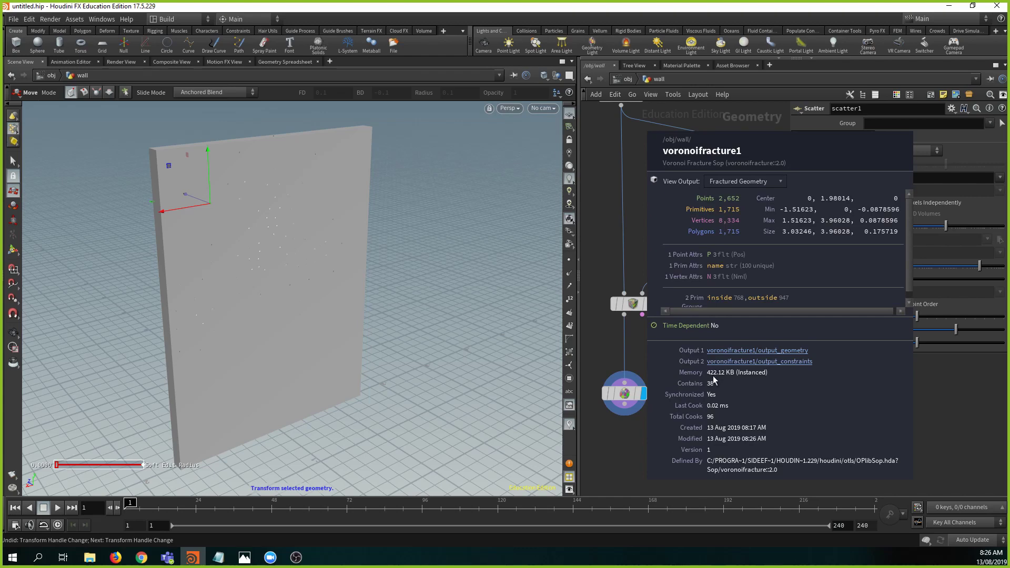
middle_click(628, 393)
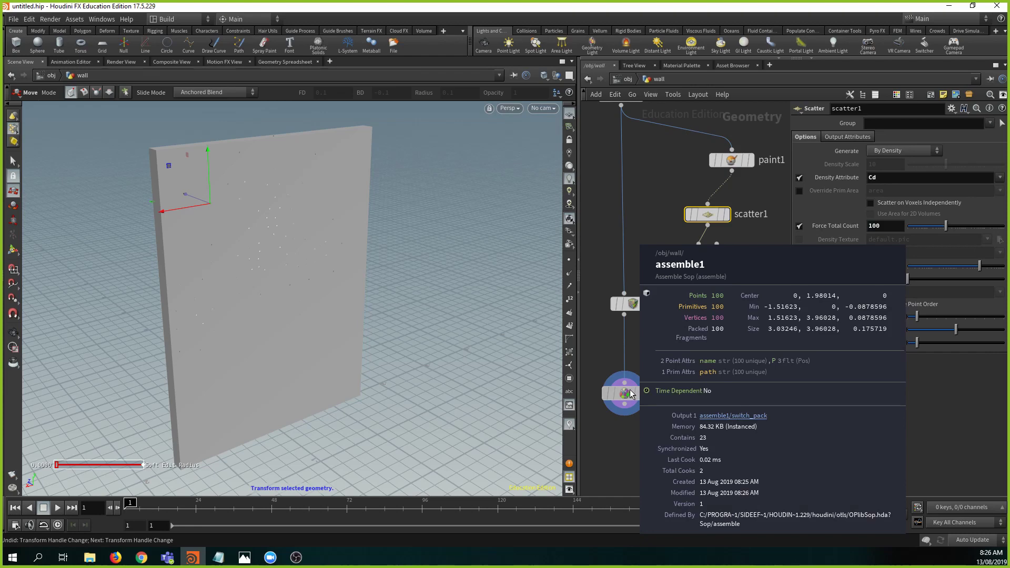
- Select assemble1 and switch the viewport to wireframe shading to show the edges of the packed wall pieces
middle_drag(656, 406, 675, 371)
click(652, 360)
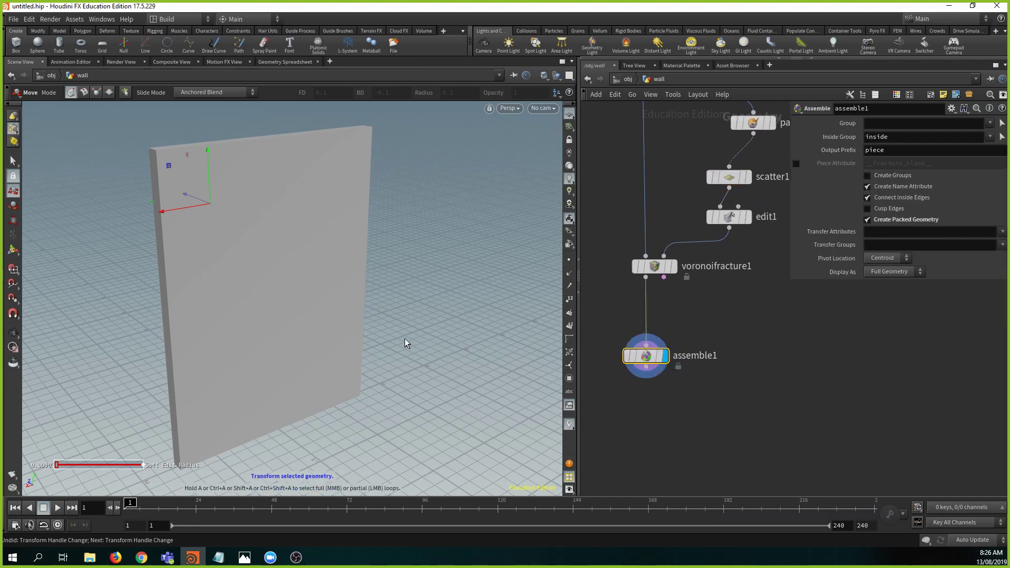
key(space)
key(shift+w)
mouse_move(388, 324)
alt+mouse_down()
mouse_move(340, 279)
mouse_move(387, 302)
mouse_move(379, 315)
mouse_move(392, 309)
alt+mouse_up()
scroll(755, 338, down, 5)
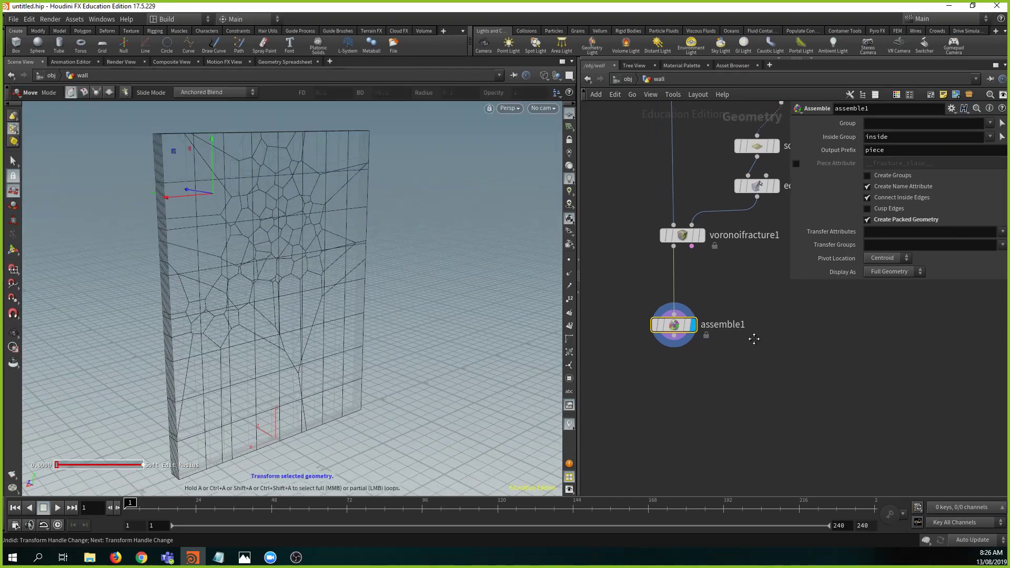
- Add a Null node connected to the output of assemble1 and place it a little below
middle_drag(744, 353, 727, 398)
click(679, 395)
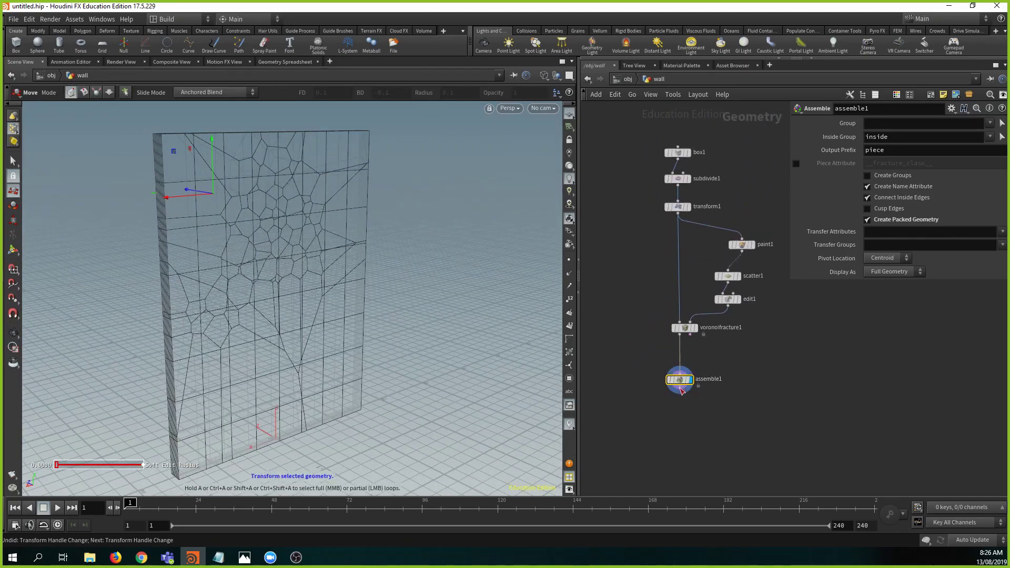
key(Tab)
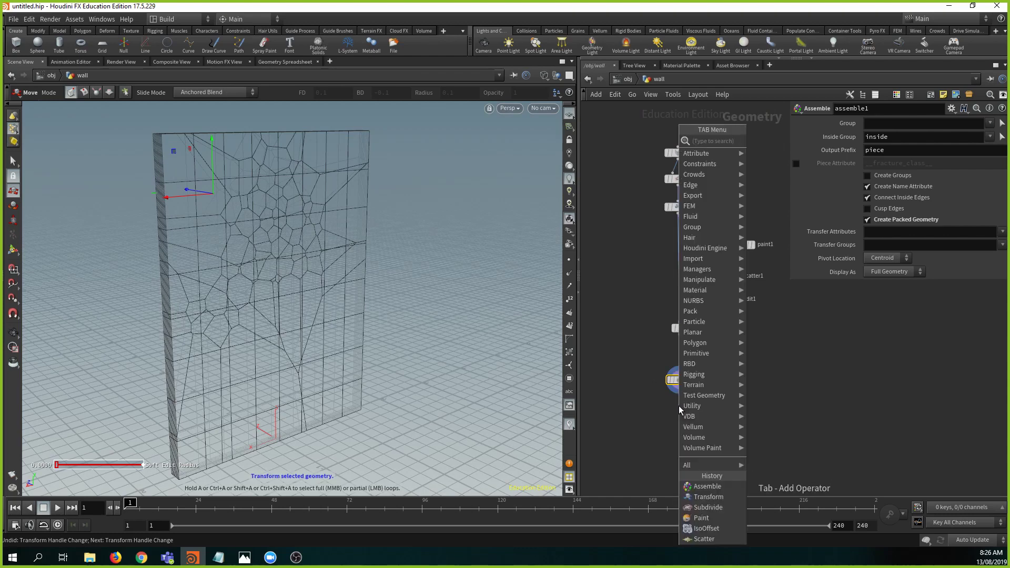
text(nu)
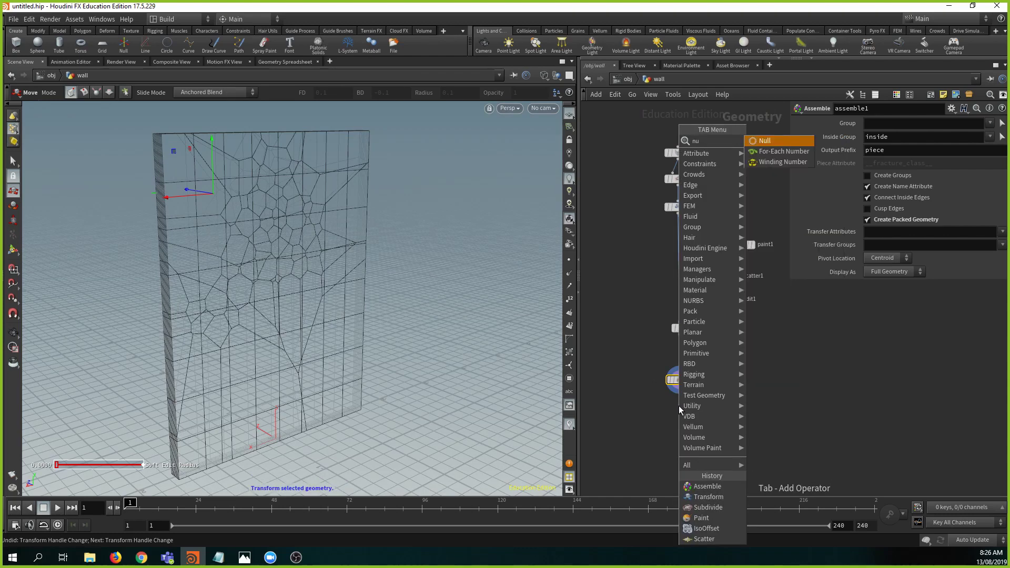
key(Return)
middle_drag(757, 399, 749, 369)
scroll(699, 379, up, 3)
drag(649, 379, 653, 406)
- Change the null node's shape to a circle and its colour to dark grey
scroll(746, 377, down, 4)
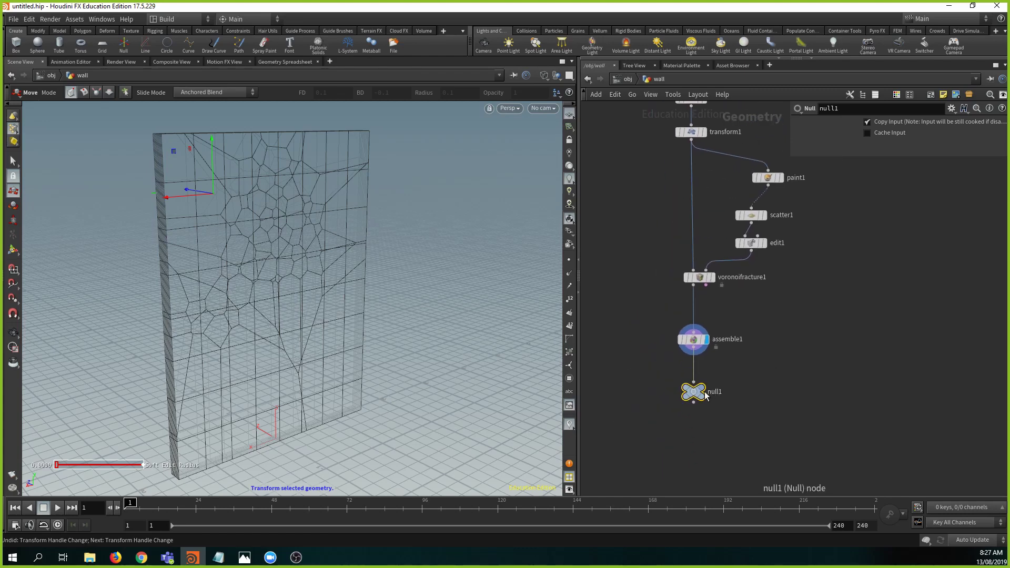
key(z)
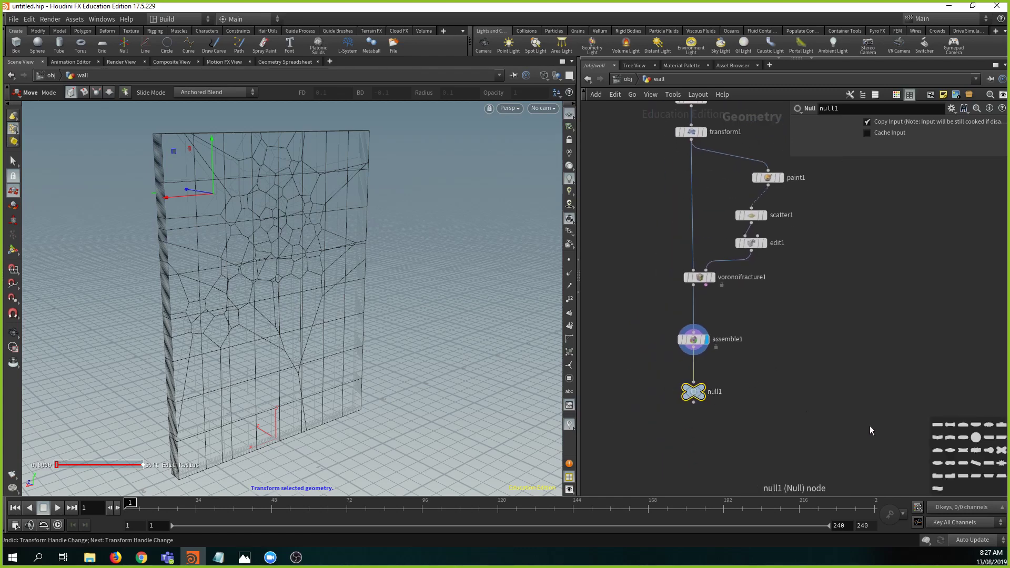
click(975, 438)
mouse_move(695, 392)
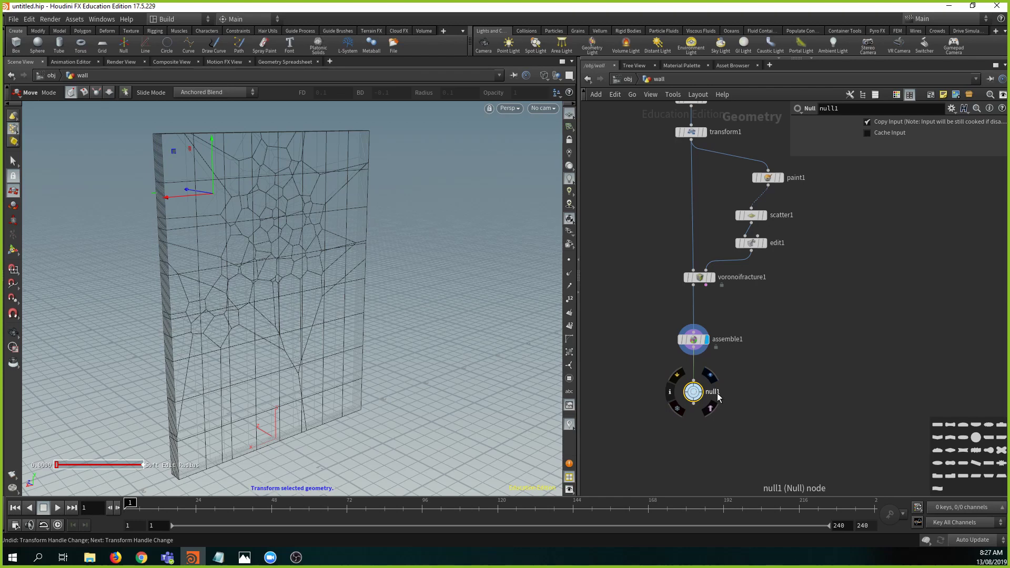
key(c)
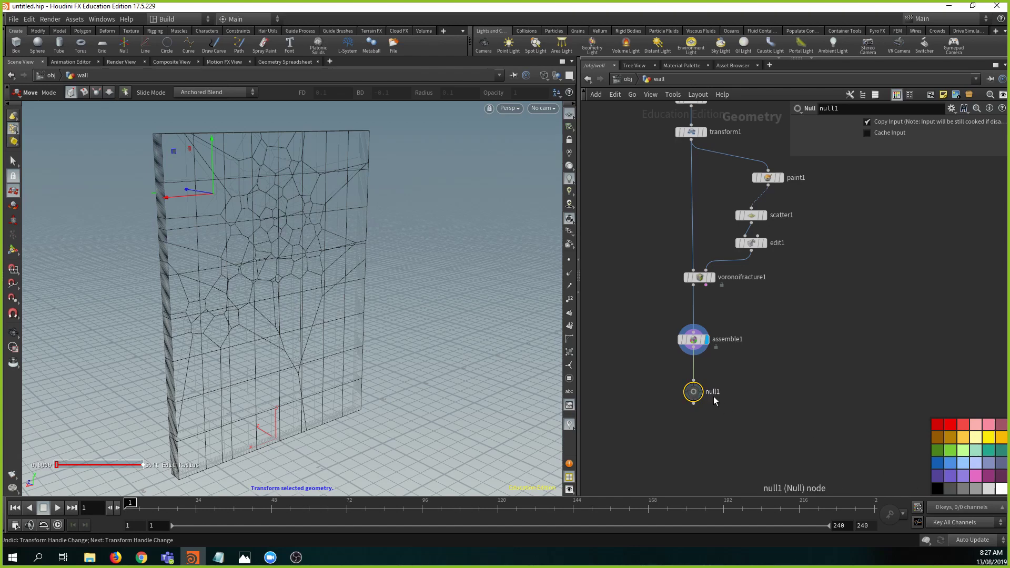
scroll(713, 395, up, 3)
scroll(709, 391, up, 1)
key(c)
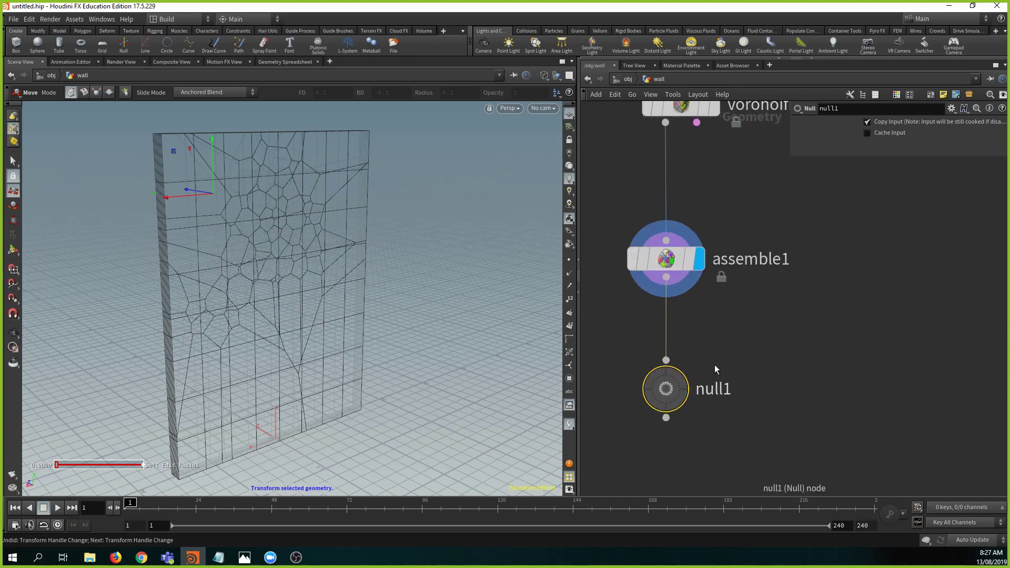
- Rename the null node as _out_geo_wall
click(714, 385)
drag(705, 390, 736, 389)
key(BackSpace)
key(BackSpace)
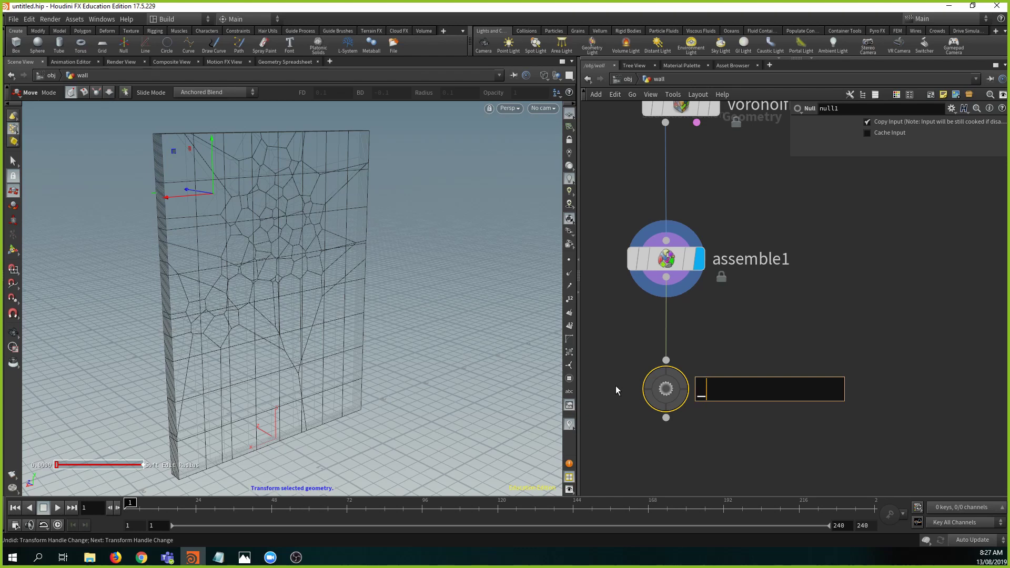
text(out_geo_aw)
key(BackSpace)
key(BackSpace)
text(wa)
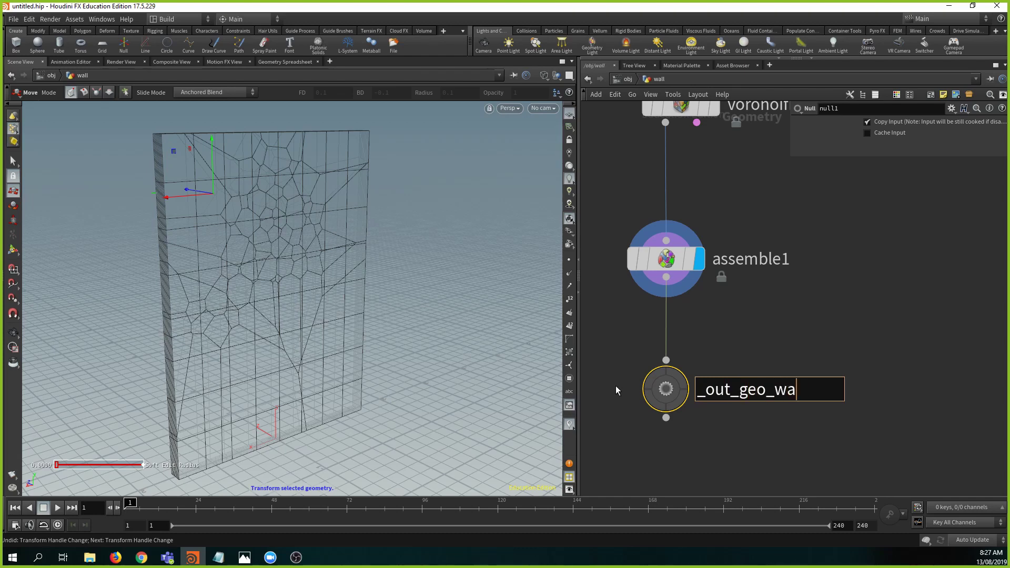
text(ll)
key(Return)
scroll(789, 333, down, 3)
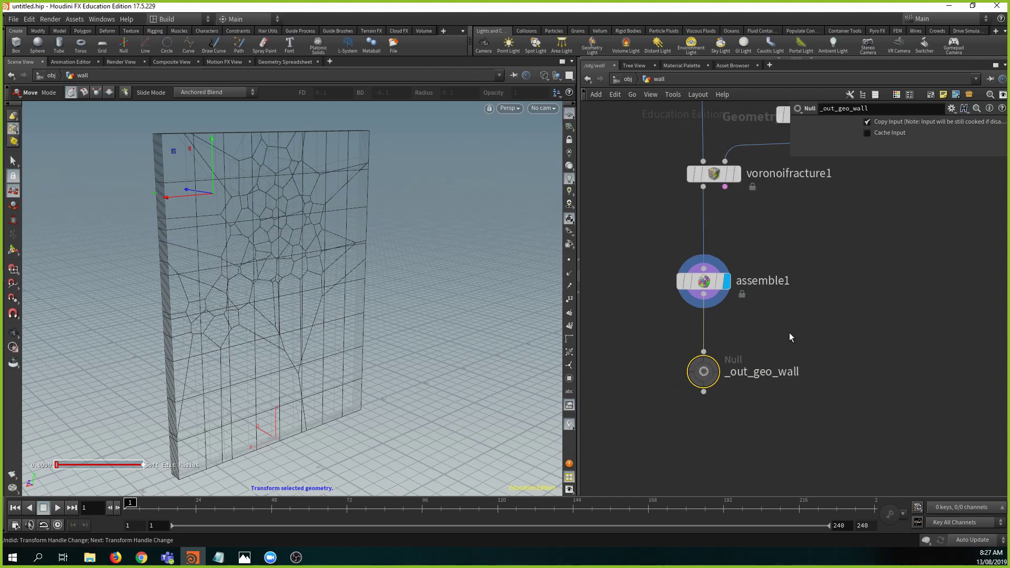
- Add an unconnected DOP Network node below the _out_geo_wall null, slightly offset to the side
middle_drag(822, 318, 781, 285)
scroll(779, 287, down, 3)
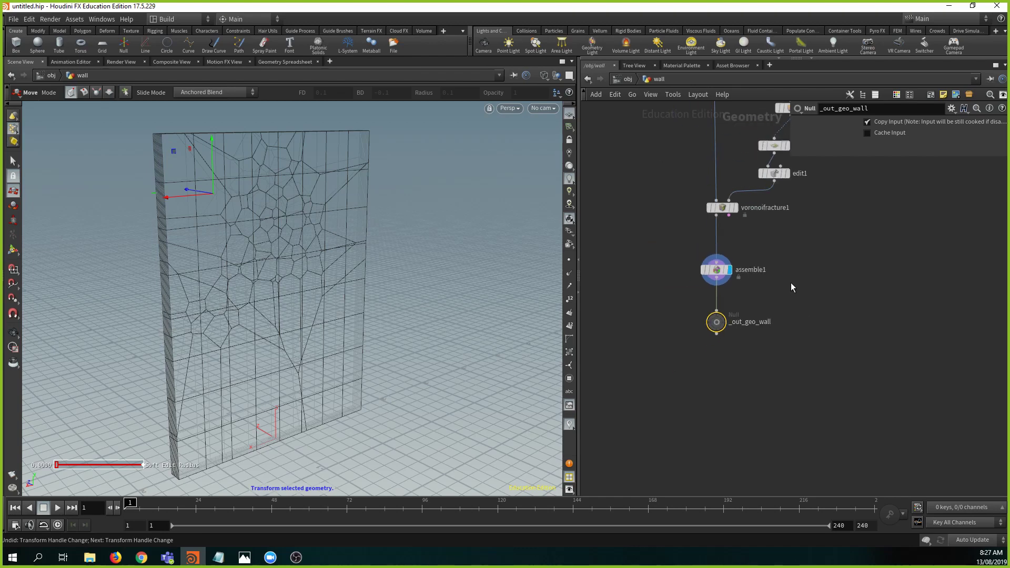
scroll(790, 282, up, 3)
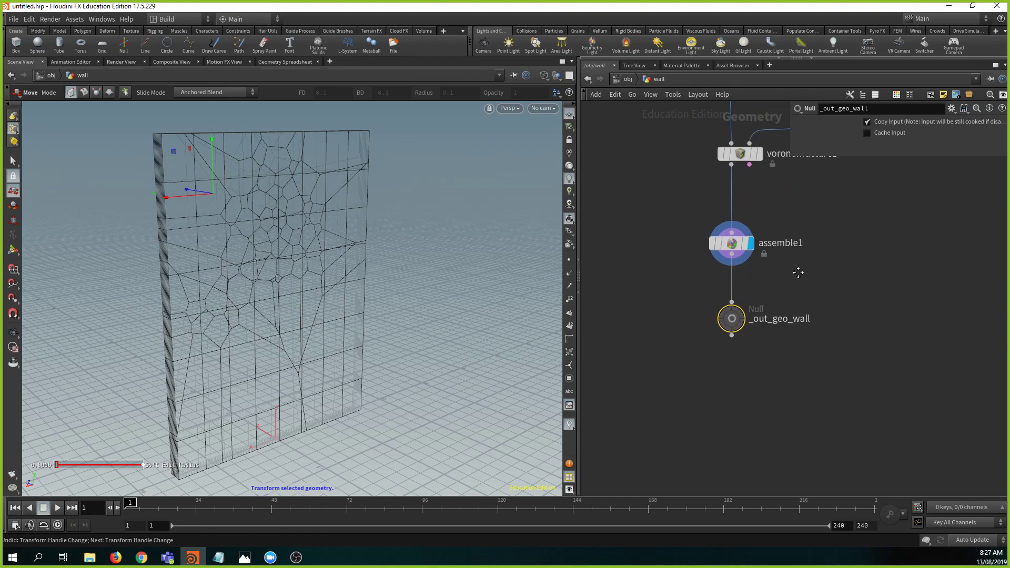
middle_drag(771, 351, 773, 337)
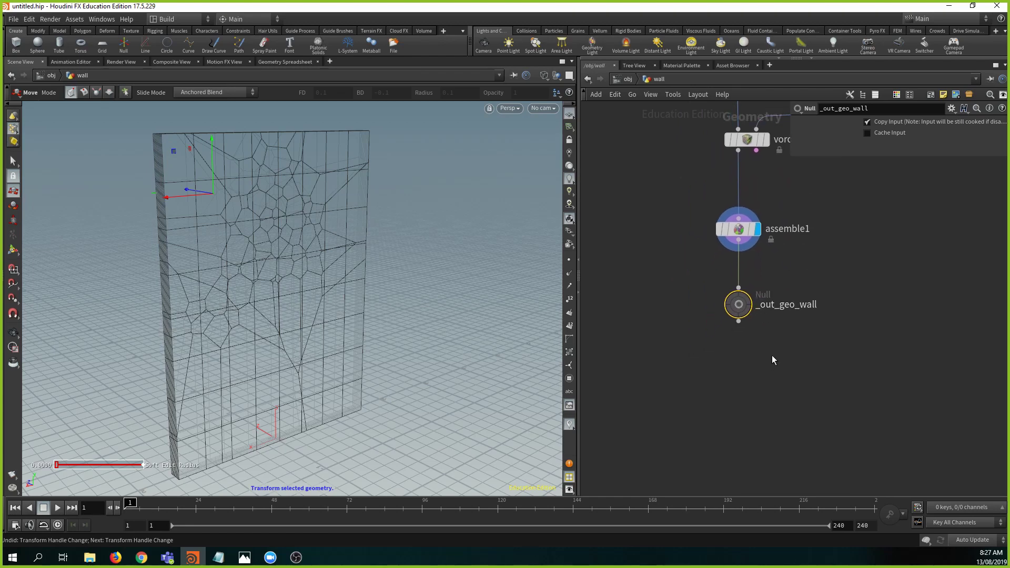
key(Tab)
text(do)
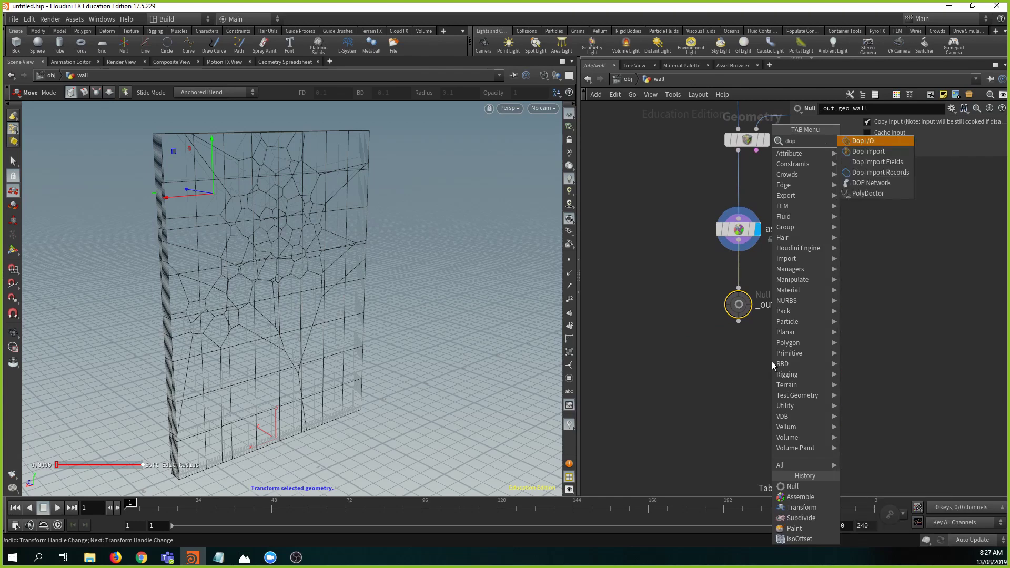
key(Down)
key(Down)
key(Down)
key(Down)
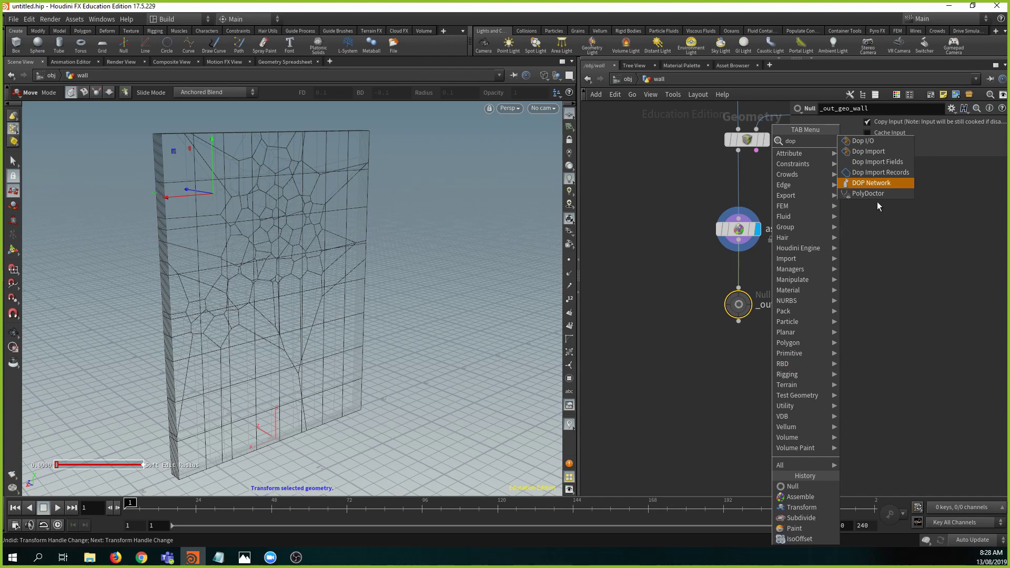
click(881, 183)
click(737, 423)
scroll(784, 396, up, 3)
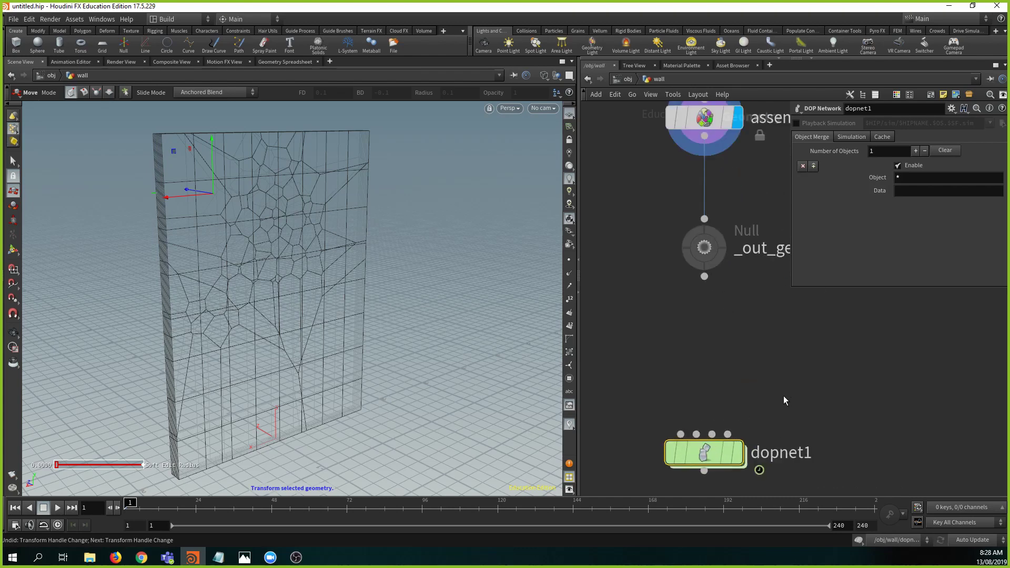
scroll(783, 395, down, 2)
drag(721, 442, 755, 434)
- Rename the DOP Network node as wall_fracture_sim
double_click(805, 433)
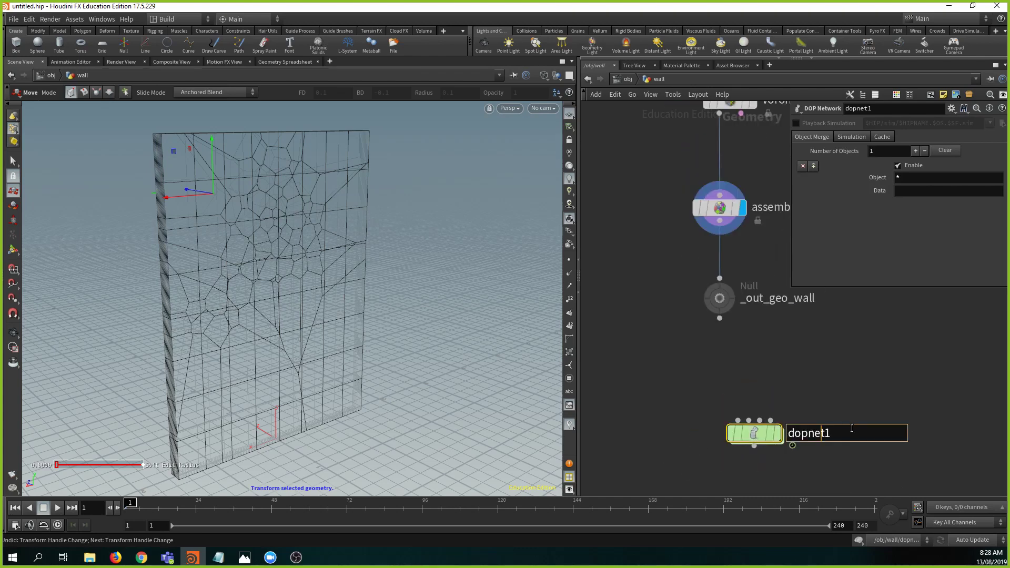
text(Wall_frat)
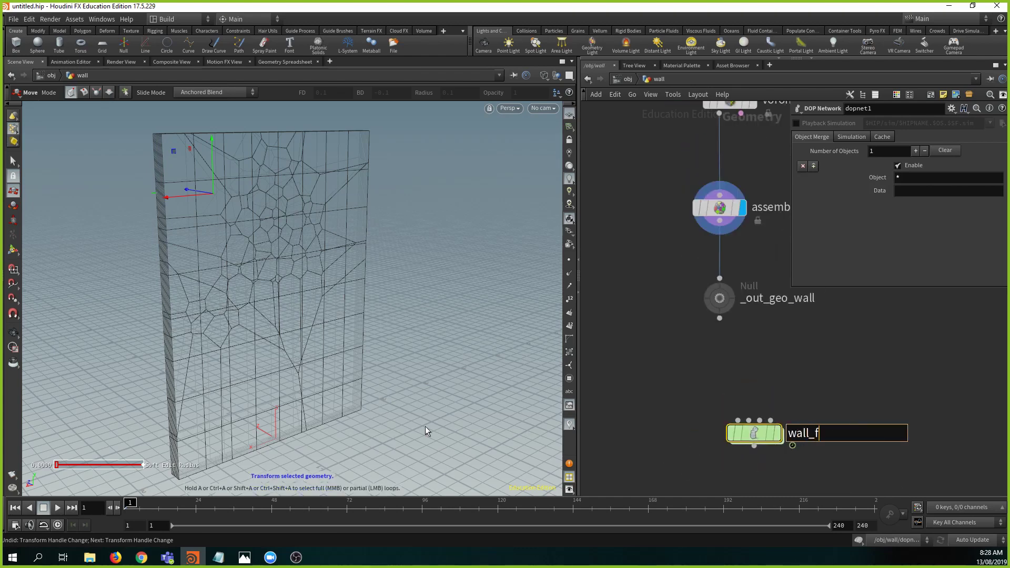
key(BackSpace)
text(cture_sim)
key(Return)
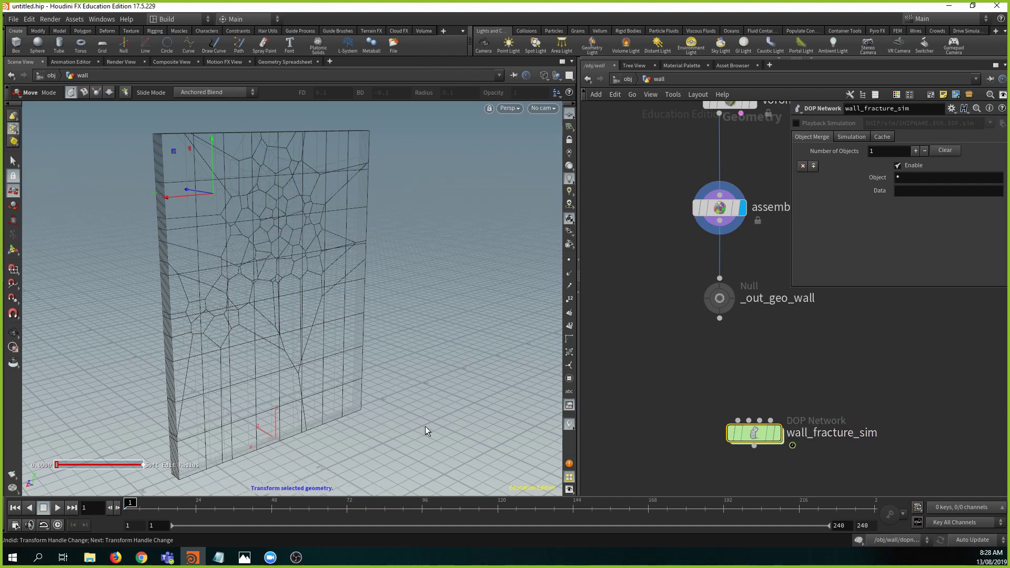
scroll(849, 361, up, 3)
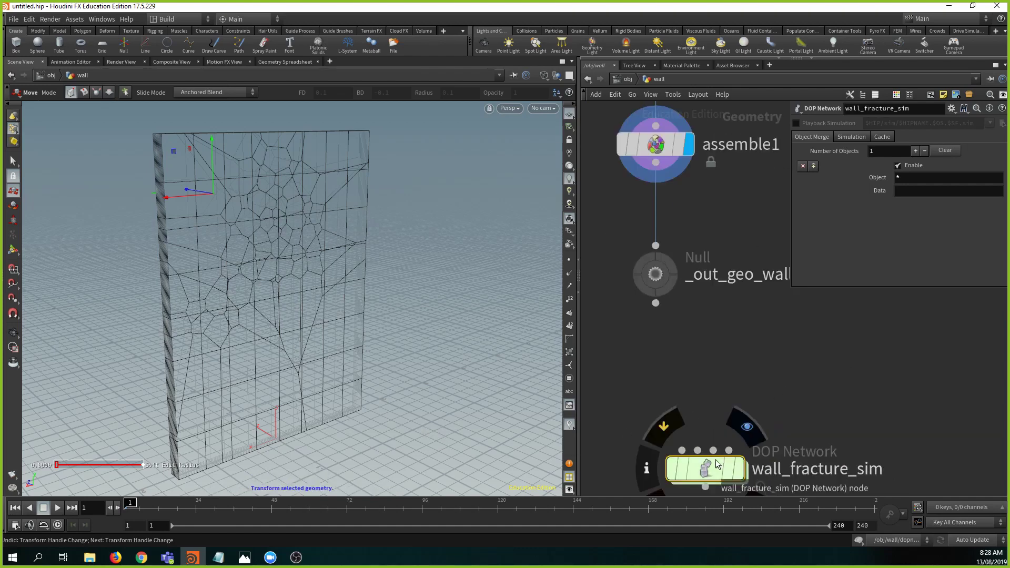
- Wire the _out_geo_wall null into the first input of wall_fracture_sim and align the DOP Network beneath it
drag(720, 454, 697, 427)
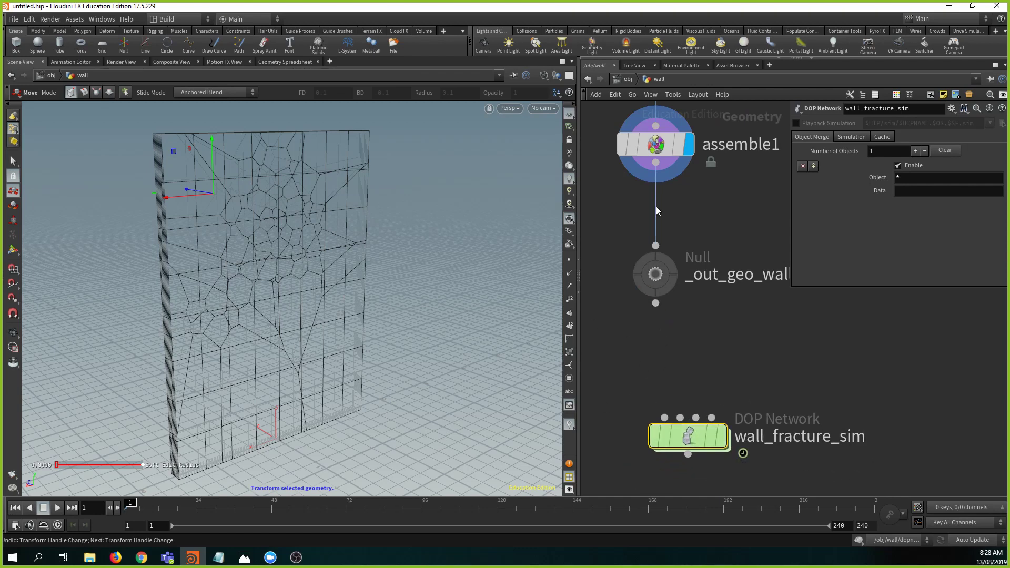
drag(618, 240, 685, 302)
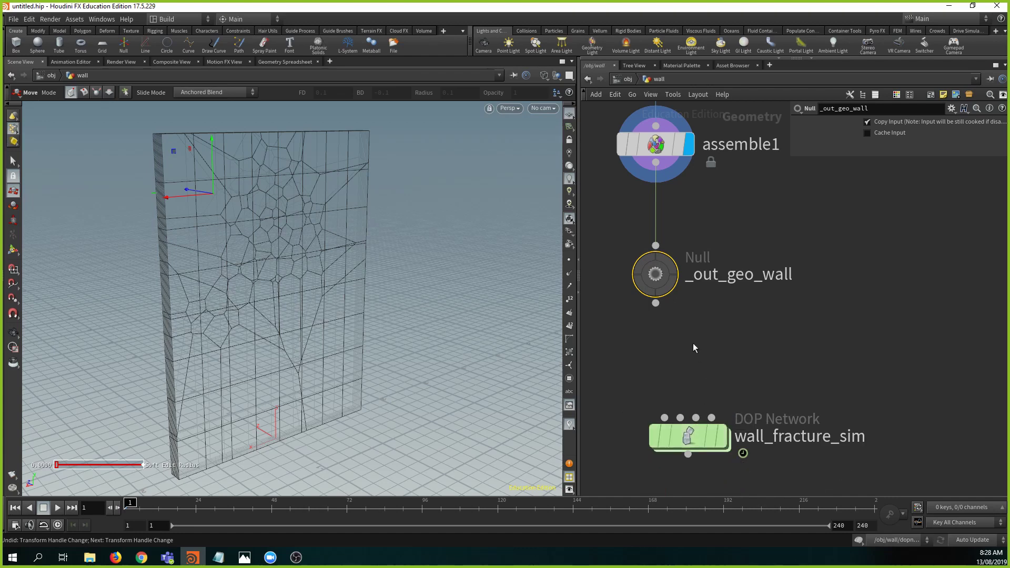
drag(655, 303, 664, 417)
mouse_move(663, 292)
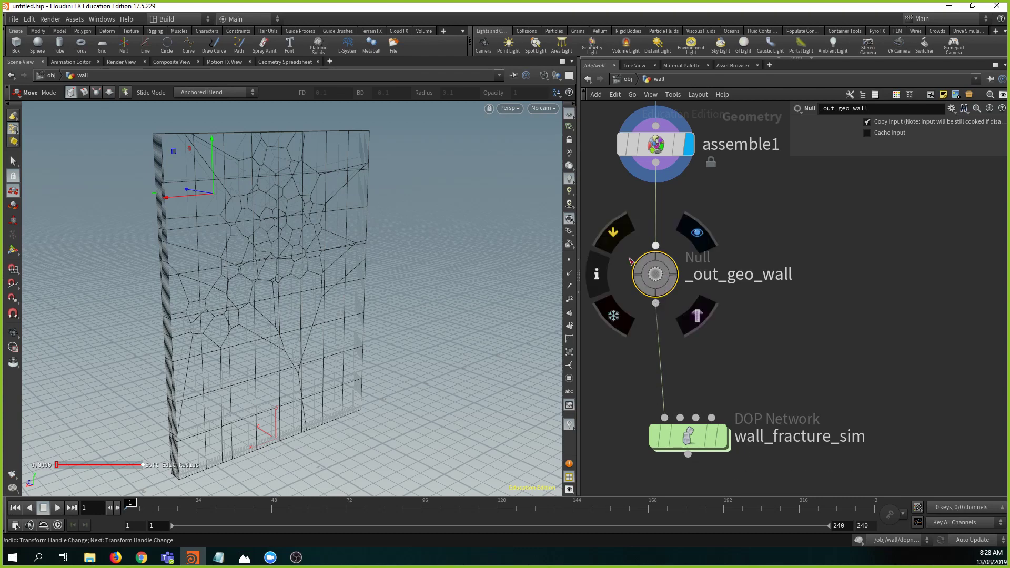
drag(696, 438, 688, 418)
mouse_move(688, 418)
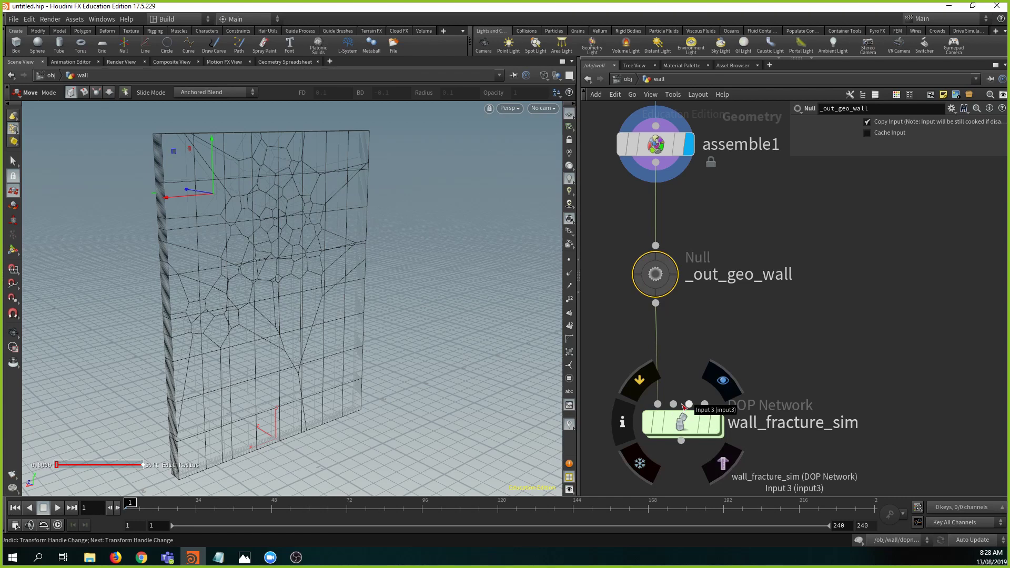
- Inside wall_fracture_sim, add an RBD Packed Object node above the output node and wire it into the output
double_click(689, 422)
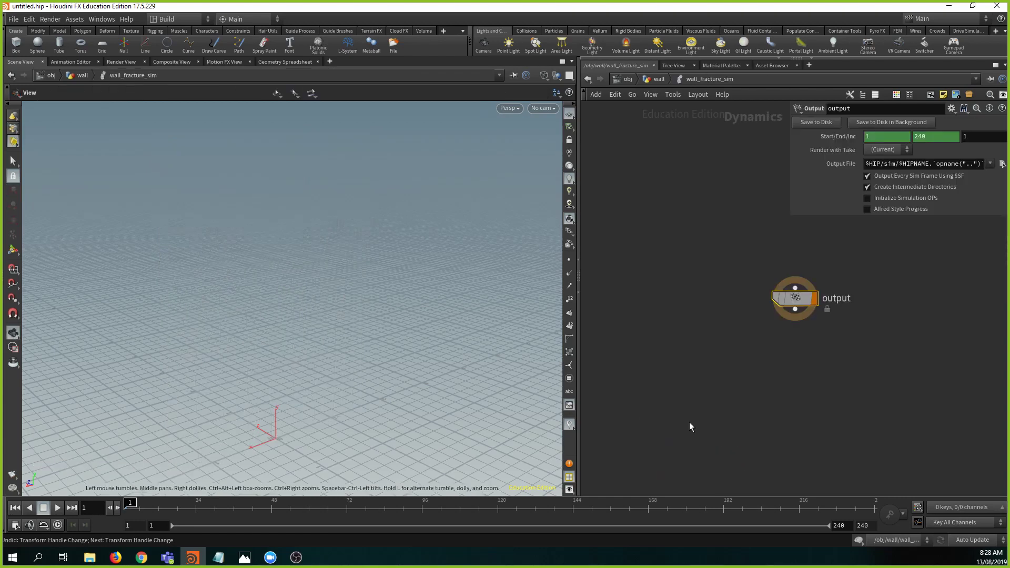
middle_drag(704, 263, 699, 361)
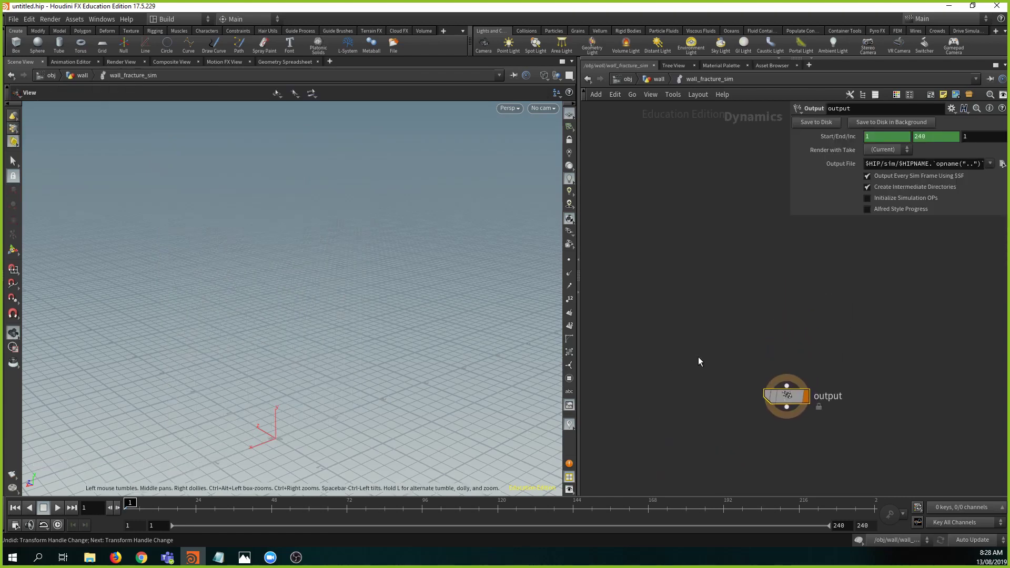
key(Tab)
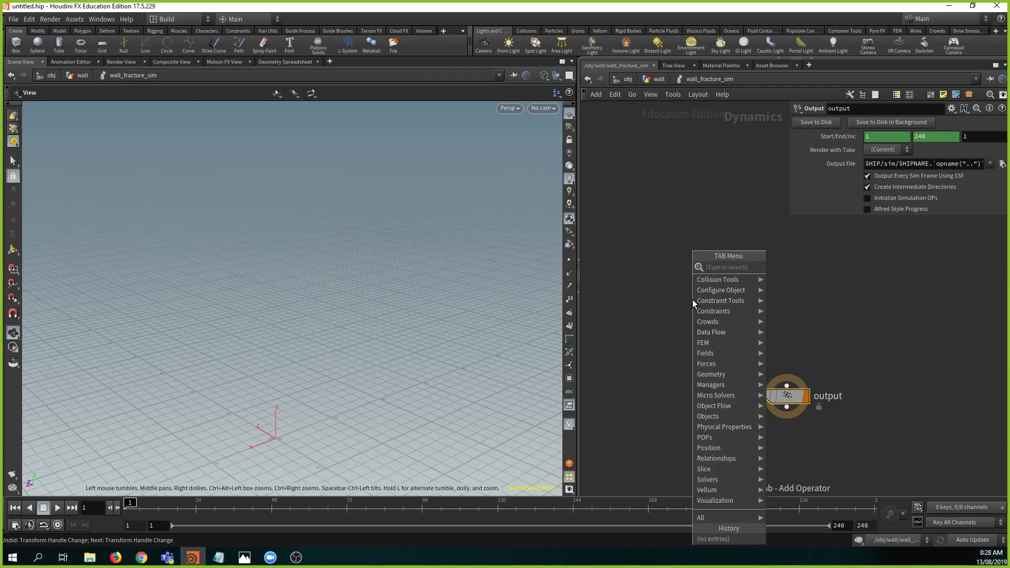
text(rbdpa)
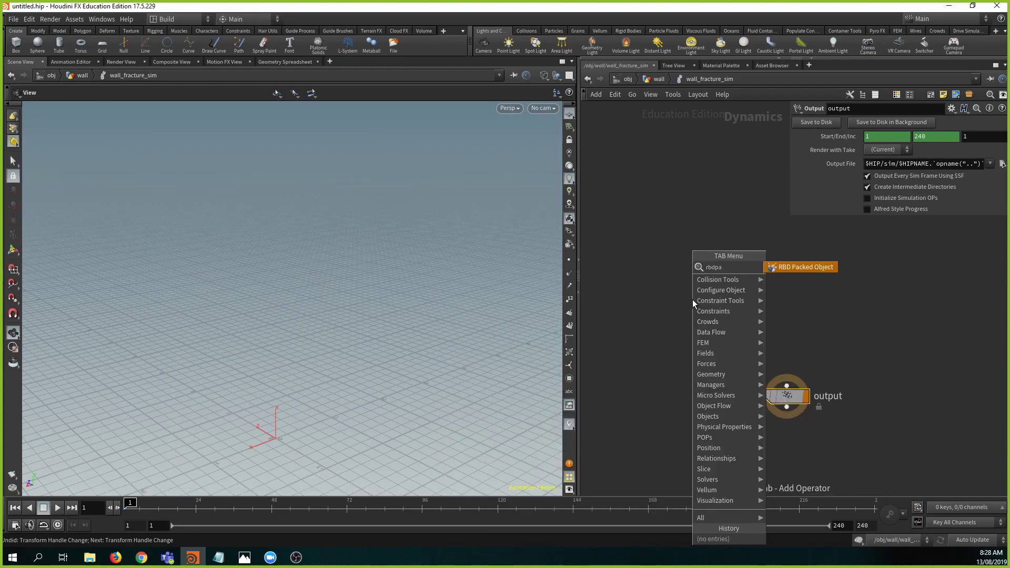
key(Return)
click(692, 298)
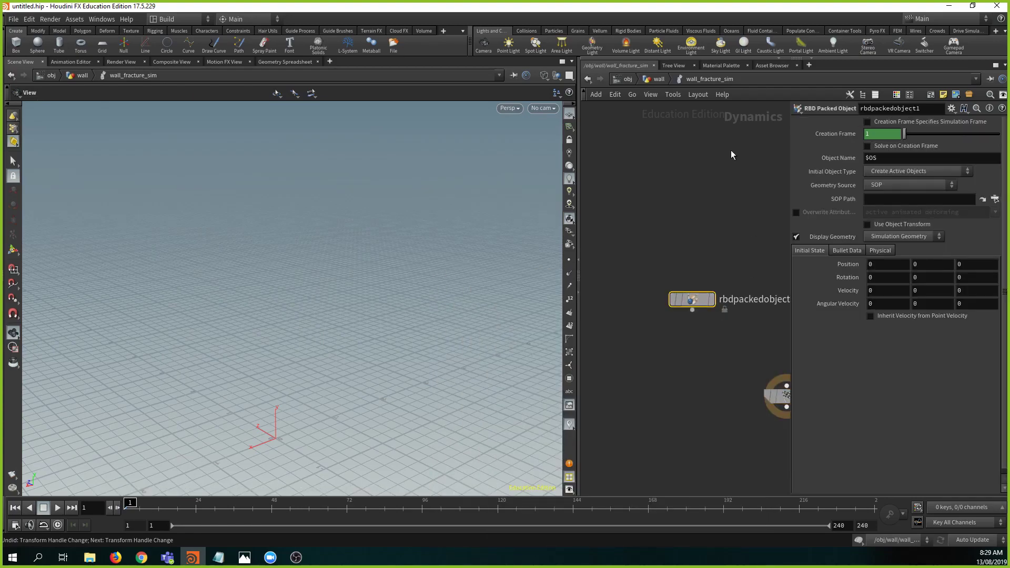
drag(654, 304, 749, 378)
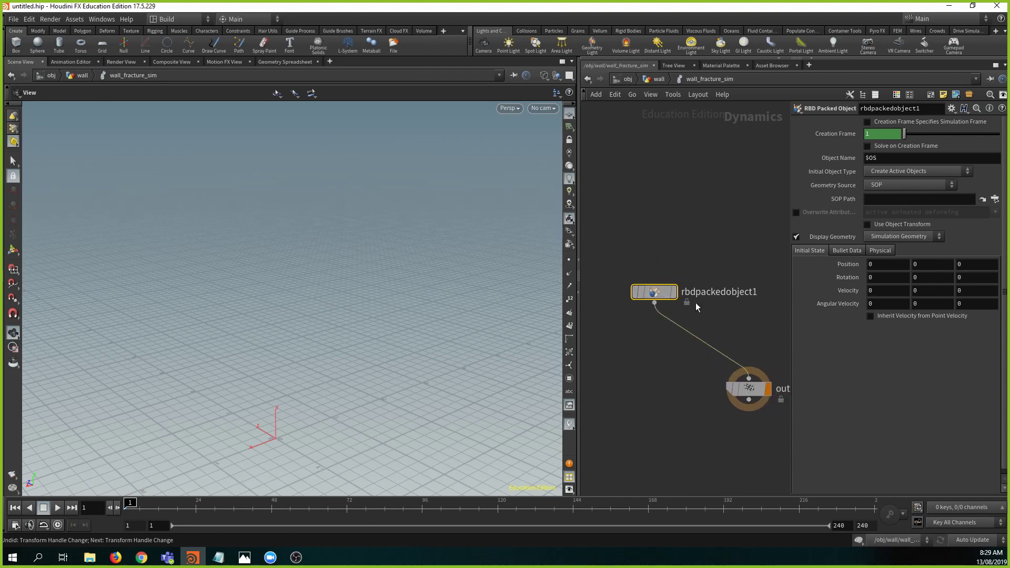
drag(666, 294, 661, 253)
drag(754, 394, 717, 397)
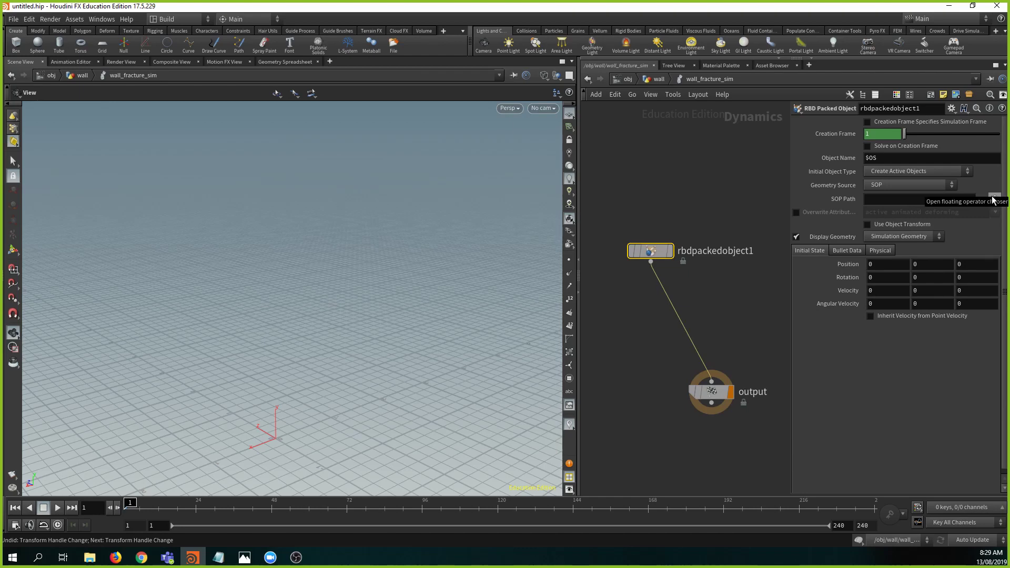
- Set the RBD packed object's Geometry Source to First Context Geometry and check the DOP network's incoming wire
click(992, 199)
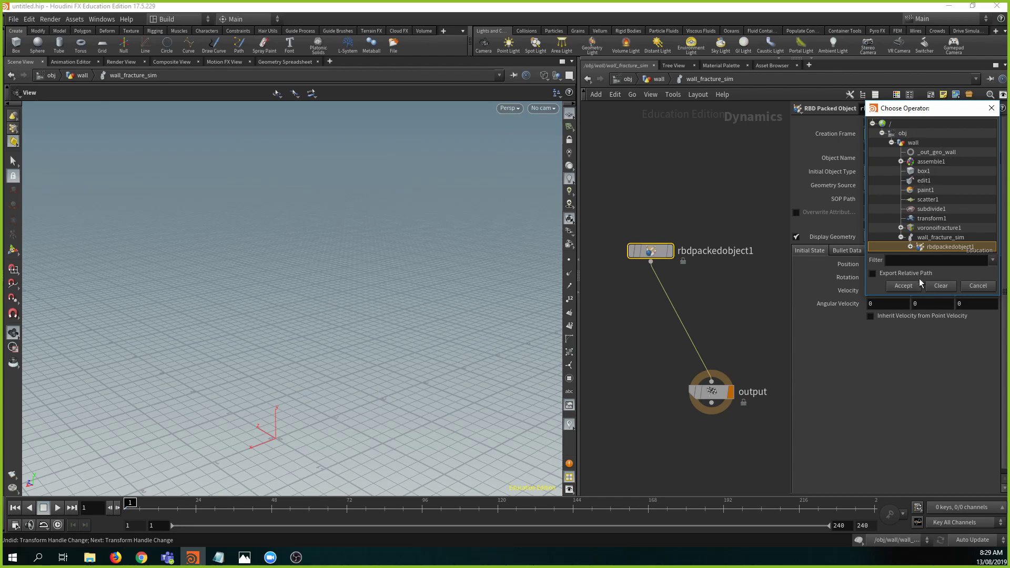
click(975, 286)
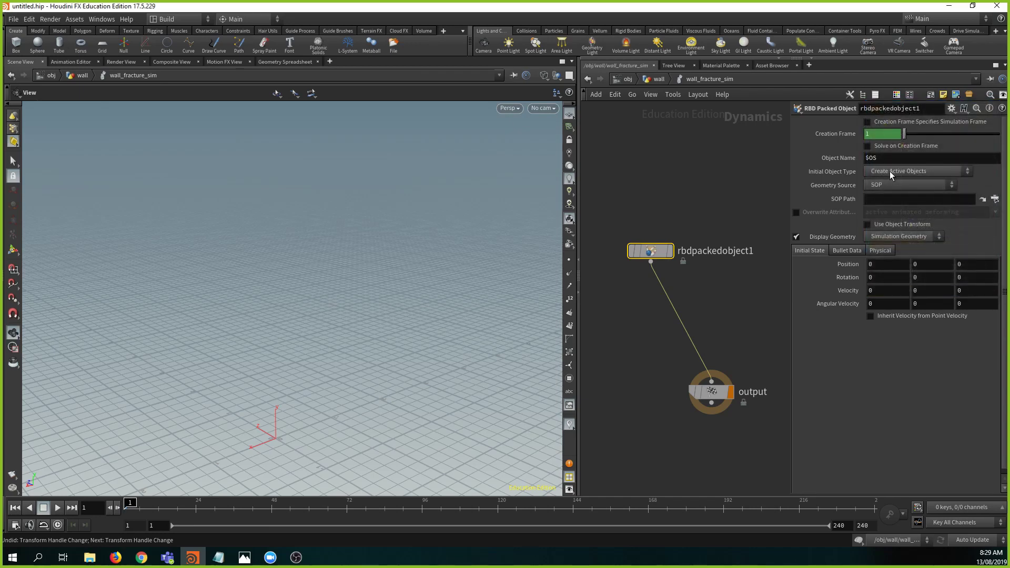
click(891, 185)
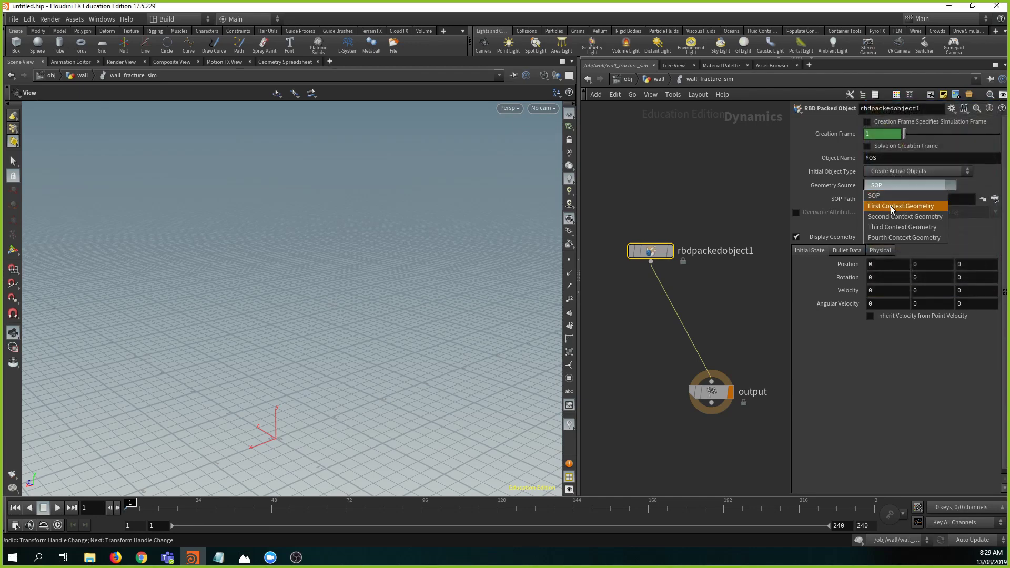
click(891, 206)
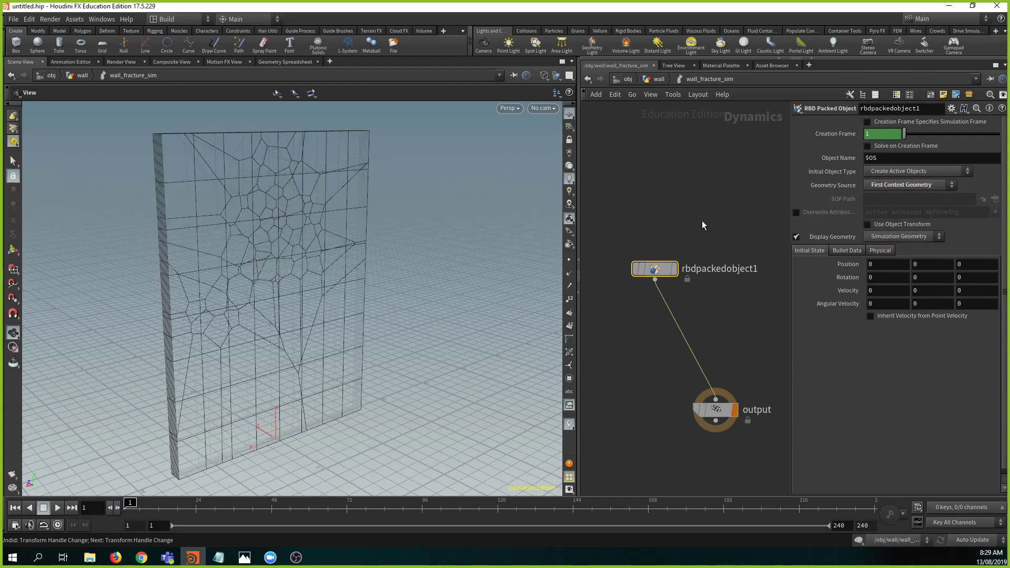
key(u)
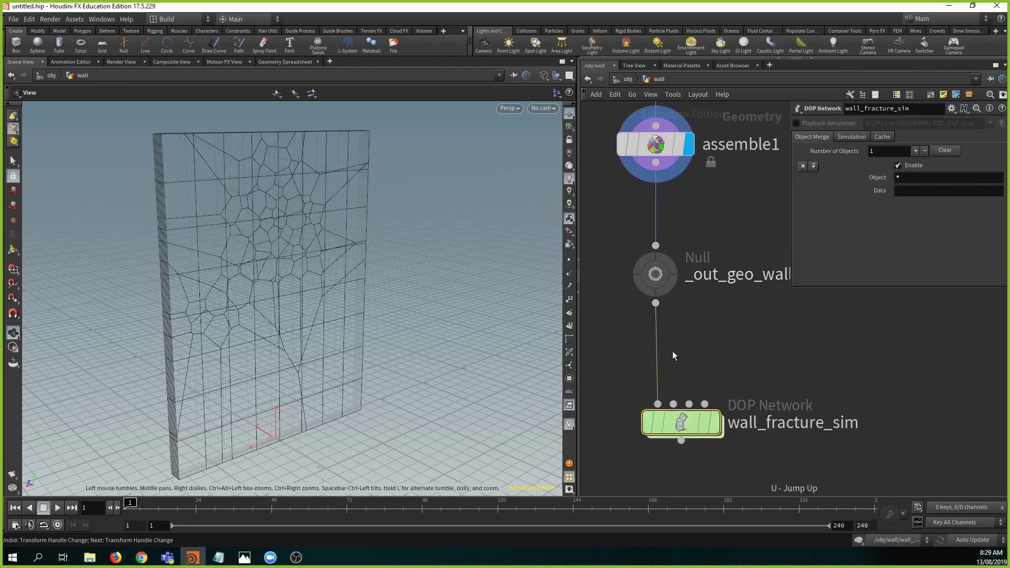
double_click(671, 418)
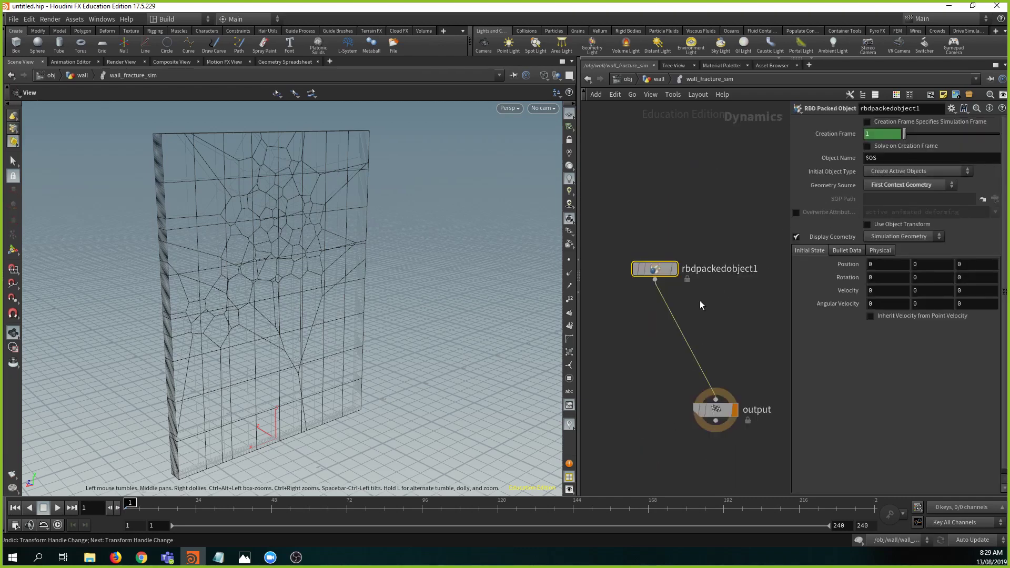
- Insert a Gravity Force node between the RBD packed object and the output, spacing the nodes apart
middle_drag(695, 316, 687, 284)
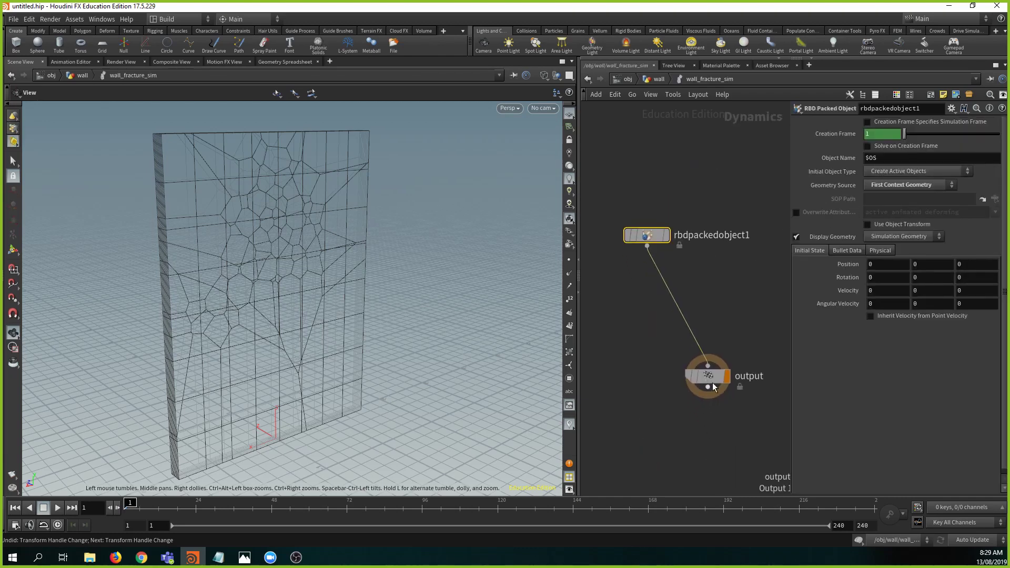
drag(712, 388, 703, 423)
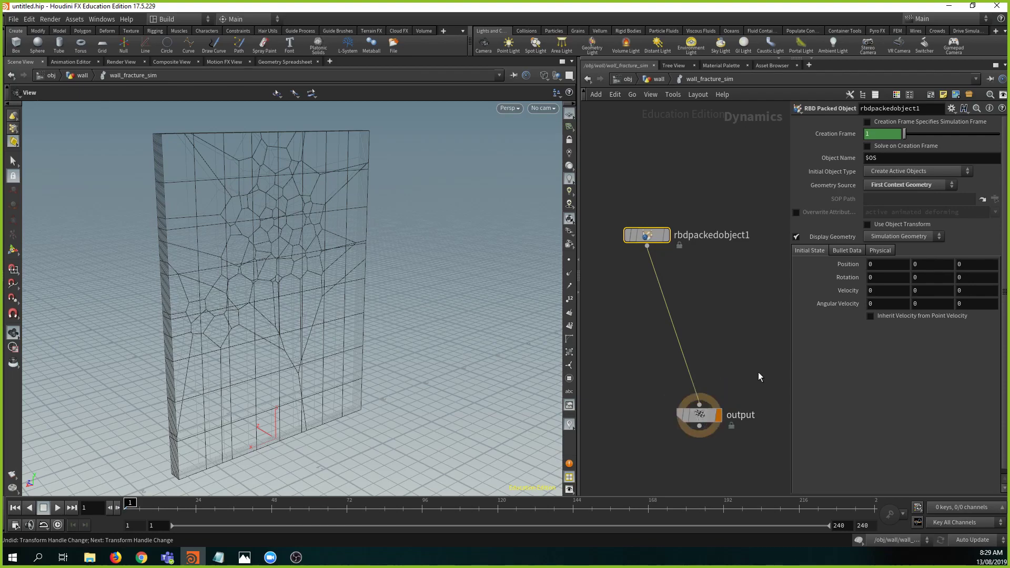
key(Tab)
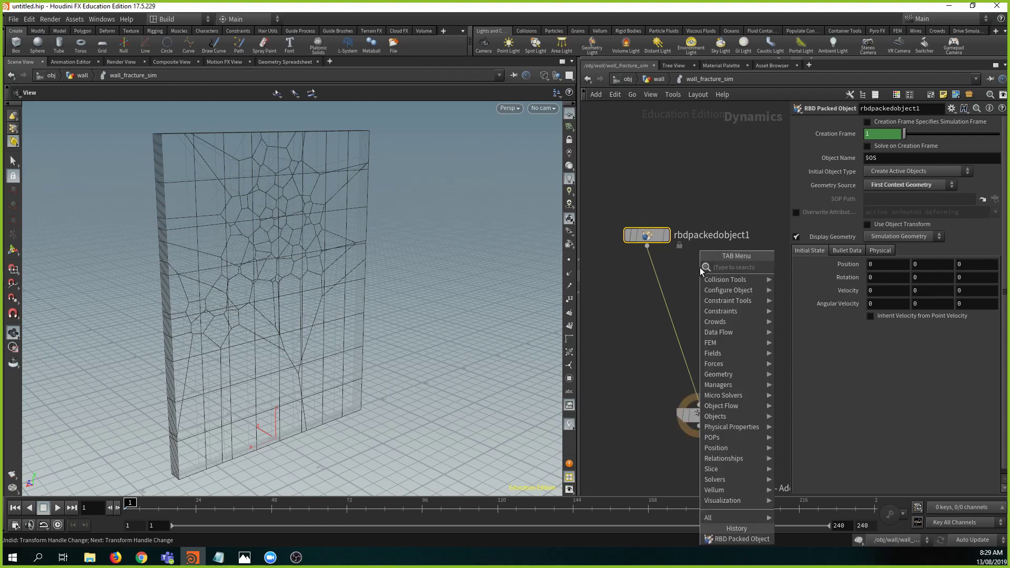
text(grav)
key(Return)
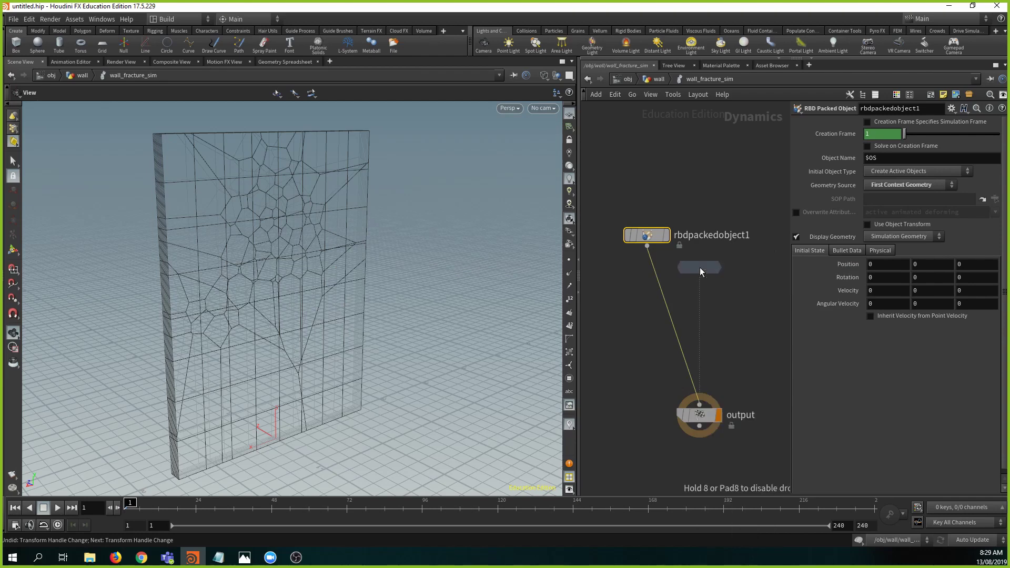
click(687, 351)
drag(686, 349, 699, 375)
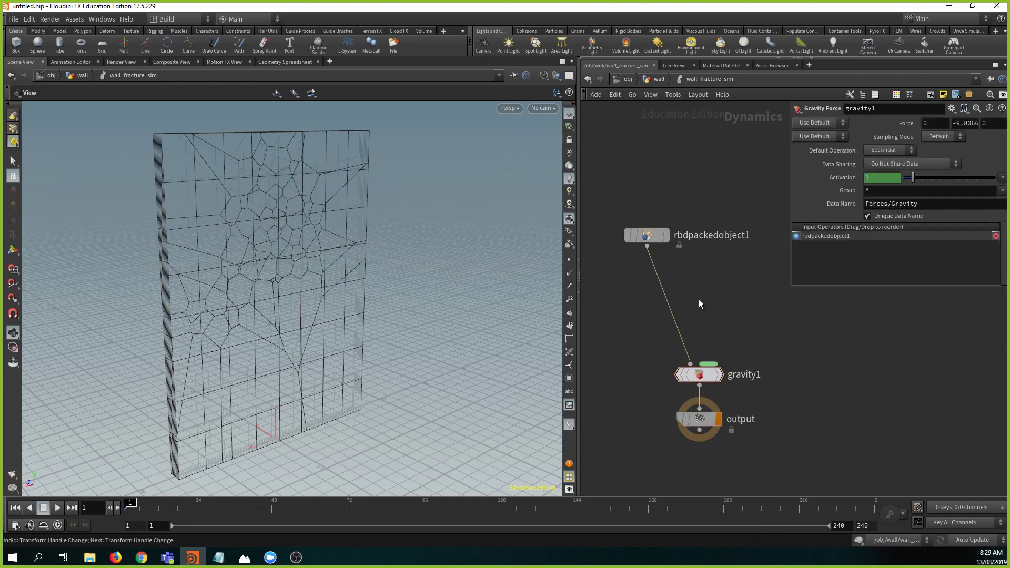
- Insert a Rigid Body Solver node on the wire between the RBD packed object and the gravity node
key(Tab)
text(solve)
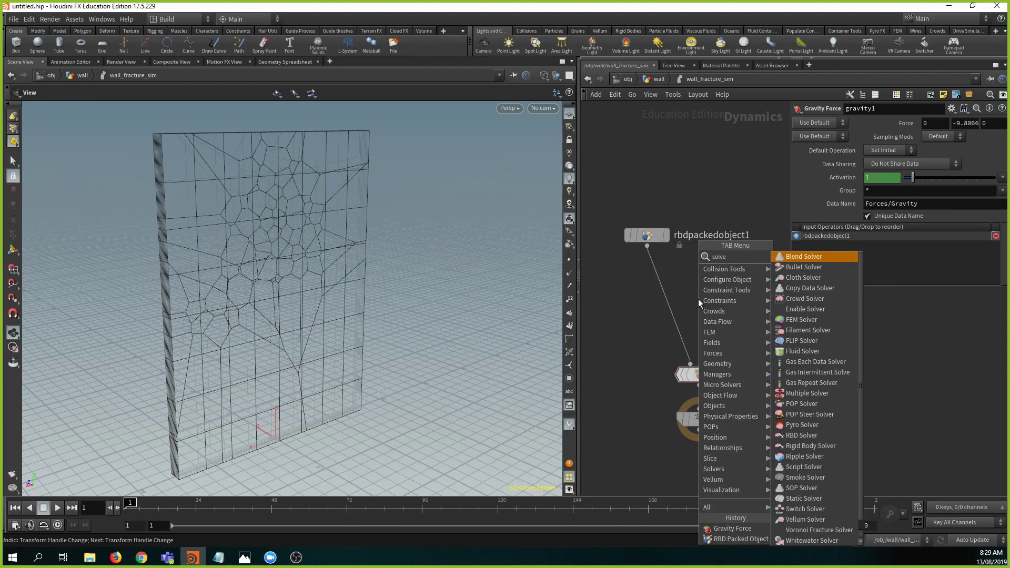
key(BackSpace)
key(BackSpace)
key(BackSpace)
key(BackSpace)
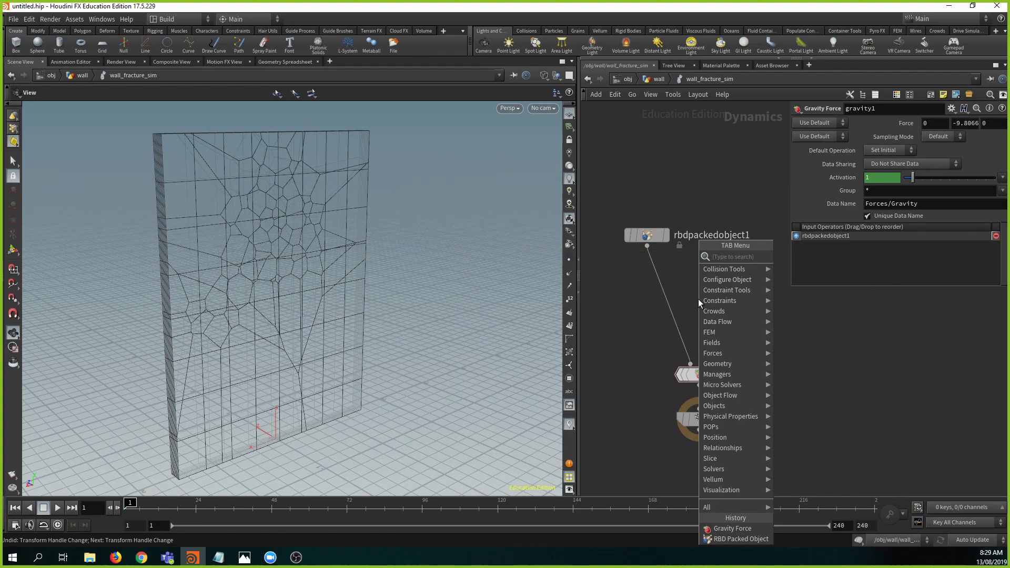
text(rigi)
key(Return)
click(699, 299)
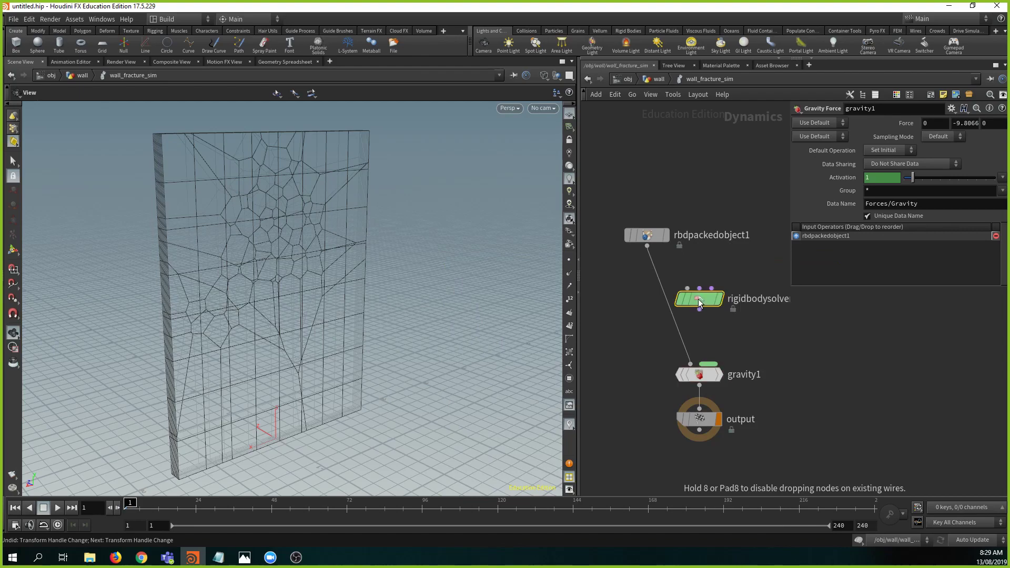
drag(698, 298, 697, 324)
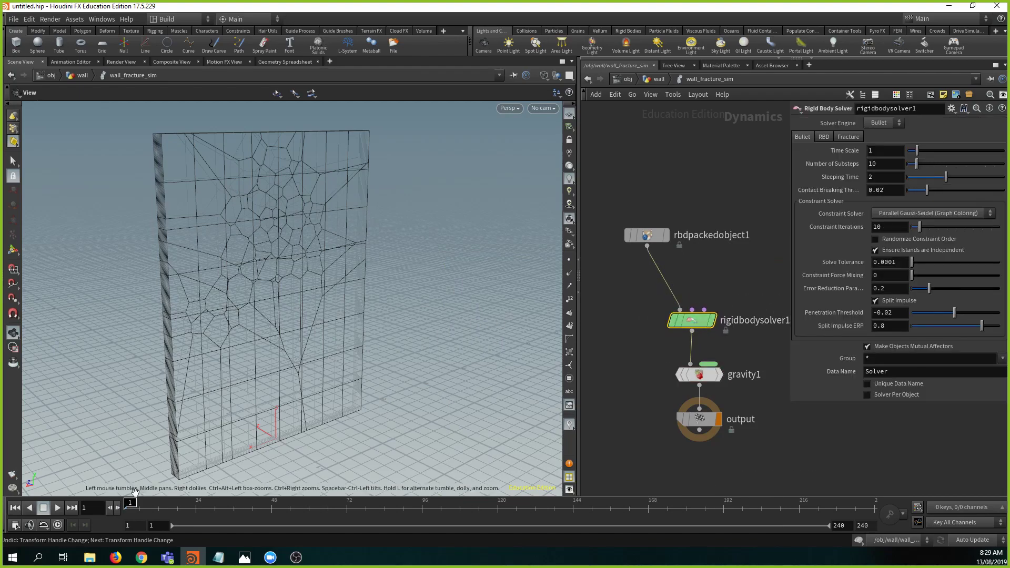
- Play the wall simulation briefly, return to frame 1 and examine the base of the wall
click(56, 513)
click(53, 514)
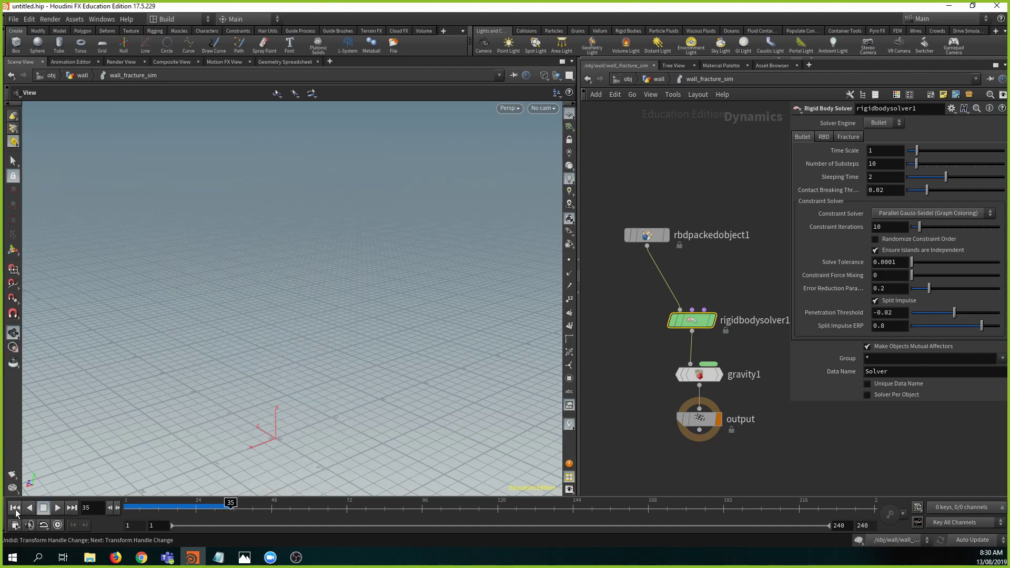
click(14, 508)
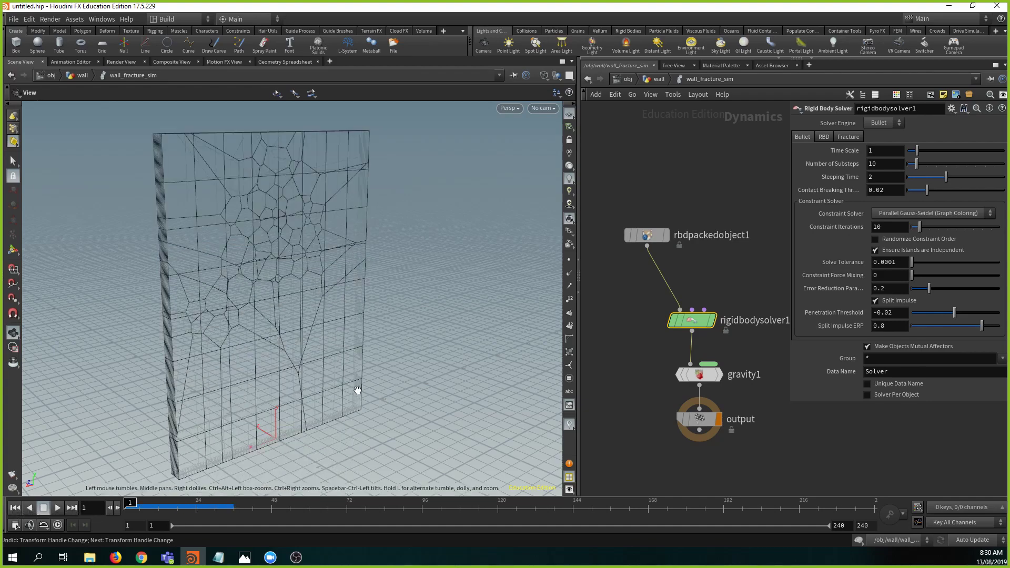
drag(353, 388, 323, 334)
- Space out the gravity and output nodes and add an unconnected Ground Plane node beside the rigid body solver
scroll(660, 350, down, 2)
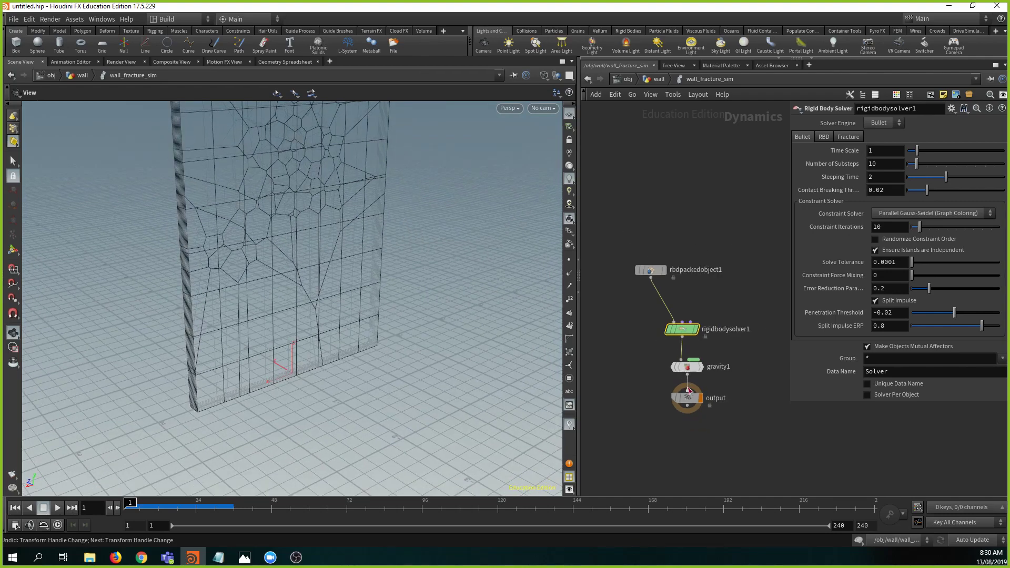
drag(688, 400, 689, 429)
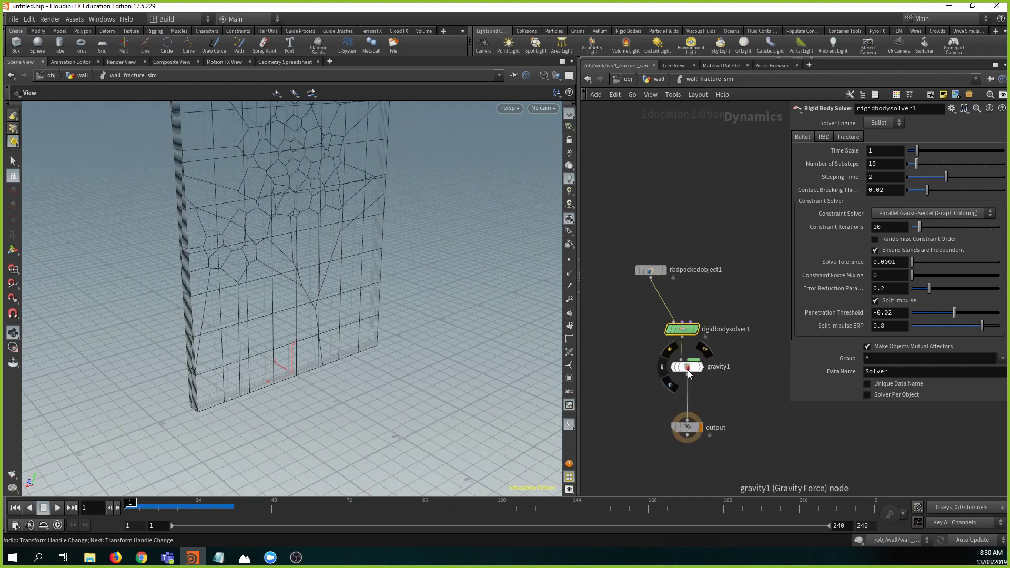
drag(691, 368, 689, 381)
click(633, 361)
key(Tab)
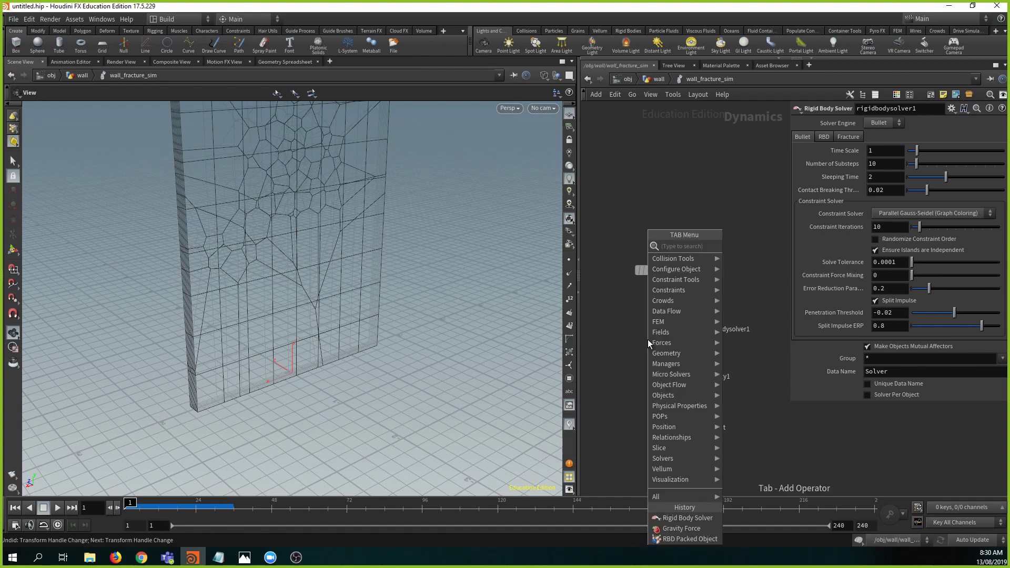
text(grou)
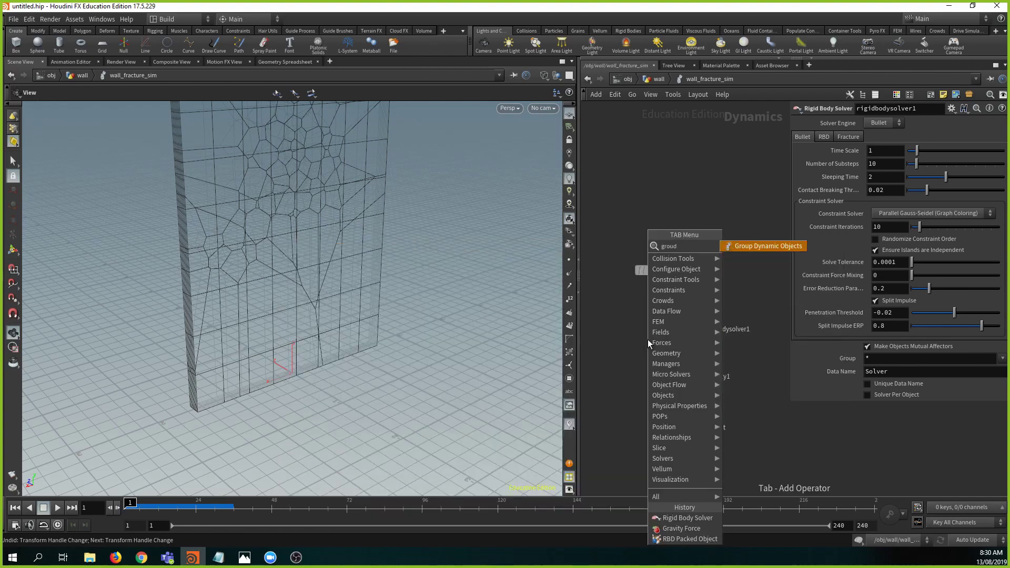
key(Return)
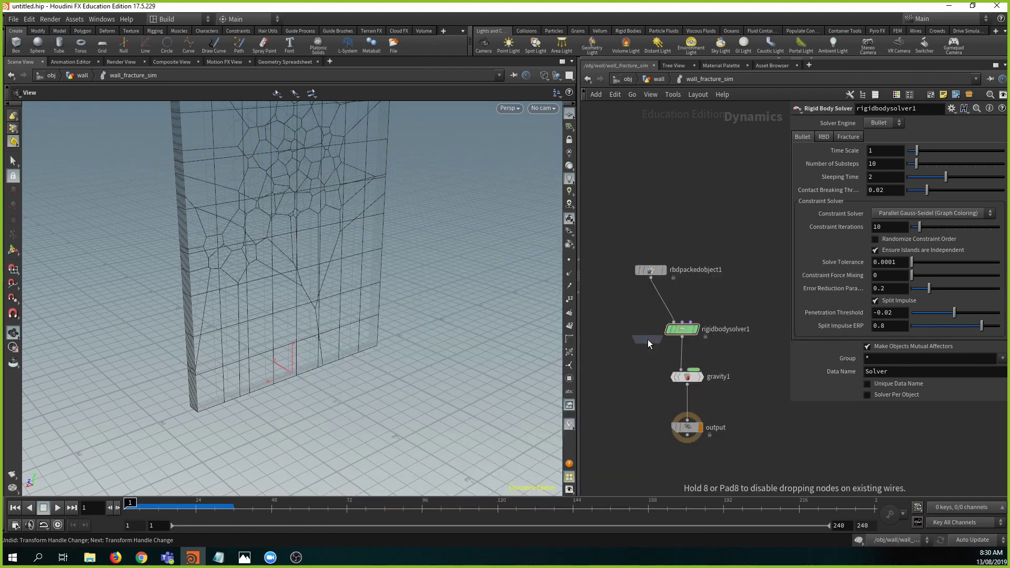
click(634, 348)
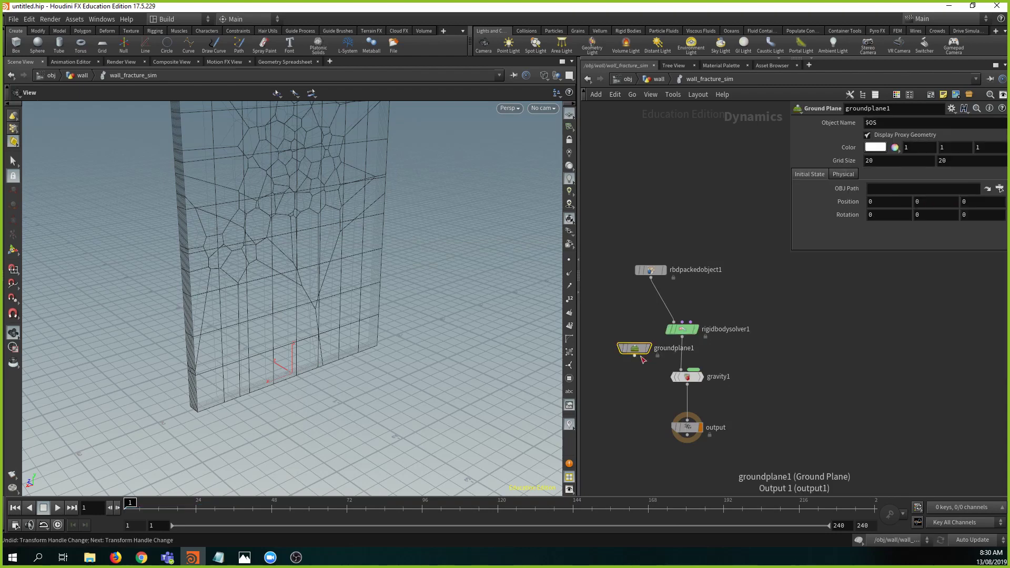
- Insert a Merge node between the gravity node and the output, and wire the ground plane into it
key(Tab)
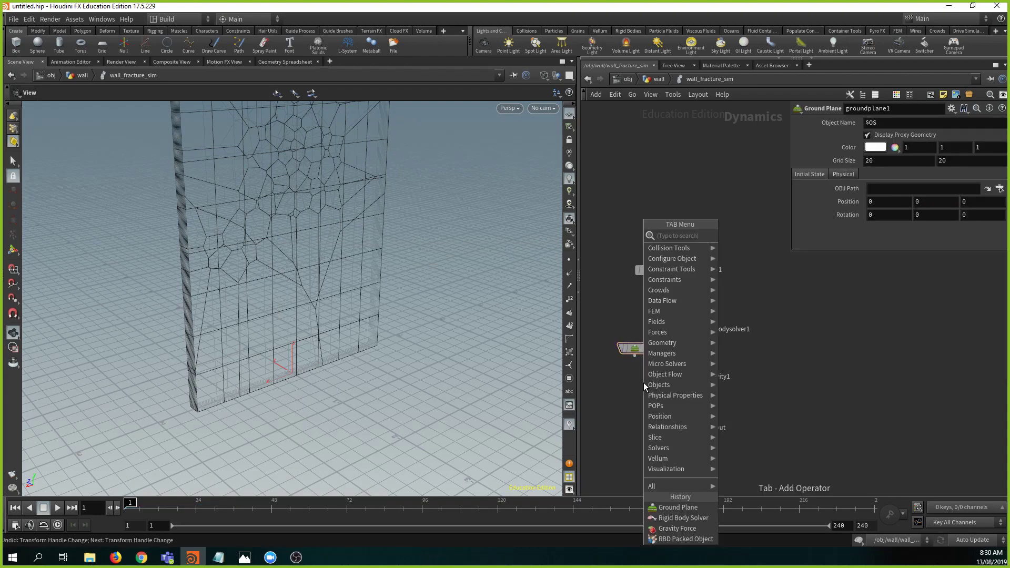
text(merge)
key(Return)
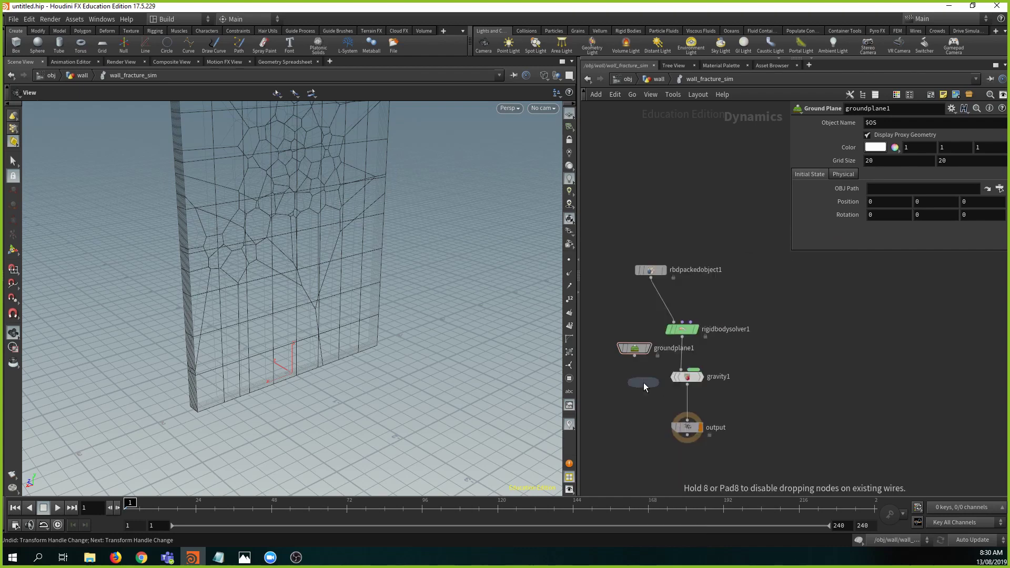
click(687, 401)
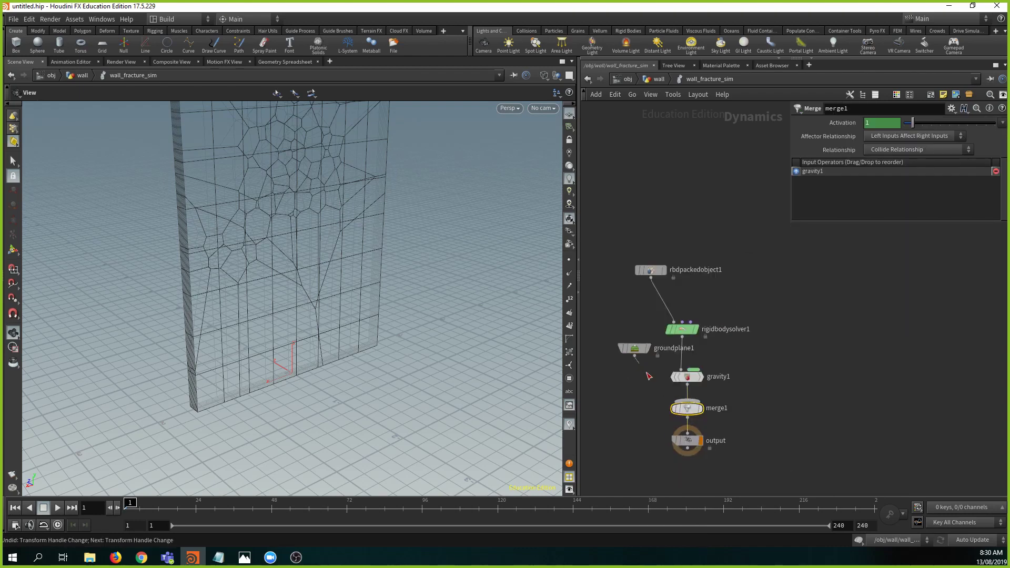
drag(648, 376, 686, 403)
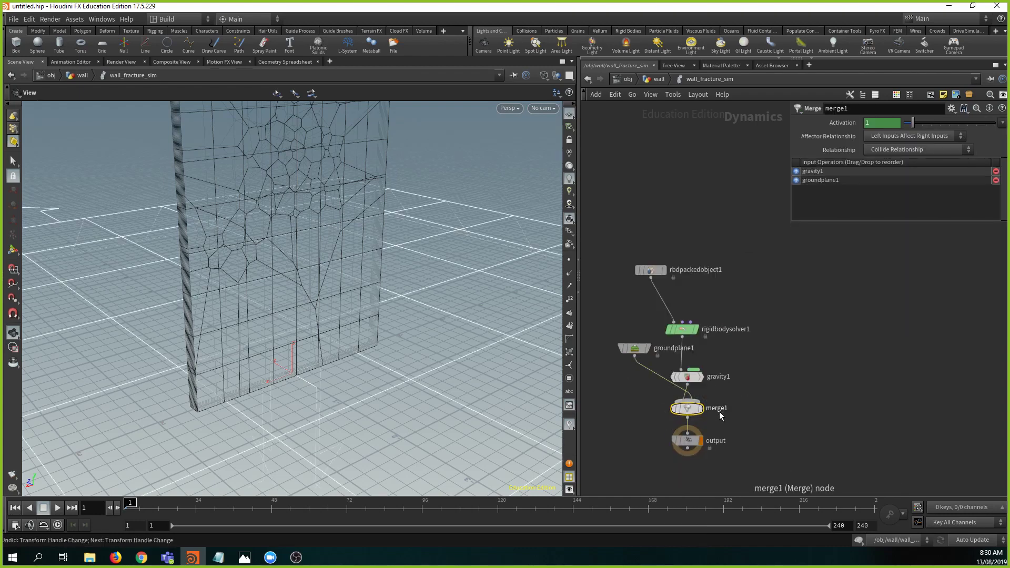
- Move the ground plane node slightly lower and reorder the Merge inputs so the ground plane comes before gravity, keeping Left Inputs Affect Right Inputs
scroll(696, 398, up, 5)
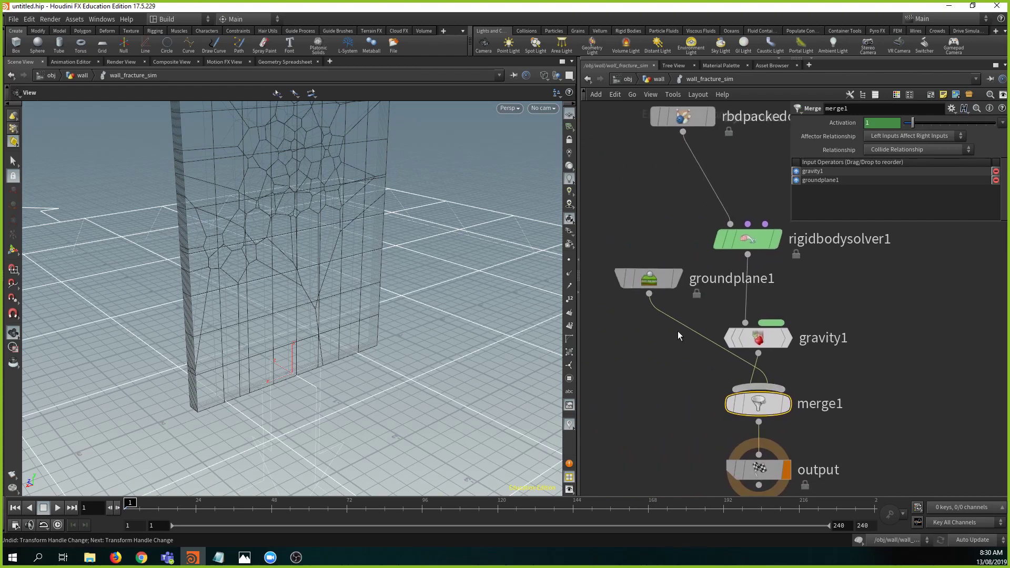
mouse_move(658, 282)
drag(655, 303, 654, 304)
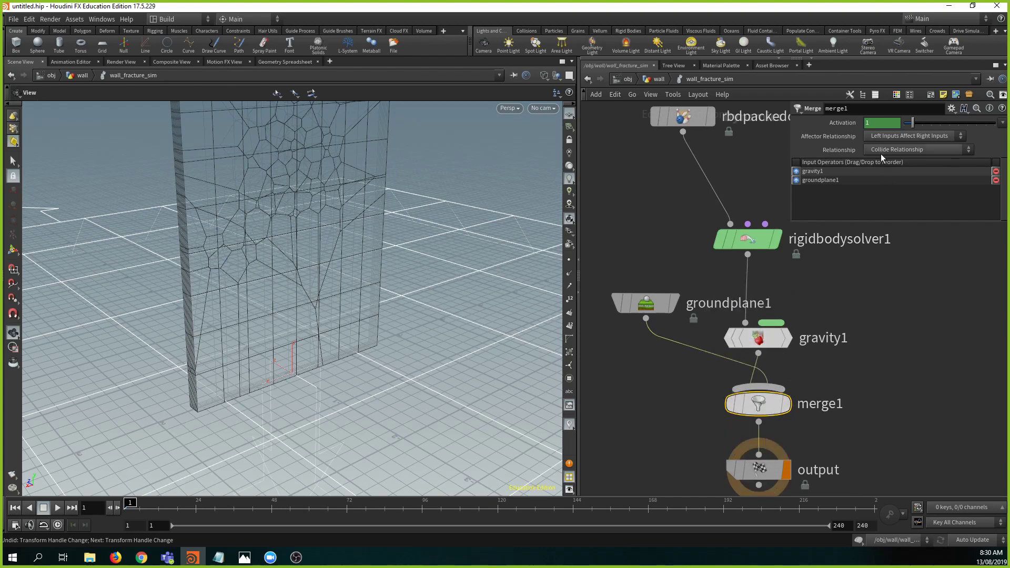
click(927, 136)
click(659, 385)
drag(818, 172, 816, 182)
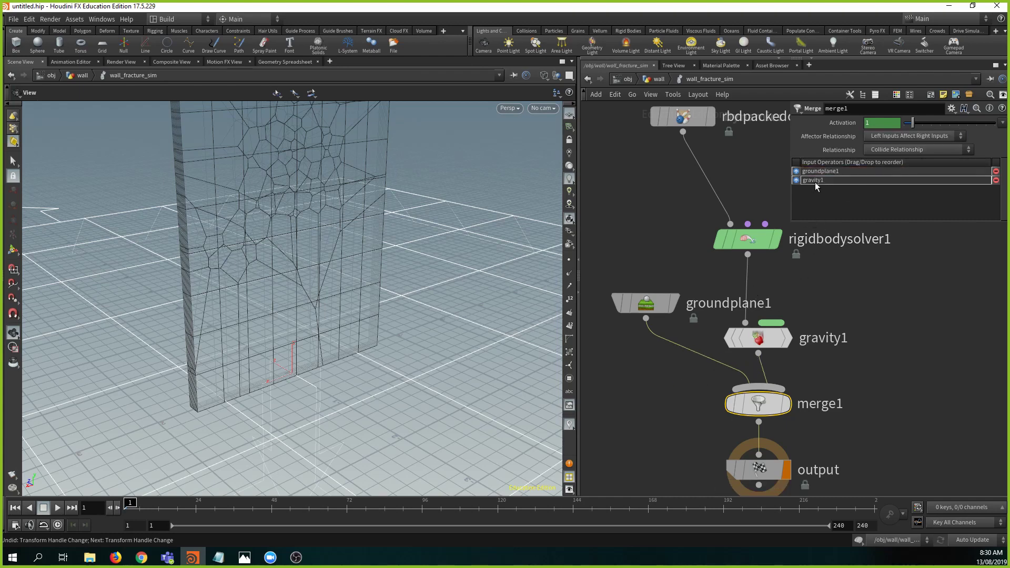
click(895, 135)
click(900, 168)
- Turn off the ground plane's proxy geometry display, play the wall collapse and return to frame 1
click(642, 303)
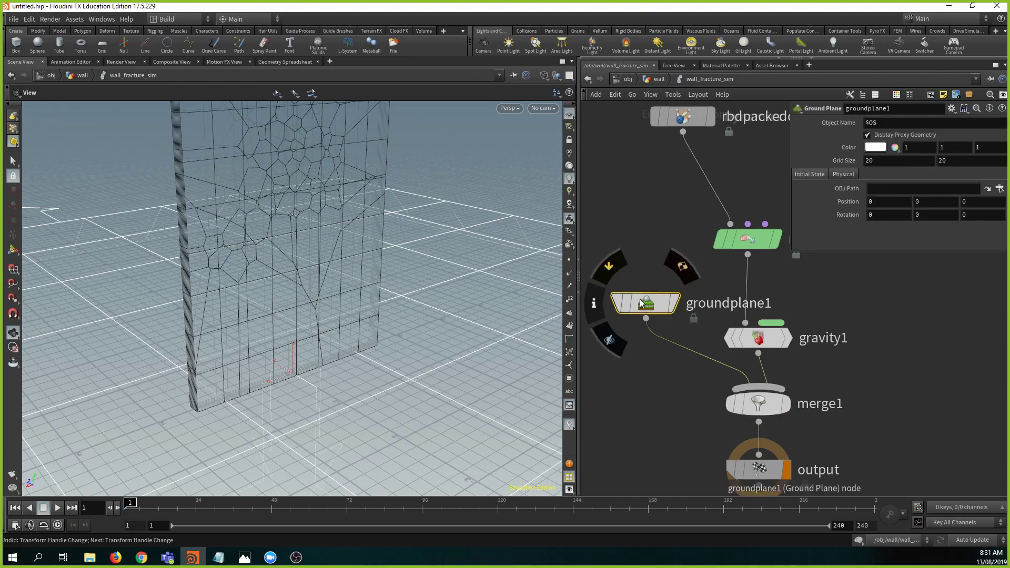
click(868, 135)
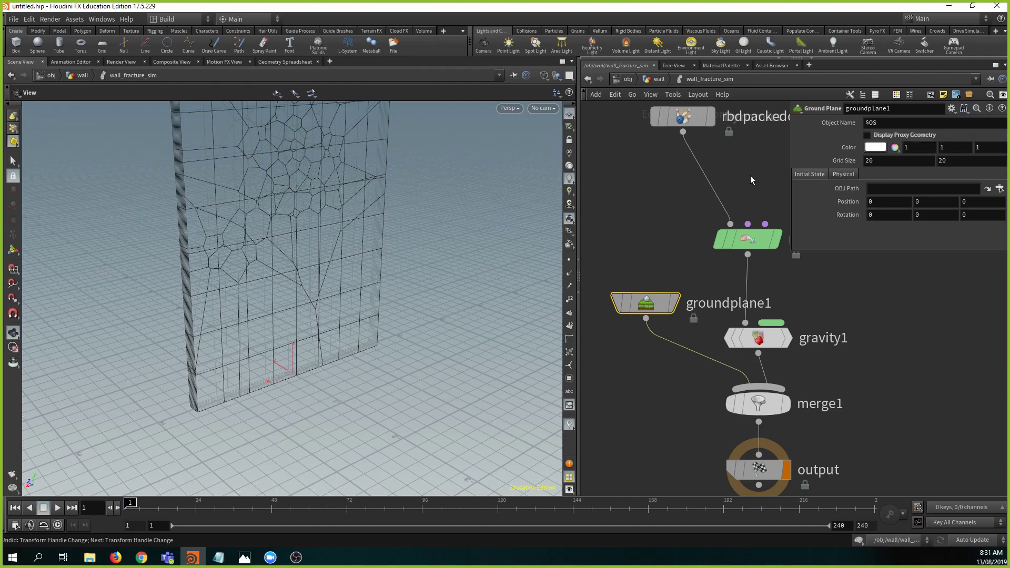
click(58, 508)
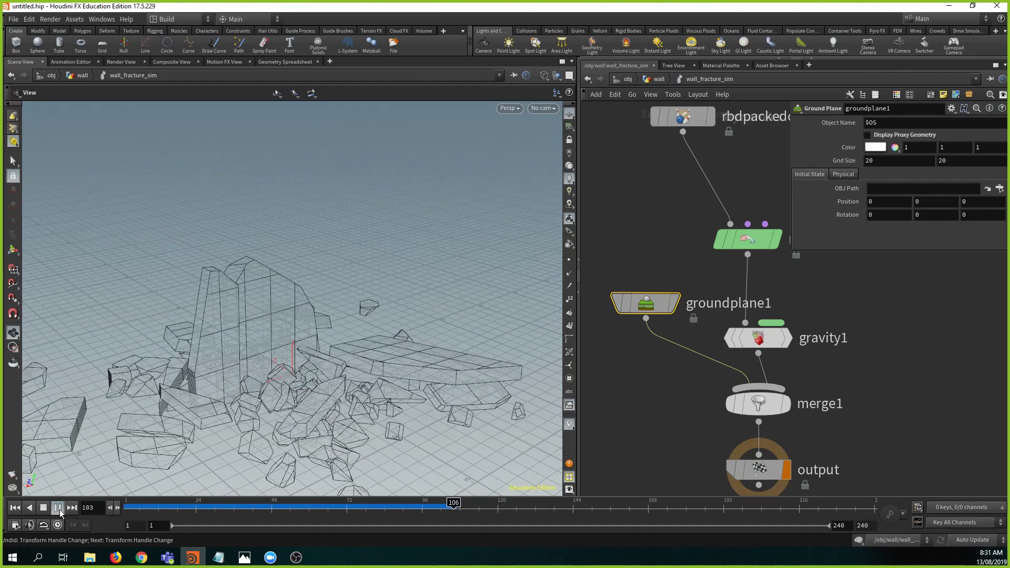
click(58, 508)
click(18, 509)
right_drag(370, 331, 273, 322)
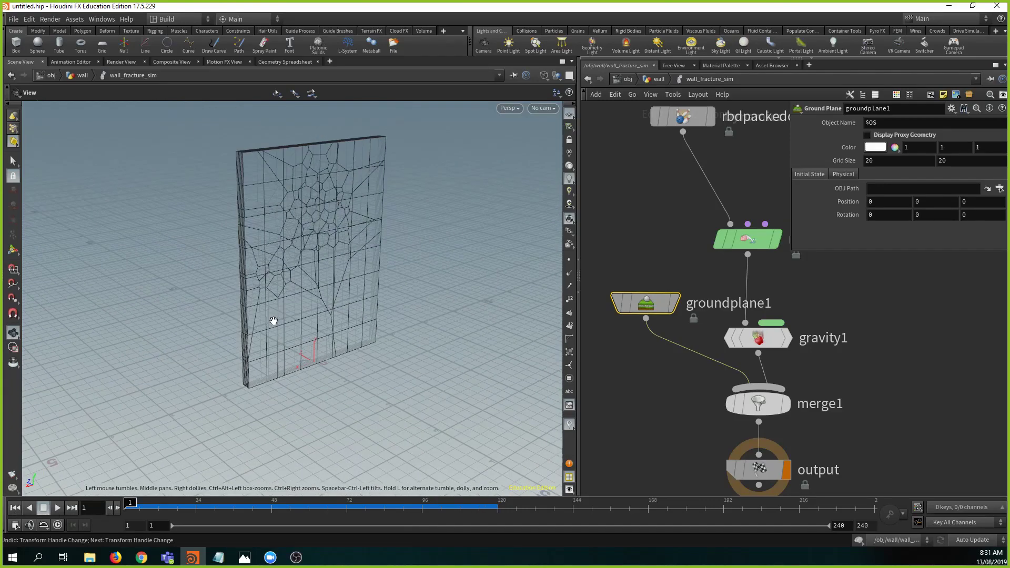
middle_drag(273, 323, 298, 341)
drag(297, 341, 174, 251)
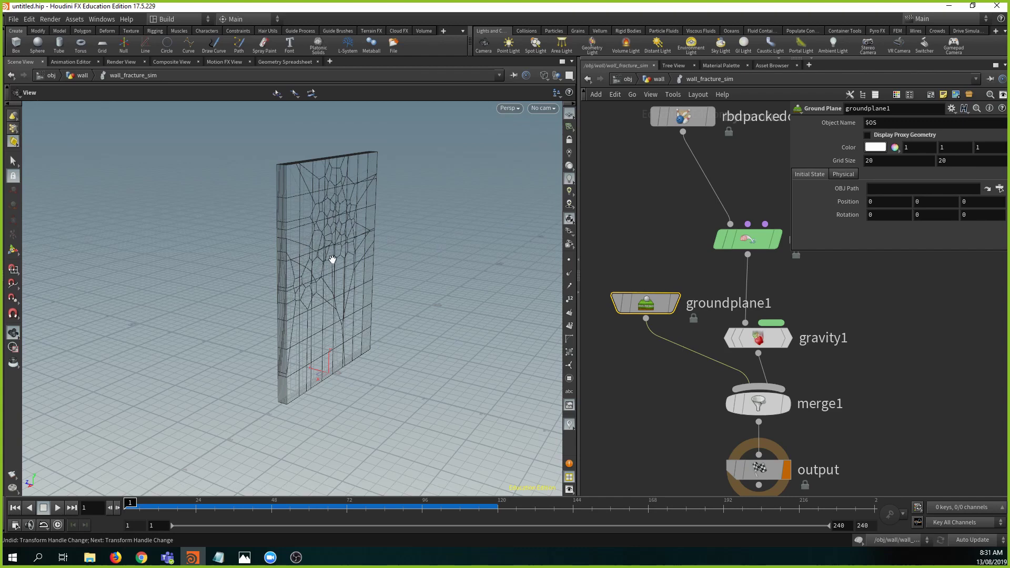
- Go up from the DOP network to the wall's geometry network and examine the fracture pattern up close
scroll(715, 315, down, 3)
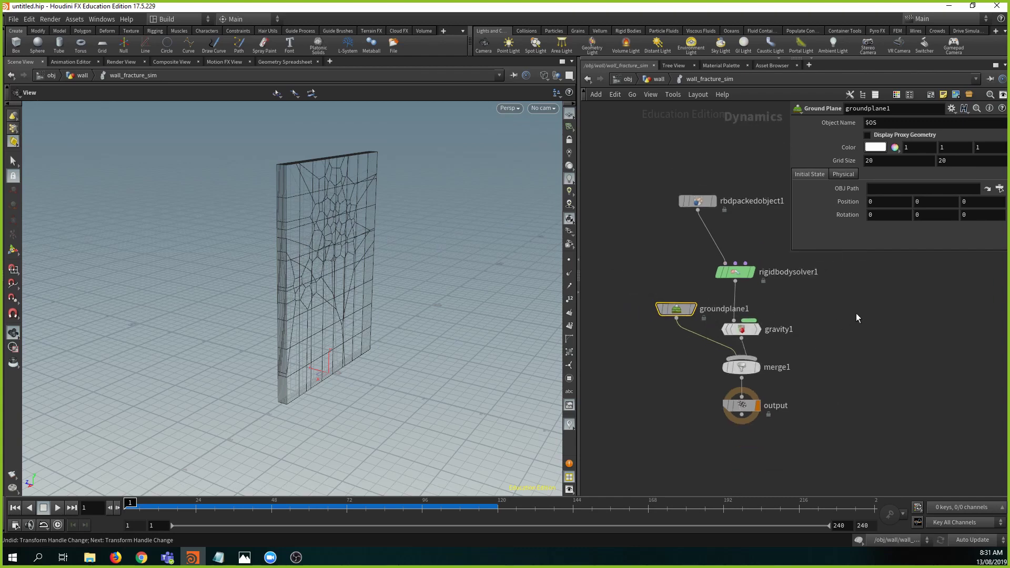
middle_drag(835, 302, 816, 327)
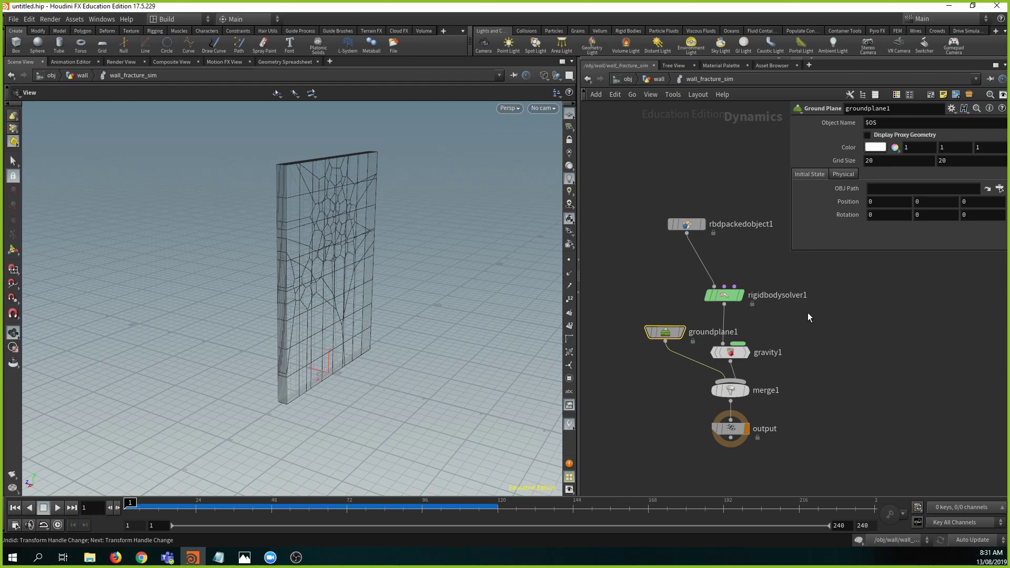
key(u)
drag(361, 223, 289, 210)
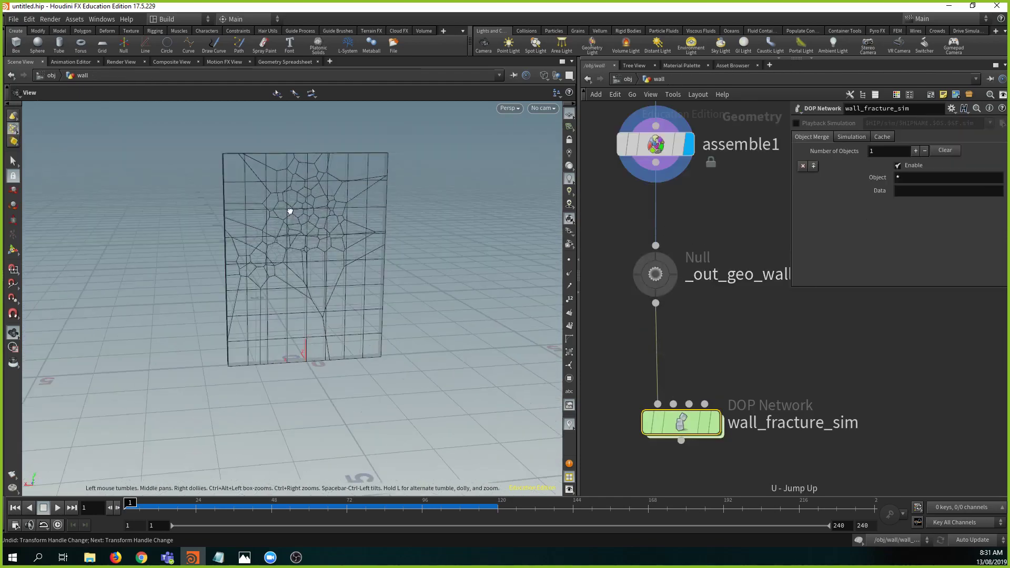
right_drag(289, 210, 433, 234)
drag(327, 234, 245, 210)
right_drag(246, 210, 344, 223)
middle_drag(369, 229, 326, 237)
scroll(737, 331, down, 4)
middle_drag(773, 339, 733, 366)
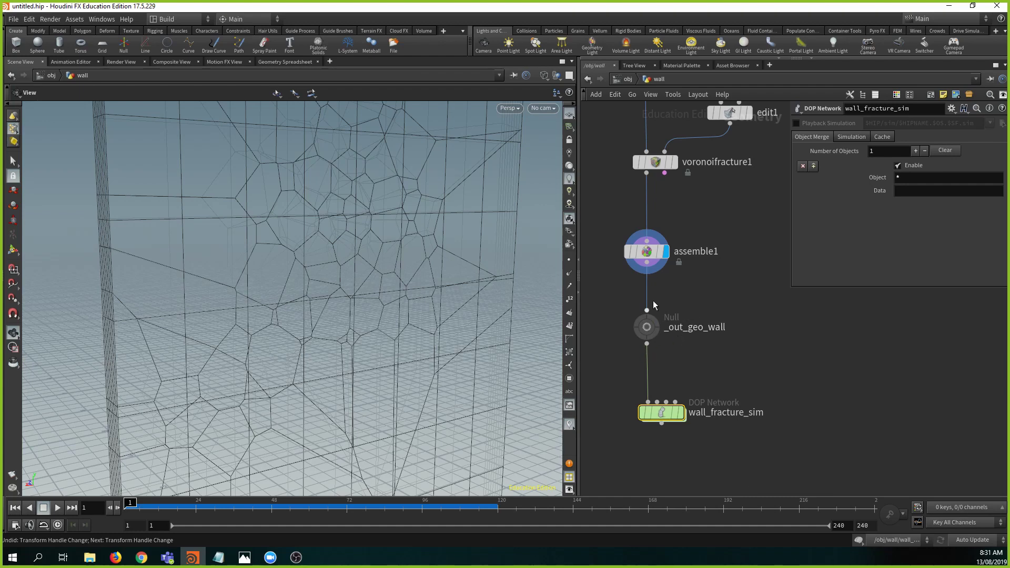
- Add a Connect Adjacent Pieces node wired from the assemble node's output, beside the null node
click(650, 266)
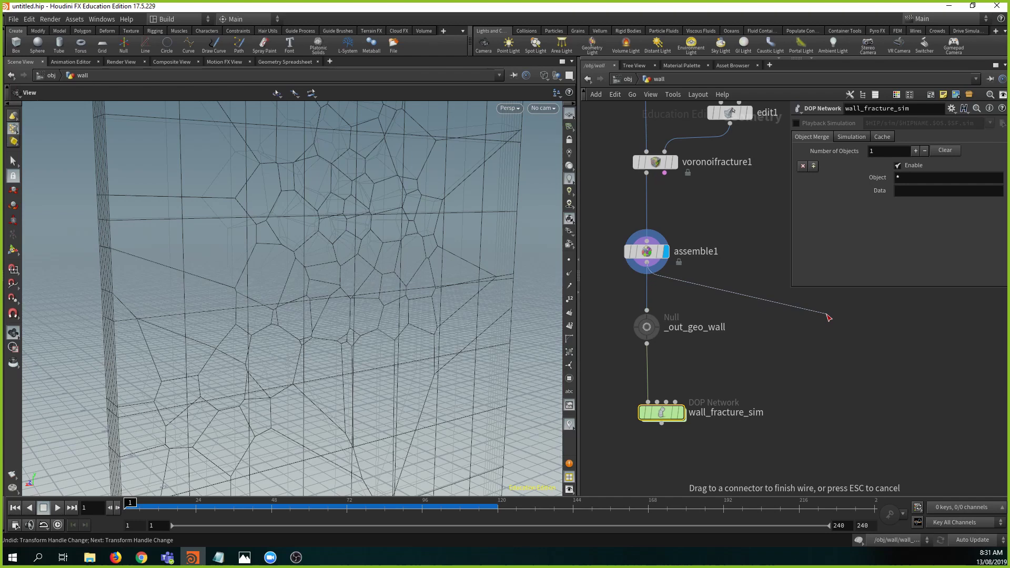
drag(827, 317, 827, 319)
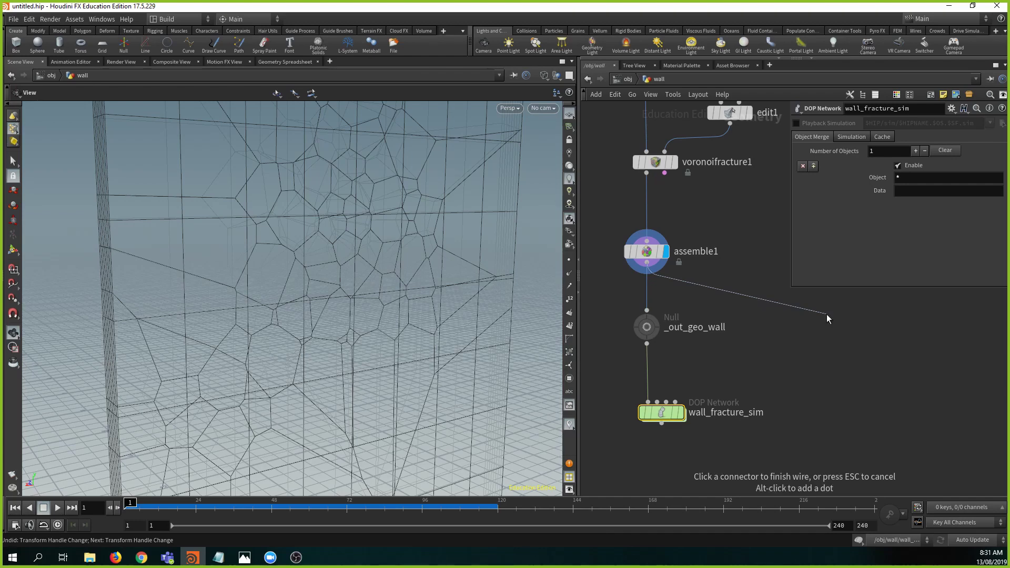
key(Tab)
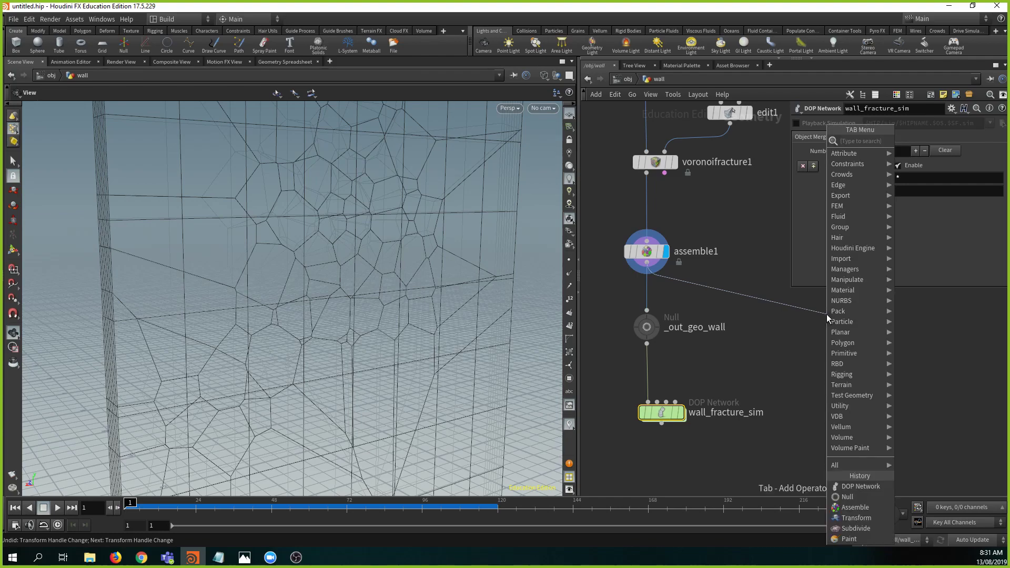
text(connec)
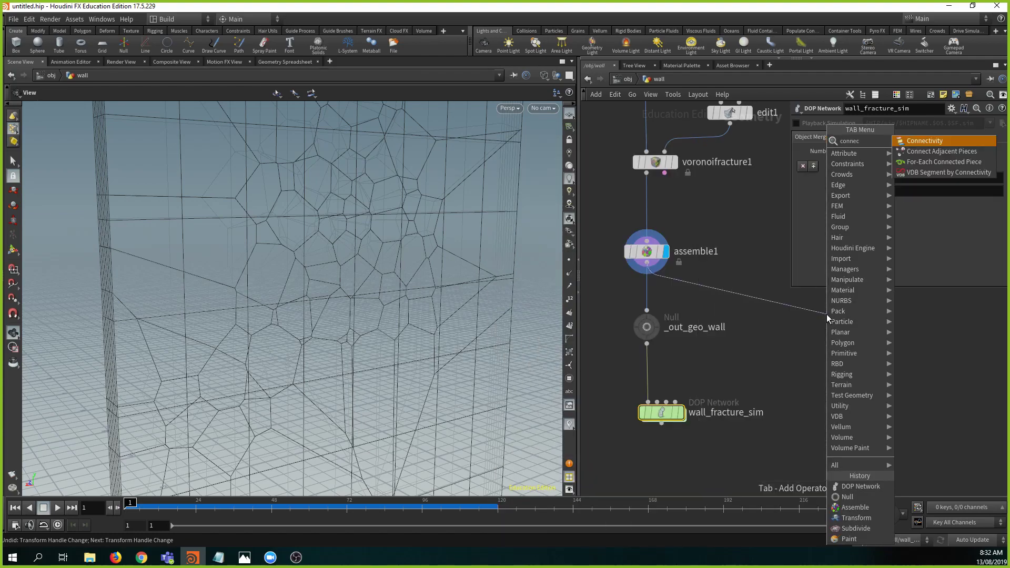
key(Down)
key(Return)
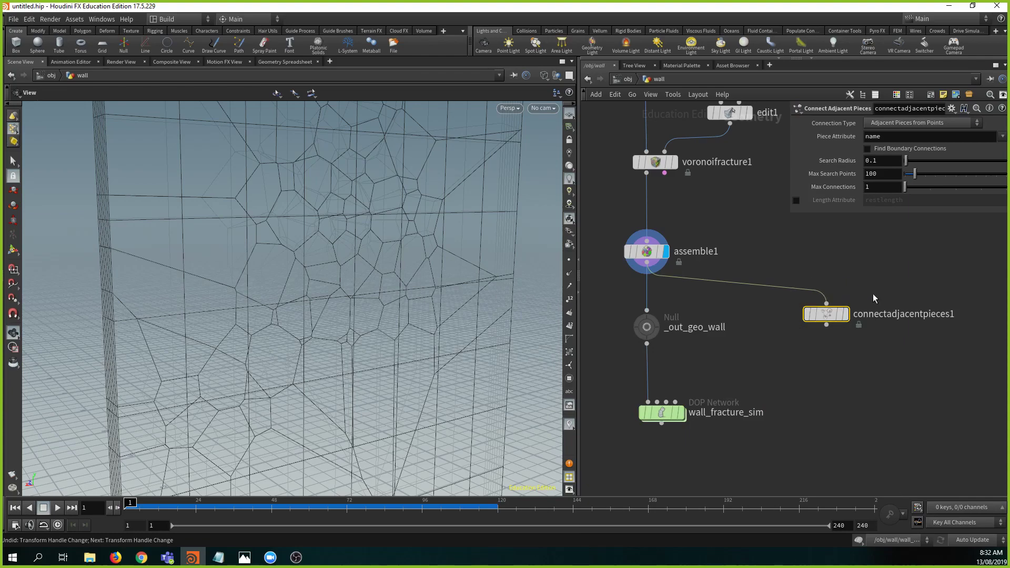
- Display the Connect Adjacent Pieces result and show the assembled wall as a template behind it
click(844, 314)
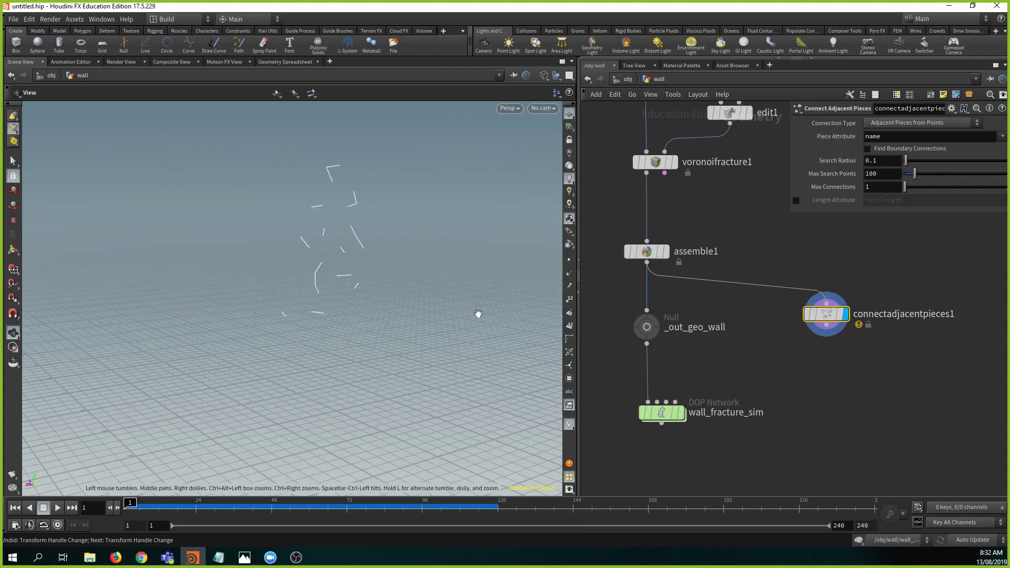
drag(399, 297, 295, 287)
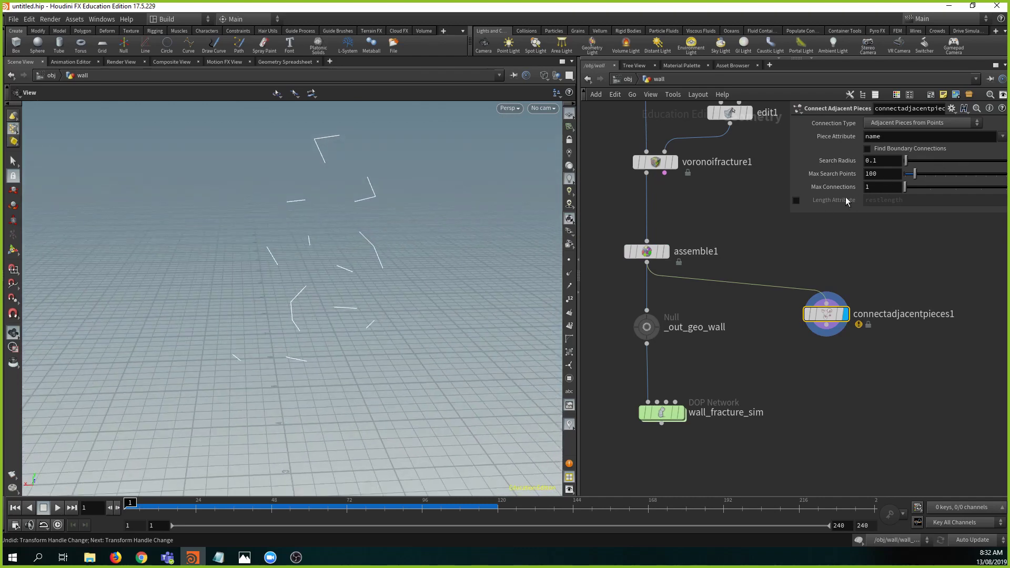
mouse_move(646, 256)
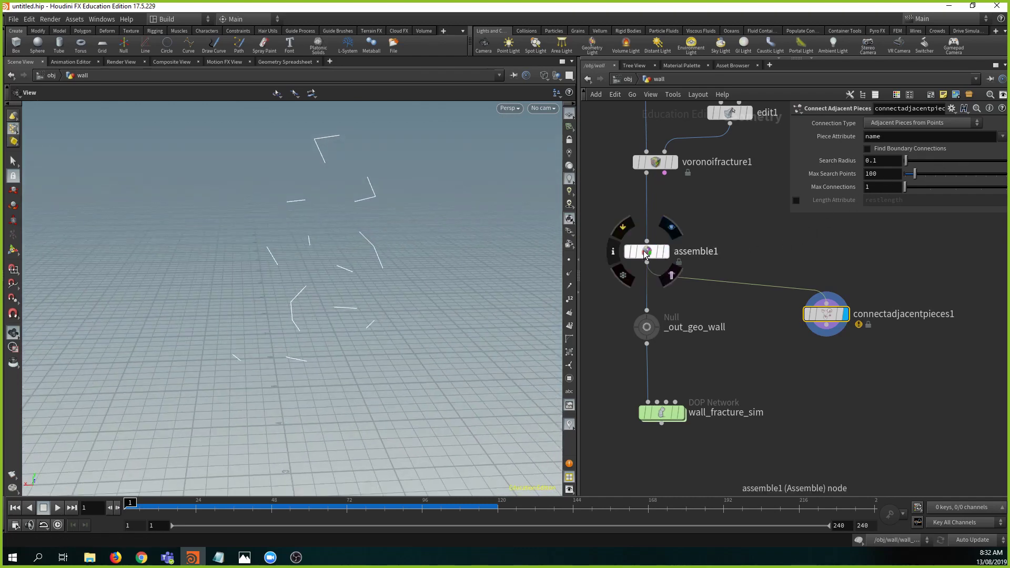
click(671, 278)
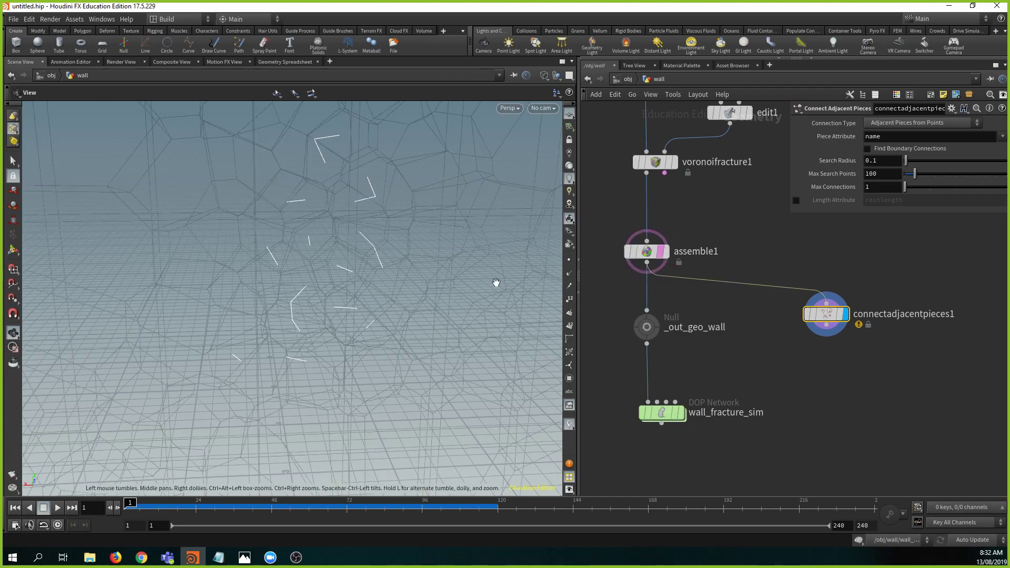
drag(492, 282, 383, 249)
scroll(427, 256, down, 3)
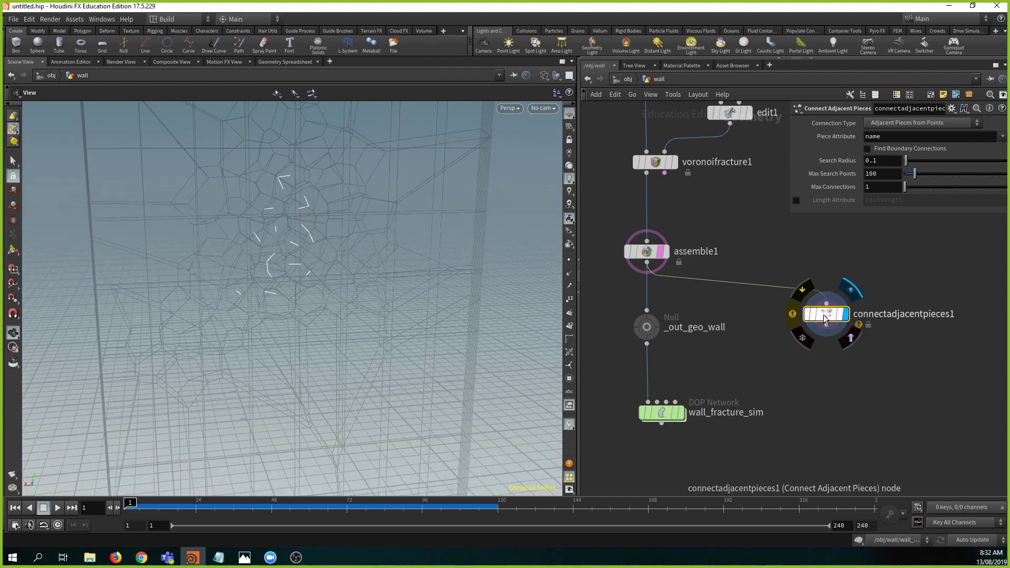
- Set the Connect Adjacent Pieces search radius to 2.9 and examine the connection lines between the pieces
drag(907, 164, 935, 167)
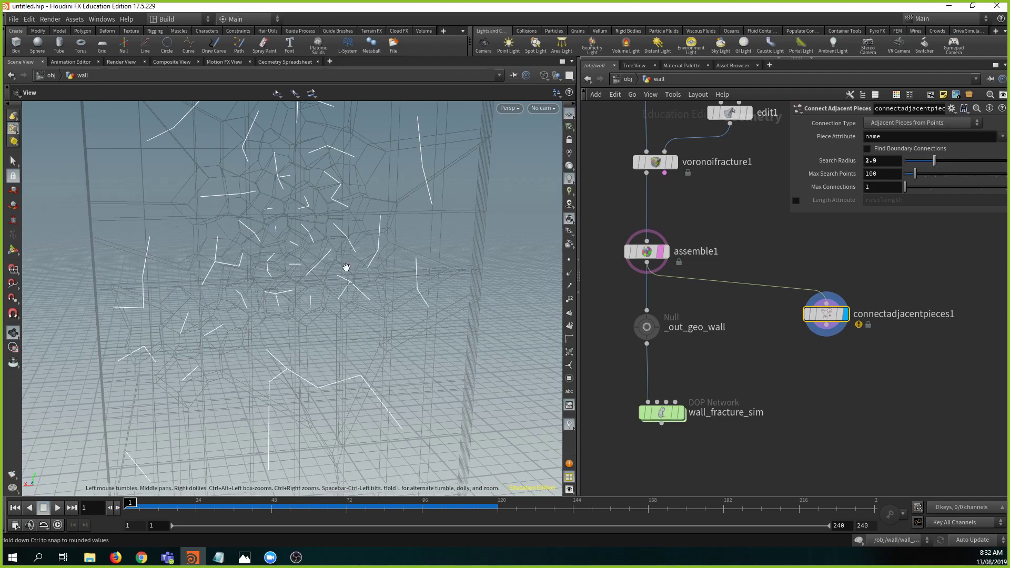
drag(345, 268, 302, 250)
right_drag(302, 251, 340, 311)
drag(339, 311, 302, 279)
right_drag(302, 279, 392, 270)
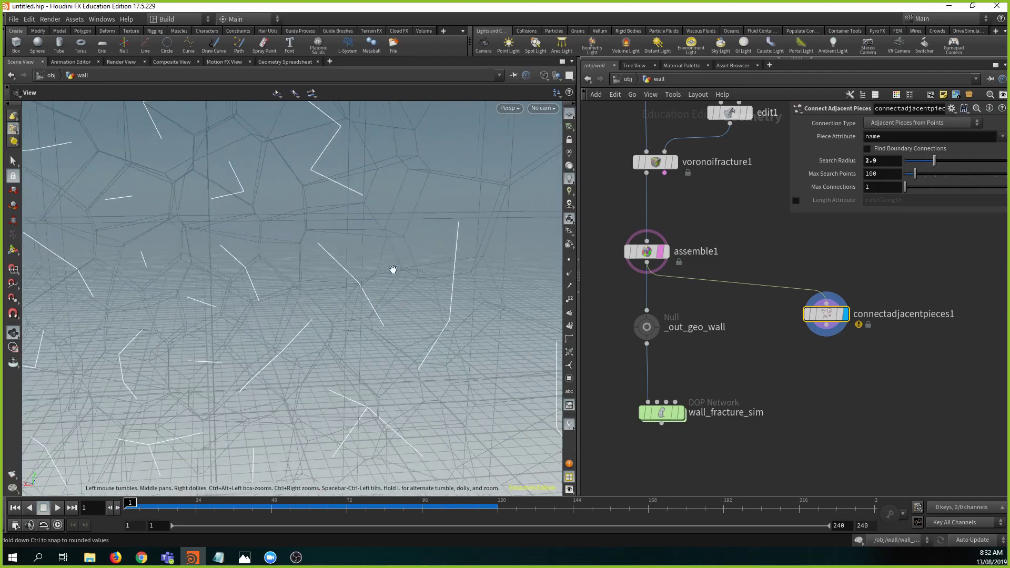
middle_drag(459, 262, 439, 318)
drag(439, 317, 401, 307)
drag(311, 258, 323, 252)
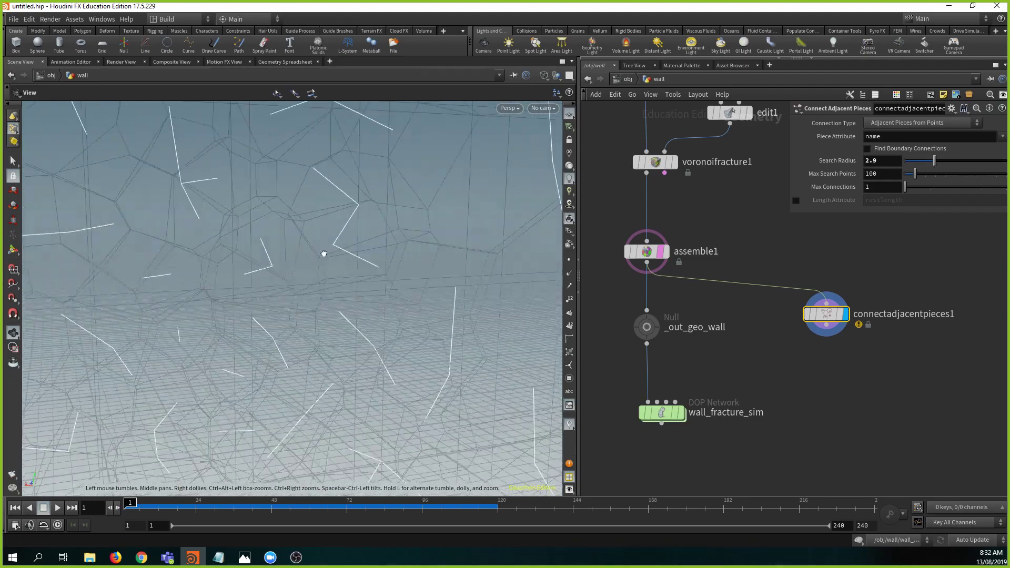
right_drag(322, 253, 253, 238)
drag(253, 239, 276, 273)
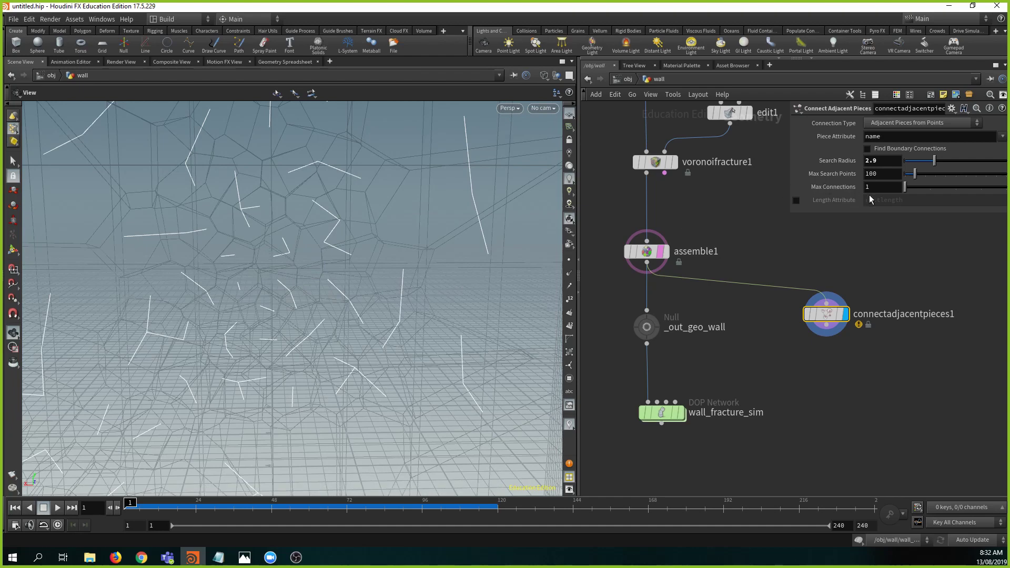
- Set Max Connections to 5 and Search Radius to 6.63 on the Connect Adjacent Pieces node
drag(908, 191, 981, 192)
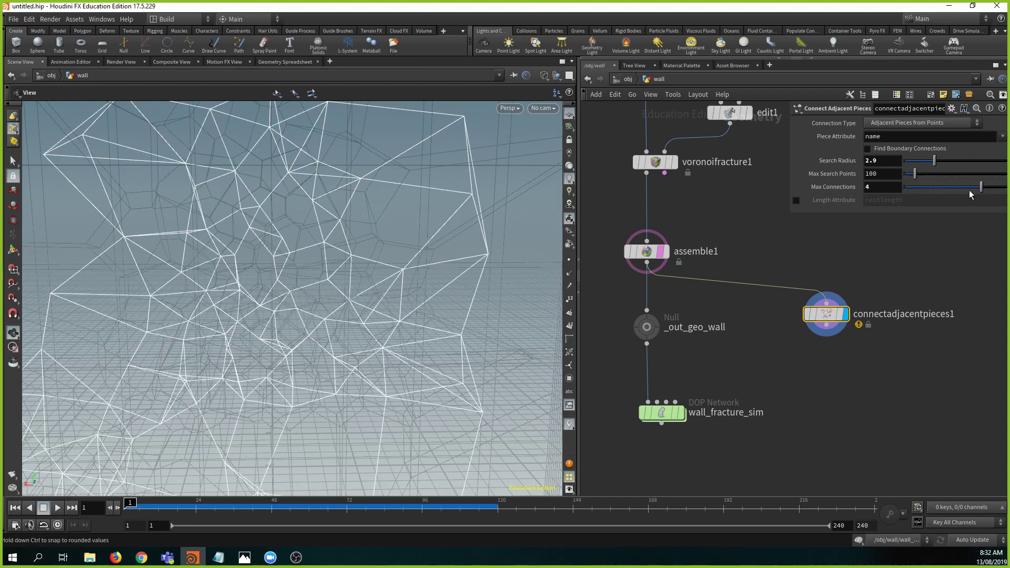
right_drag(442, 299, 242, 273)
drag(274, 286, 310, 279)
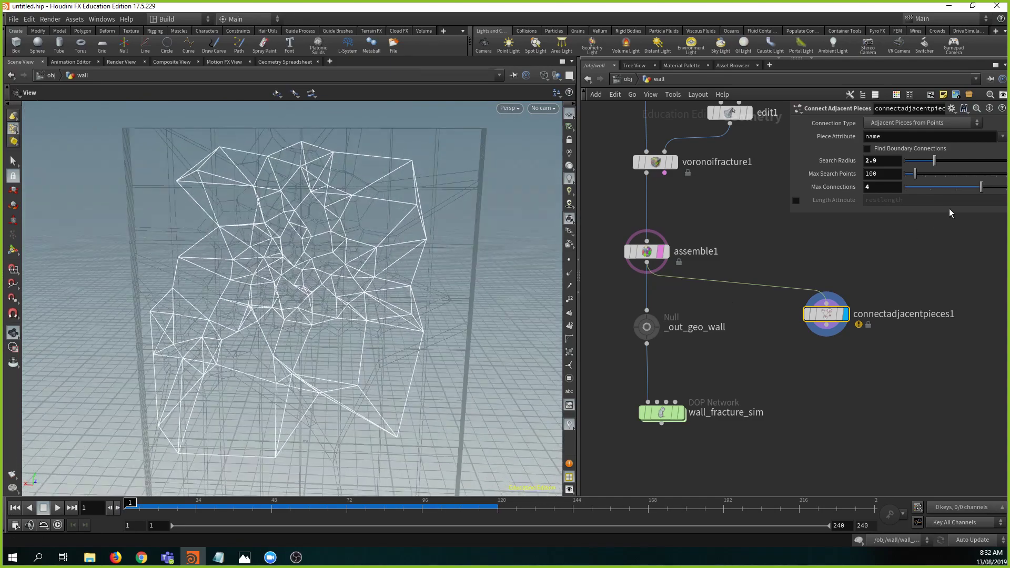
drag(982, 193, 1001, 193)
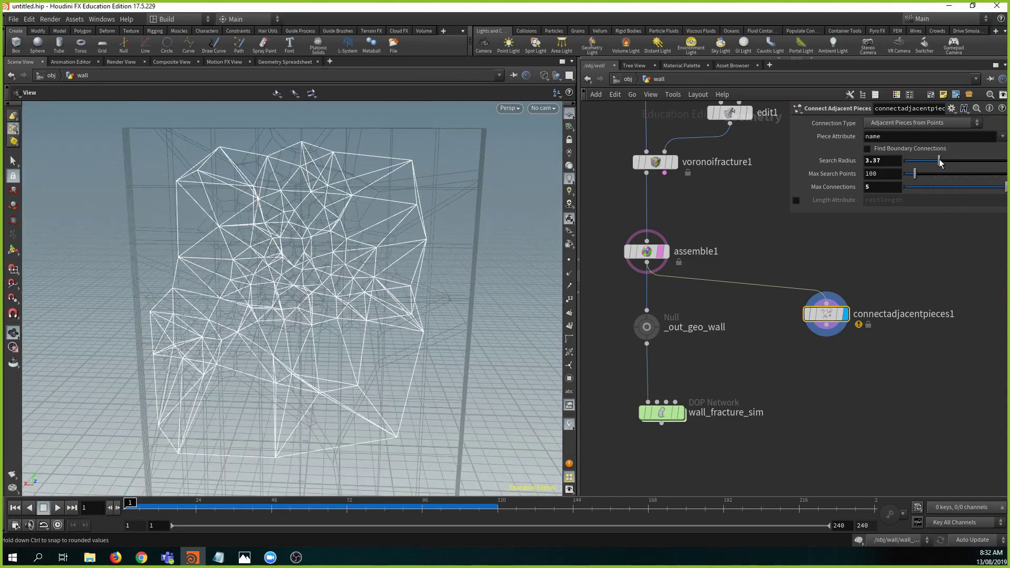
drag(939, 160, 967, 160)
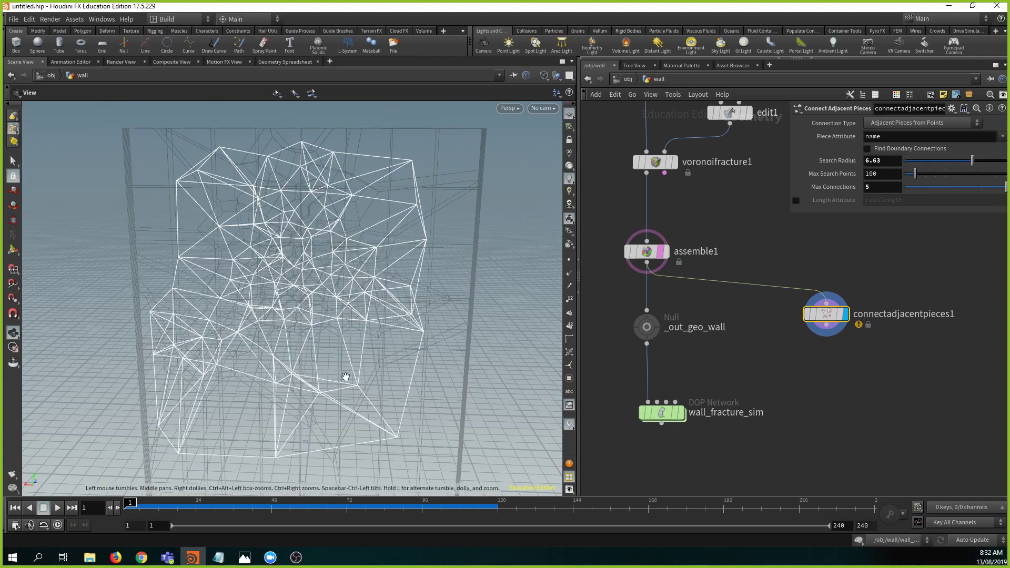
drag(345, 377, 354, 345)
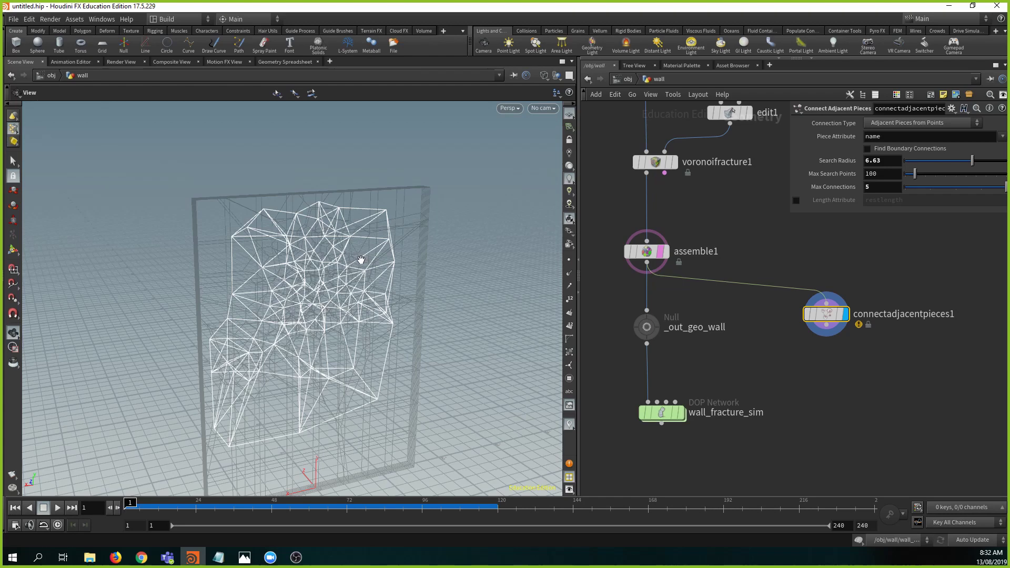
- Inspect the Connect Adjacent Pieces node's information, including its warning and point attributes
middle_drag(908, 263, 872, 259)
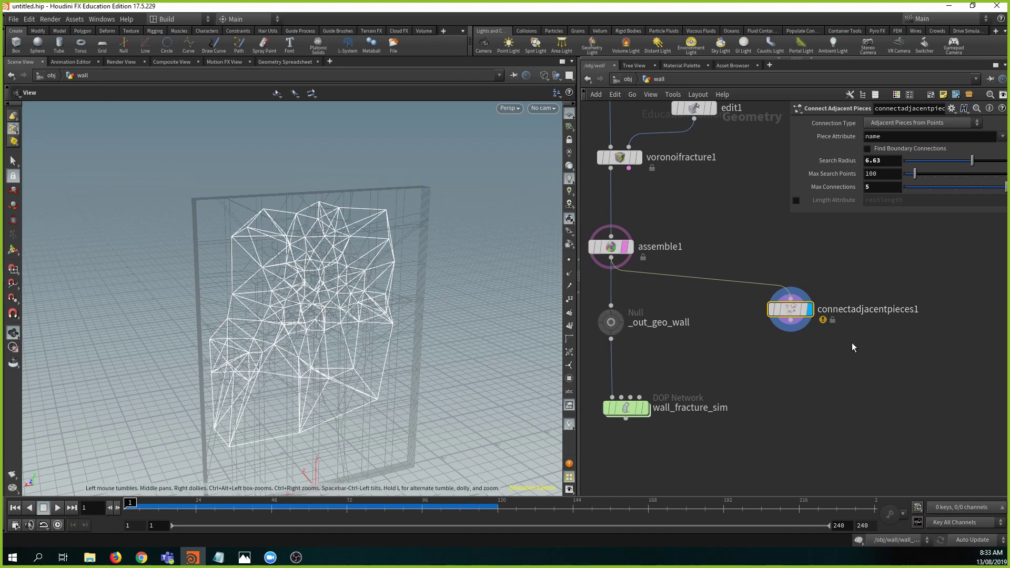
middle_click(794, 313)
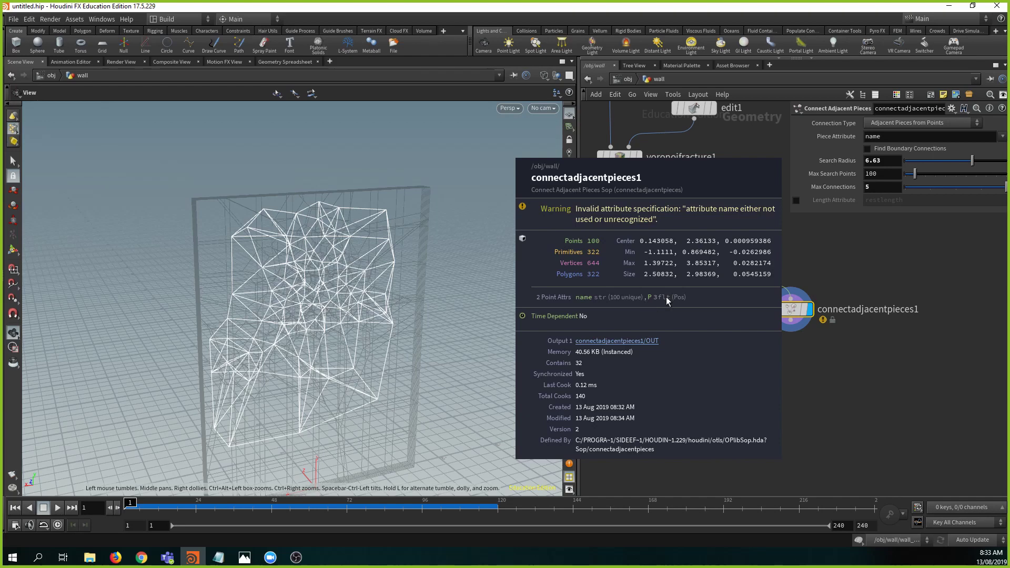
middle_drag(666, 297, 667, 298)
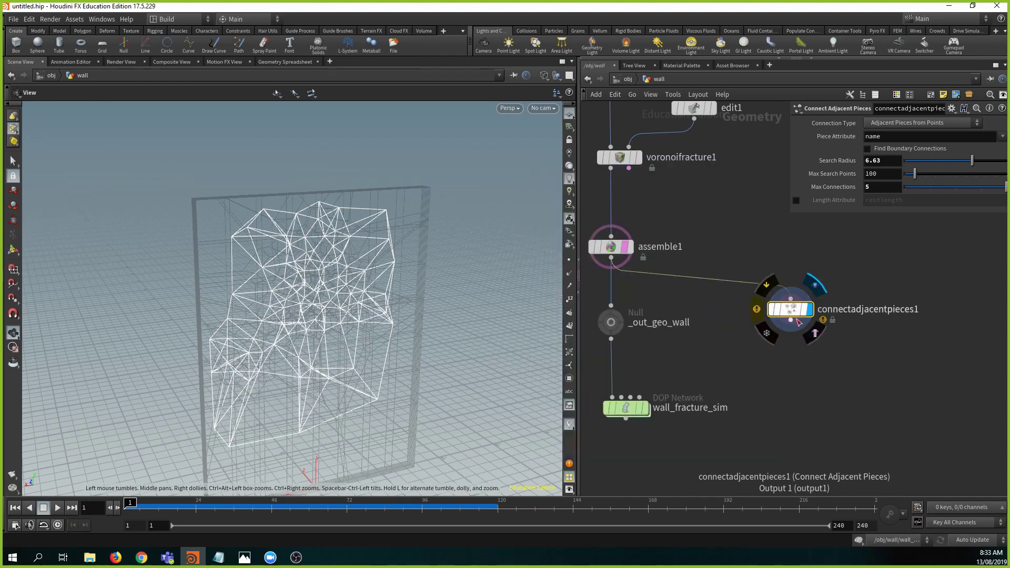
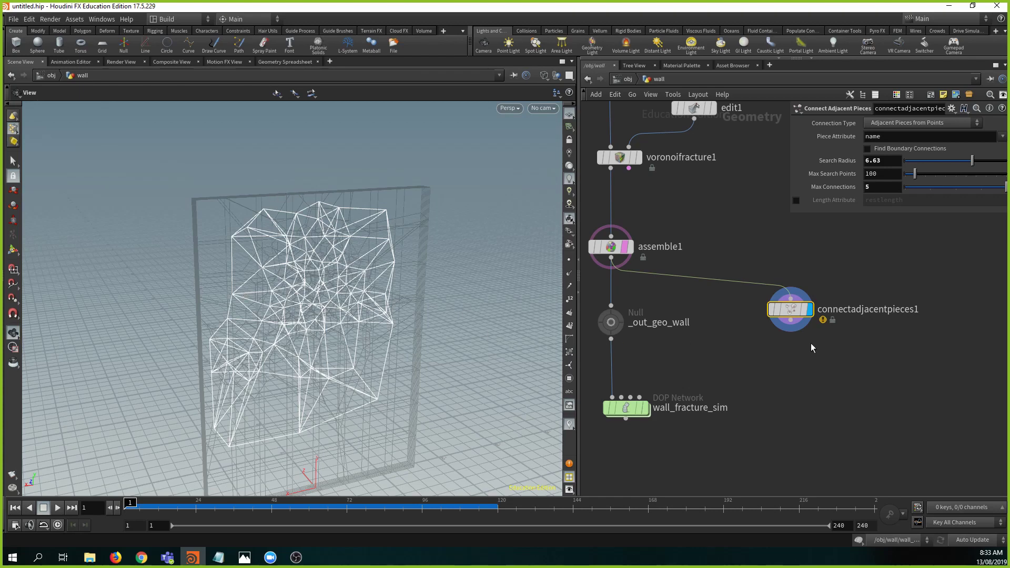
- Add an Attribute Create node wired from the Connect Adjacent Pieces output
click(791, 322)
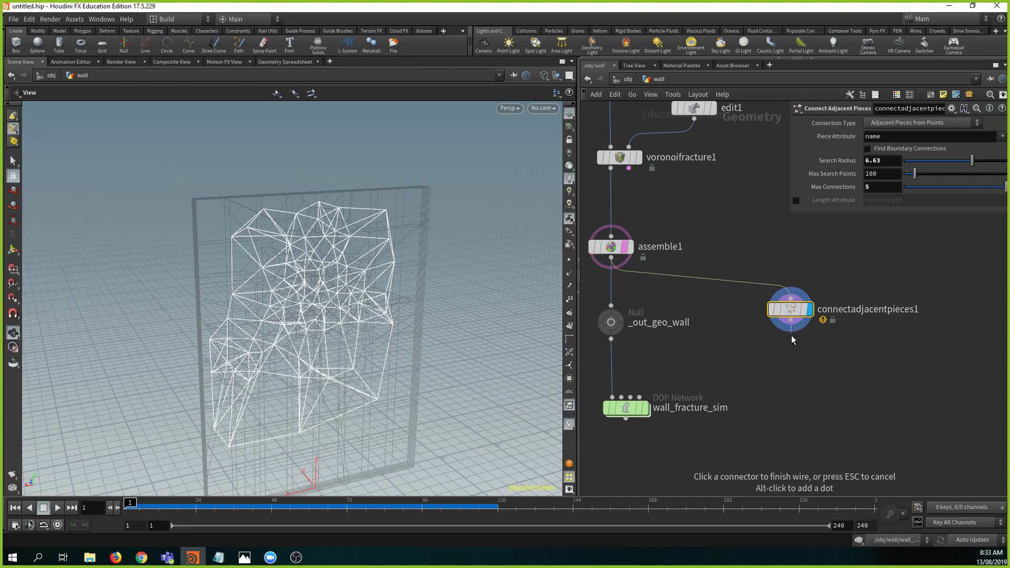
key(Tab)
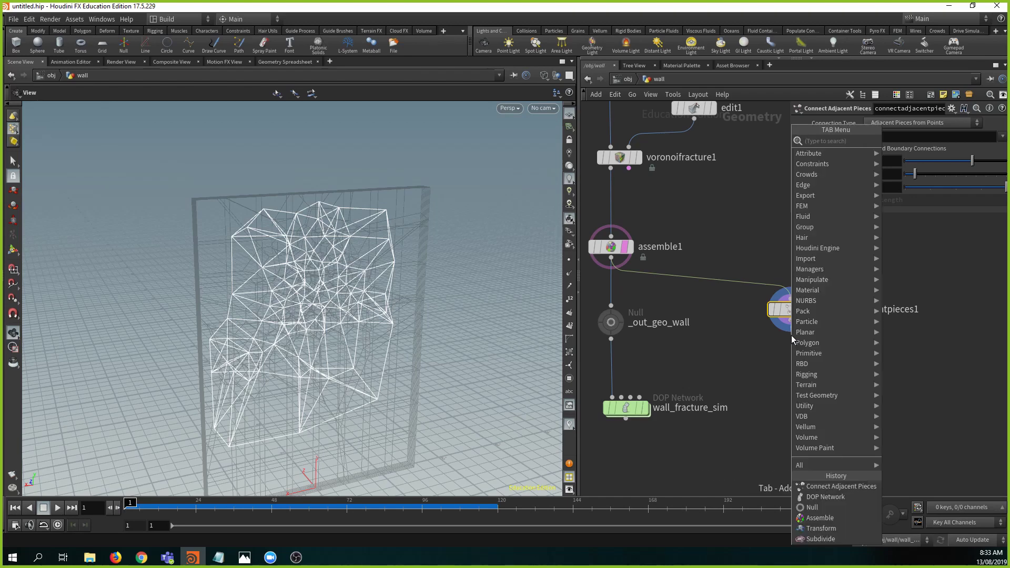
text(crea)
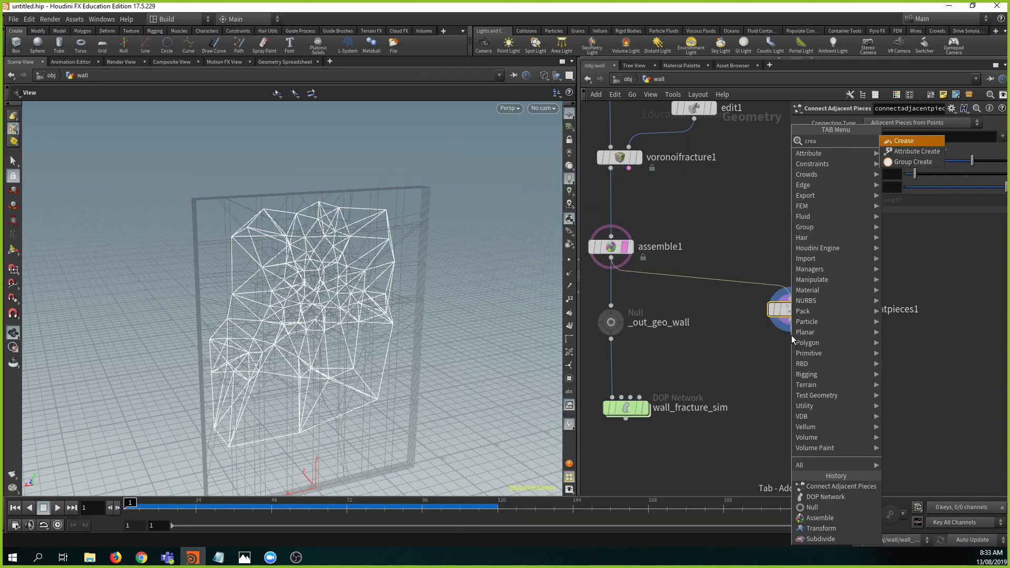
key(Down)
key(Return)
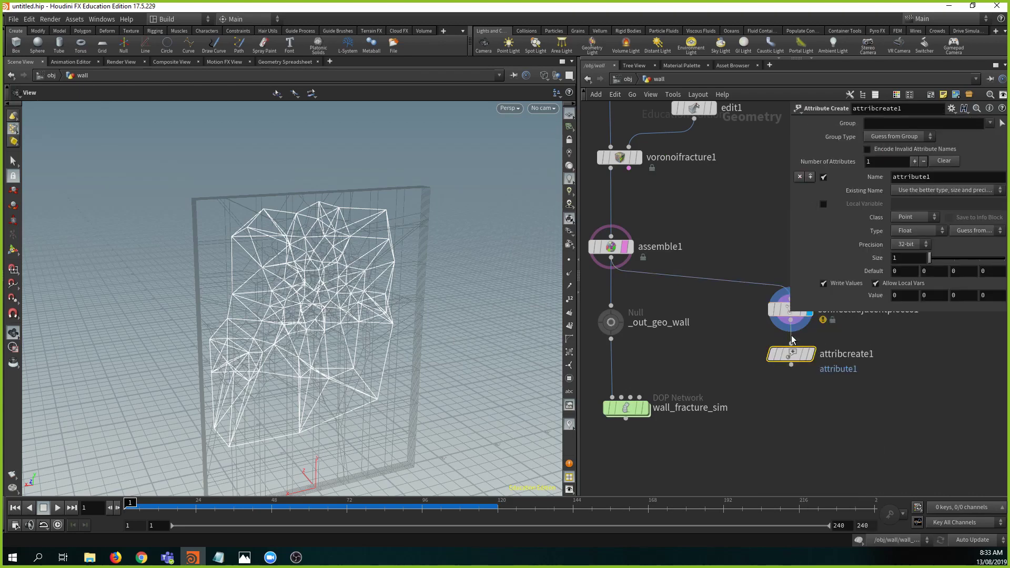
- Name the Attribute Create node's attribute constraint_name
middle_drag(826, 405, 807, 440)
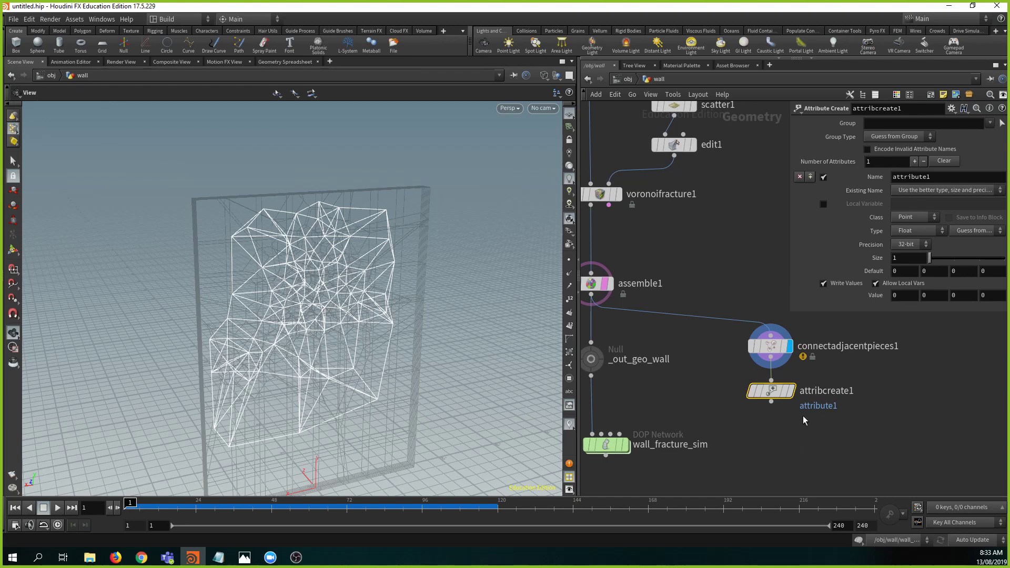
drag(946, 179, 241, 162)
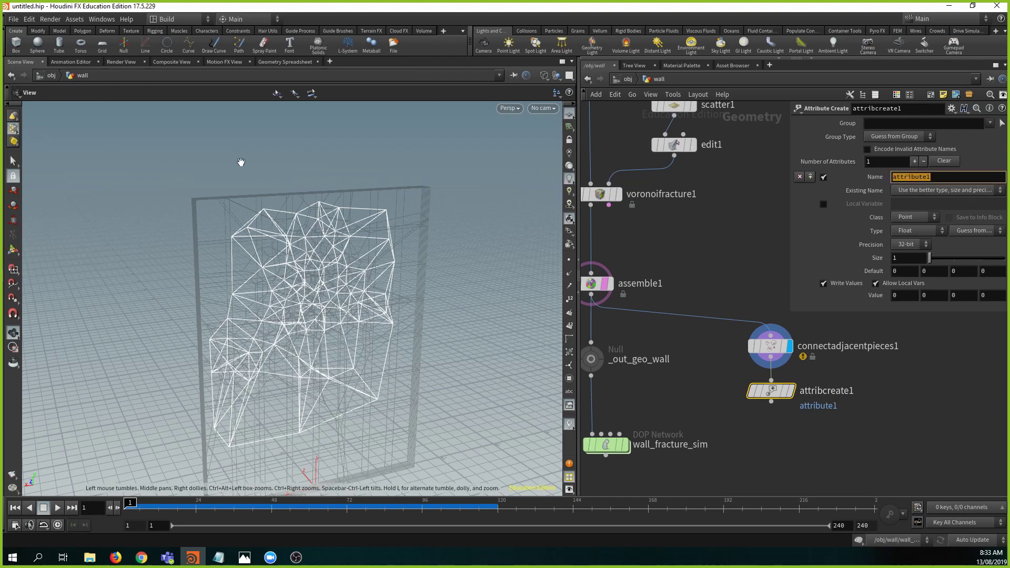
text(constraint_name)
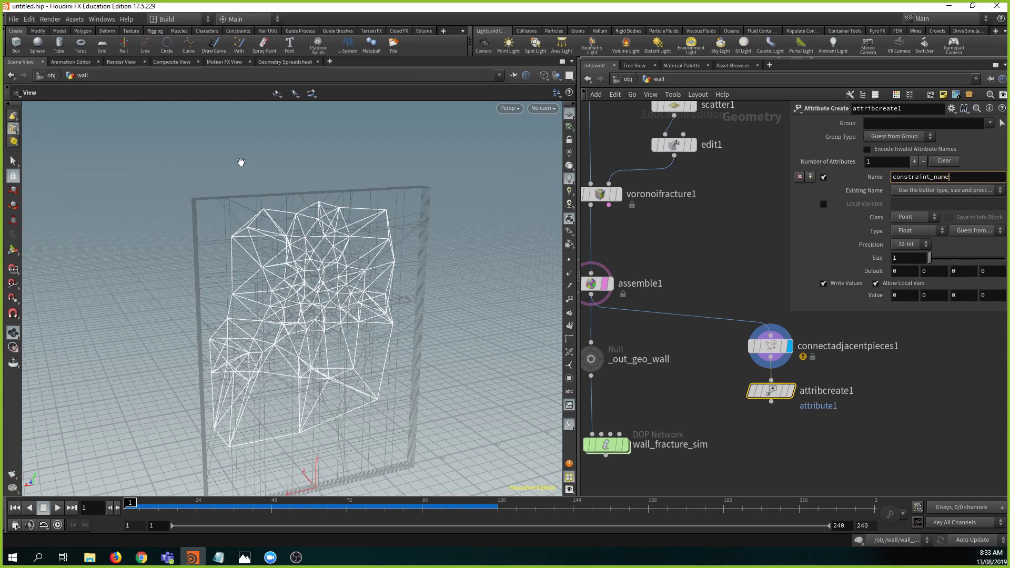
key(Return)
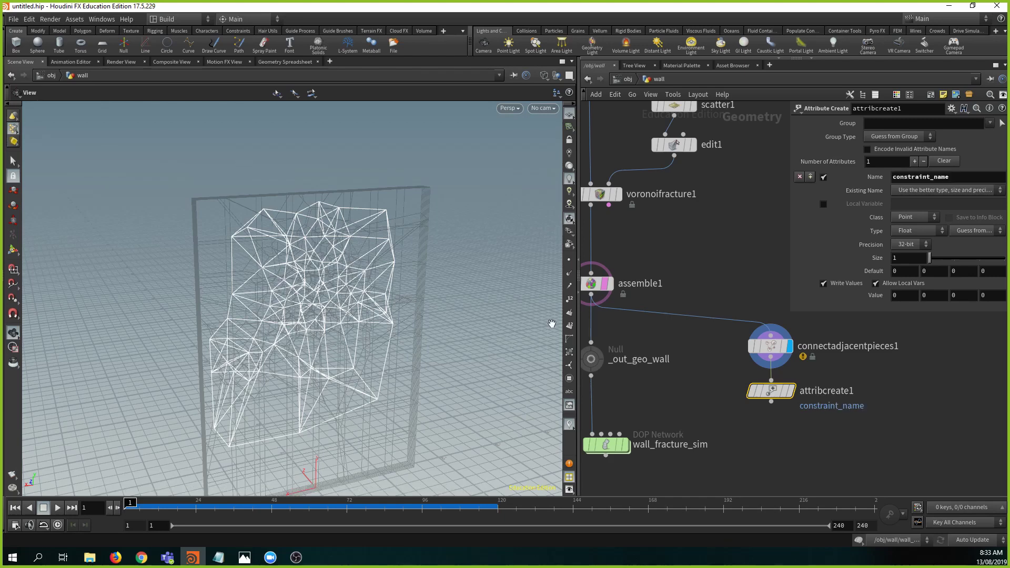
- Go inside the wall_fracture_sim DOP network and bring its simulation nodes into view
middle_drag(648, 383, 687, 314)
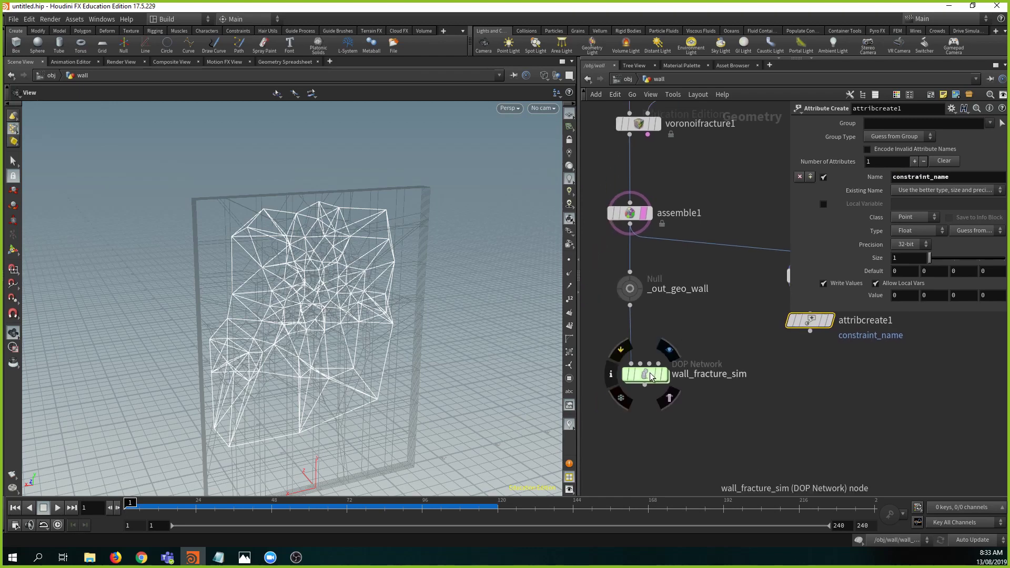
double_click(650, 374)
middle_drag(830, 333, 804, 362)
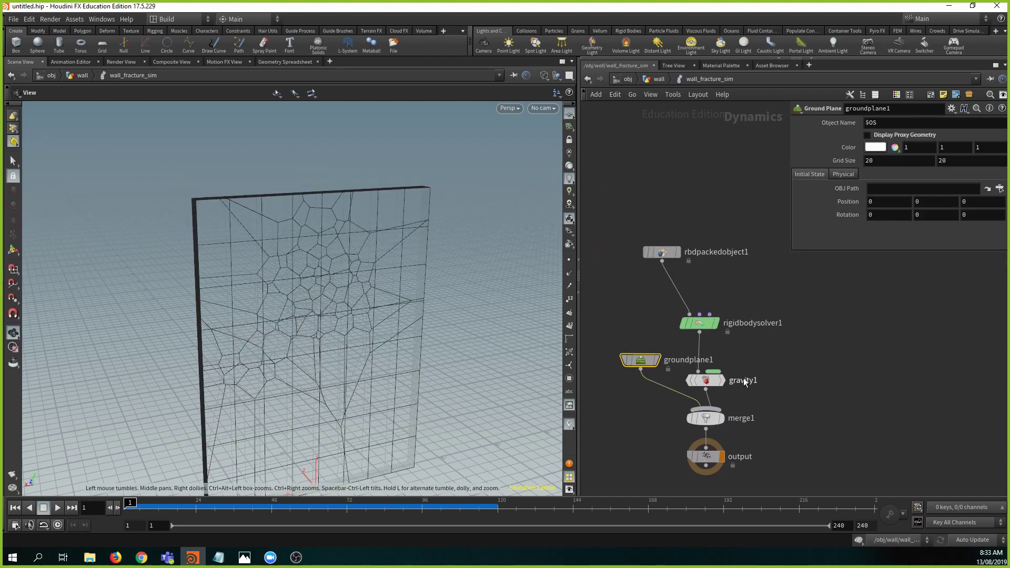
- Shift the rigid body solver, ground plane, gravity, merge and packed object nodes upward to make room above the output node
drag(615, 294, 737, 449)
click(712, 420)
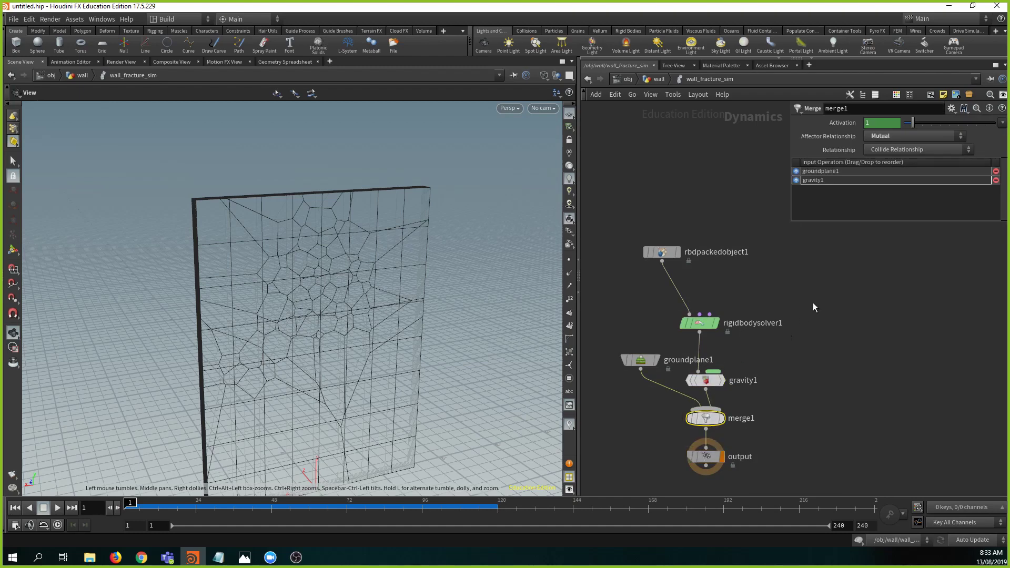
drag(814, 302, 626, 416)
drag(711, 419, 712, 390)
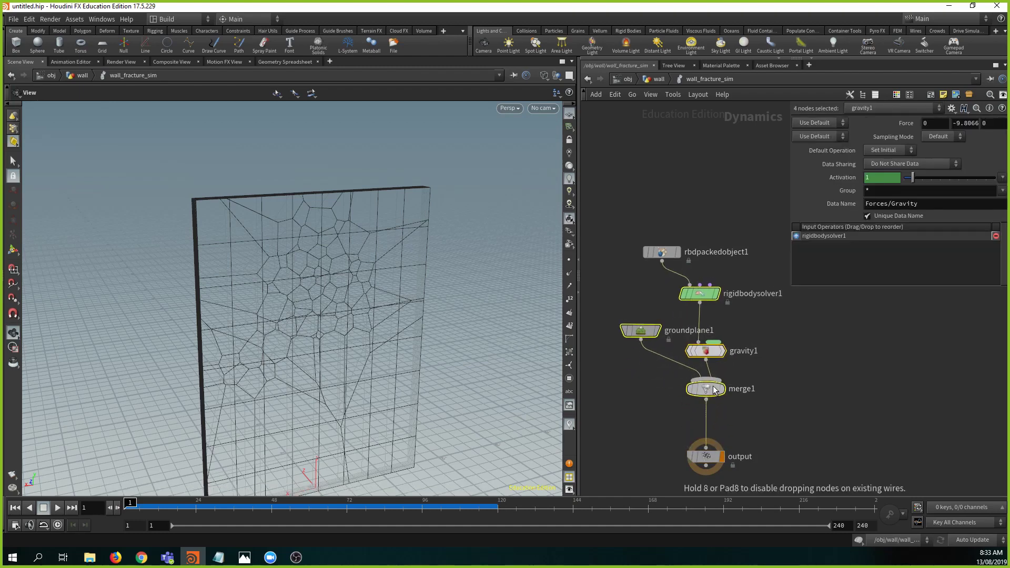
drag(675, 257, 655, 227)
click(769, 386)
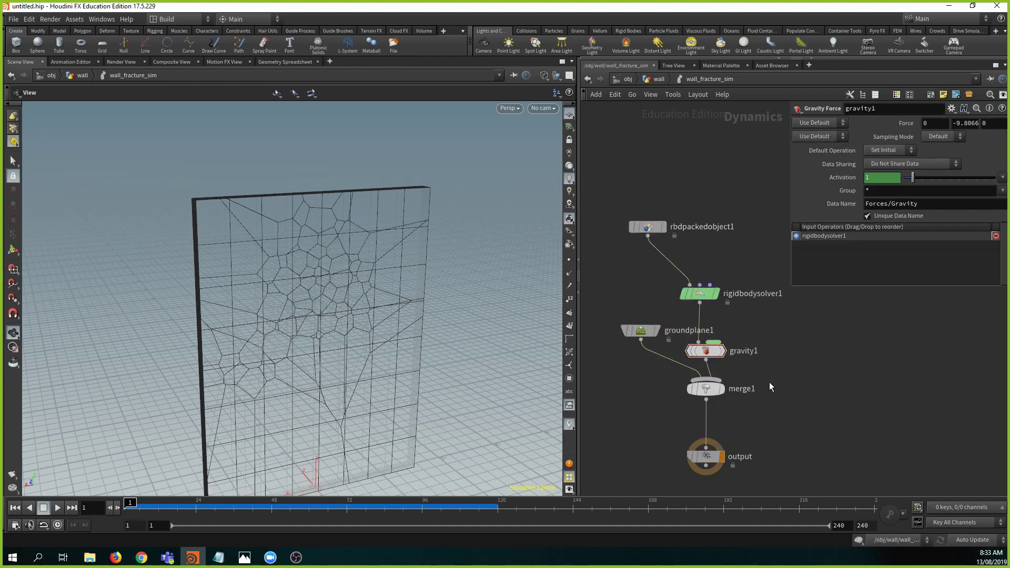
- Insert a Constraint Network node on the wire between merge1 and output
key(Tab)
text(constr)
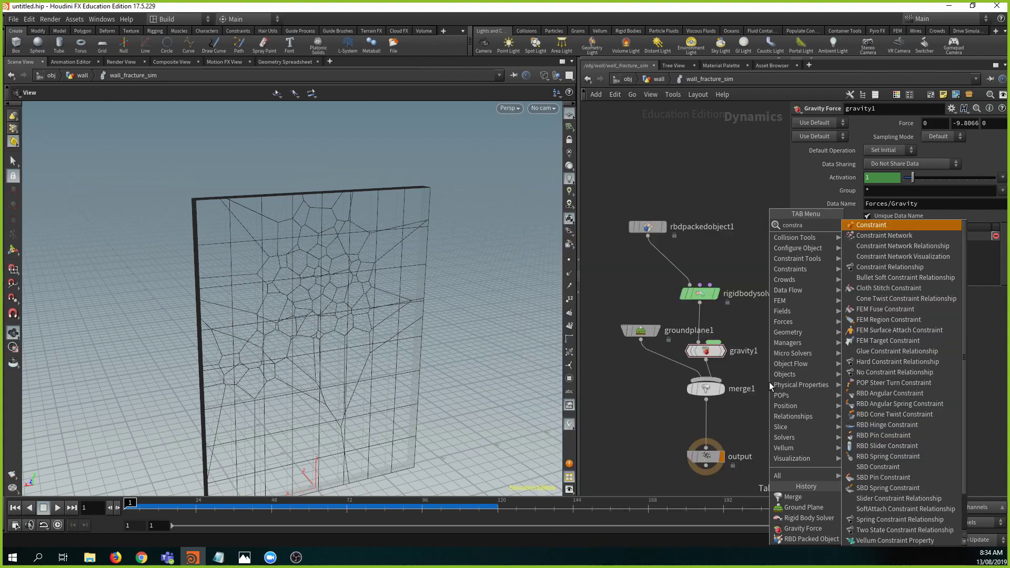
text(a)
key(Return)
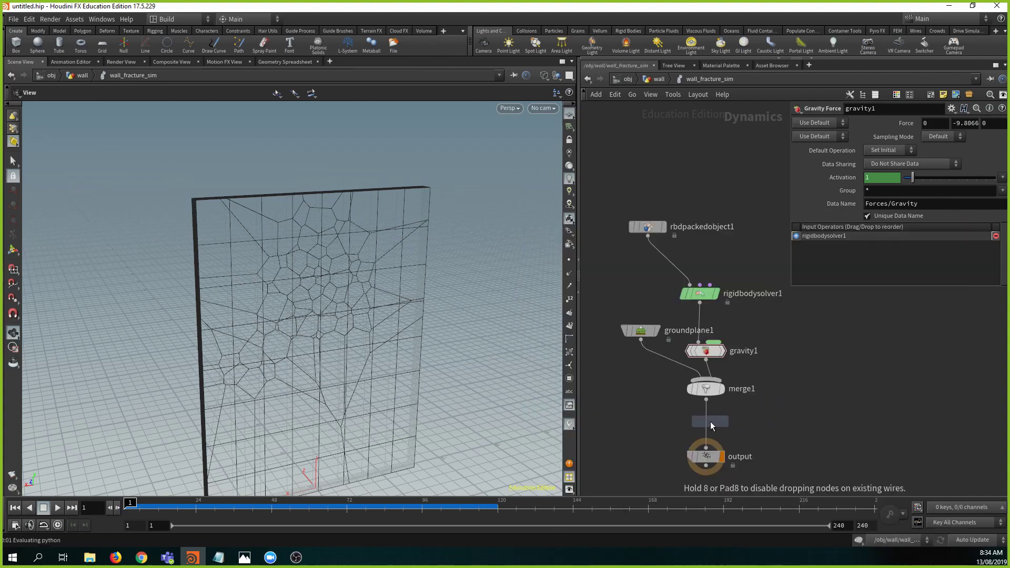
click(710, 425)
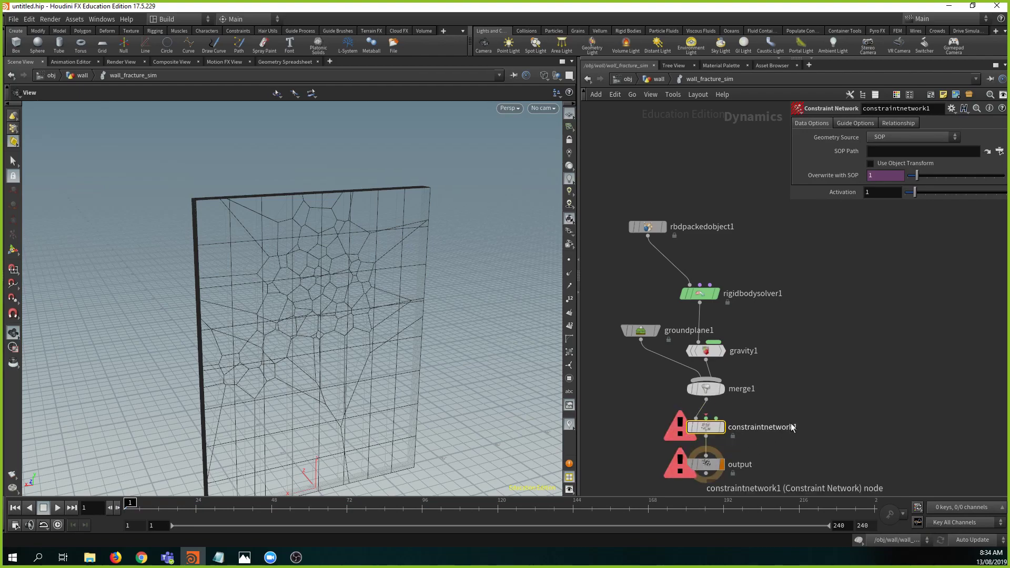
- Add a Glue Constraint Relationship node and connect its output to the second input of constraintnetwork1
key(Tab)
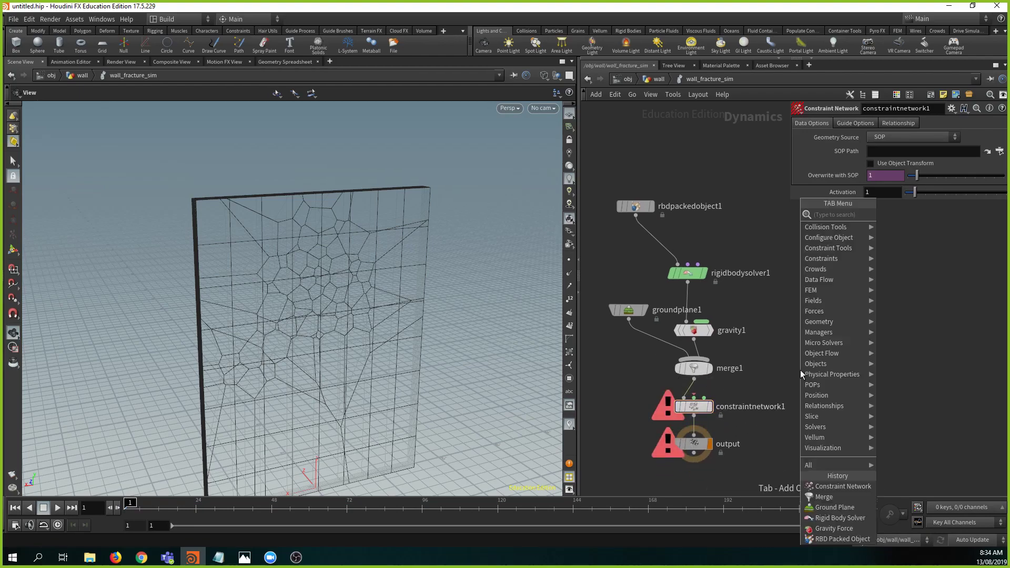
text(g)
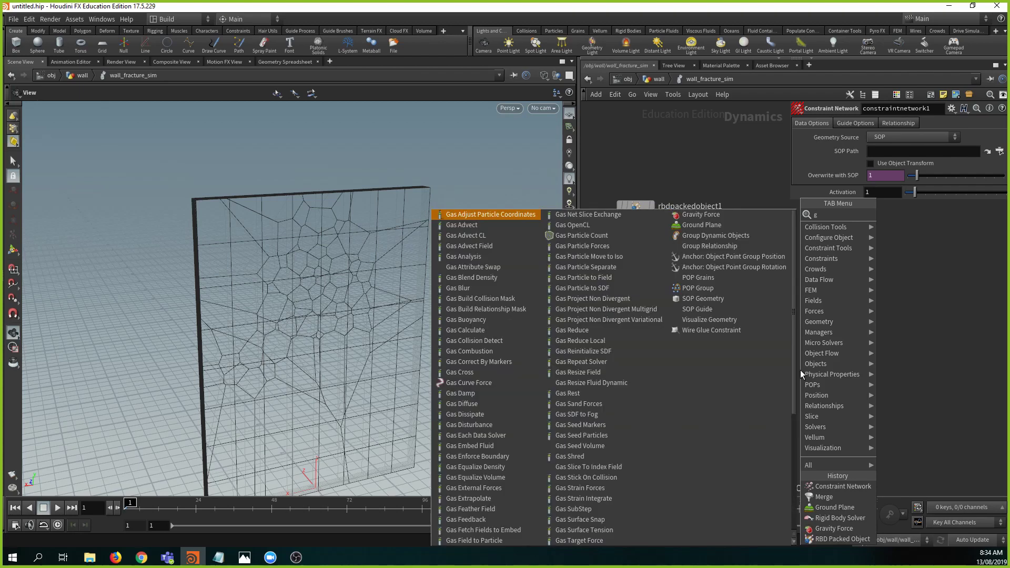
text(lu)
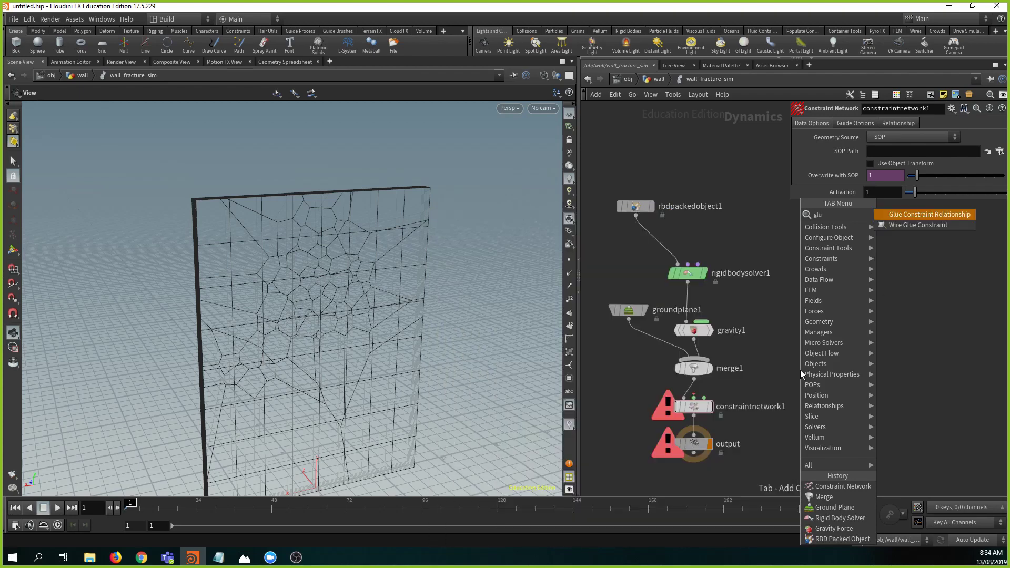
key(BackSpace)
key(BackSpace)
key(BackSpace)
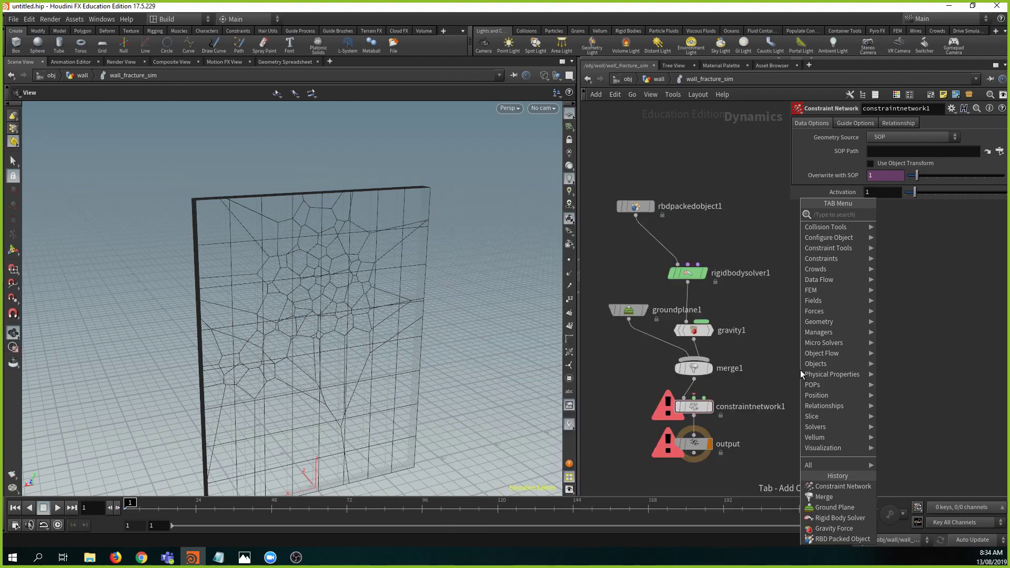
text(consta)
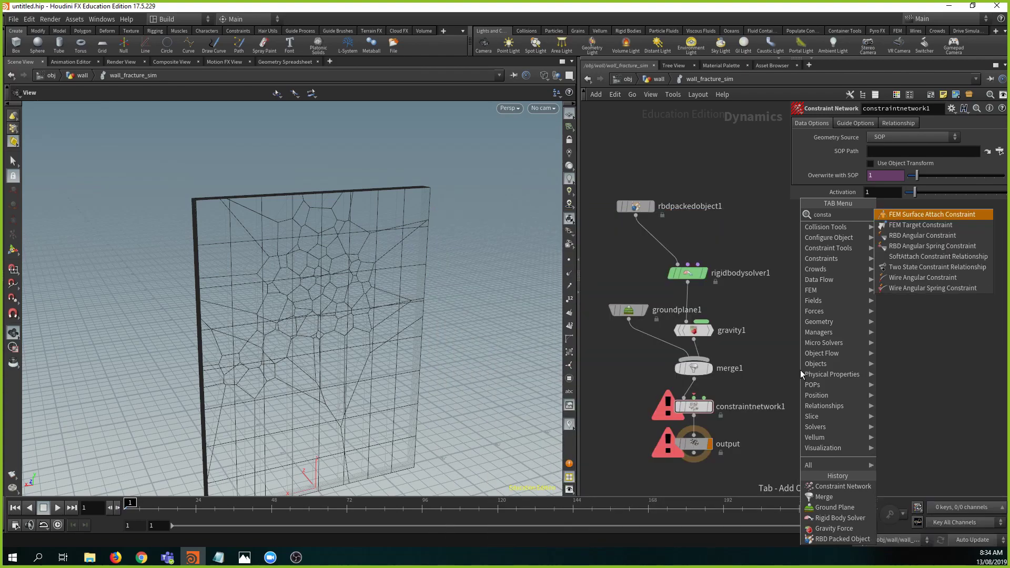
key(BackSpace)
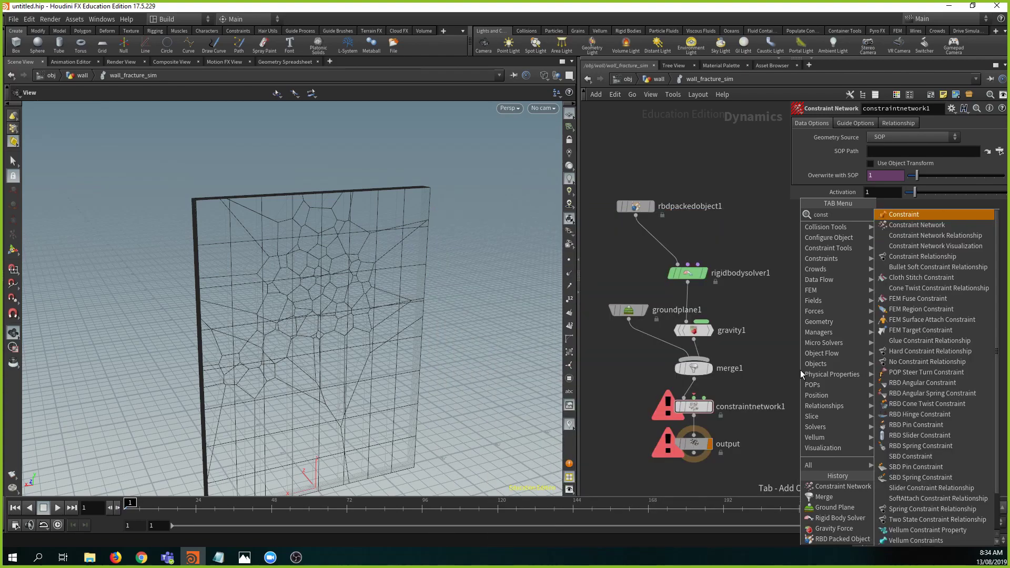
text(raom)
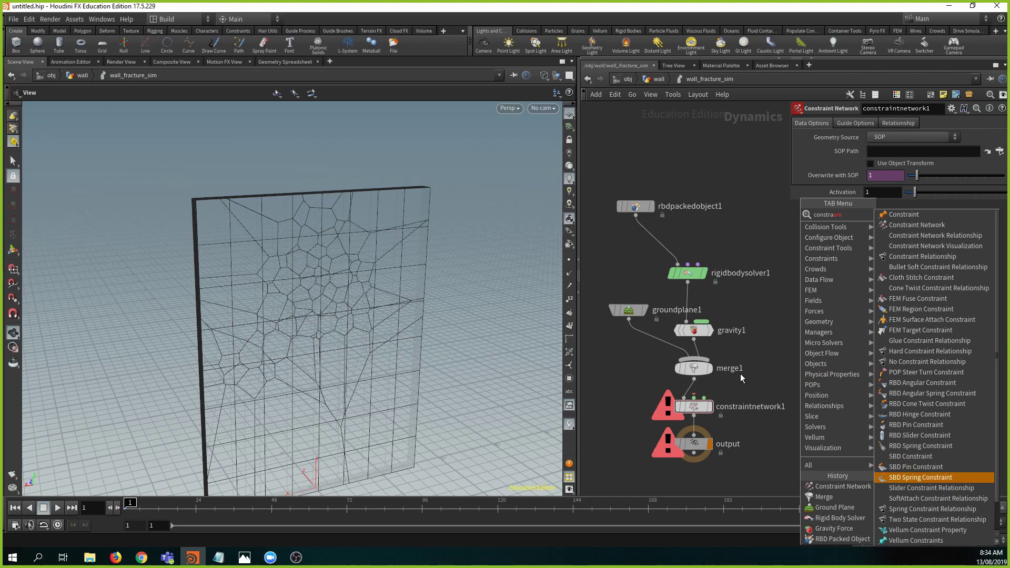
click(926, 342)
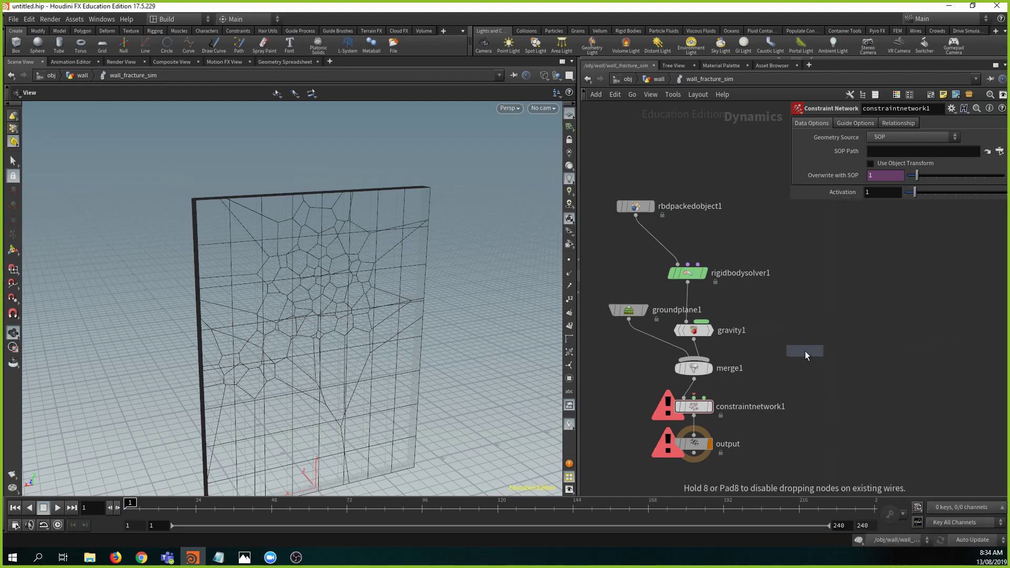
click(805, 351)
drag(805, 360, 704, 398)
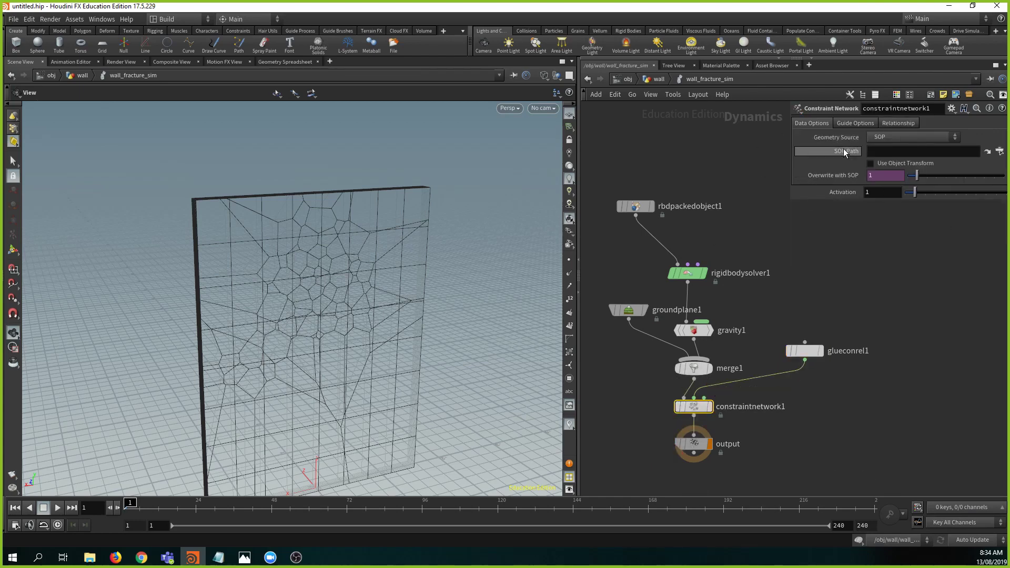
- Review the constraint network's guide and data options and the glue relationship's parameters
click(838, 125)
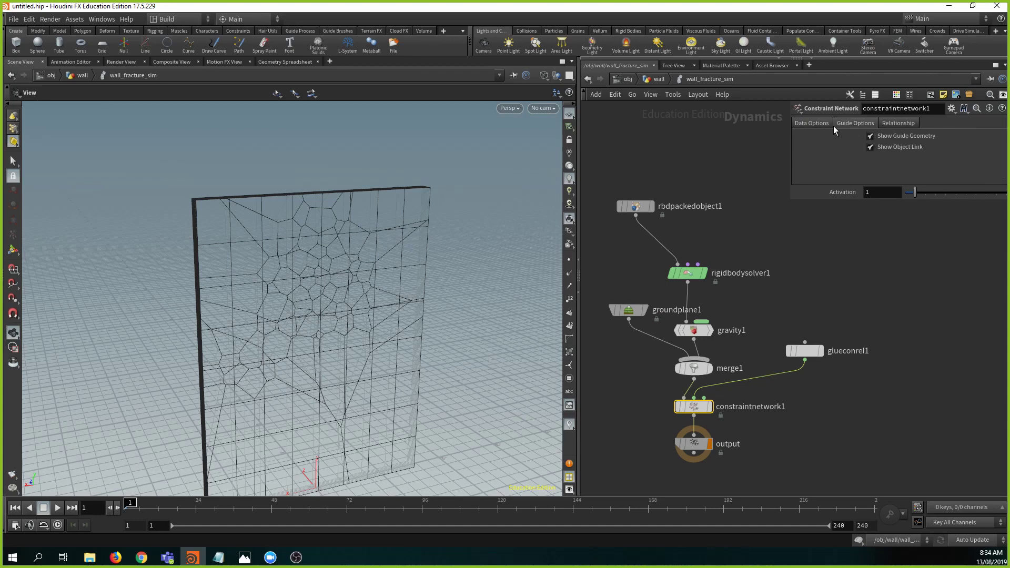
click(826, 124)
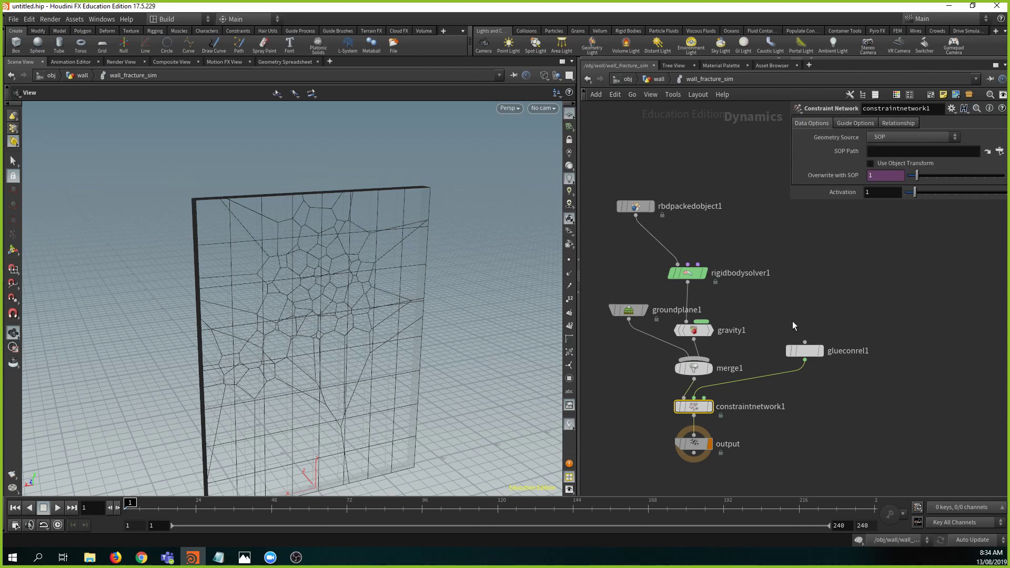
click(803, 351)
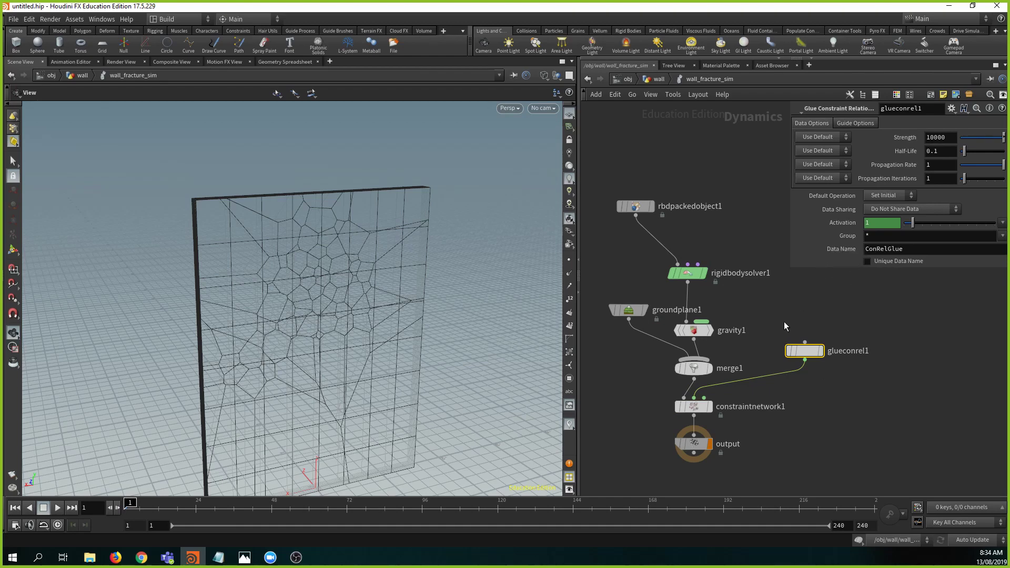
scroll(771, 354, down, 2)
mouse_move(715, 404)
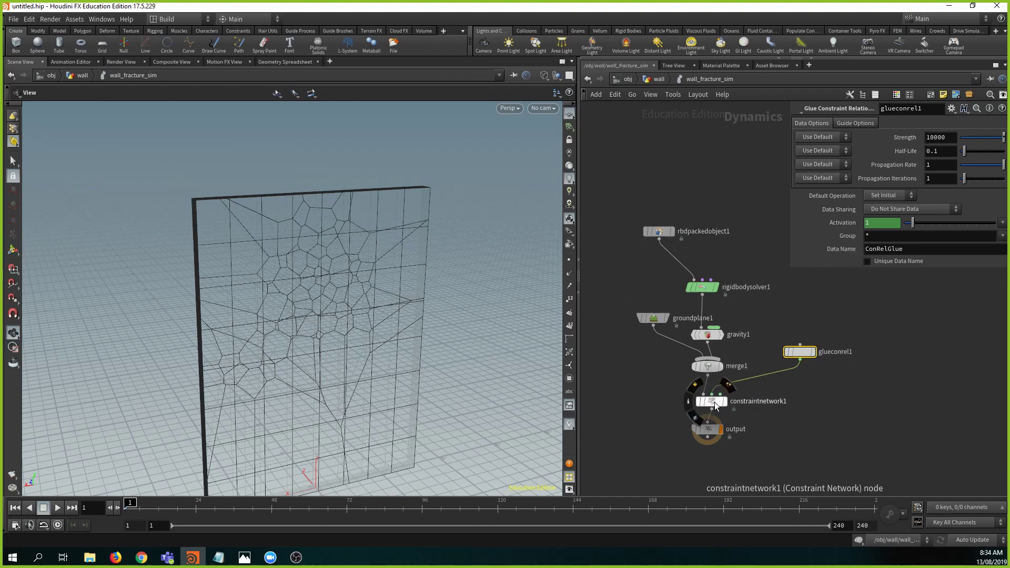
- Go back up to the wall geometry network and set attribcreate1's constraint_name attribute to class Primitive and type String
key(u)
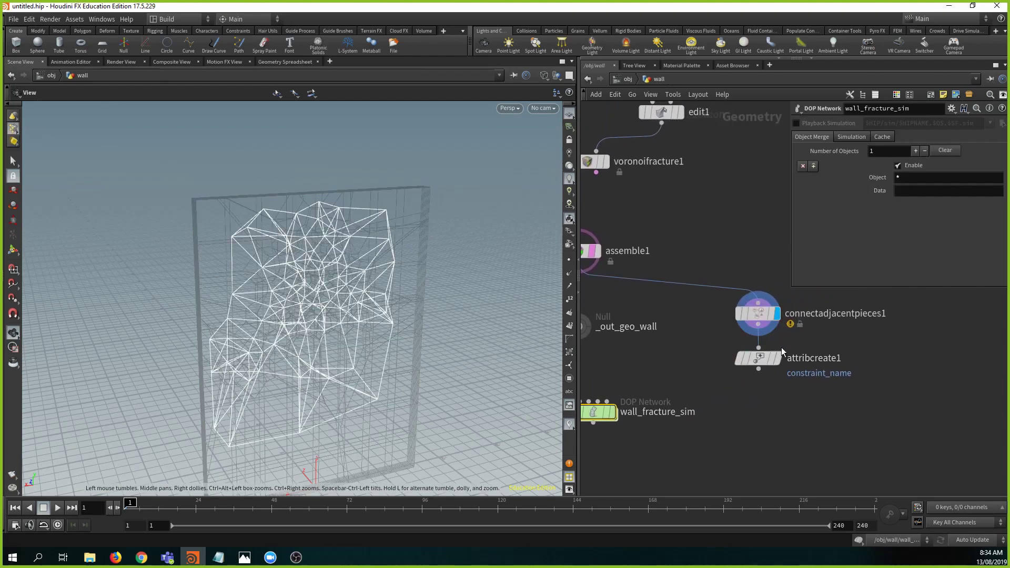
click(765, 362)
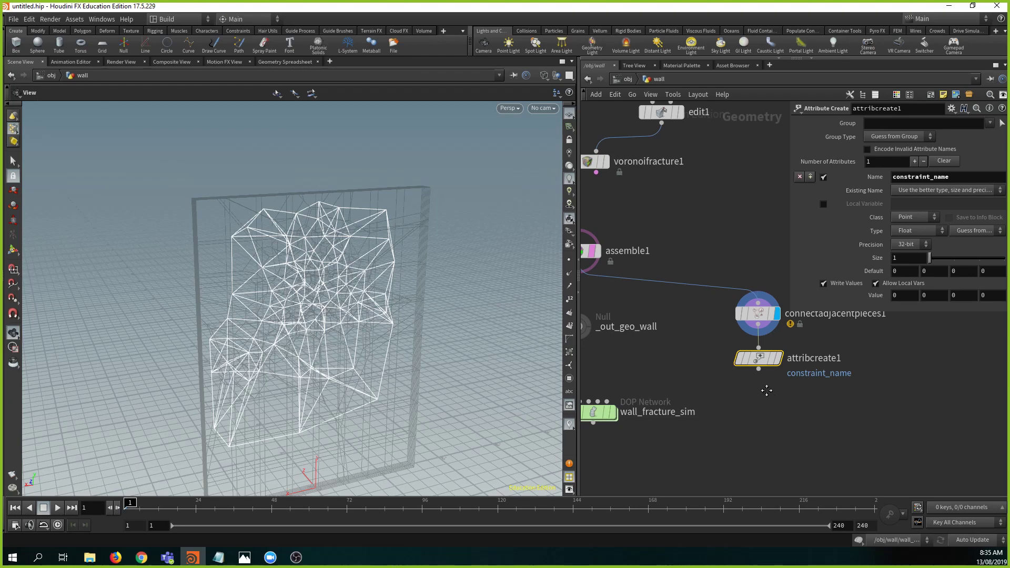
middle_drag(752, 382, 696, 367)
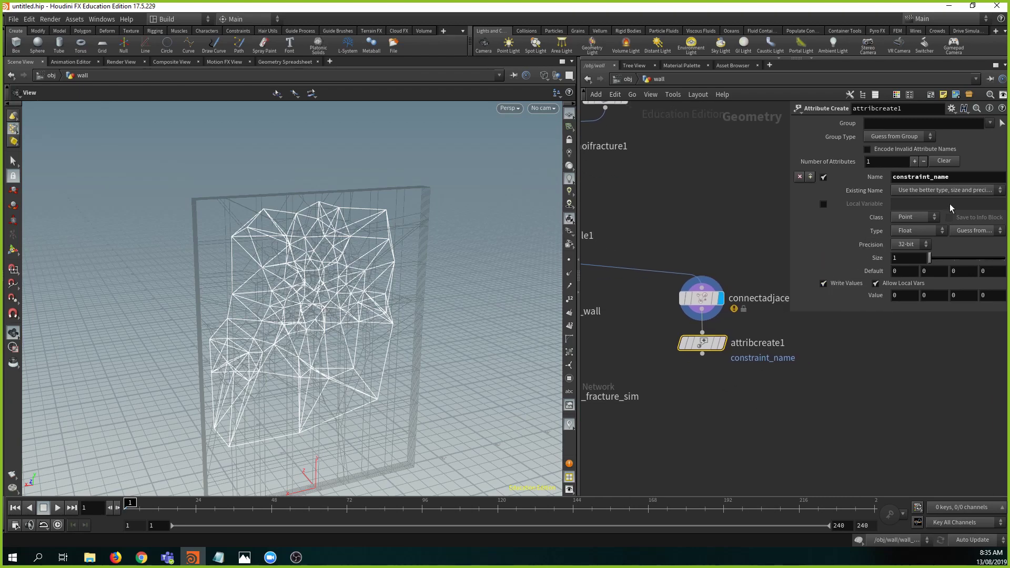
click(962, 176)
click(914, 217)
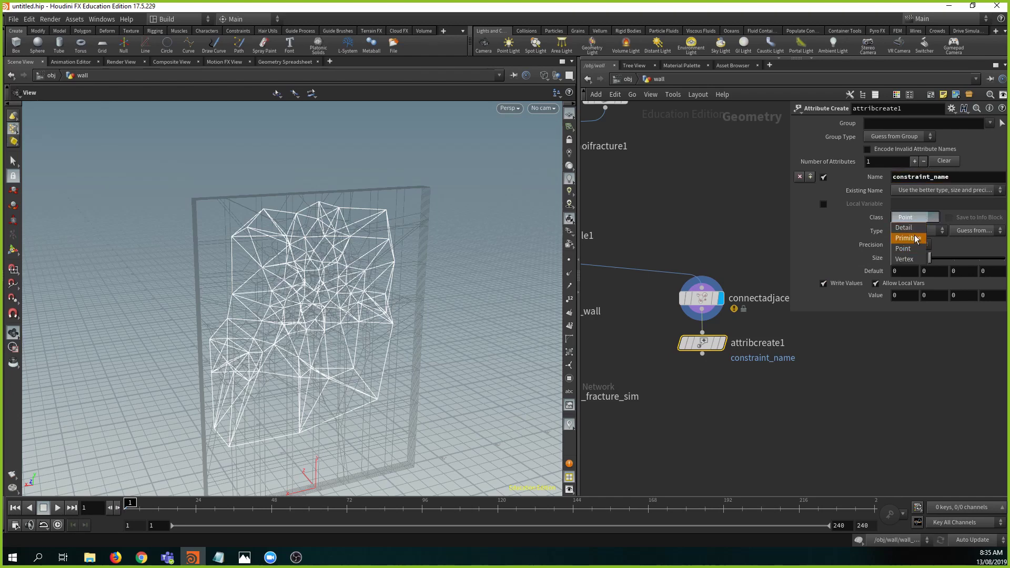
click(915, 239)
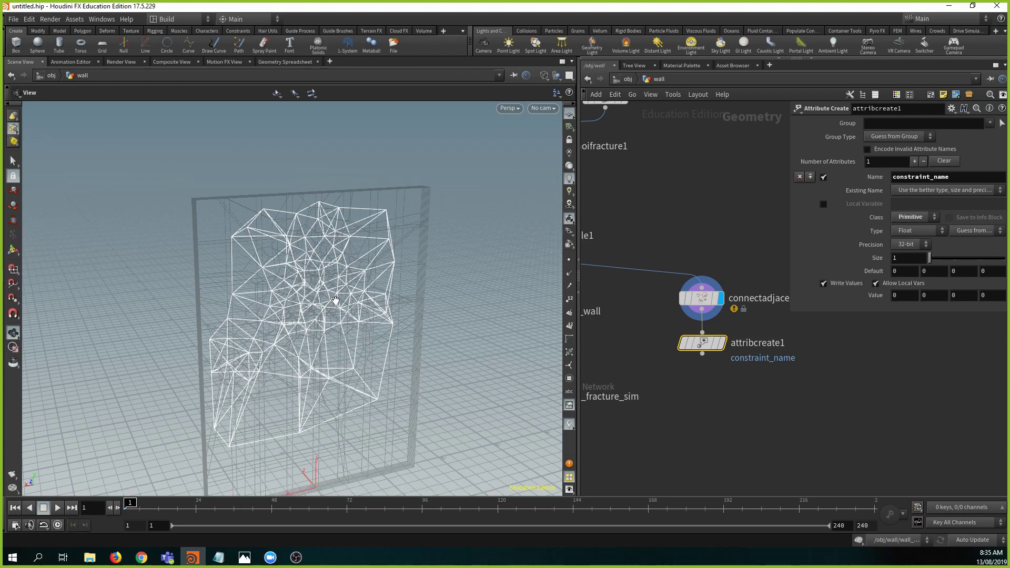
click(926, 233)
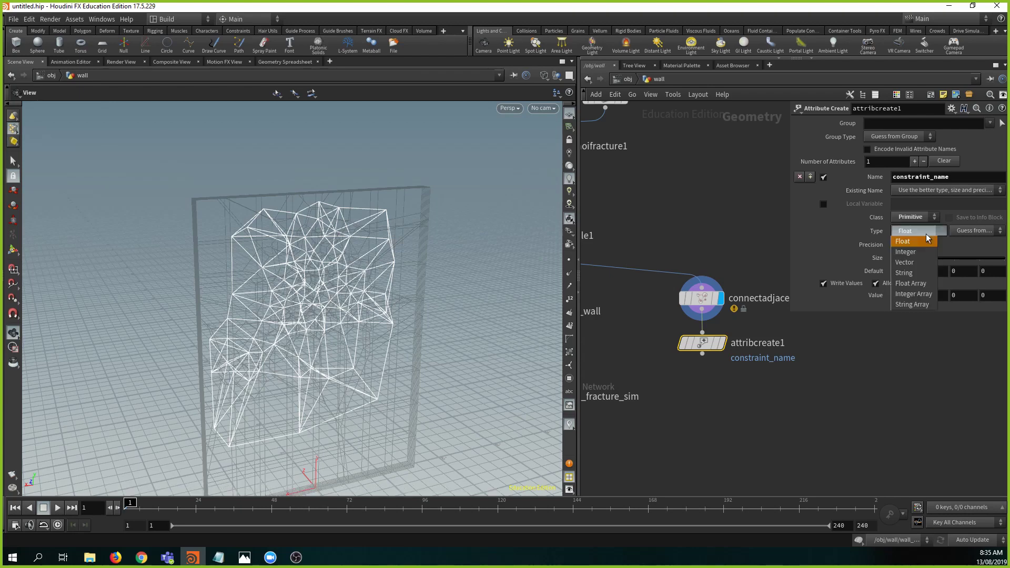
click(915, 273)
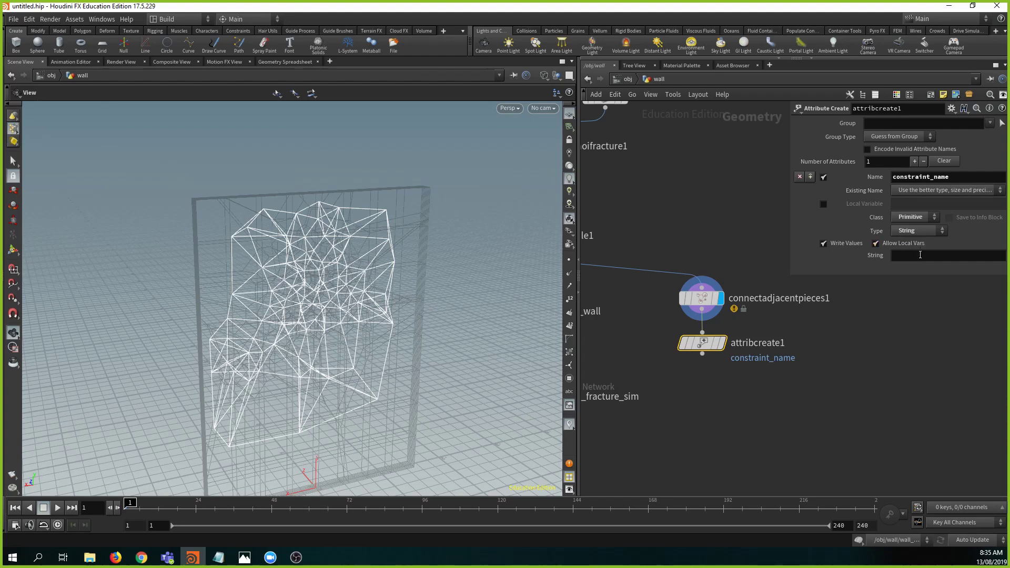
- Set the string value of the constraint_name attribute to Wall_Glue
click(920, 254)
text(Wall_Glue)
key(Return)
middle_drag(717, 376, 759, 372)
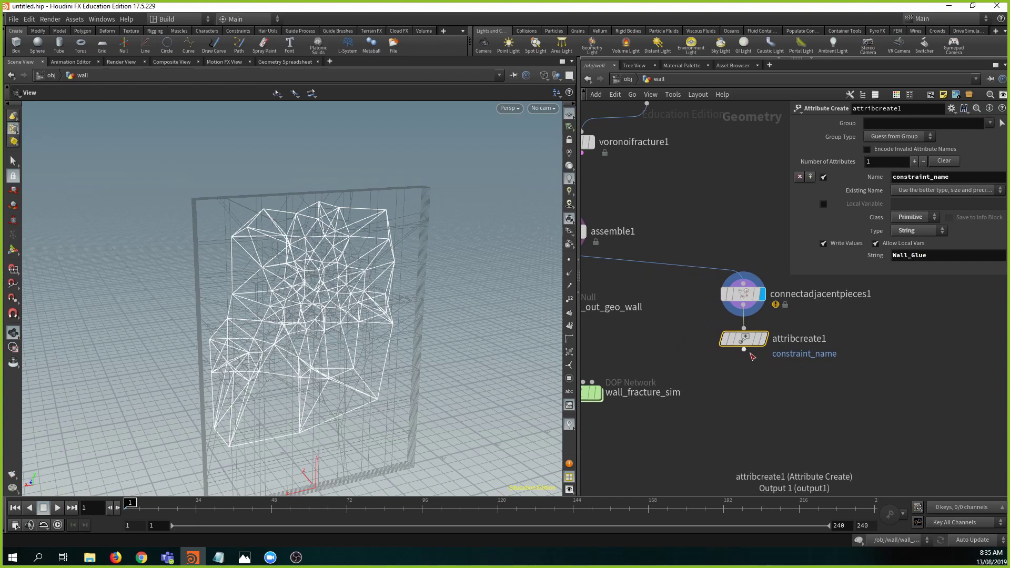
mouse_move(745, 341)
click(707, 338)
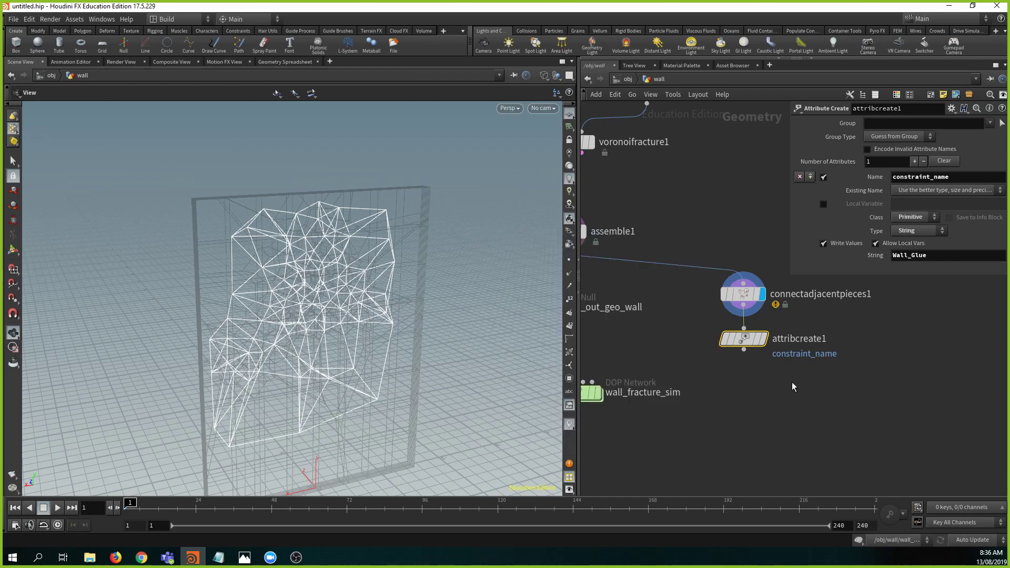
- Add a Null node wired to the output of attribcreate1 and align it directly beneath
click(744, 350)
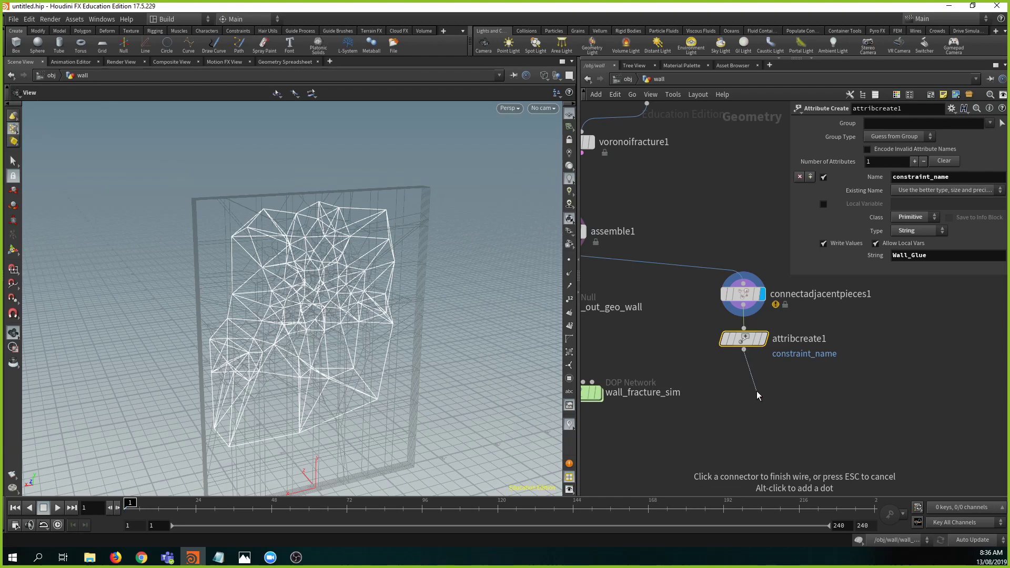
key(Tab)
text(nul)
key(Return)
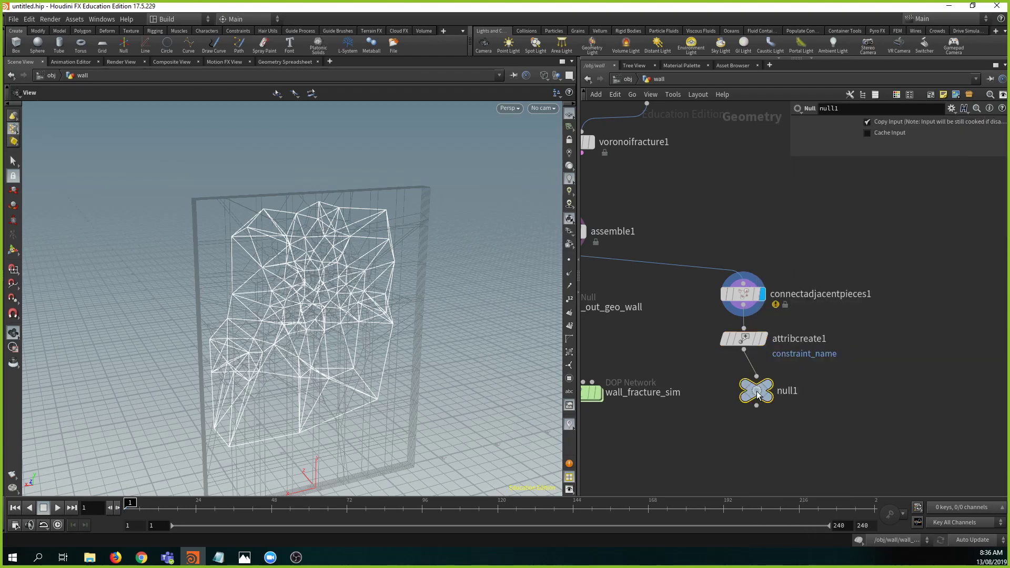
scroll(847, 412, down, 1)
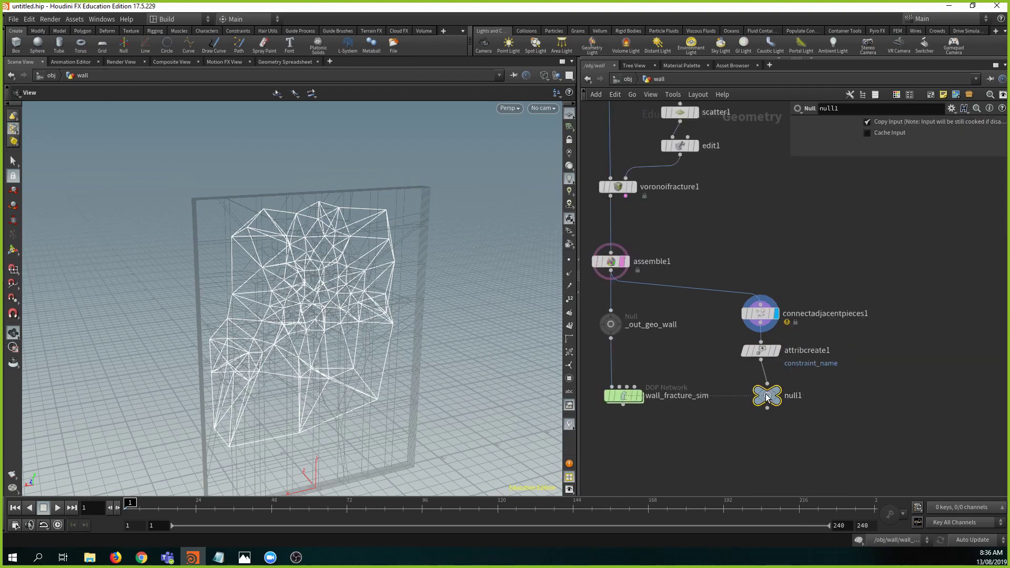
drag(772, 393, 761, 387)
- Give the new Null node below attribcreate1 a starburst shape and an orange colour
key(z)
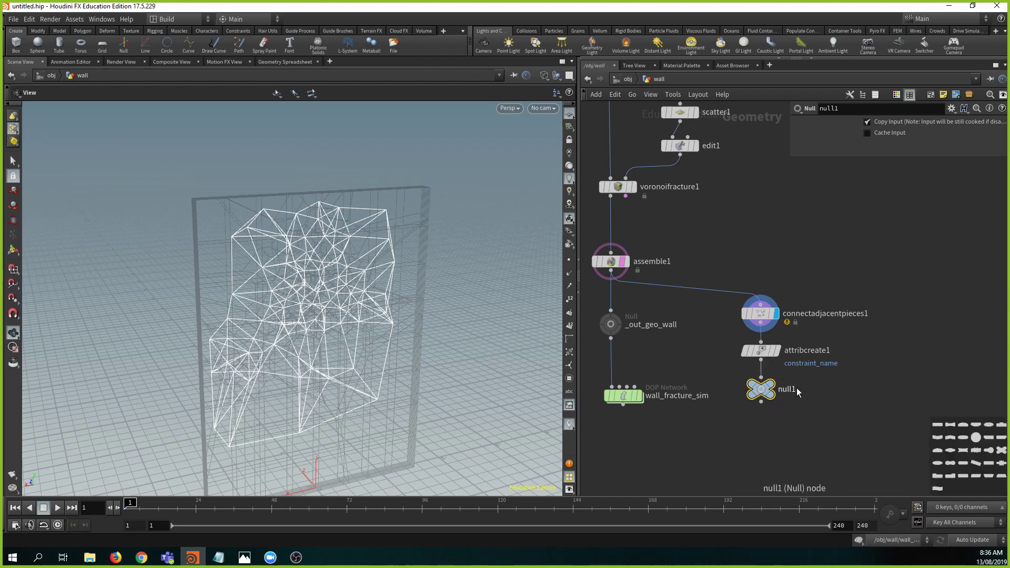
click(1001, 464)
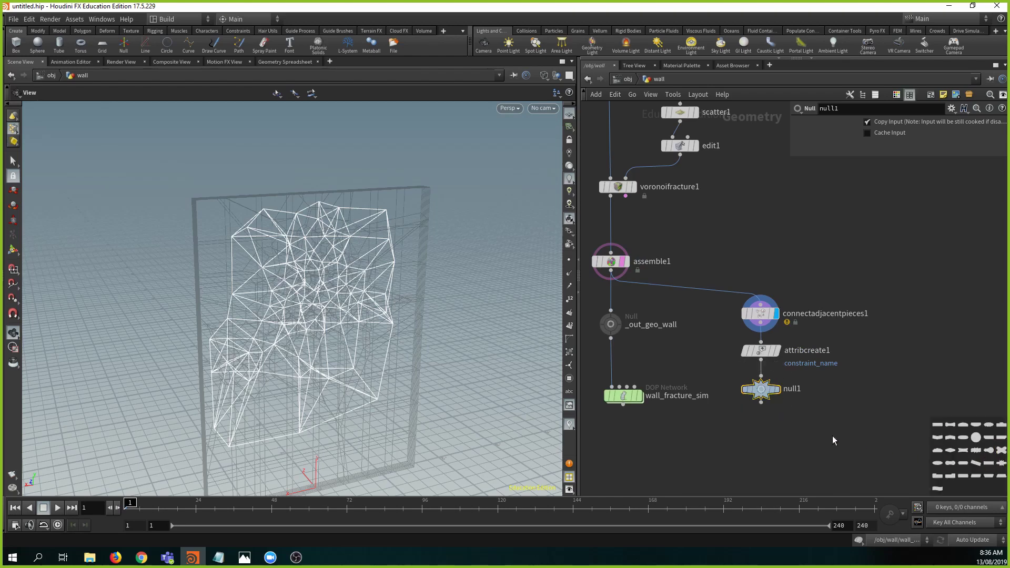
key(c)
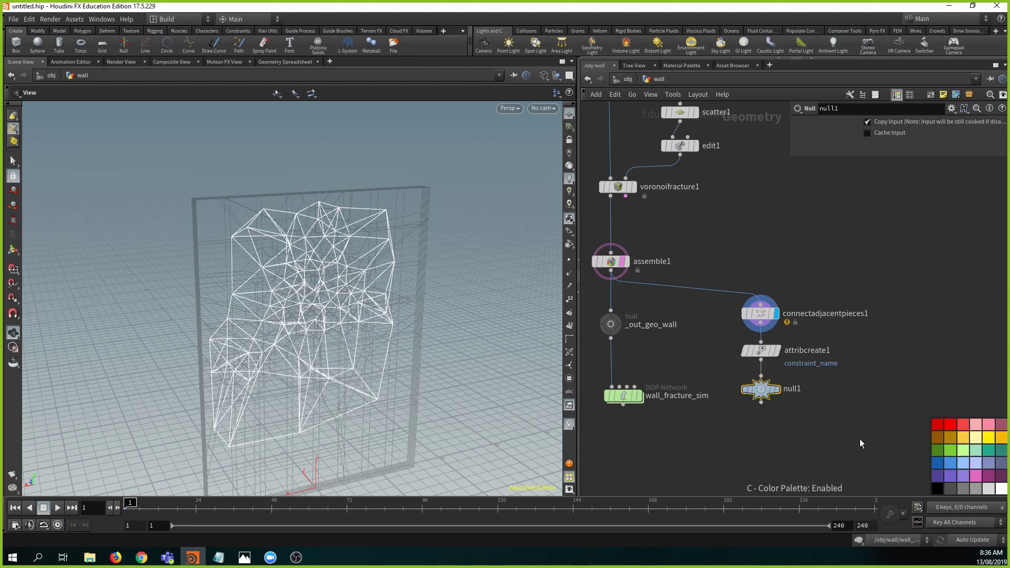
click(990, 438)
- Rename the orange Null node beneath attribcreate1 as _out_glue
double_click(830, 394)
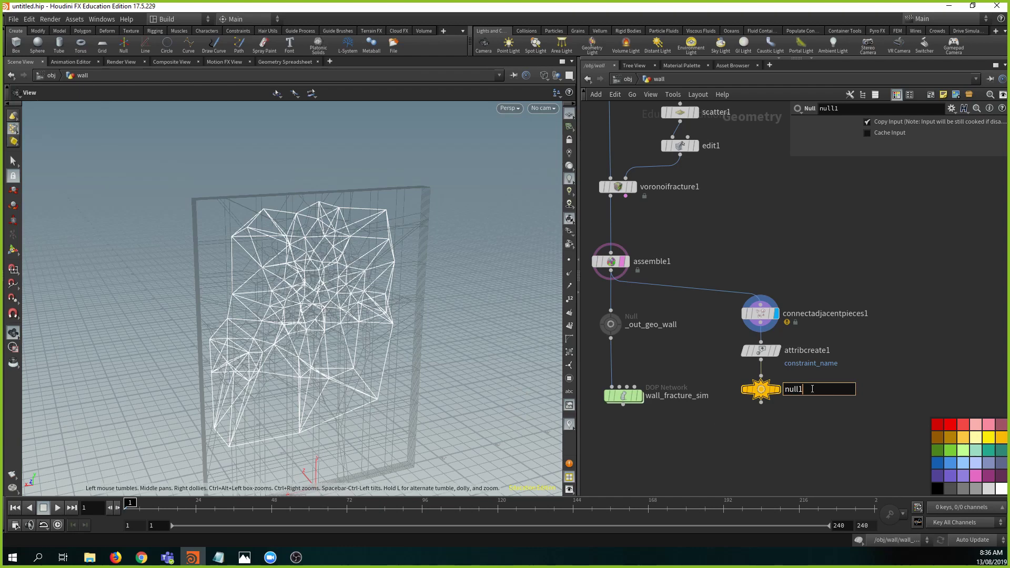
drag(812, 392, 718, 395)
text(_out_glue)
key(Return)
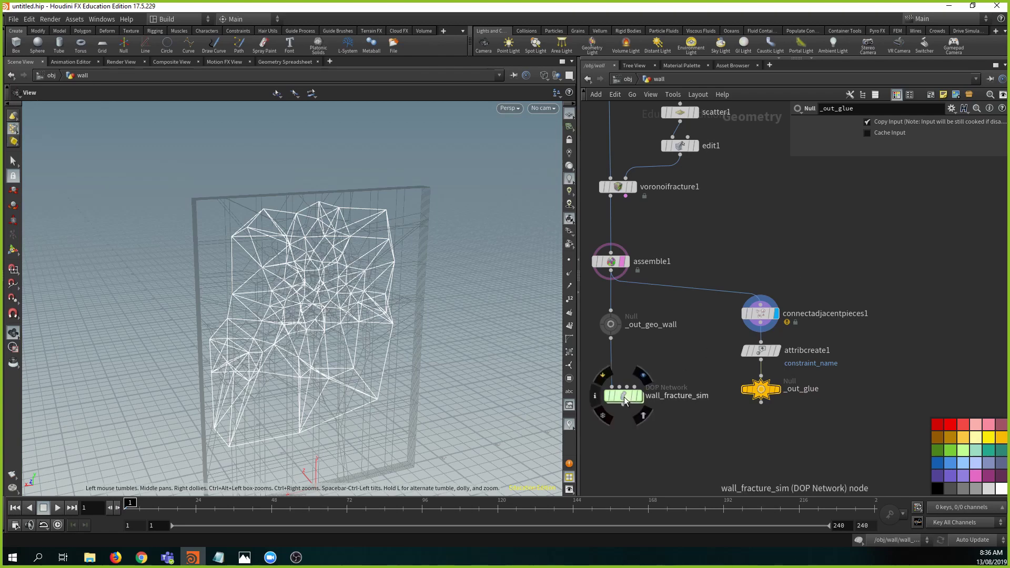
- Move wall_fracture_sim and _out_geo_wall lower in the network and wire _out_glue into the fourth input of wall_fracture_sim
drag(623, 395, 623, 458)
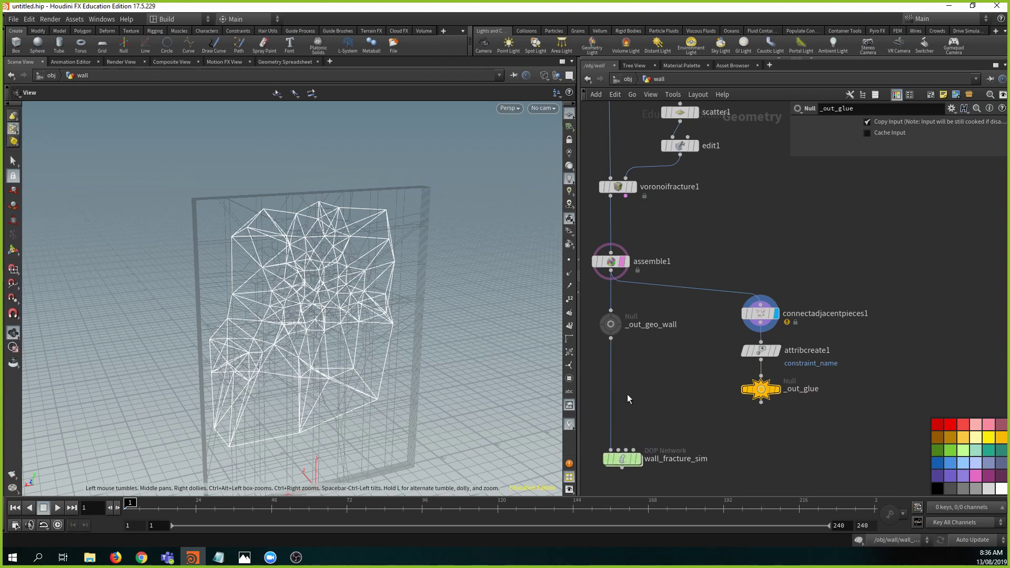
drag(617, 327, 611, 371)
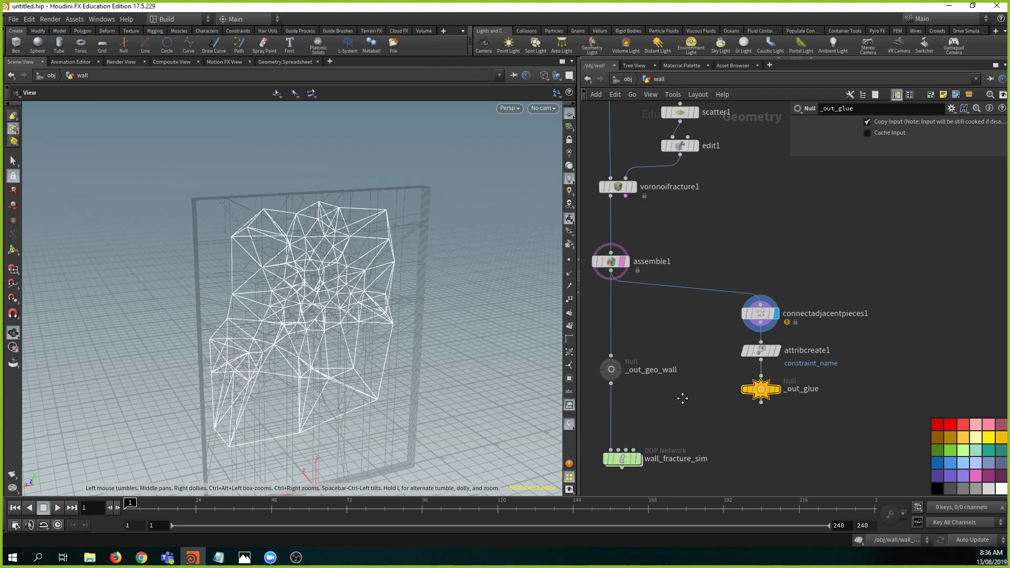
scroll(765, 390, down, 2)
key(c)
scroll(738, 375, up, 3)
middle_drag(737, 374, 885, 352)
drag(905, 340, 722, 407)
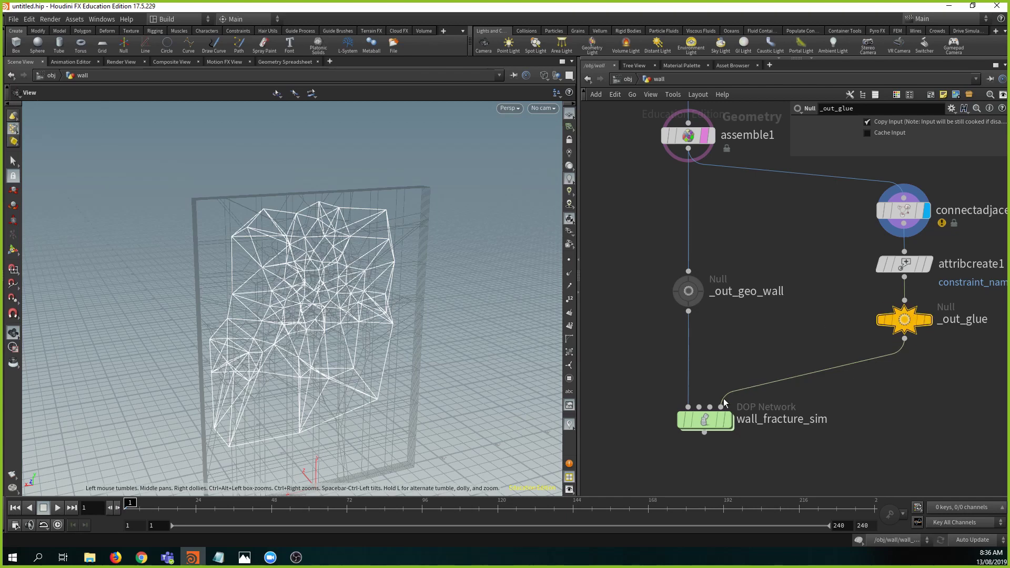
- Inside wall_fracture_sim, align the output node under constraintnetwork1 and set constraintnetwork1's geometry source to Fourth Context Geometry
double_click(709, 419)
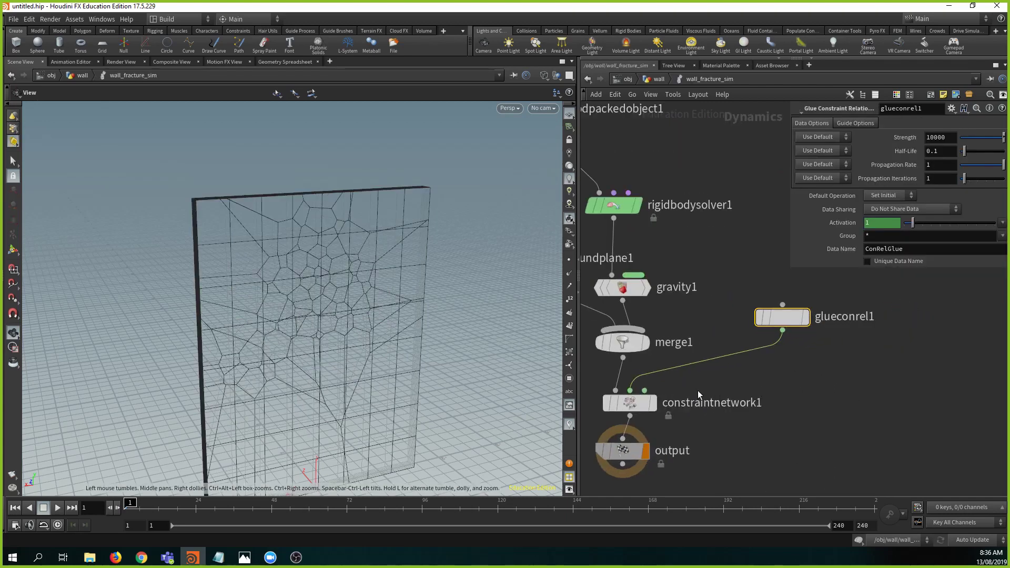
drag(624, 450, 631, 464)
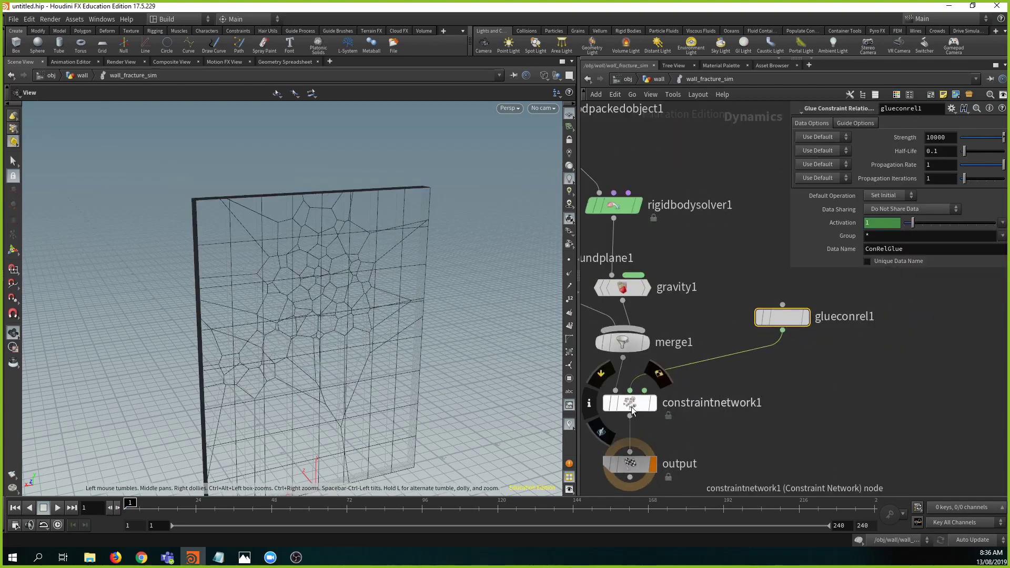
click(630, 402)
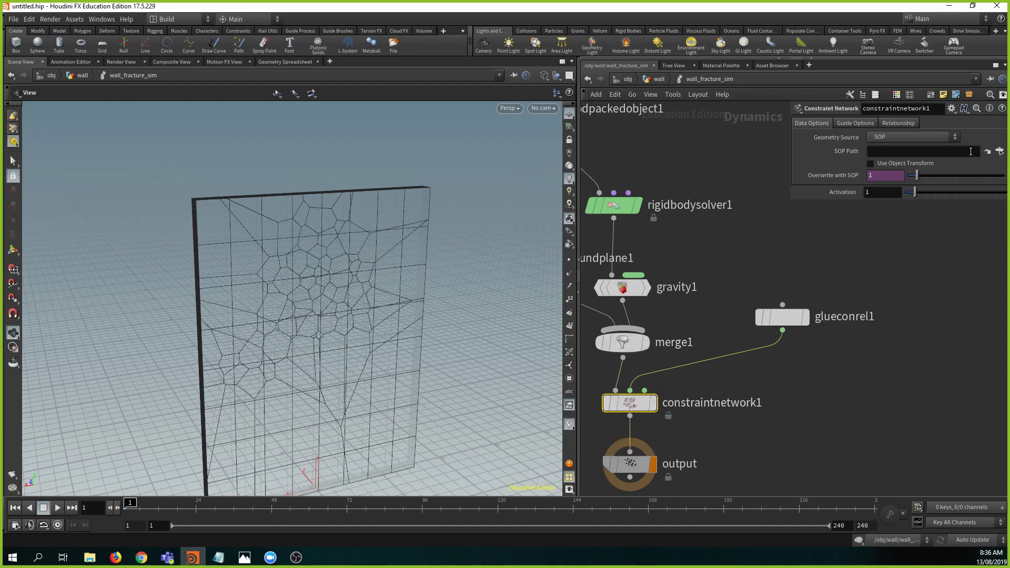
click(1000, 150)
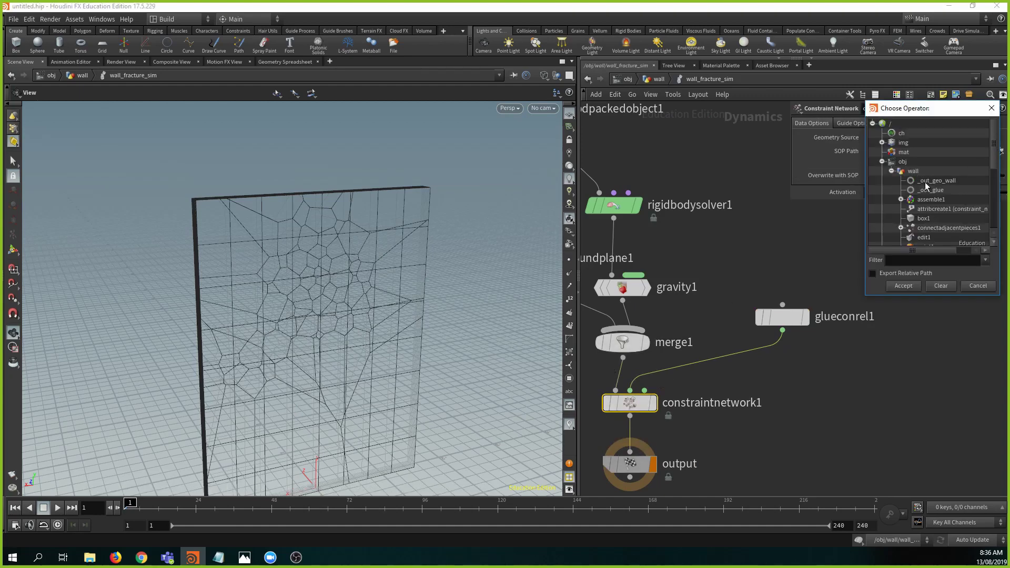
click(978, 286)
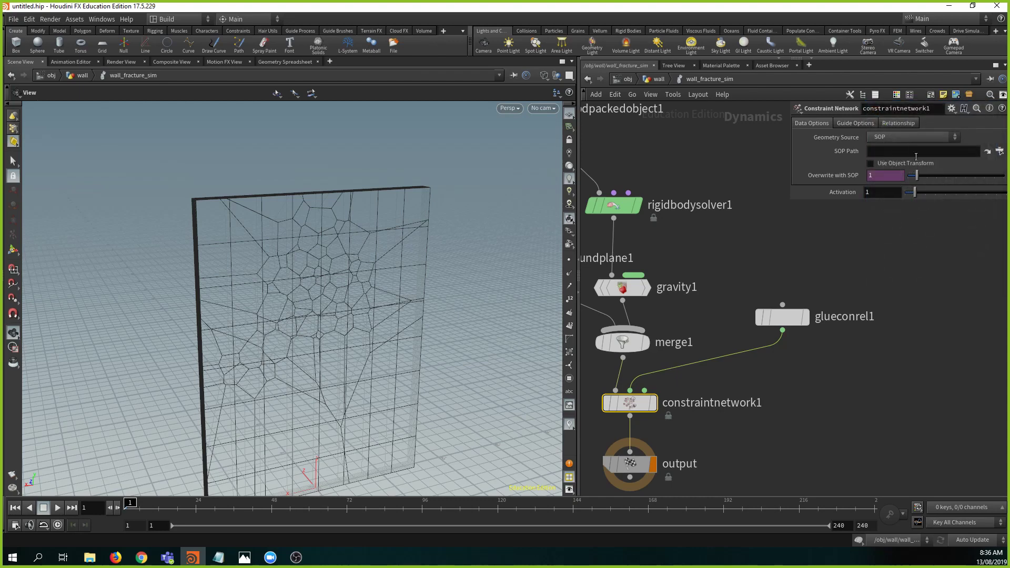
click(922, 140)
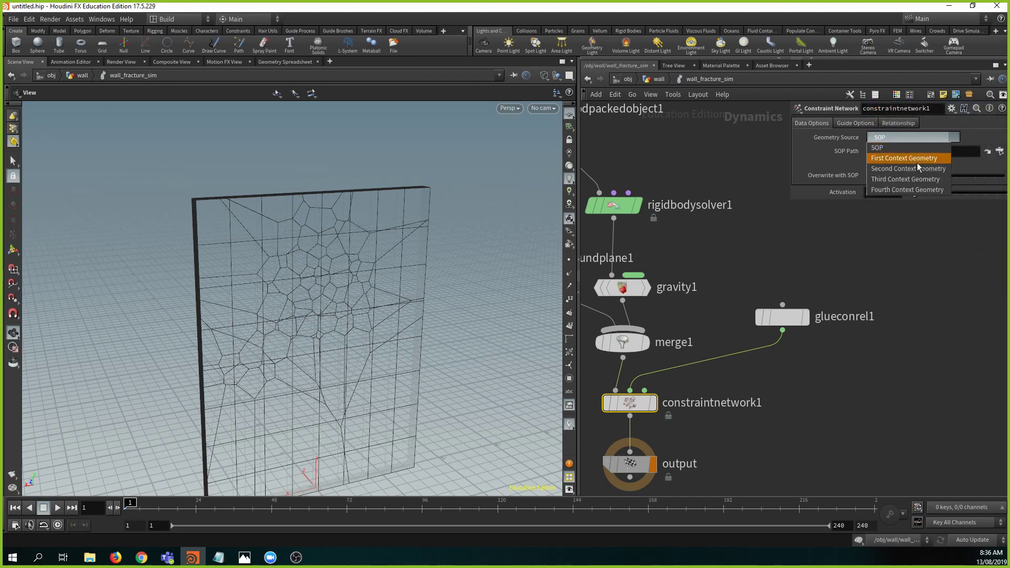
click(896, 190)
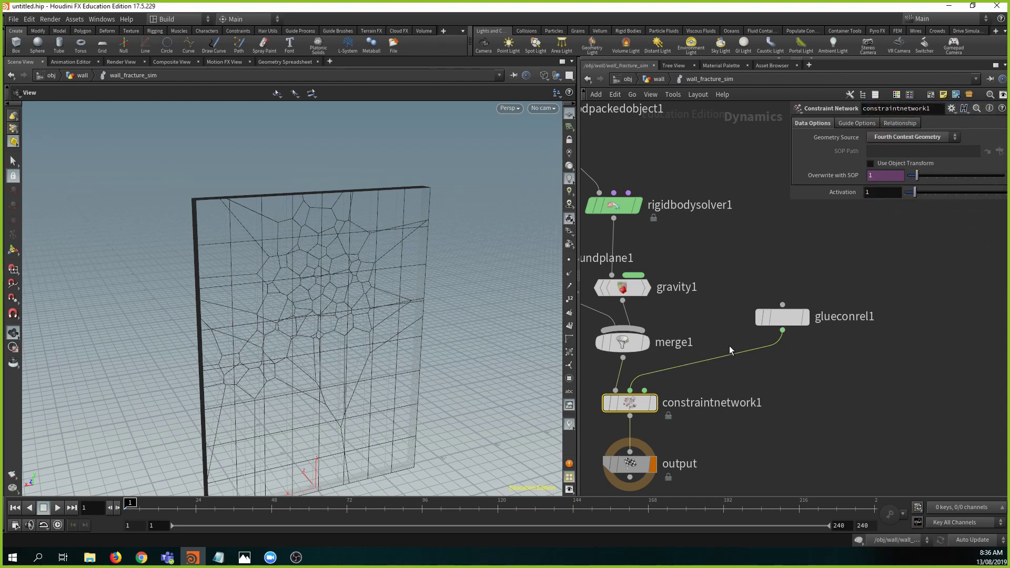
- Set the data name of the glueconrel1 node to Wall_Glue
middle_drag(709, 302, 736, 291)
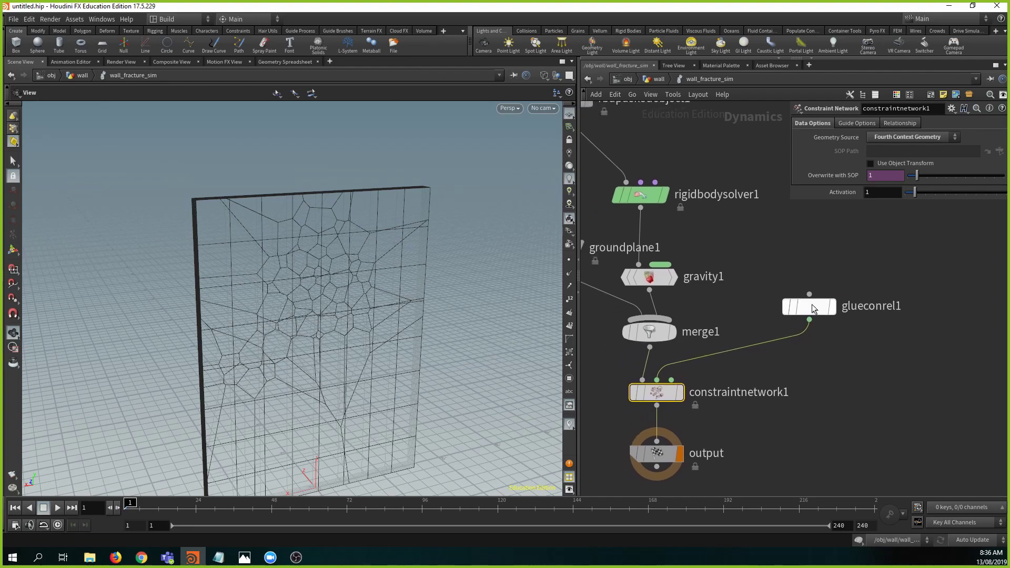
click(812, 304)
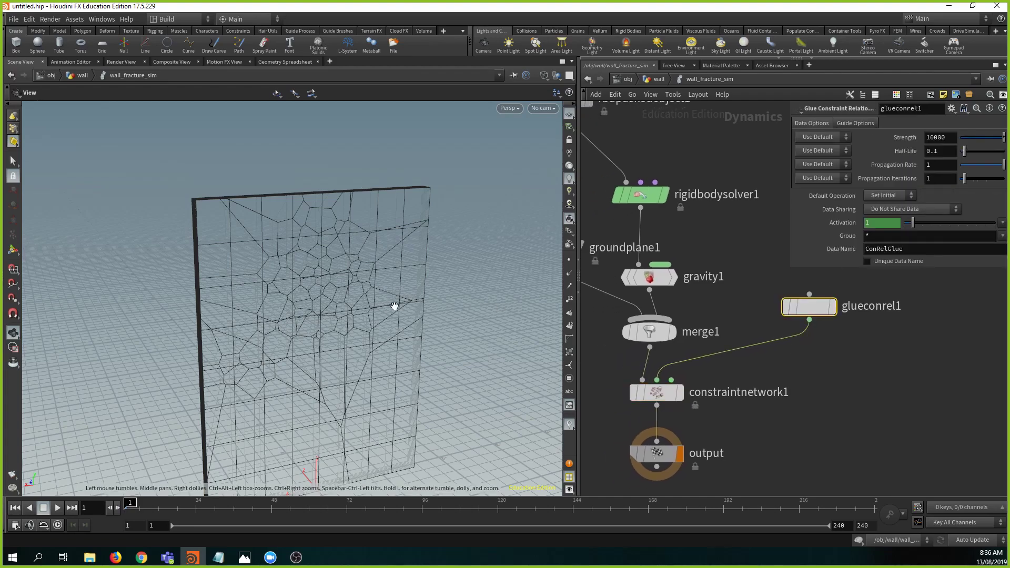
drag(392, 302, 412, 294)
right_drag(412, 293, 342, 292)
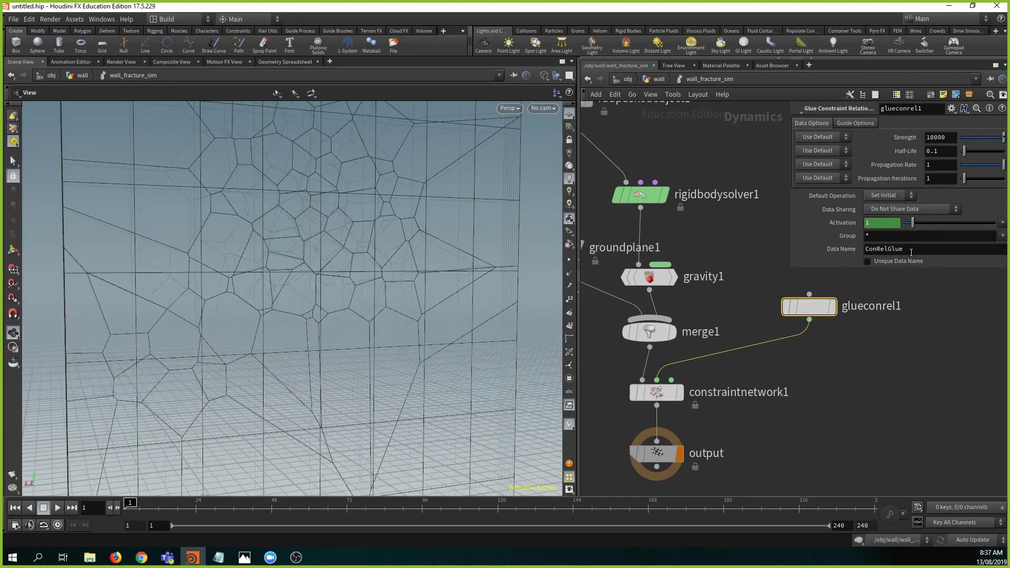
drag(910, 250, 598, 280)
text(Wall_Glue)
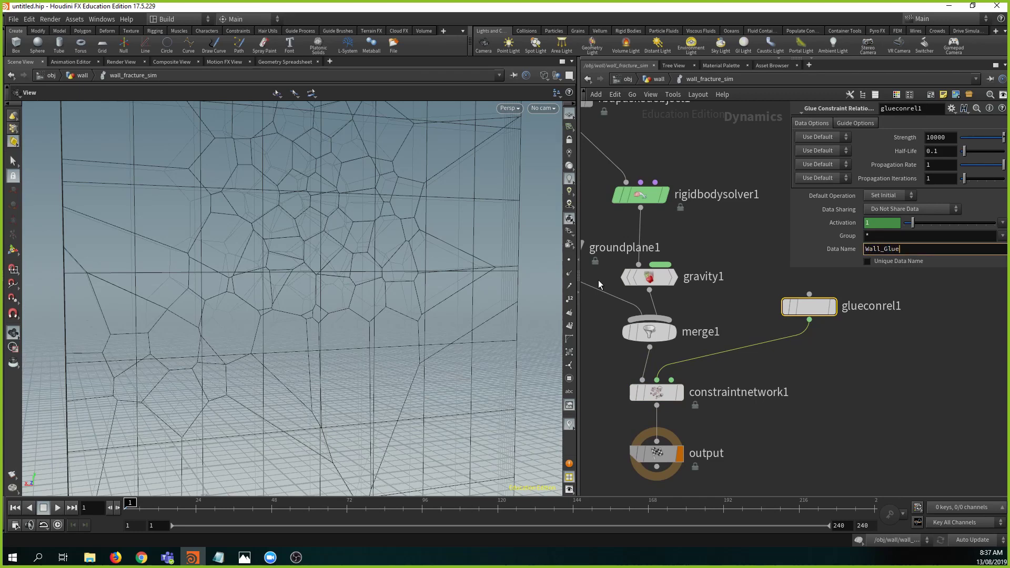
key(Return)
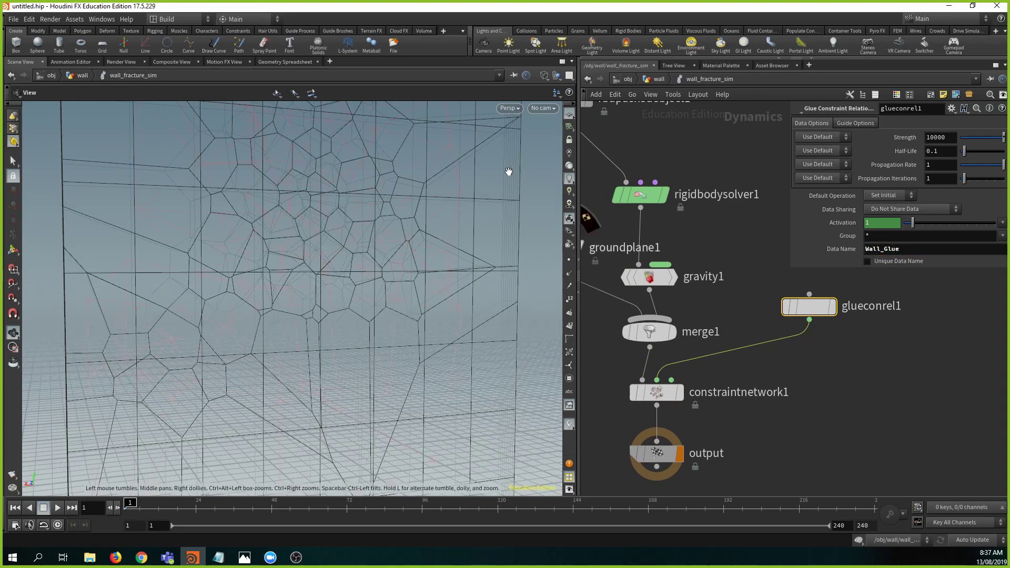
- Try a mismatched data name on glueconrel1 by adding a z, and restore it to Wall_Glue
drag(442, 235, 237, 232)
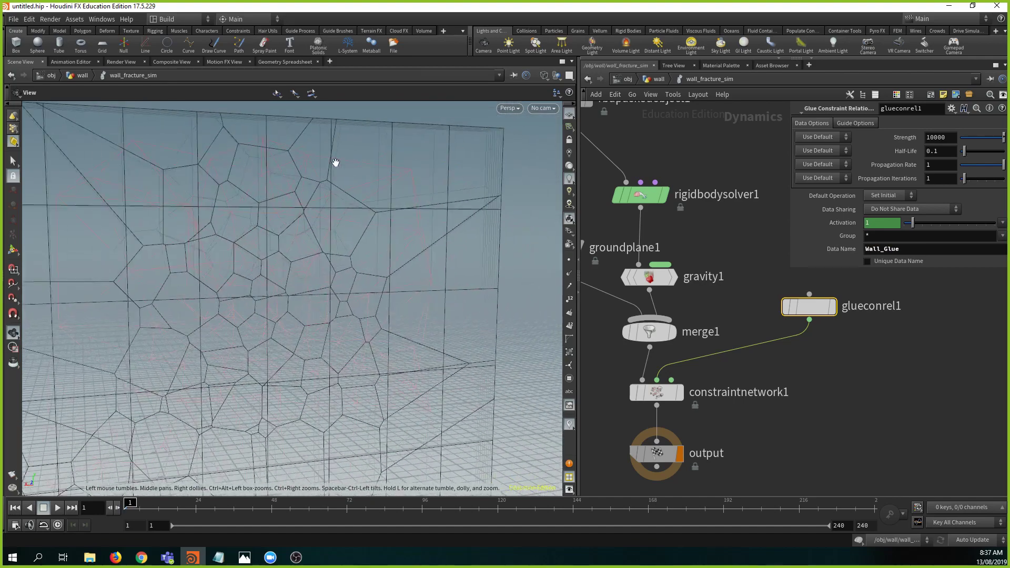
click(914, 246)
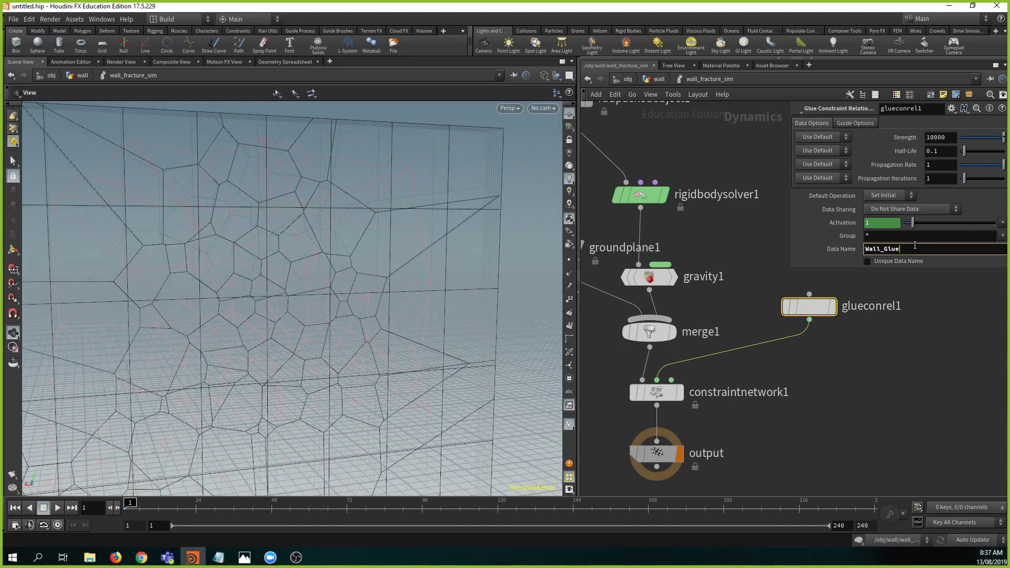
text(z)
key(Return)
key(Return)
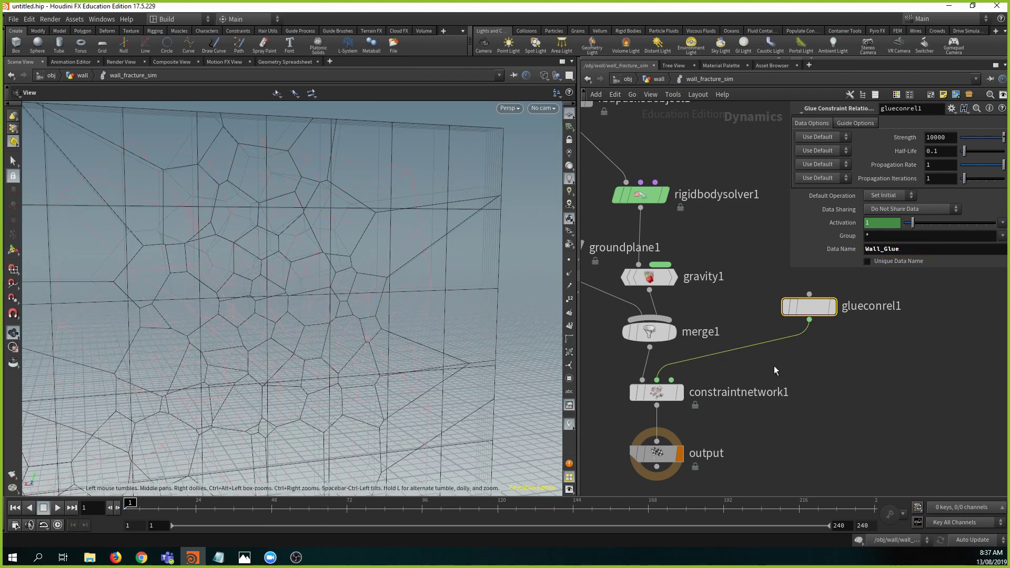
- Look over the constraint lines on the wall and move the glueconrel1 node slightly lower in the network
middle_drag(774, 367, 812, 370)
right_drag(465, 273, 318, 270)
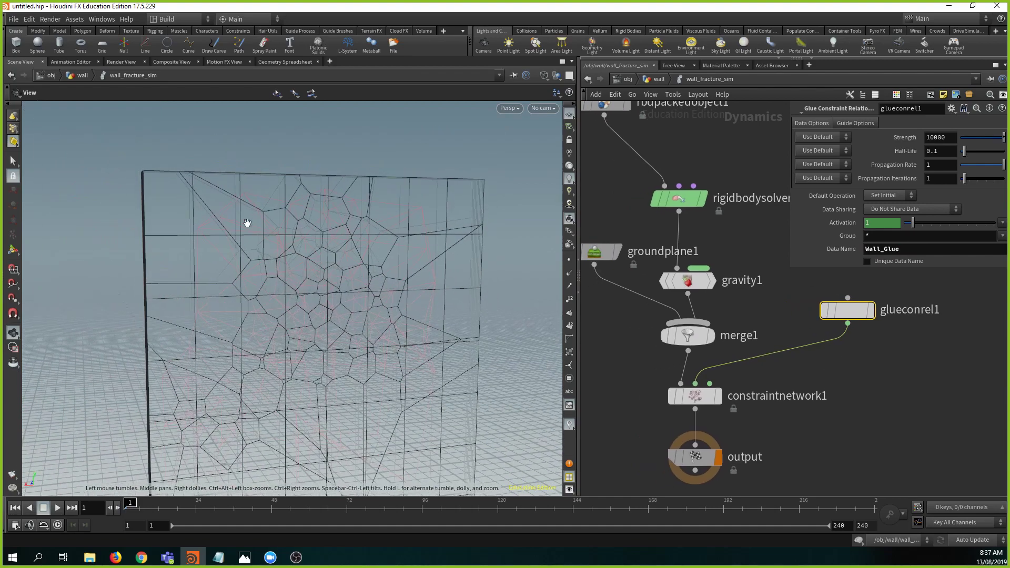
drag(339, 394, 300, 313)
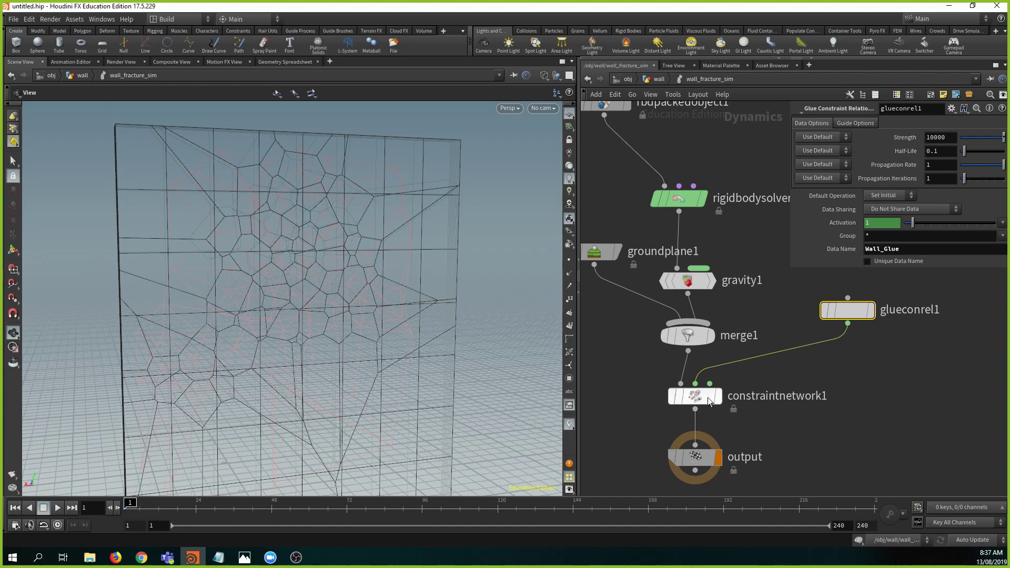
middle_drag(892, 347, 845, 385)
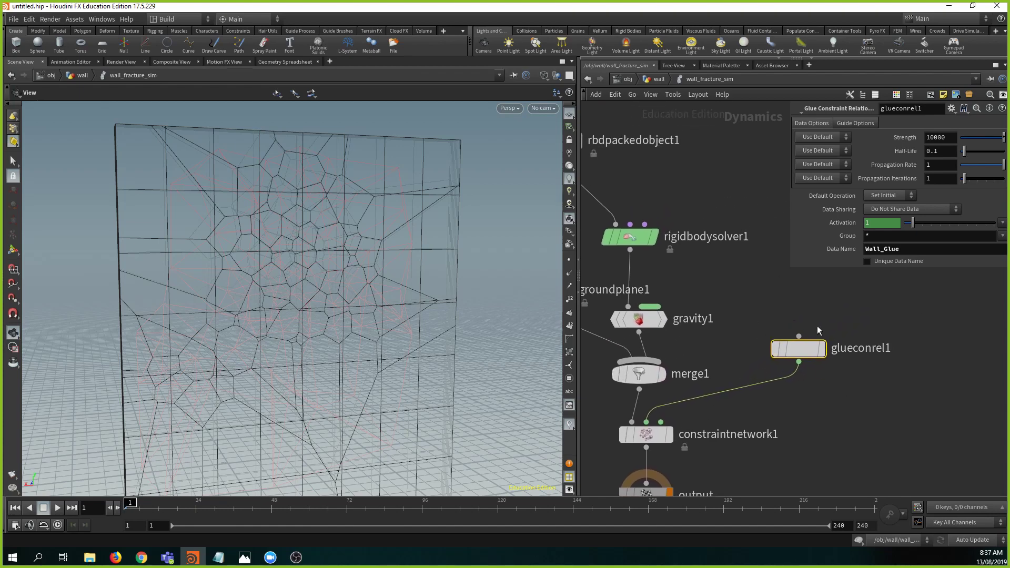
drag(804, 348, 810, 360)
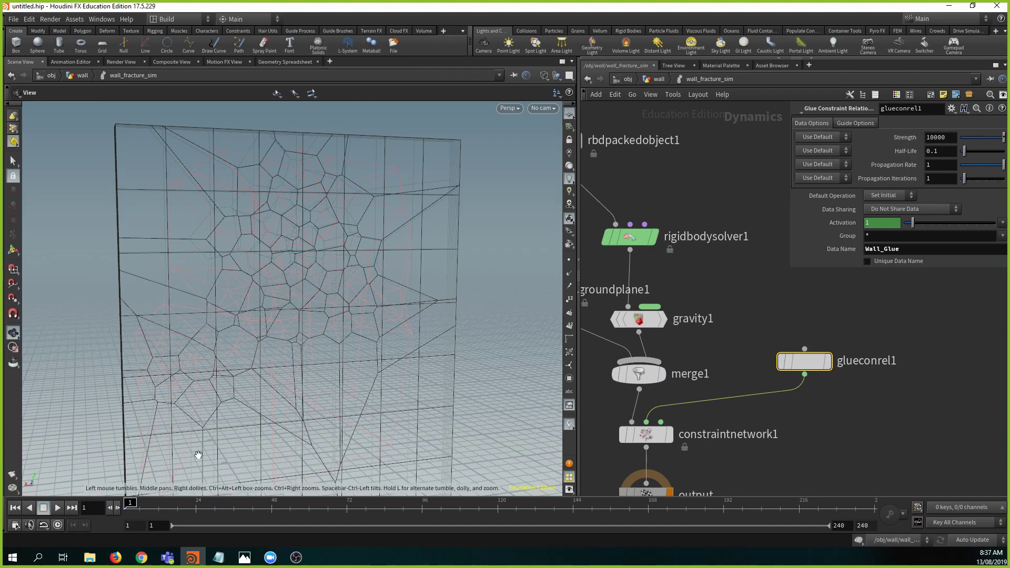
- Play the simulation with the default glue strength and inspect the whole wall
click(58, 507)
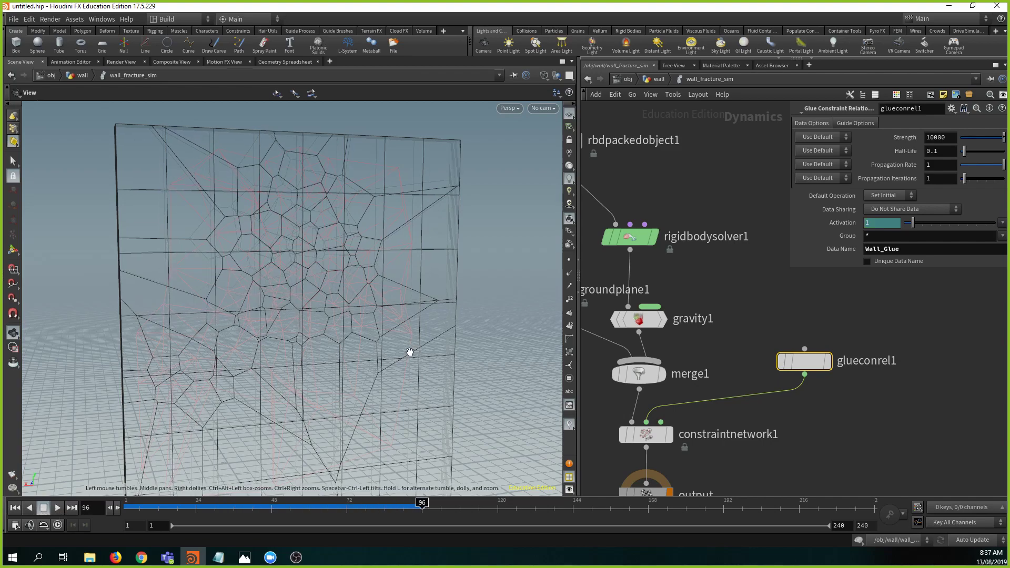
right_drag(411, 352, 323, 371)
middle_drag(323, 370, 315, 259)
mouse_move(320, 292)
mouse_down()
mouse_move(318, 305)
mouse_move(332, 300)
mouse_up()
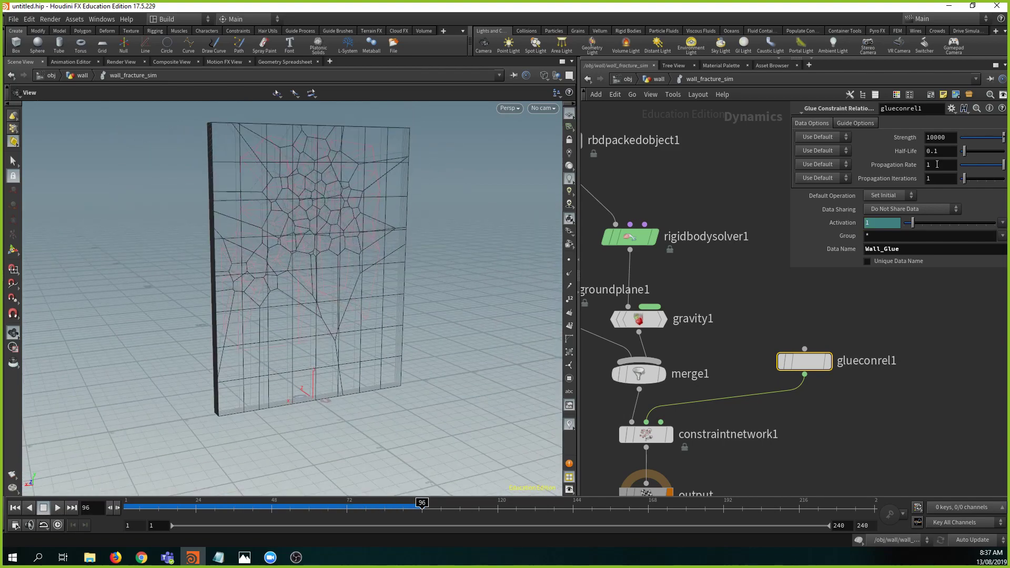
- Set glueconrel1's strength to 0 and play the simulation from the first frame
double_click(939, 137)
text(0)
key(Return)
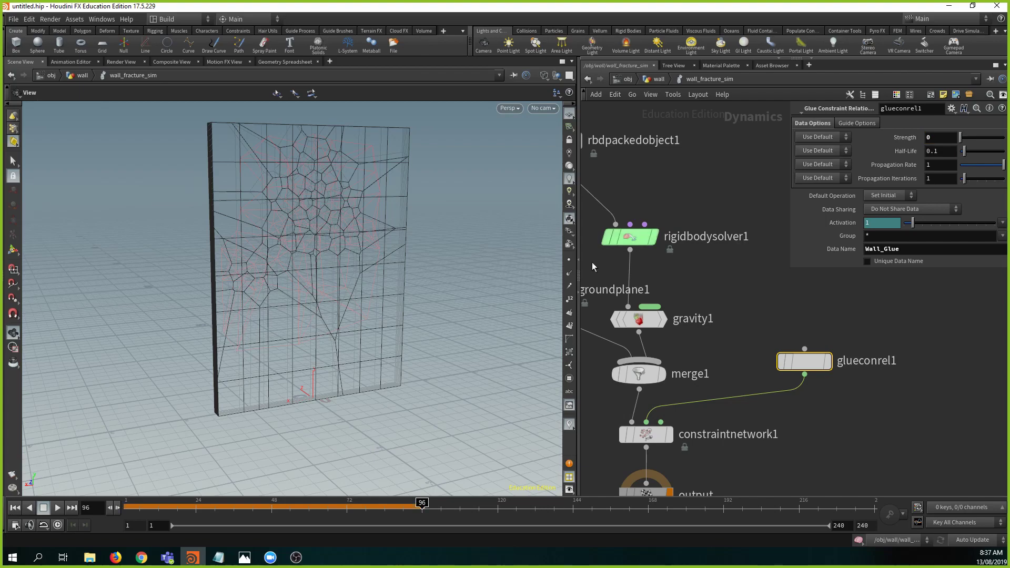
click(15, 508)
click(57, 508)
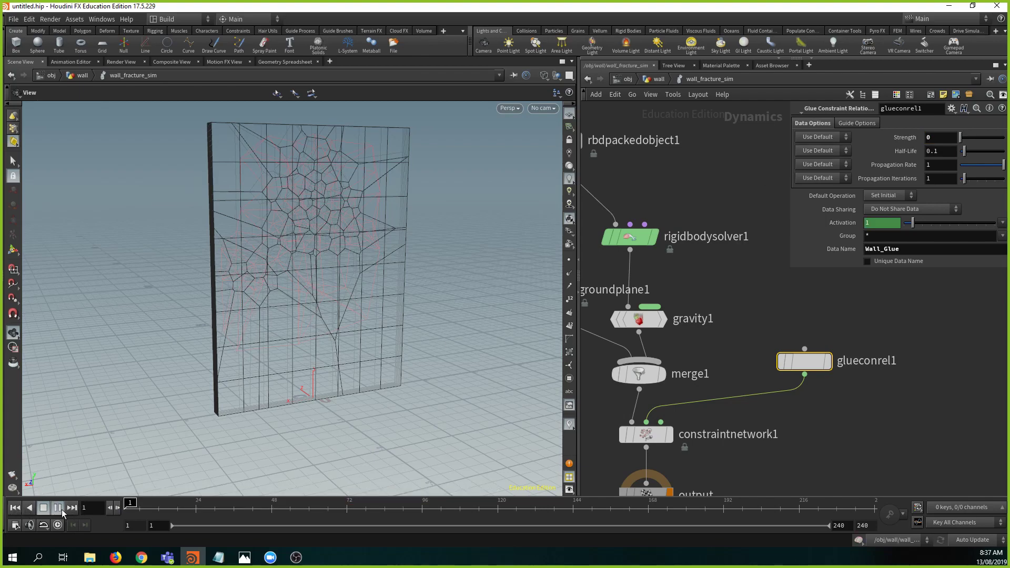
click(57, 507)
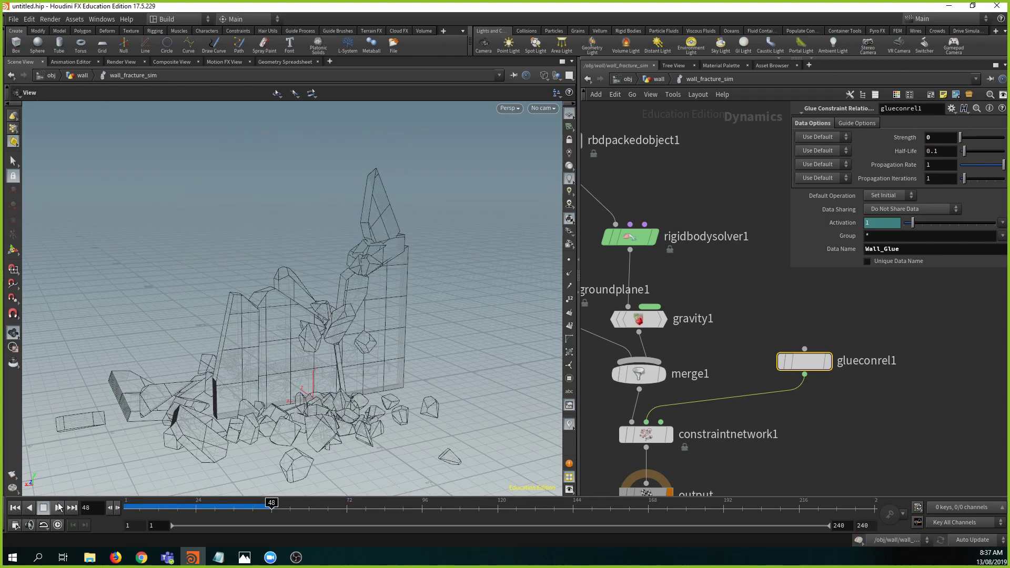
- Set glueconrel1's strength to 500 and play the simulation again from the first frame
click(15, 508)
drag(938, 138, 804, 139)
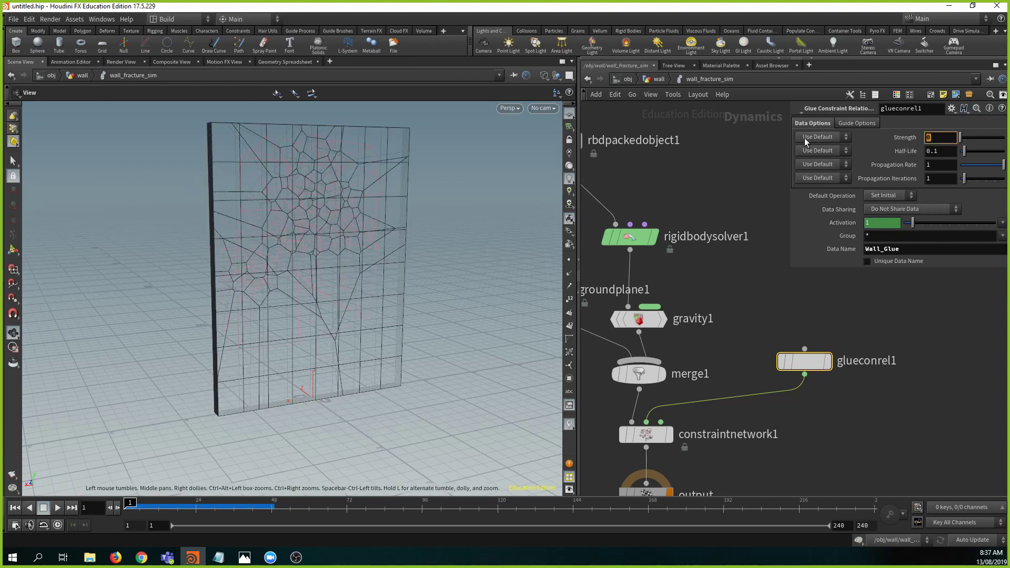
text(500)
key(Return)
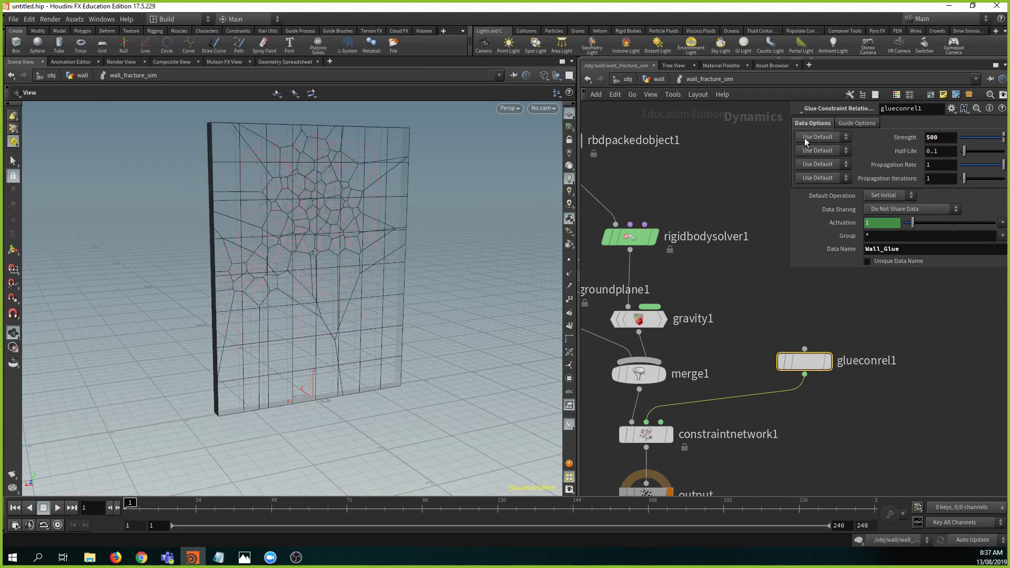
click(57, 508)
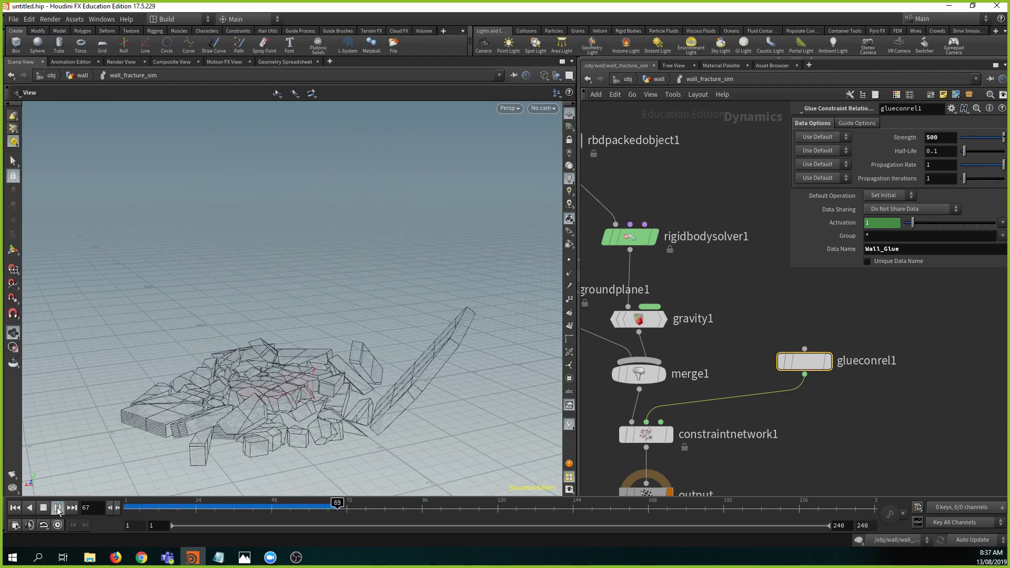
click(58, 509)
- Inspect the wall debris from above at closer range and replay the simulation from the first frame
drag(269, 403, 263, 391)
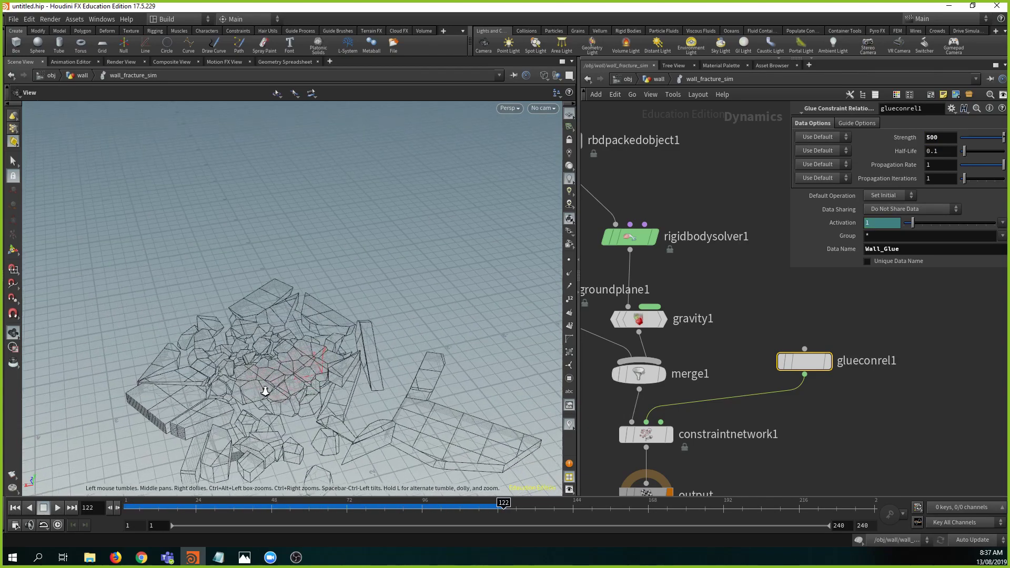
right_drag(263, 391, 309, 356)
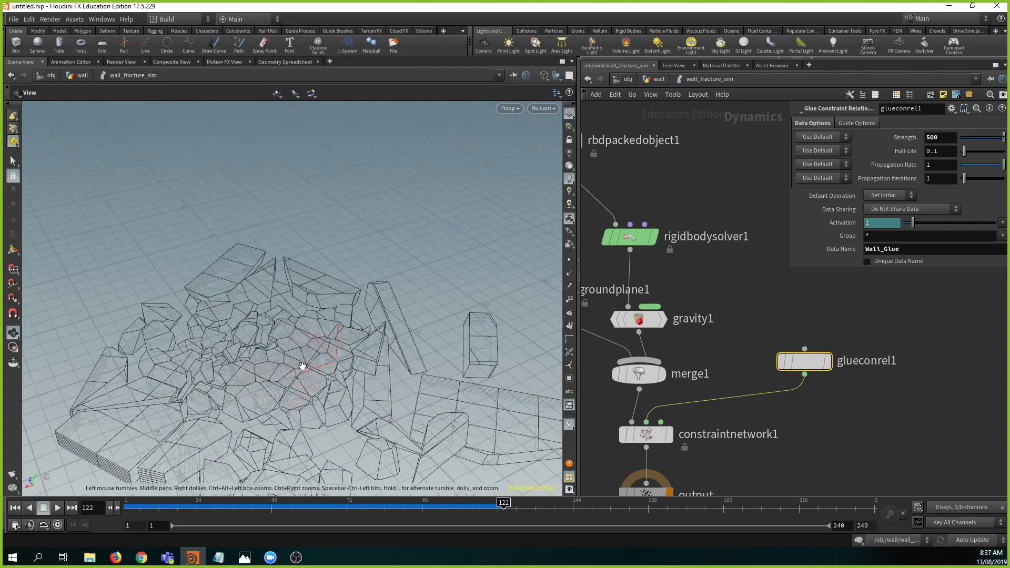
click(15, 508)
click(58, 508)
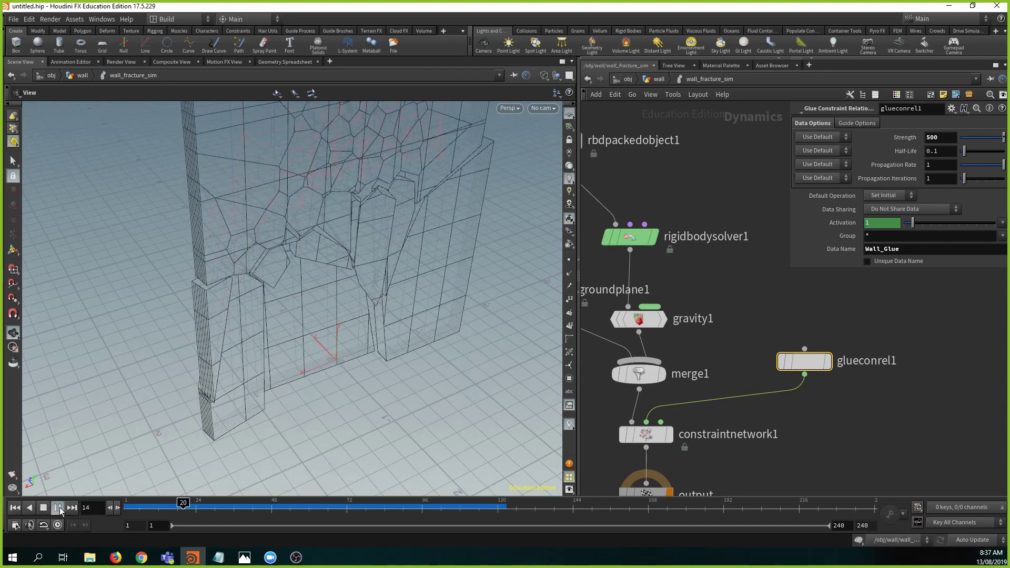
- Inspect the collapsed wall at glue strength 500 and replay the simulation from the first frame with the whole wall in view
drag(265, 376, 326, 309)
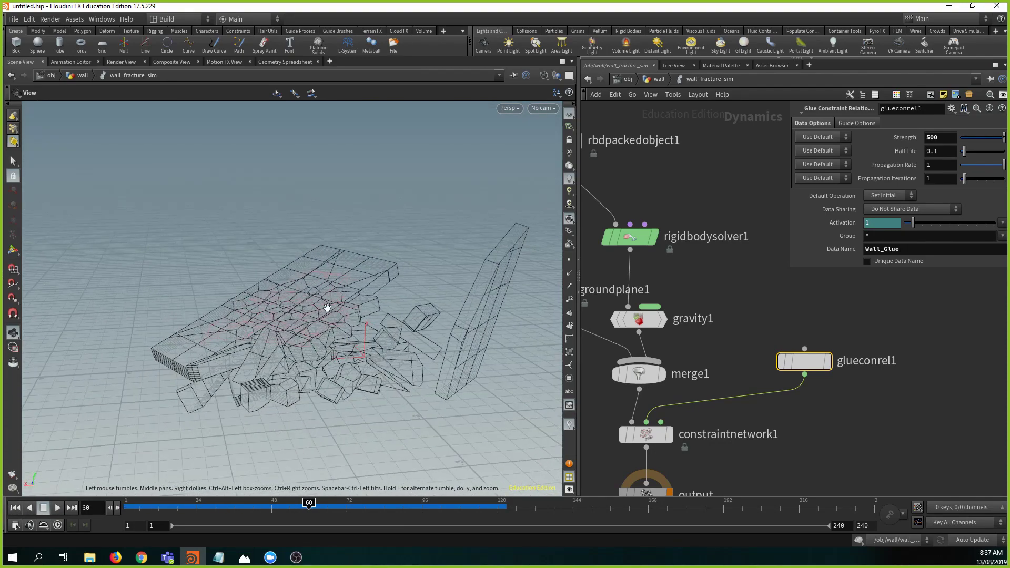
click(16, 508)
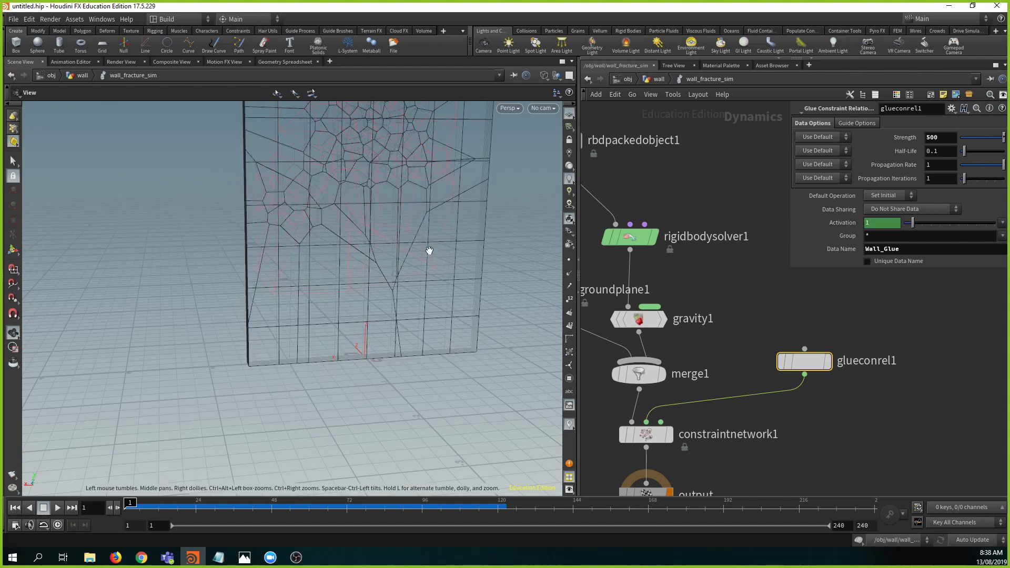
drag(431, 220, 350, 255)
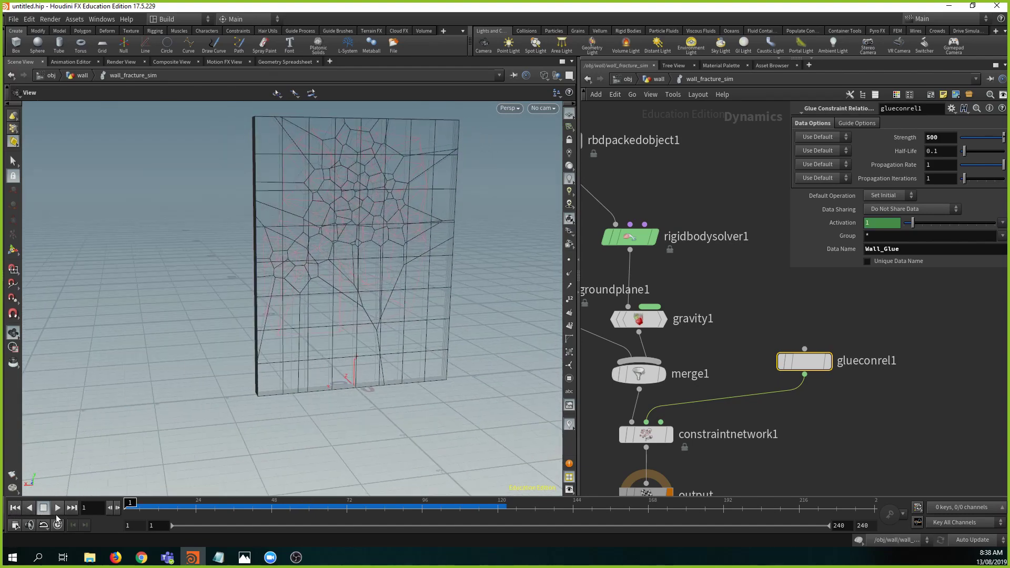
click(57, 507)
click(44, 508)
click(16, 508)
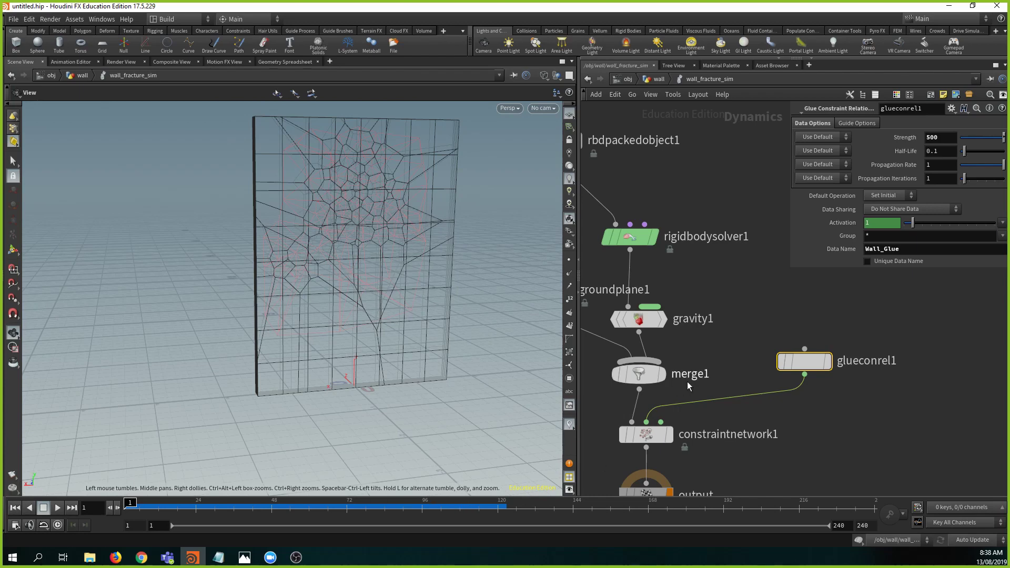
- Leave the DOP network, display the _out_geo_wall null inside the wall object, and return to the object level
scroll(686, 381, down, 3)
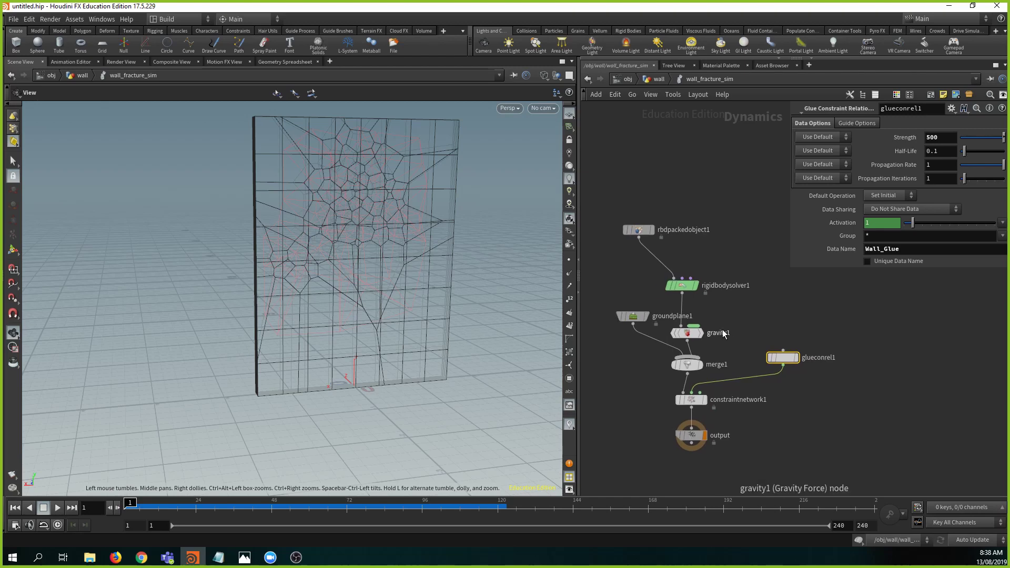
key(u)
middle_drag(772, 314, 728, 363)
scroll(727, 350, down, 3)
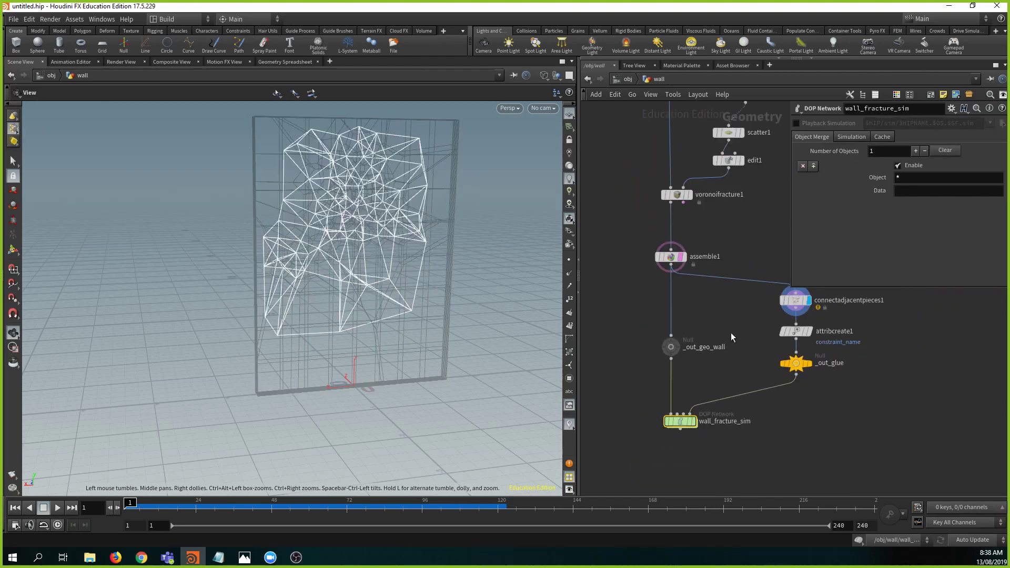
scroll(713, 372, down, 2)
key(u)
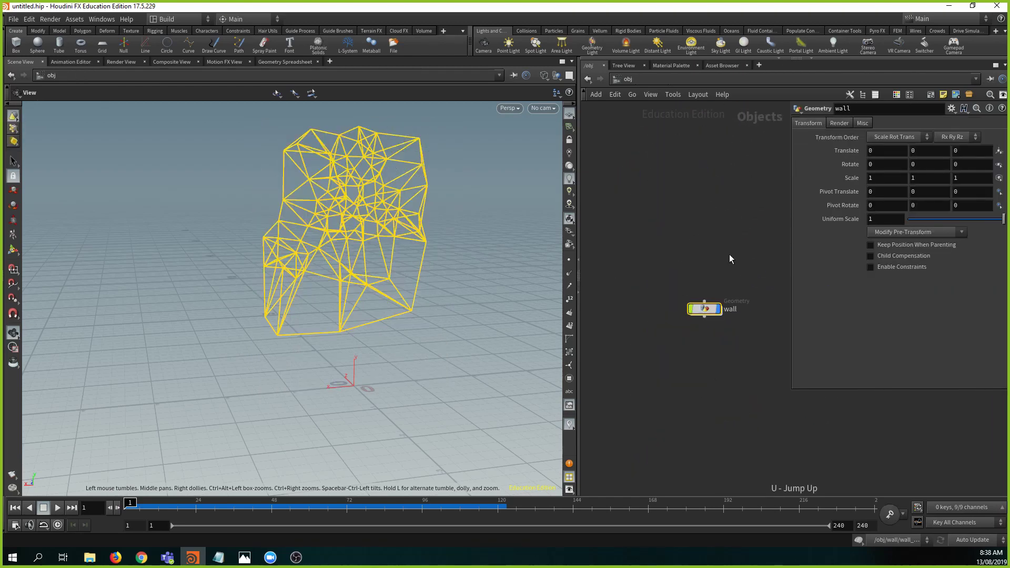
double_click(703, 308)
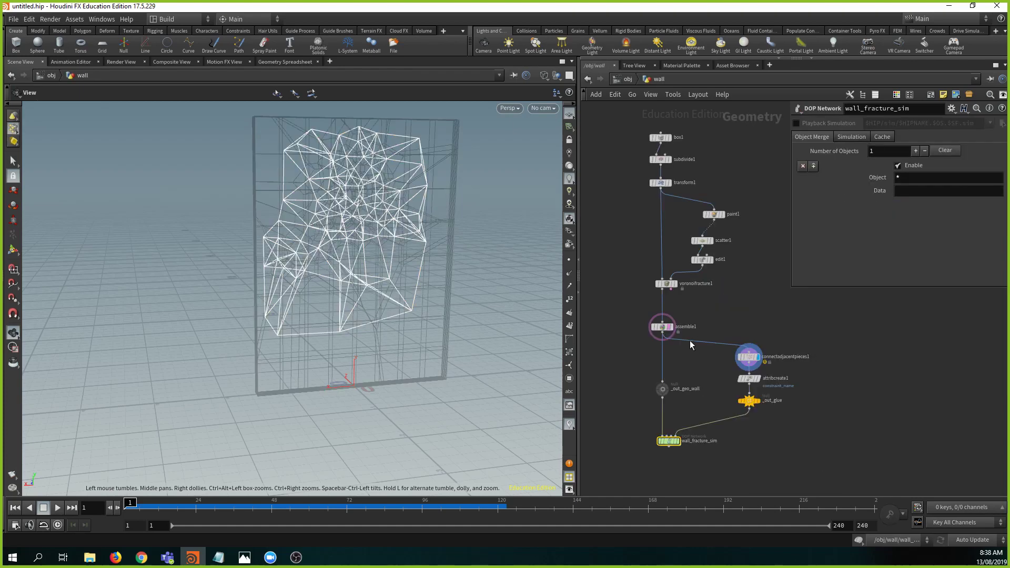
scroll(680, 404, up, 4)
click(672, 356)
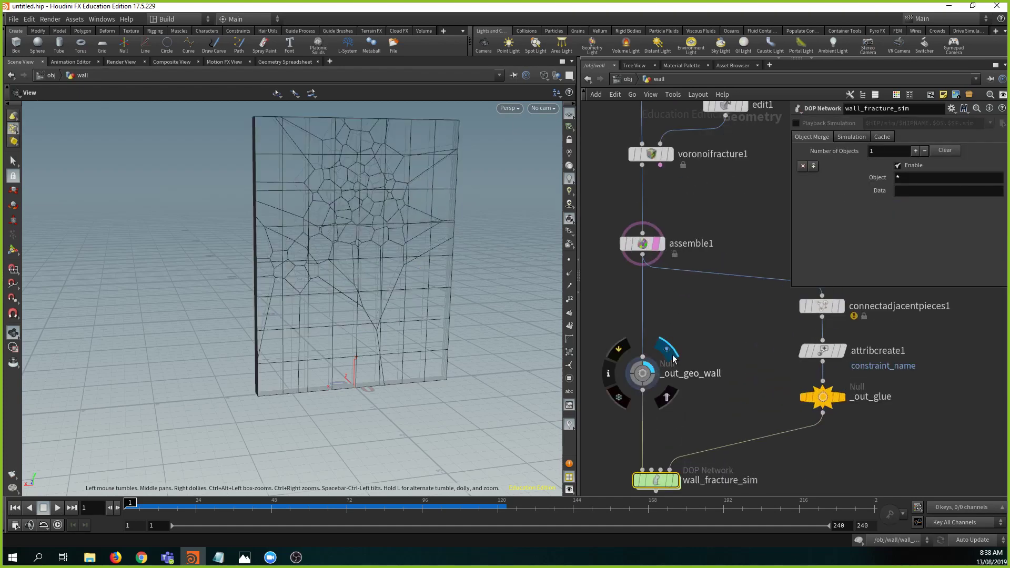
key(u)
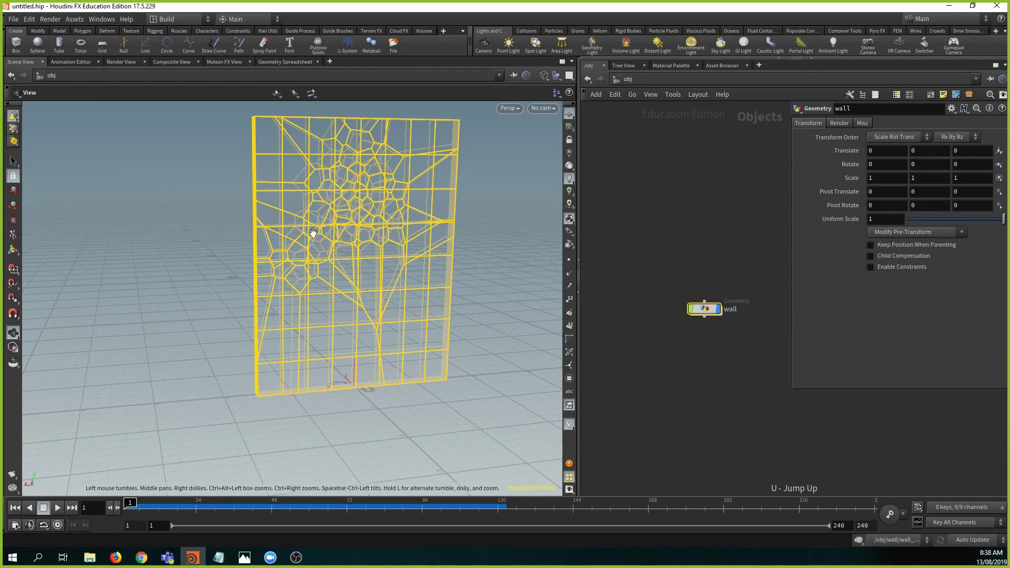
drag(312, 233, 377, 289)
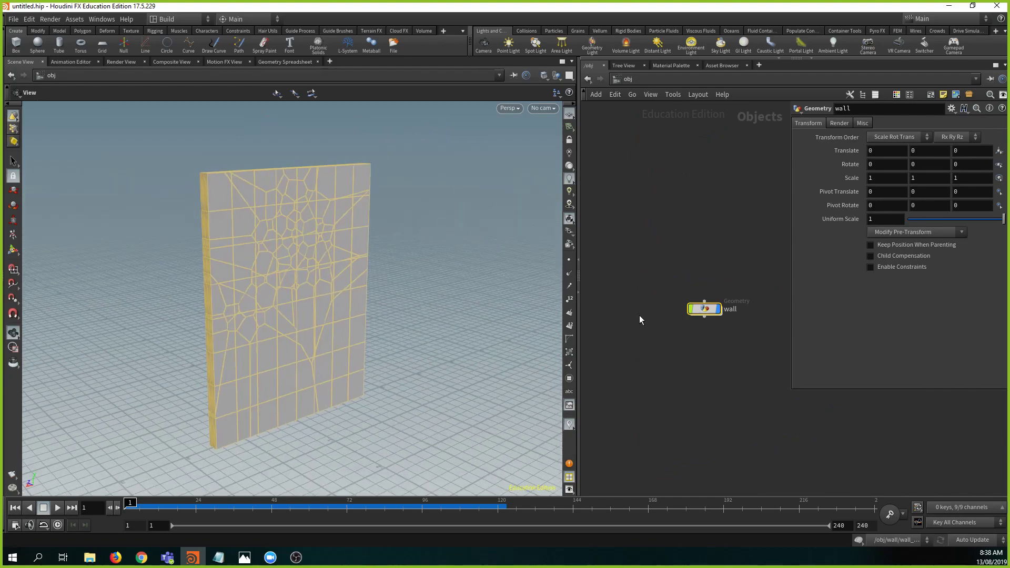
middle_drag(639, 315, 593, 270)
middle_drag(712, 272, 744, 286)
key(p)
scroll(724, 254, up, 3)
key(Tab)
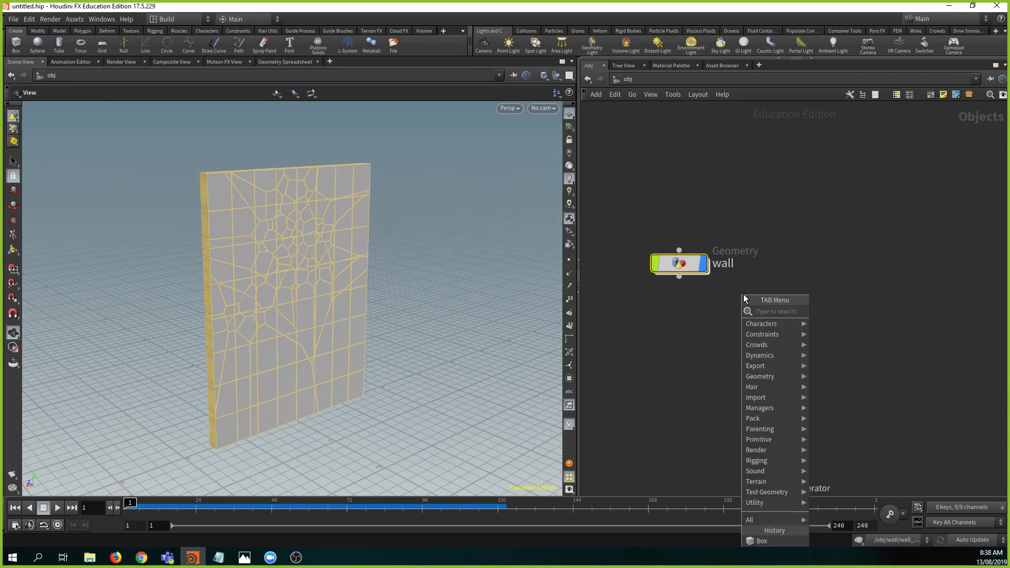
text(ge)
key(Return)
click(743, 295)
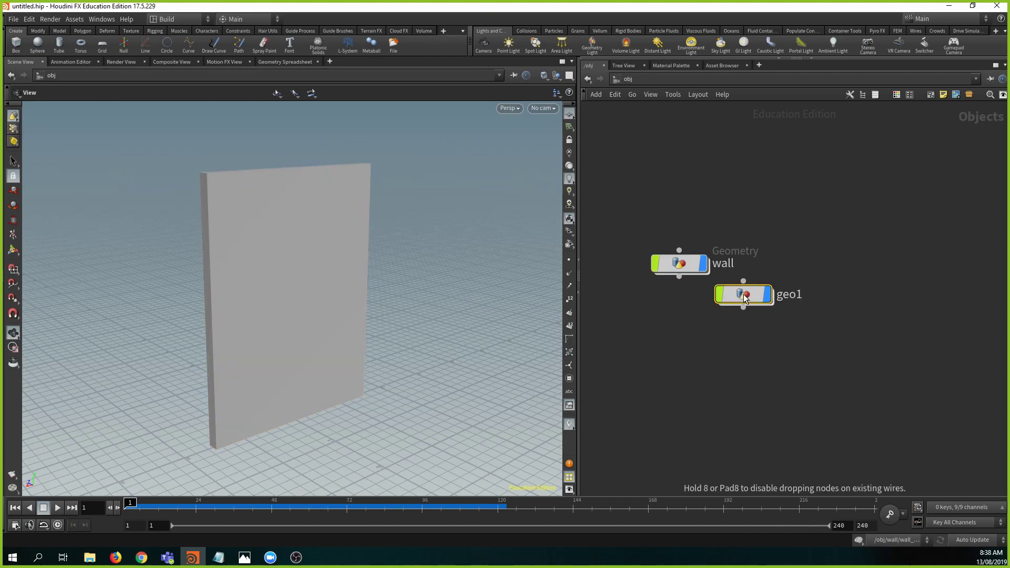
key(Delete)
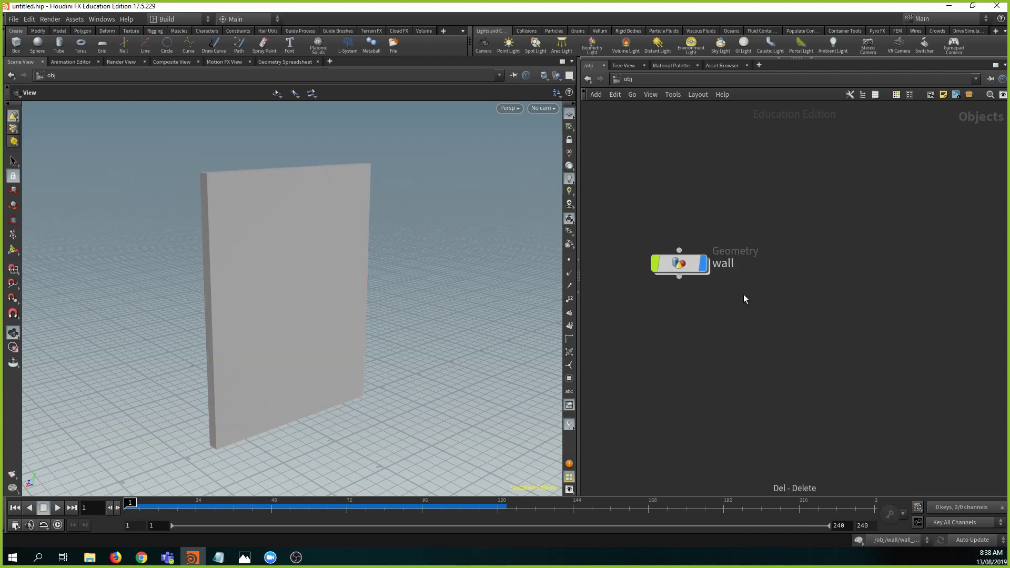
- Add a sphere object to the scene and place its node beside the wall node
key(Tab)
text(ge)
key(Return)
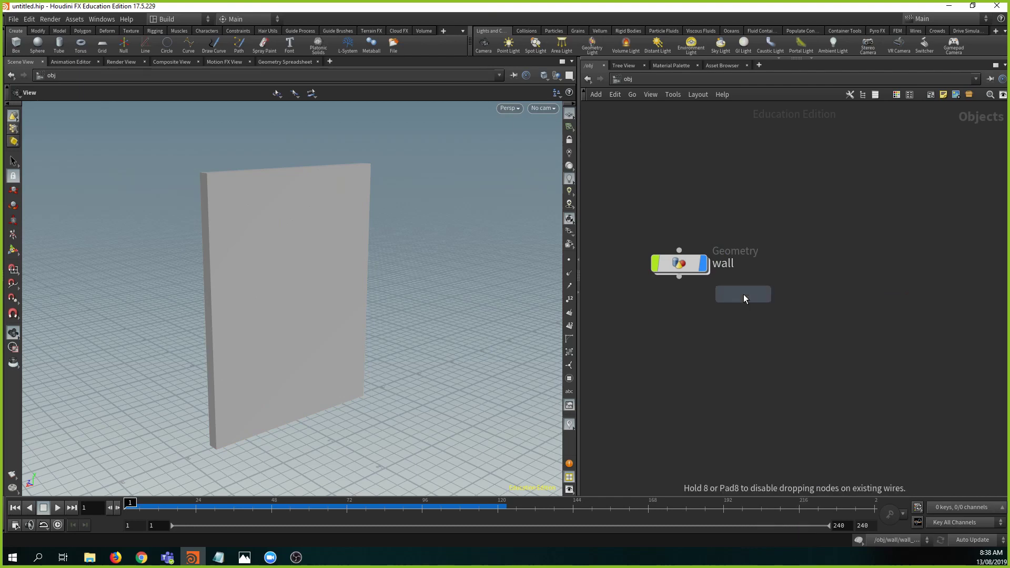
click(744, 299)
drag(744, 299, 803, 269)
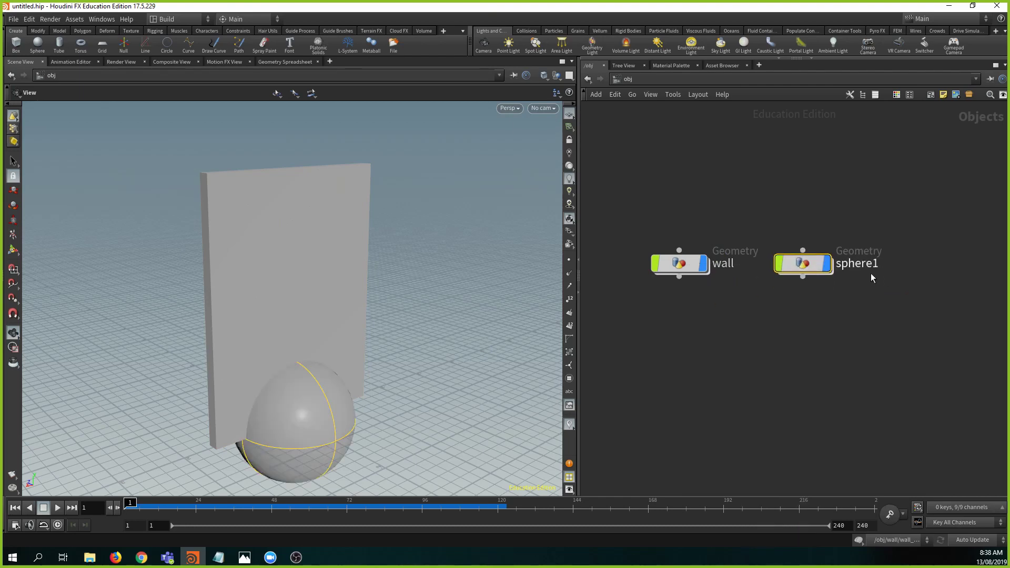
- Rename the new sphere object as ball
click(871, 267)
drag(883, 268, 843, 269)
key(BackSpace)
key(BackSpace)
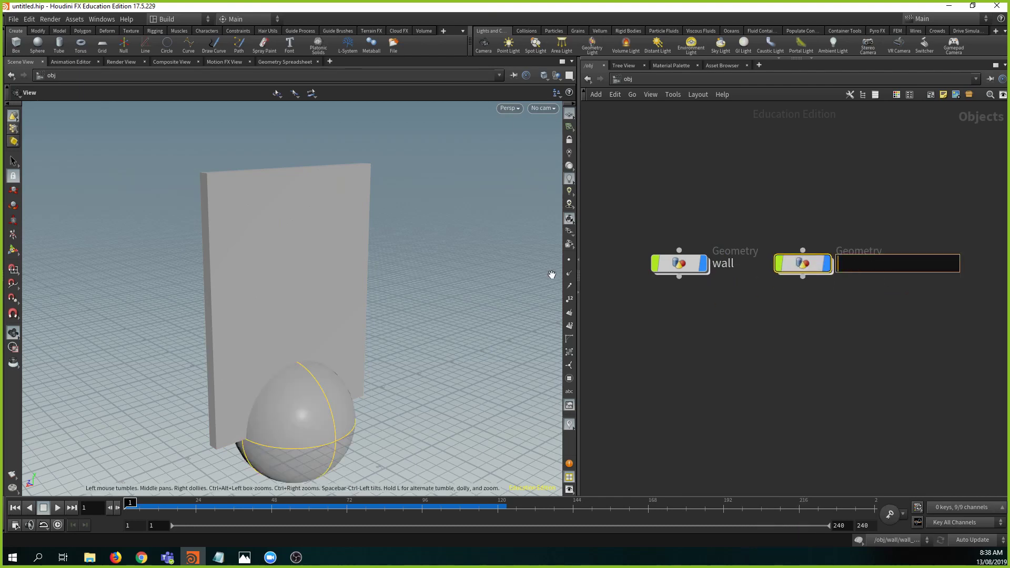
text(ball)
key(Return)
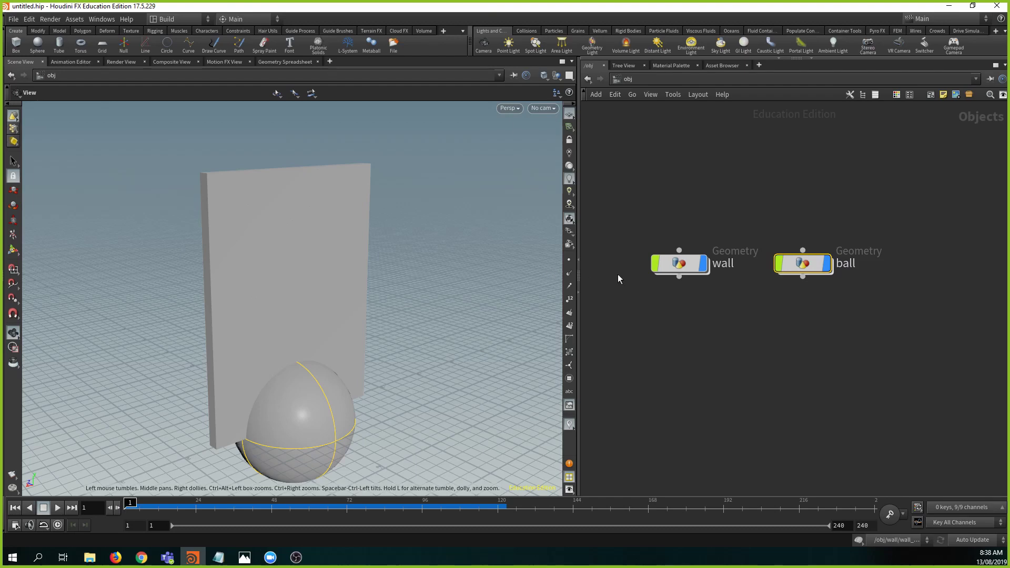
- Go inside the ball object and set sphere1's primitive type to Polygon Mesh
double_click(797, 264)
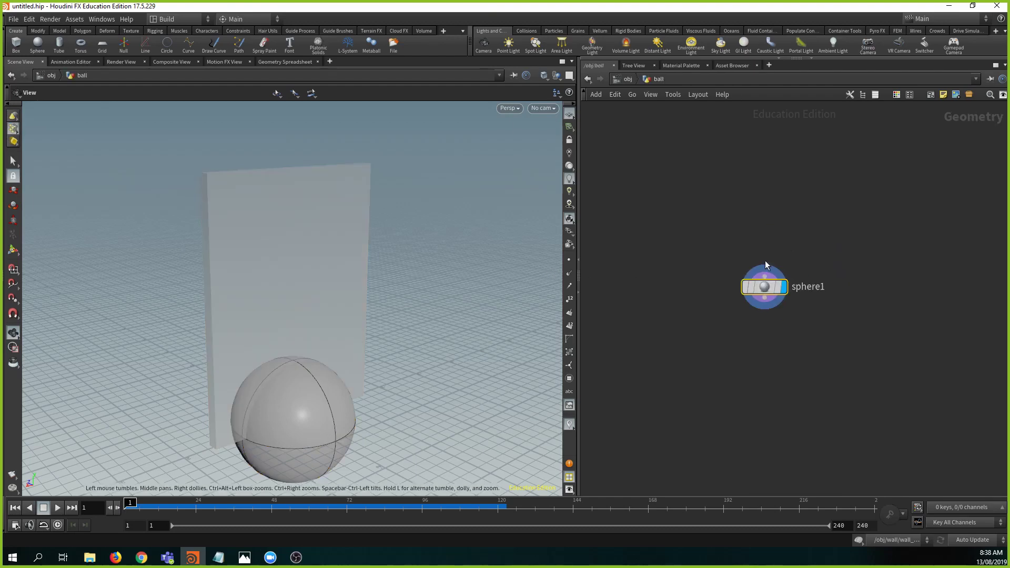
drag(764, 287, 723, 303)
key(p)
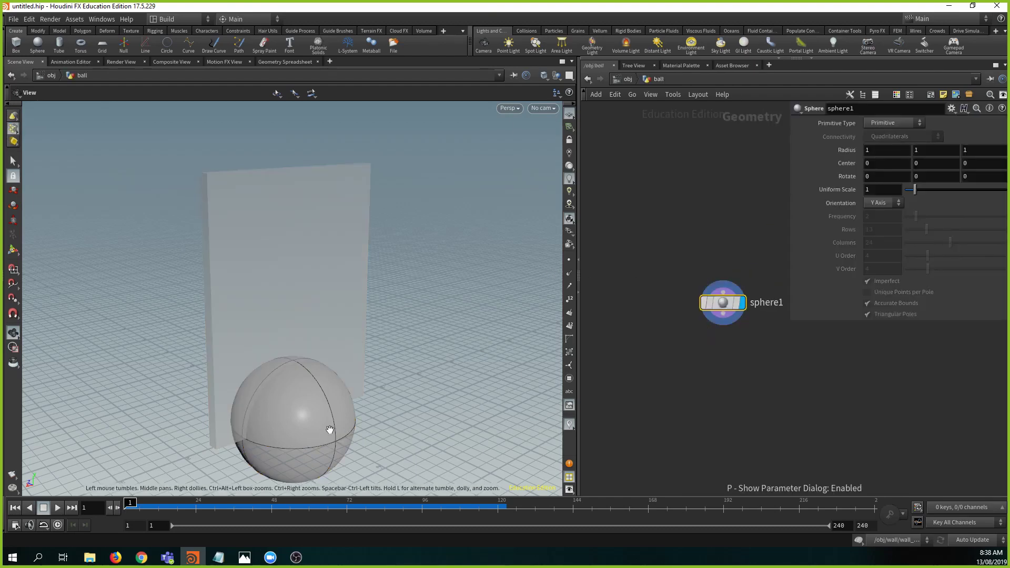
click(900, 124)
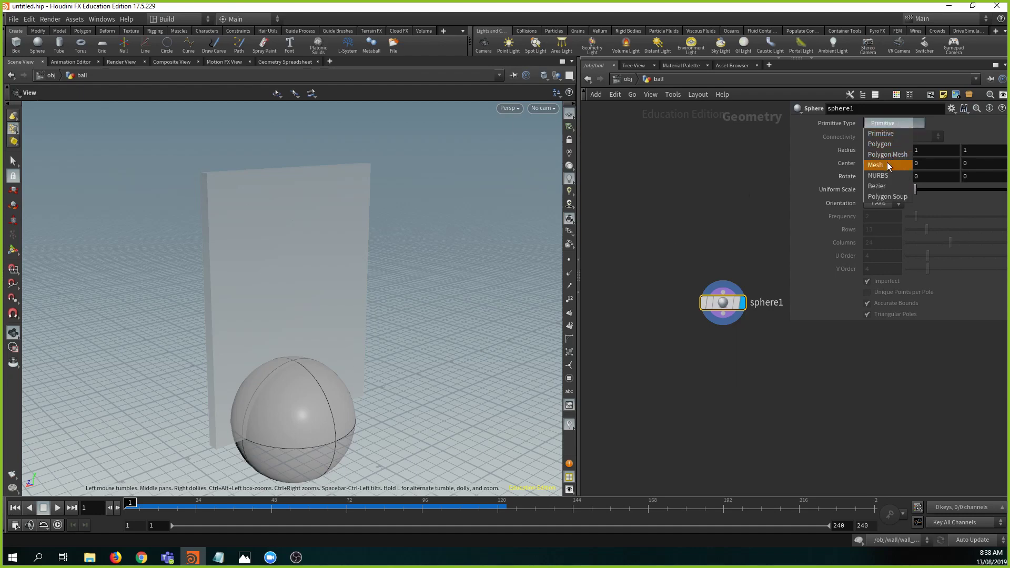
click(891, 154)
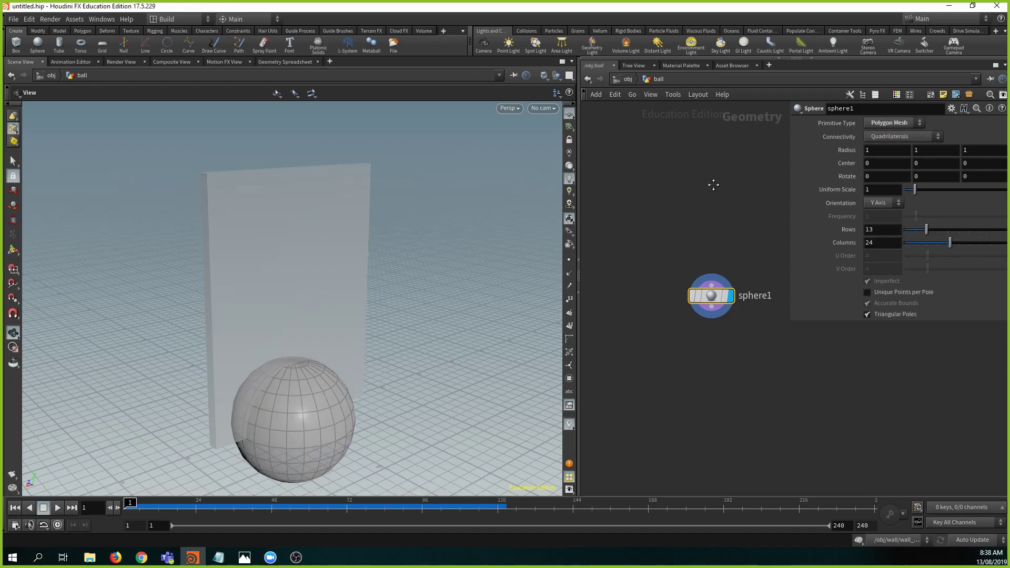
- Add a Transform node connected below sphere1
key(h)
key(Tab)
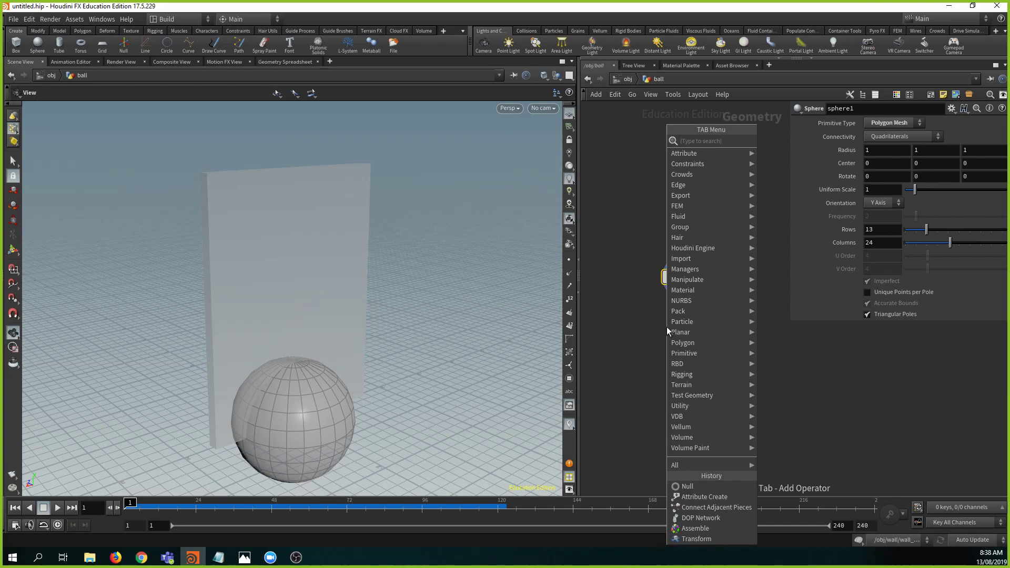
text(tra)
key(Down)
key(Down)
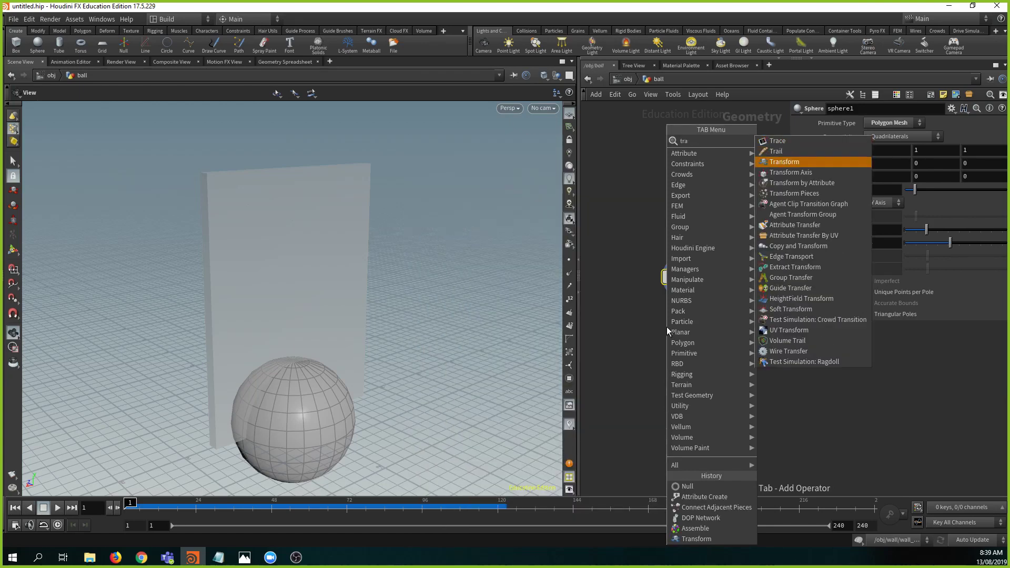
key(Return)
- Set transform1's uniform scale to .3 and display that node's result
drag(867, 216, 720, 225)
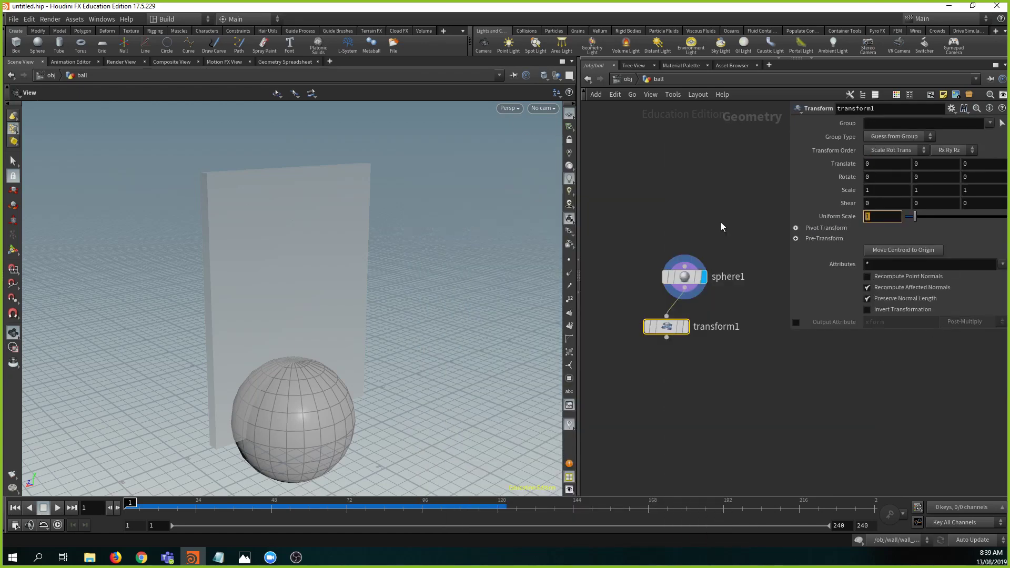
text(.3)
key(Return)
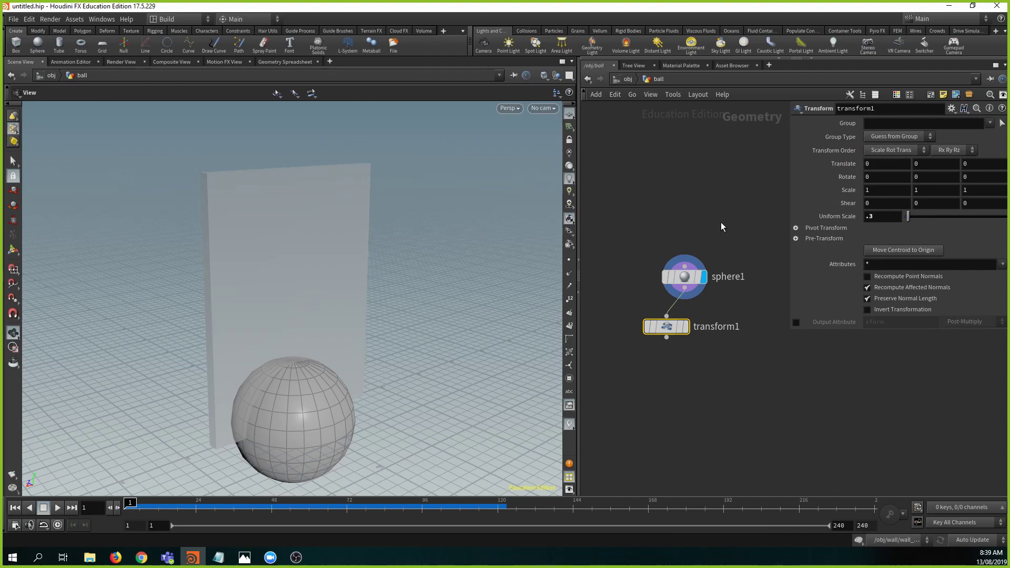
click(683, 326)
- Align transform1 beneath sphere1, switch geometry selection to Primitives, and activate the ball's transform handle in the viewport
drag(324, 349, 400, 277)
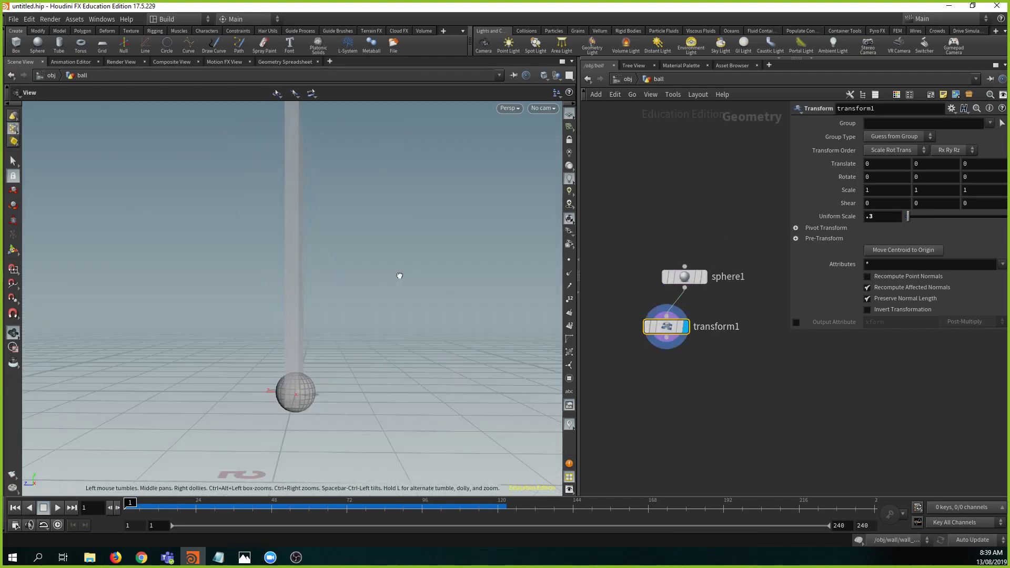
drag(351, 321, 62, 271)
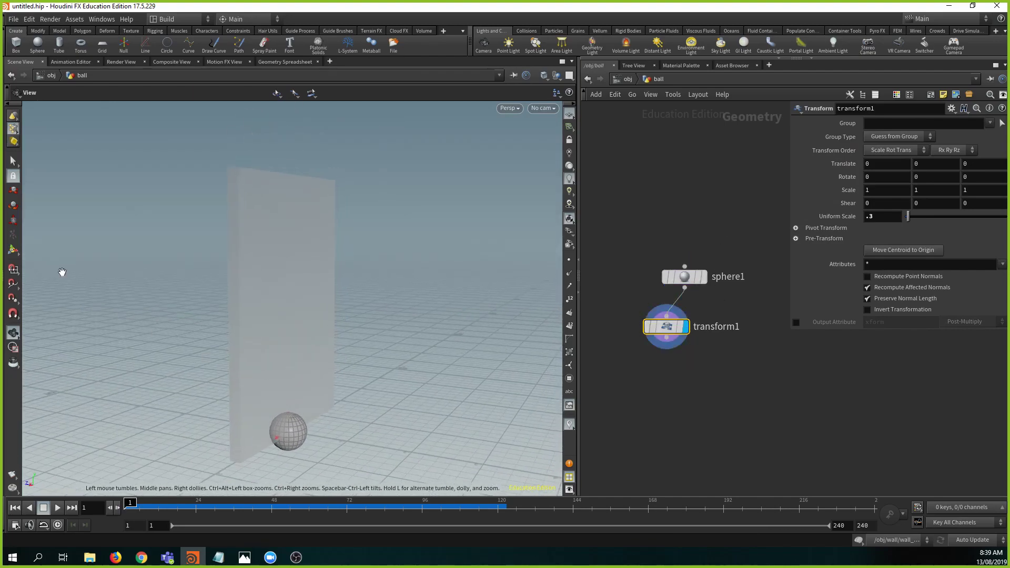
click(13, 191)
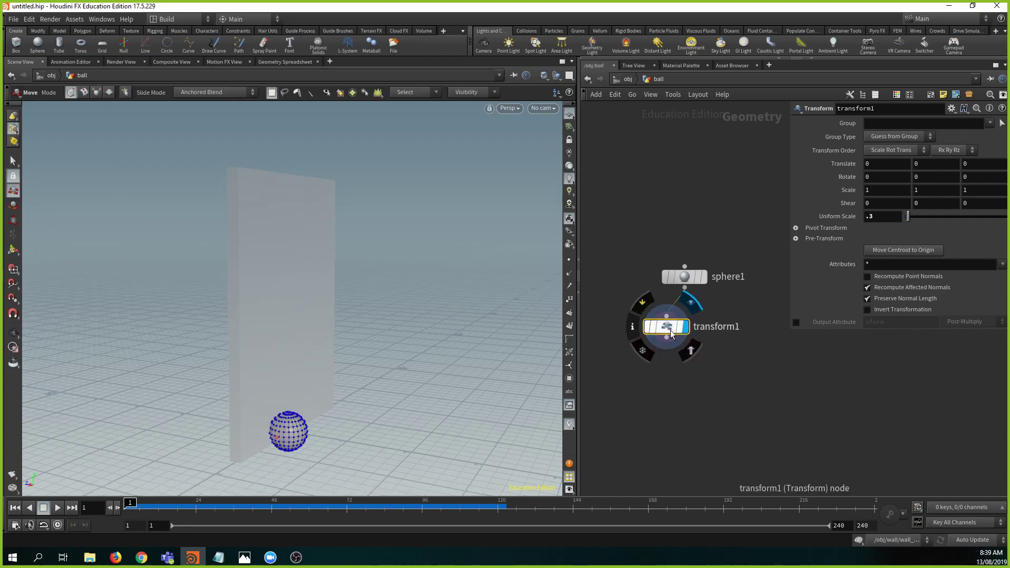
drag(666, 327, 685, 330)
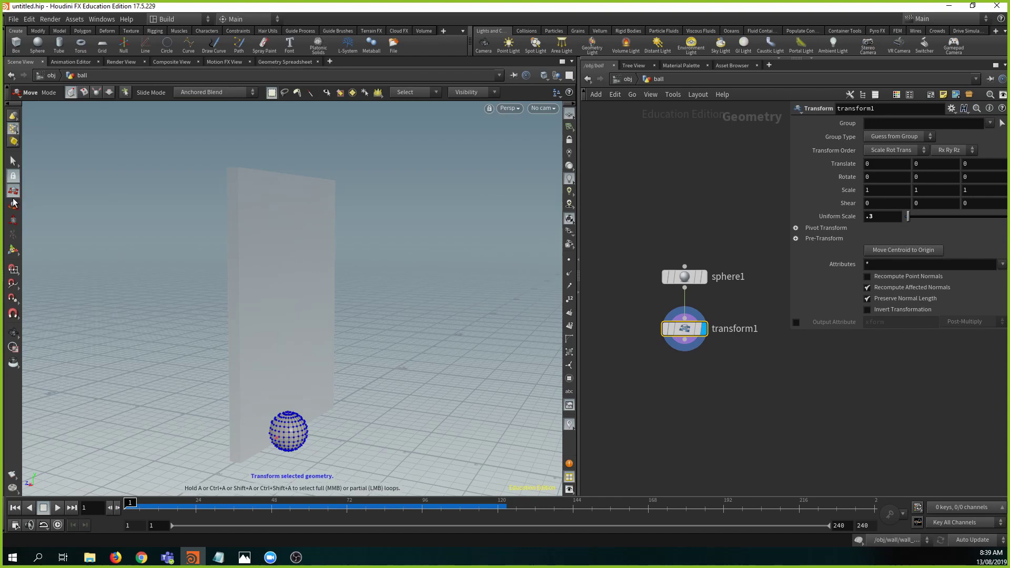
right_click(14, 130)
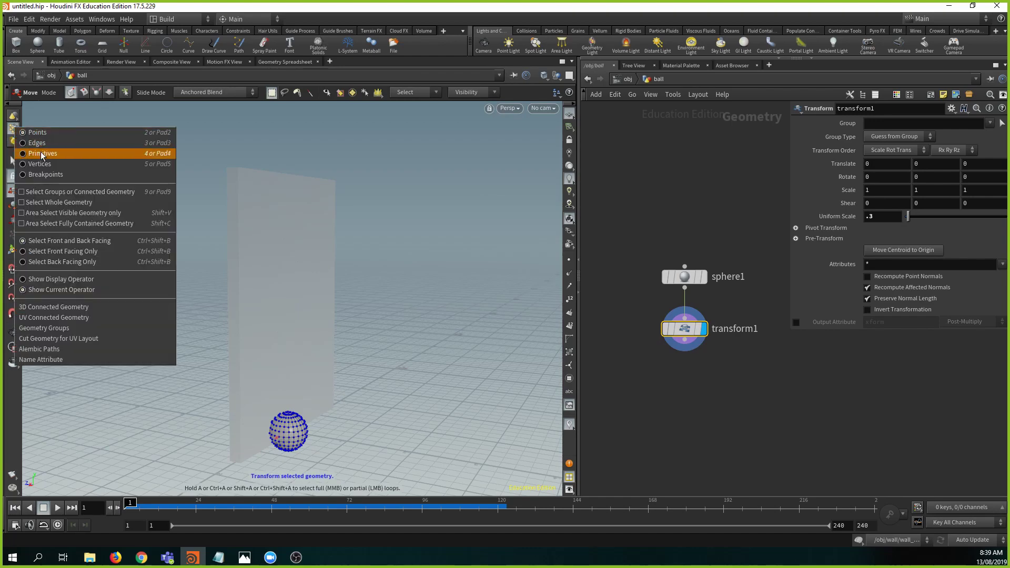
click(40, 151)
drag(124, 260, 135, 235)
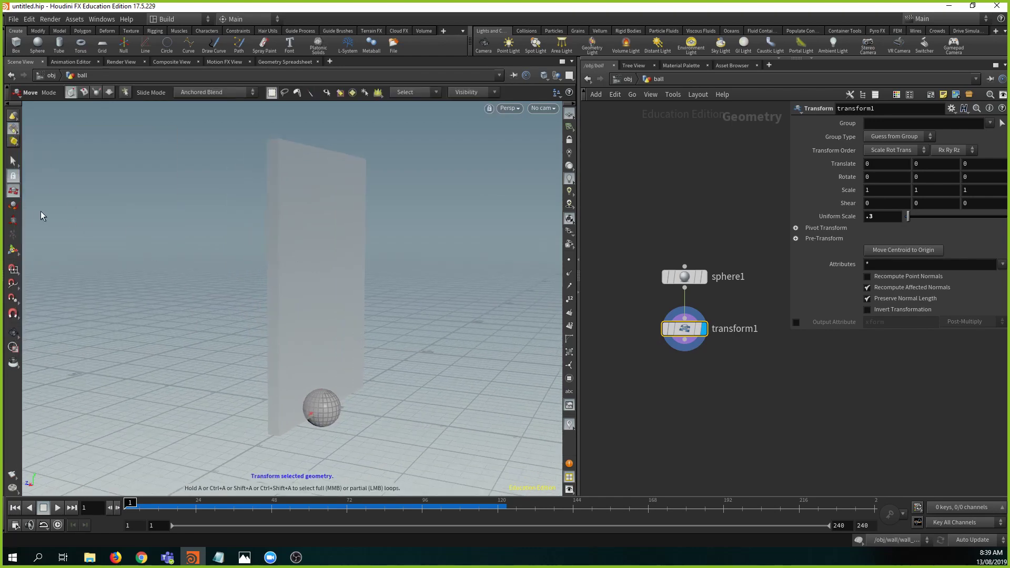
key(Return)
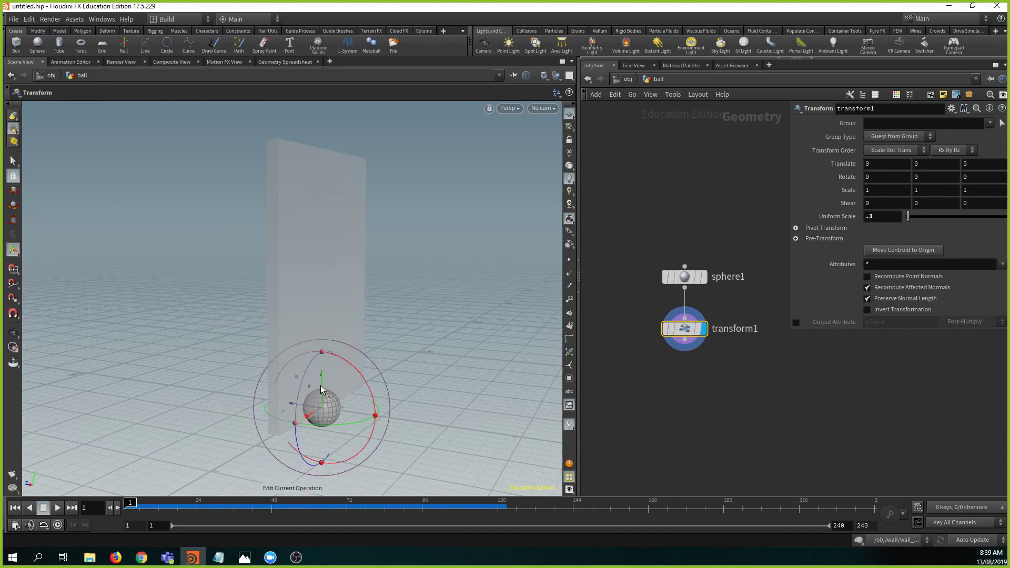
- Move the ball to about 2.8 in Y and about 2.29 in Z, level with the wall's upper part and in front of it
drag(320, 385, 339, 229)
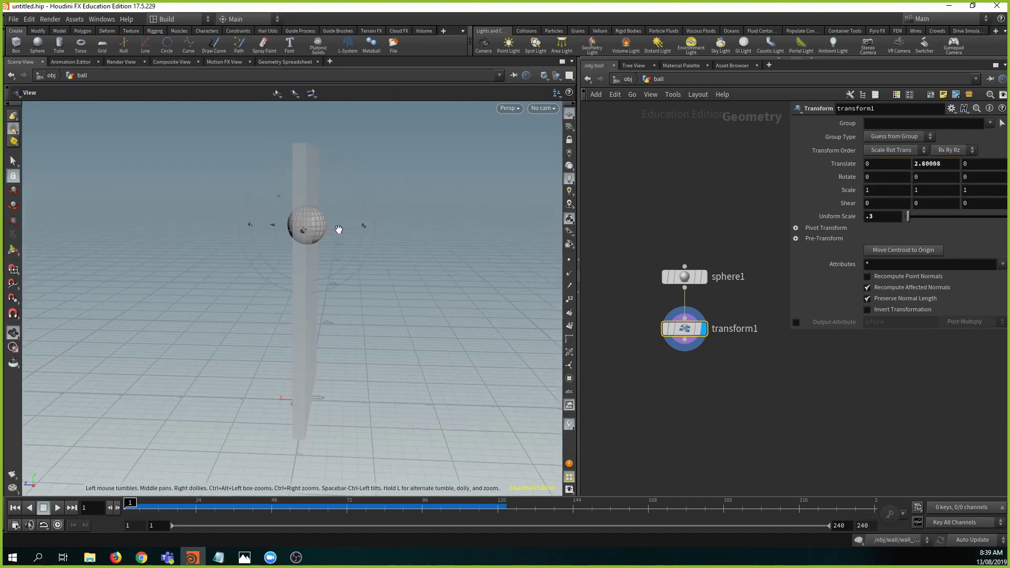
drag(276, 225, 127, 225)
alt+drag(228, 245, 326, 295)
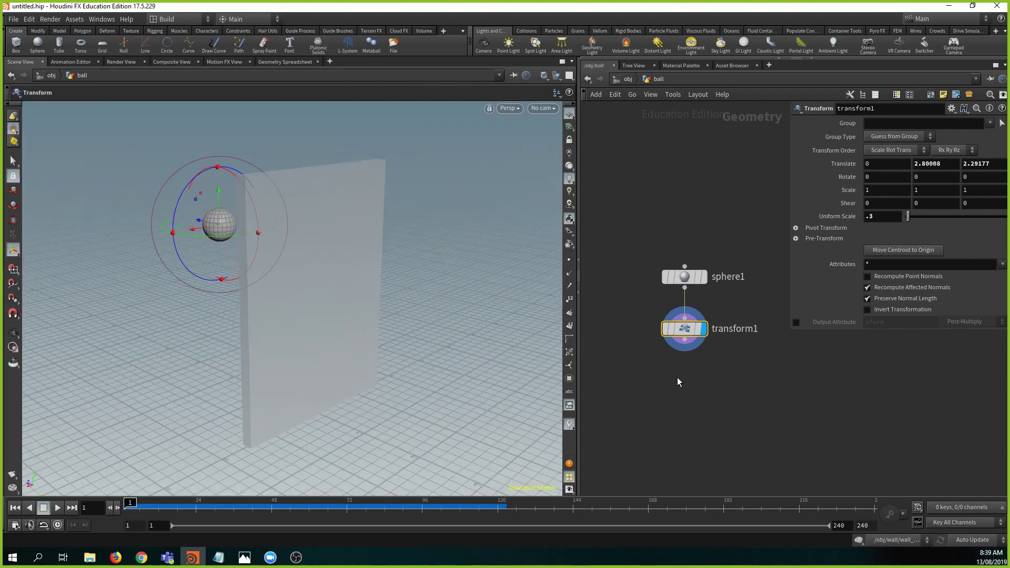
- Return to the object level, switch the viewport to wireframe display and view the ball's distance from the wall from the side
key(u)
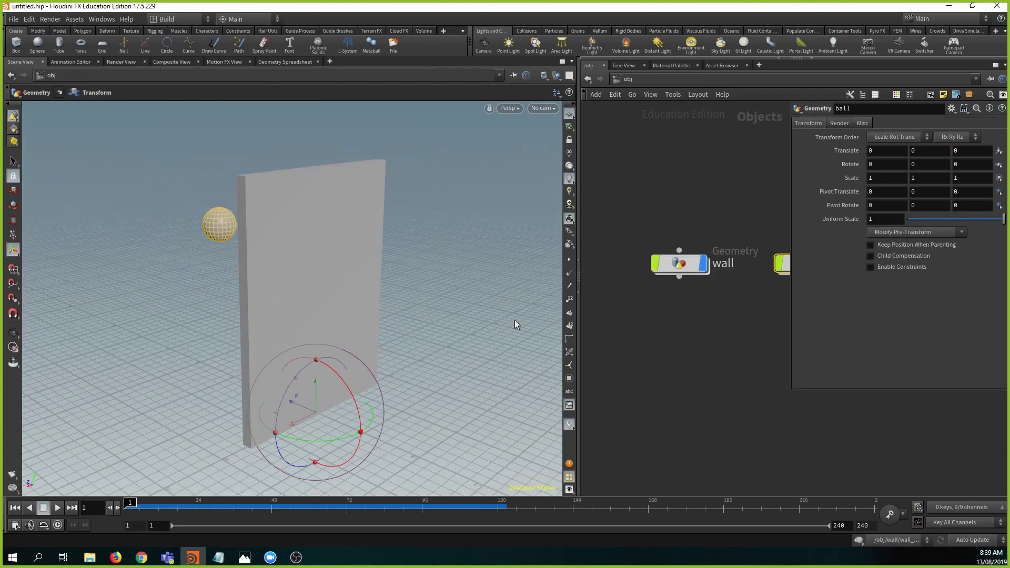
key(shift+w)
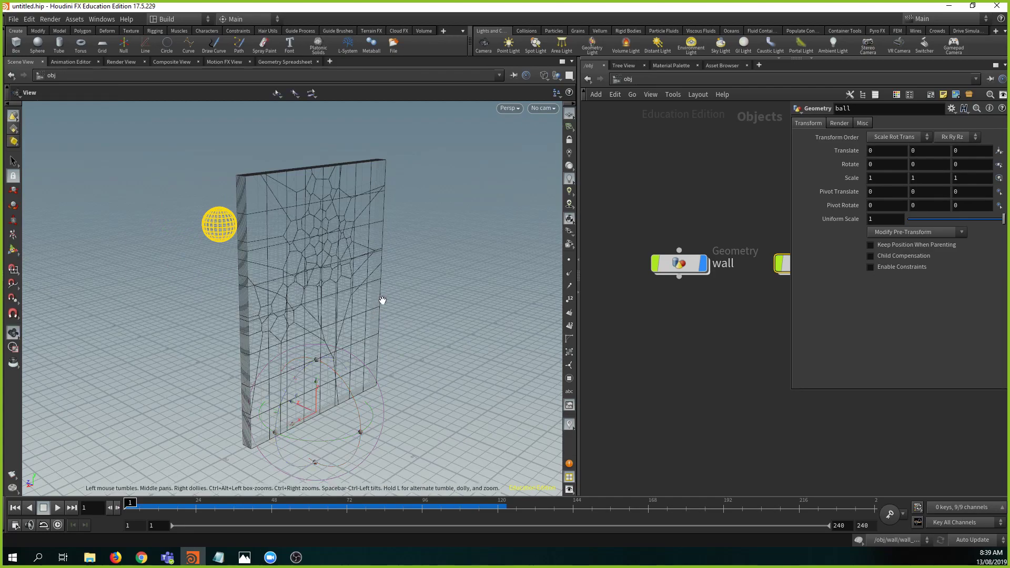
mouse_move(381, 299)
alt+mouse_down()
mouse_move(367, 279)
mouse_move(307, 276)
mouse_move(476, 277)
mouse_move(190, 278)
mouse_move(176, 300)
alt+mouse_up()
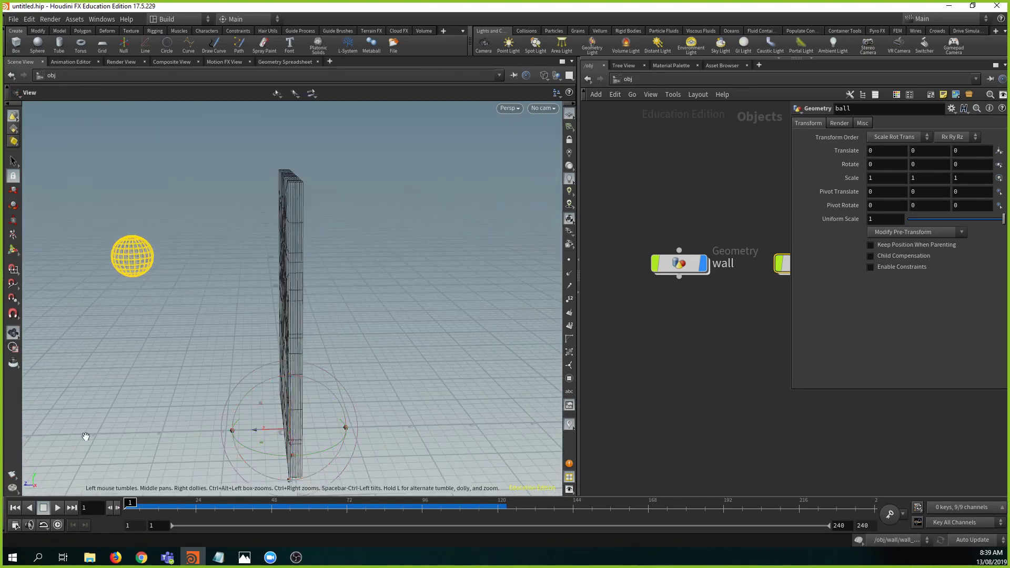
alt+middle_drag(85, 437, 147, 374)
alt+drag(147, 374, 132, 363)
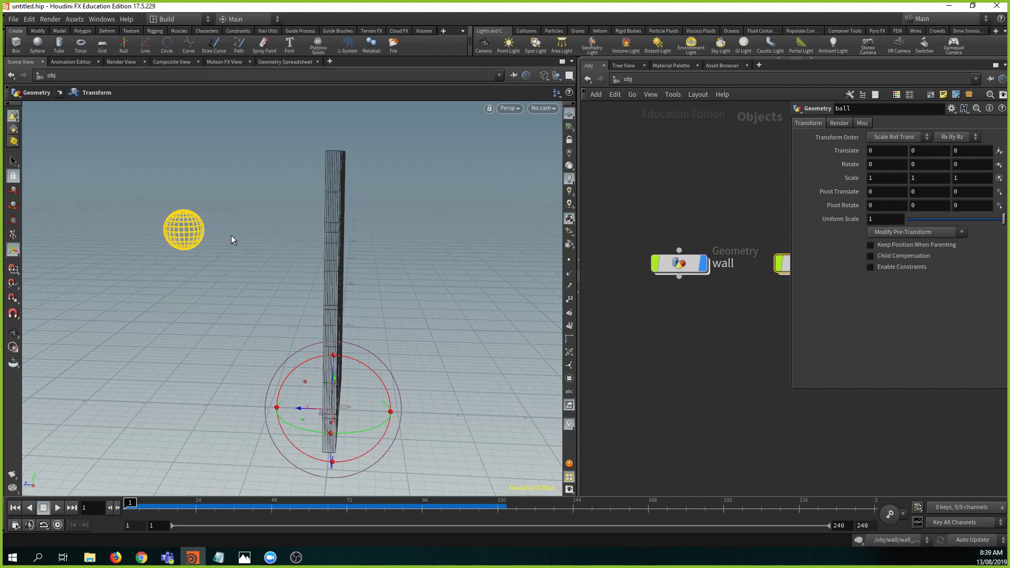
click(18, 196)
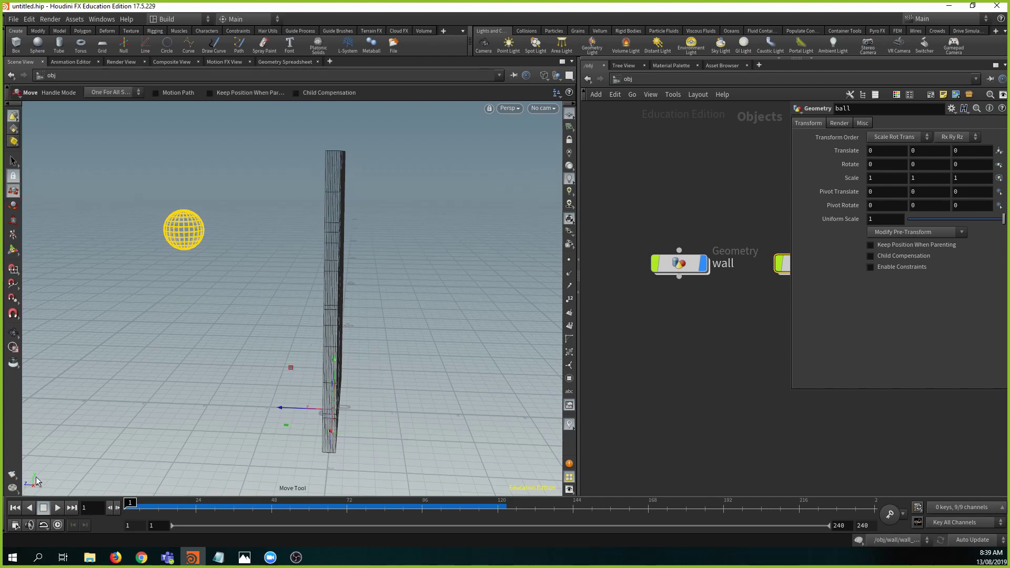
alt+drag(36, 477, 48, 472)
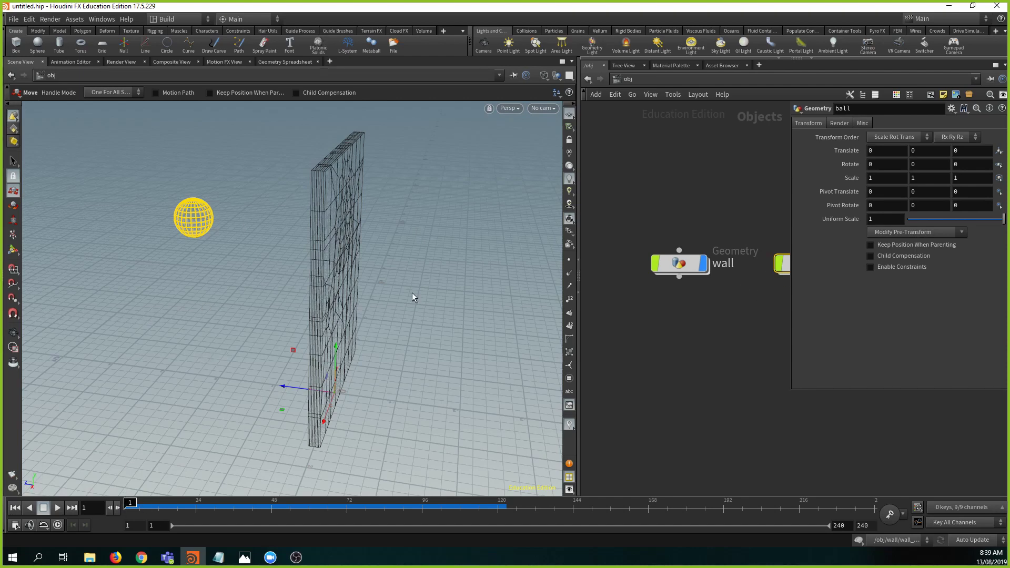
- Inside the ball object, add a Null node connected below transform1
middle_drag(708, 313, 661, 322)
scroll(727, 308, down, 1)
scroll(727, 308, up, 1)
double_click(756, 272)
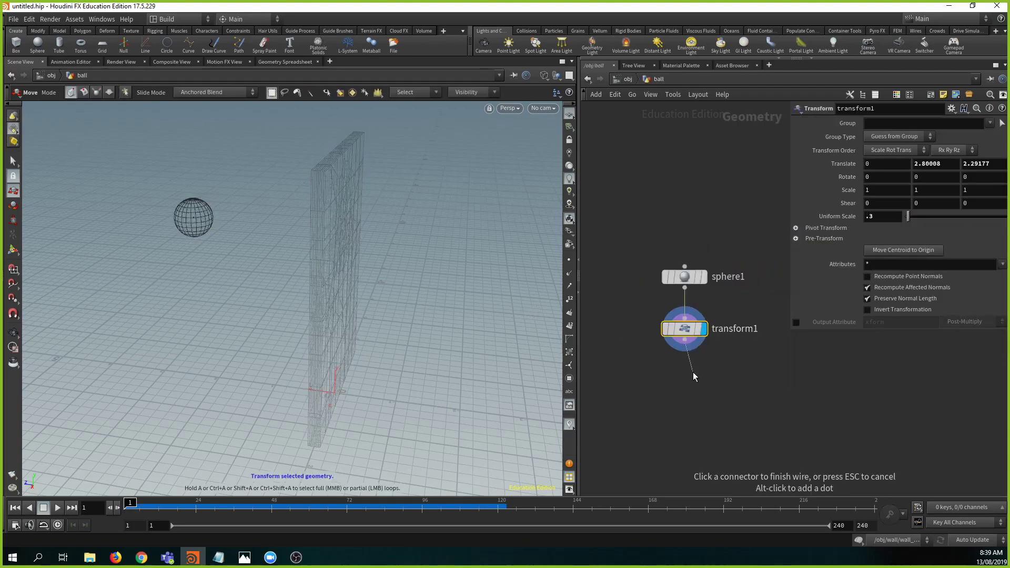
key(Tab)
text(nu)
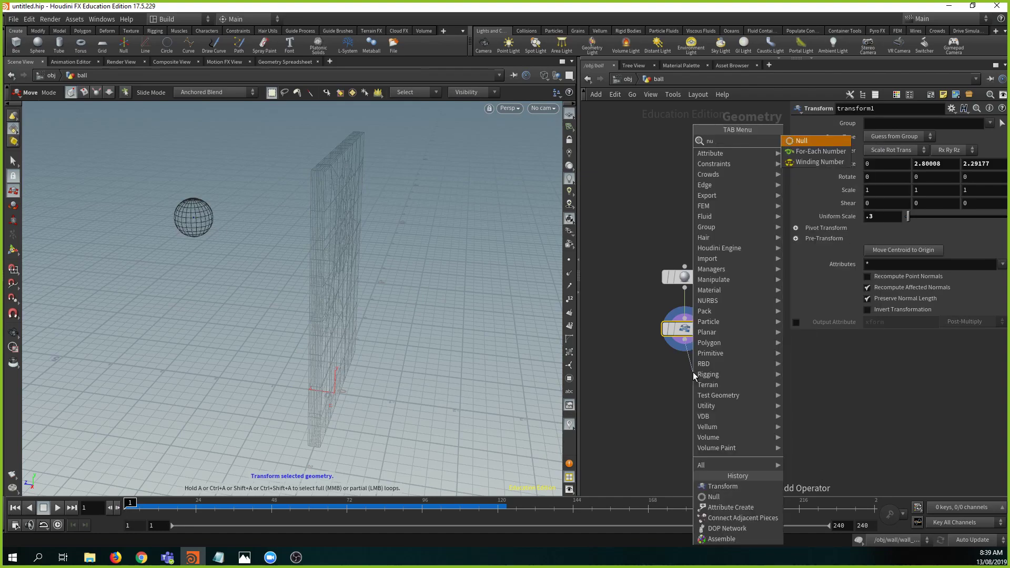
key(Return)
key(Return)
drag(694, 374, 687, 382)
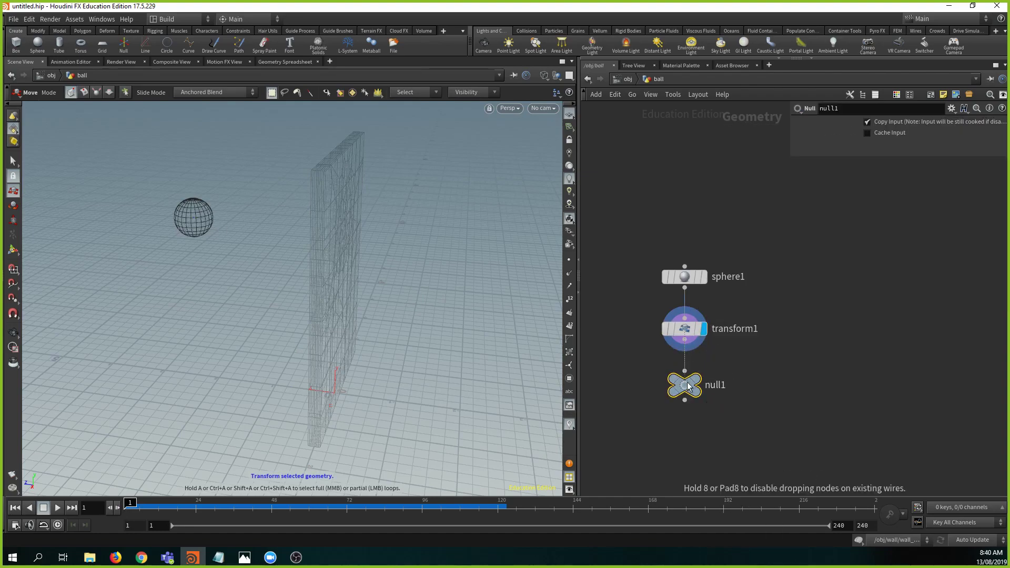
- Colour the null node below transform1 dark grey and give it a circular node shape
key(c)
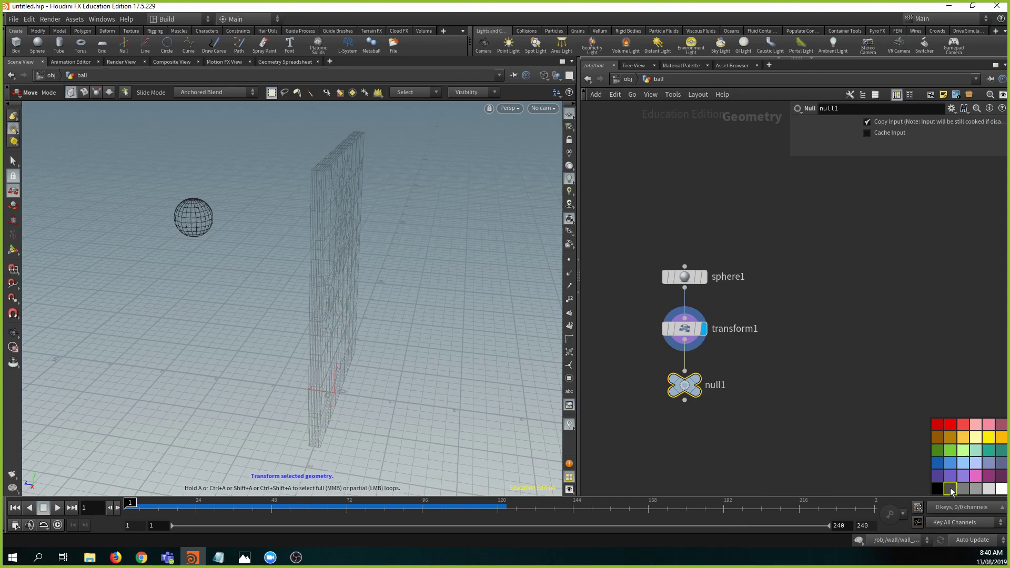
key(z)
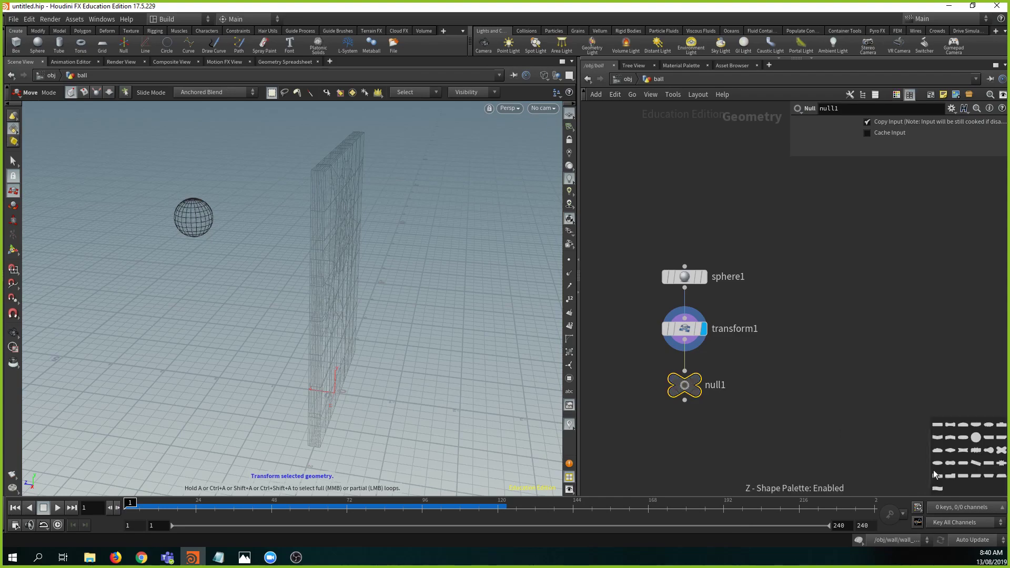
click(975, 438)
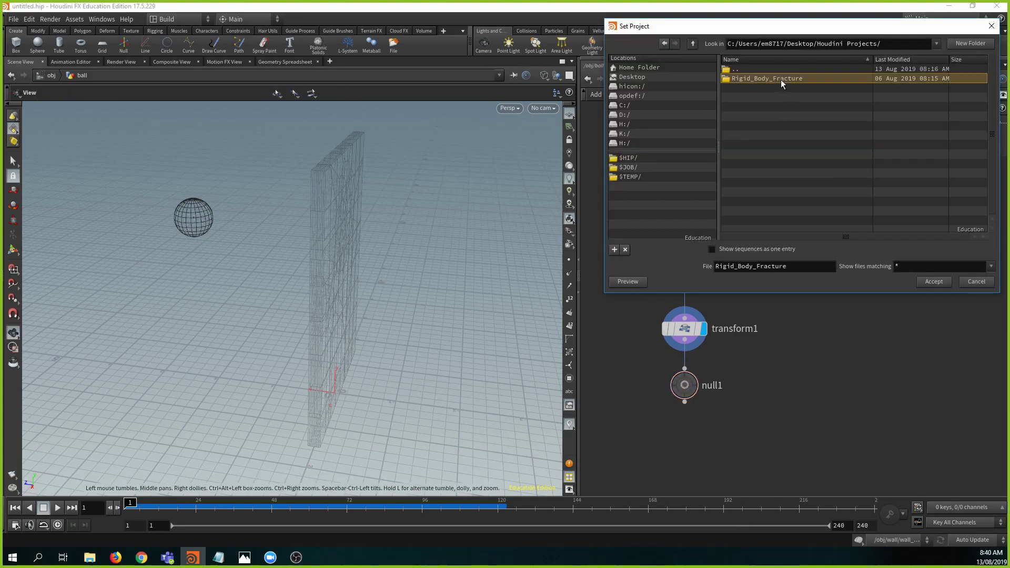
- Set the current project to the Rigid_Body_Fracture folder
double_click(780, 78)
click(934, 281)
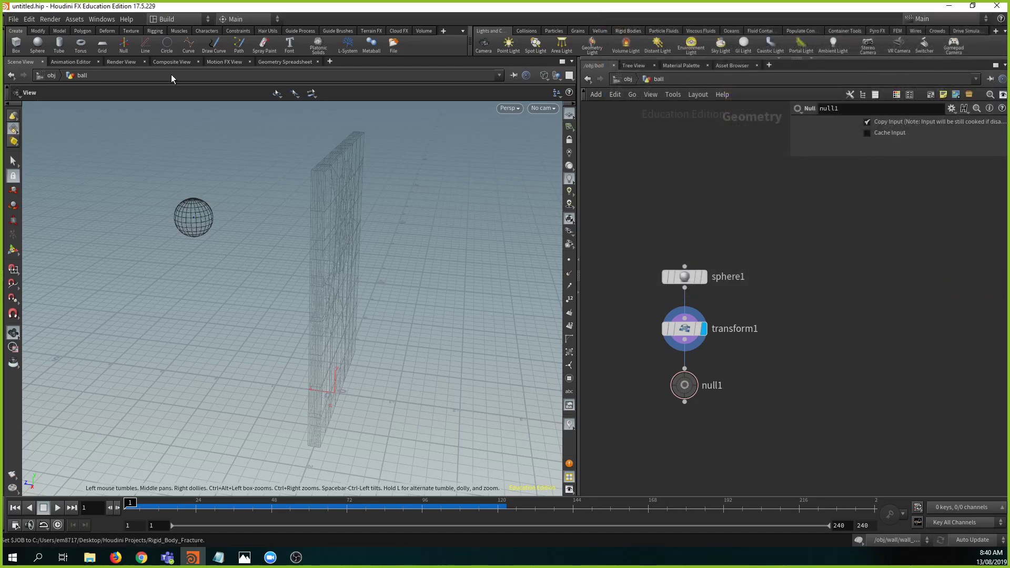
- Save the scene as wall_fracture_v1 in the project's _SCENES folder
click(19, 20)
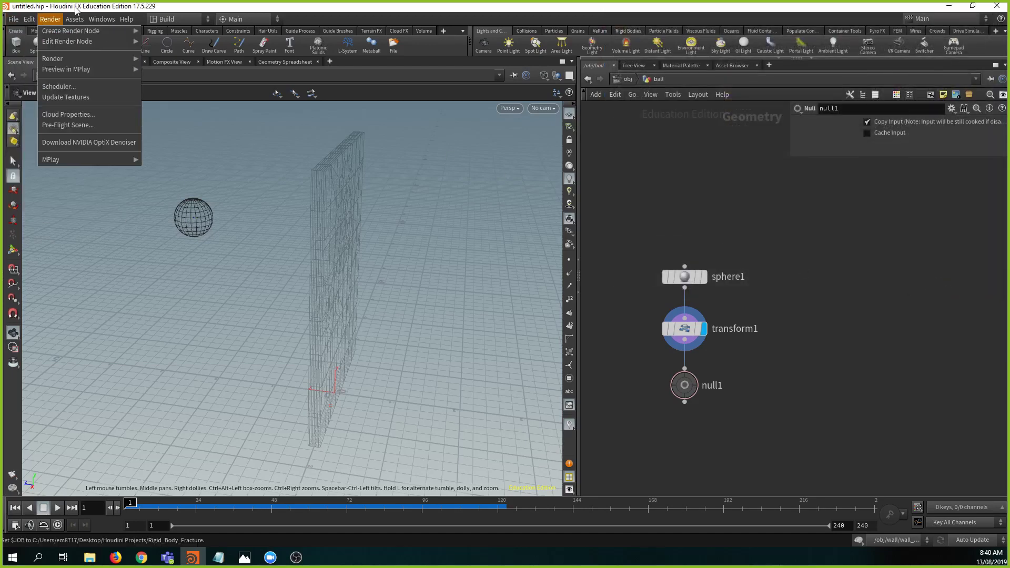
click(81, 5)
key(ctrl+shift+s)
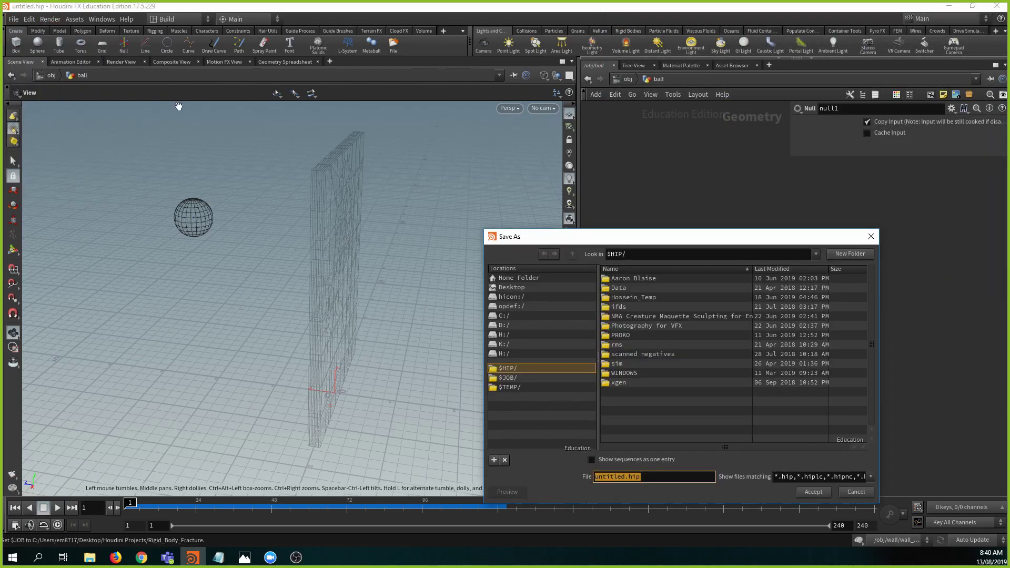
drag(686, 237, 649, 220)
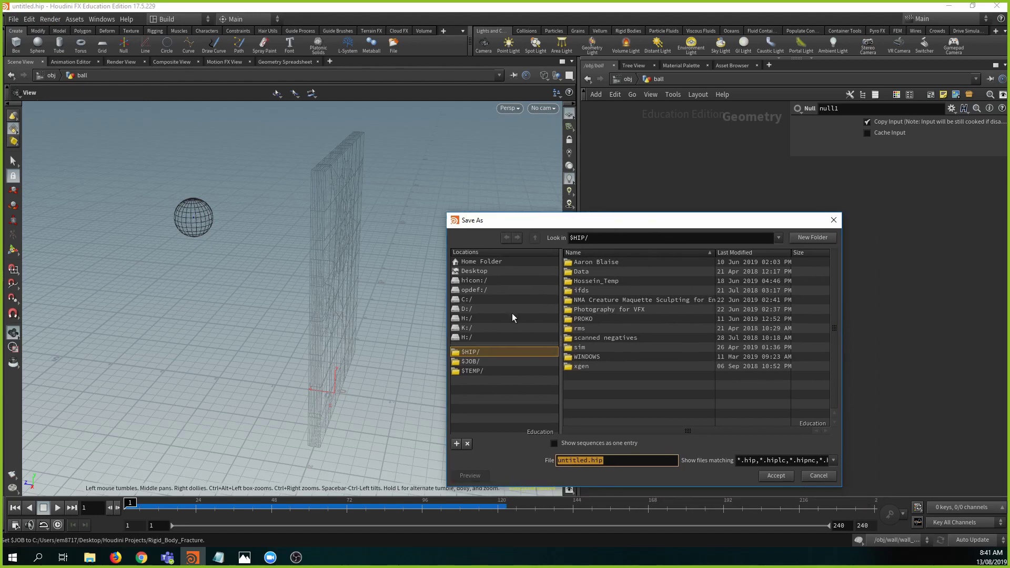
click(471, 362)
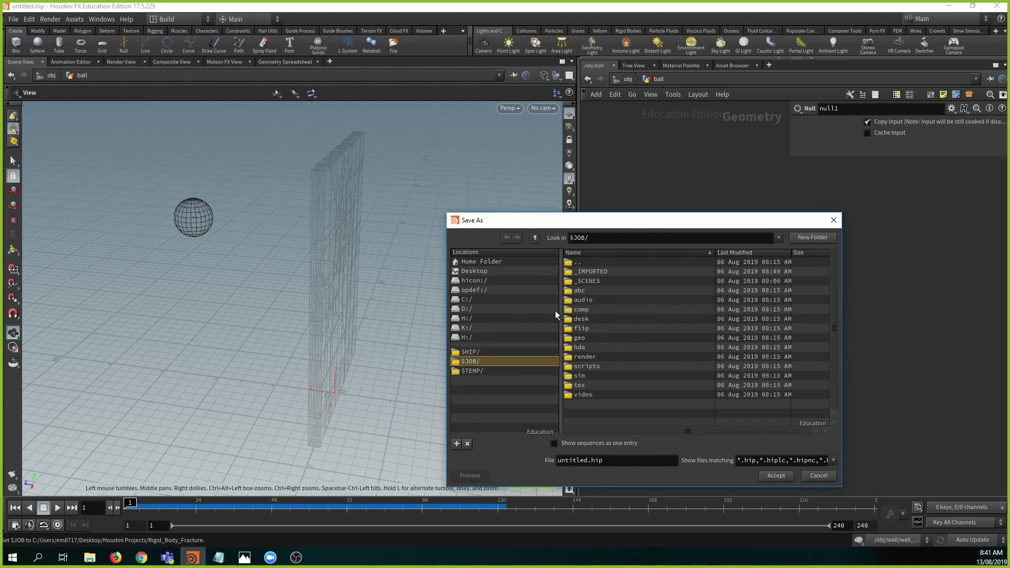
double_click(591, 282)
triple_click(616, 460)
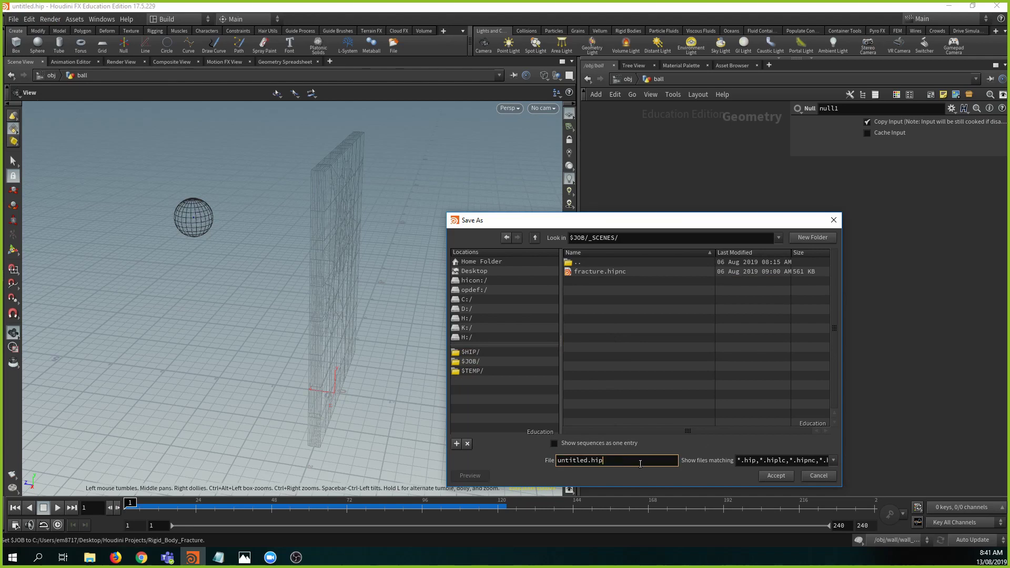
text(wall_fracture)
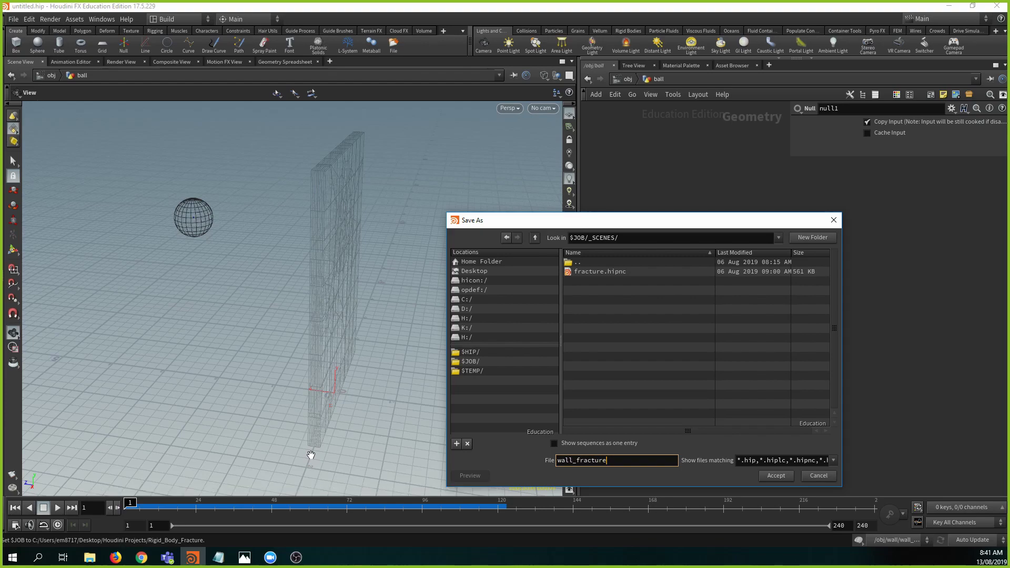
text(_v1)
key(Return)
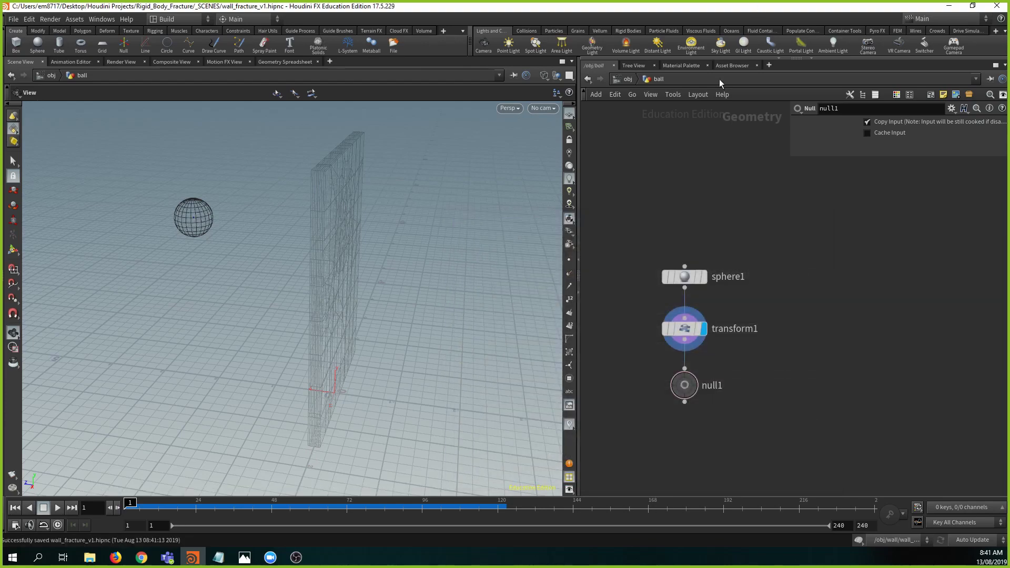
- Rename the null node at the end of the ball network to _out_ball
click(698, 369)
drag(715, 370, 379, 348)
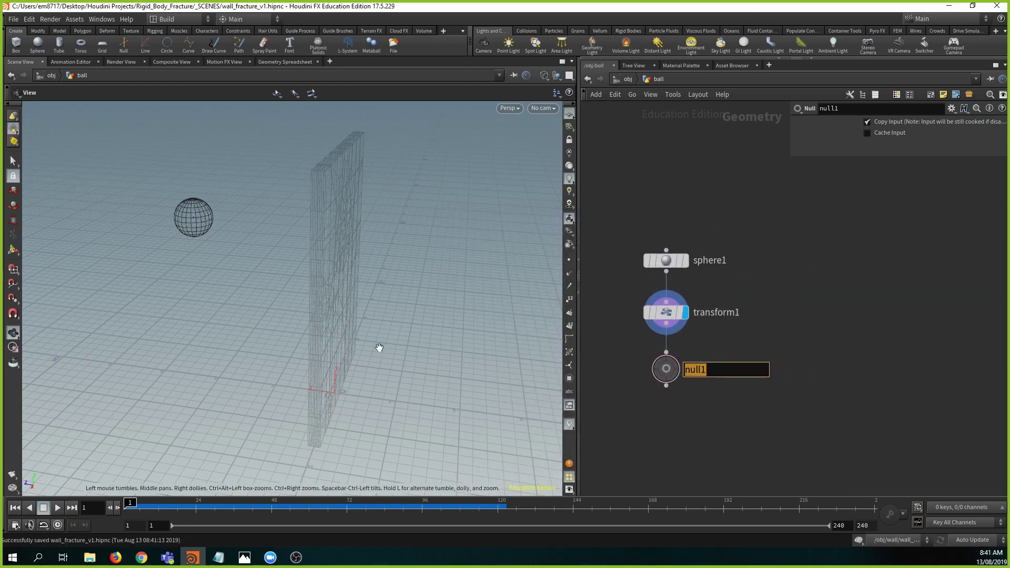
text(_out_ball)
key(Return)
key(u)
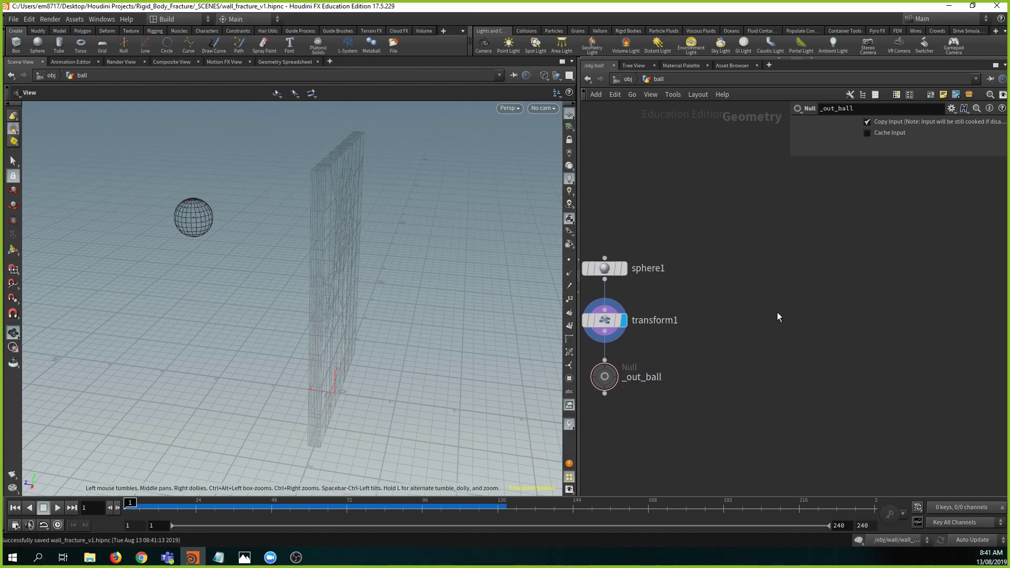
middle_drag(615, 274, 632, 240)
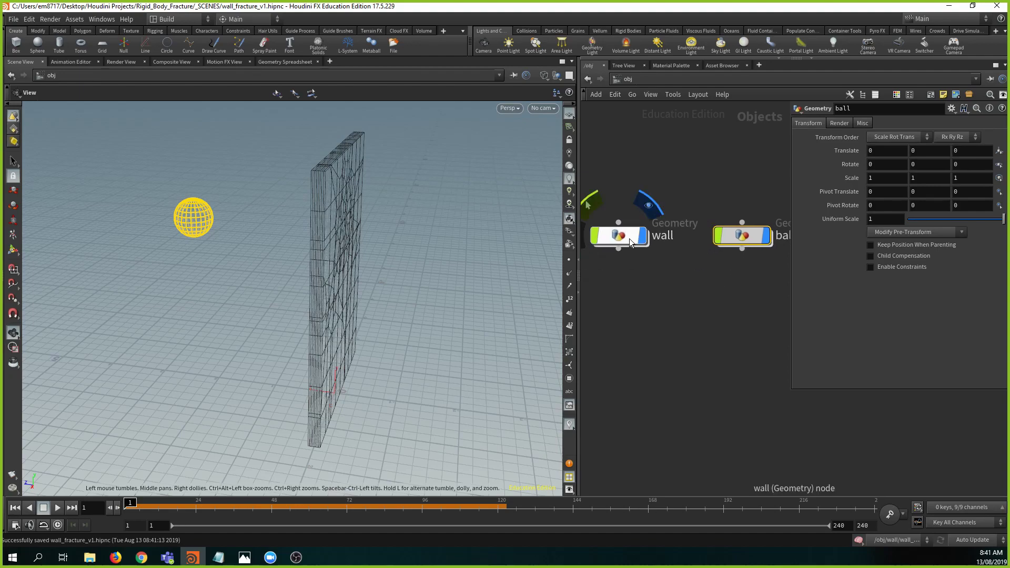
double_click(629, 239)
middle_drag(722, 328, 732, 276)
double_click(652, 398)
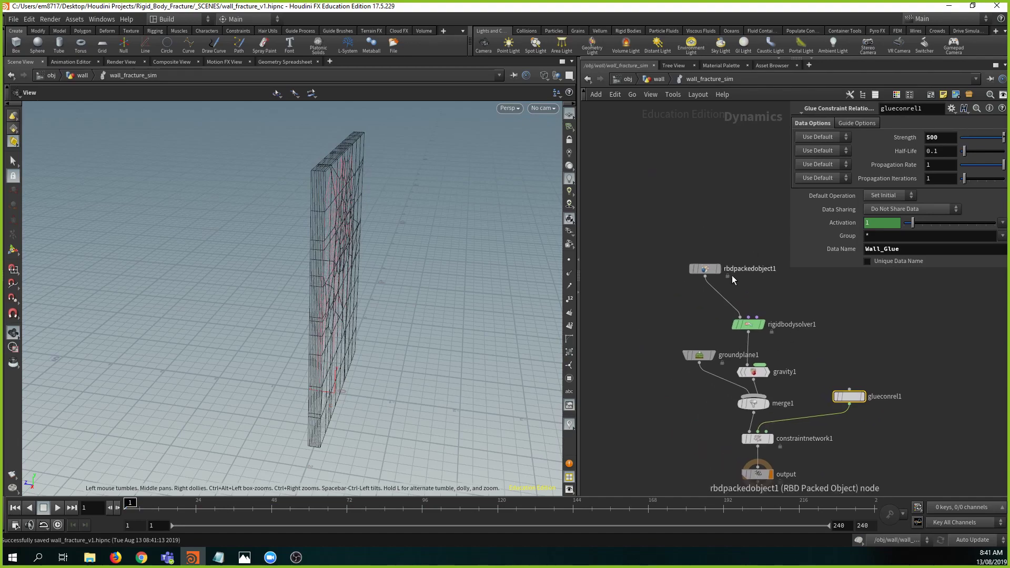
key(Tab)
text(rb)
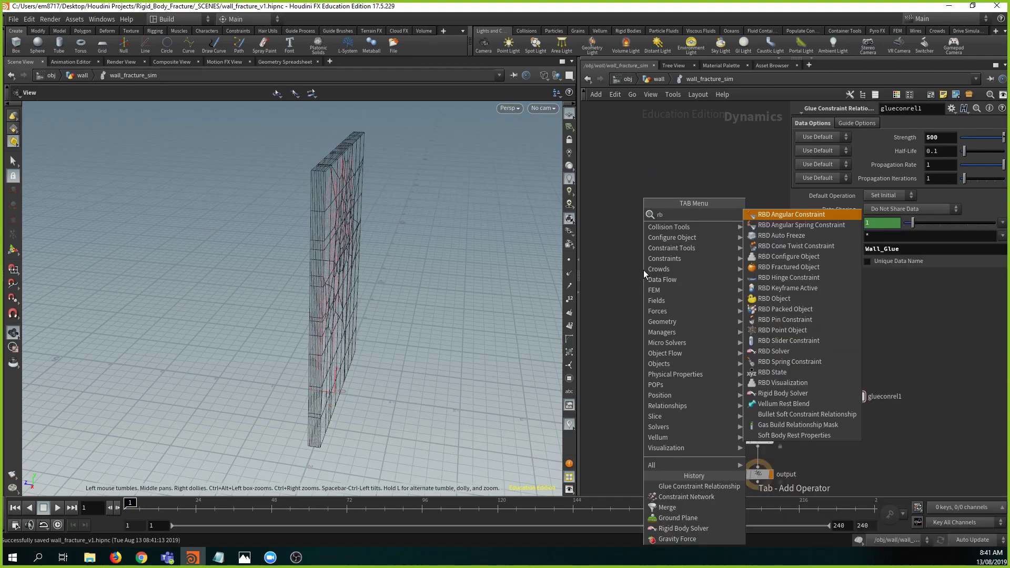
key(Escape)
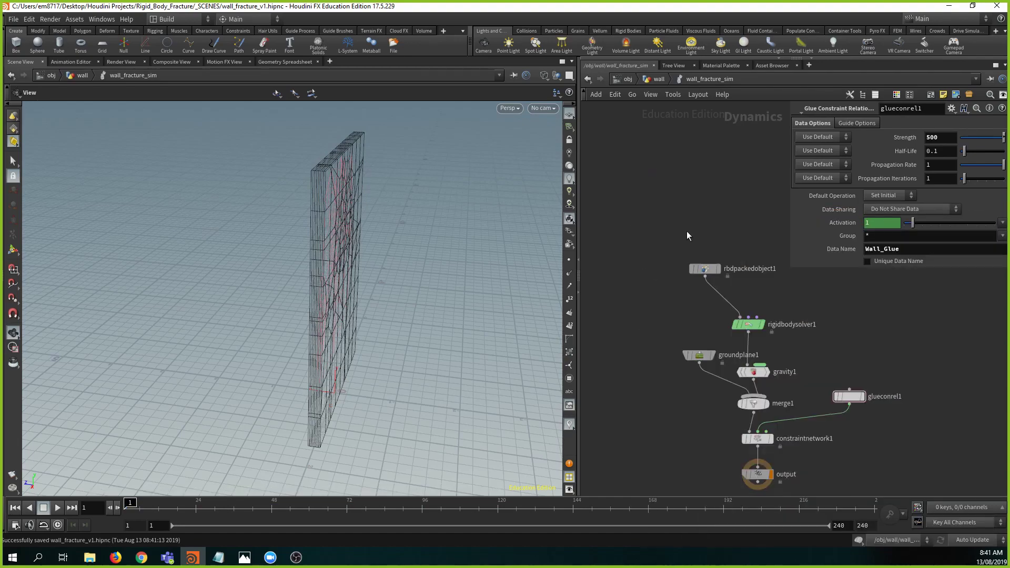
middle_drag(685, 231, 671, 205)
key(u)
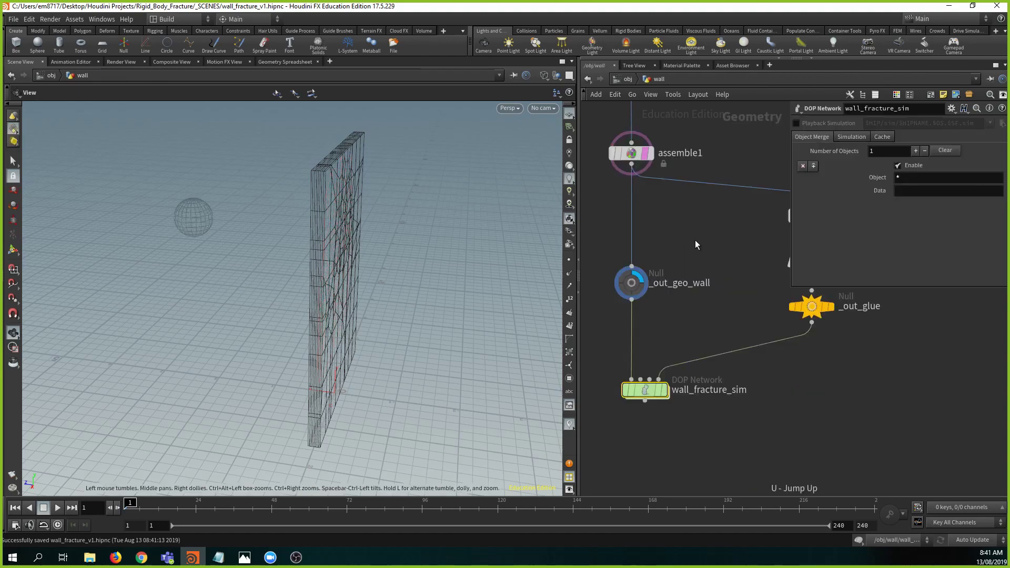
middle_drag(724, 245, 645, 263)
key(u)
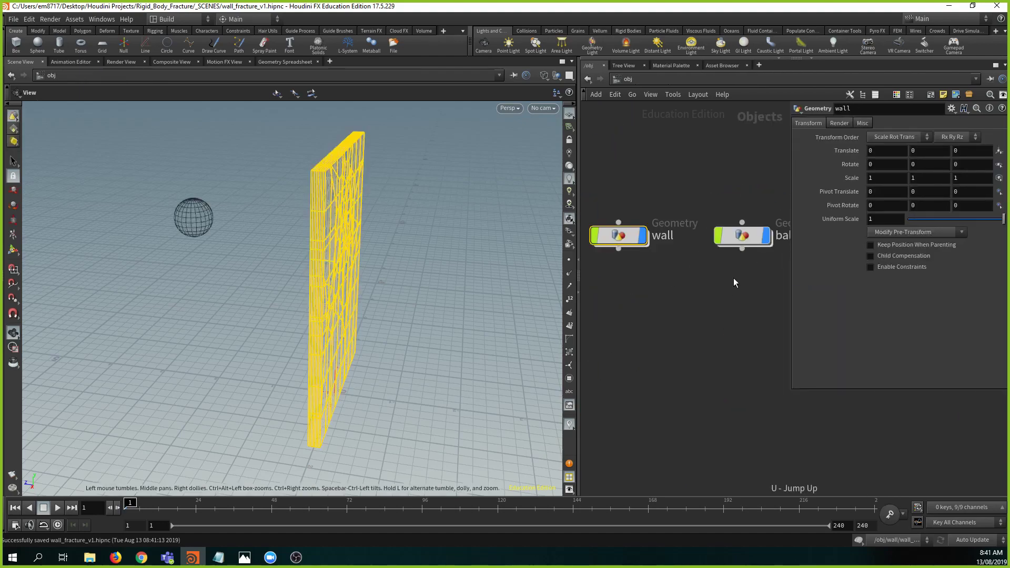
double_click(753, 240)
- Move _out_ball down to leave room below transform1, and inspect transform1's geometry information
middle_drag(647, 269, 796, 256)
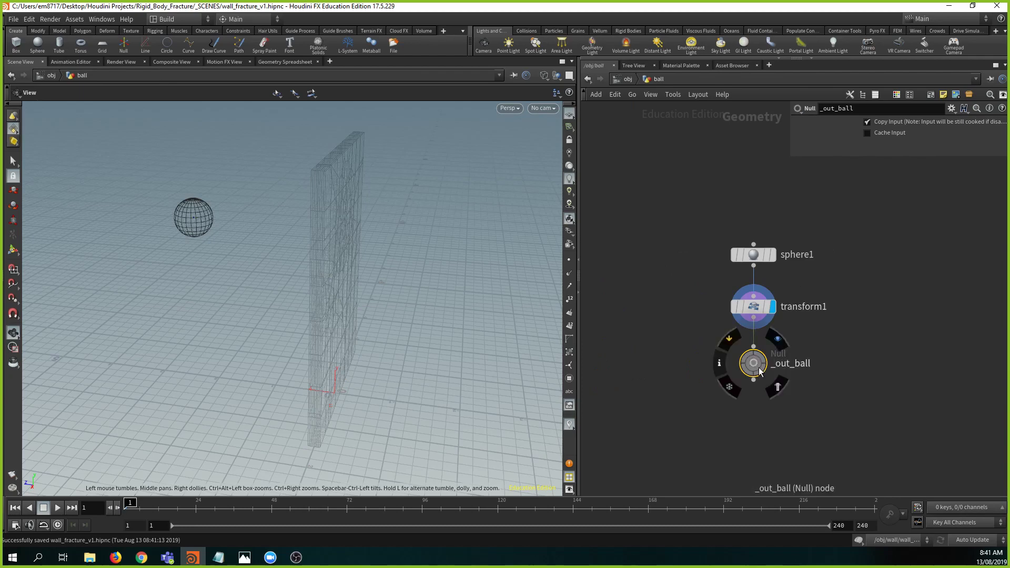
drag(755, 366, 755, 411)
middle_click(756, 312)
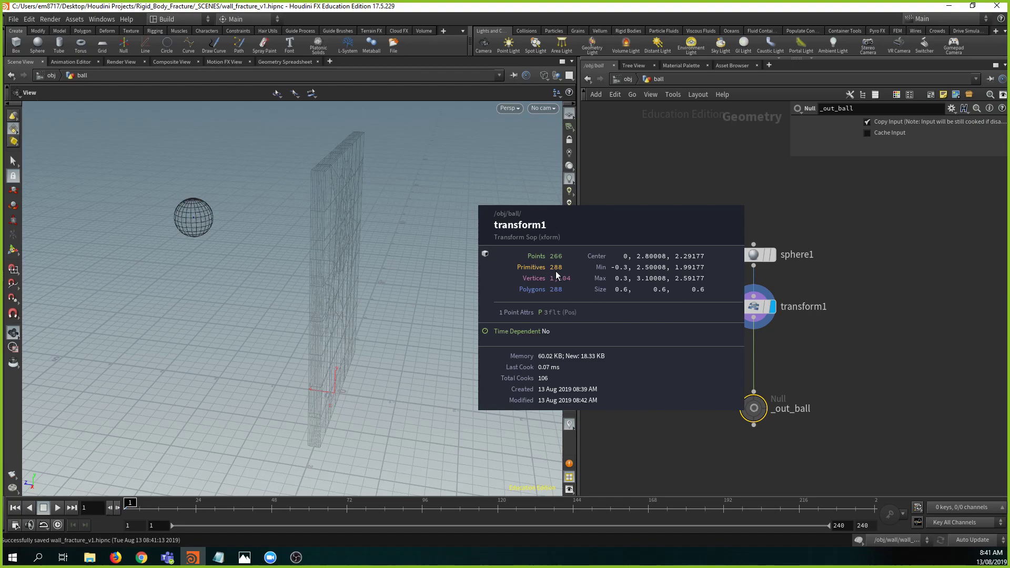
scroll(803, 327, up, 2)
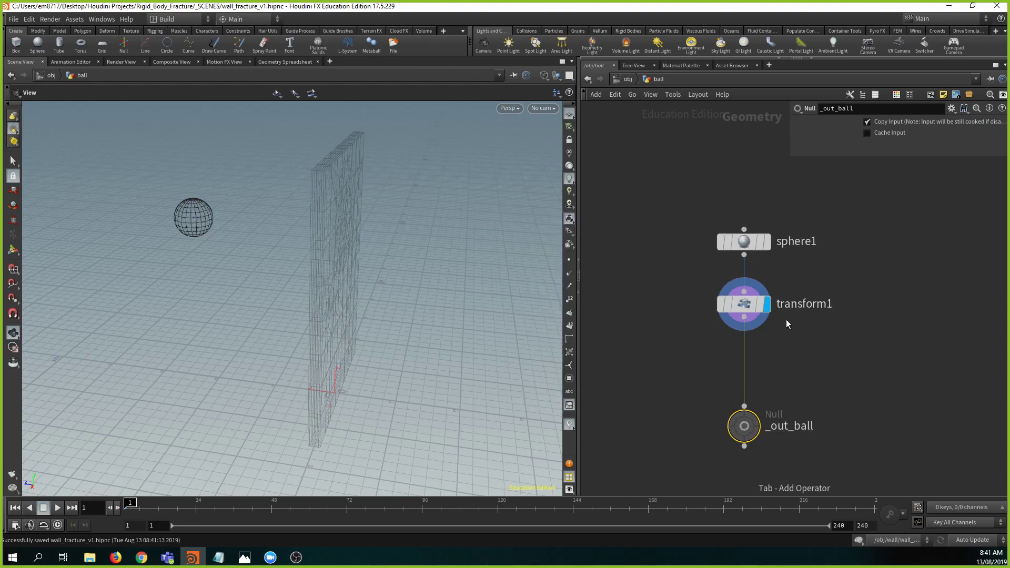
- Insert a Pack node between transform1 and _out_ball, and inspect its geometry information
key(Tab)
text(pack)
key(Return)
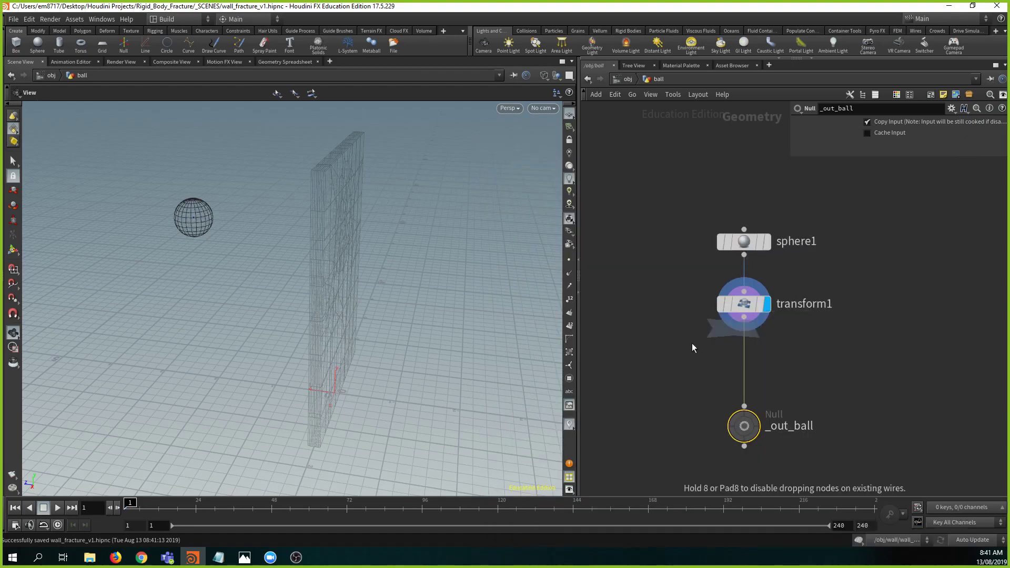
click(744, 361)
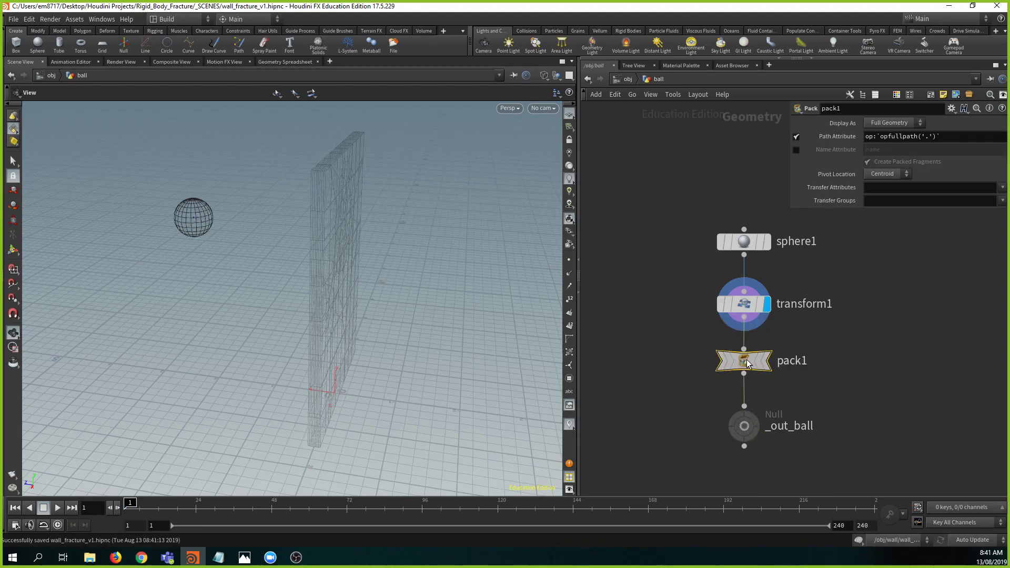
middle_click(747, 363)
- Go up to the object level and open the wall_fracture_sim DOP network inside the wall object
middle_drag(798, 396, 756, 328)
key(u)
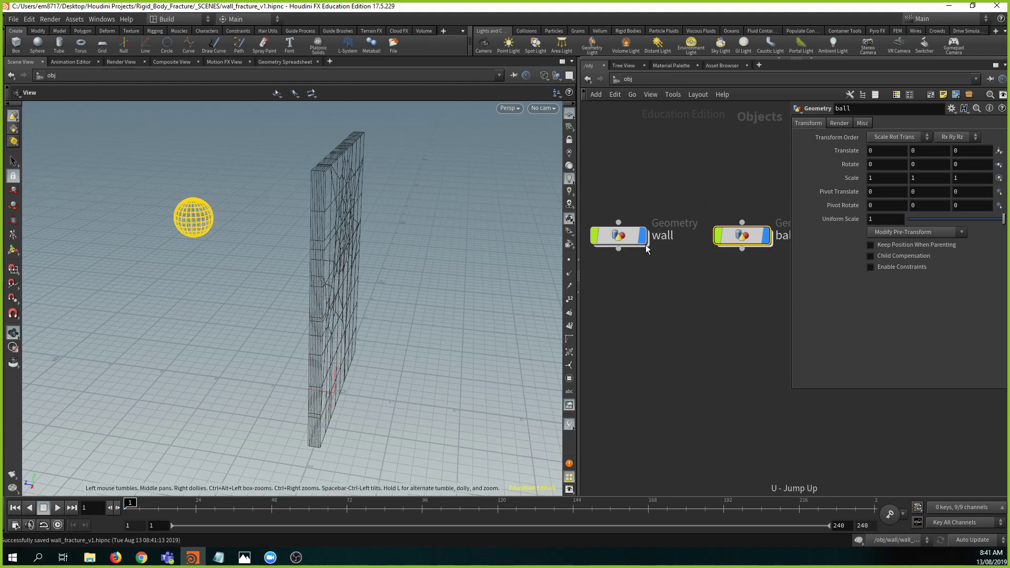
double_click(620, 236)
middle_drag(659, 340, 750, 273)
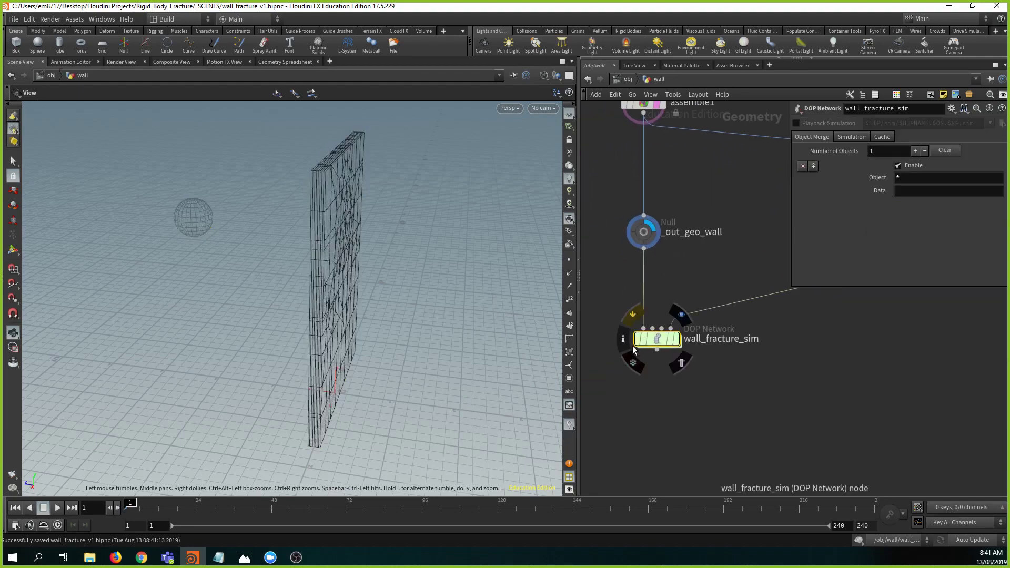
double_click(658, 338)
scroll(674, 352, up, 3)
scroll(663, 281, down, 2)
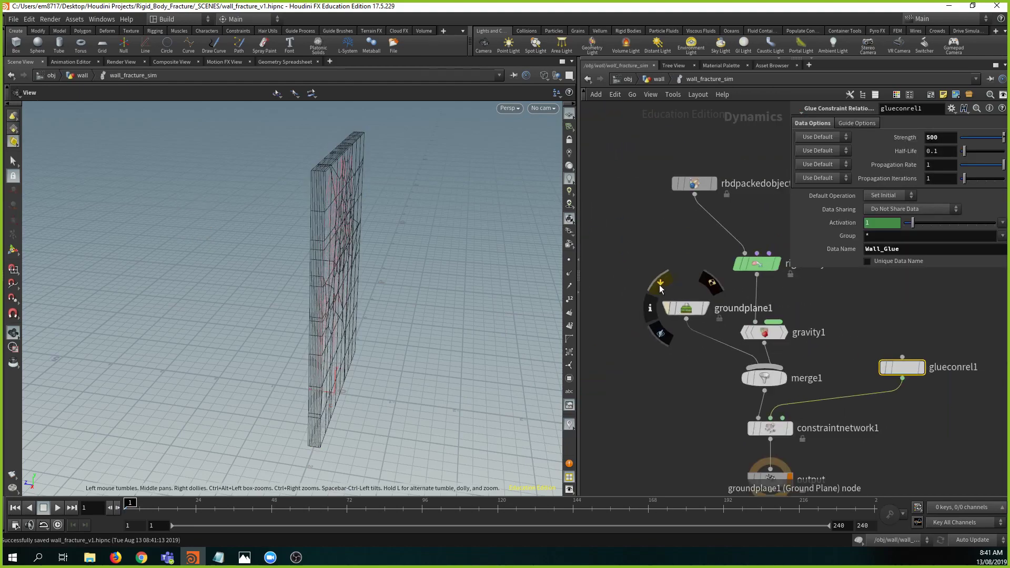
- Add a second RBD Packed Object node beside rbdpackedobject1
key(Tab)
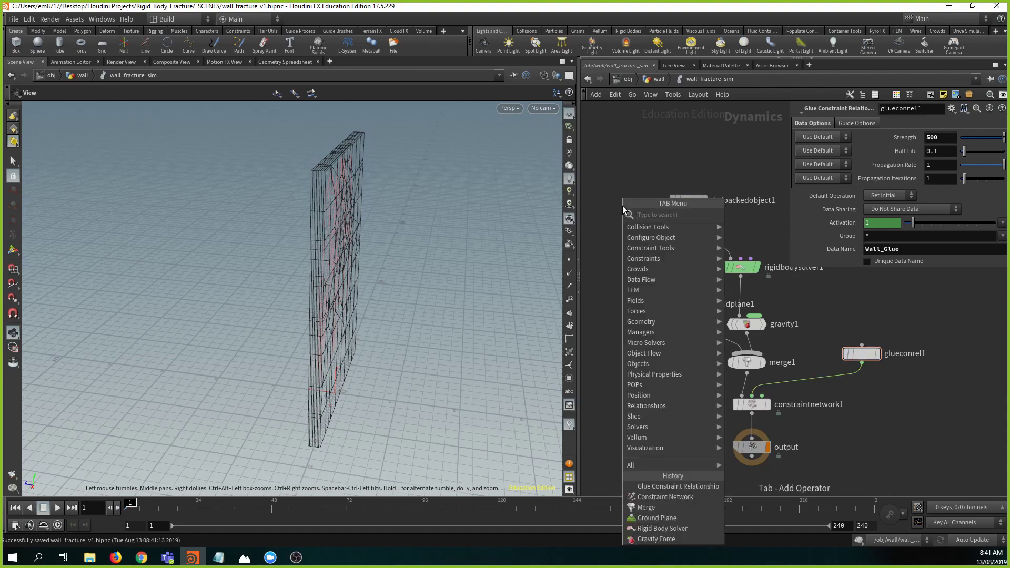
text(rb)
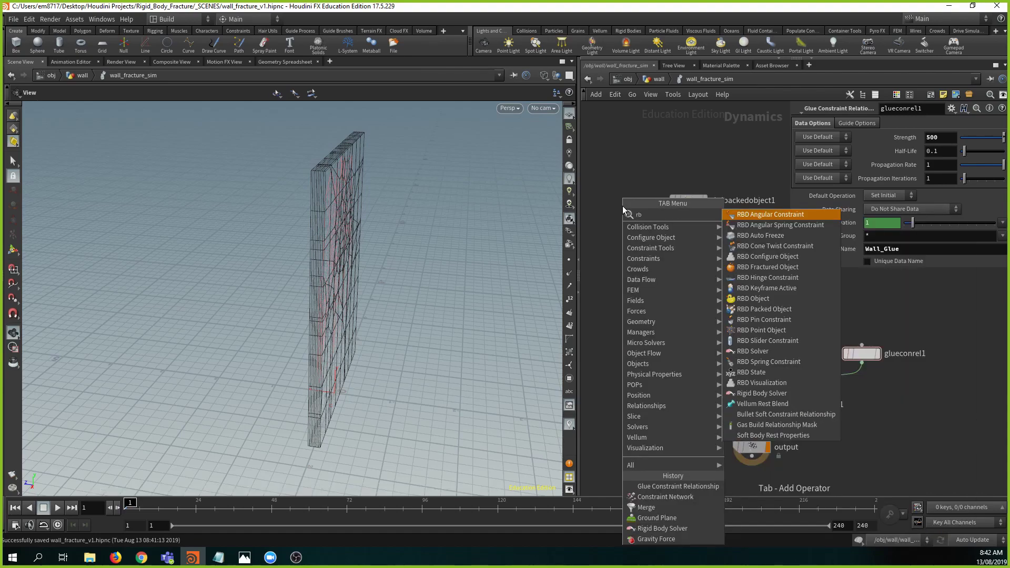
text(dp)
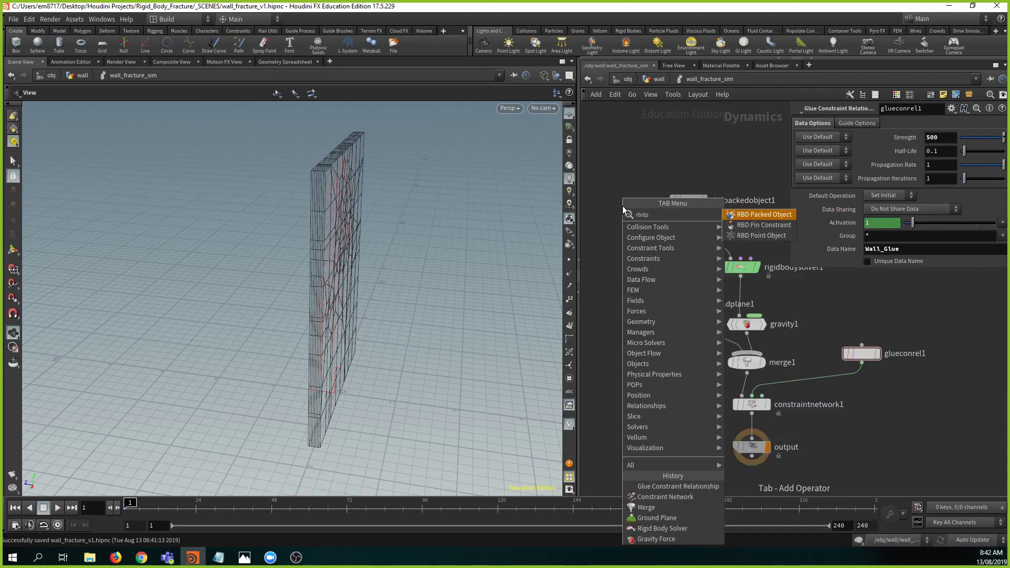
key(Return)
click(622, 220)
mouse_move(623, 190)
middle_down()
mouse_move(682, 202)
mouse_move(637, 195)
middle_up()
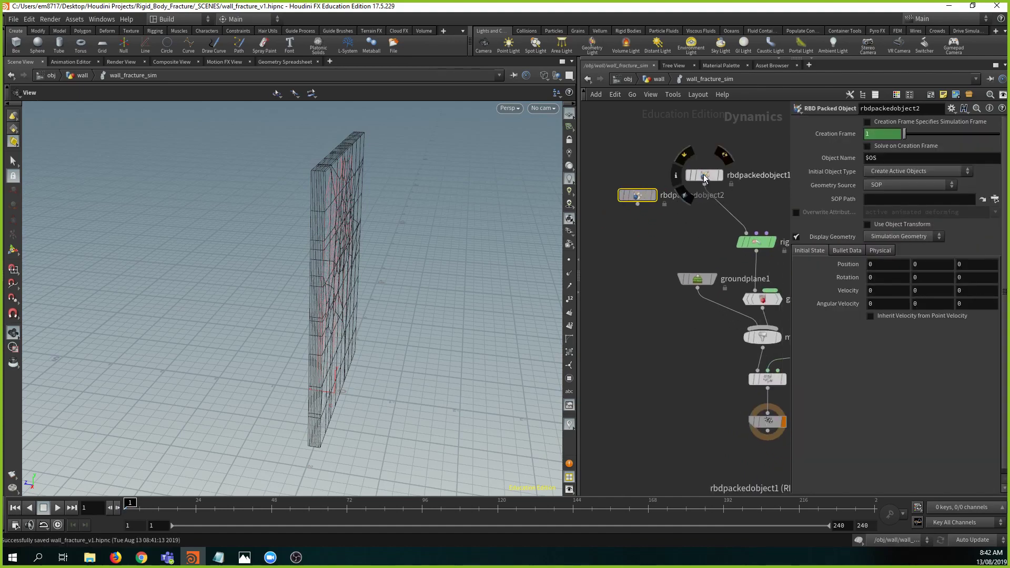
- Rename rbdpackedobject1 as wall
drag(705, 177, 717, 170)
double_click(779, 167)
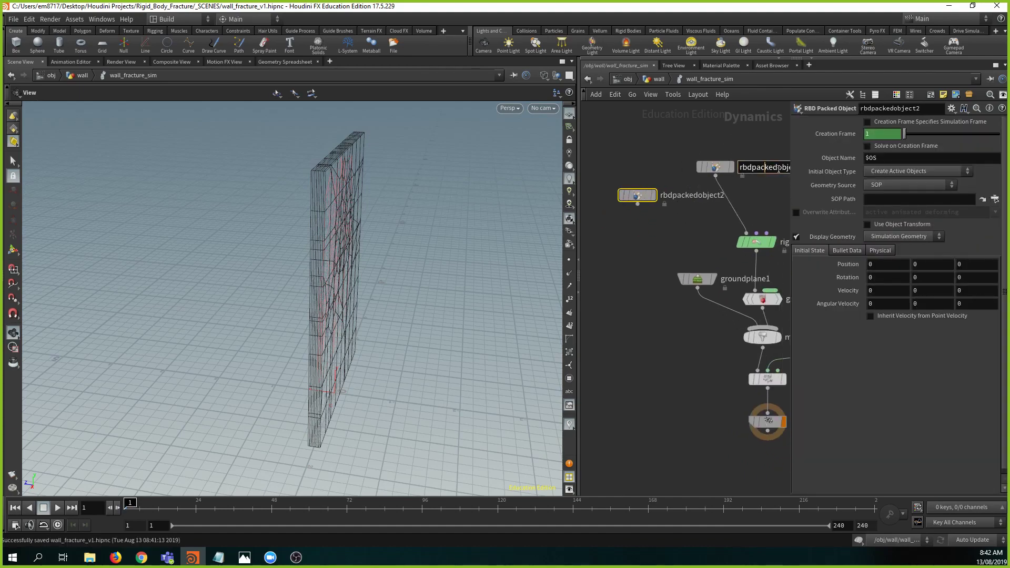
double_click(744, 164)
text(wall)
key(Return)
- Rename the new RBD Packed Object node as ball
double_click(692, 195)
double_click(692, 196)
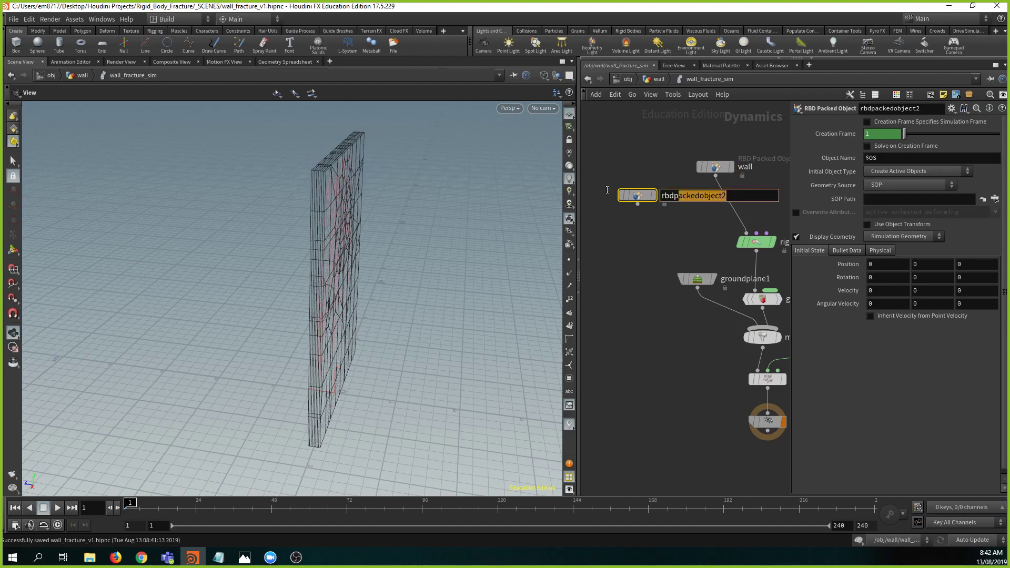
text(ball)
key(Return)
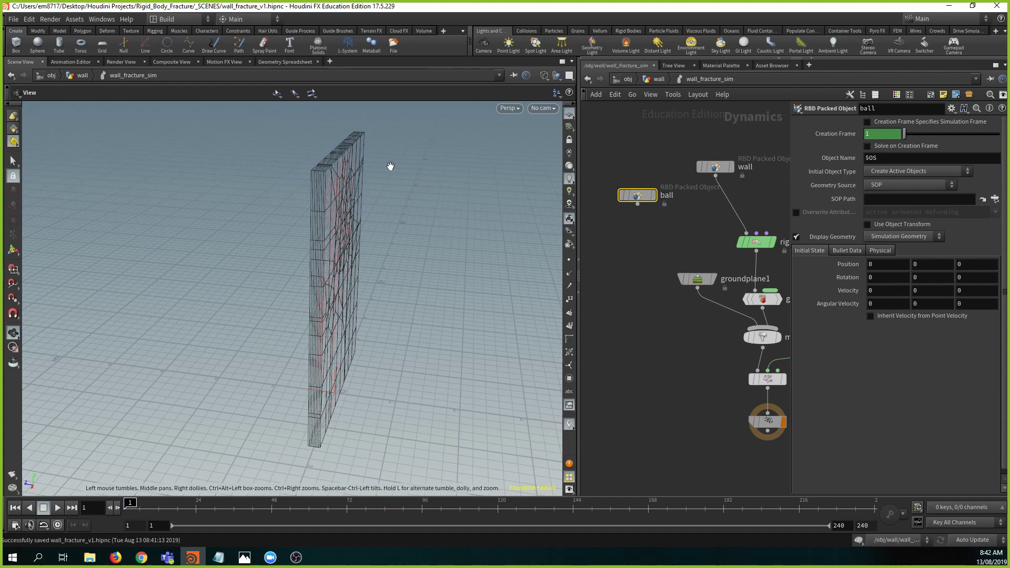
- Space the ball and wall nodes apart above rigidbodysolver1 to leave room between them and the solver
scroll(678, 239, down, 1)
middle_drag(679, 239, 637, 212)
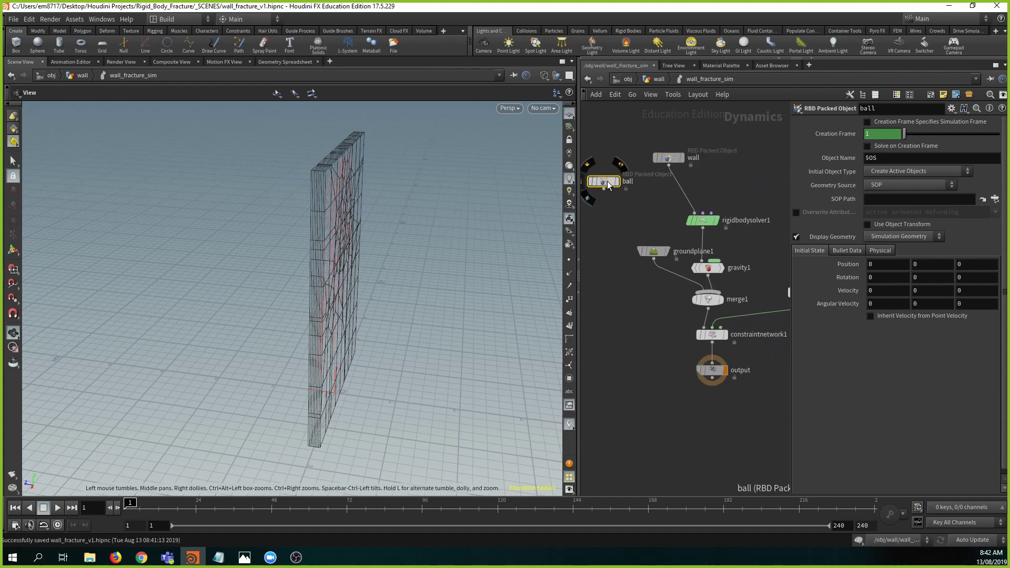
mouse_move(607, 181)
mouse_down()
mouse_move(618, 170)
mouse_move(610, 173)
mouse_up()
drag(673, 157, 723, 146)
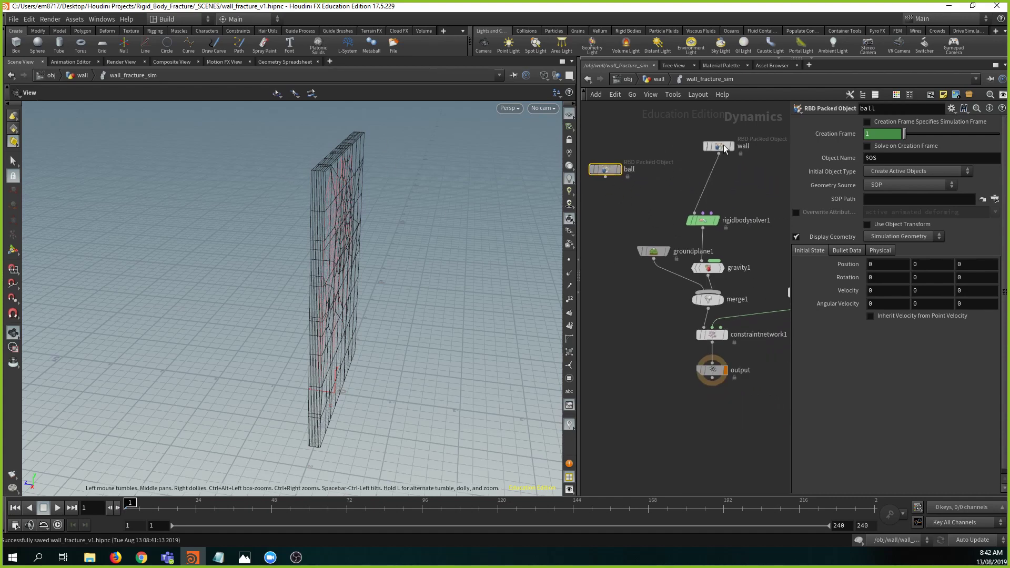
mouse_move(605, 169)
mouse_down()
mouse_move(621, 168)
mouse_move(614, 157)
mouse_up()
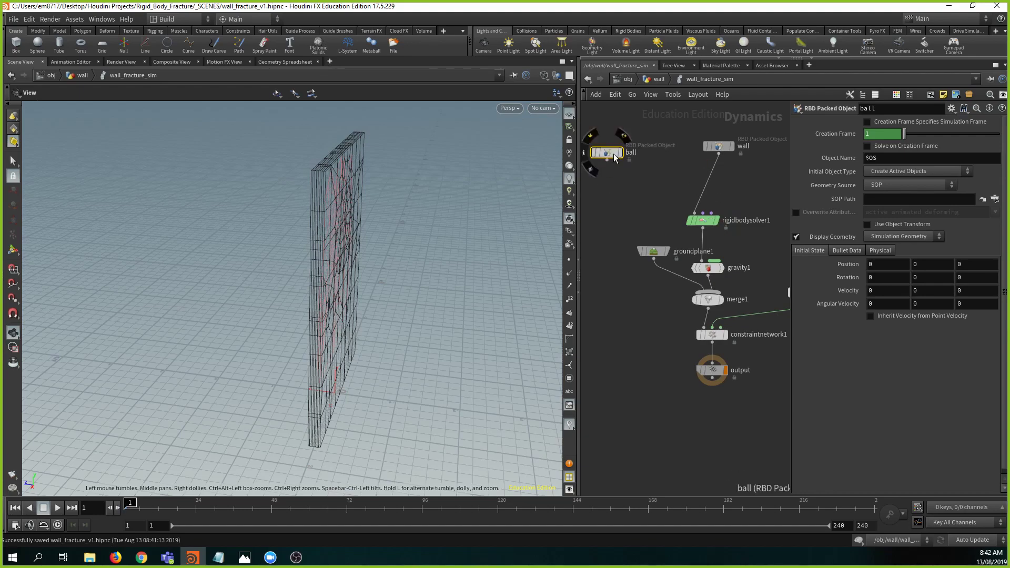
- Add a Merge node that combines the ball and wall objects and feeds them into rigidbodysolver1
key(Tab)
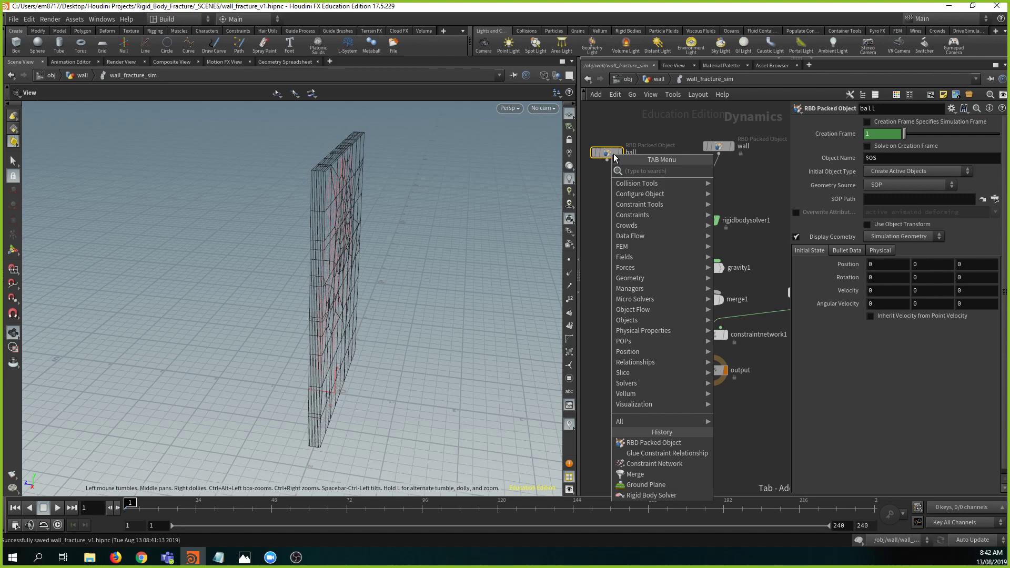
click(650, 485)
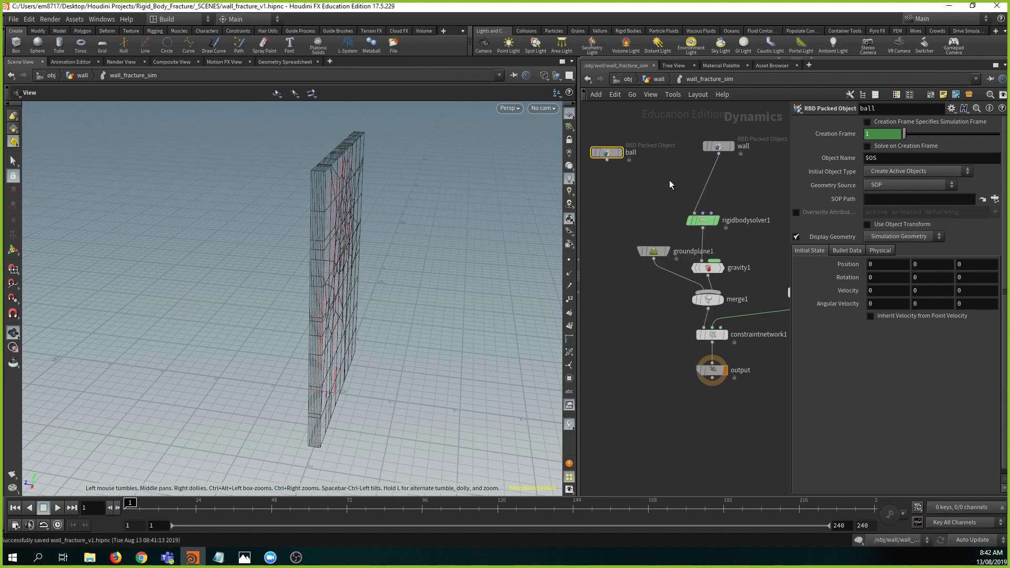
click(669, 180)
drag(607, 160, 675, 179)
drag(718, 154, 694, 213)
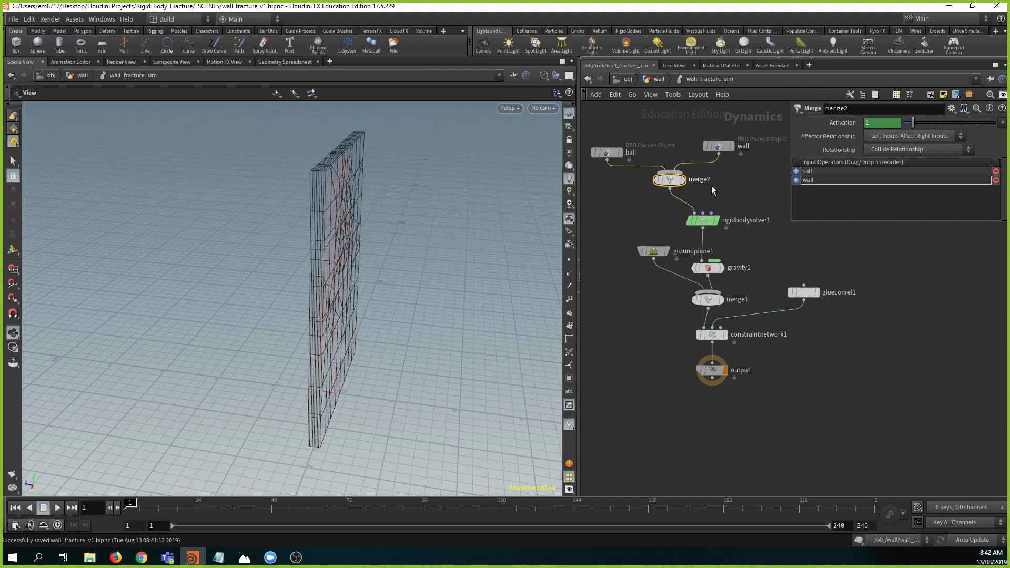
- Set the ball object's SOP Path to /obj/ball/_out_ball
middle_drag(712, 185, 730, 232)
click(631, 196)
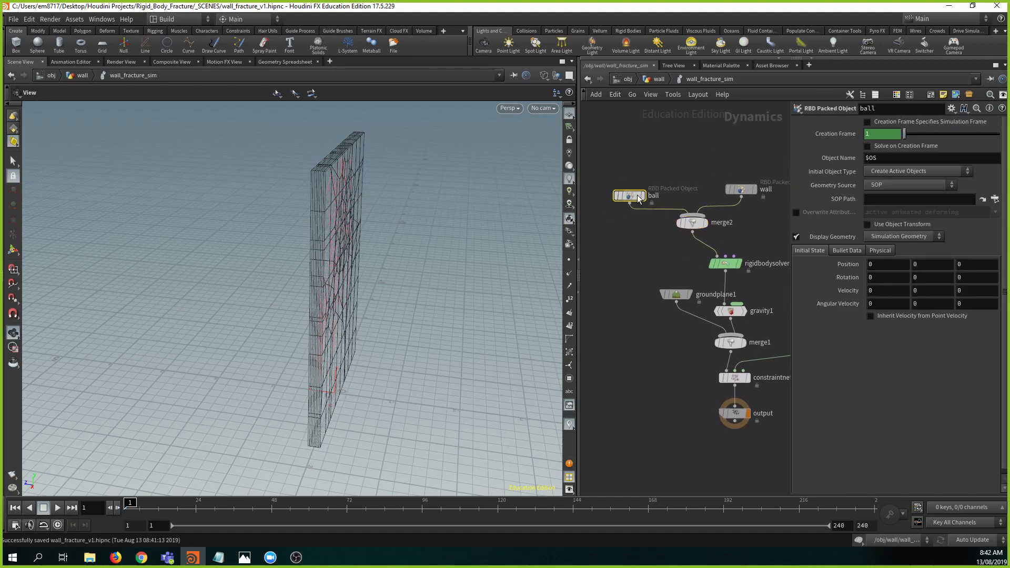
drag(338, 210, 272, 203)
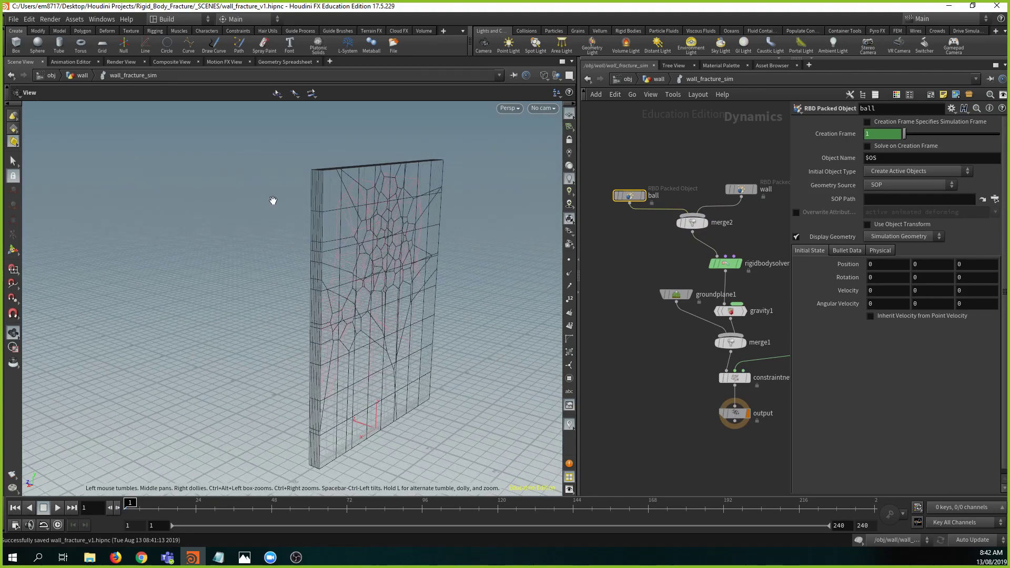
click(995, 199)
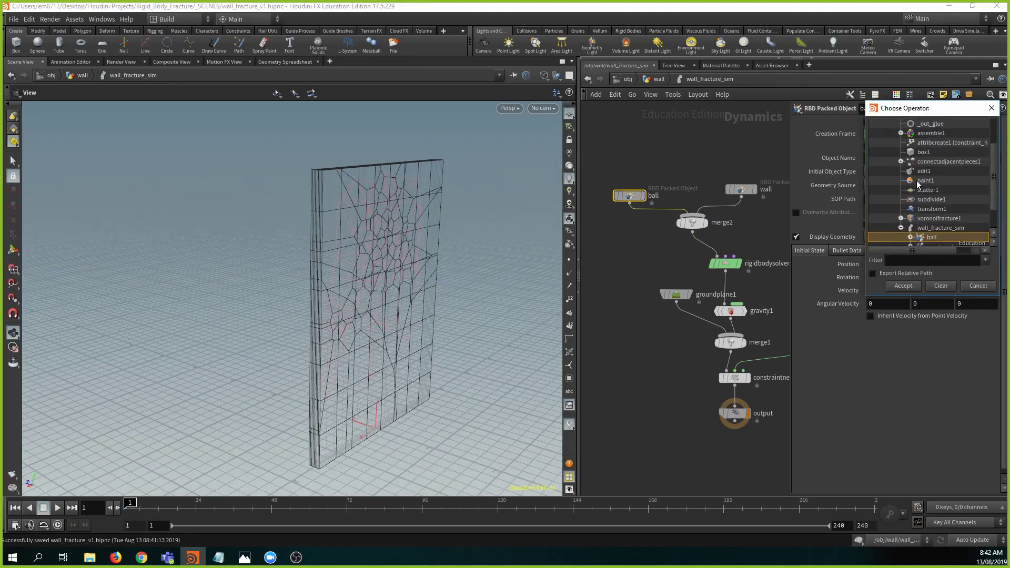
scroll(912, 179, up, 3)
click(910, 152)
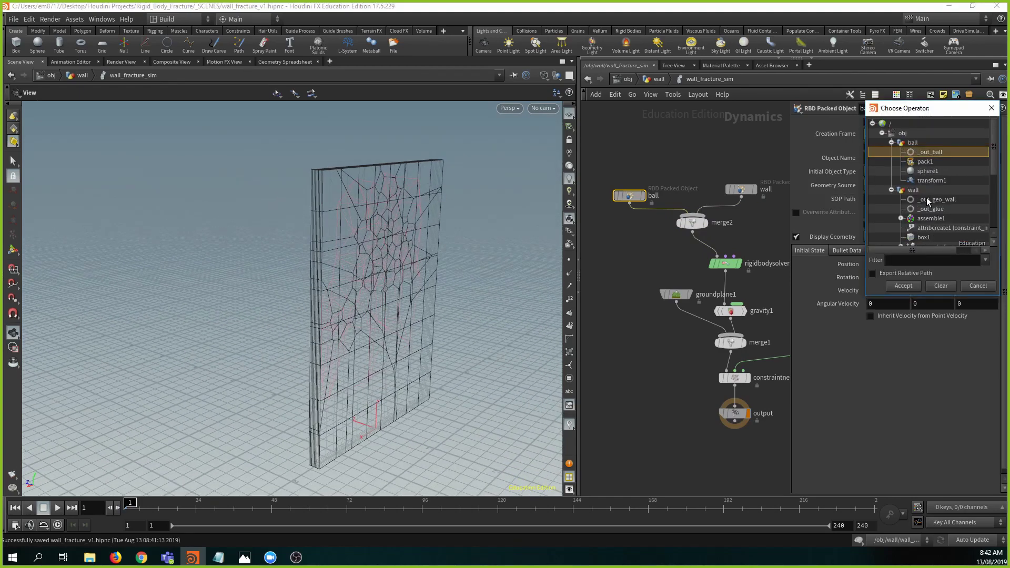
click(902, 285)
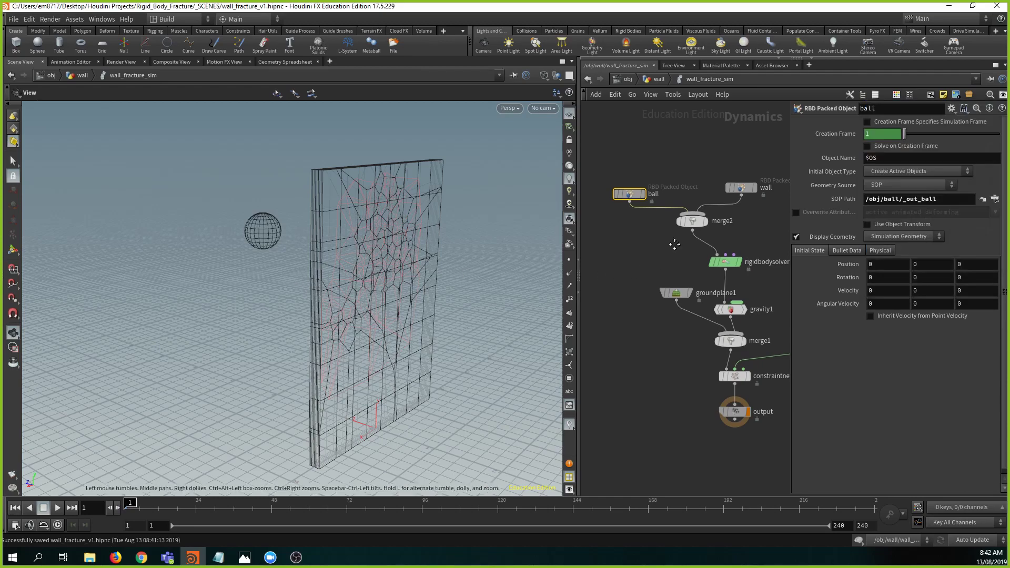
- Play the simulation to check the ball with the wall, and return to the first frame
middle_drag(672, 249, 657, 231)
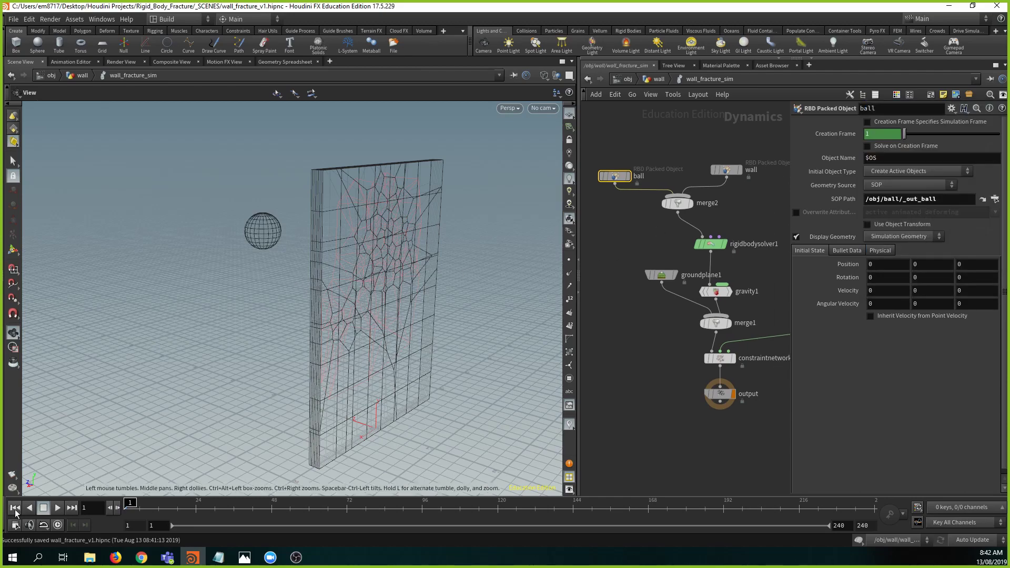
click(57, 508)
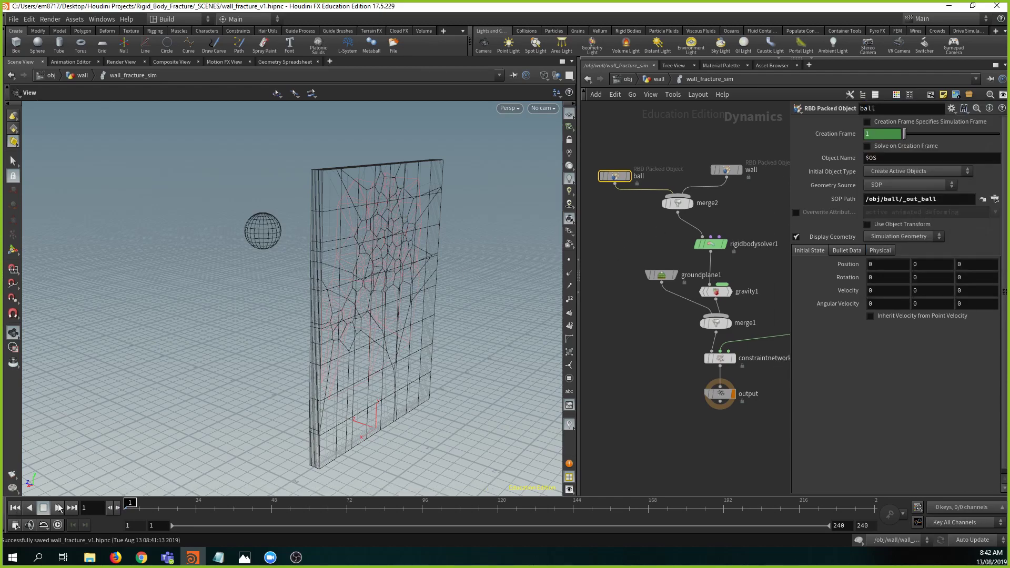
click(15, 507)
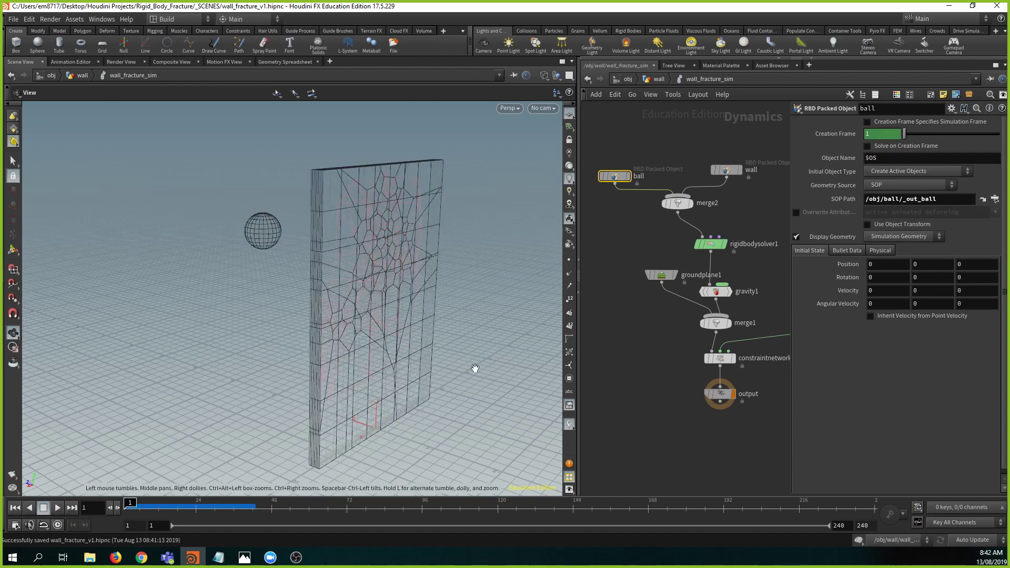
- Try an initial X velocity of 10 on the ball object, play the simulation and return to the first frame
middle_drag(681, 303, 662, 304)
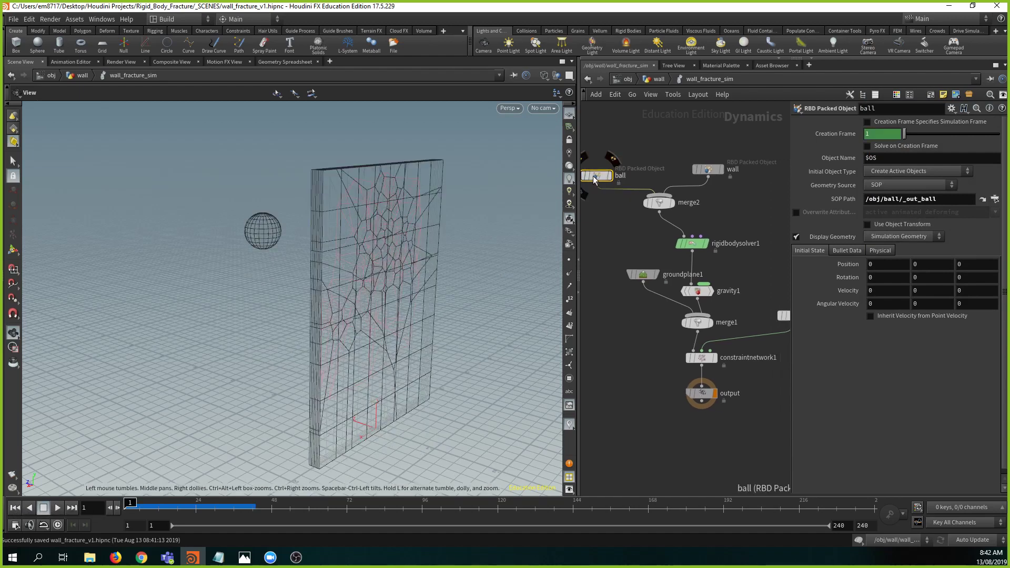
click(879, 293)
click(938, 293)
click(976, 294)
drag(286, 266, 297, 280)
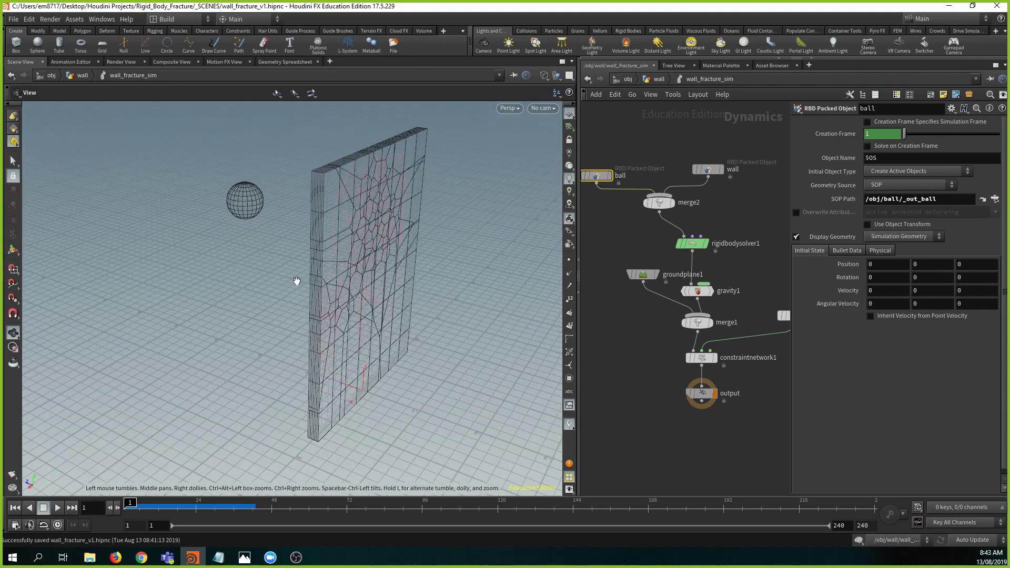
middle_drag(297, 281, 364, 286)
drag(894, 290, 706, 305)
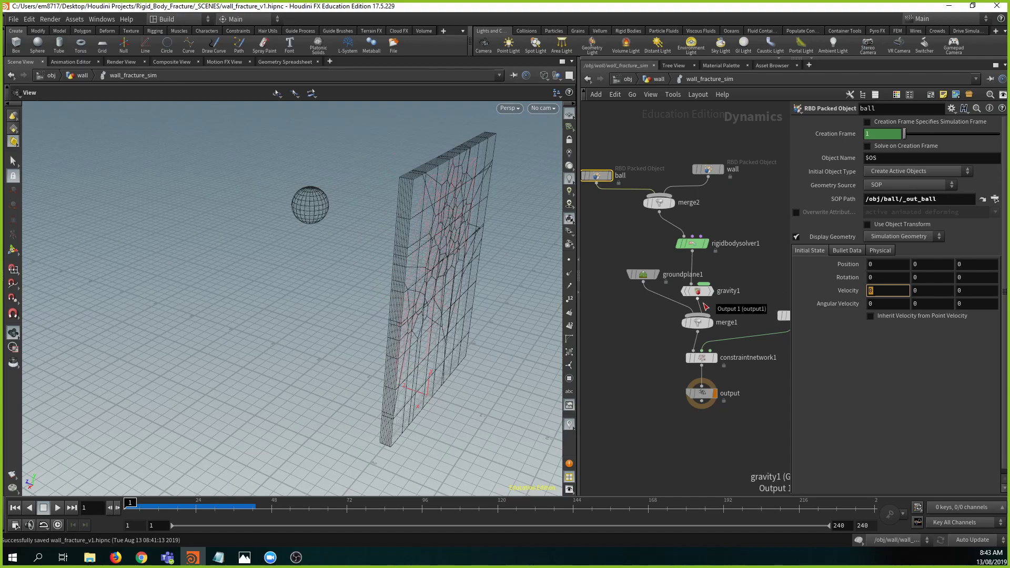
text(10)
key(Return)
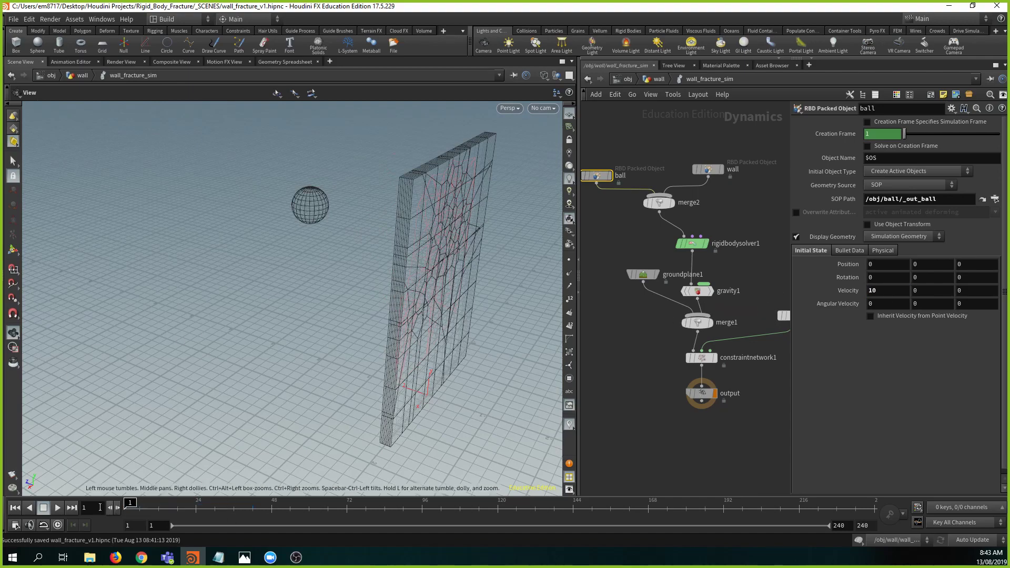
click(57, 508)
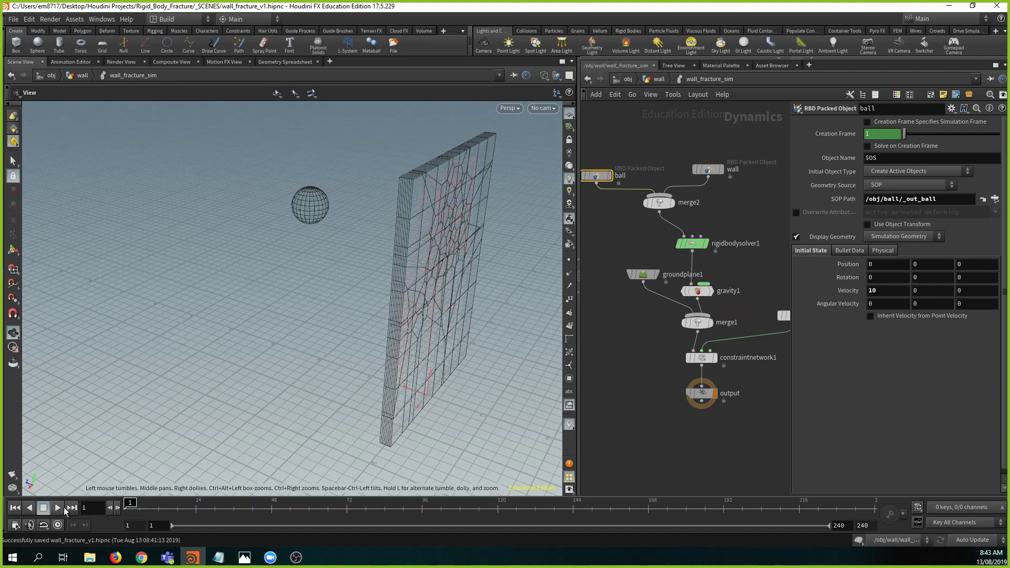
click(14, 508)
- Set the ball's initial velocity to 0 in X and 10 in Z
click(888, 290)
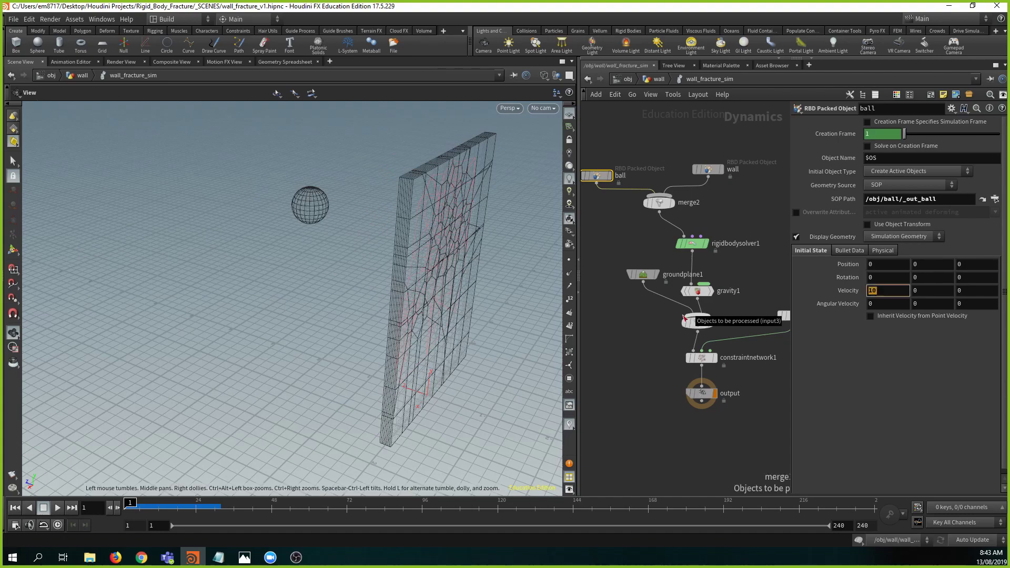
text(0)
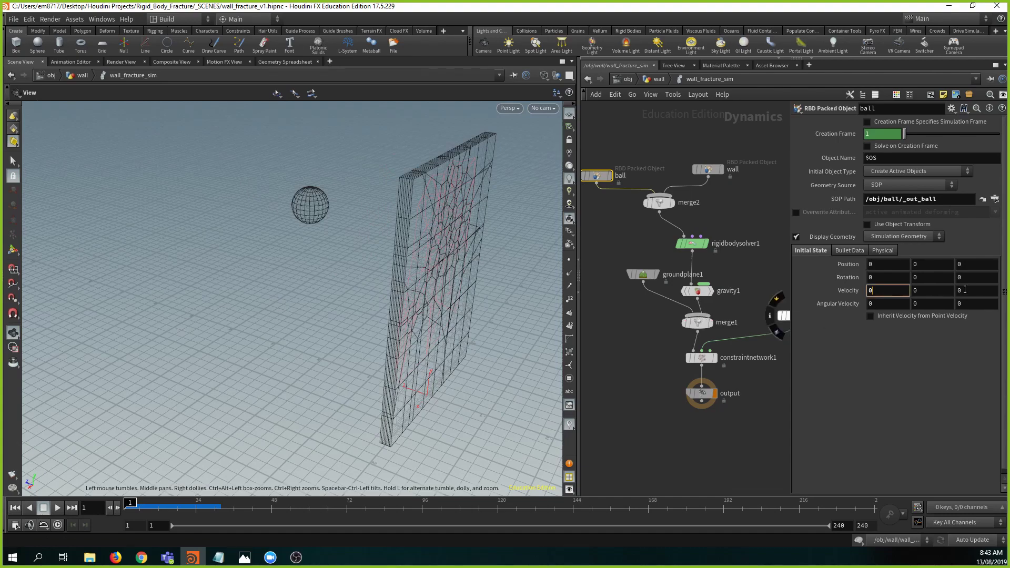
click(964, 291)
key(BackSpace)
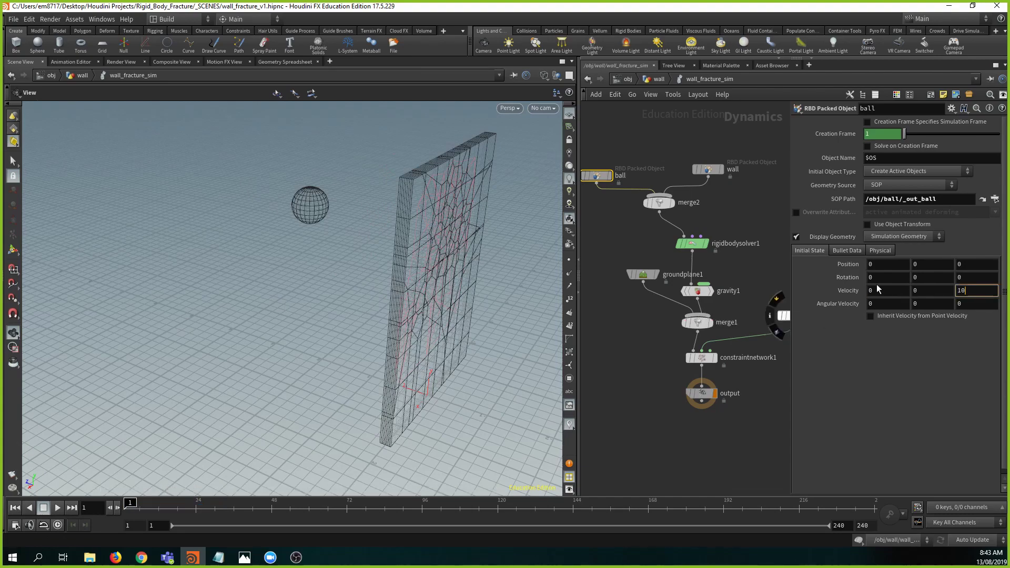
text(10)
key(Return)
- Play the simulation to check the ball's impact on the wall, stop it and return to the first frame
click(57, 508)
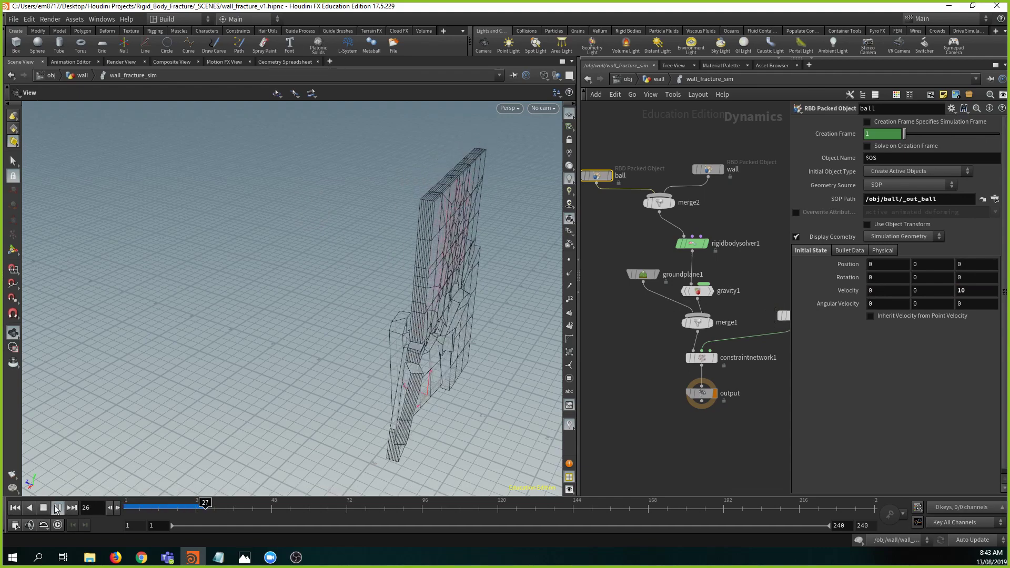
click(57, 509)
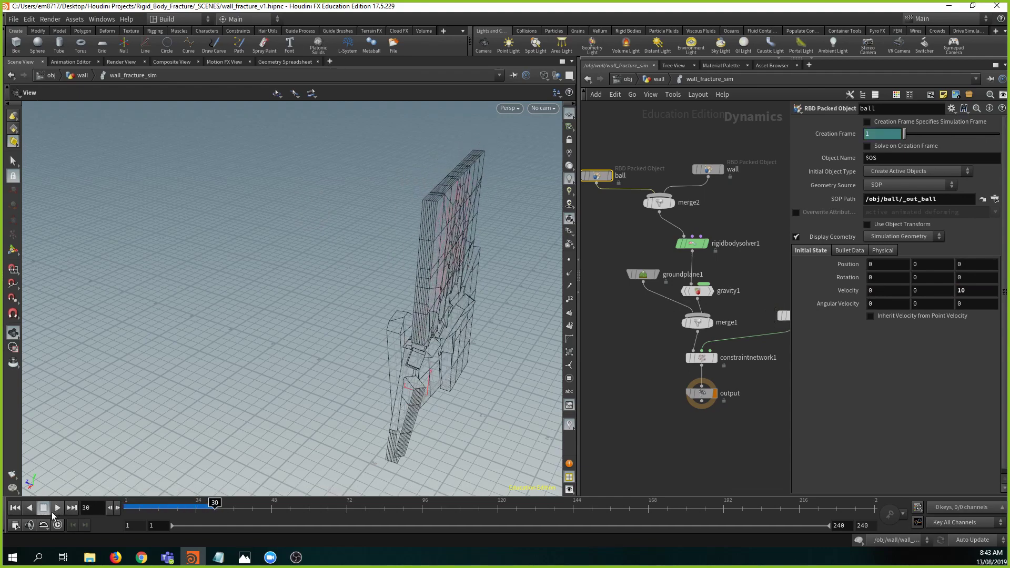
click(15, 508)
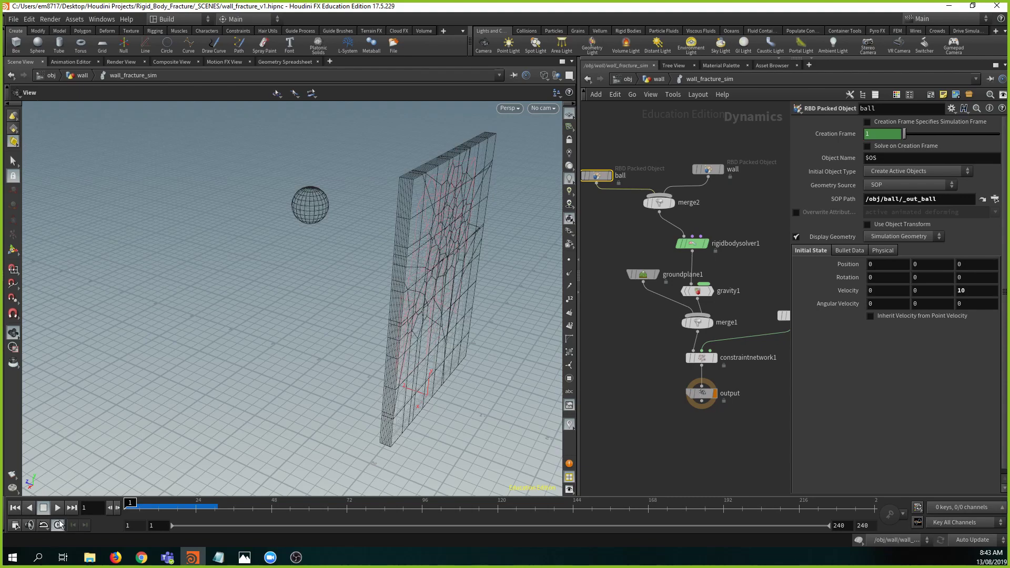
- Set the ball's initial Z velocity to -10
click(965, 295)
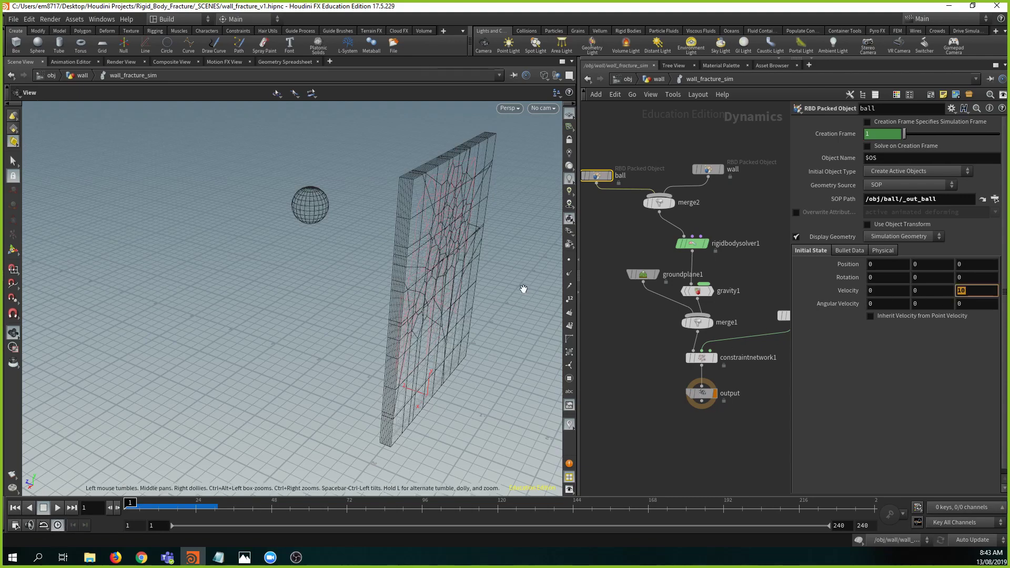
text(-10)
key(Return)
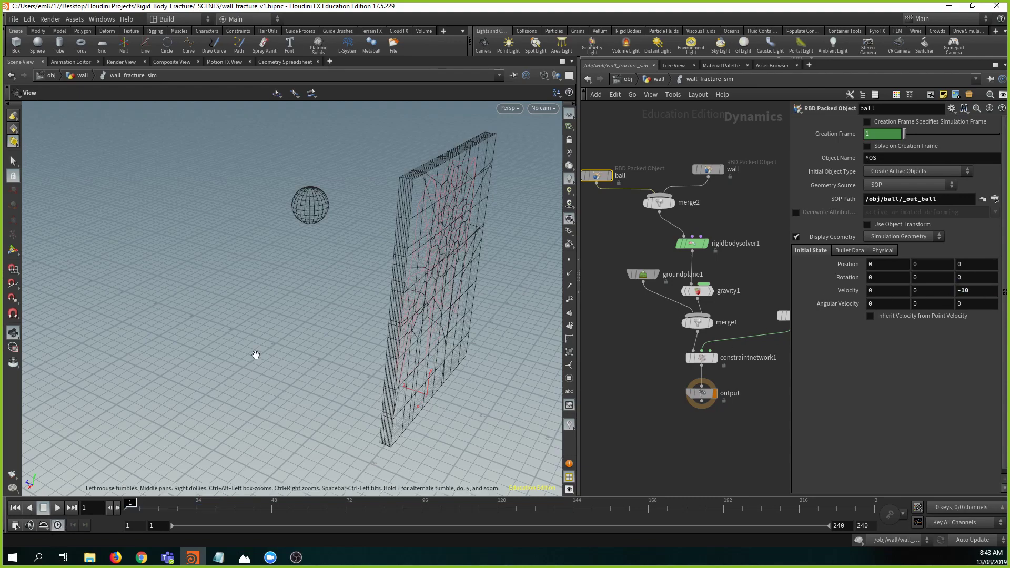
- Play the simulation twice to check the ball's impact on the wall, and return to the first frame
drag(256, 355, 402, 314)
right_drag(403, 315, 447, 329)
middle_drag(447, 329, 376, 331)
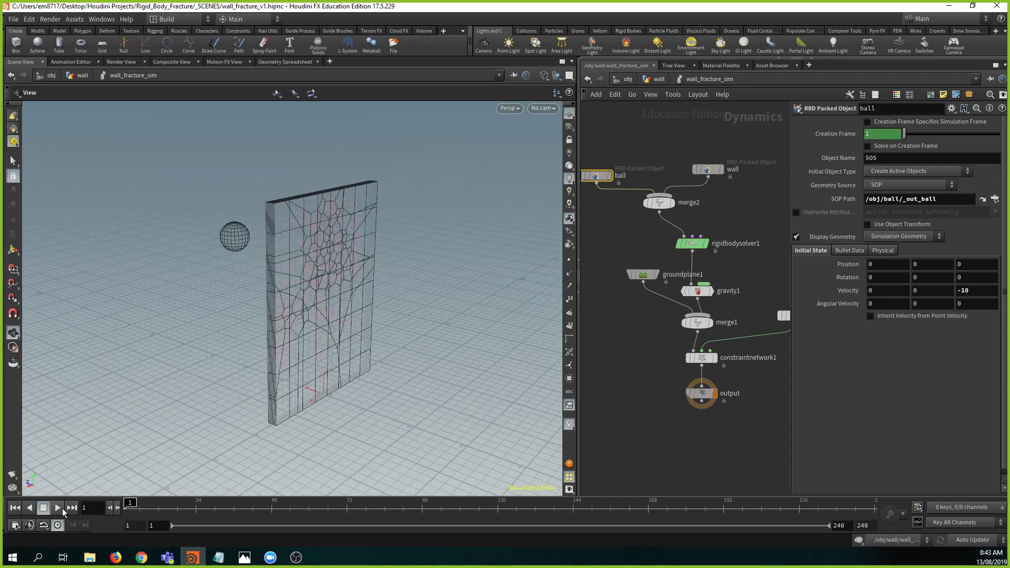
click(60, 511)
click(59, 508)
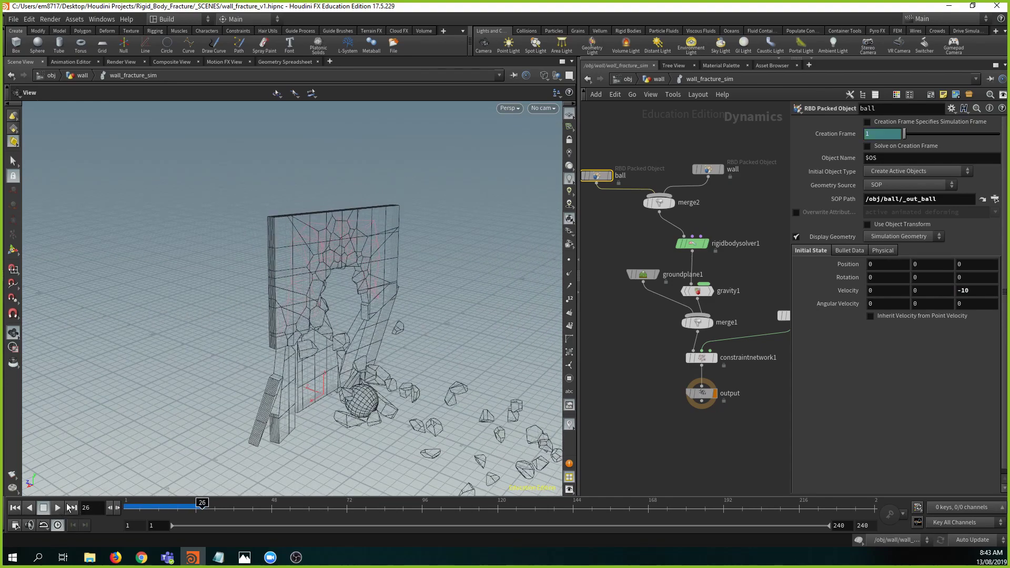
click(14, 509)
click(57, 509)
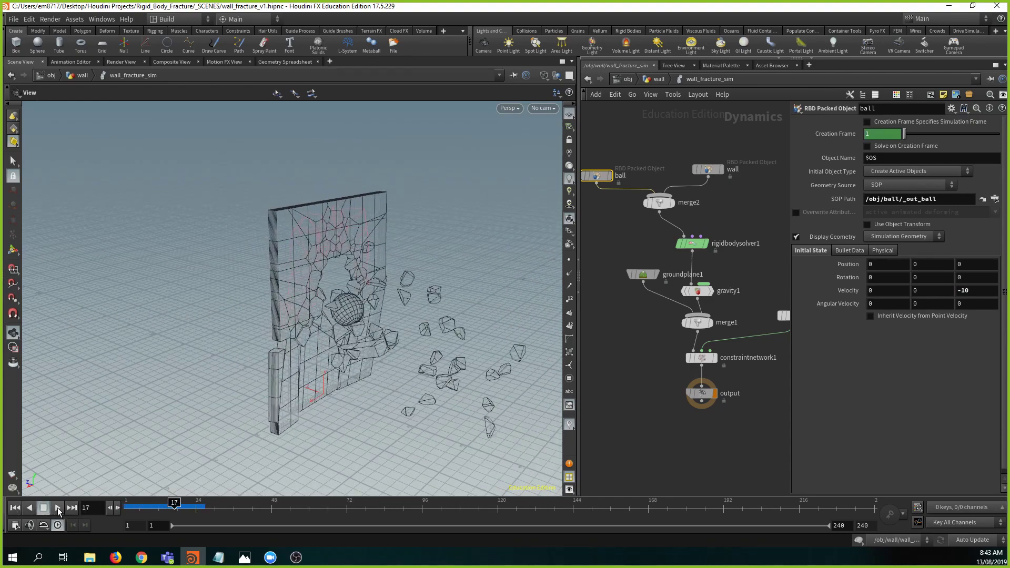
click(58, 508)
click(14, 507)
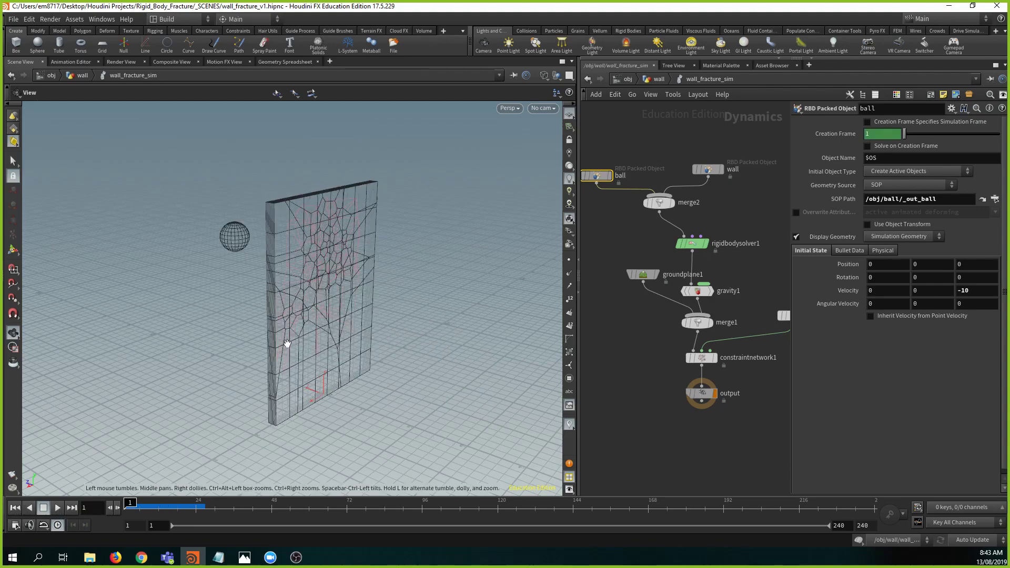
- Set the ball's physical density to 10000
drag(335, 315, 329, 291)
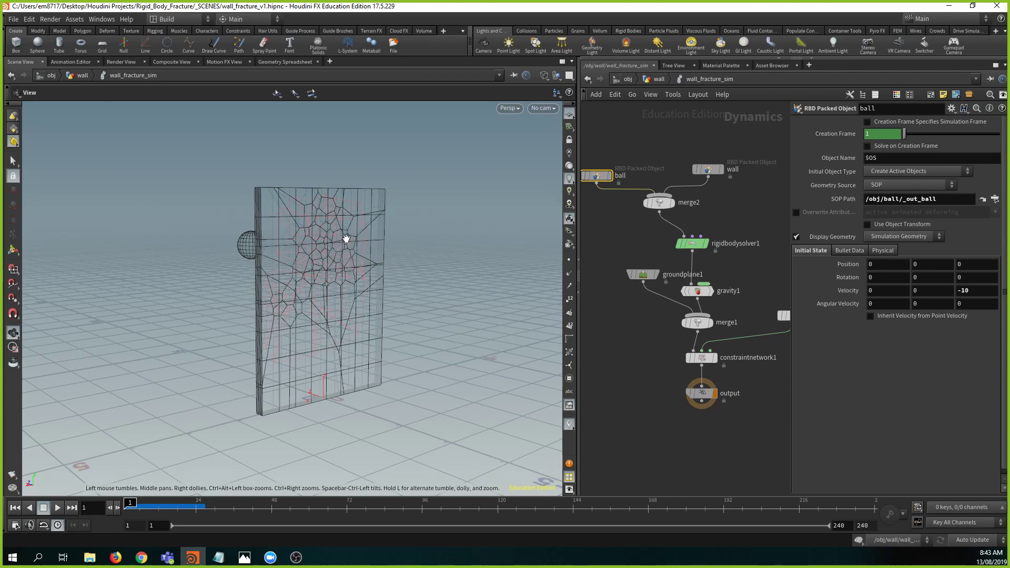
drag(243, 262, 282, 266)
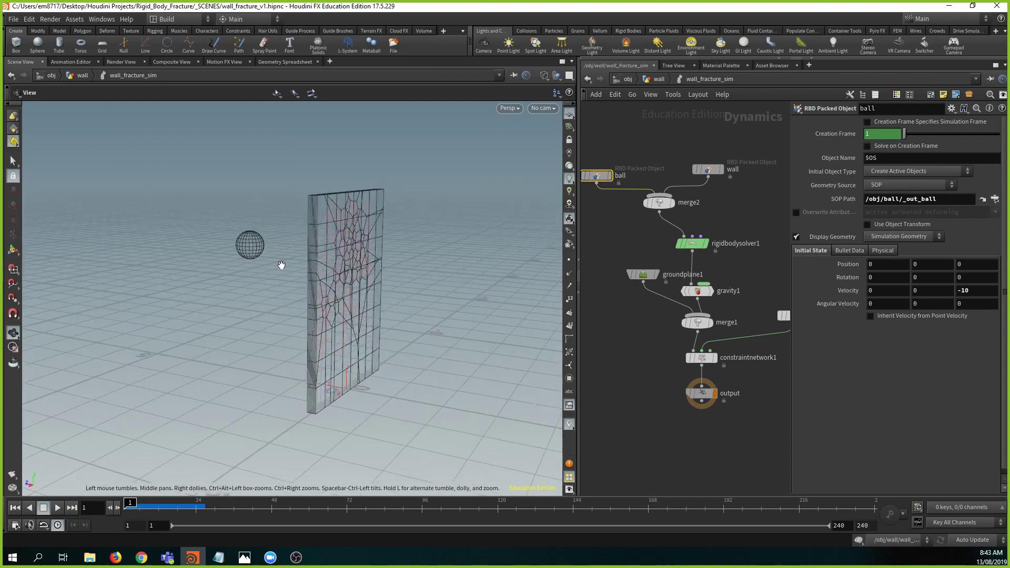
click(884, 251)
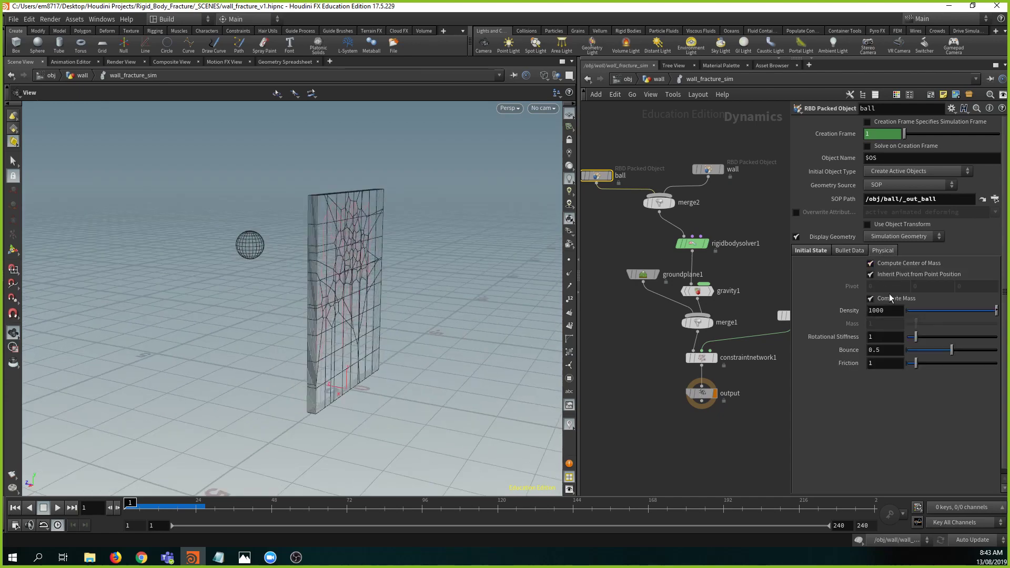
click(888, 310)
text(0)
key(Return)
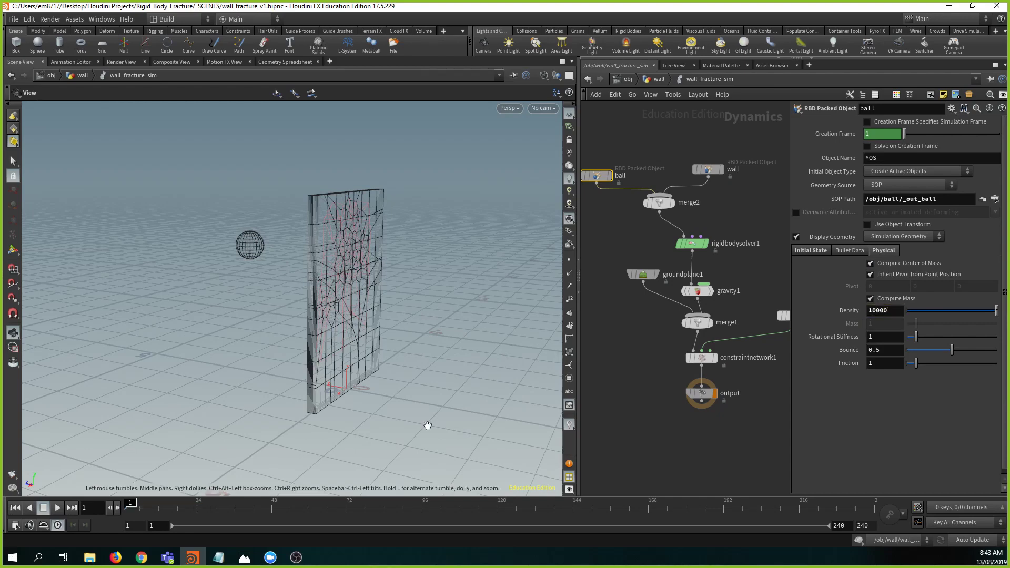
- Play the simulation to check how the denser ball breaks the wall, and return to the first frame
click(58, 508)
click(59, 509)
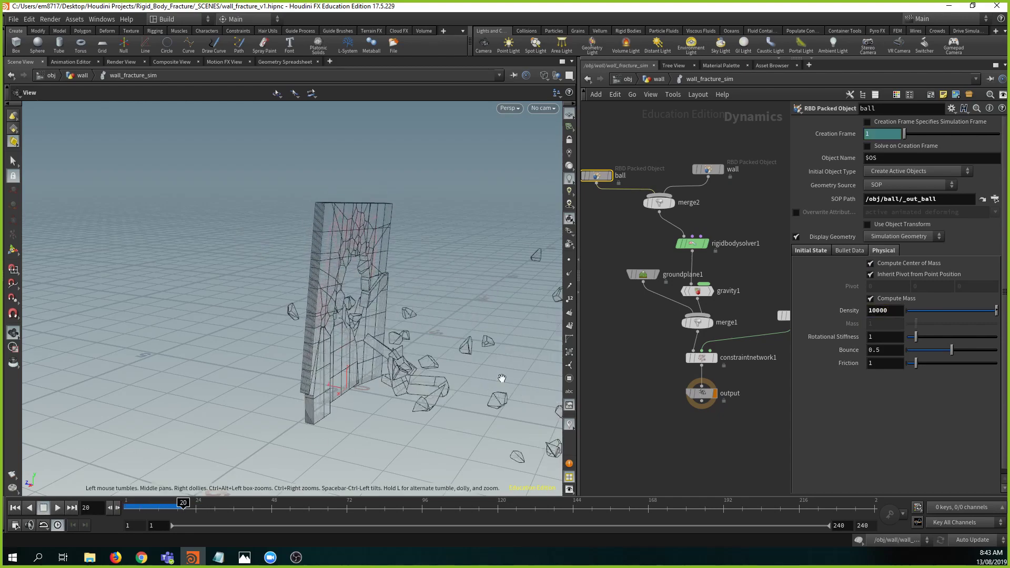
click(15, 508)
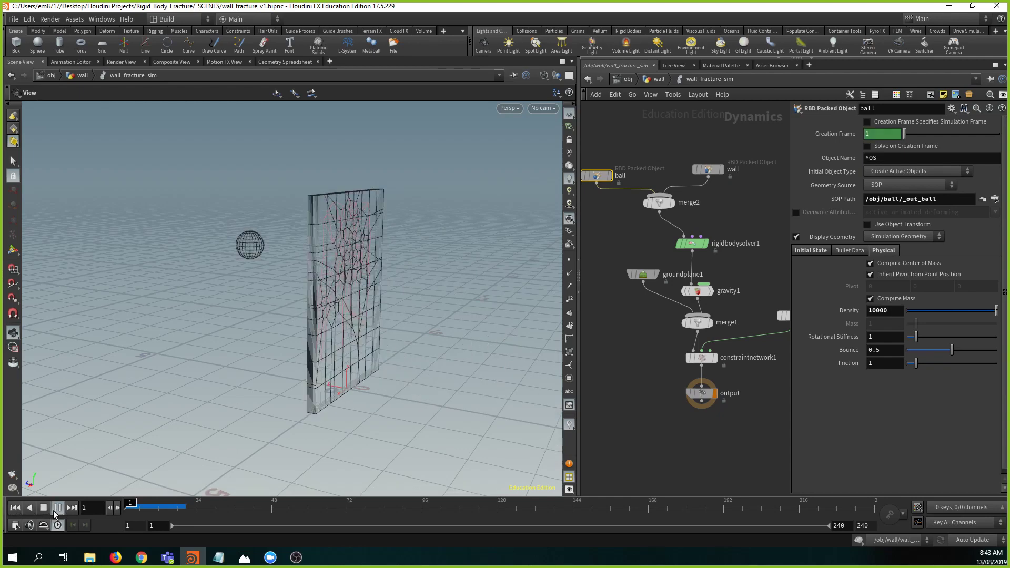
click(57, 508)
click(16, 508)
- Examine the rigid body solver's Bullet and RBD settings and the wall object's initial state parameters
scroll(645, 343, down, 1)
middle_drag(640, 335, 647, 338)
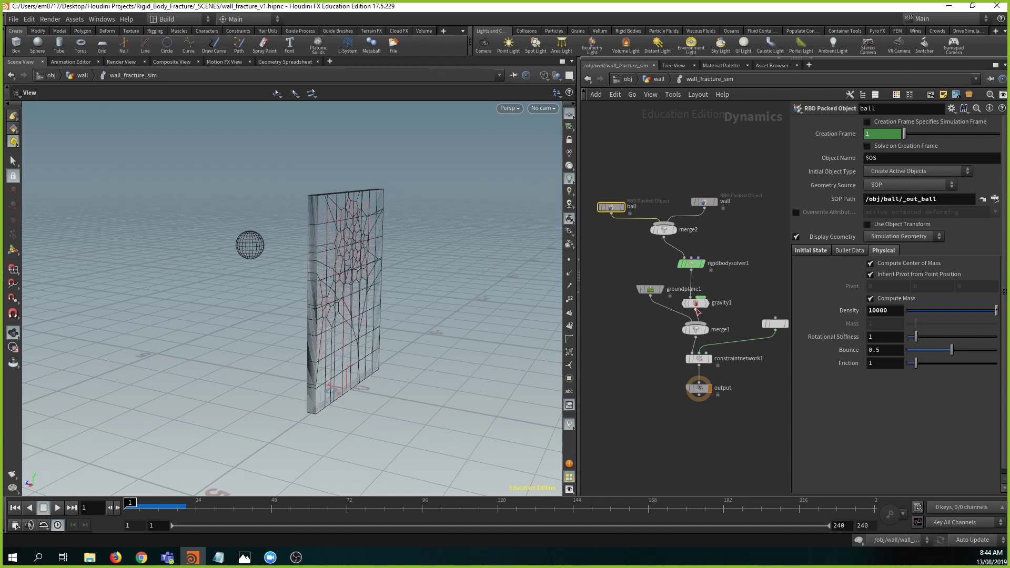
click(694, 263)
scroll(732, 230, up, 1)
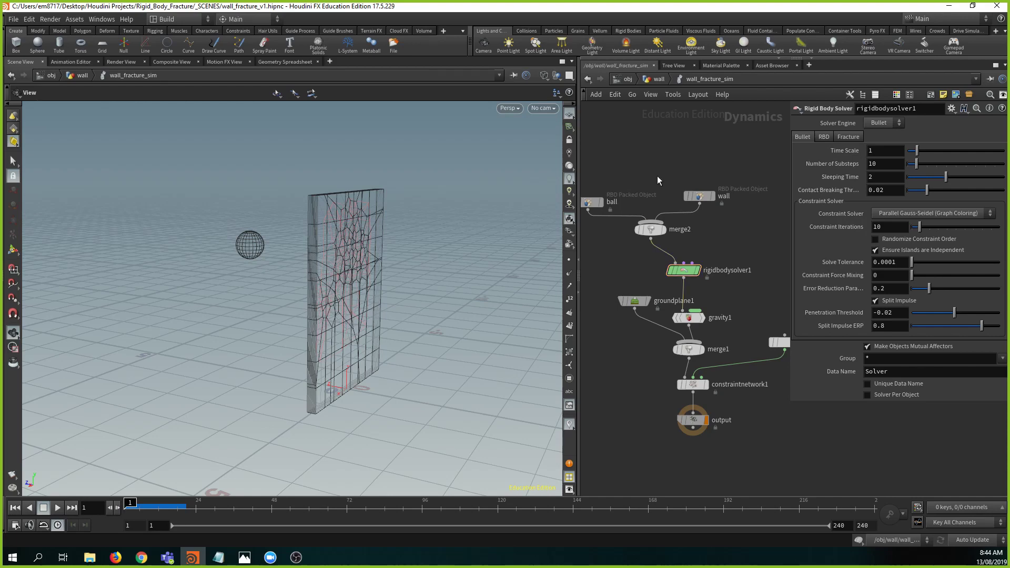
click(699, 194)
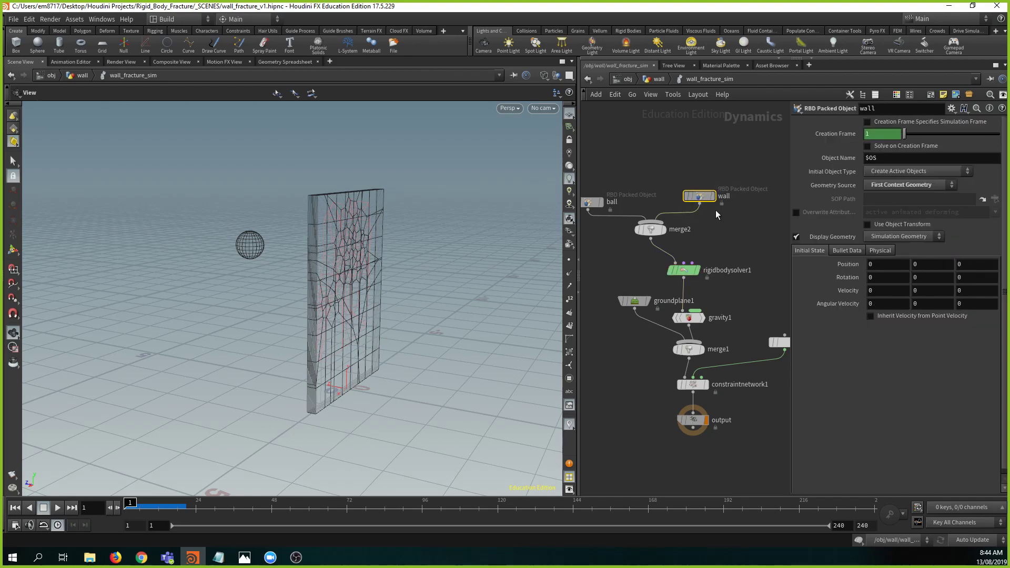
click(728, 270)
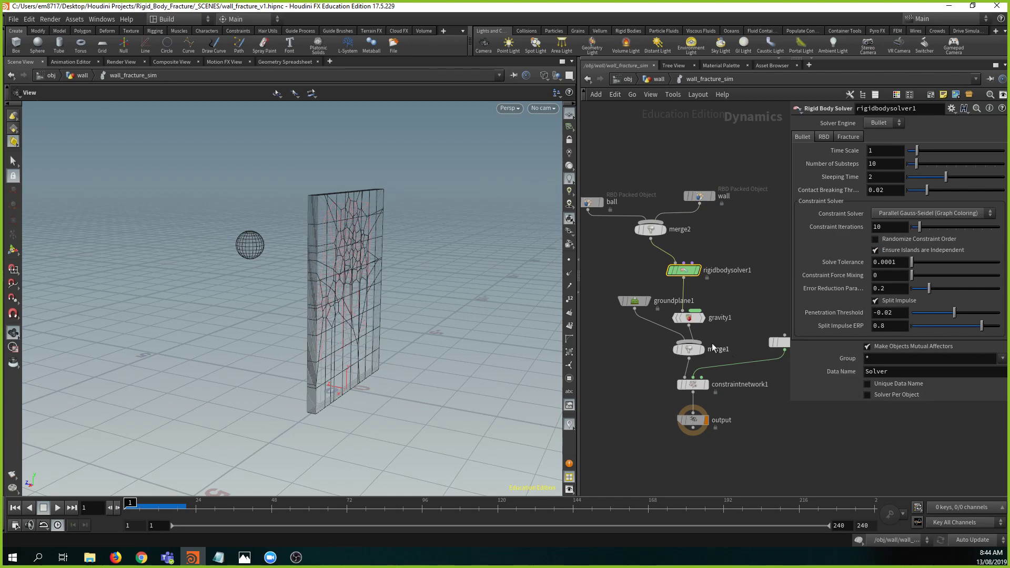
middle_drag(749, 301, 744, 290)
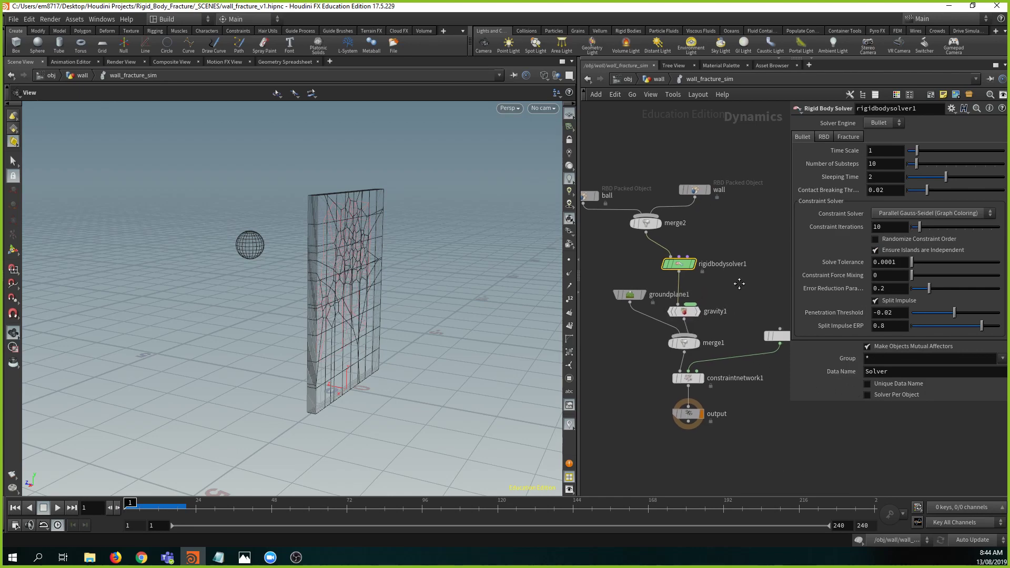
click(823, 138)
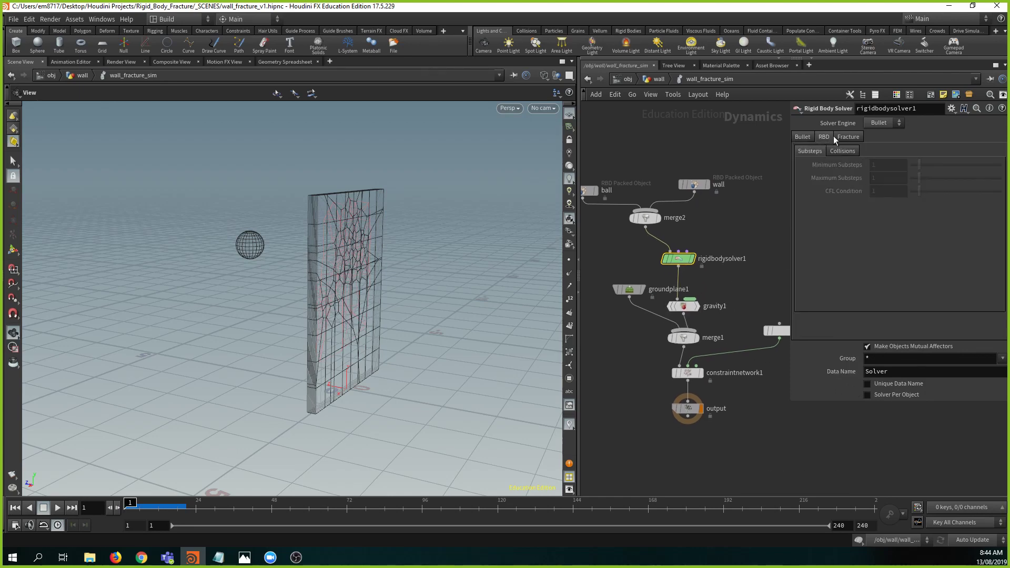
click(807, 137)
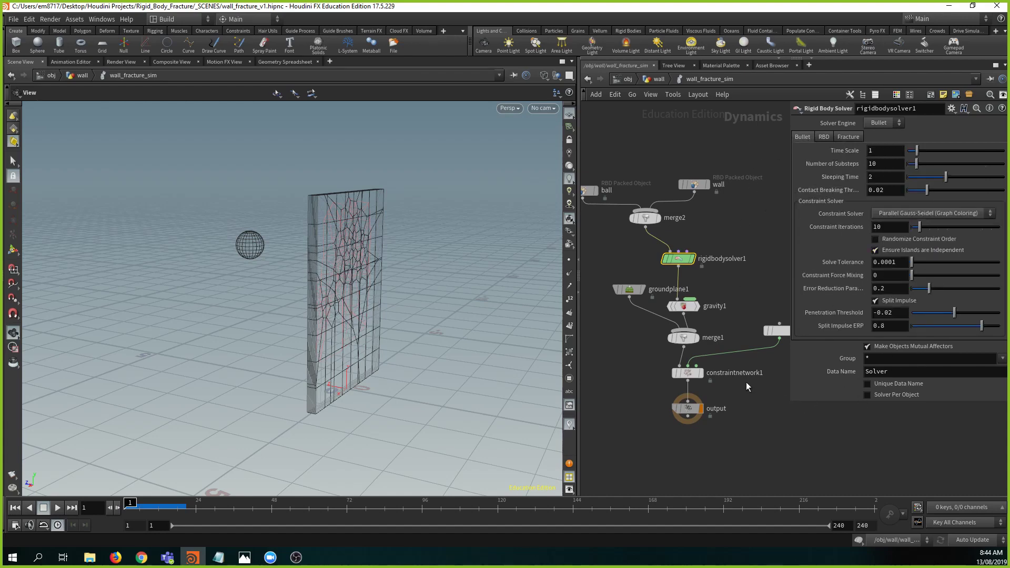
middle_drag(722, 256, 746, 262)
- Compare the ball and wall objects' parameters and examine the initial object type options available for the wall
click(603, 196)
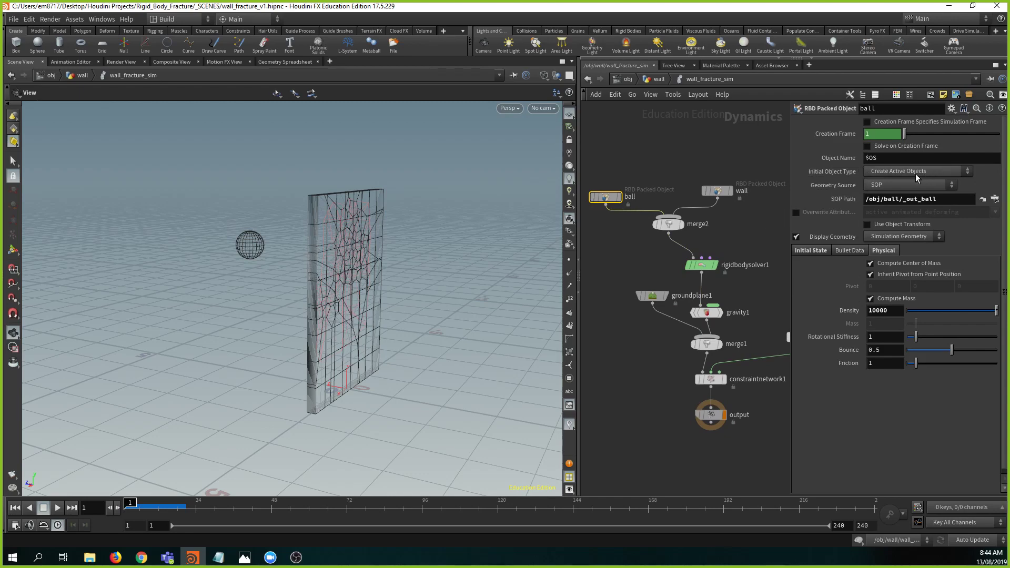
drag(733, 193, 734, 193)
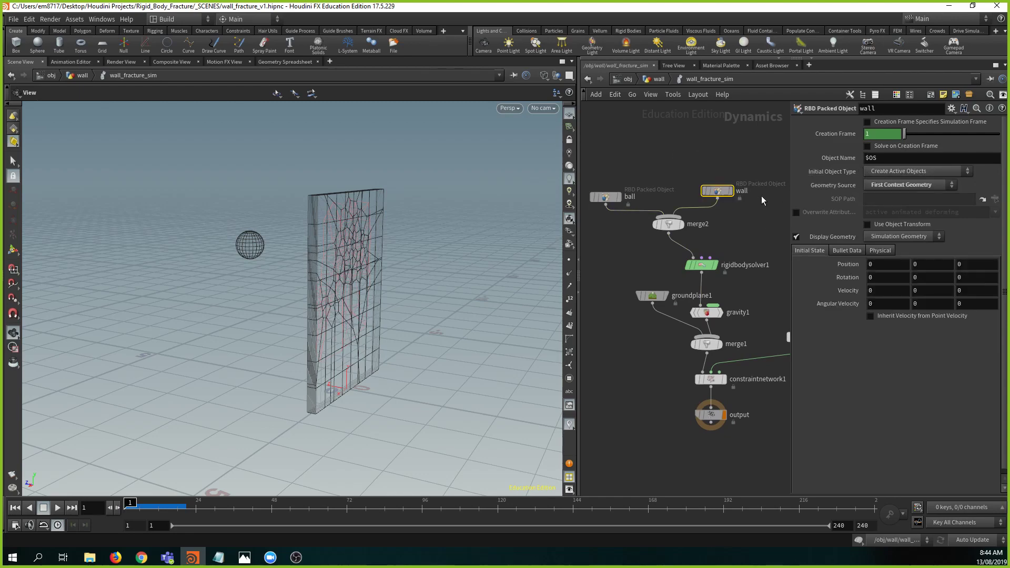
click(888, 173)
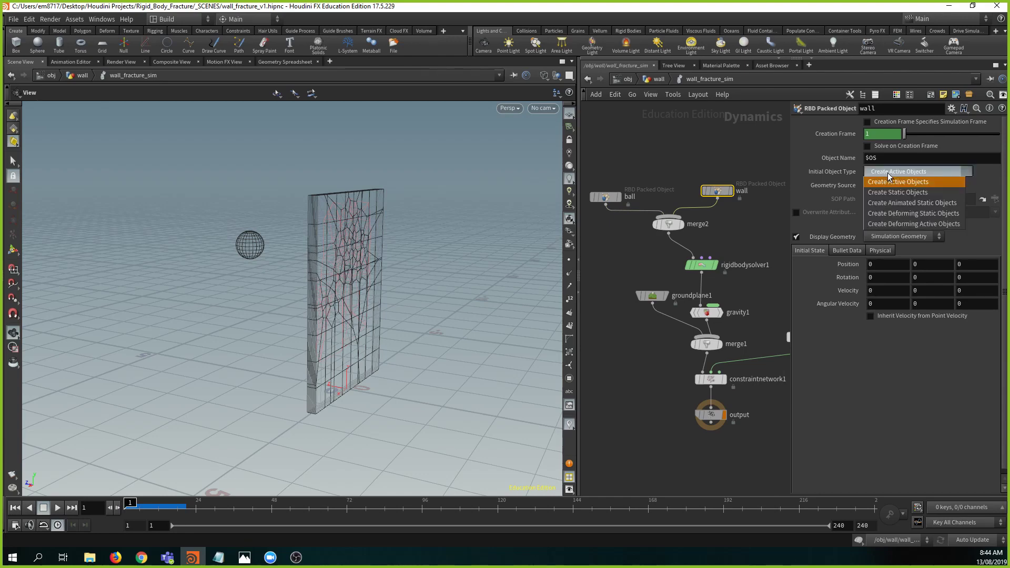
click(989, 166)
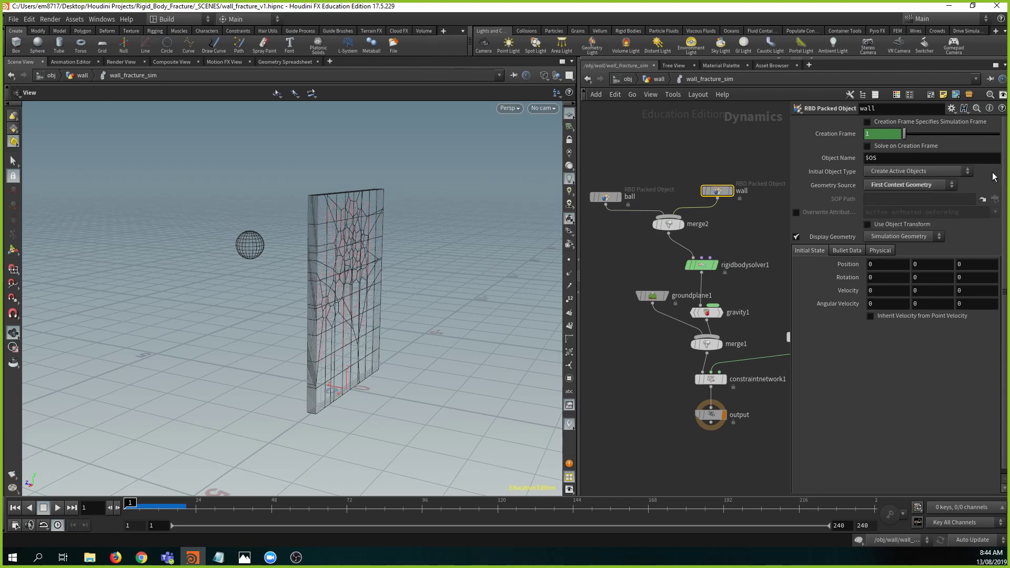
- Go up to the wall's geometry network and insert an Attribute Create node between assemble1 and _out_geo_wall
middle_drag(741, 233, 715, 221)
key(u)
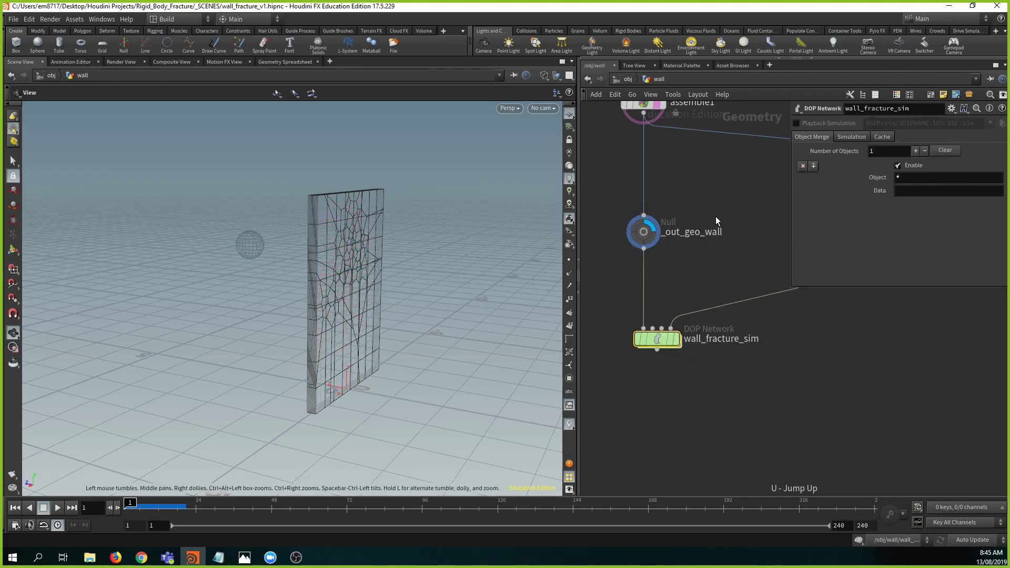
scroll(718, 296, down, 2)
middle_drag(706, 257, 699, 345)
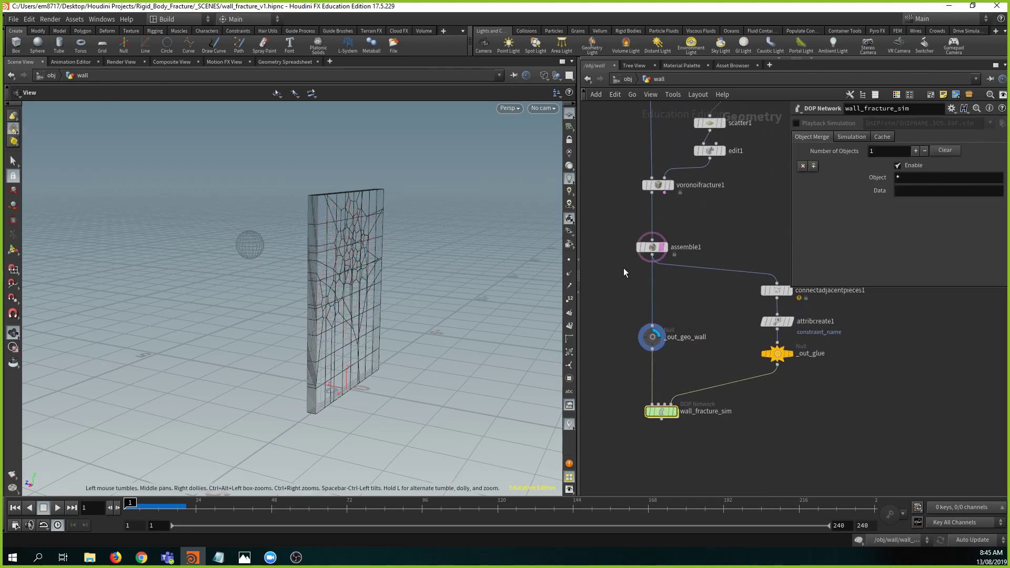
scroll(673, 276, up, 1)
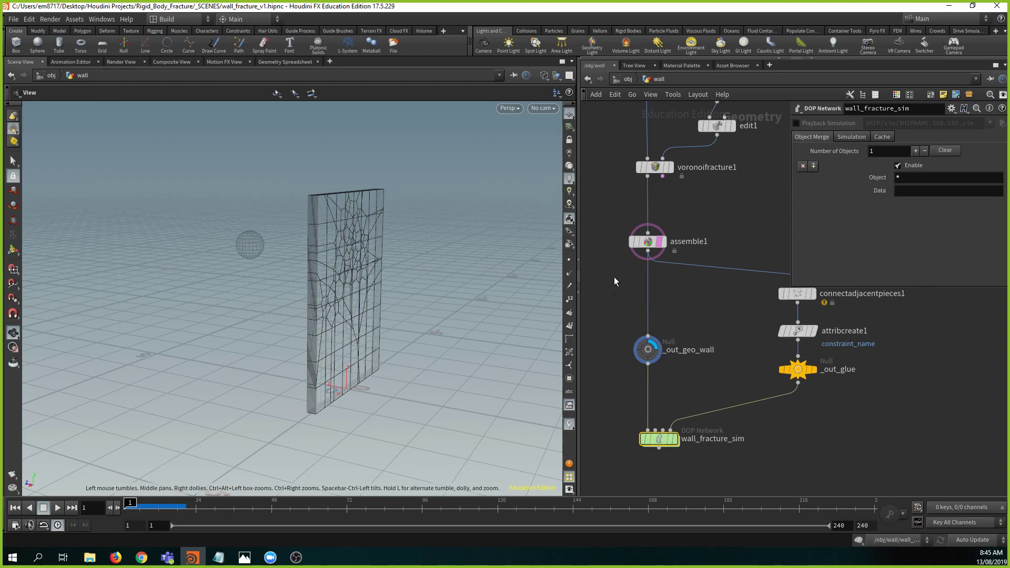
click(218, 557)
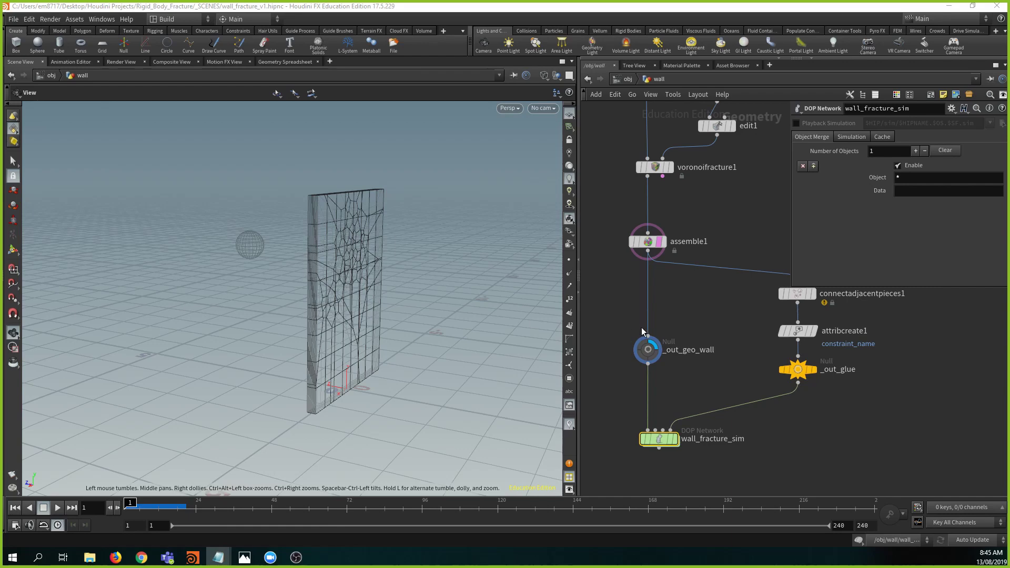
middle_drag(621, 299, 620, 317)
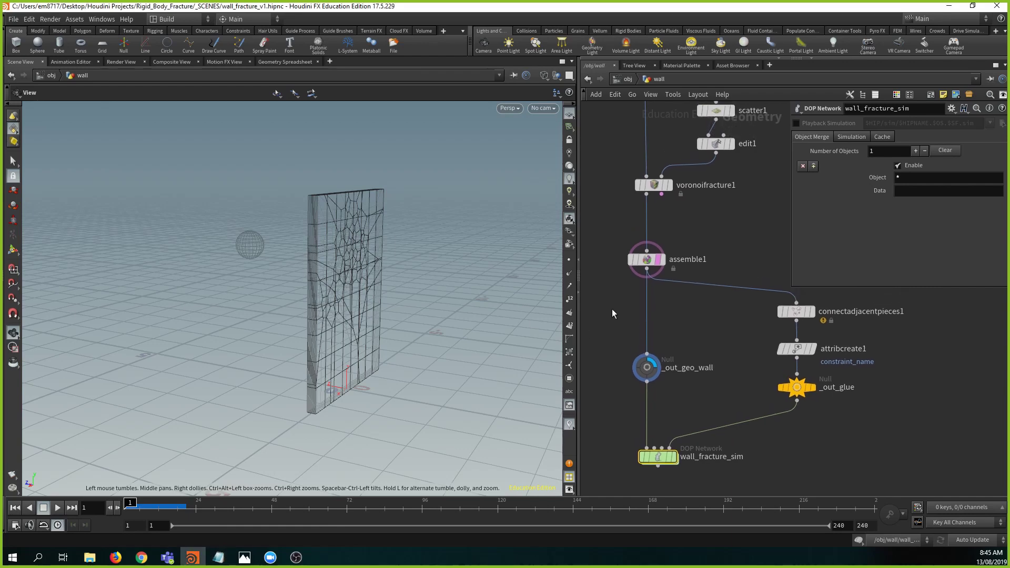
key(Tab)
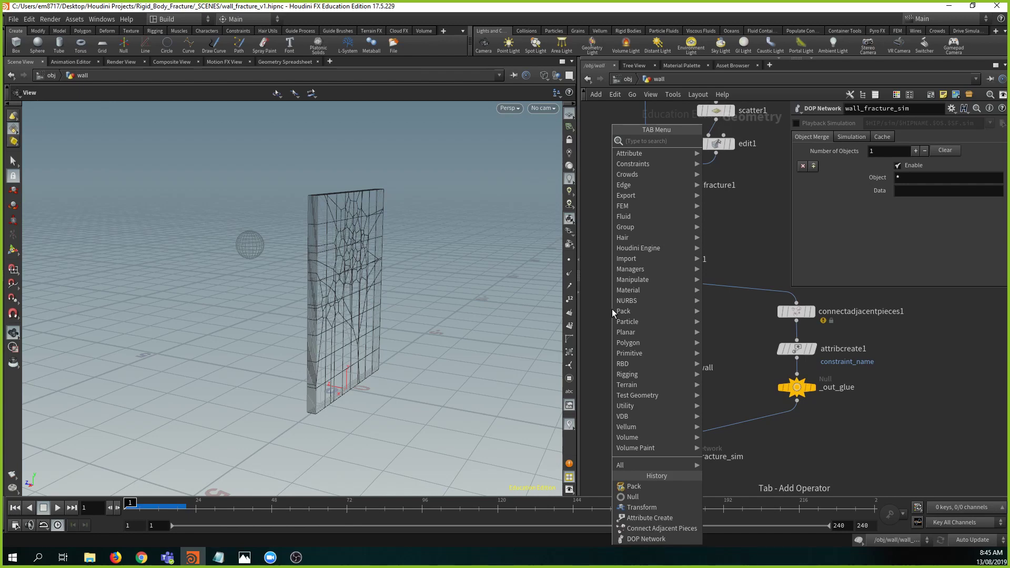
text(cr)
key(Down)
key(Down)
key(Down)
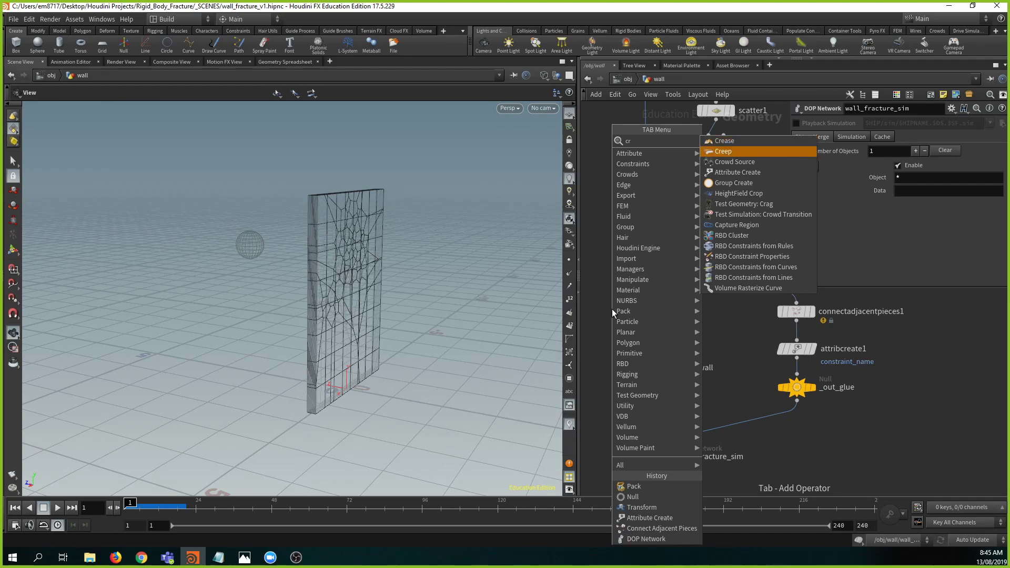
key(Return)
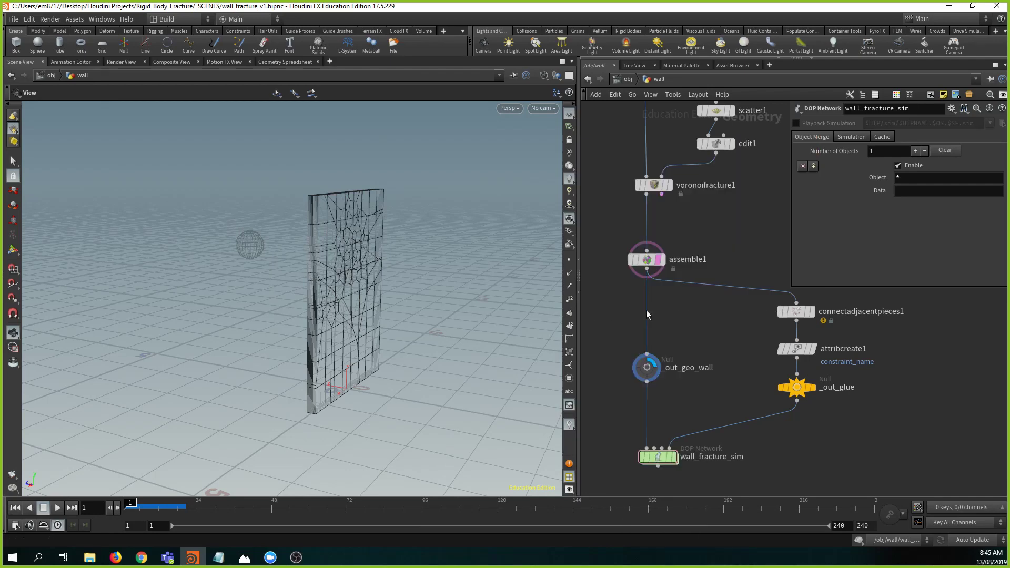
click(646, 311)
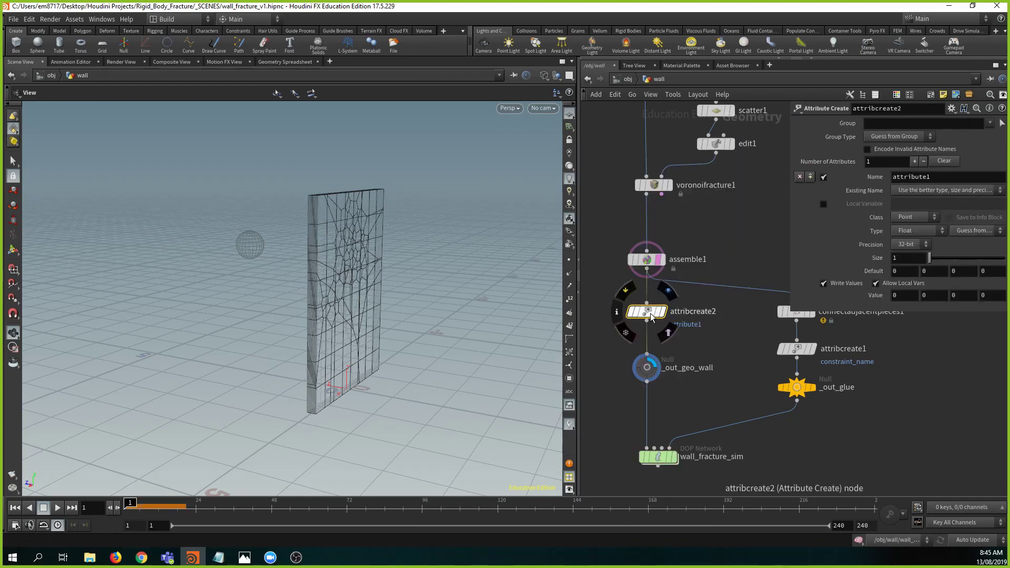
middle_click(651, 316)
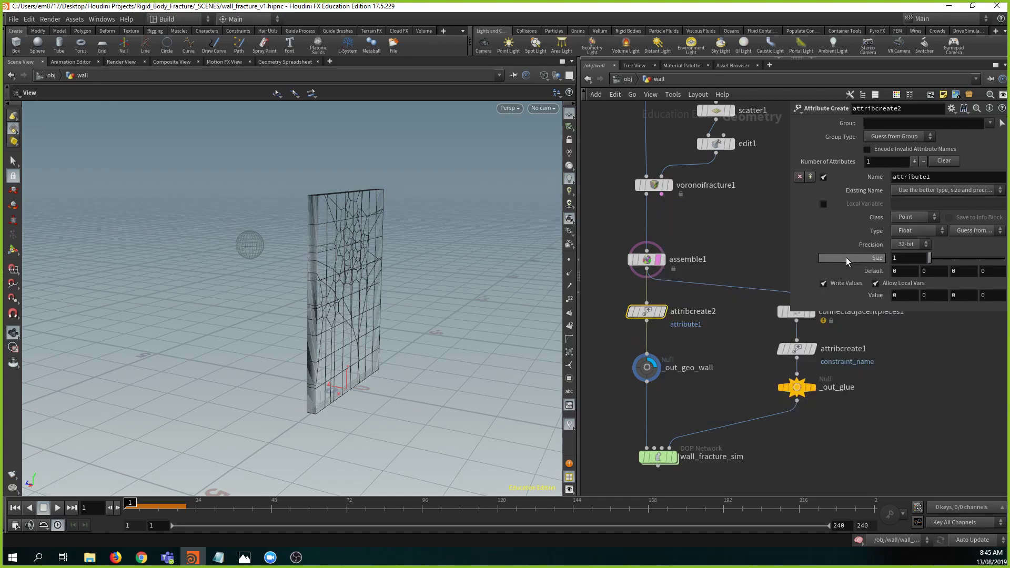
- Name the new attribute on the wall geometry branch "active"
drag(952, 176, 381, 183)
text(active)
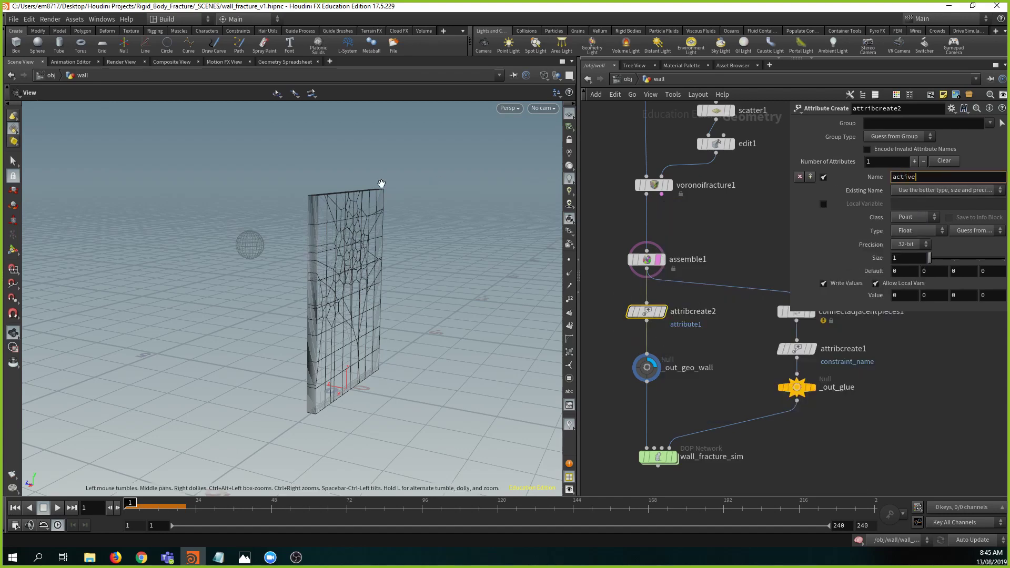
key(Return)
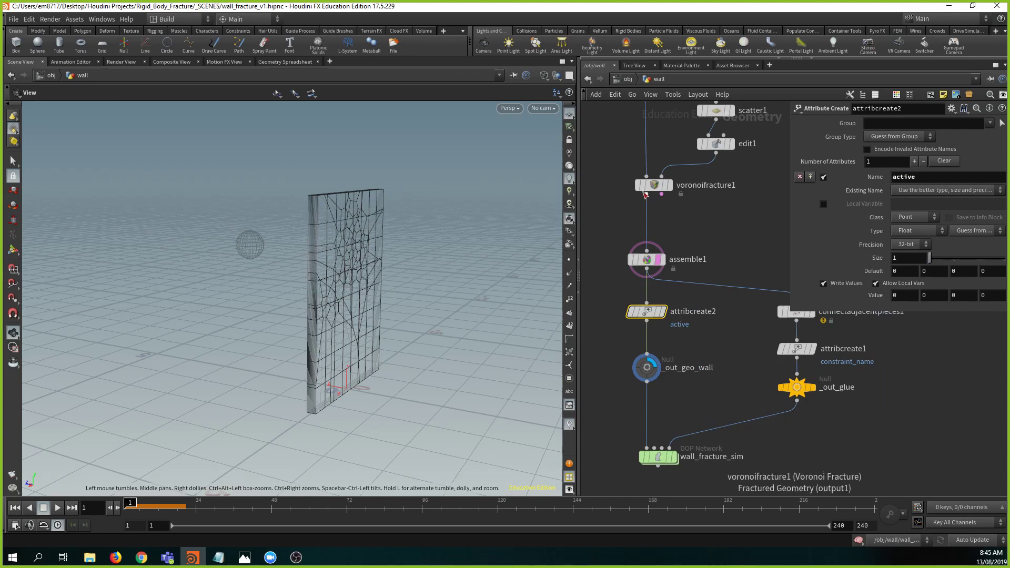
- Make the active attribute an Integer with a default of 1, leaving more space above _out_geo_wall
mouse_move(638, 190)
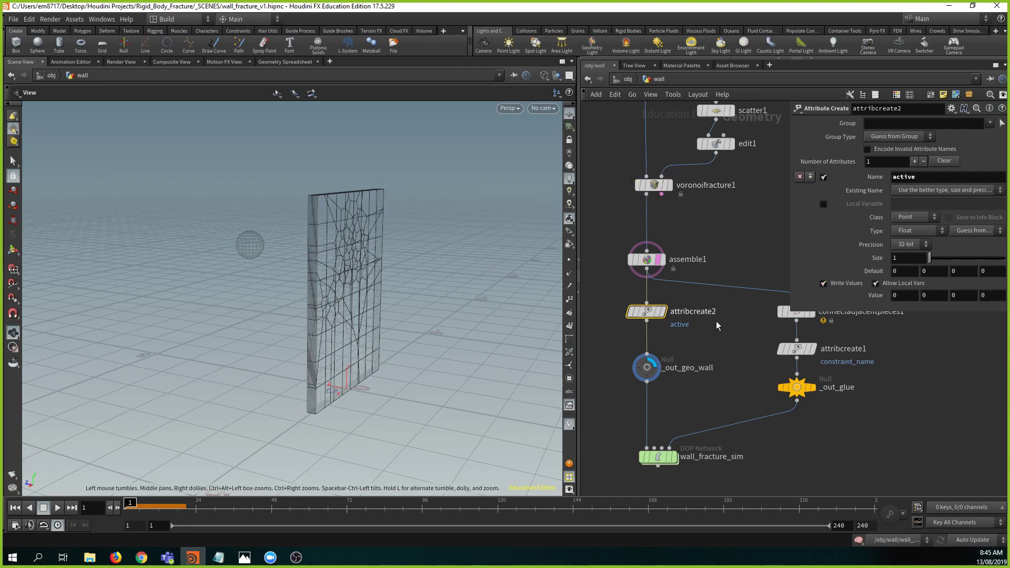
mouse_move(648, 371)
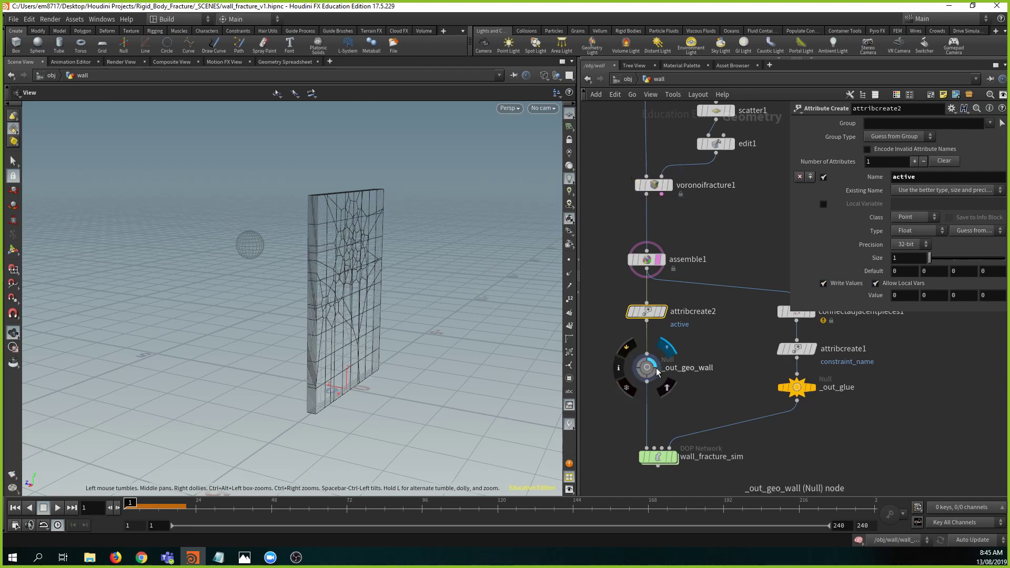
drag(647, 371, 647, 382)
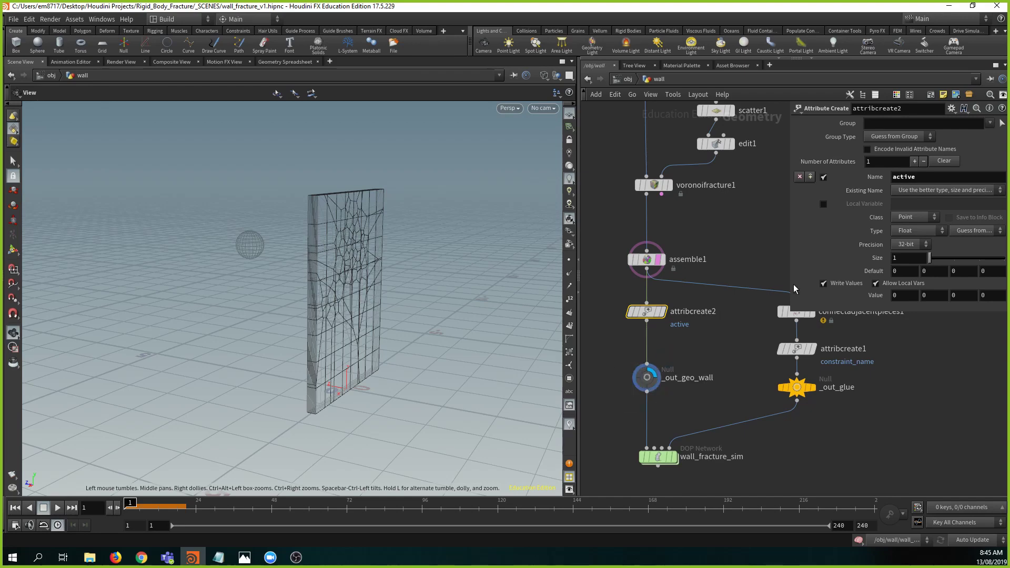
click(924, 217)
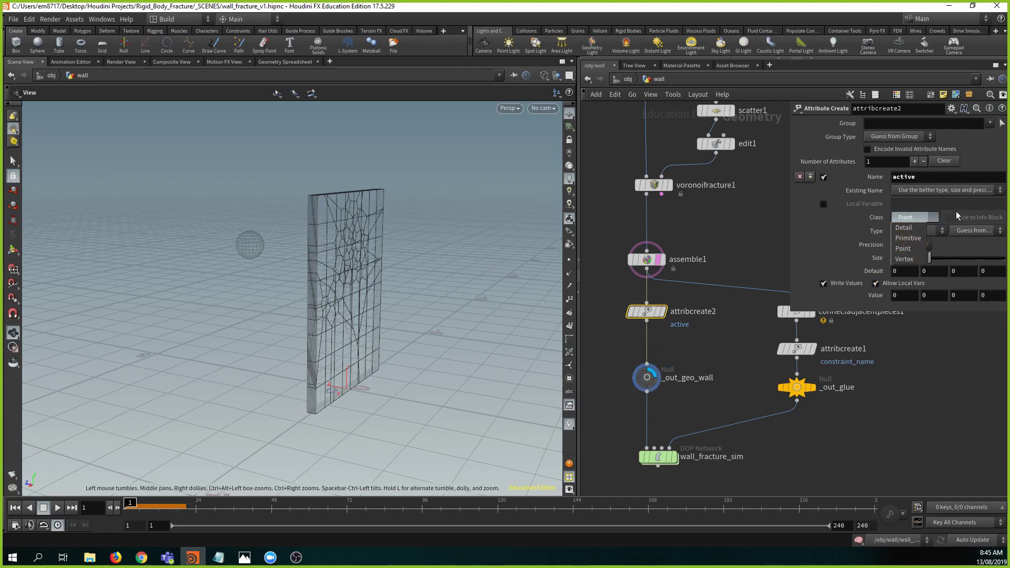
click(916, 230)
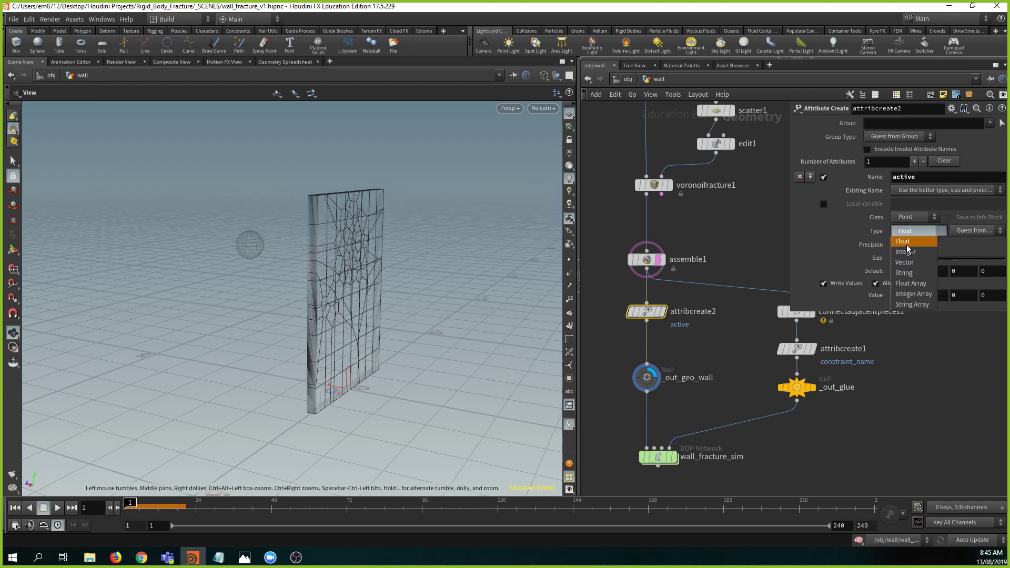
click(906, 251)
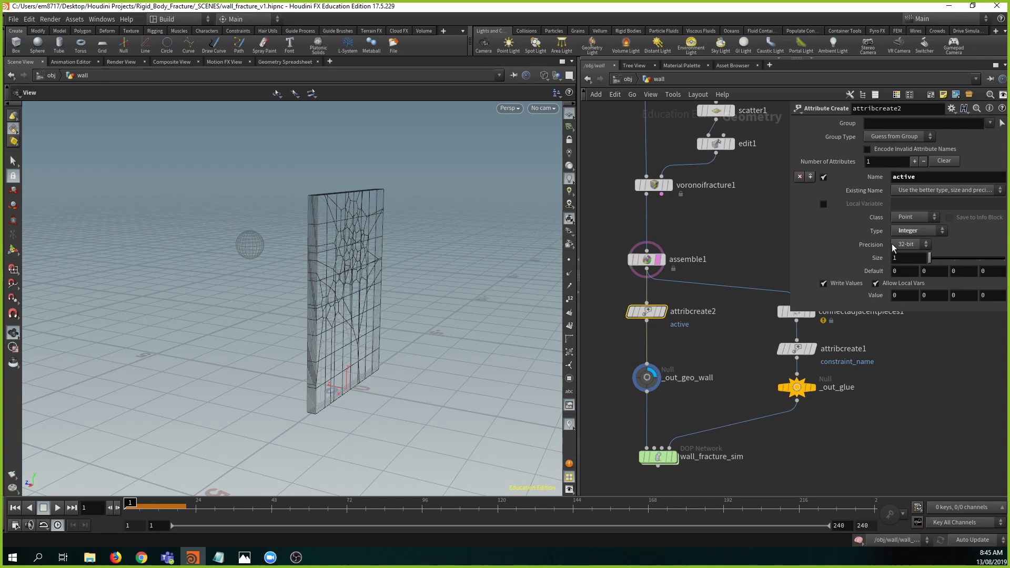
click(902, 272)
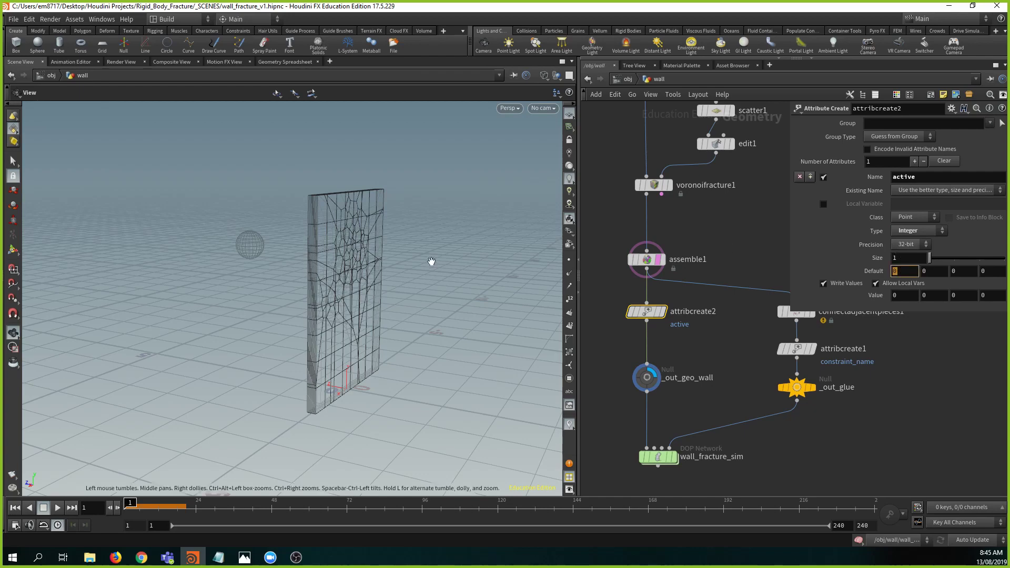
text(1)
key(Return)
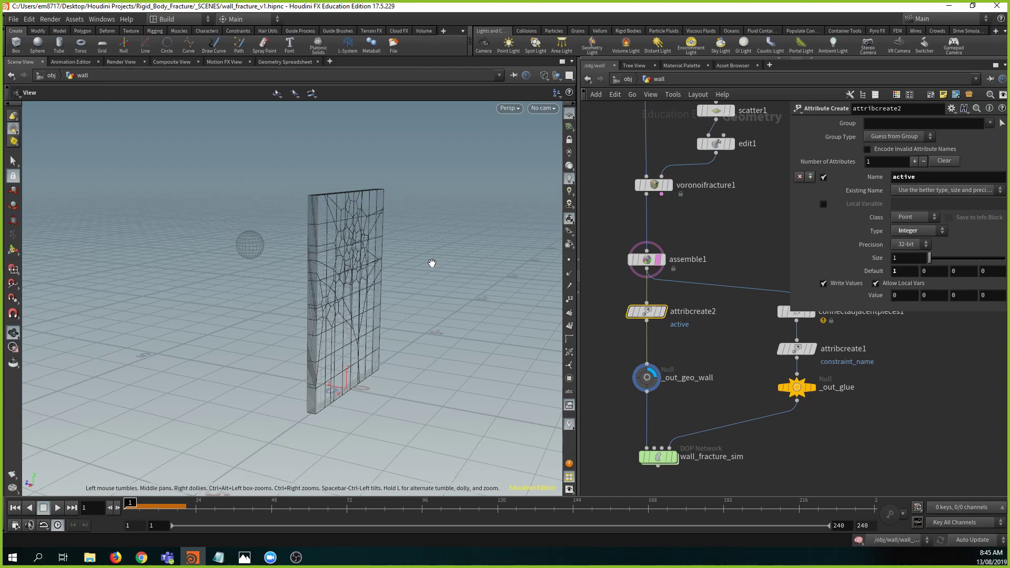
- Set the active attribute's value to 0
click(905, 296)
key(Return)
click(905, 295)
text(0)
key(Return)
- Play the simulation inside wall_fracture_sim several times to check how the ball meets the wall, returning to the first frame
click(58, 509)
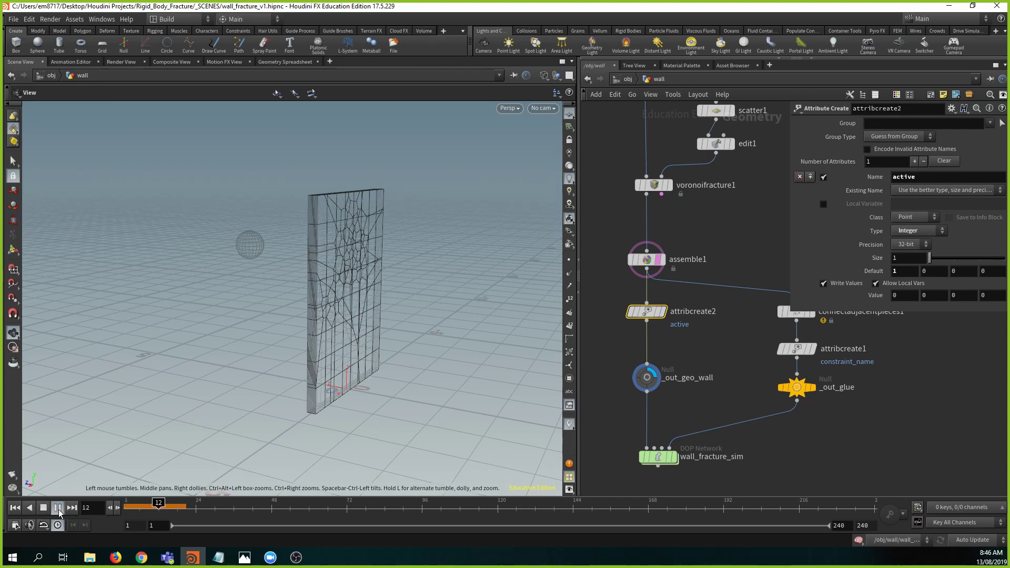
click(58, 508)
click(15, 509)
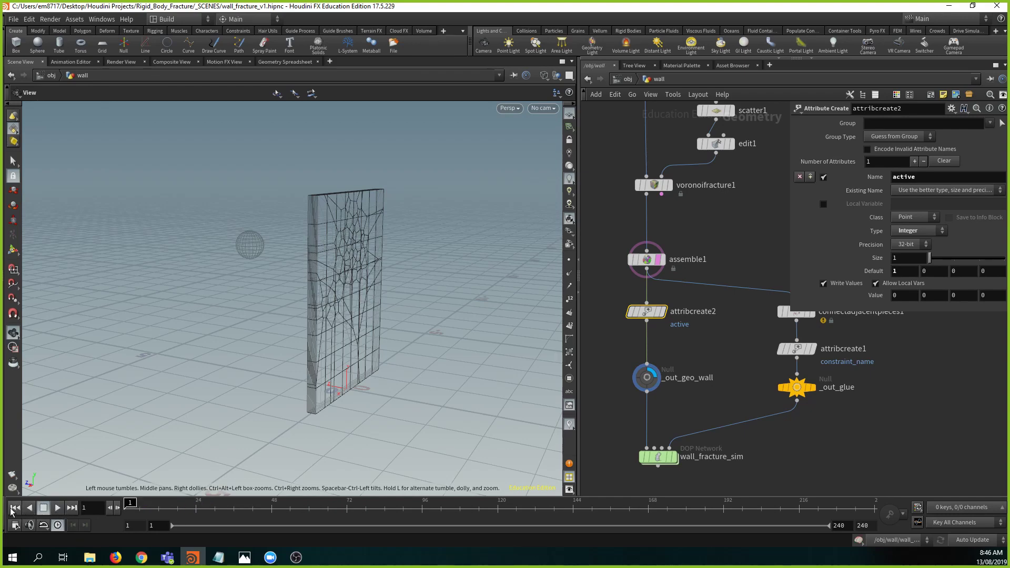
double_click(658, 462)
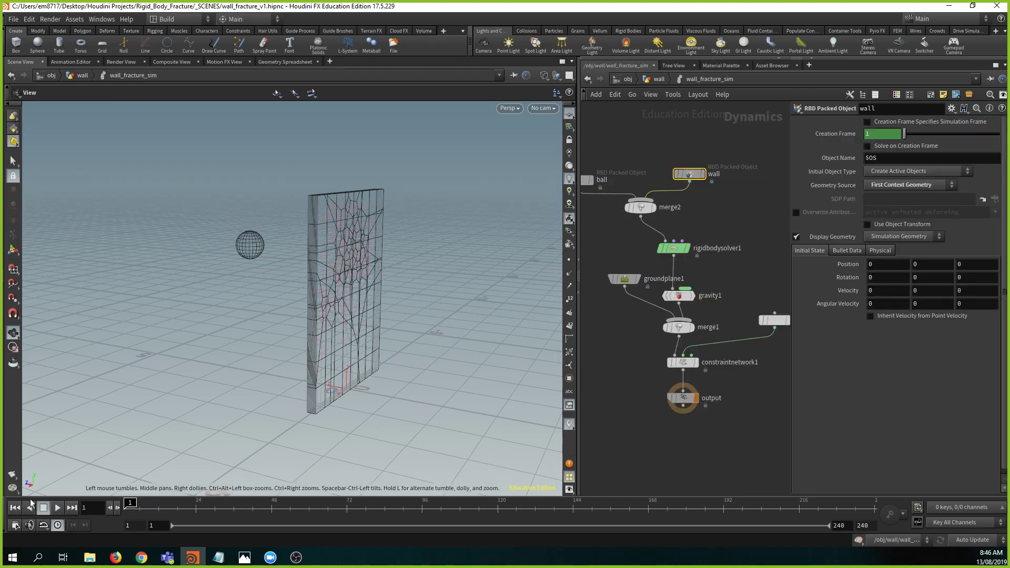
click(57, 508)
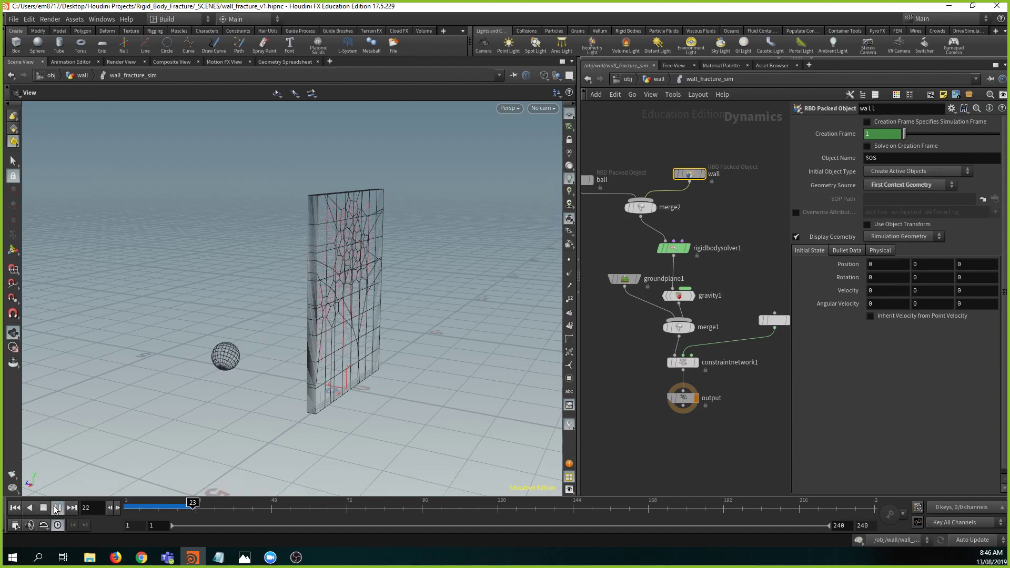
click(57, 508)
click(14, 508)
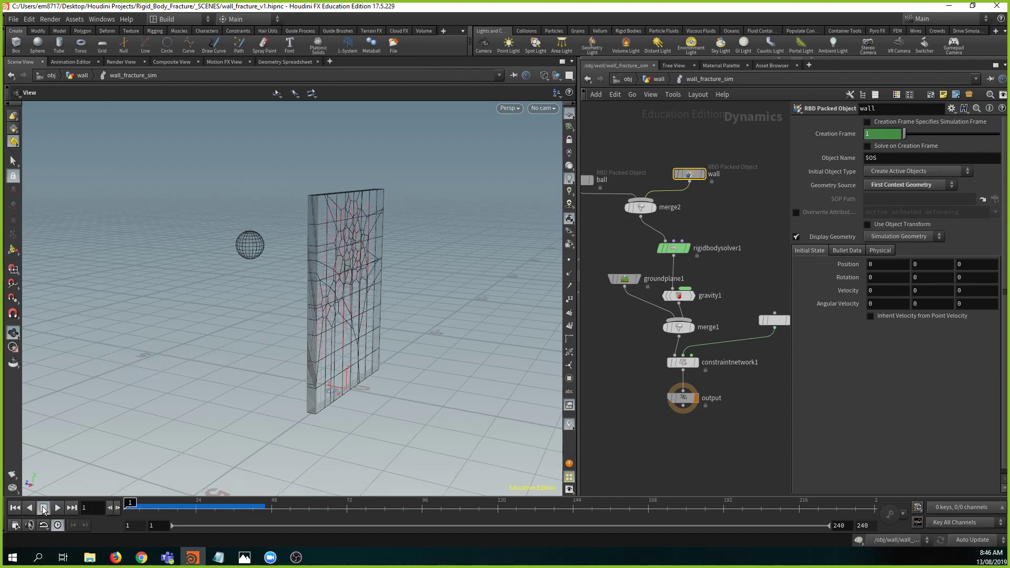
click(58, 507)
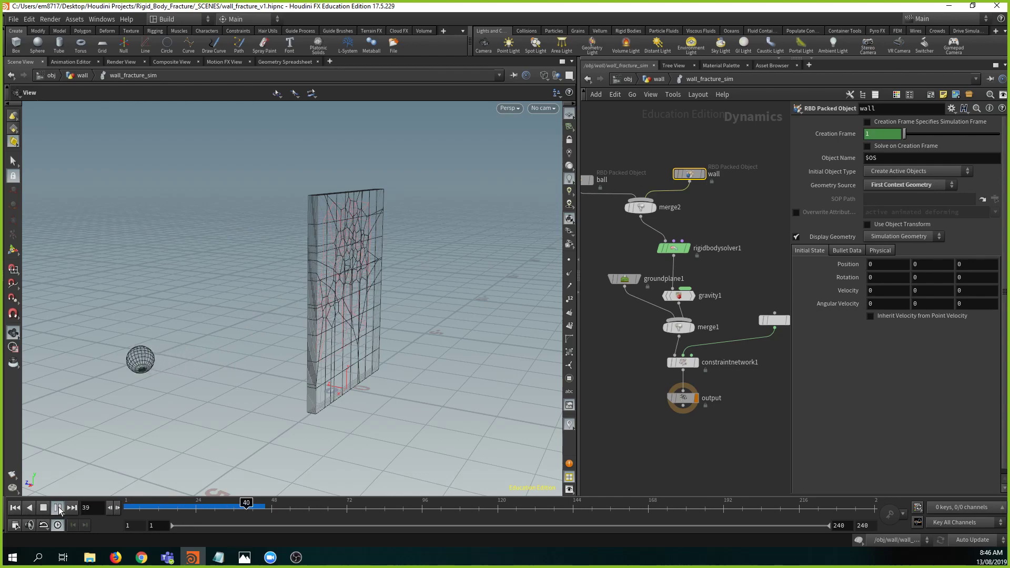
click(58, 508)
click(15, 508)
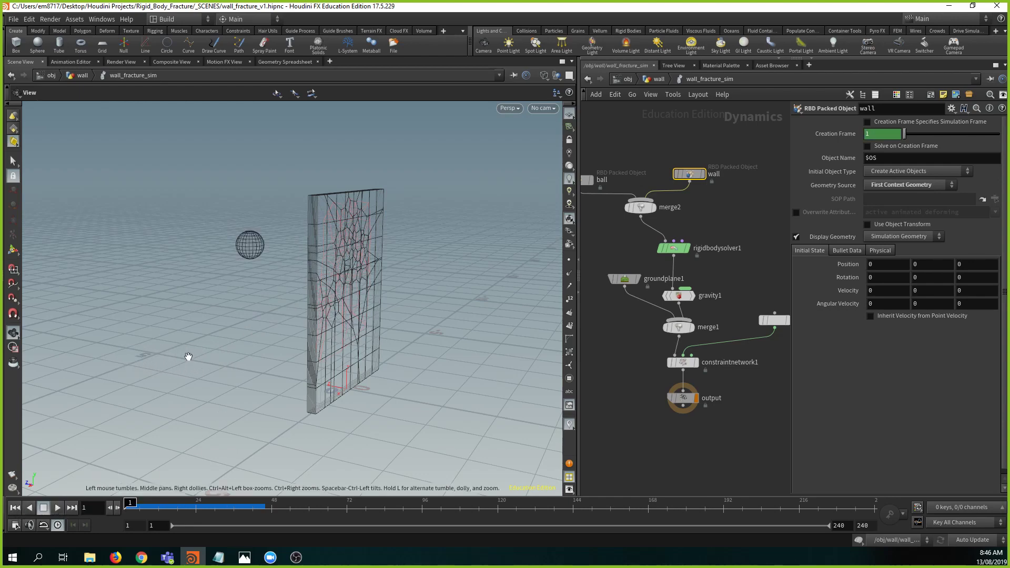
click(57, 508)
click(29, 508)
middle_drag(741, 395, 737, 408)
- Go back up to the wall's geometry network and set attribcreate2's active value to 1
key(u)
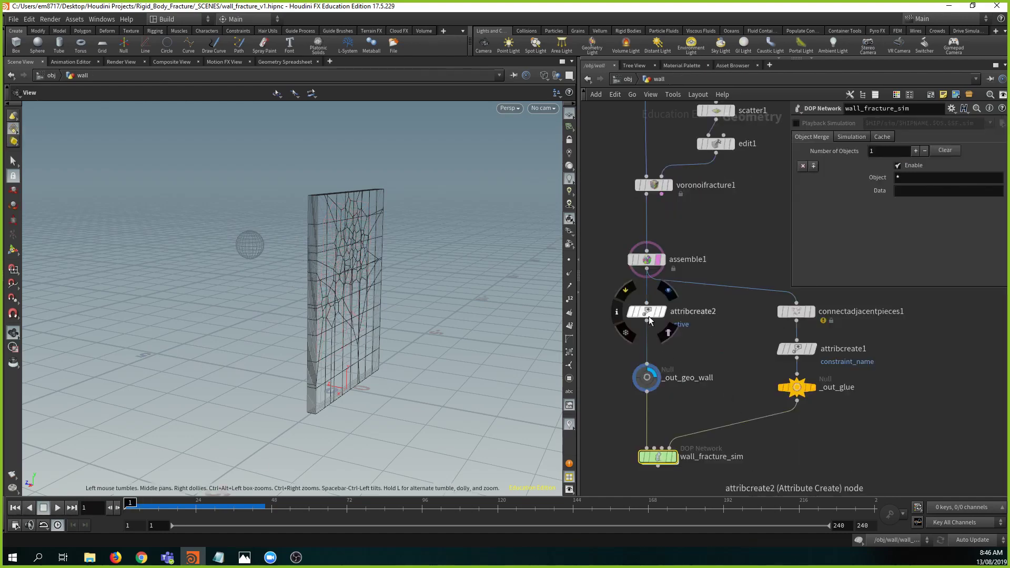
click(648, 313)
click(906, 294)
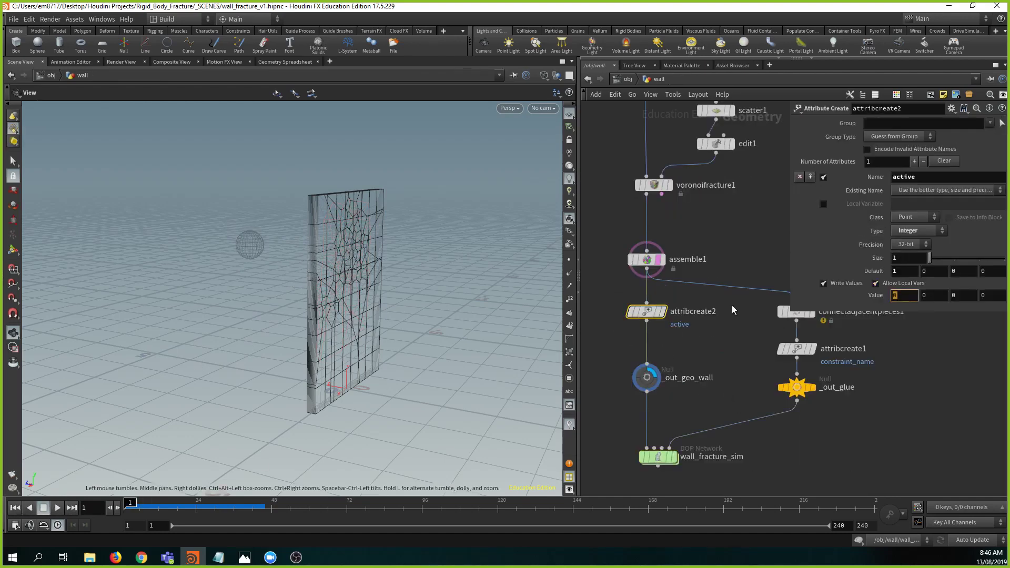
text(1)
key(Return)
- Play the simulation inside wall_fracture_sim to check the wall's reaction, and rewind to the first frame
double_click(658, 457)
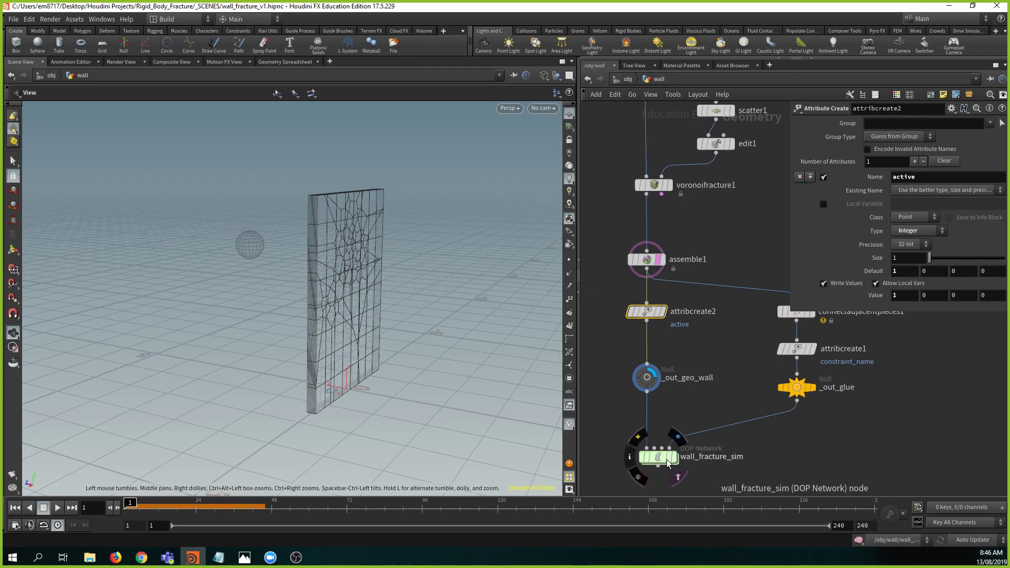
click(58, 507)
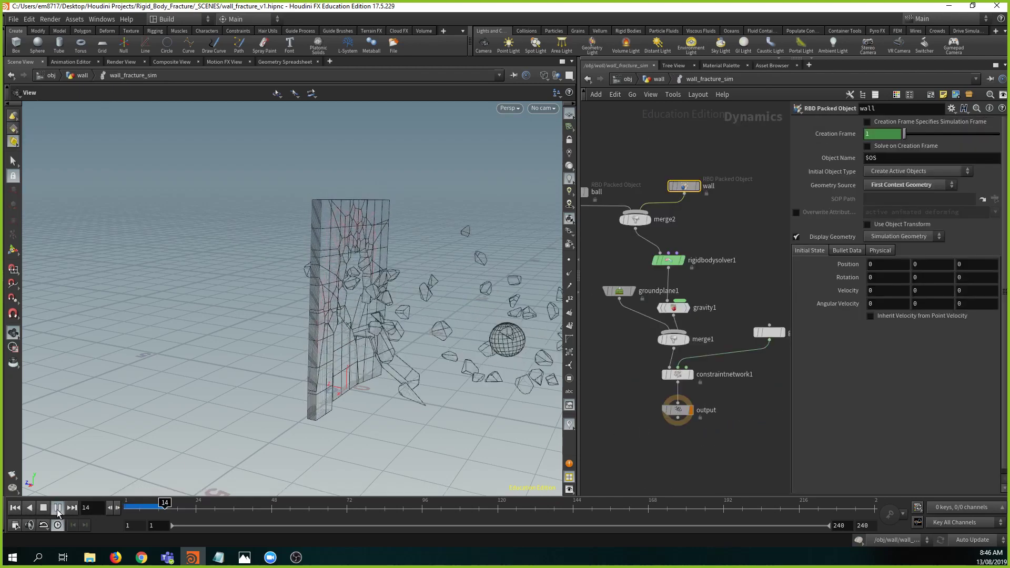
click(57, 510)
click(12, 509)
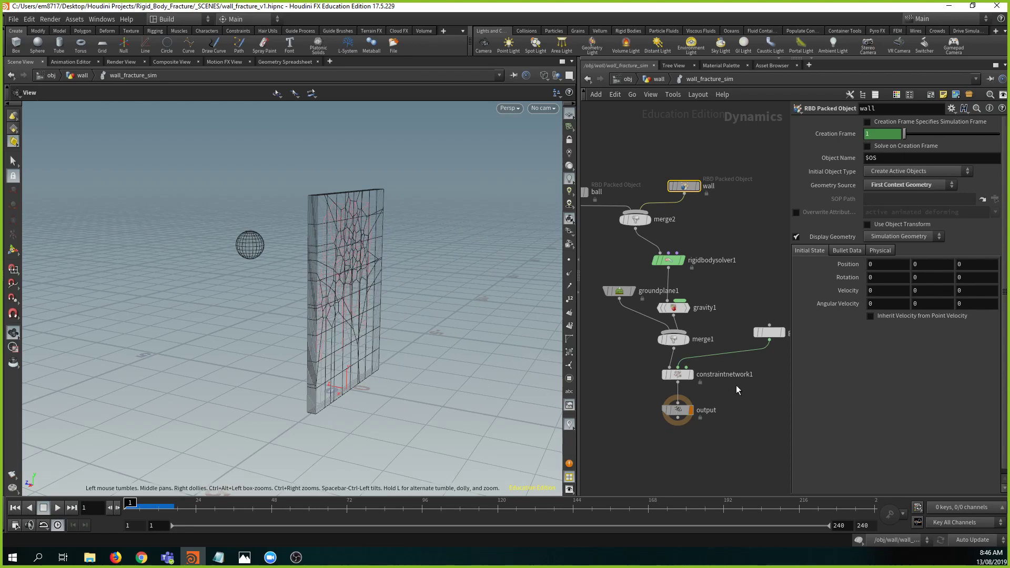
- Return to the wall's geometry network and place a copy of the attribcreate2 node beside the branch
key(u)
drag(677, 328, 677, 356)
click(676, 266)
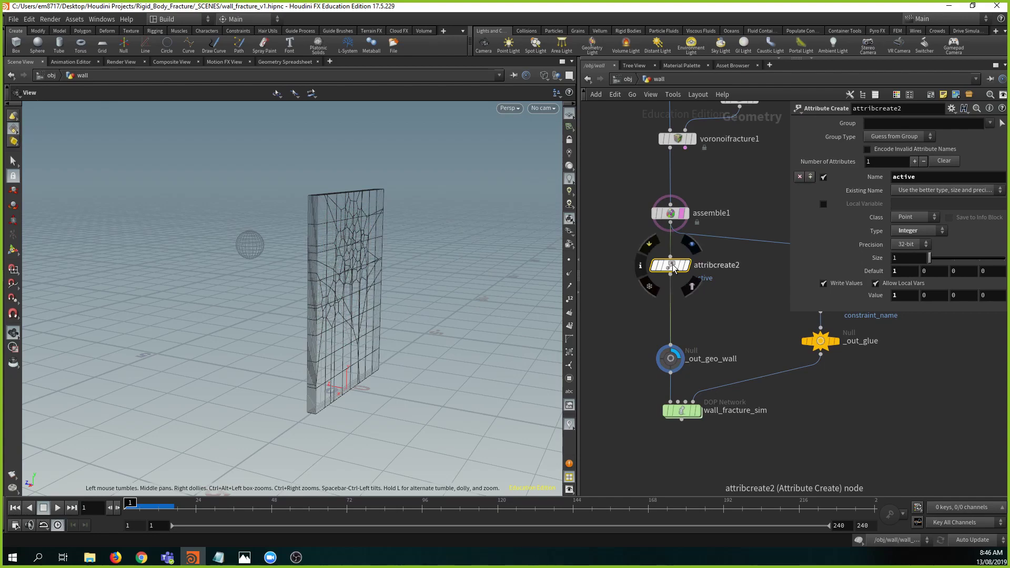
alt+drag(670, 269, 637, 291)
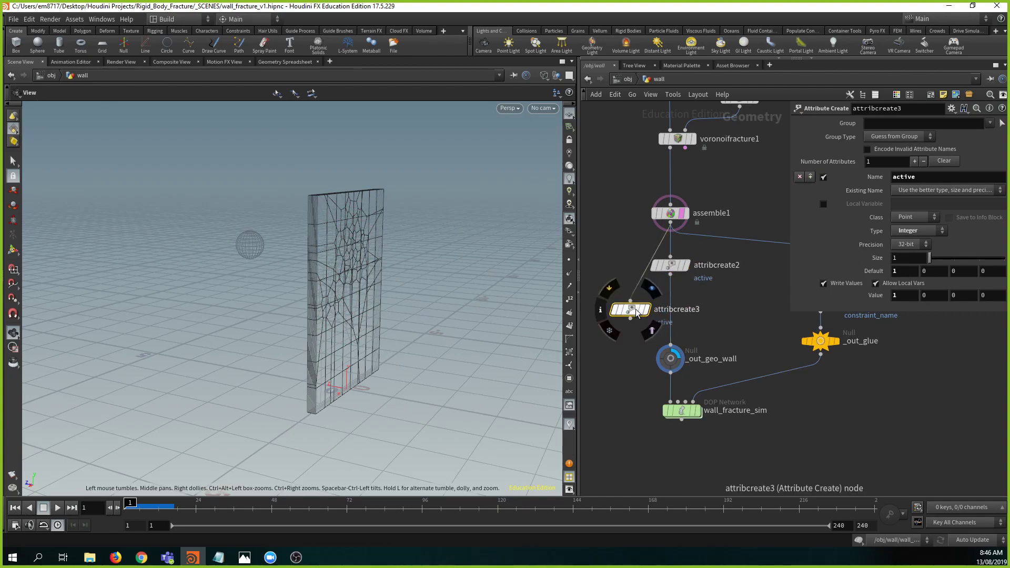
key(Delete)
click(666, 269)
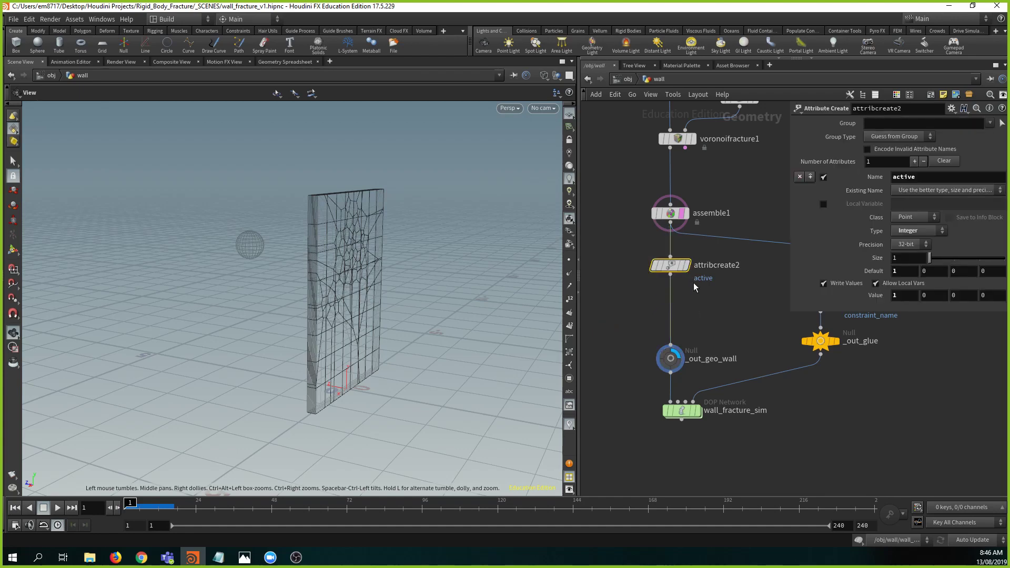
key(ctrl+c)
key(ctrl+v)
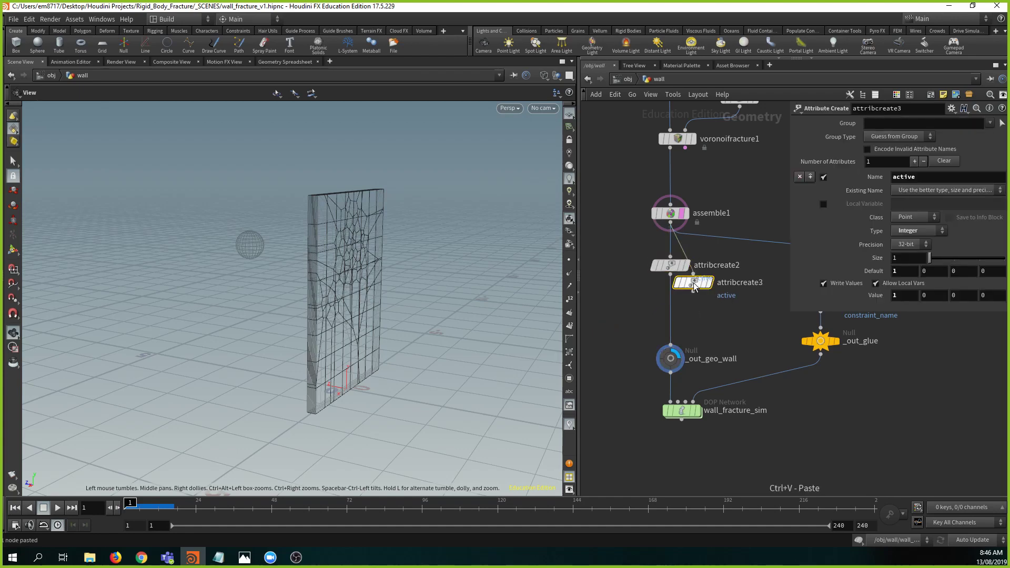
drag(682, 295, 616, 323)
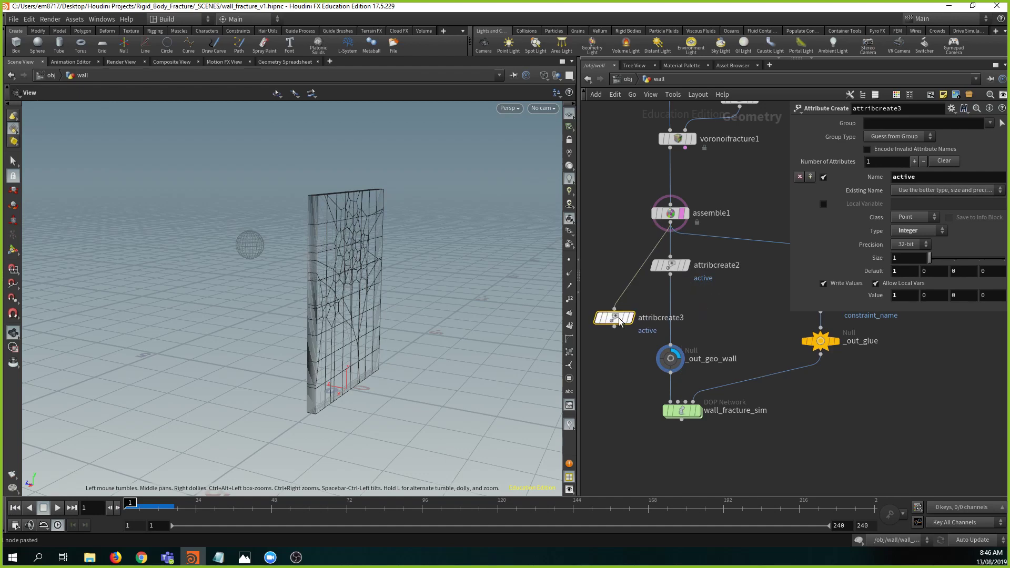
- Cut the copied node's wire from assemble1 and insert the node between attribcreate2 and _out_geo_wall
key(y)
drag(631, 270, 640, 291)
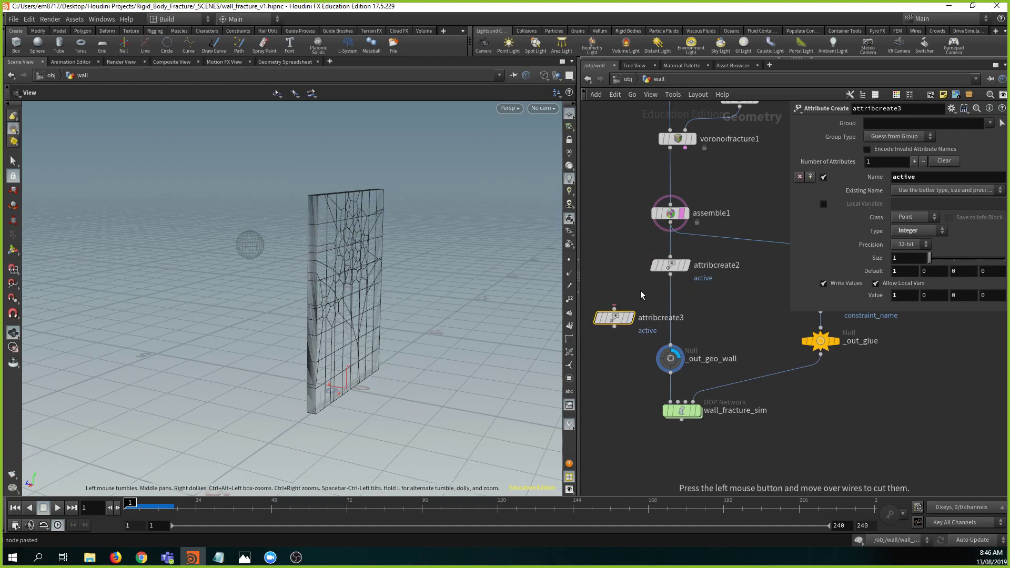
mouse_move(632, 291)
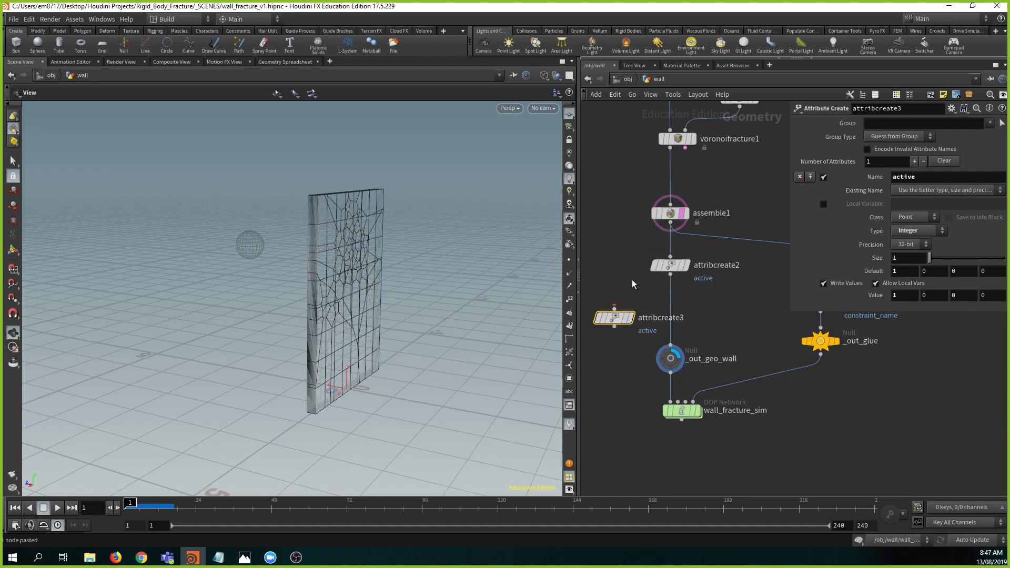
key(ctrl+z)
key(y)
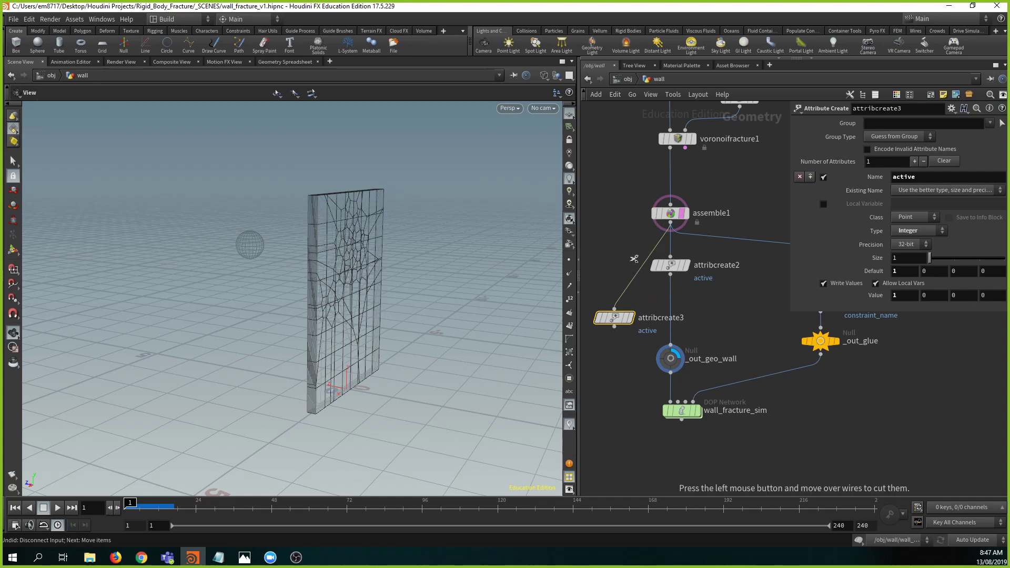
drag(631, 259, 641, 283)
drag(614, 316, 670, 323)
- Set the active value on attribcreate3 to 0
mouse_move(667, 267)
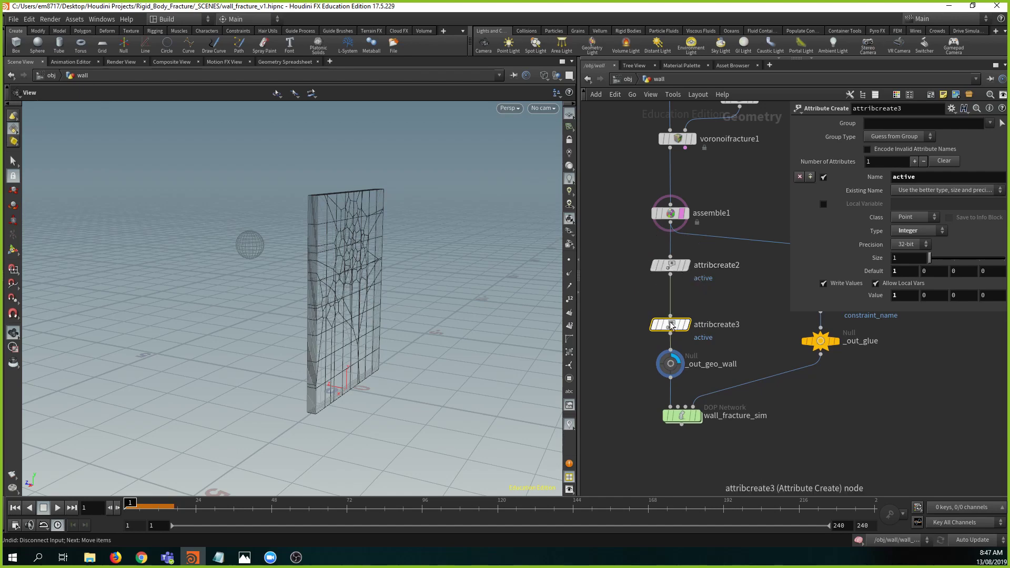
click(894, 295)
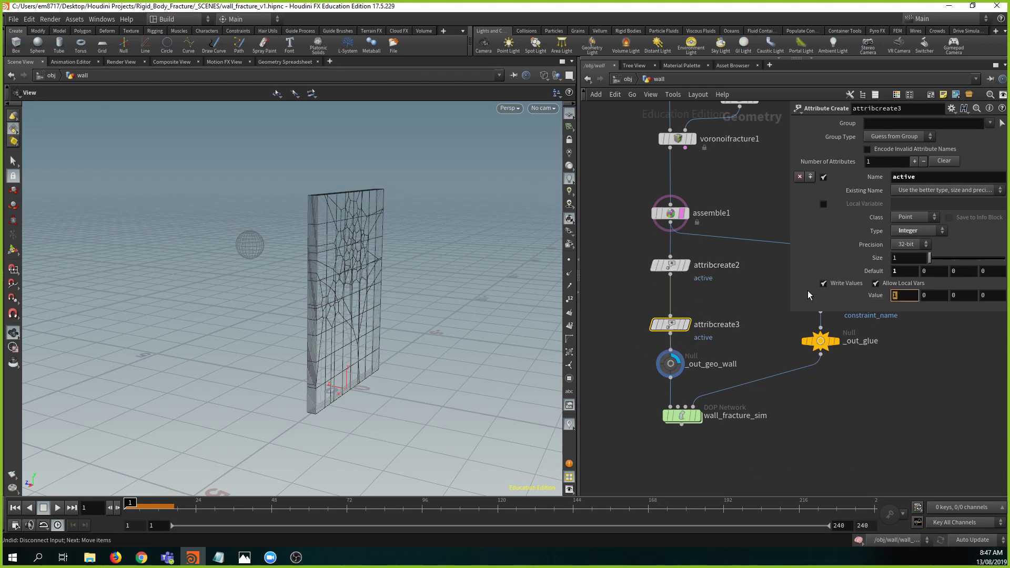
text(0)
key(Return)
- Insert a Group Create node between attribcreate2 and attribcreate3
drag(600, 304, 671, 380)
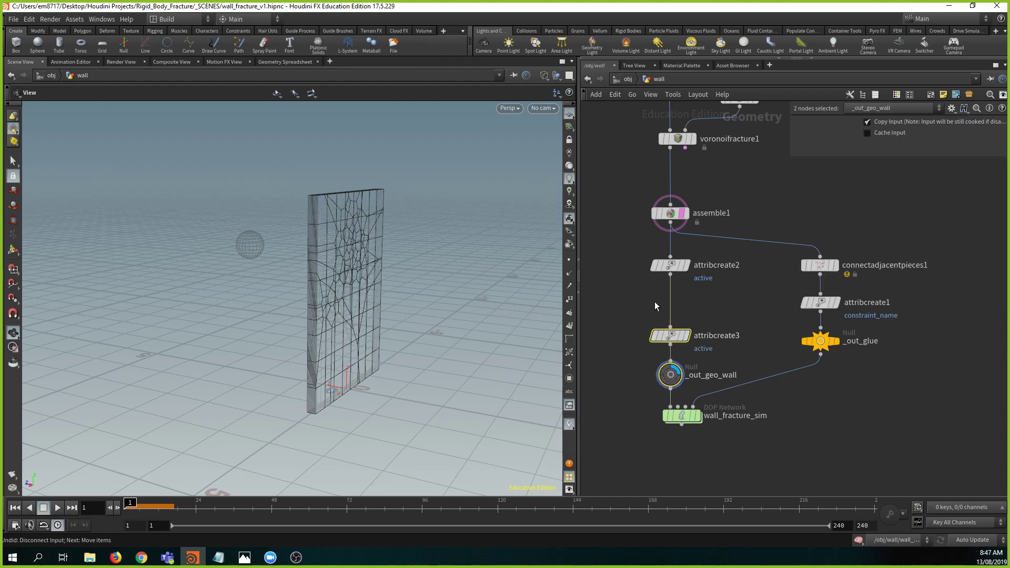
click(638, 288)
key(Tab)
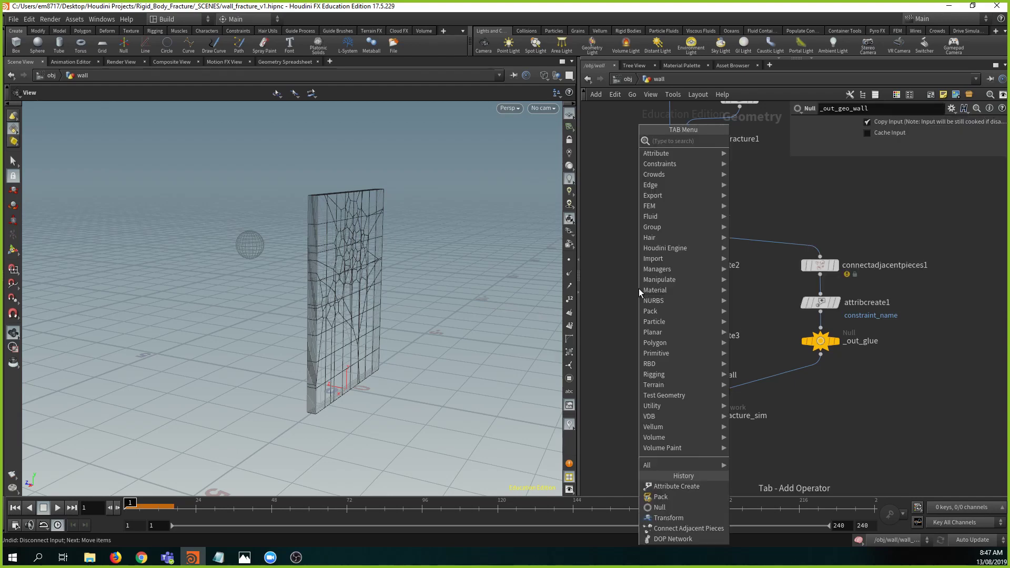
text(grou)
key(Return)
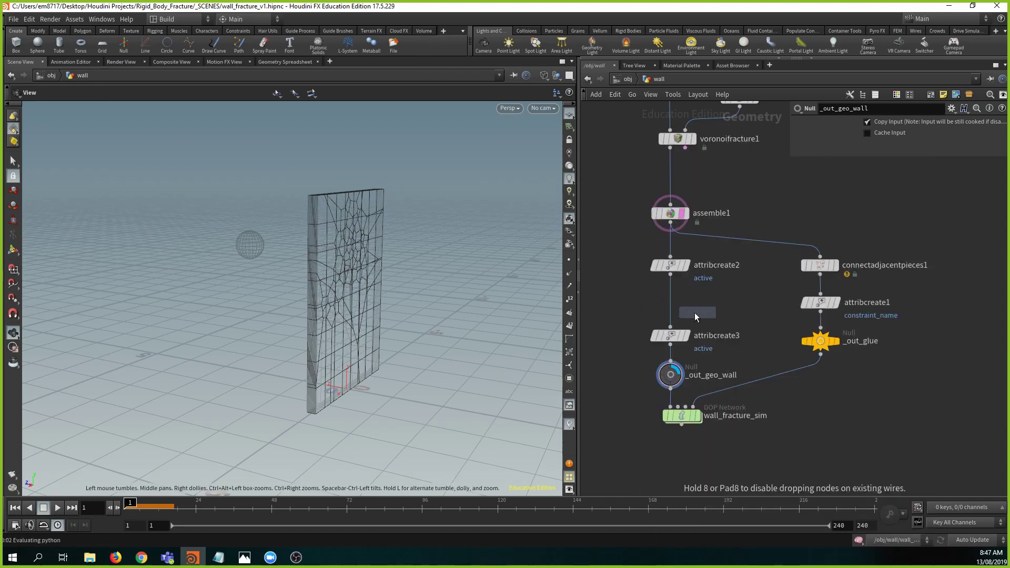
click(671, 310)
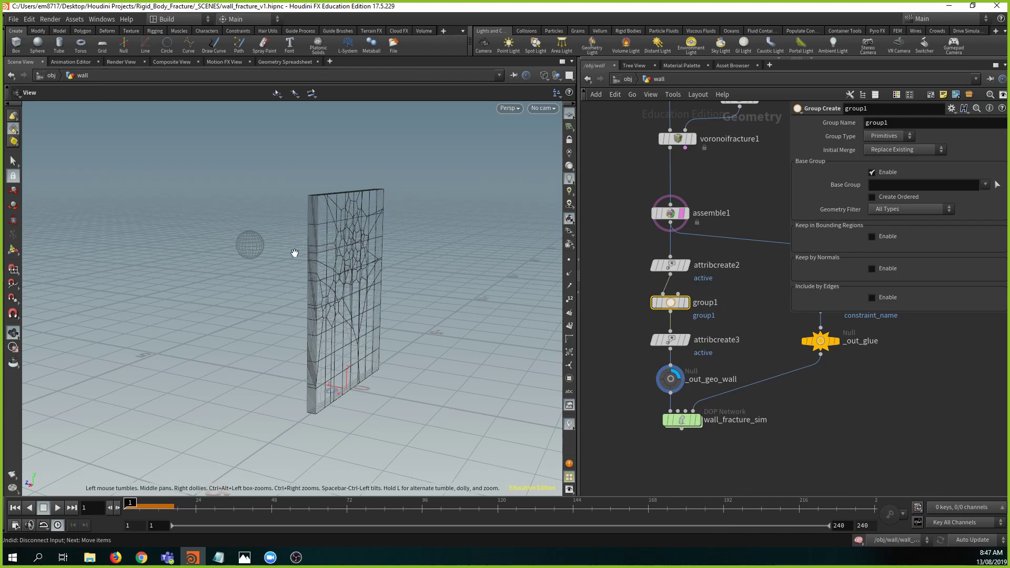
right_drag(327, 247, 390, 246)
drag(390, 245, 354, 240)
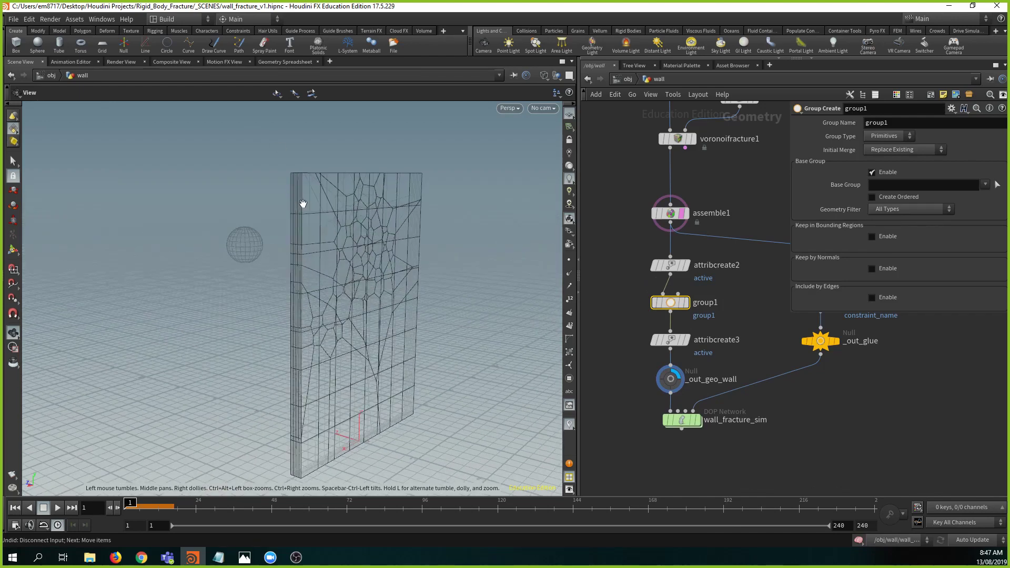
key(Tab)
text(grou)
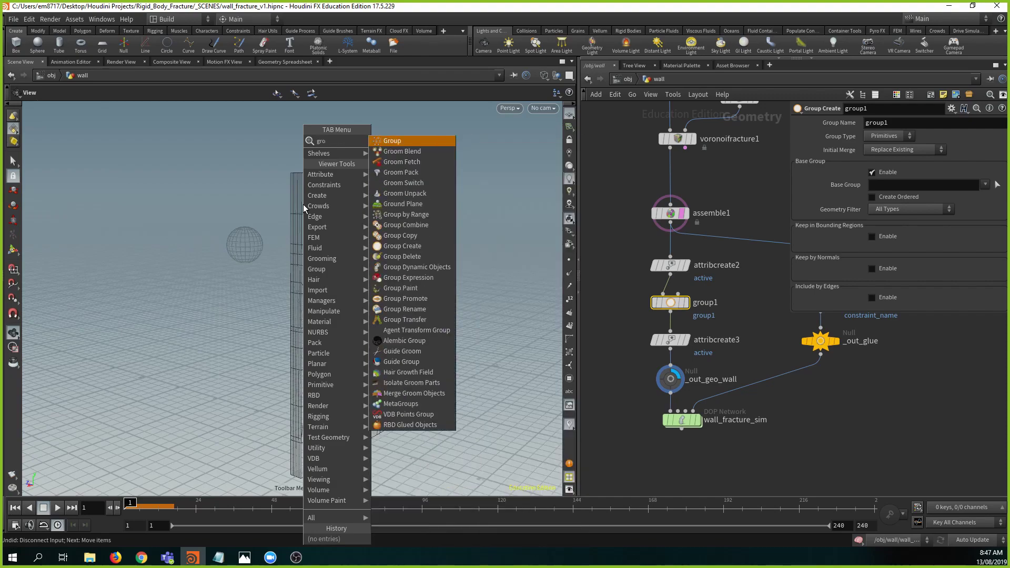
click(735, 307)
- Enable Keep in Bounding Regions on group1 with a bounding box, and display that node in the viewport
middle_drag(723, 301, 720, 285)
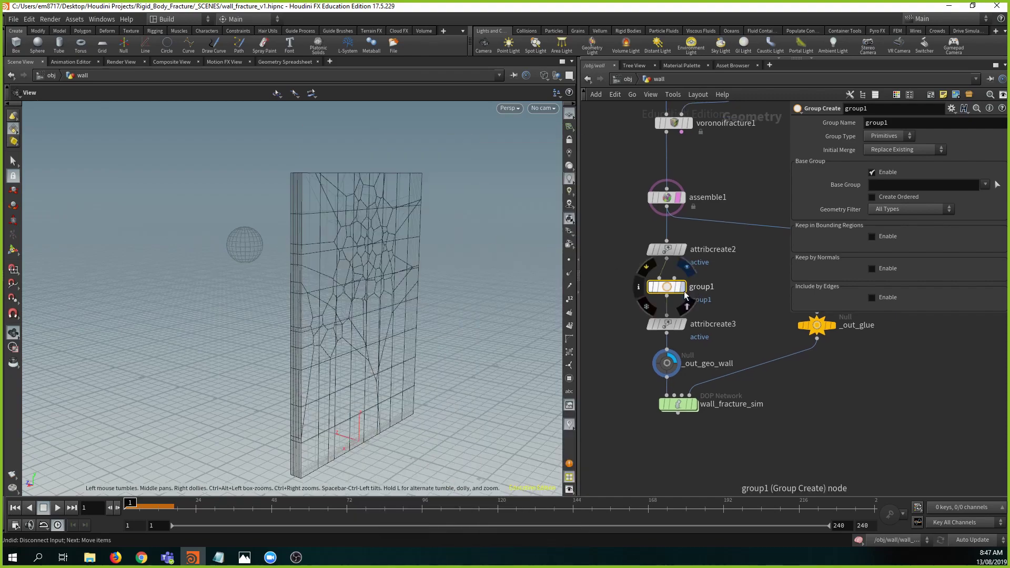
click(872, 237)
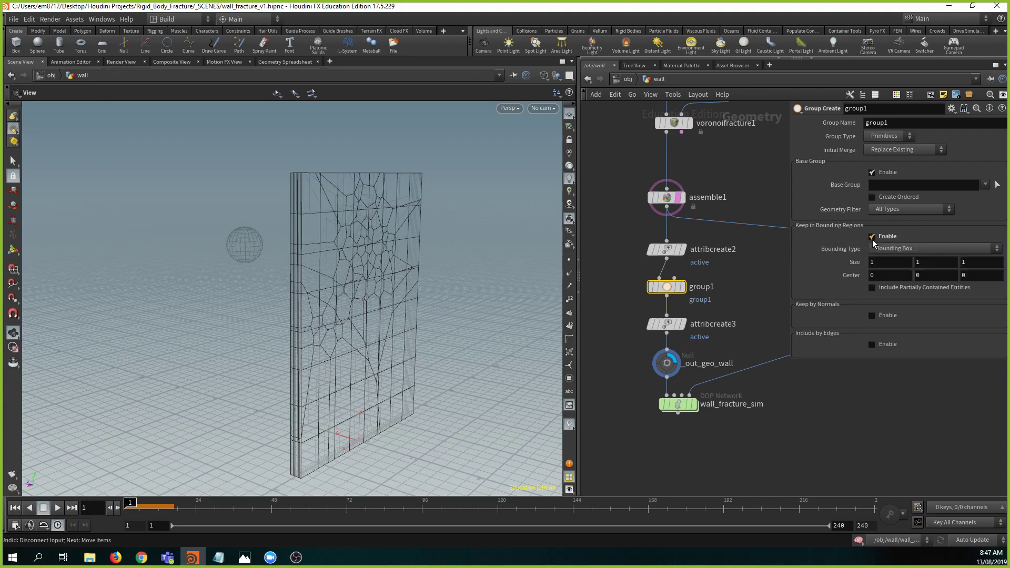
middle_drag(352, 343, 338, 289)
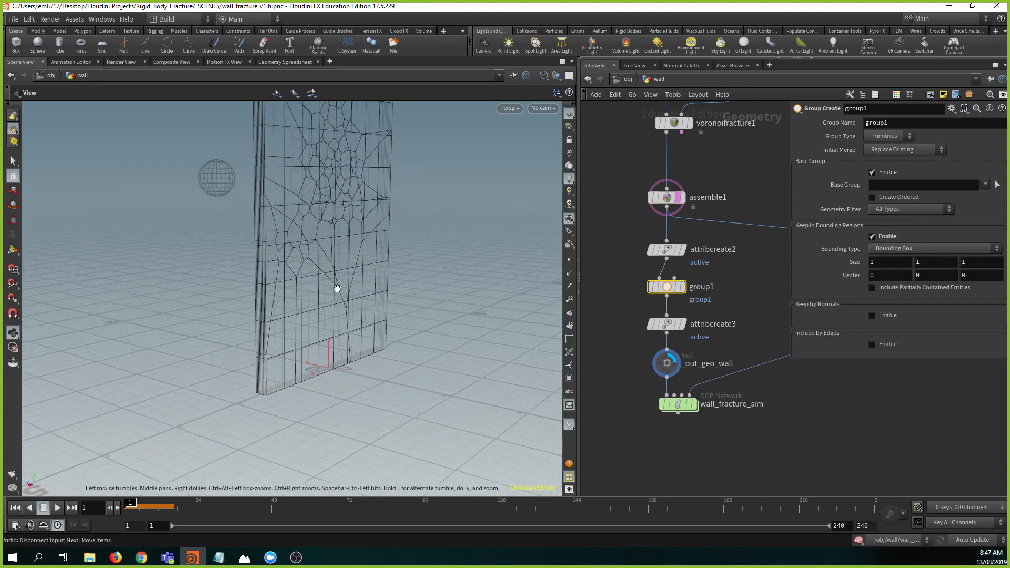
drag(338, 289, 320, 287)
click(683, 288)
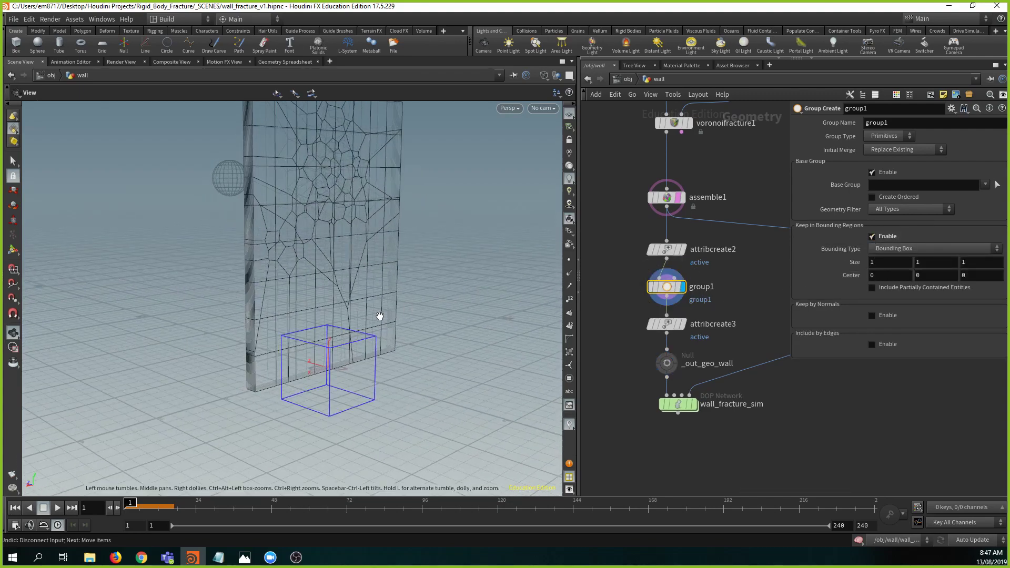
drag(379, 316, 320, 409)
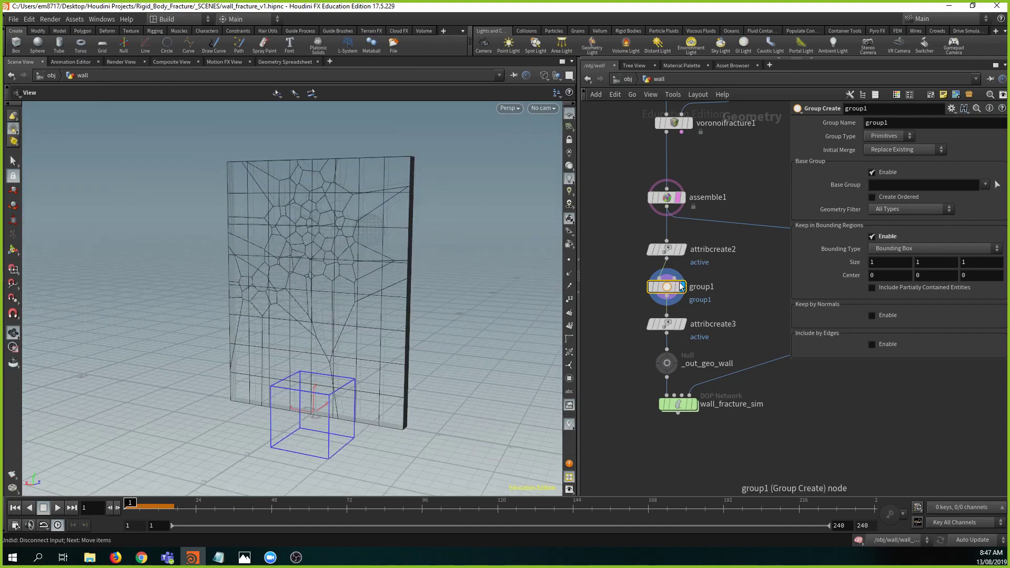
middle_drag(253, 321, 249, 300)
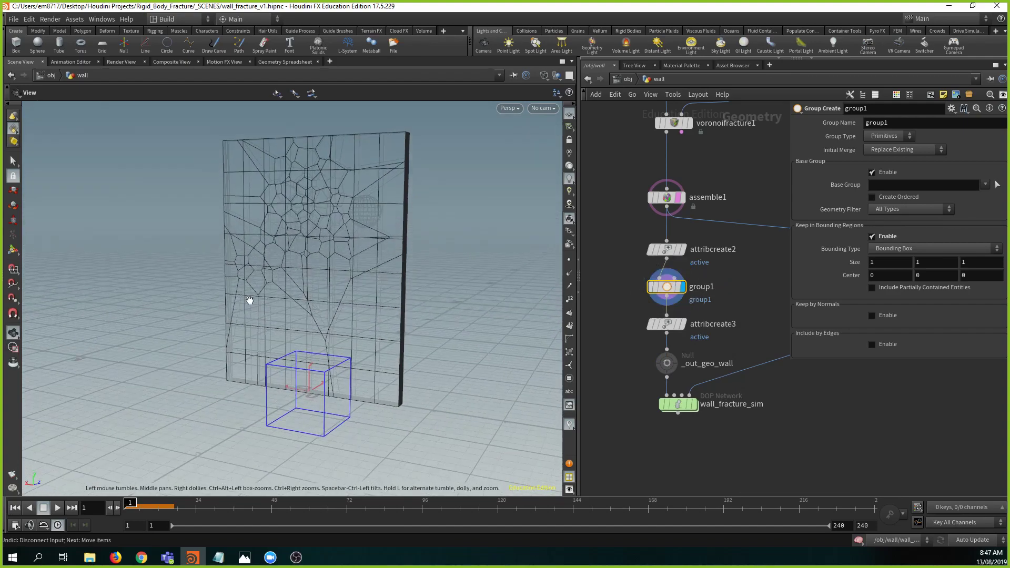
- Stretch group1's bounding box around the wall's lower part to about 3.9 wide and 2.1 high
click(13, 250)
alt+drag(322, 382, 428, 394)
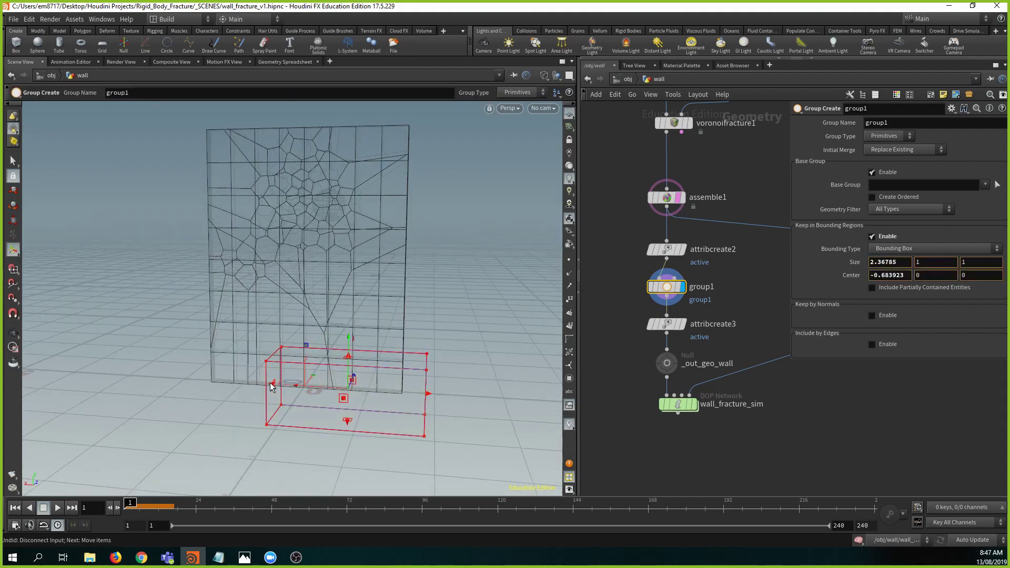
drag(271, 389, 177, 382)
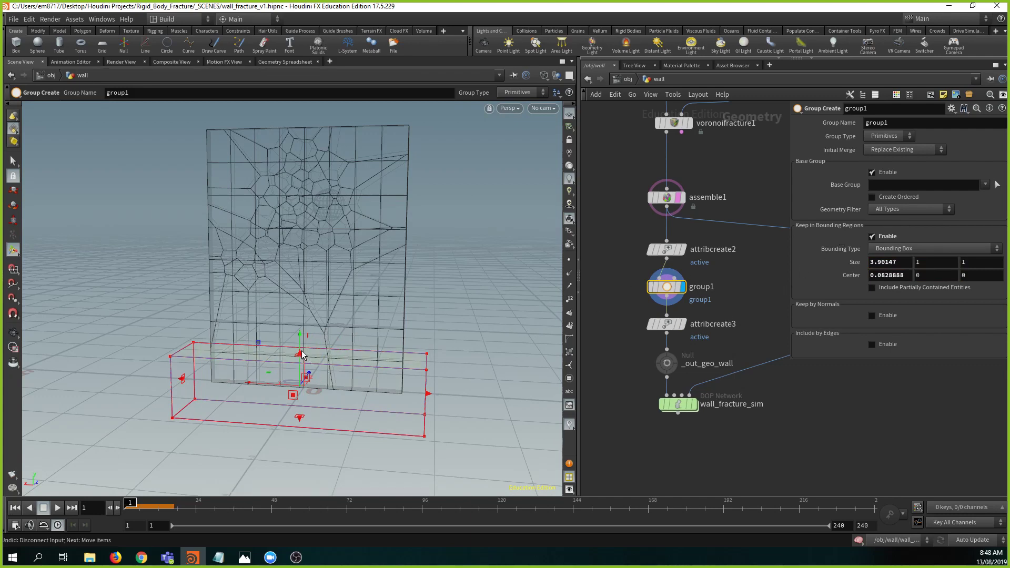
drag(299, 352, 299, 283)
- Set the group type to Points and lower the top of the bounding box to a height of about 1.71
click(888, 136)
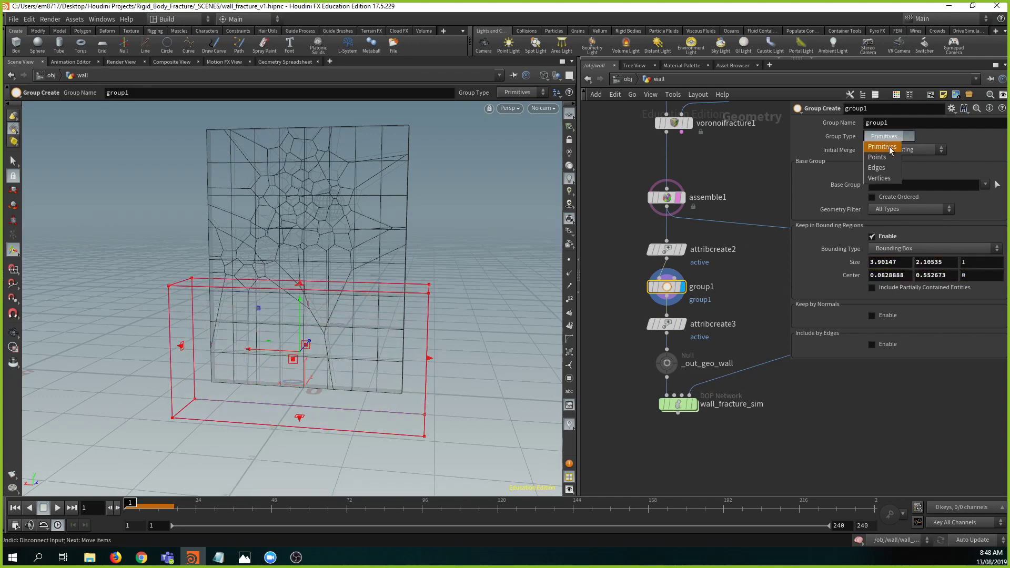
click(883, 150)
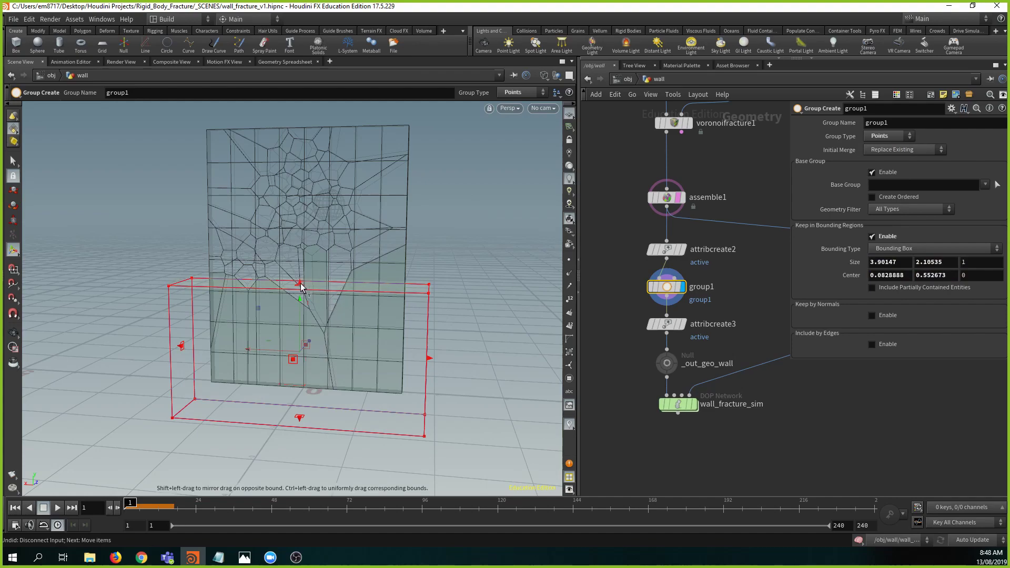
drag(300, 286, 308, 311)
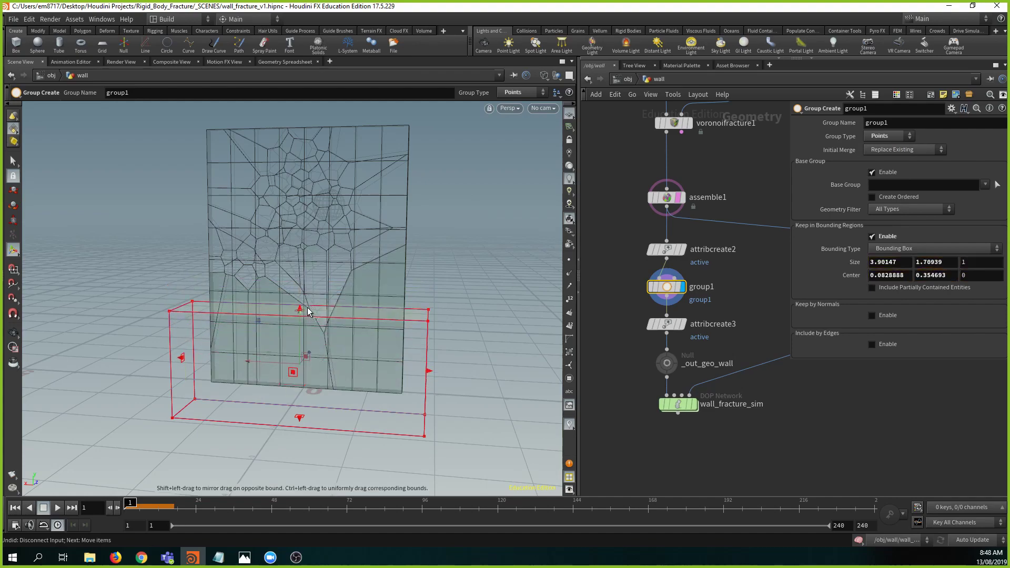
alt+drag(421, 266, 389, 282)
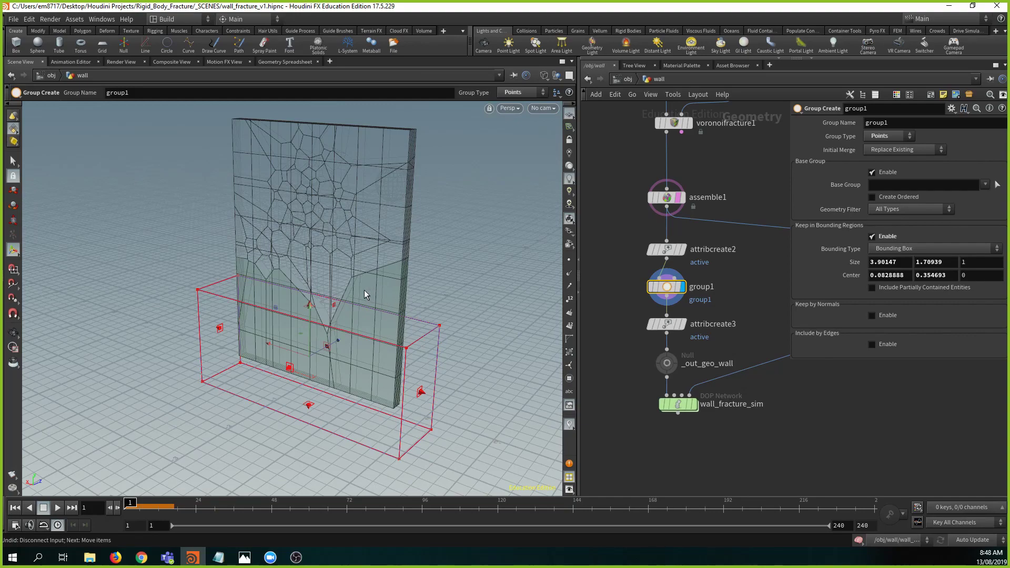
alt+drag(367, 293, 408, 261)
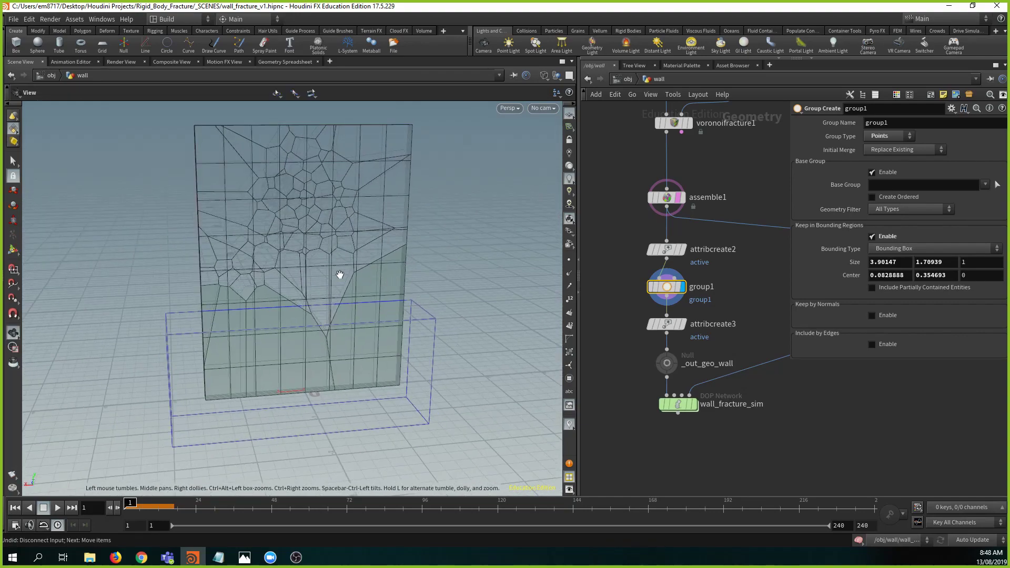
mouse_move(340, 275)
alt+mouse_down()
mouse_move(397, 255)
mouse_move(336, 289)
alt+mouse_up()
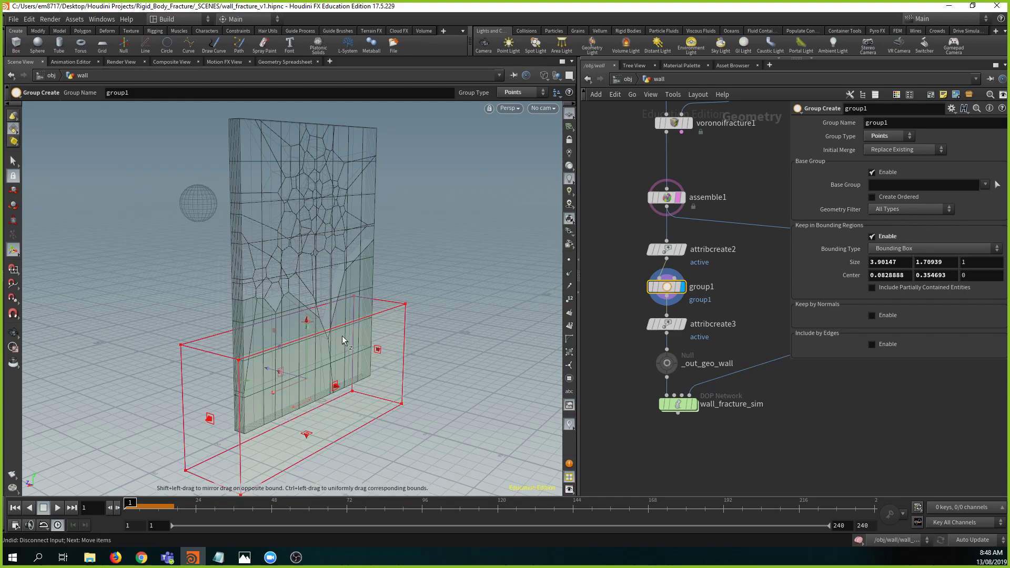
alt+drag(342, 336, 440, 331)
alt+middle_drag(440, 332, 418, 312)
- Rename the group1 node inactive_group and use the same text as its group name
click(707, 287)
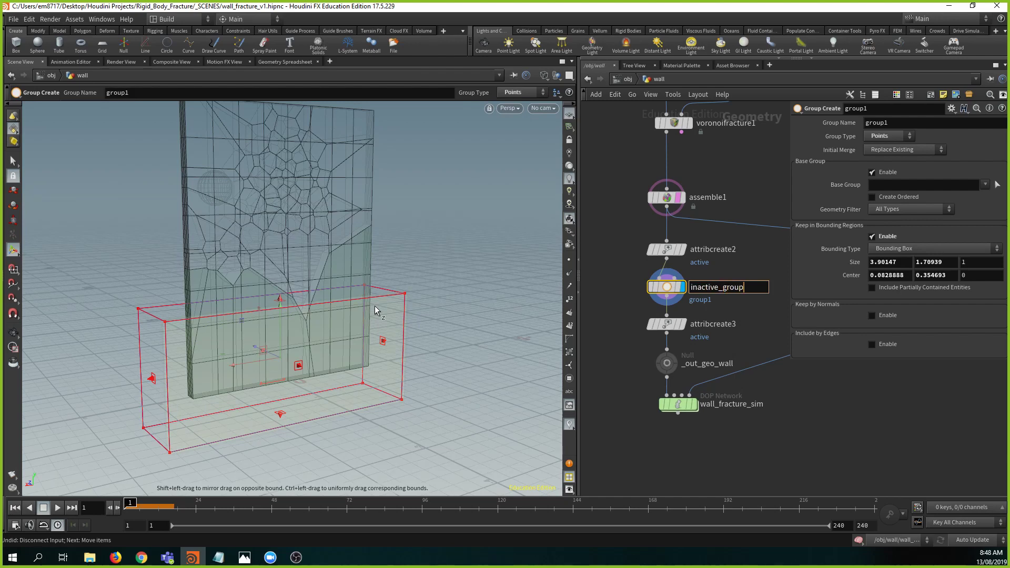
text(inactive_group)
key(Return)
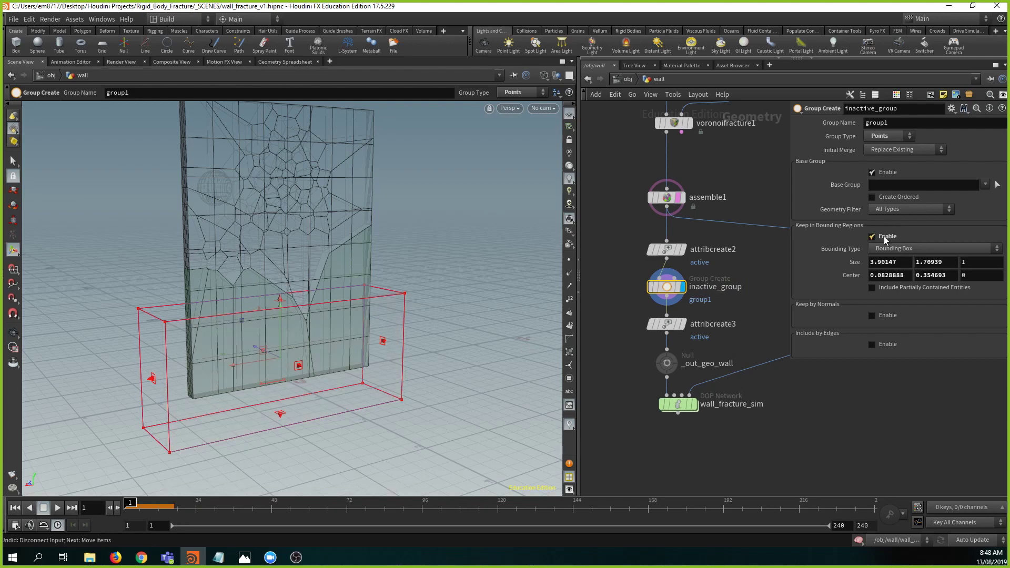
double_click(912, 108)
key(ctrl+c)
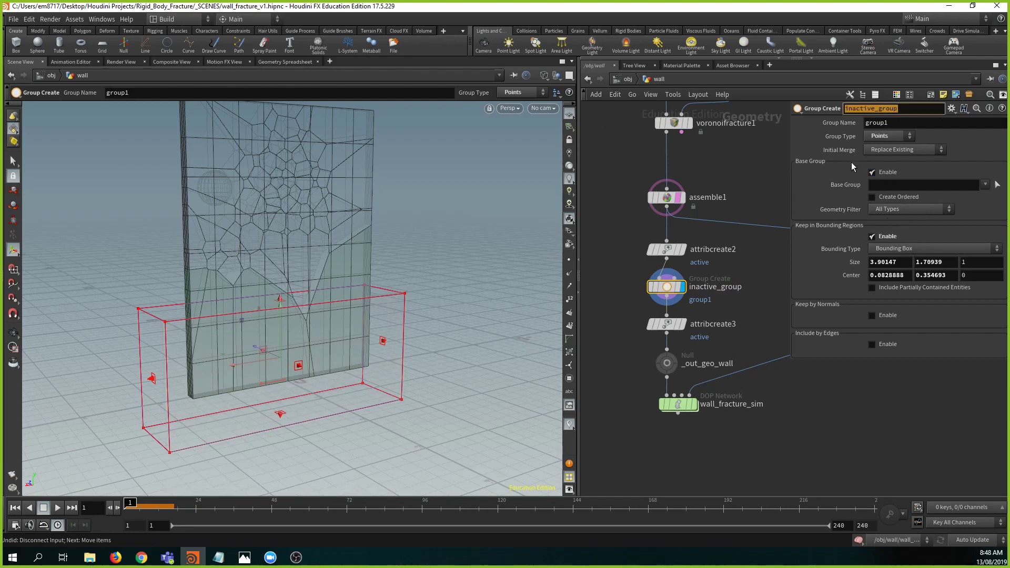
key(Tab)
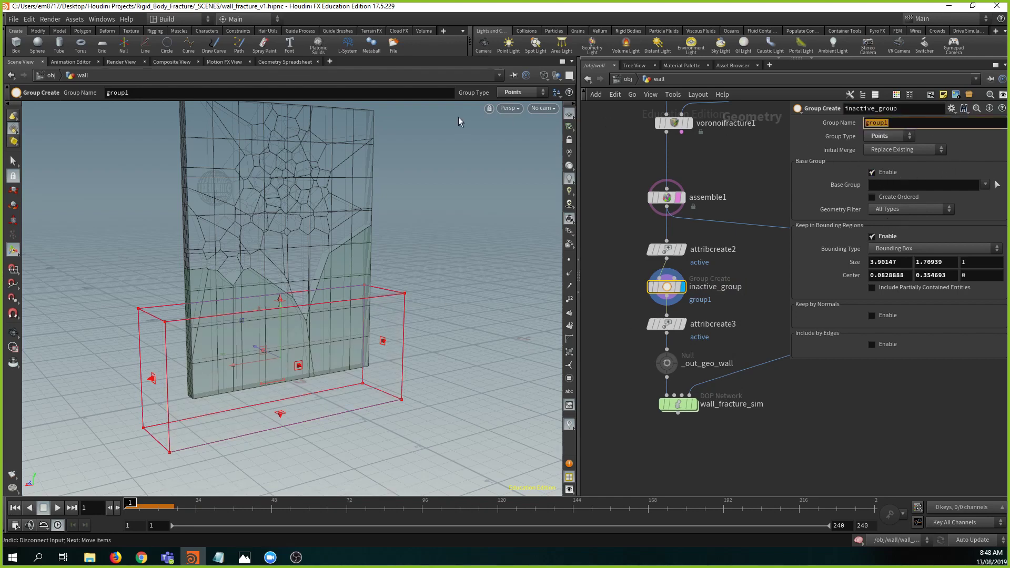
key(ctrl+v)
key(Return)
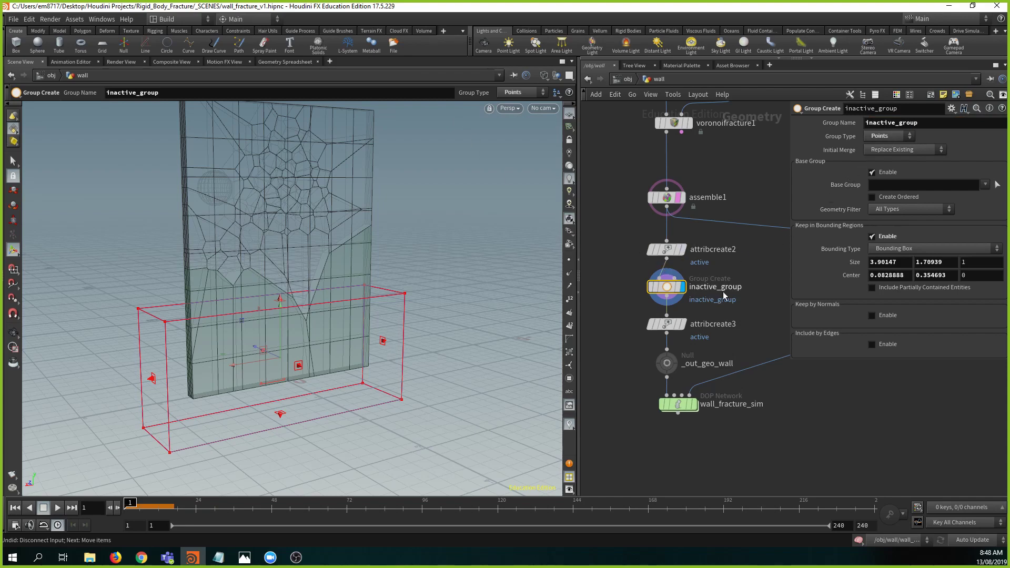
- Raise the top of inactive_group's bounding box to a height of about 1.93
drag(665, 293, 664, 294)
click(890, 137)
click(907, 164)
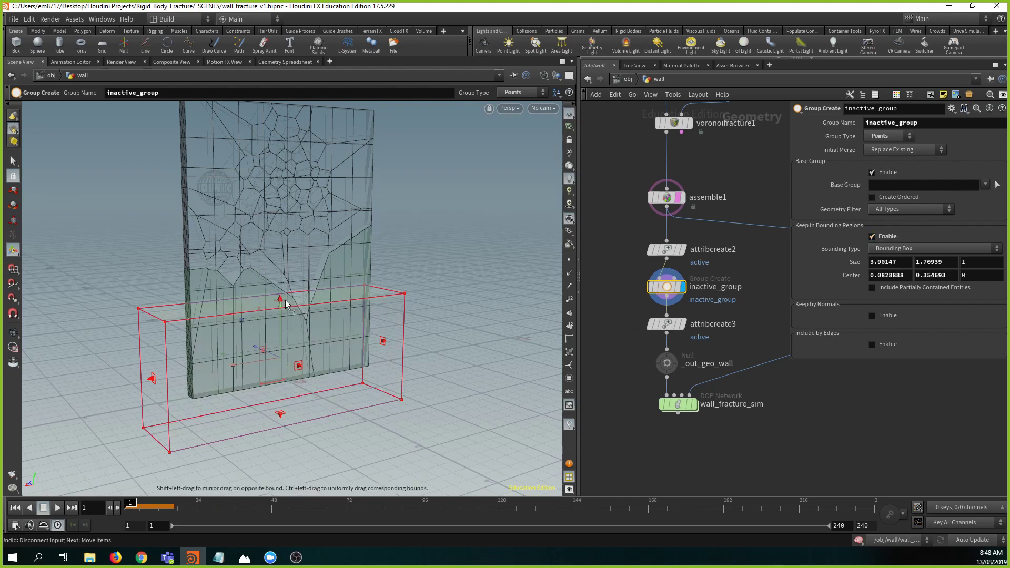
mouse_move(281, 299)
mouse_down()
mouse_move(277, 252)
mouse_move(281, 285)
mouse_up()
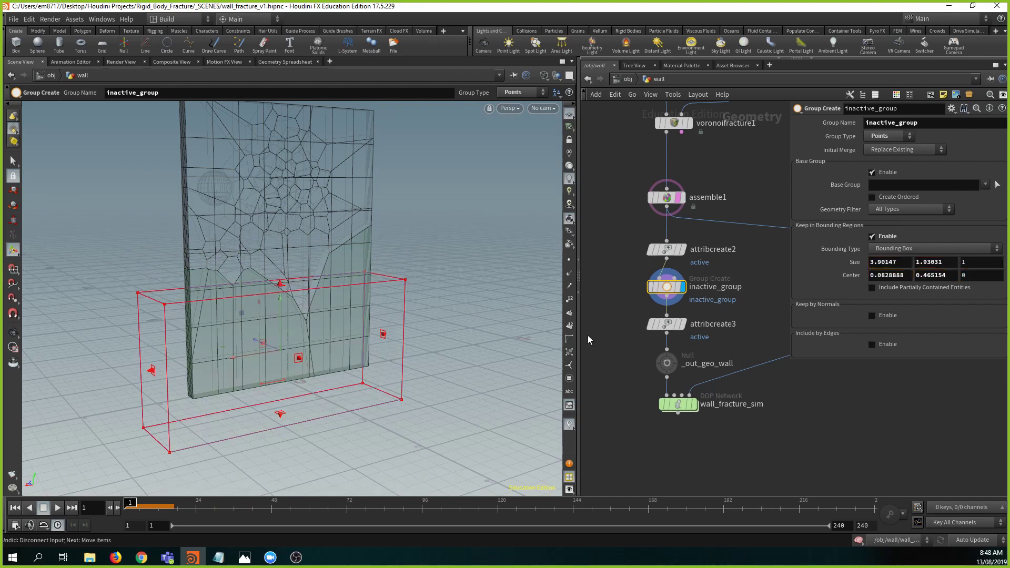
- Move attribcreate3, _out_geo_wall and wall_fracture_sim down together to make room below inactive_group
drag(611, 323, 687, 451)
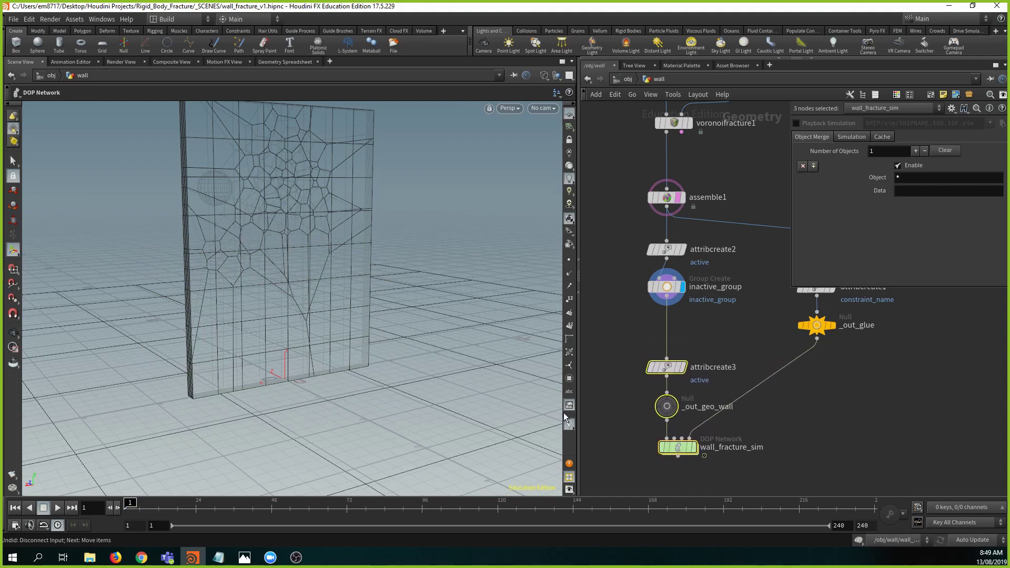
key(Escape)
drag(298, 205, 252, 208)
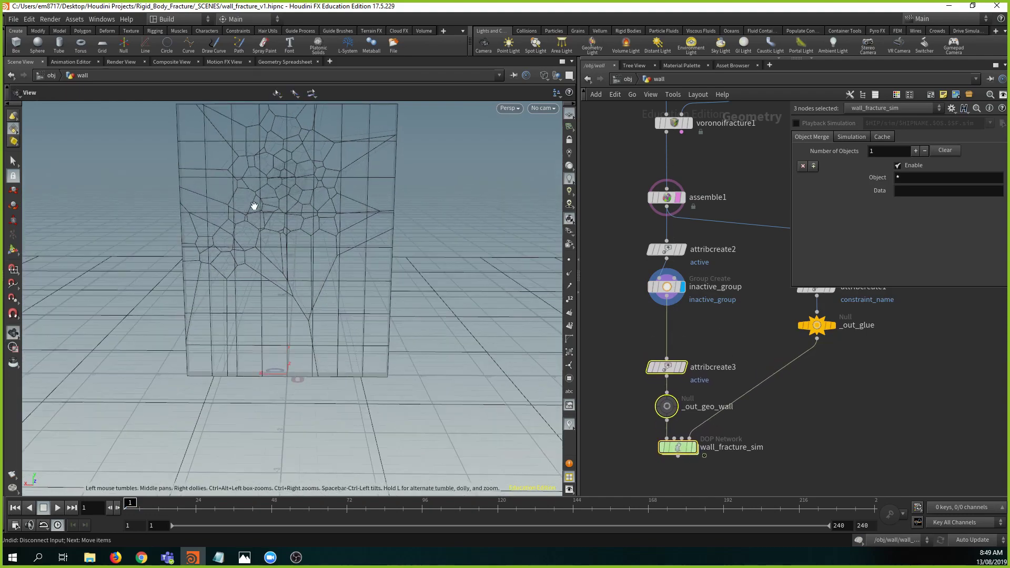
middle_drag(271, 183, 250, 209)
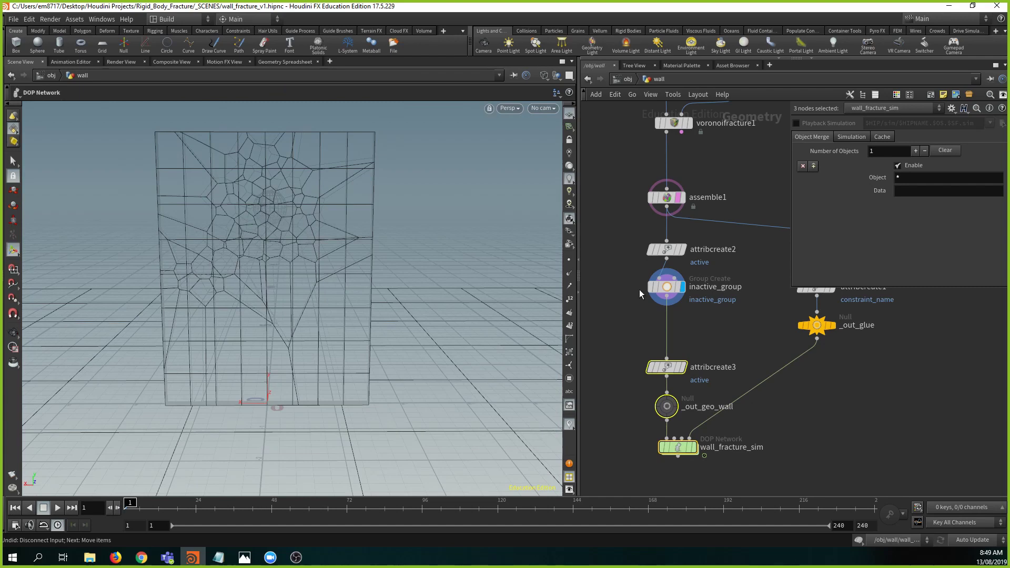
- Make two copies of inactive_group and insert them in series between inactive_group and attribcreate3
click(666, 288)
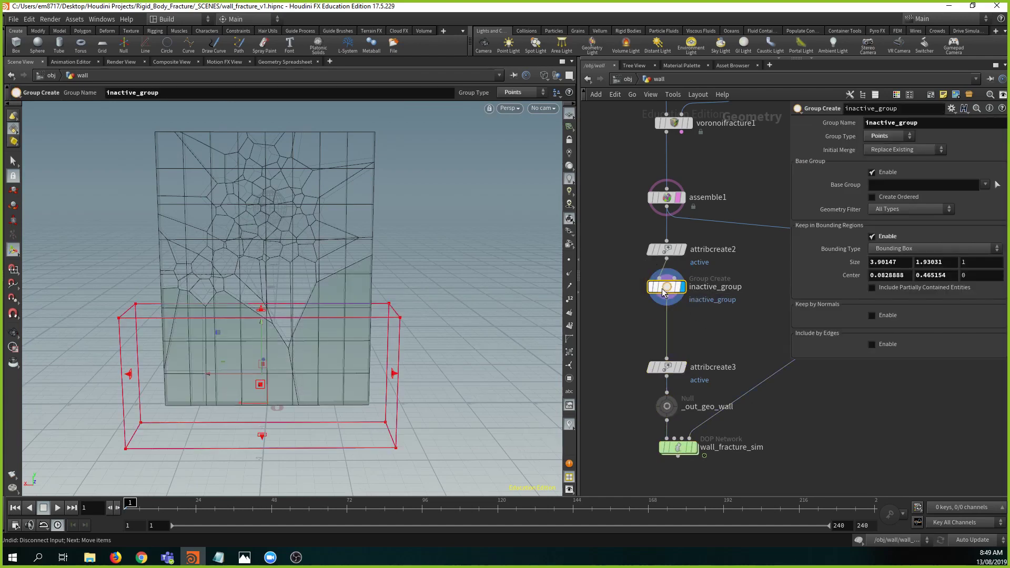
mouse_move(664, 292)
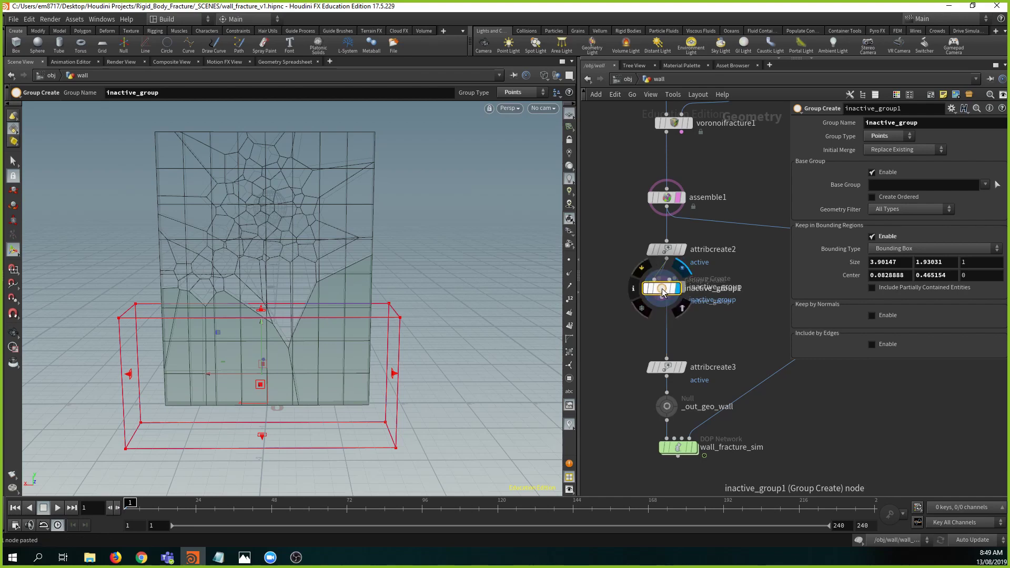
key(ctrl+v)
click(628, 333)
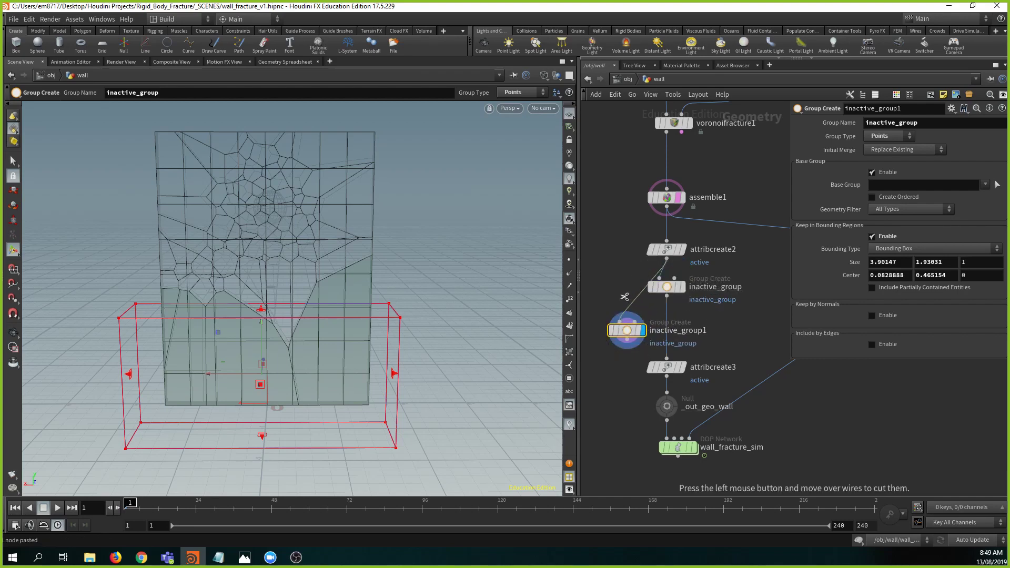
key(y)
mouse_move(631, 297)
mouse_down()
mouse_move(646, 312)
mouse_move(621, 320)
mouse_move(624, 348)
mouse_move(675, 312)
mouse_move(664, 319)
mouse_up()
click(620, 320)
drag(622, 352, 673, 361)
- Set the group names of the two copies to inactive_group1 and inactive_group2
click(663, 324)
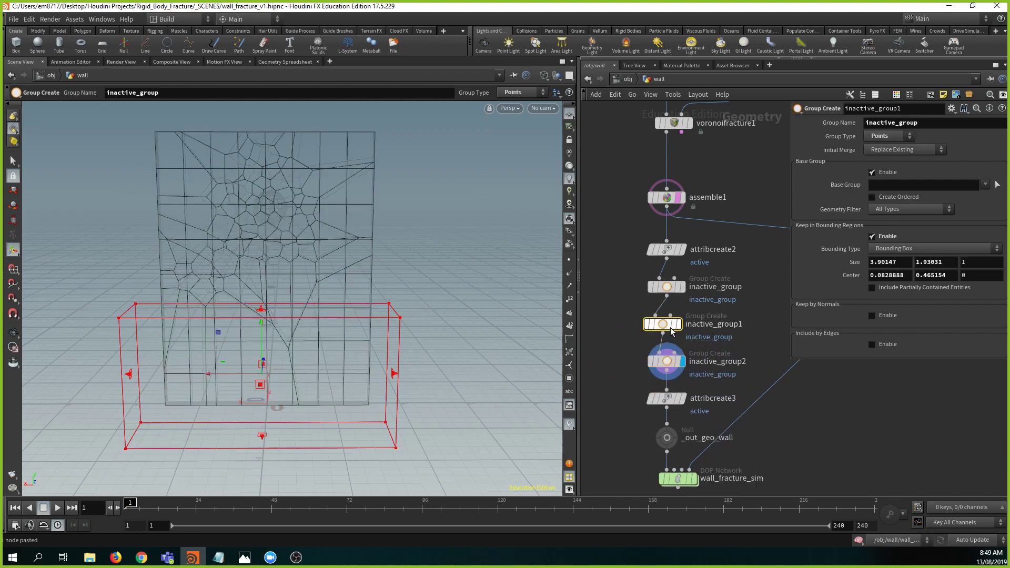
click(927, 124)
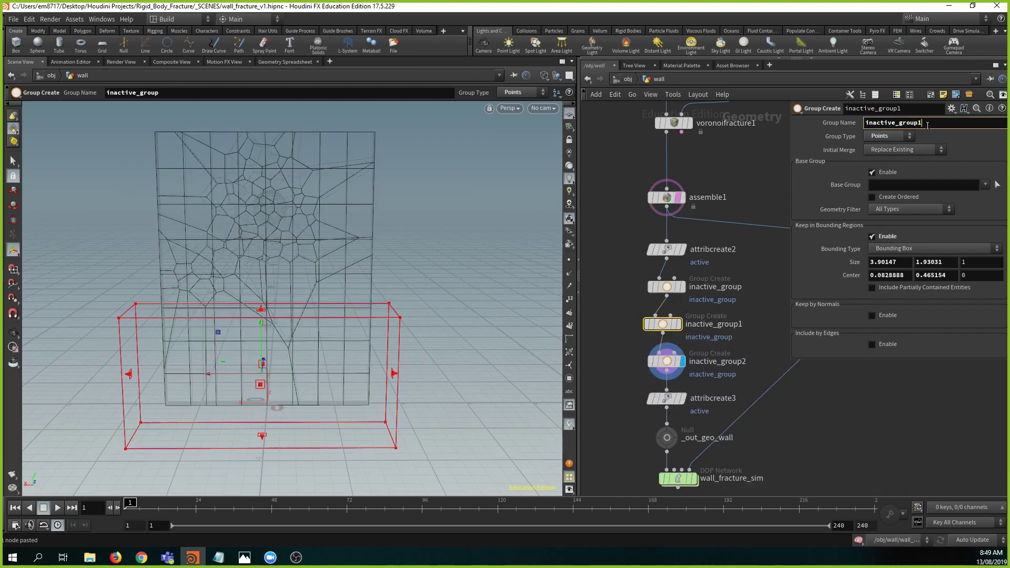
text(1)
key(Return)
click(663, 359)
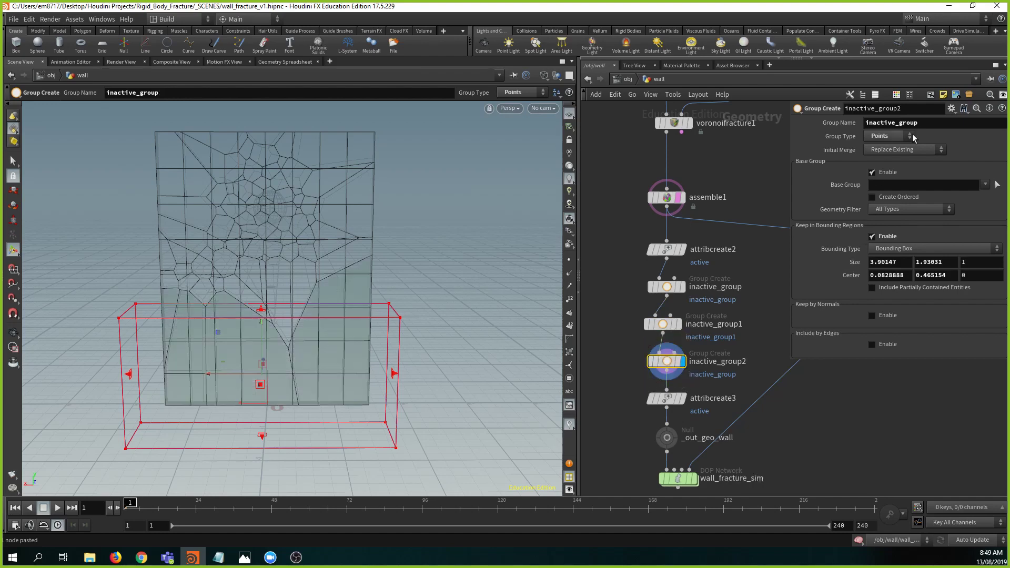
click(937, 121)
key(Return)
- Display inactive_group1 and reshape its bounding box into a strip along the wall's left side, about 1.19 wide and 4.58 high
click(663, 323)
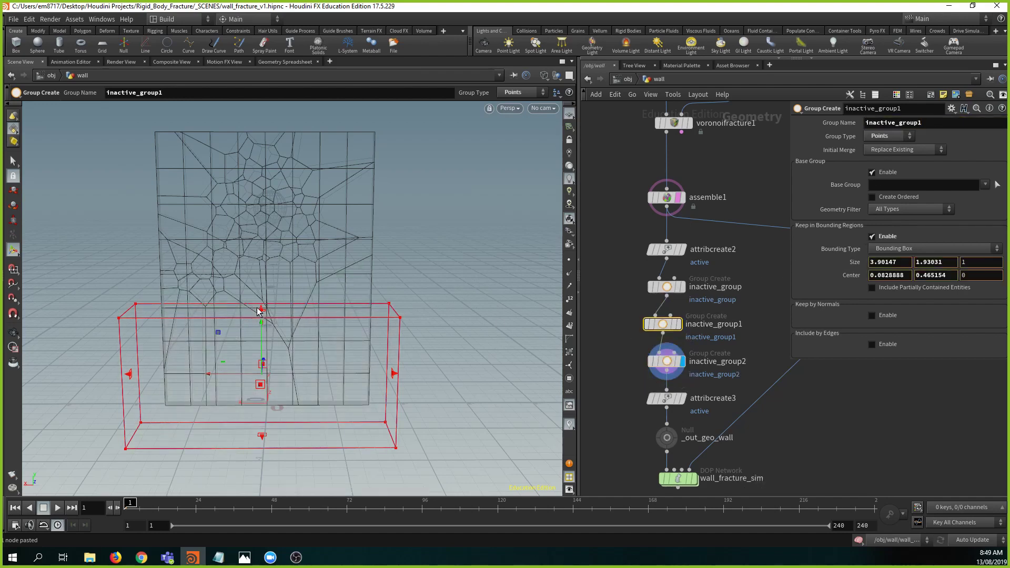
drag(257, 310, 261, 122)
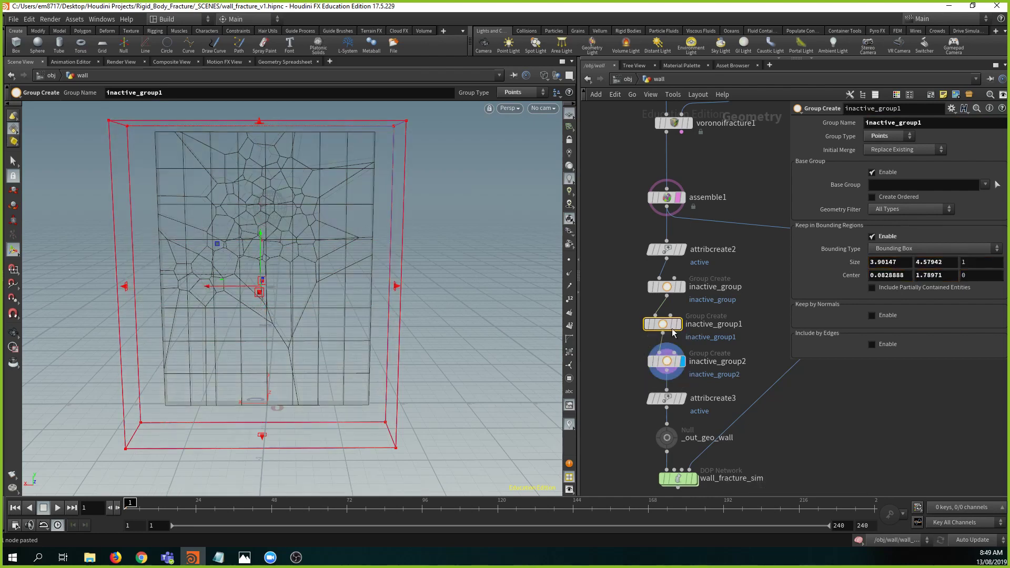
click(679, 325)
drag(397, 286, 210, 288)
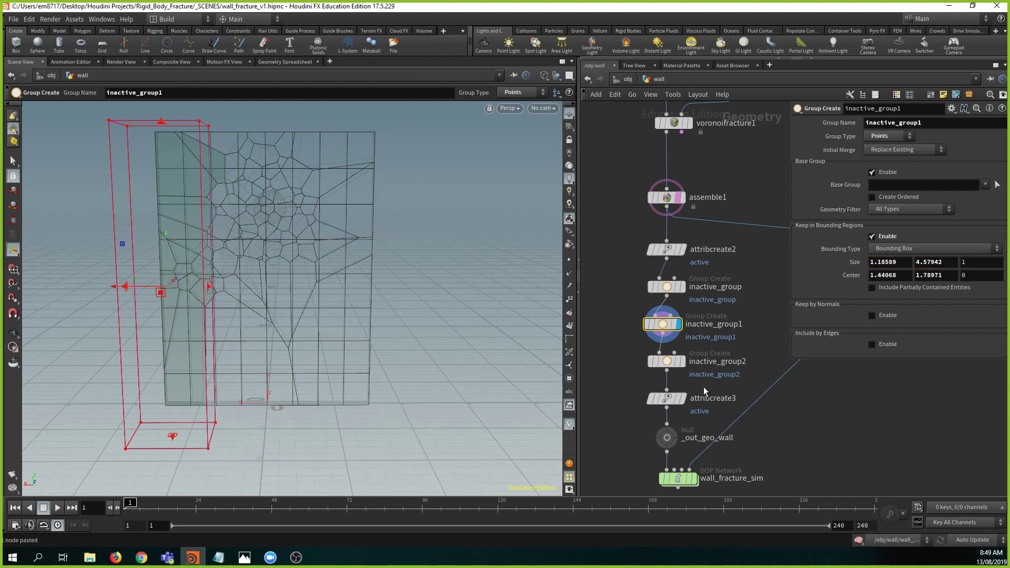
- Reshape inactive_group2's bounding box into a strip along the wall's right side, about 1.13 wide and 4.67 high, and display that node
click(665, 361)
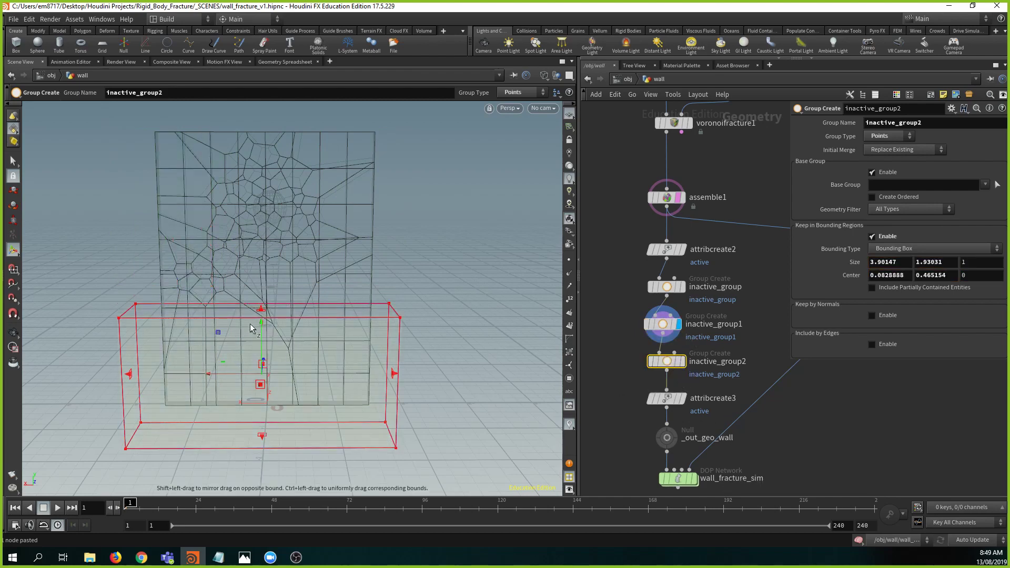
drag(264, 313, 293, 120)
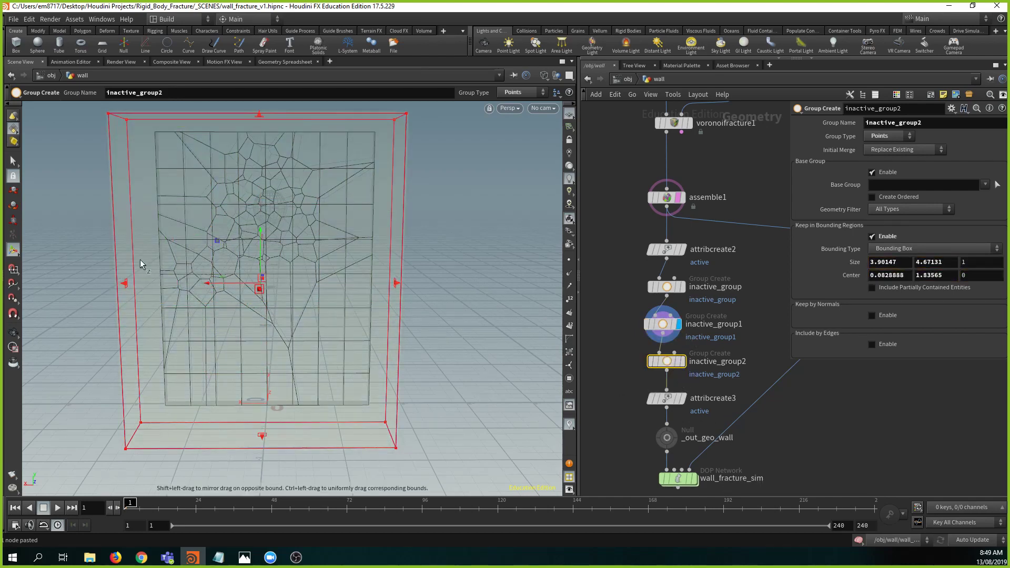
drag(125, 283, 275, 282)
click(682, 362)
key(Return)
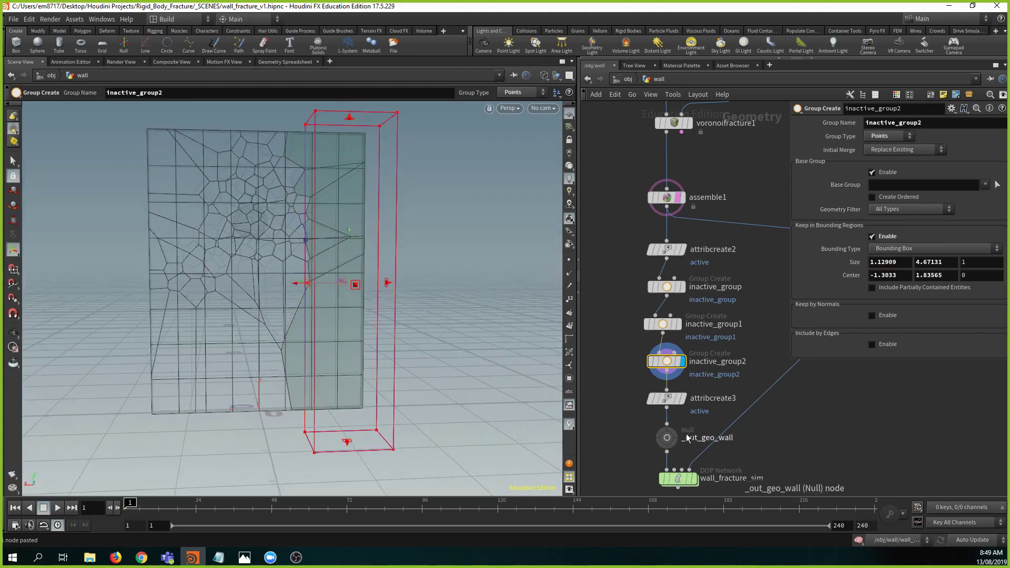
- Display inactive_group, inactive_group1 and inactive_group2 in turn to check which wall pieces each bounding box covers
drag(664, 311, 705, 375)
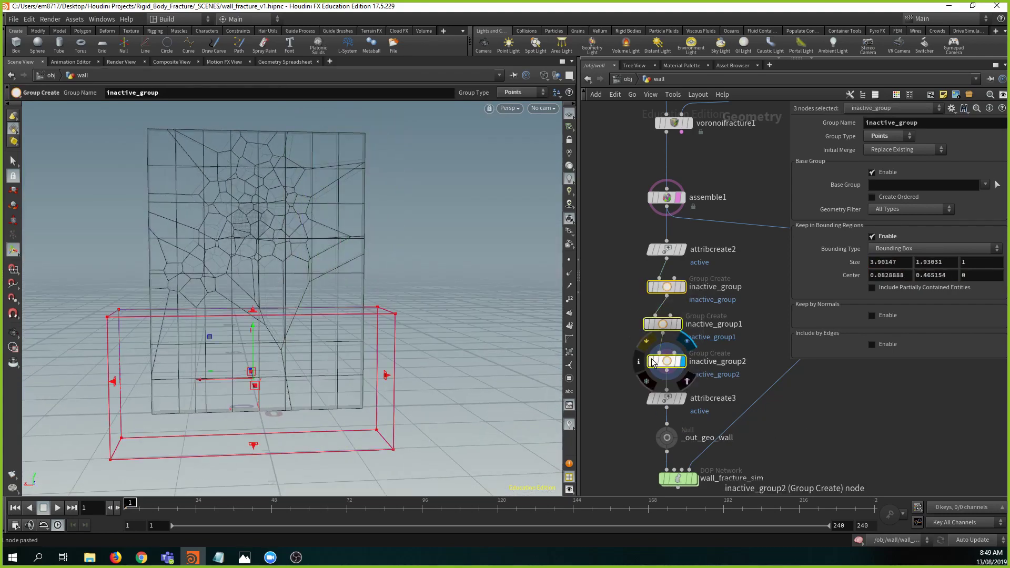
click(682, 287)
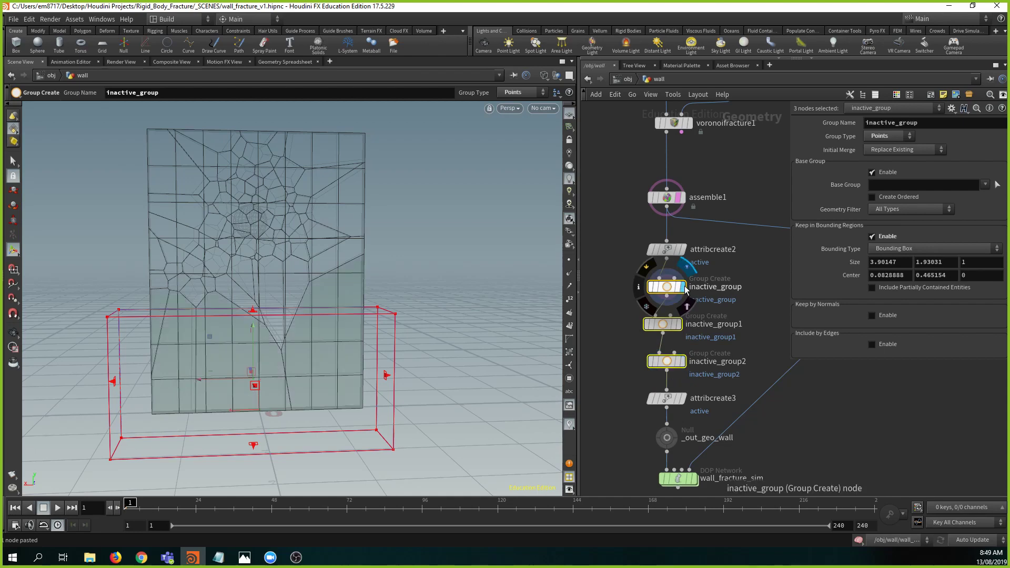
click(680, 323)
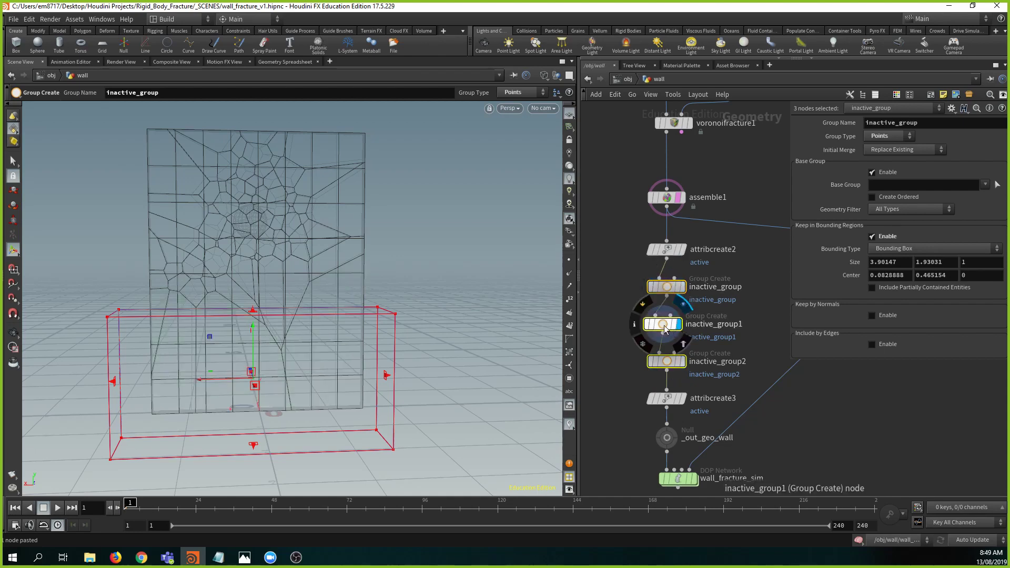
click(673, 325)
click(669, 363)
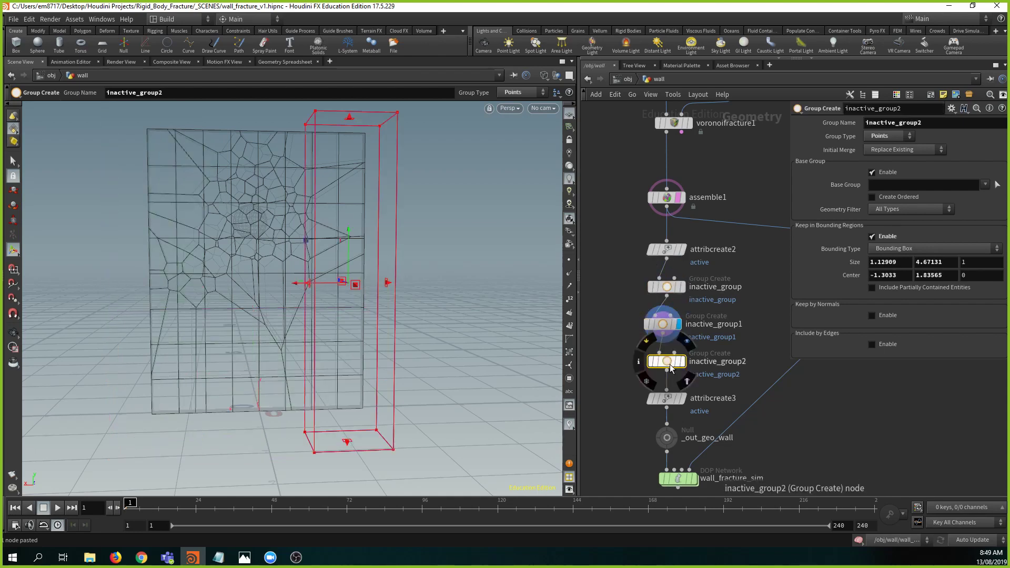
click(682, 361)
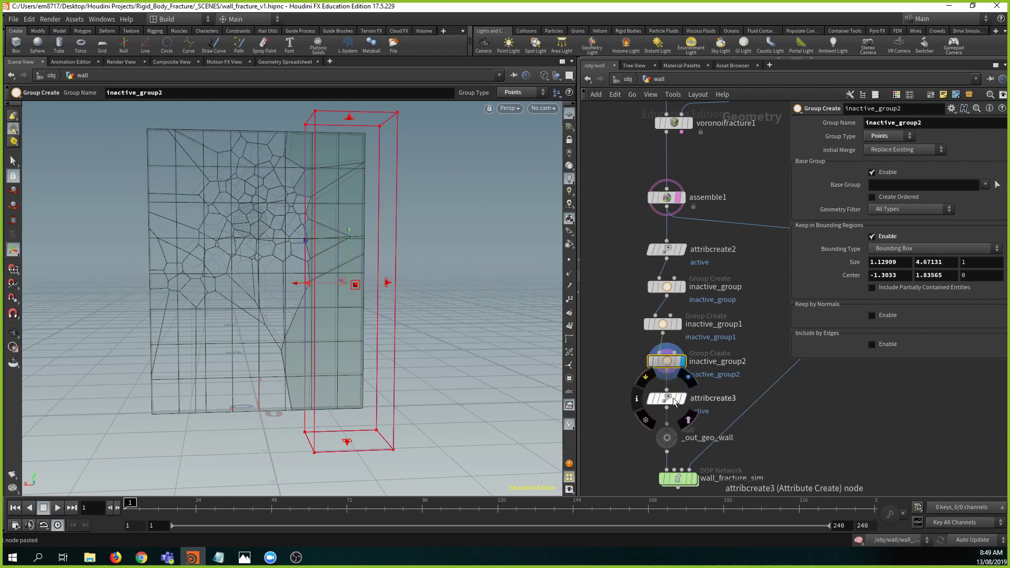
- Assign inactive_group, inactive_group1 and inactive_group2 as the group of attribcreate3
click(667, 402)
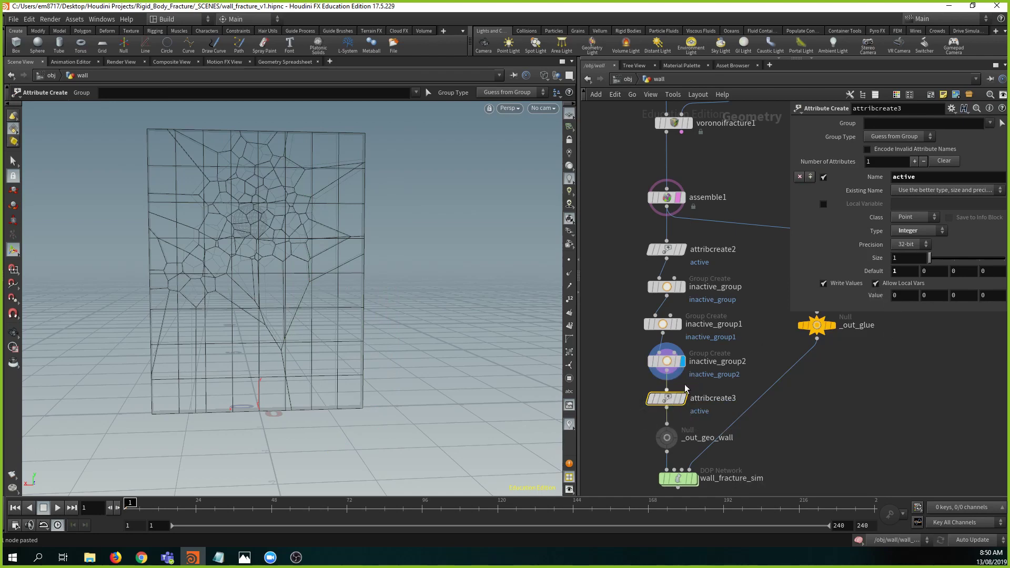
click(991, 124)
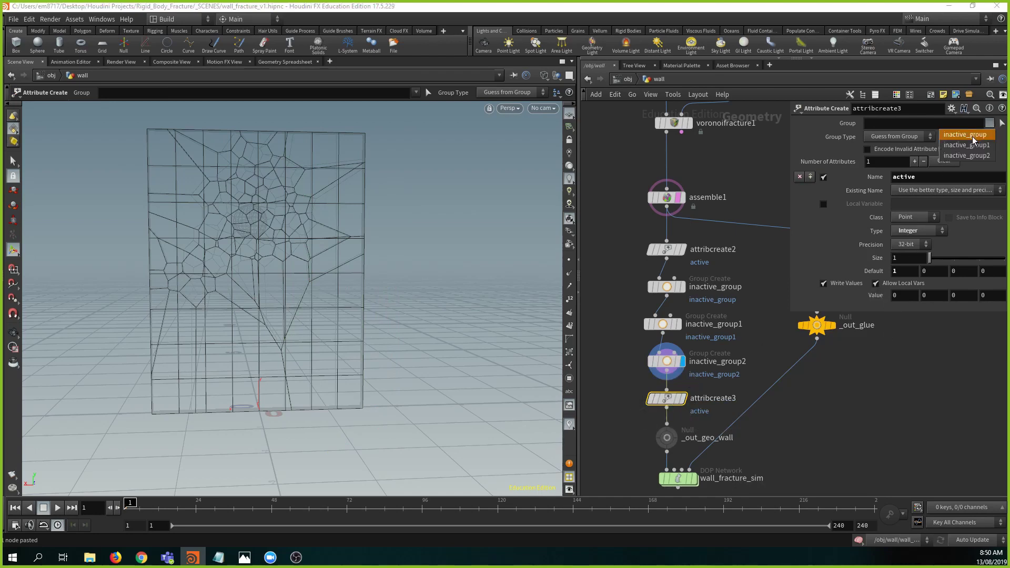
click(977, 135)
click(990, 123)
click(970, 145)
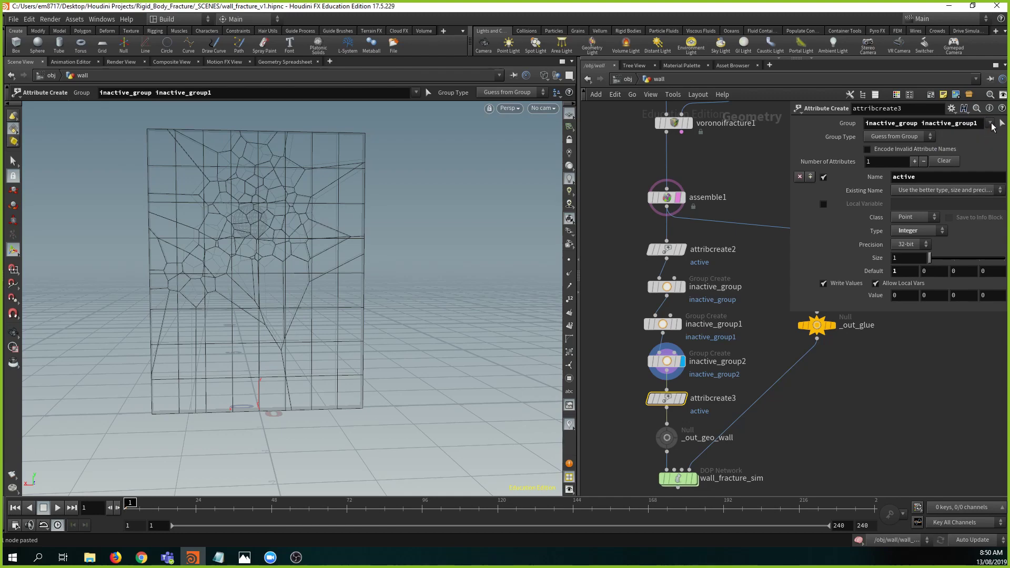
click(991, 123)
click(977, 157)
- Go inside the wall_fracture_sim network and view the wall and ball from the side
middle_drag(720, 443, 678, 431)
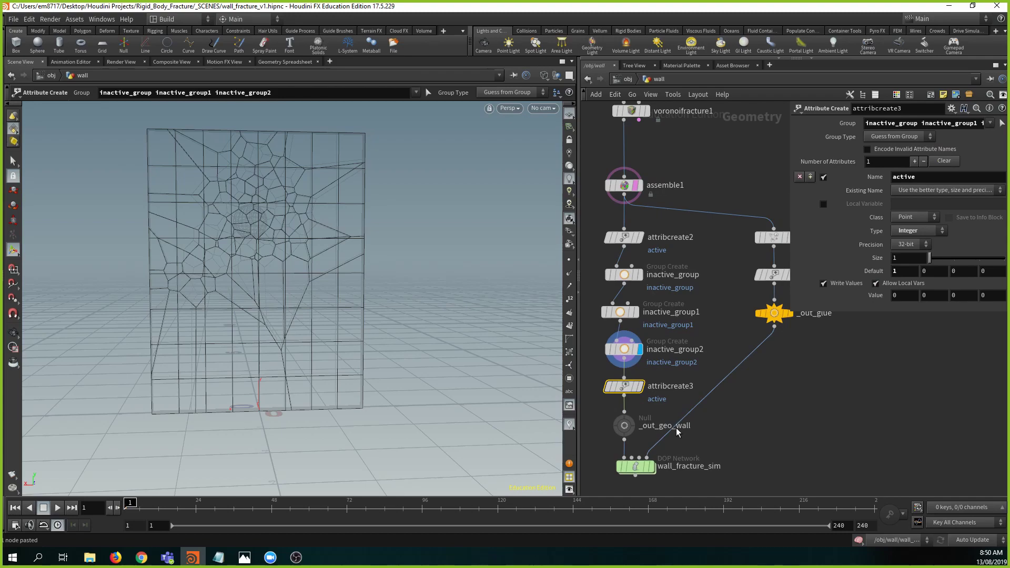
double_click(640, 473)
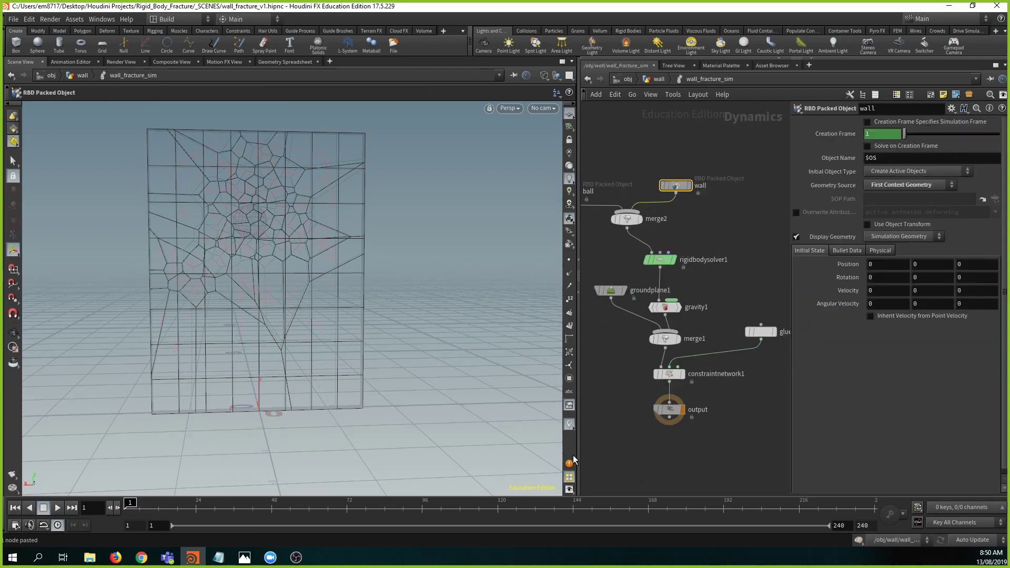
drag(248, 322, 324, 347)
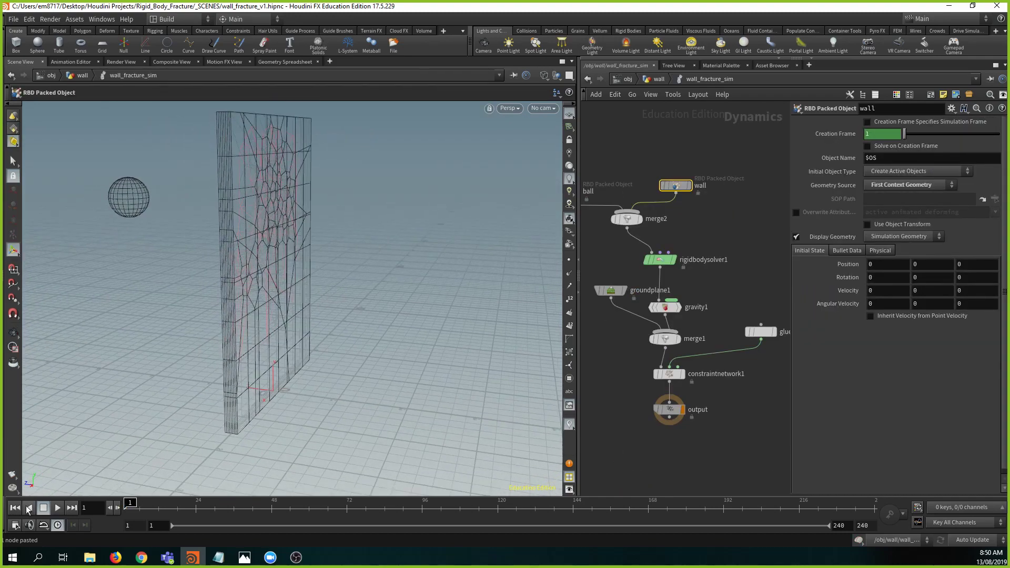
- Play the wall fracture simulation from frame 1 and examine how the ball breaks through the wall
click(57, 508)
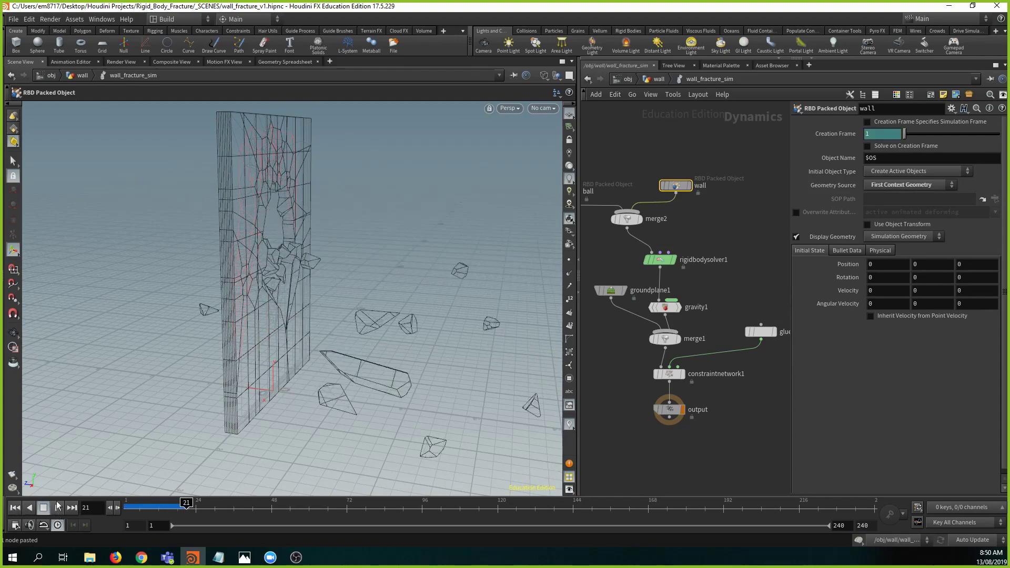
drag(200, 279, 300, 288)
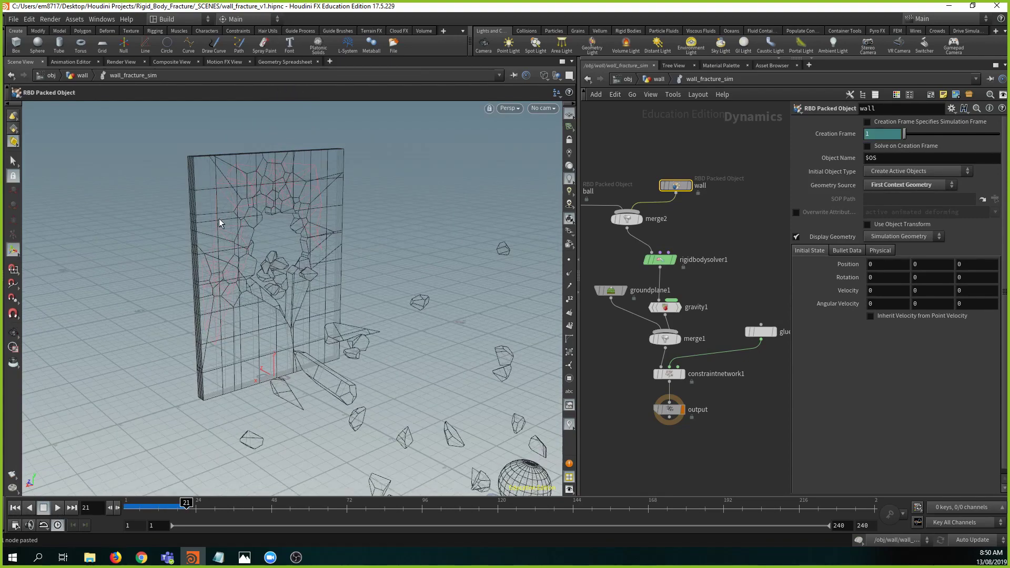
click(20, 509)
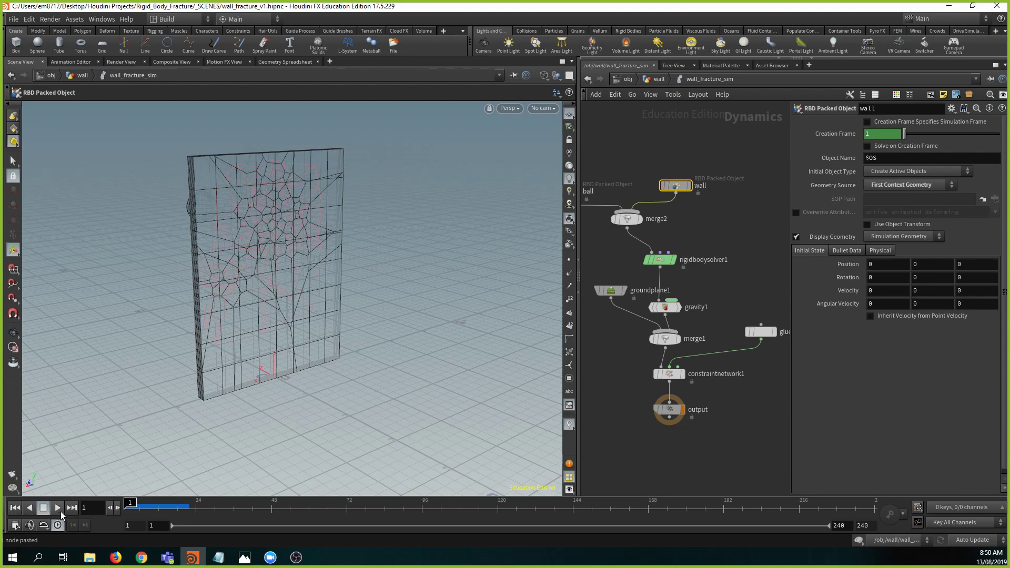
click(59, 509)
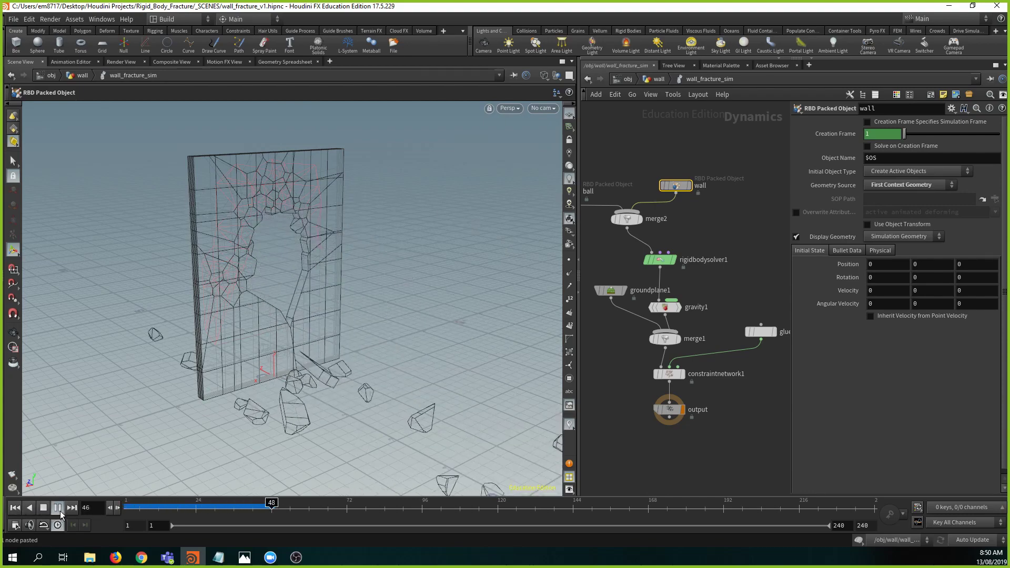
click(58, 508)
click(15, 508)
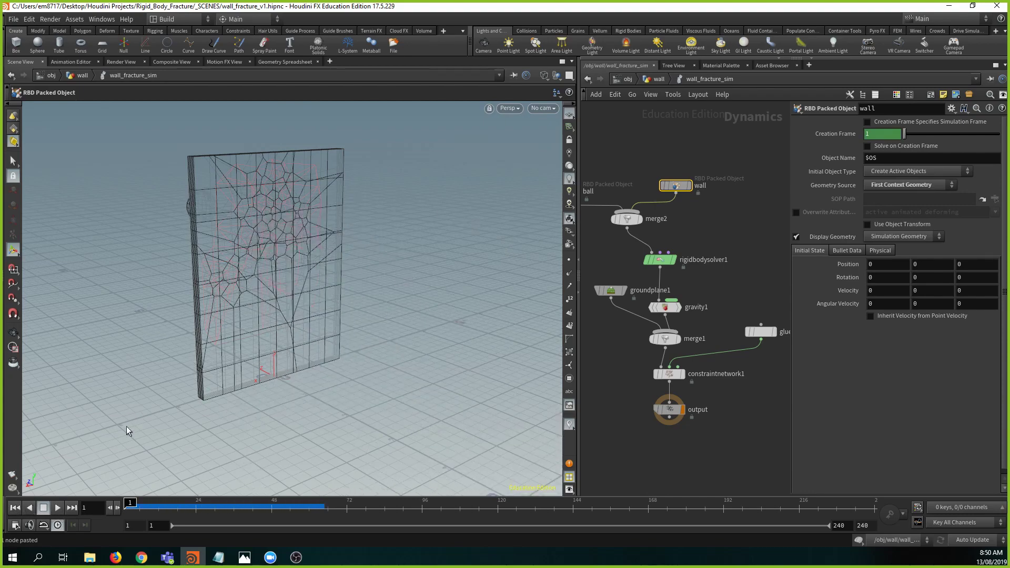
- Run the simulation to frame 11 and show the flying wall fragments close up in shaded display
middle_drag(693, 206, 712, 218)
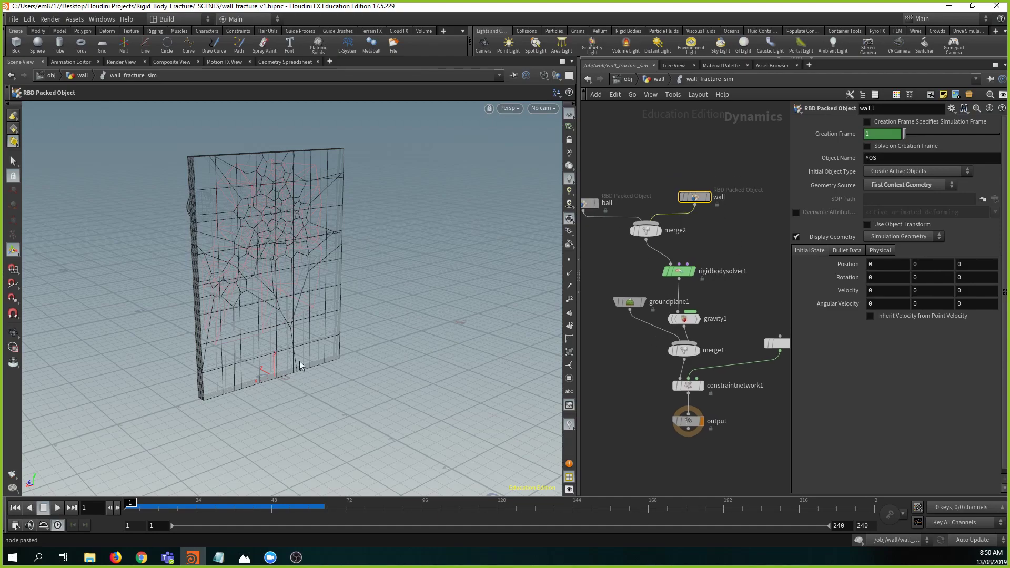
click(58, 508)
click(58, 508)
alt+right_drag(468, 243, 374, 254)
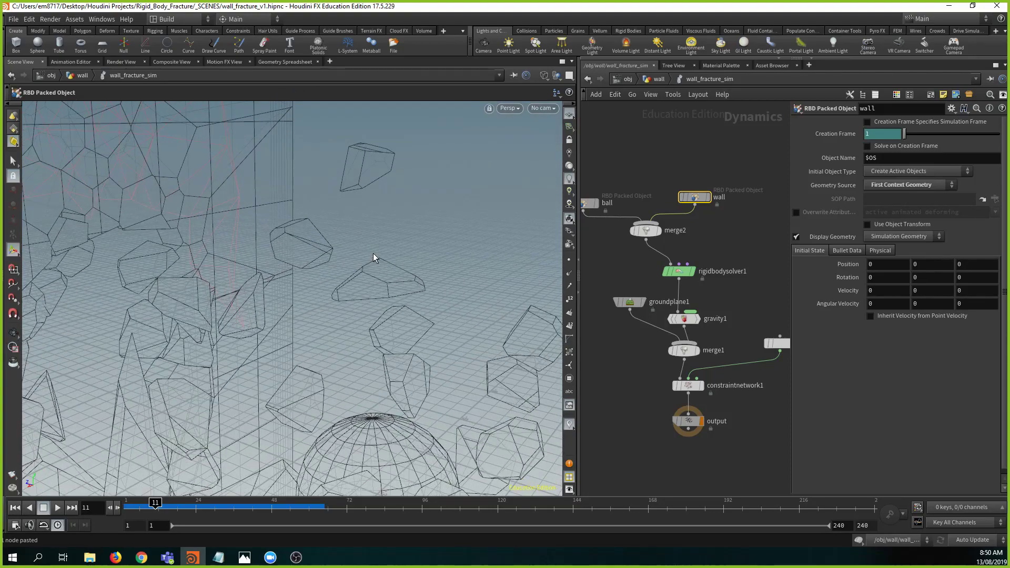
key(w)
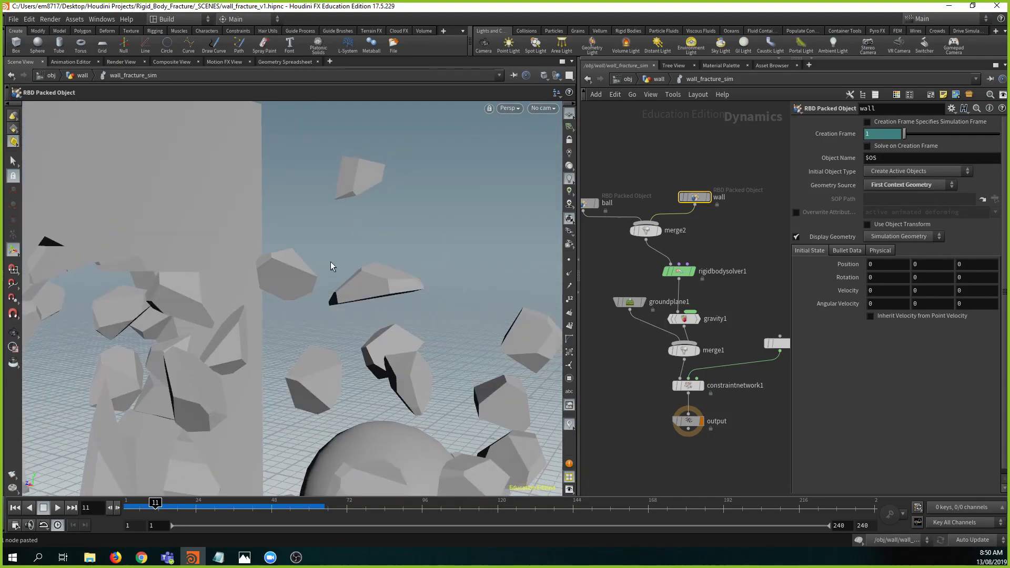
alt+middle_drag(326, 257, 416, 199)
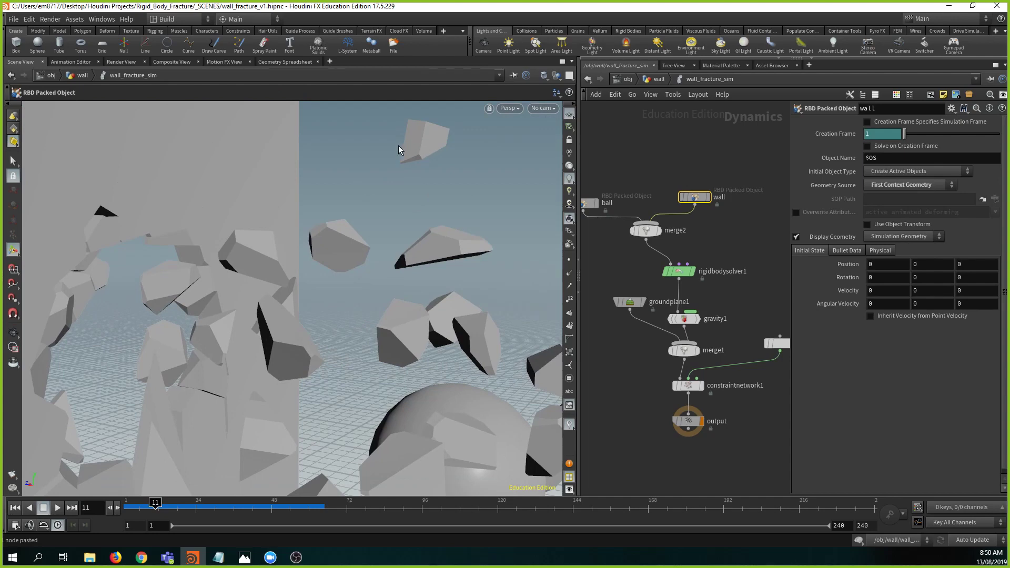
middle_drag(725, 246, 750, 237)
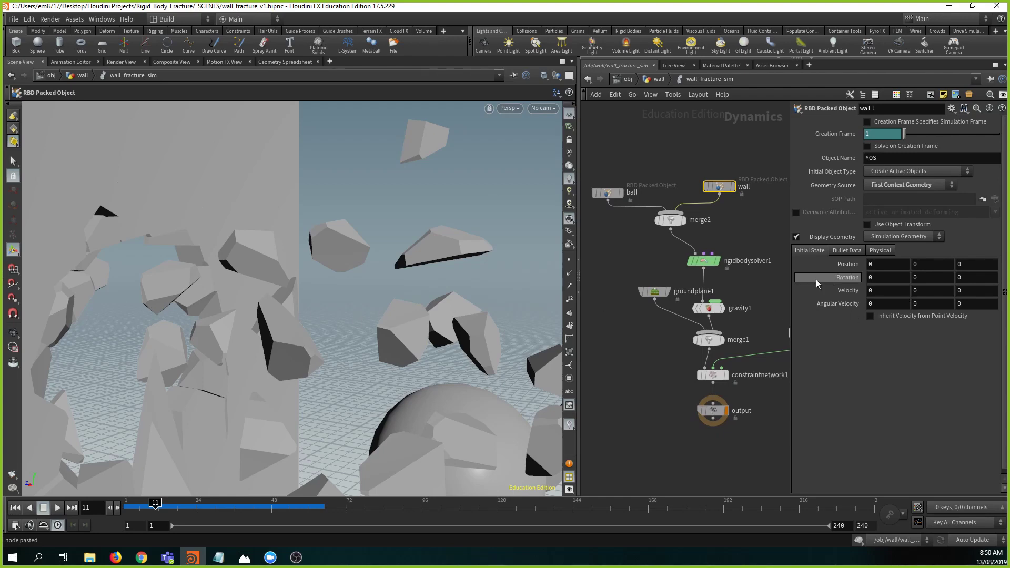
- Return to the wall geometry network and branch an Exploded View node off voronoifracture1
middle_drag(776, 290, 716, 287)
scroll(702, 288, down, 2)
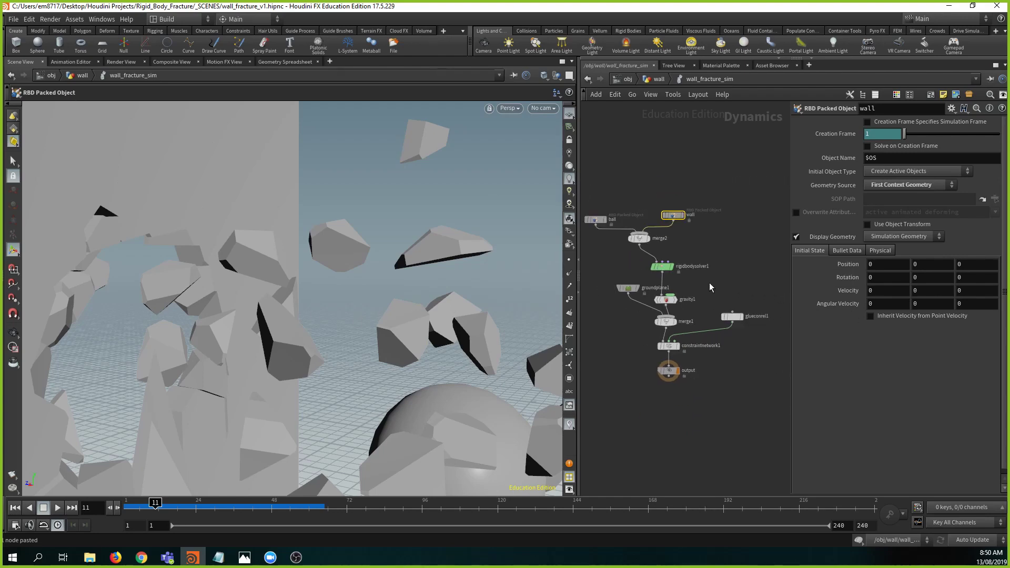
key(u)
middle_drag(688, 165, 702, 339)
middle_drag(693, 258, 701, 361)
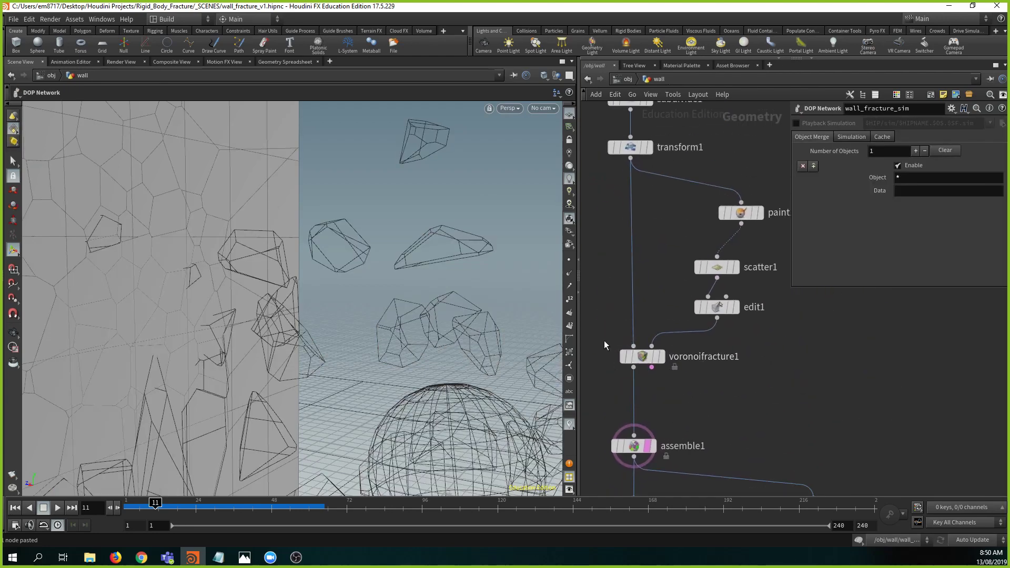
mouse_move(633, 349)
middle_drag(732, 361, 749, 330)
drag(650, 336, 772, 366)
key(Tab)
text(explo)
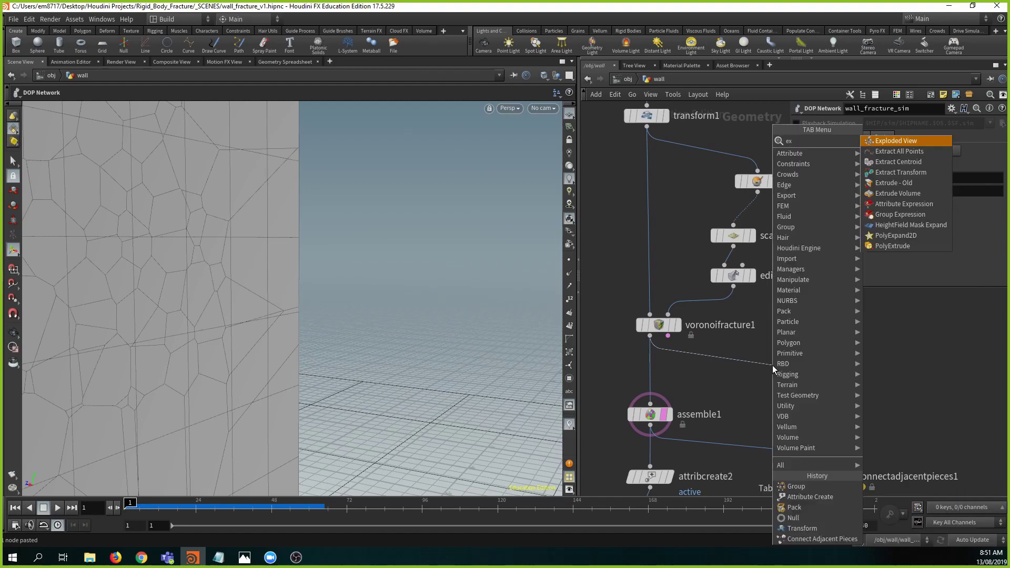
key(Return)
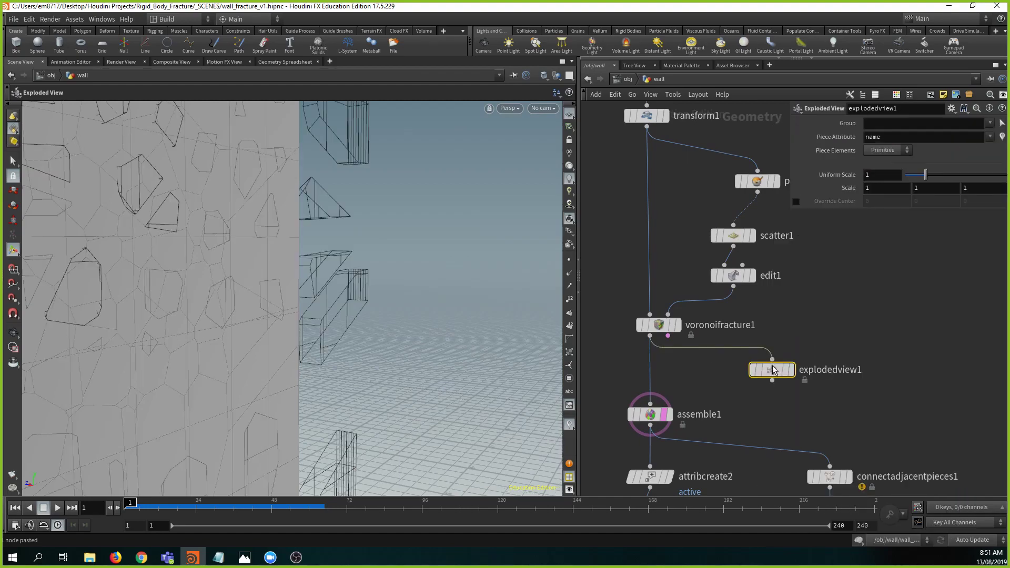
- Display the exploded view of the wall pieces and set its Uniform Scale to 1.37
click(772, 368)
click(789, 373)
mouse_move(348, 288)
alt+mouse_down()
mouse_move(163, 305)
mouse_move(52, 248)
alt+mouse_up()
alt+middle_drag(52, 247, 316, 245)
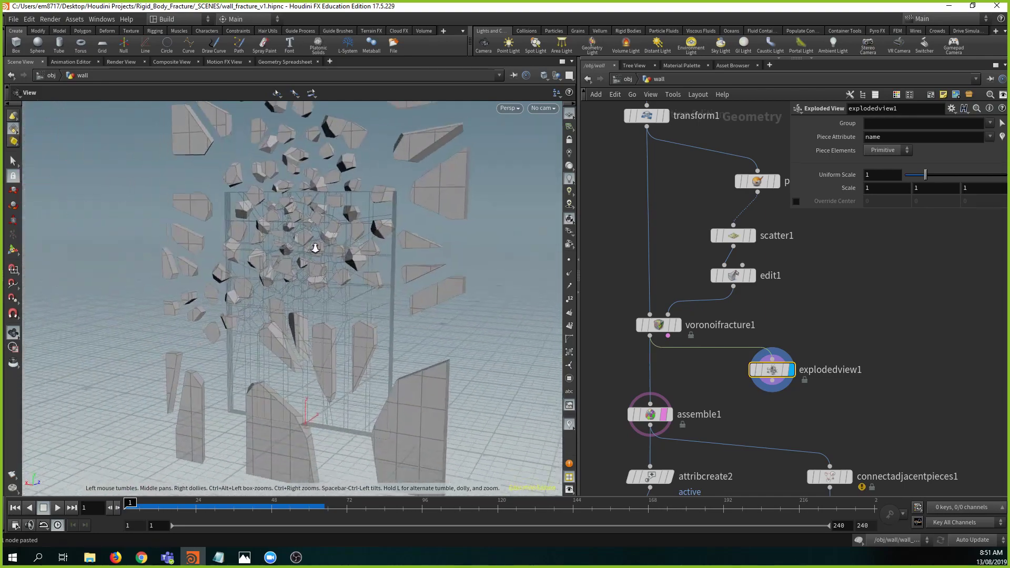
alt+right_drag(316, 245, 586, 252)
mouse_move(926, 174)
mouse_down()
mouse_move(937, 174)
mouse_move(932, 187)
mouse_up()
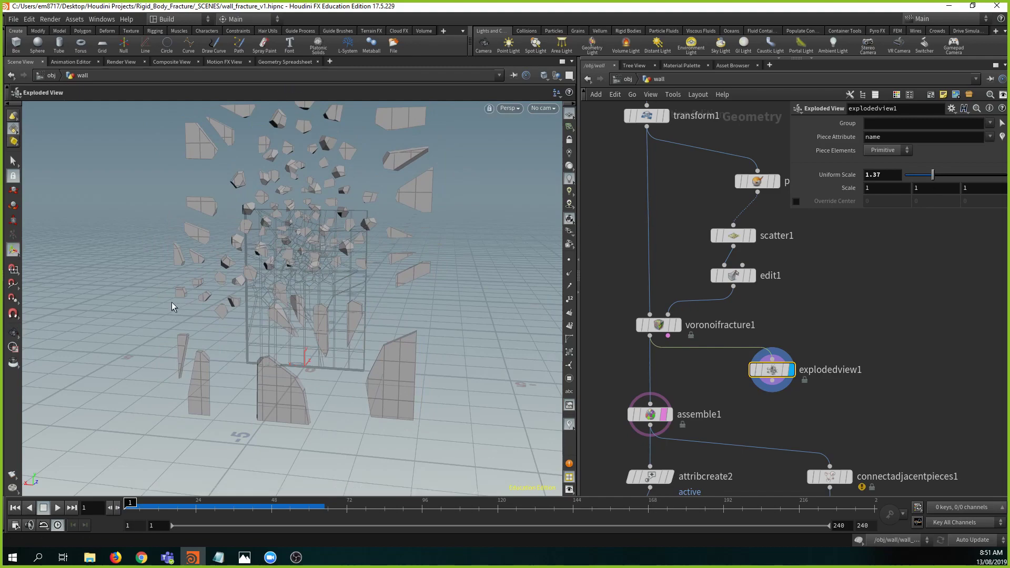
alt+drag(174, 303, 397, 284)
alt+right_drag(396, 285, 557, 282)
alt+drag(556, 282, 337, 295)
alt+right_drag(336, 295, 386, 282)
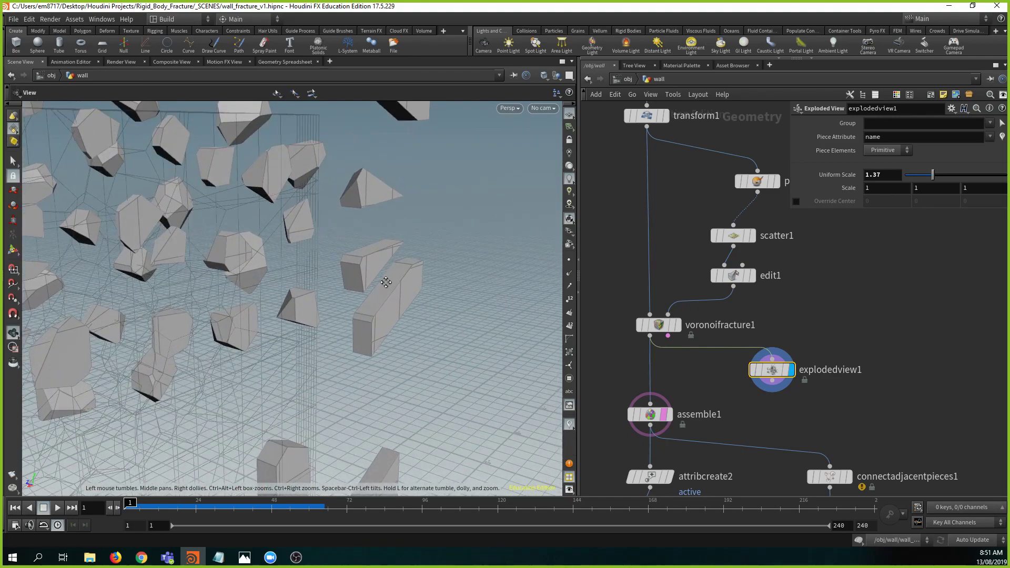
alt+middle_drag(386, 283, 348, 282)
- Insert an RBD Interior Detail node on the connection between voronoifracture1 and explodedview1
drag(772, 372, 813, 378)
click(807, 329)
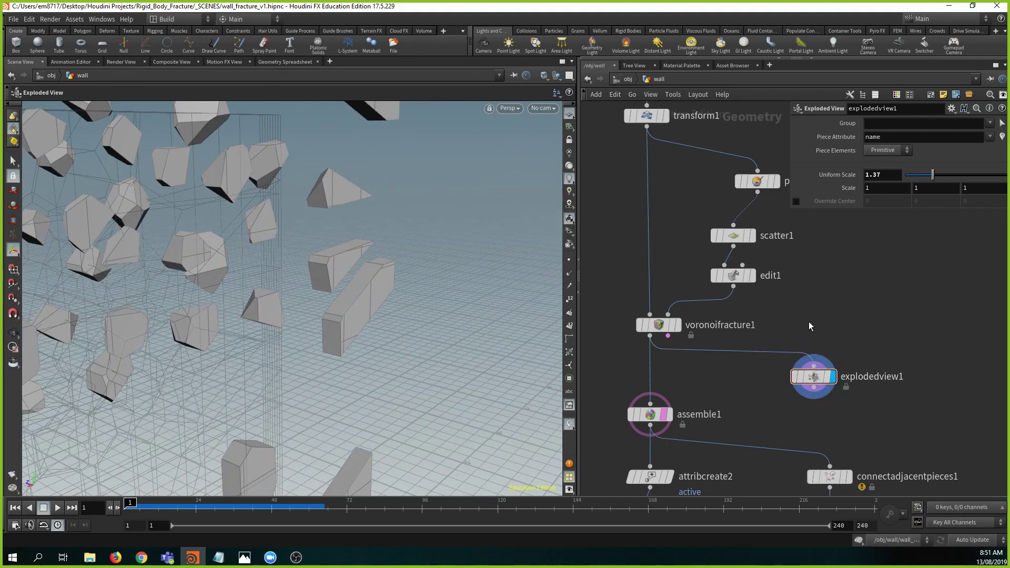
key(Tab)
text(de)
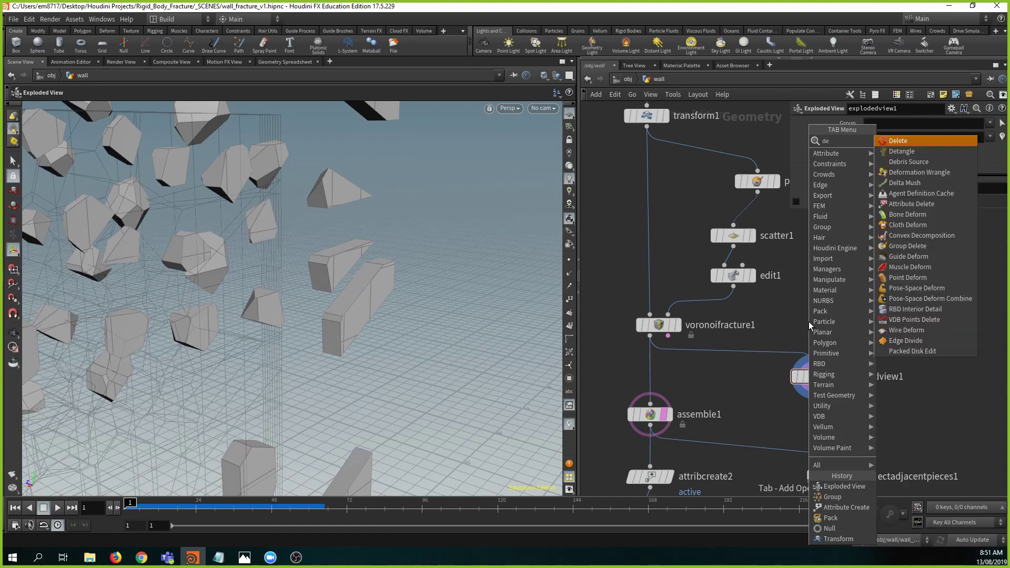
key(BackSpace)
key(BackSpace)
text(int)
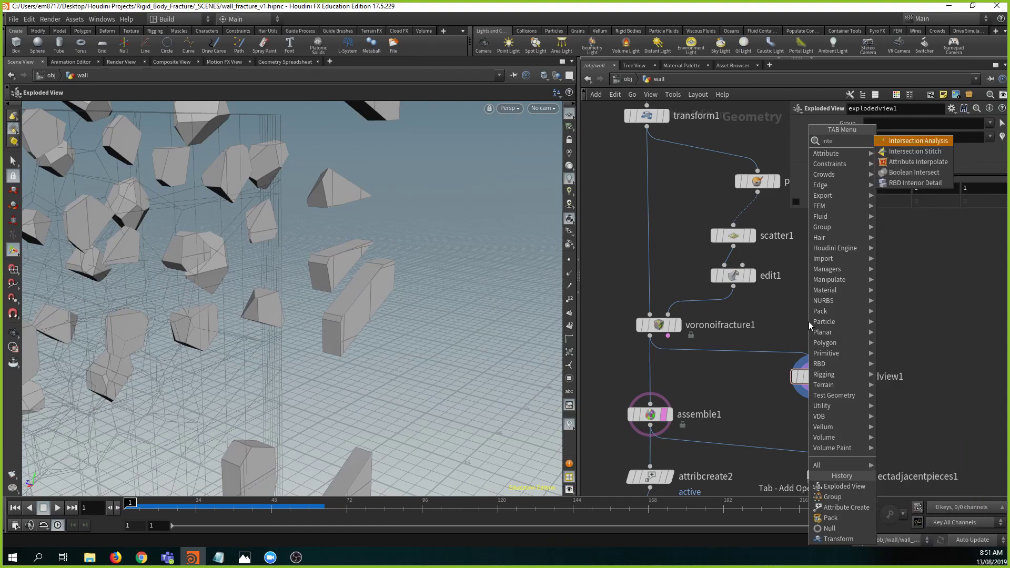
key(Down)
key(Down)
key(Down)
key(Down)
key(Return)
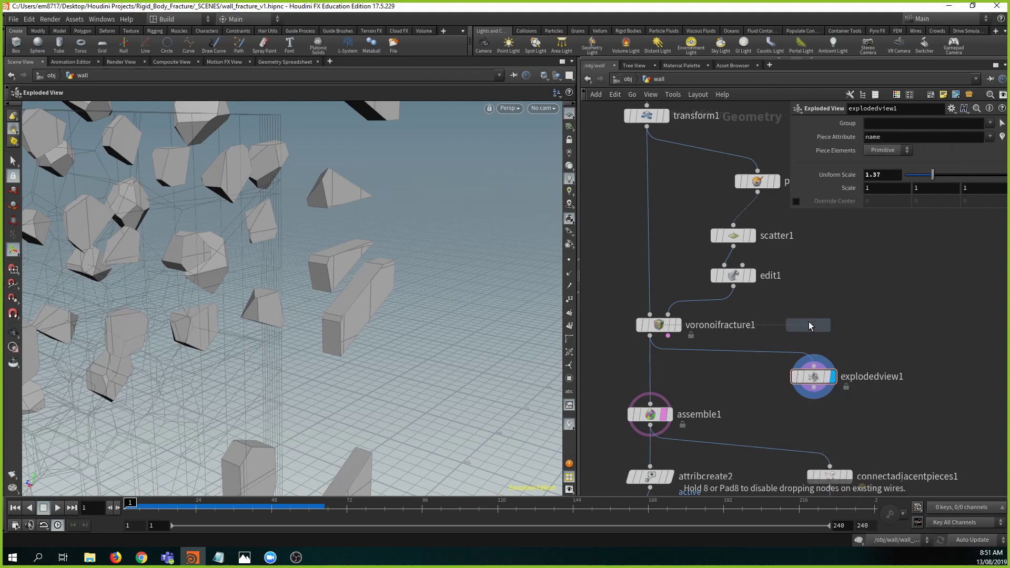
click(752, 350)
- Set the Detail Size of the RBD Interior Detail node to 0.01
alt+right_drag(301, 264, 552, 303)
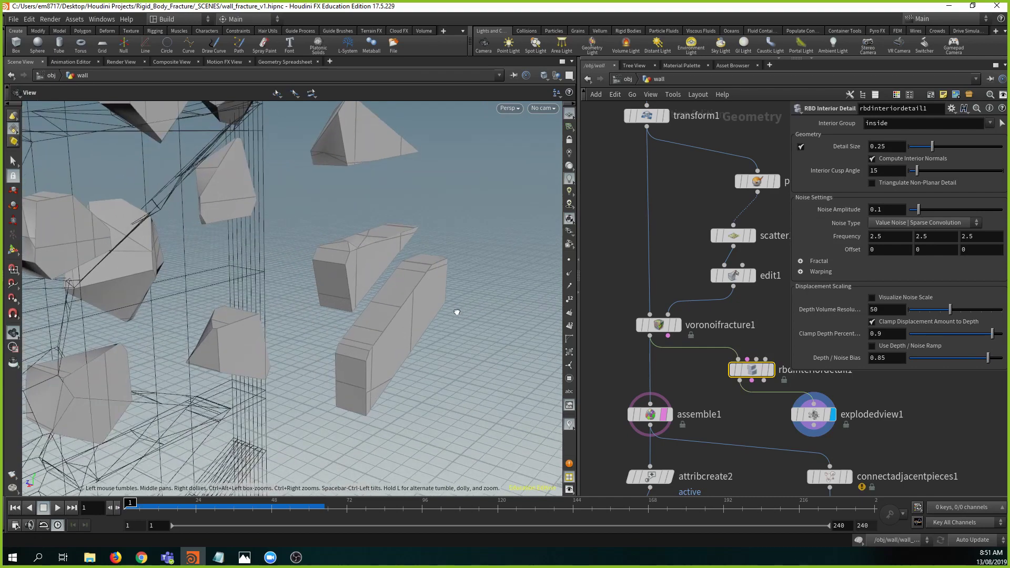
alt+drag(456, 311, 309, 304)
alt+right_drag(309, 305, 365, 311)
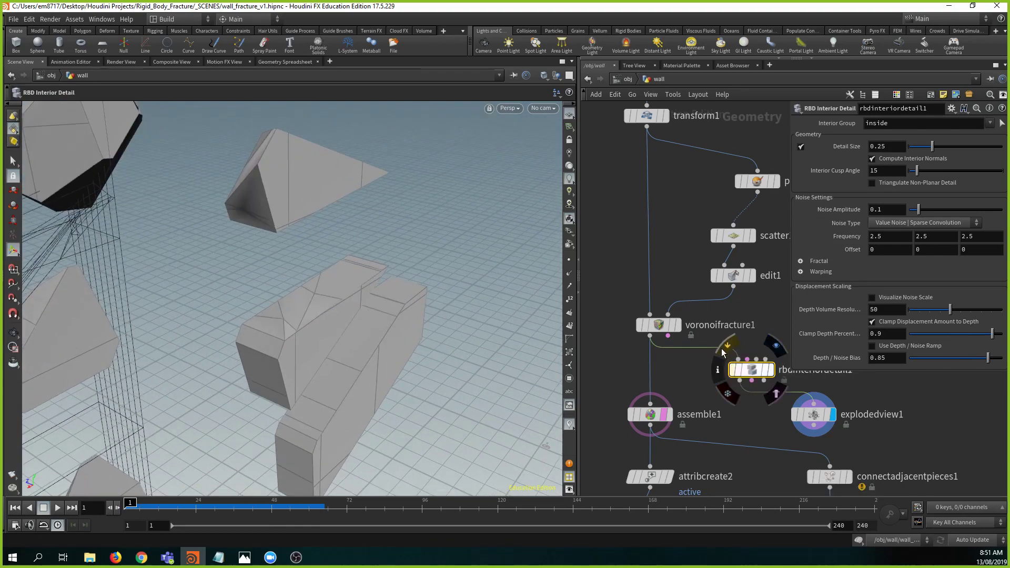
middle_drag(731, 310, 667, 285)
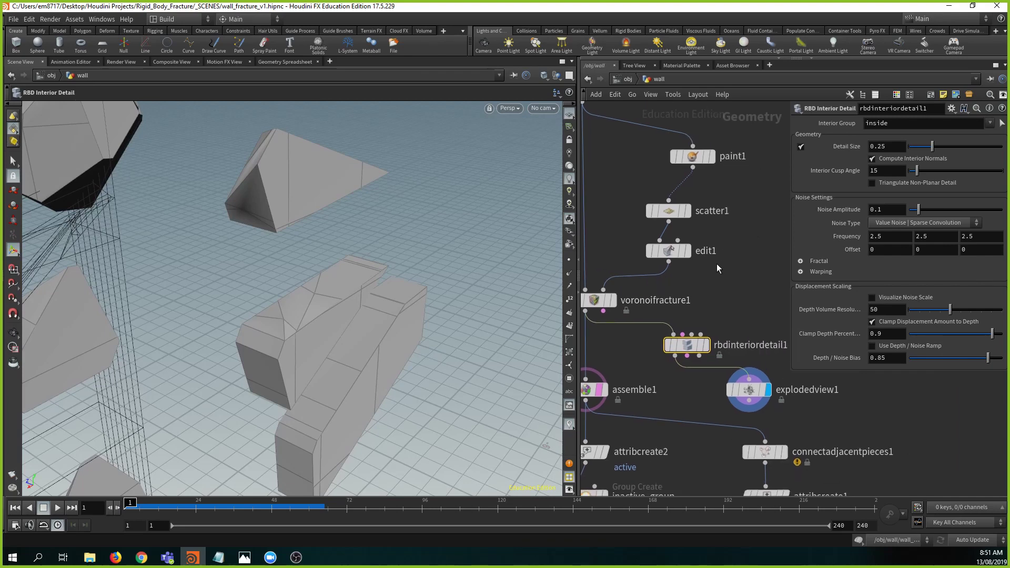
middle_drag(719, 264, 743, 233)
drag(939, 150, 808, 156)
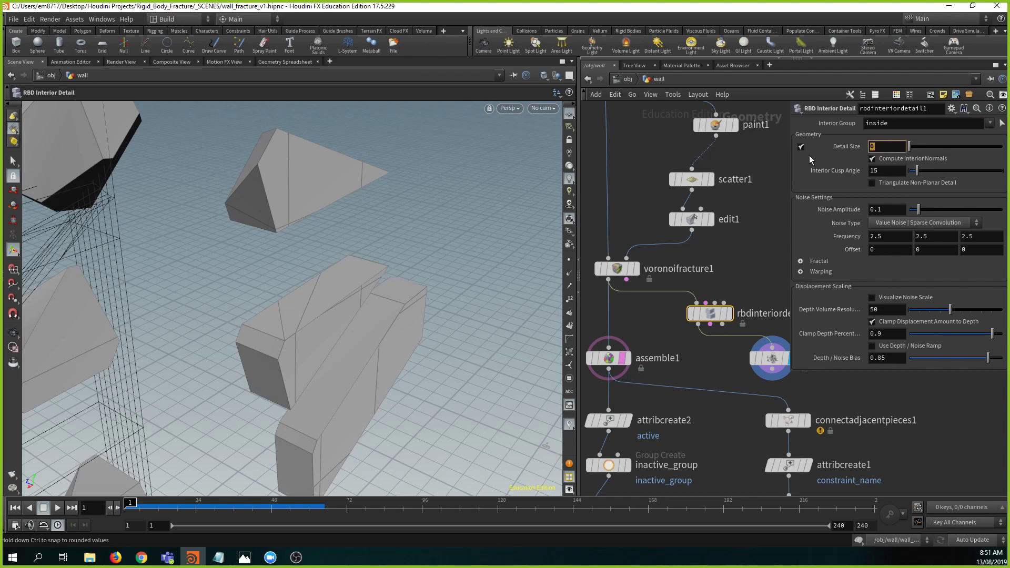
text(.01)
key(Return)
- Set the RBD Interior Detail node's Detail Size to 0.06 and its Noise Amplitude to 0.244
click(880, 146)
key(BackSpace)
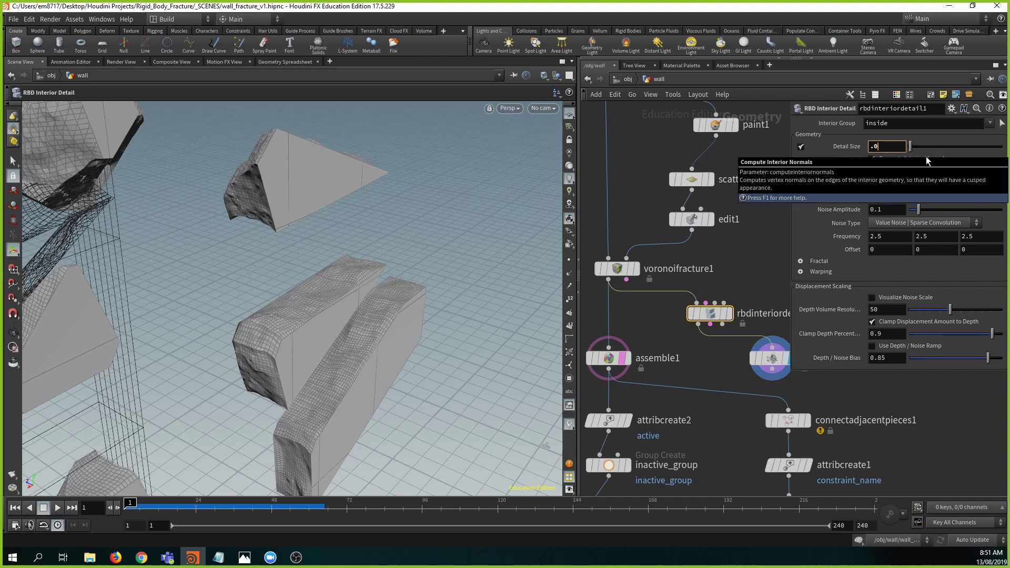
text(6)
key(Return)
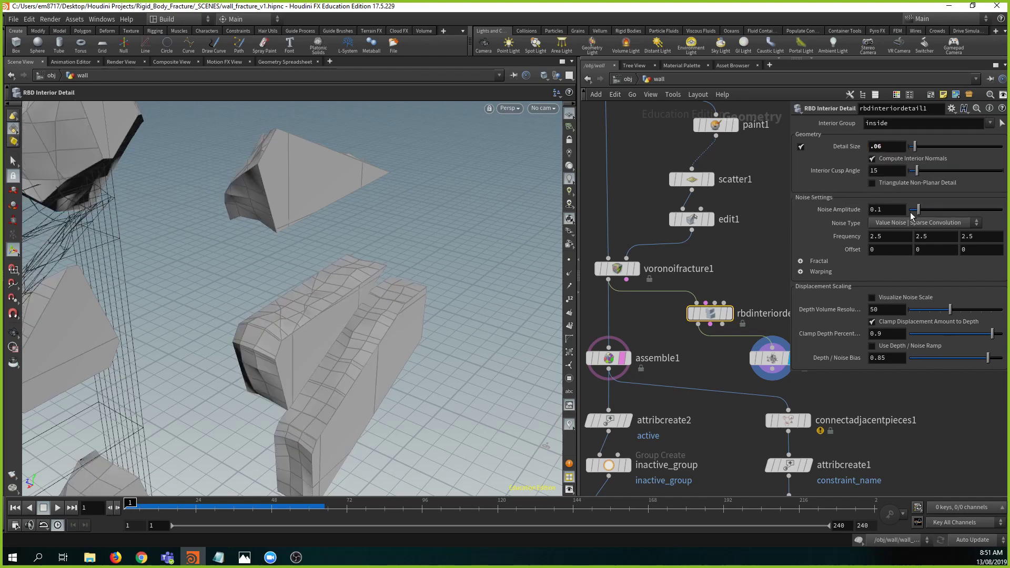
drag(926, 210, 932, 210)
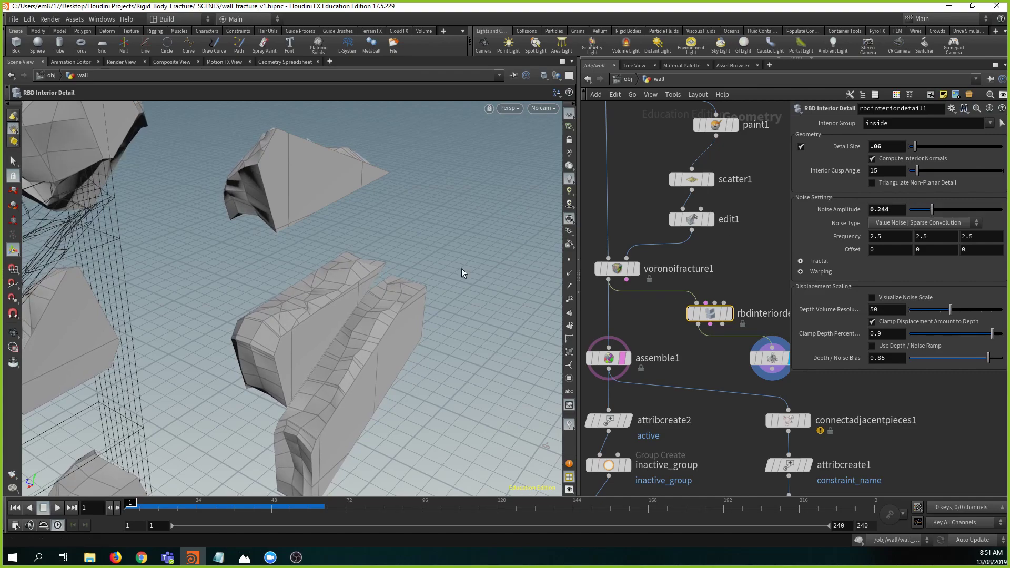
- Examine the roughened inner faces of the exploded wall pieces, from the whole wall down to a large shard
alt+right_drag(438, 279, 280, 277)
right_drag(363, 300, 284, 297)
drag(463, 321, 370, 365)
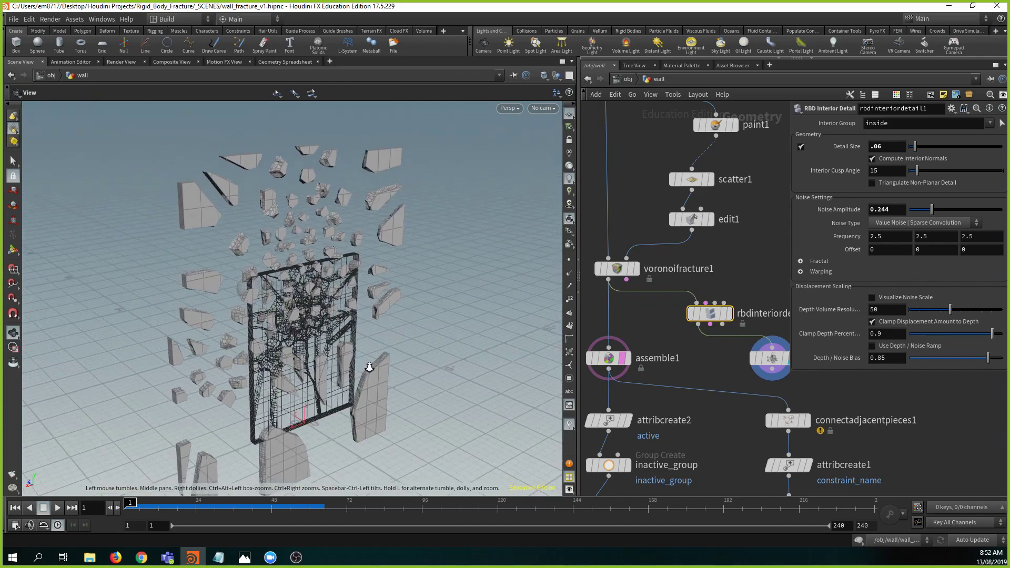
middle_drag(370, 365, 338, 254)
right_drag(338, 254, 310, 274)
middle_drag(310, 273, 284, 290)
alt+right_drag(285, 290, 443, 305)
alt+middle_drag(443, 305, 413, 340)
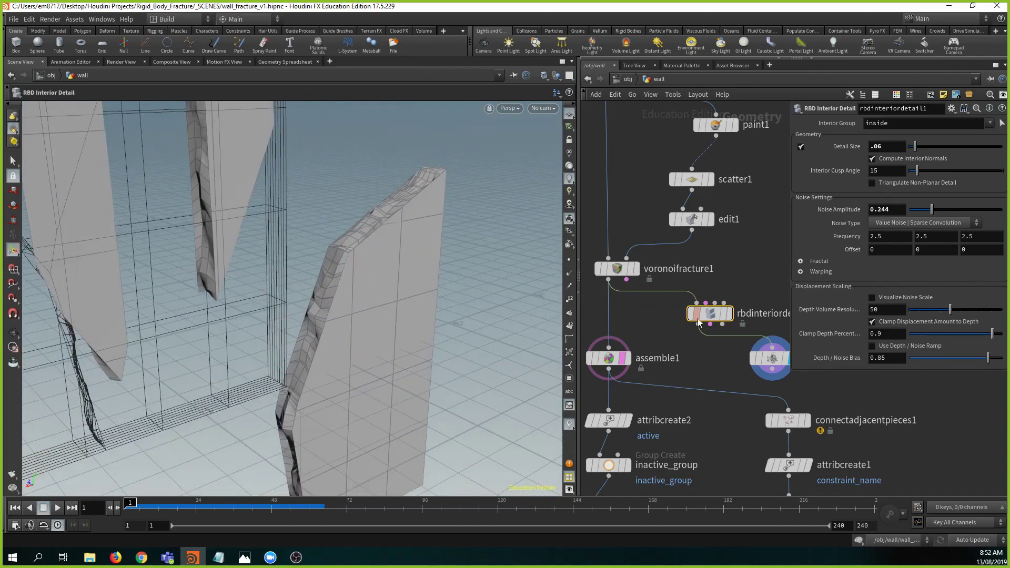
- Toggle the bypass of rbdinteriordetail1 to compare the pieces with and without interior detail
mouse_move(704, 311)
click(686, 290)
click(686, 290)
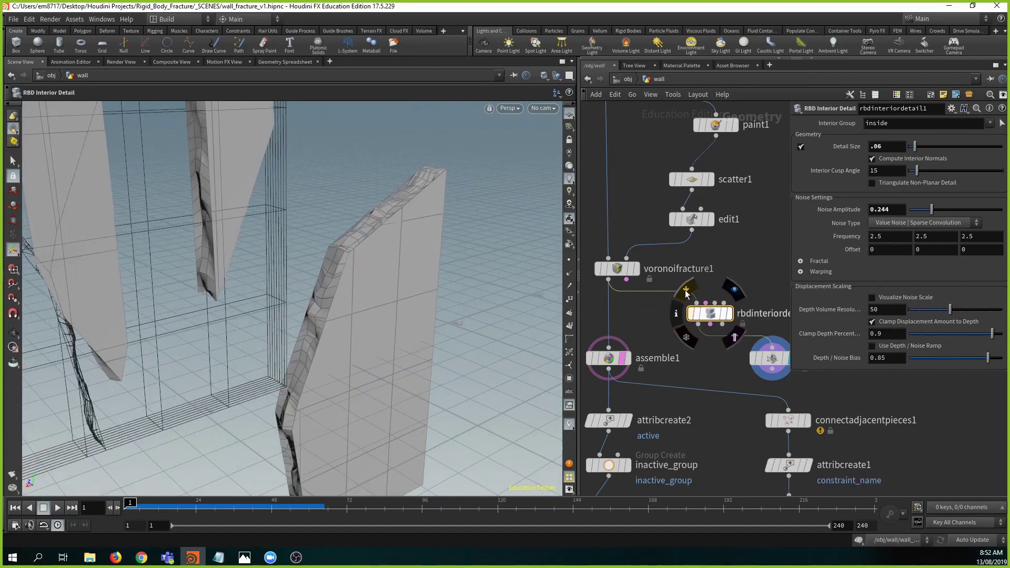
double_click(686, 291)
click(686, 291)
click(686, 293)
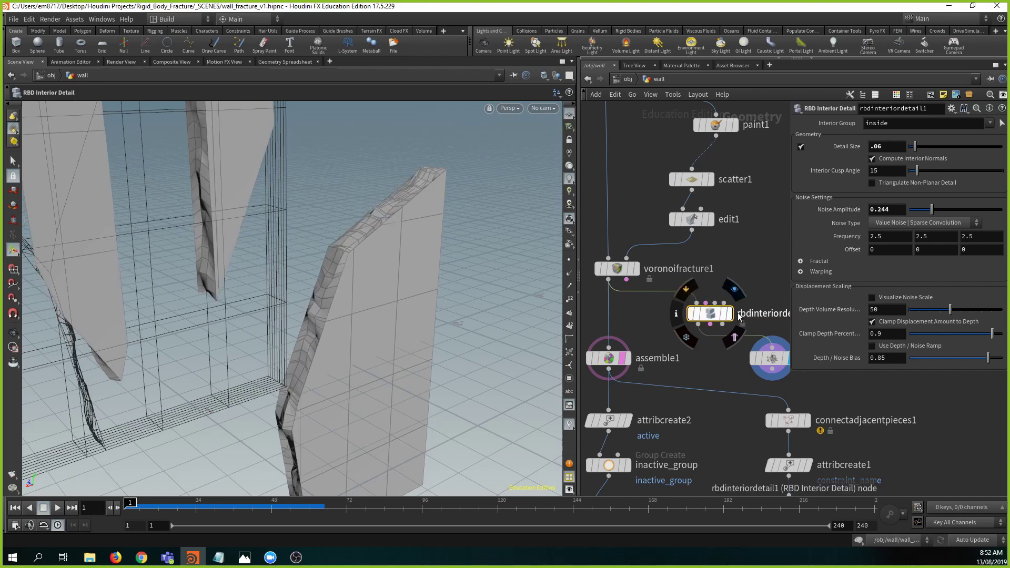
- Connect the geometry output of rbdinteriordetail1 to the input of assemble1 and select the explodedview1 node
middle_drag(758, 285, 787, 251)
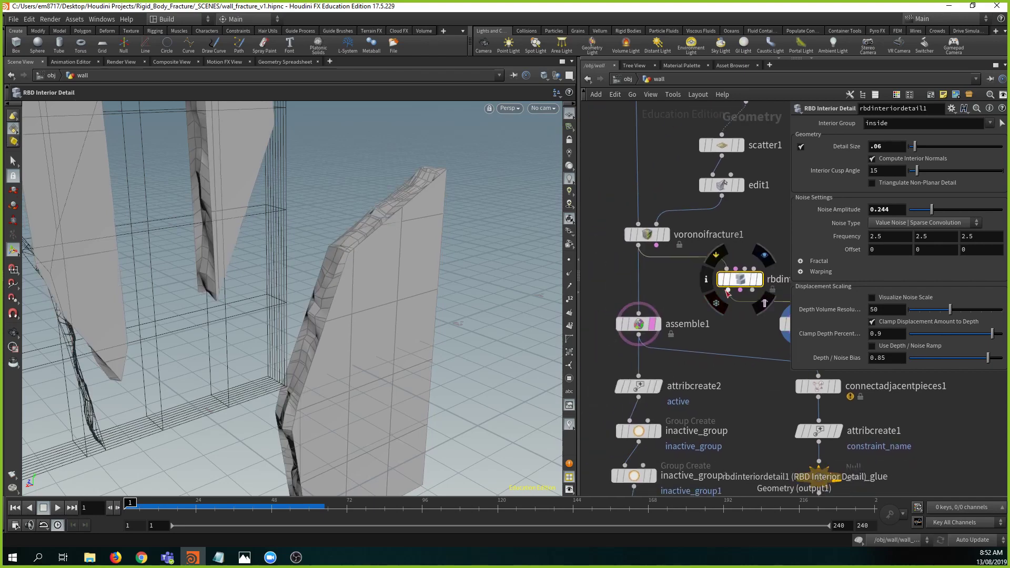
drag(728, 291, 640, 314)
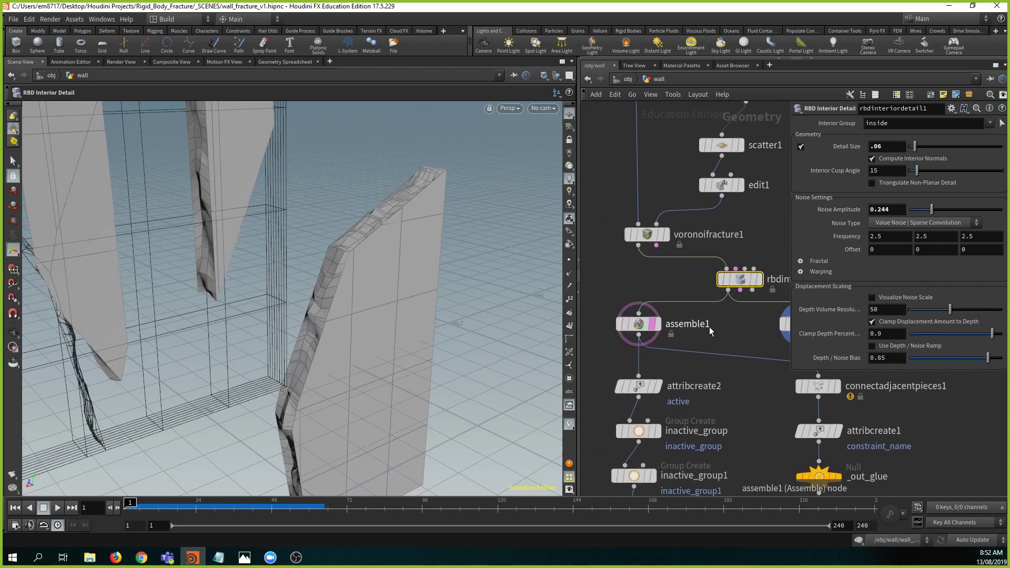
middle_drag(710, 329, 684, 314)
click(735, 319)
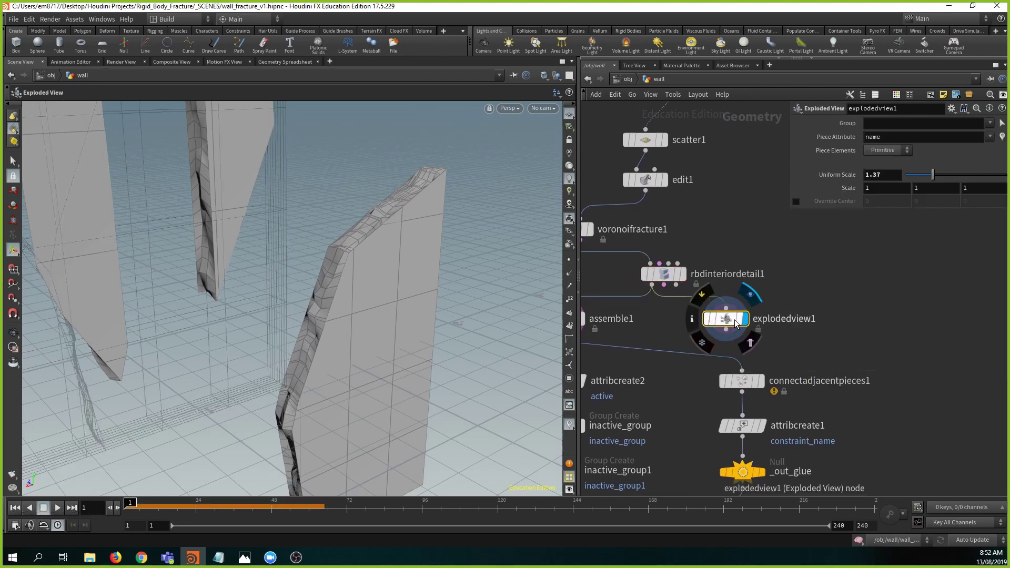
- Delete the explodedview1 node and place rbdinteriordetail1 in line between voronoifracture1 and assemble1
key(Delete)
scroll(744, 325, down, 5)
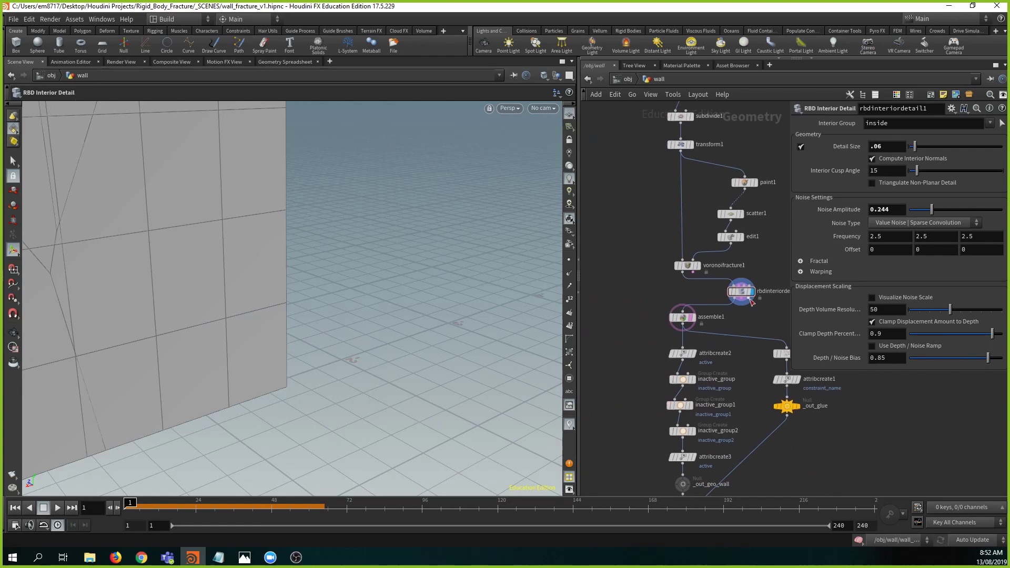
drag(734, 291, 682, 295)
middle_drag(705, 300, 693, 281)
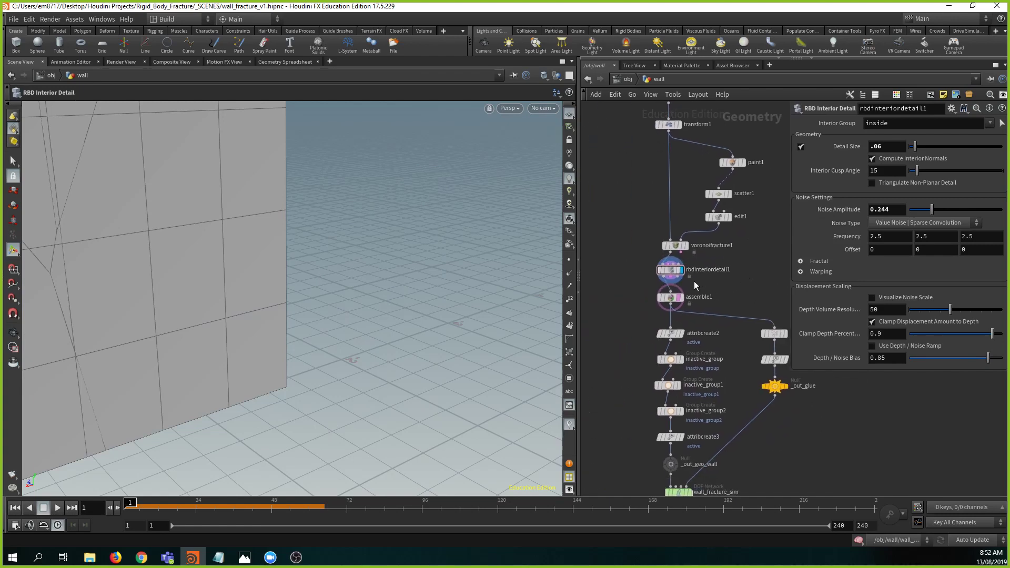
- Enter the wall_fracture_sim DOP network and play the simulation from the first frame, stopping at frame 15
alt+middle_drag(202, 314, 330, 334)
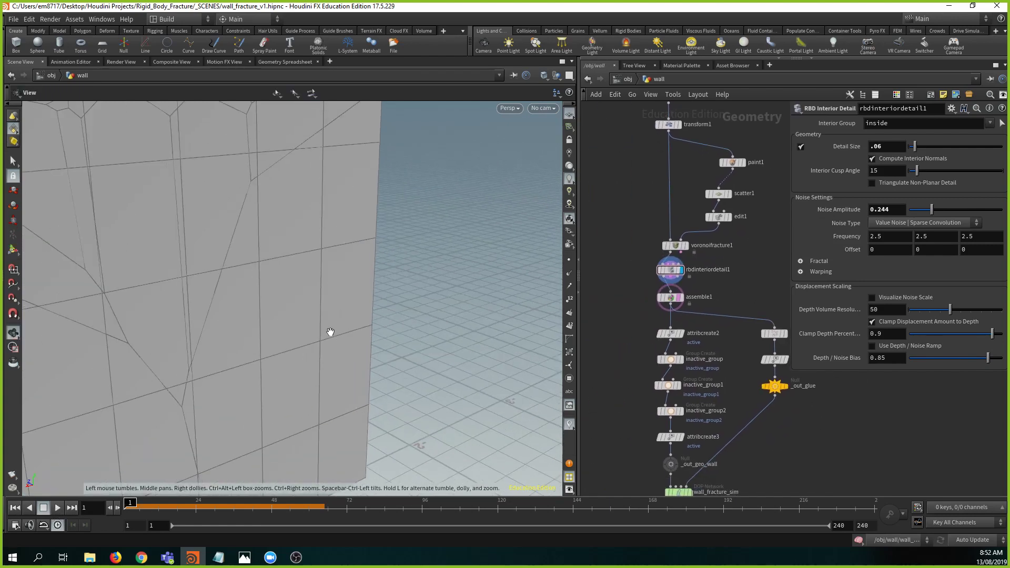
alt+right_drag(329, 333, 303, 338)
middle_drag(679, 489, 654, 390)
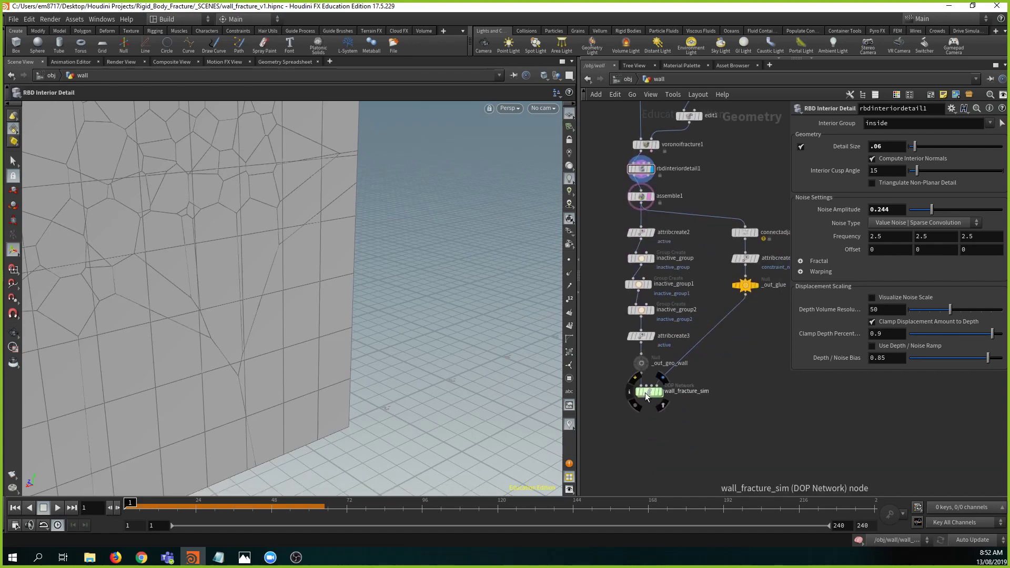
double_click(652, 392)
click(58, 507)
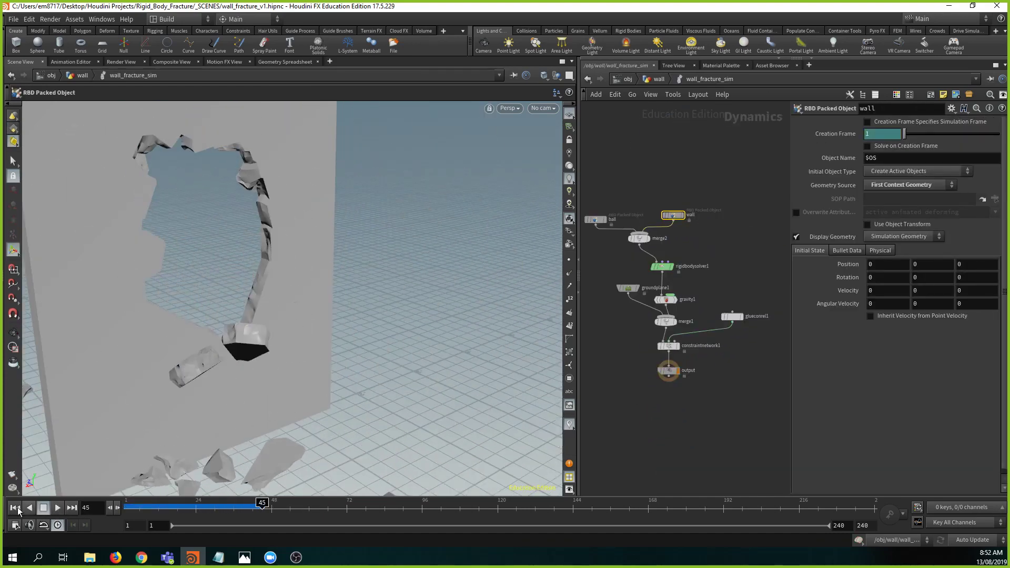
click(14, 507)
click(57, 510)
click(57, 509)
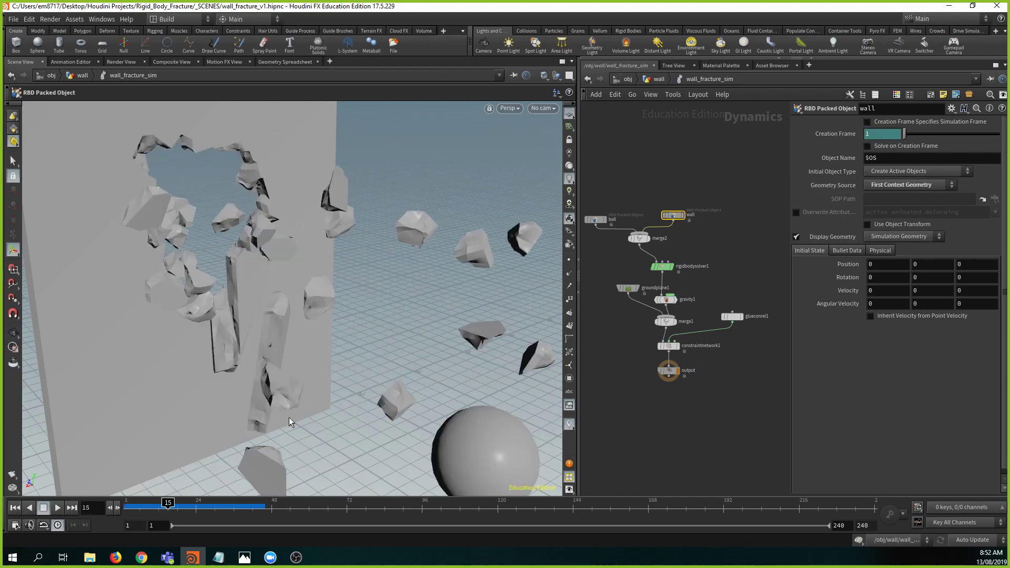
- Replay the wall fracture from the start and examine the debris flying out around the ball
alt+right_drag(288, 421, 320, 323)
mouse_move(320, 322)
alt+mouse_down()
mouse_move(398, 334)
mouse_move(343, 338)
mouse_move(305, 311)
mouse_move(293, 333)
mouse_move(335, 333)
mouse_move(266, 312)
mouse_move(333, 289)
mouse_move(287, 310)
mouse_move(318, 339)
alt+mouse_up()
alt+right_drag(317, 339, 279, 331)
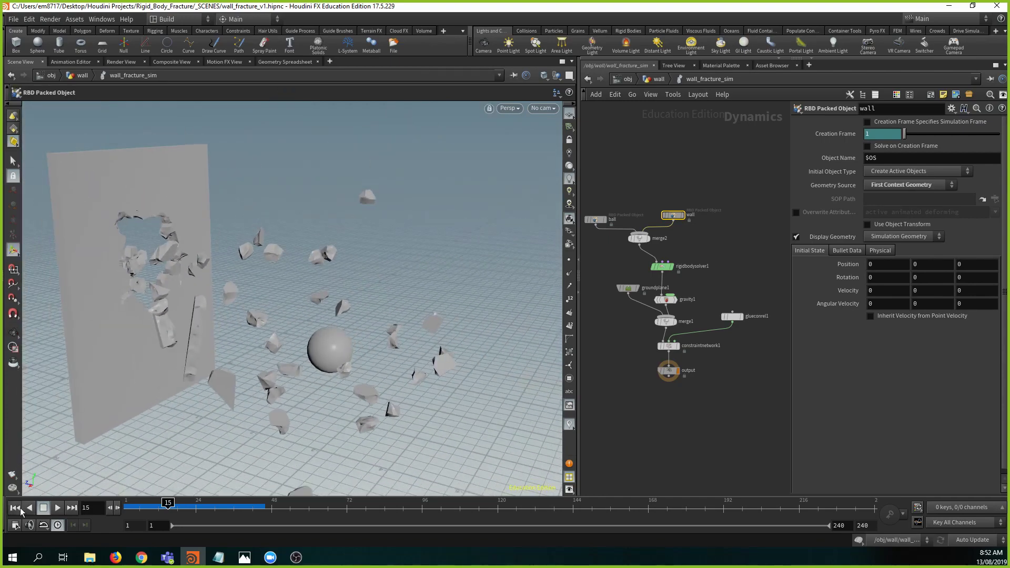
click(15, 508)
click(58, 510)
click(61, 511)
mouse_move(358, 333)
right_down()
mouse_move(264, 291)
mouse_move(377, 326)
right_up()
middle_drag(376, 326, 368, 291)
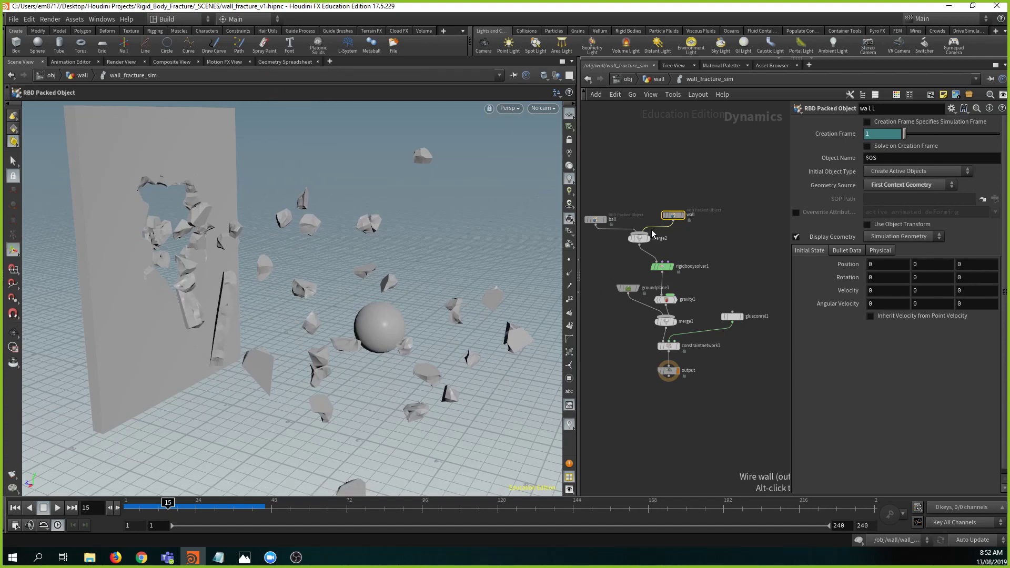
- Turn off Display Geometry for the ball RBD Packed Object and replay the simulation from the first frame
scroll(640, 221, up, 3)
middle_drag(625, 190, 684, 179)
click(628, 216)
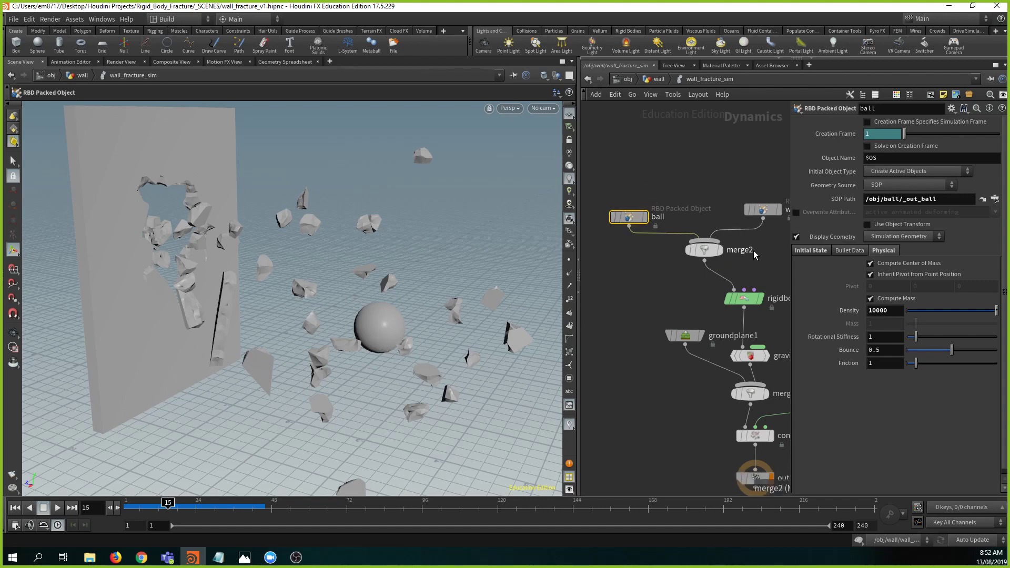
click(797, 236)
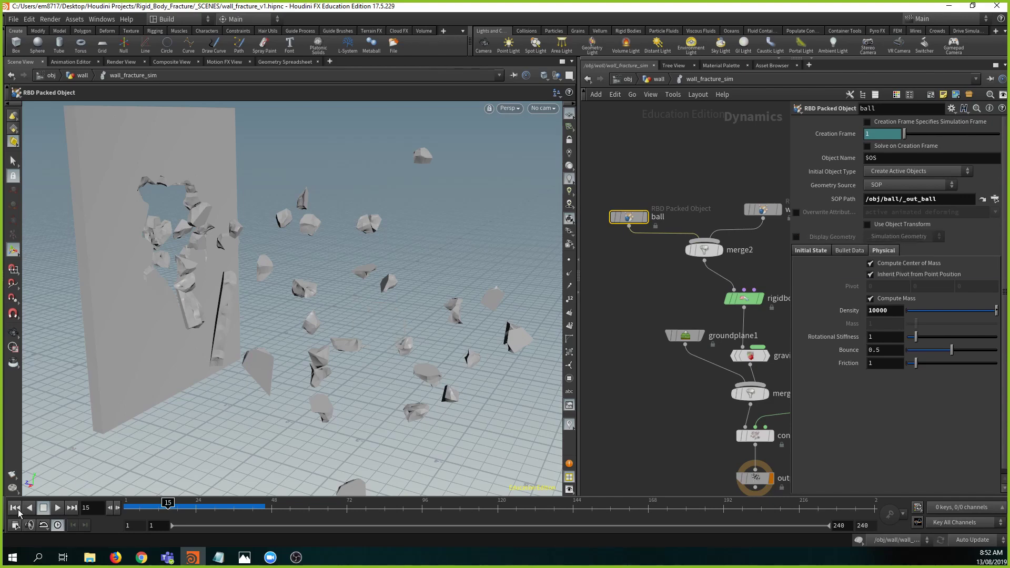
click(15, 507)
click(58, 507)
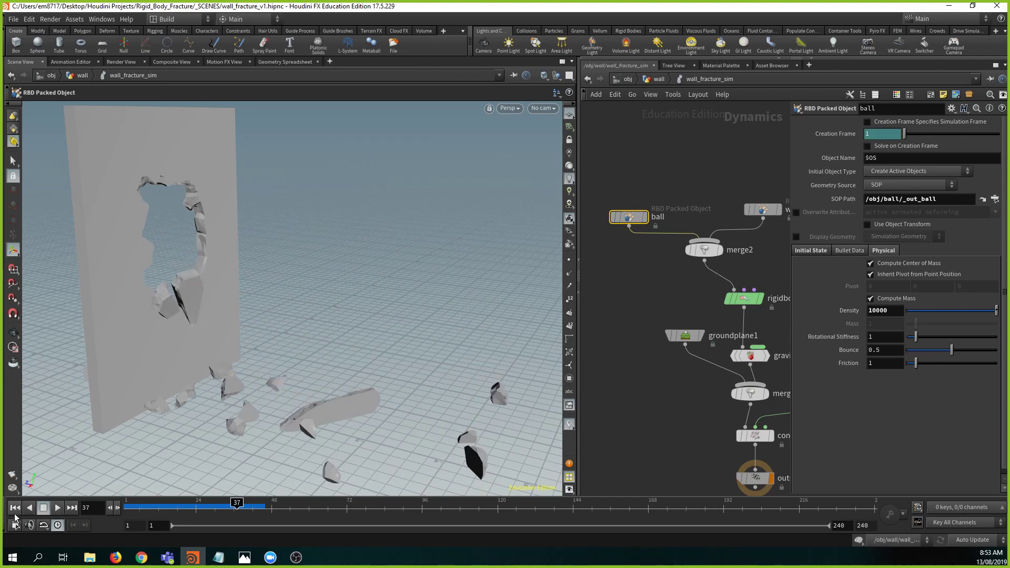
alt+middle_drag(255, 304, 310, 297)
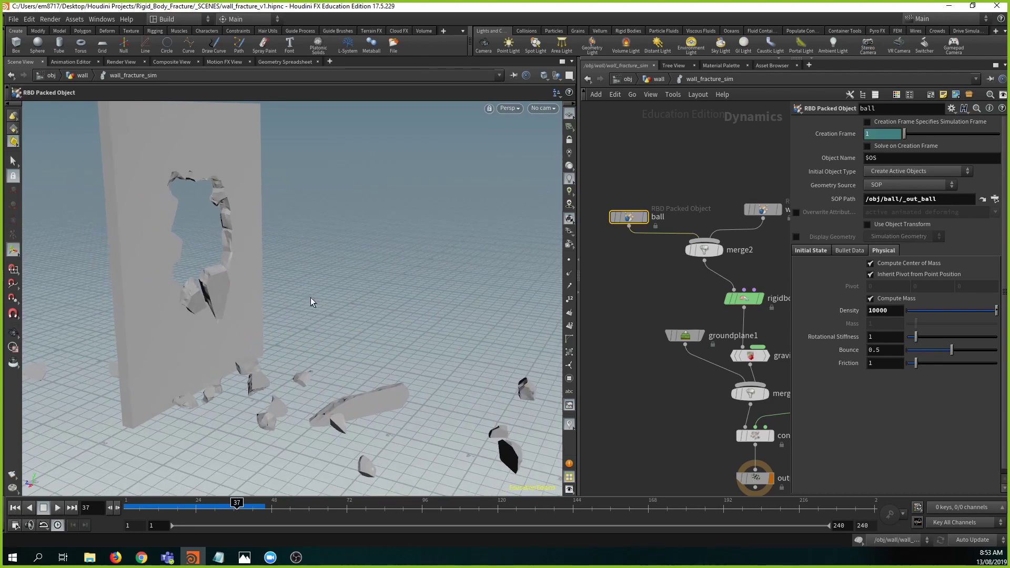
- Save the wall fracture scene and review the nodes of the simulation network down to its output
key(ctrl+s)
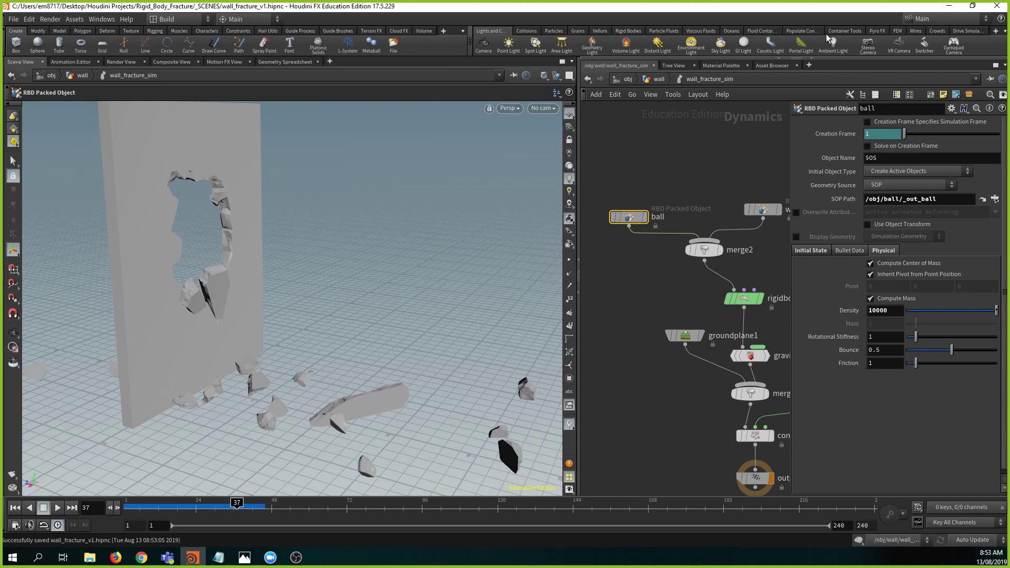
click(703, 259)
click(619, 212)
middle_drag(660, 310, 591, 251)
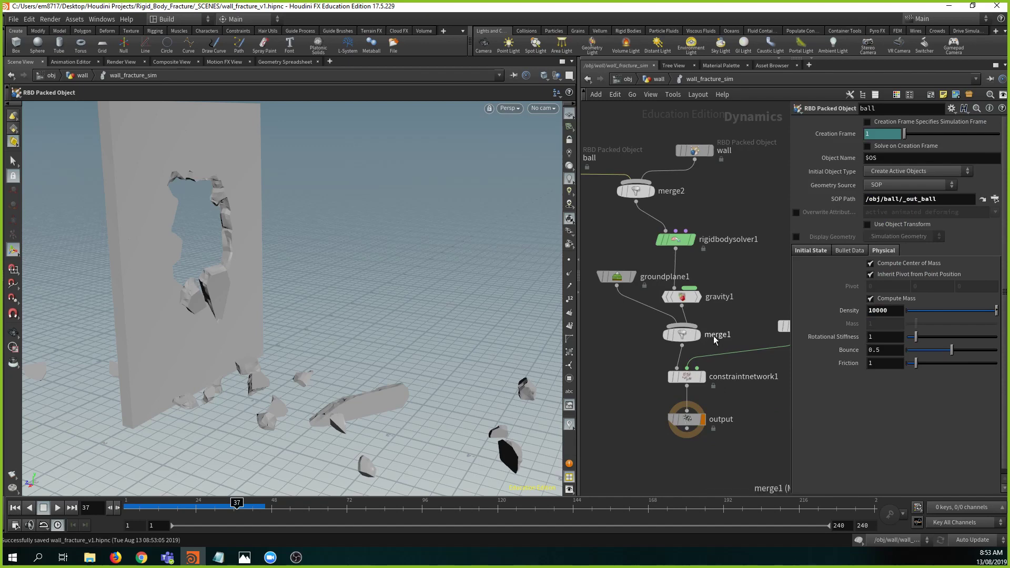
mouse_move(689, 305)
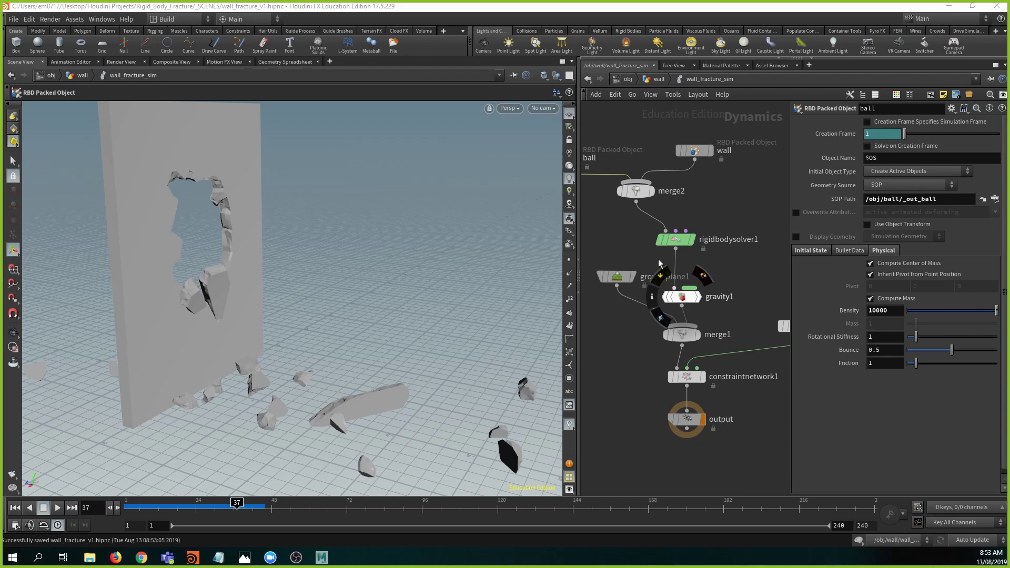
mouse_move(611, 278)
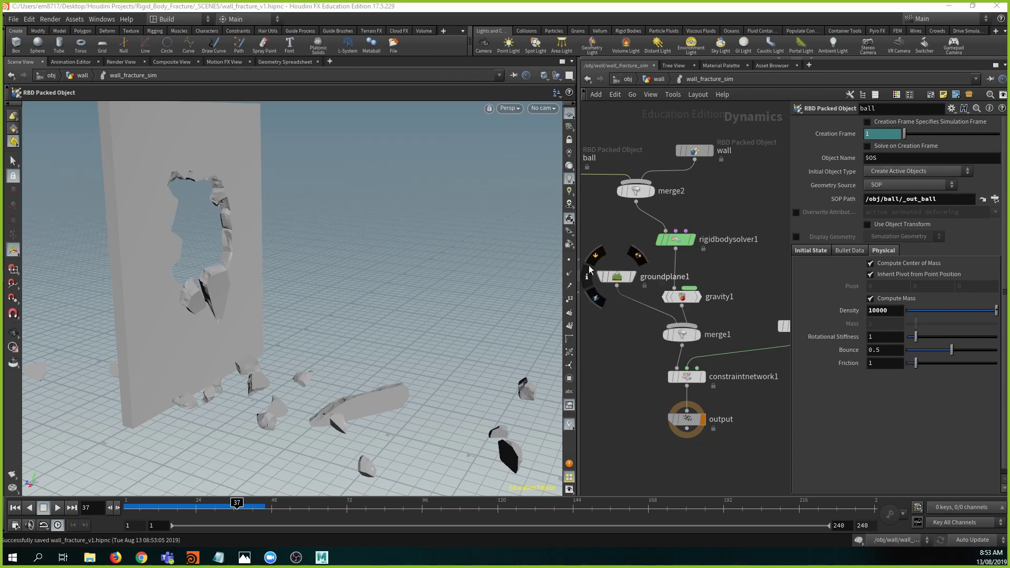
click(632, 109)
- Start a new empty scene and save it as alien_fracture in $JOB/_SCENES/
key(ctrl+n)
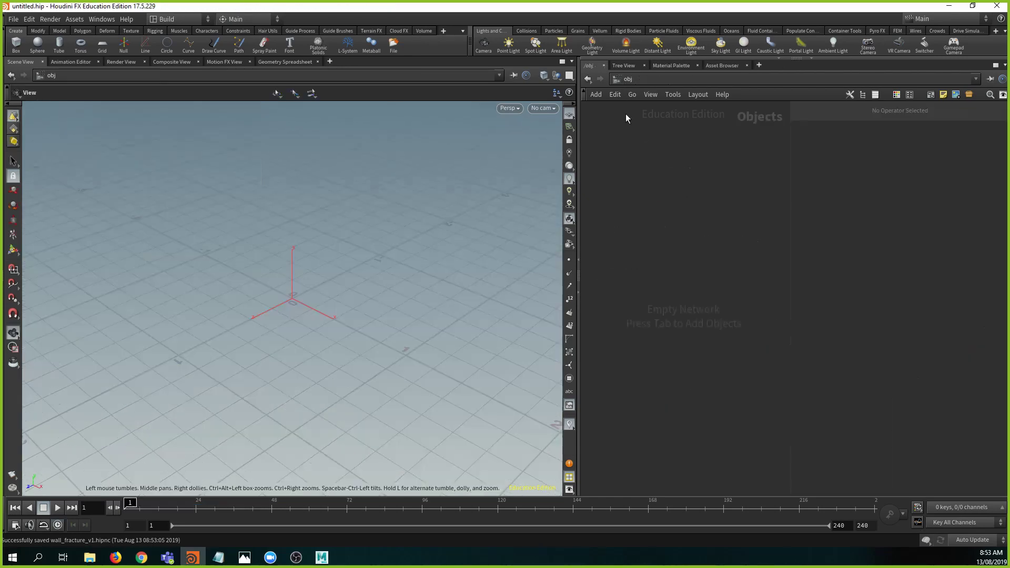
key(ctrl+shift+s)
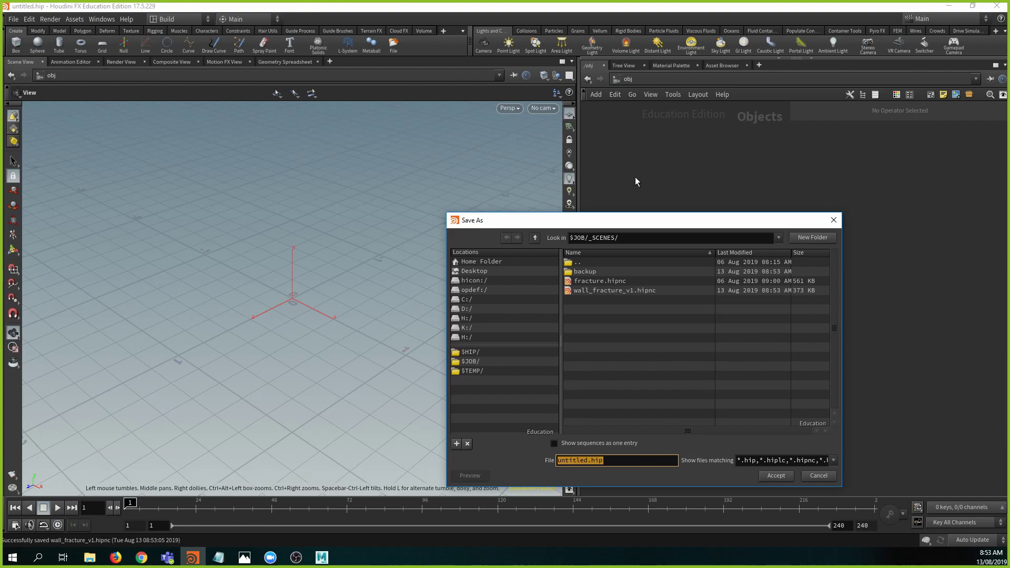
text(alien_fracture)
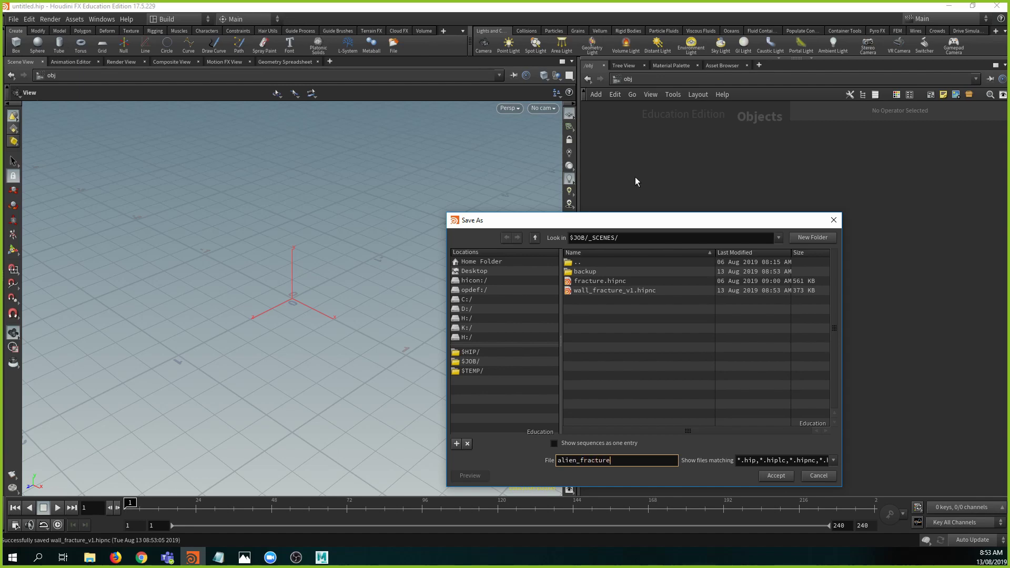
key(Return)
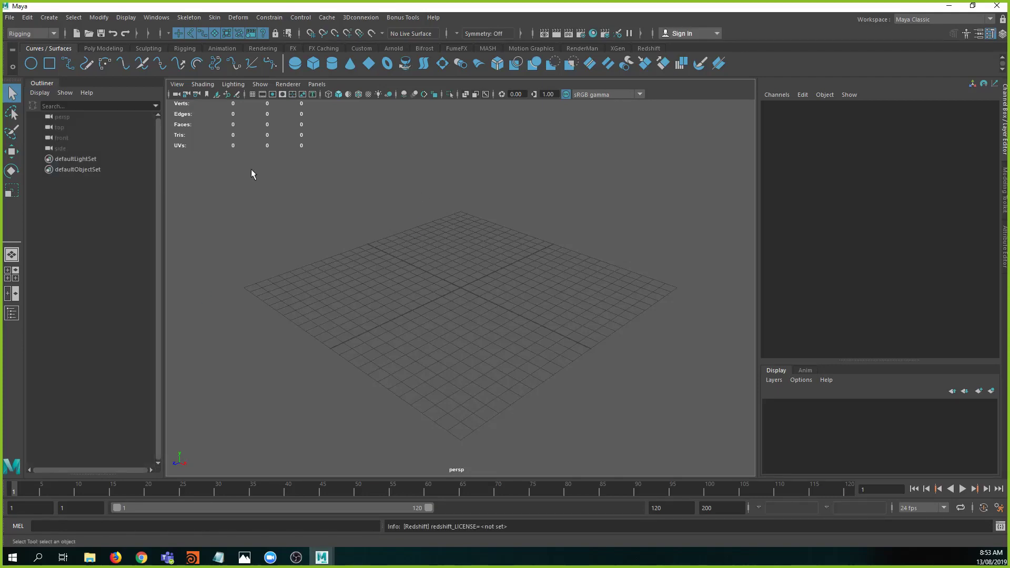
- Locate the rigs folder's path in File Explorer and open alien animated.ma from that folder in Maya
key(alt+Tab)
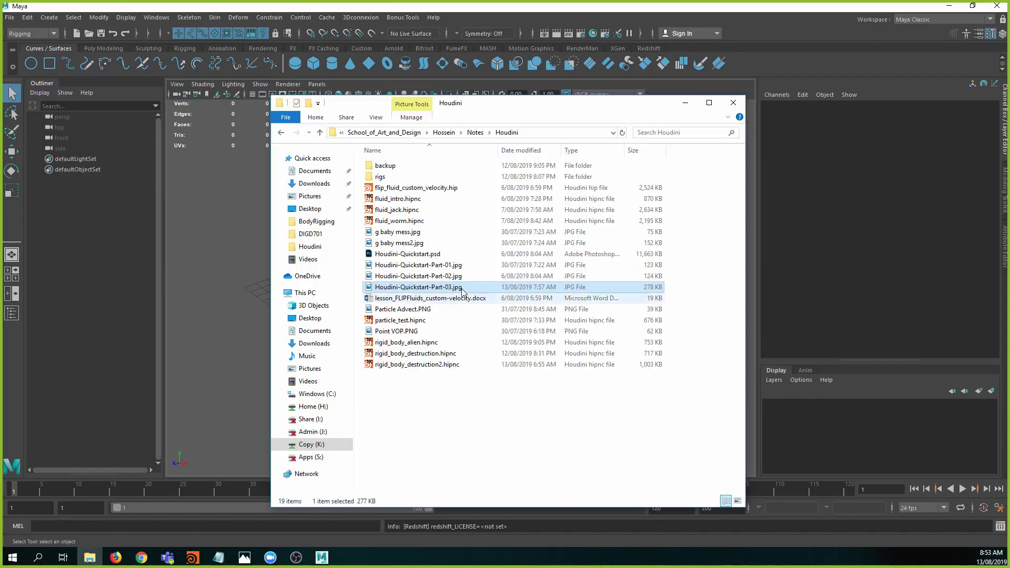
double_click(420, 178)
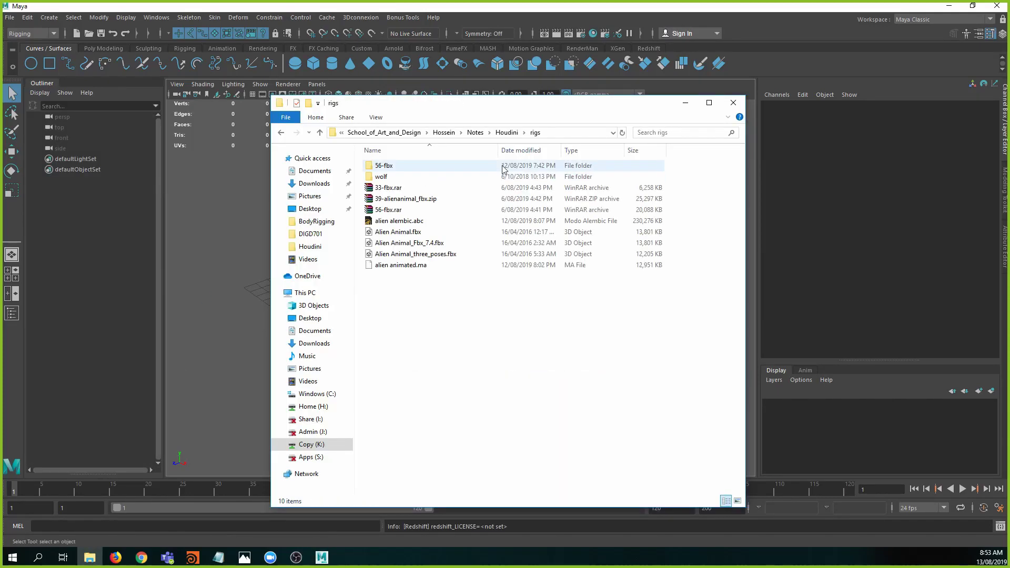
click(575, 133)
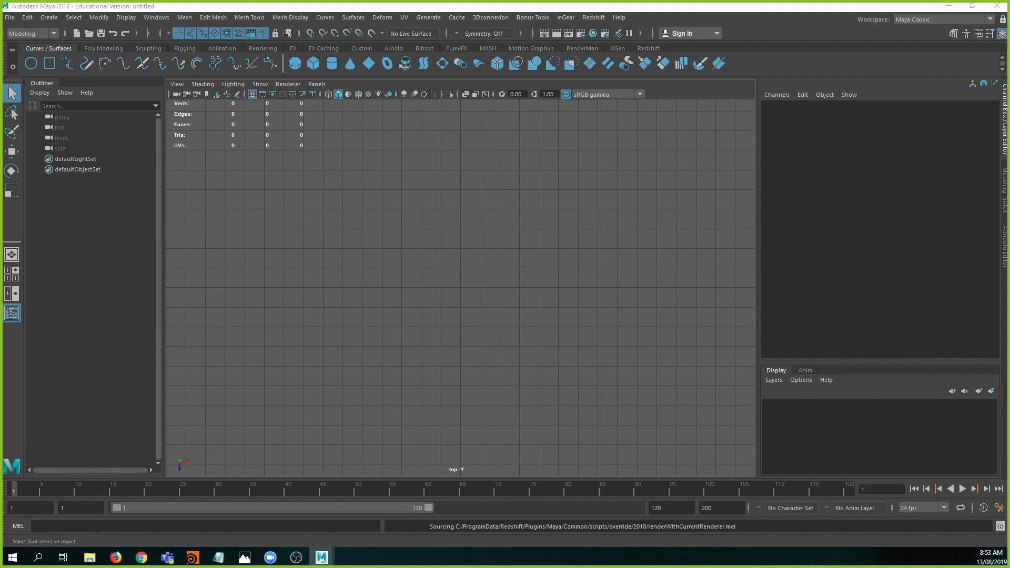
key(ctrl+o)
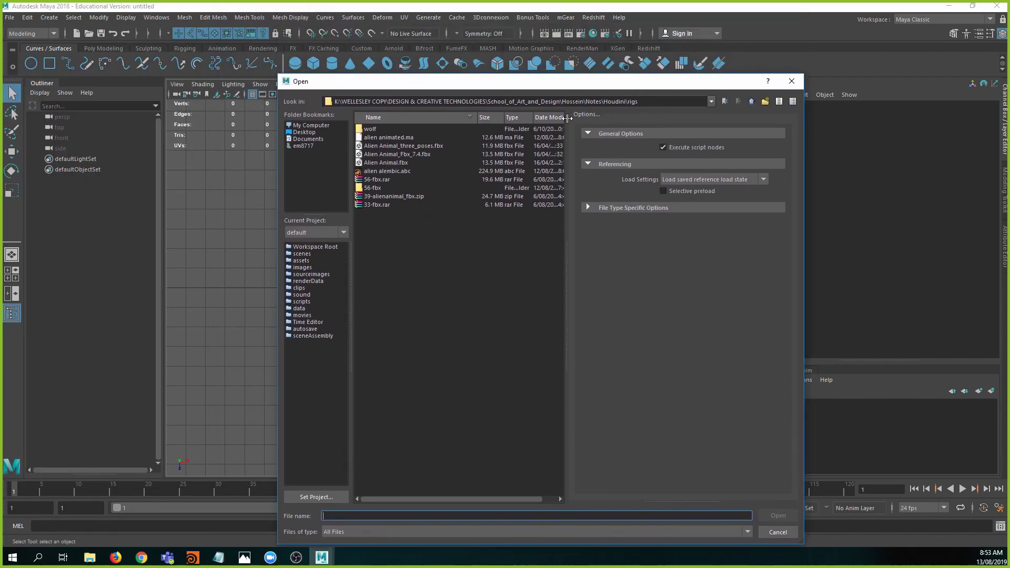
click(419, 136)
click(779, 515)
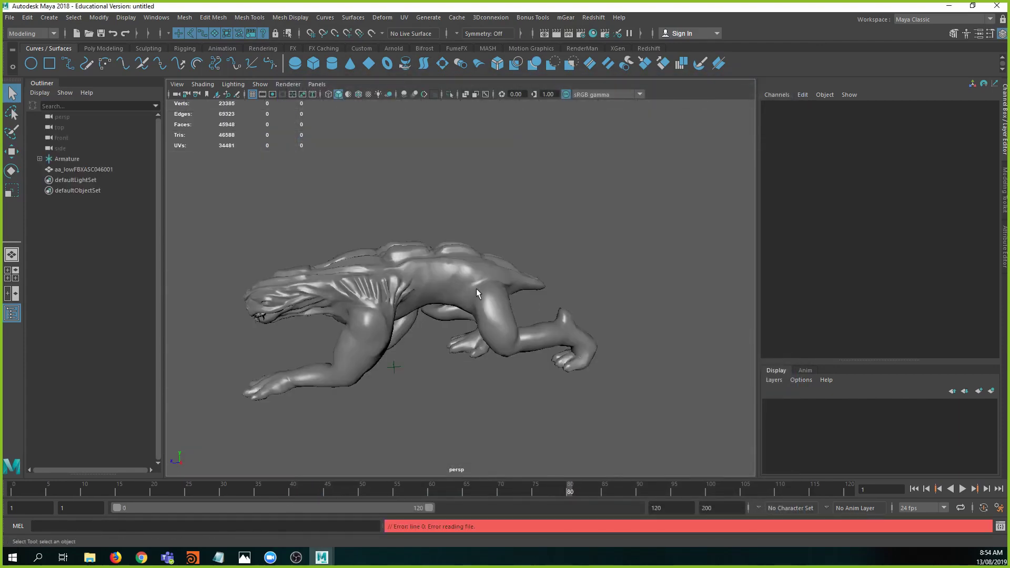
- Examine the alien creature from several angles and scrub through its crawling animation
alt+drag(464, 280, 455, 311)
alt+drag(487, 363, 473, 318)
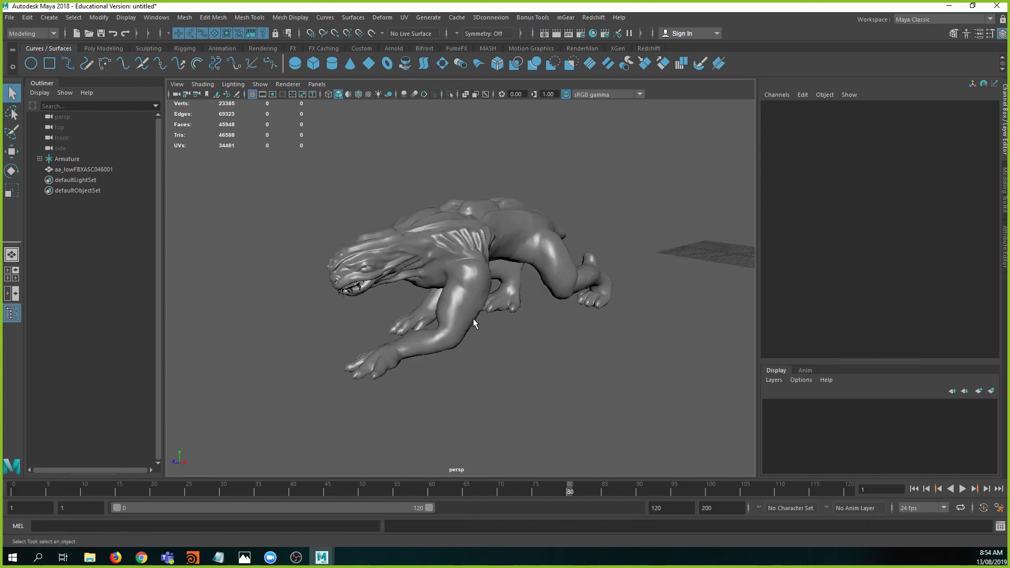
alt+middle_drag(472, 318, 471, 300)
click(41, 492)
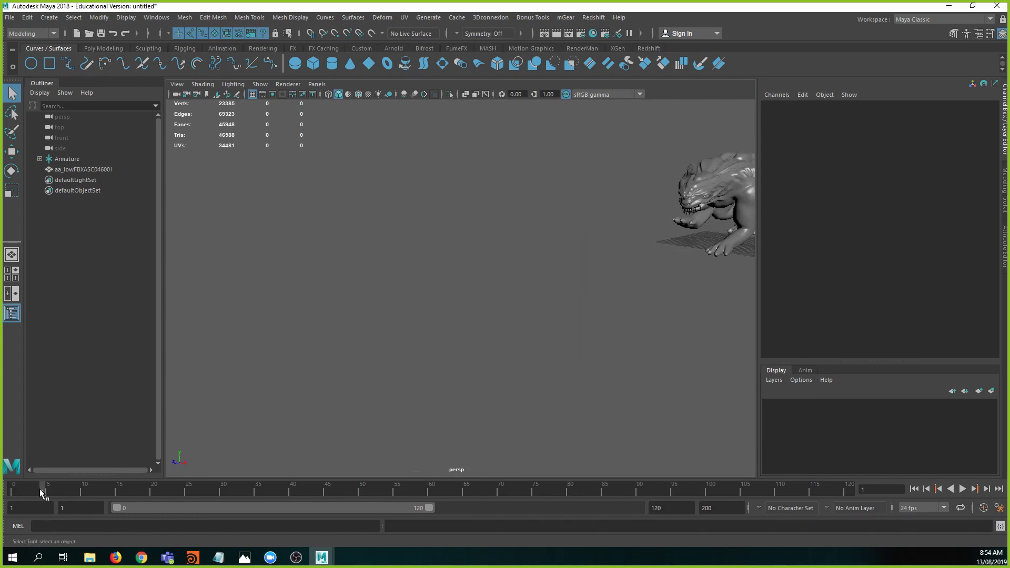
drag(109, 481, 403, 479)
alt+drag(558, 331, 459, 265)
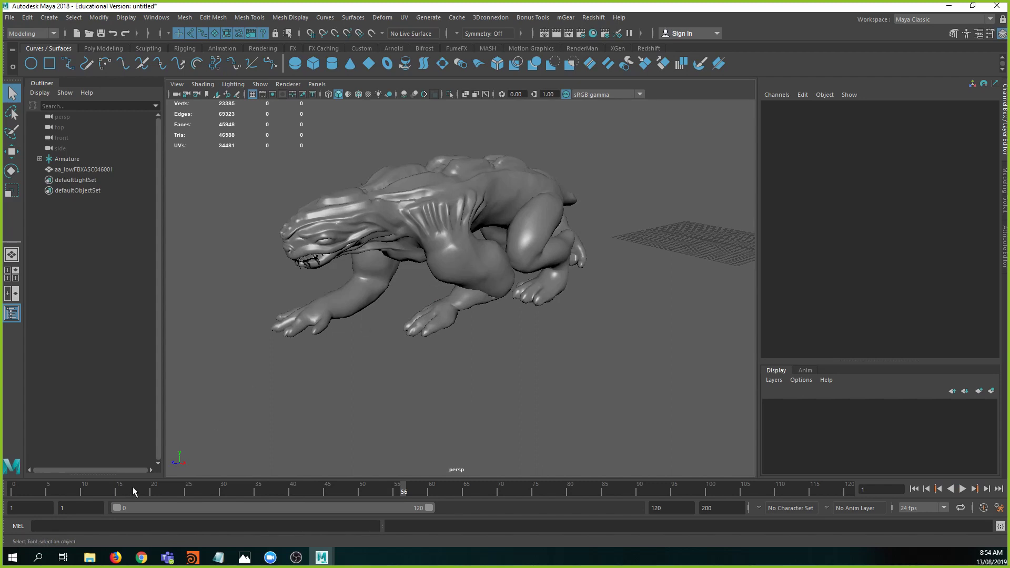
click(134, 487)
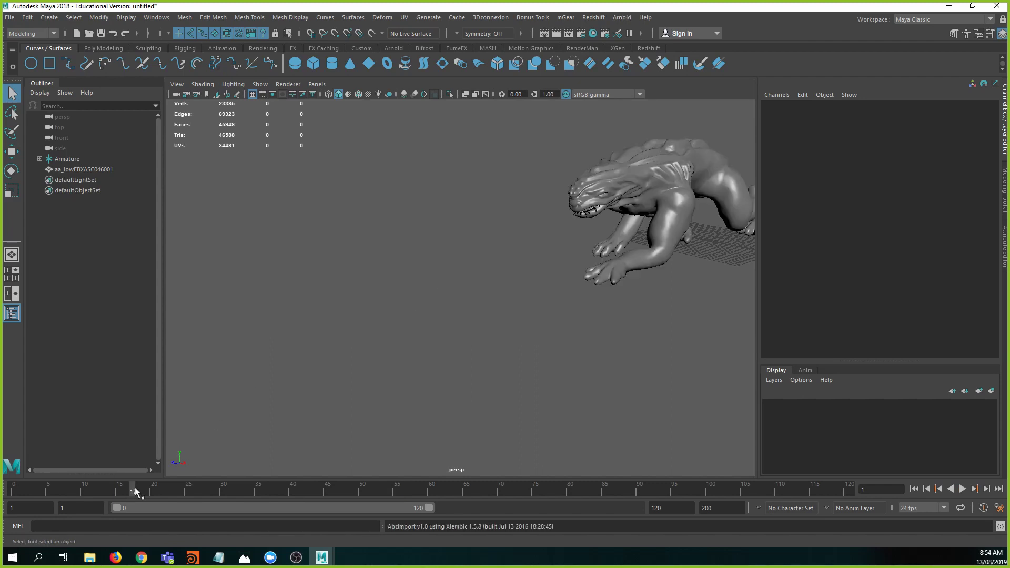
- Select the alien mesh aa_lowFBXASC046001 and start exporting the selection as an Alembic cache
click(640, 271)
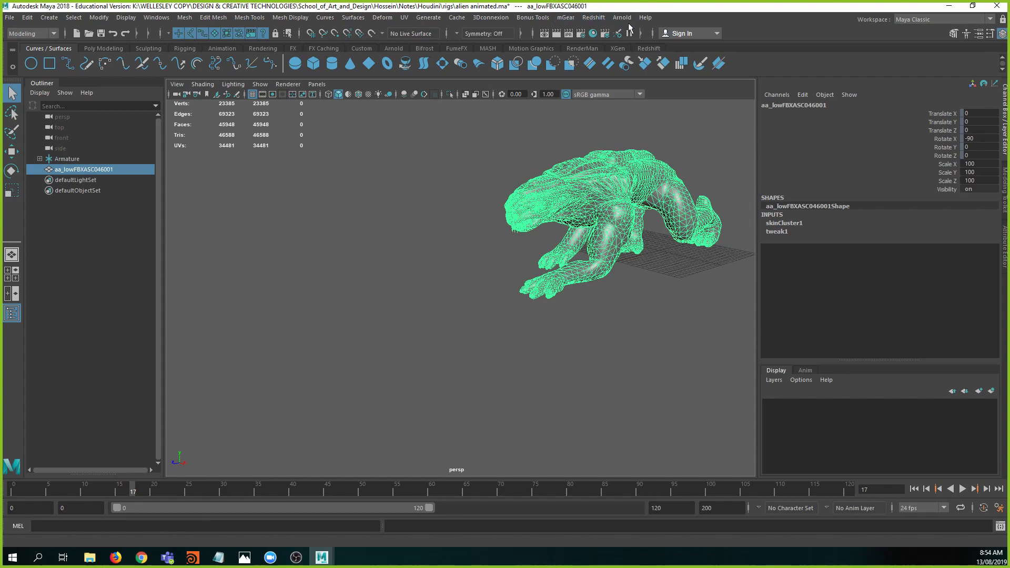
click(457, 18)
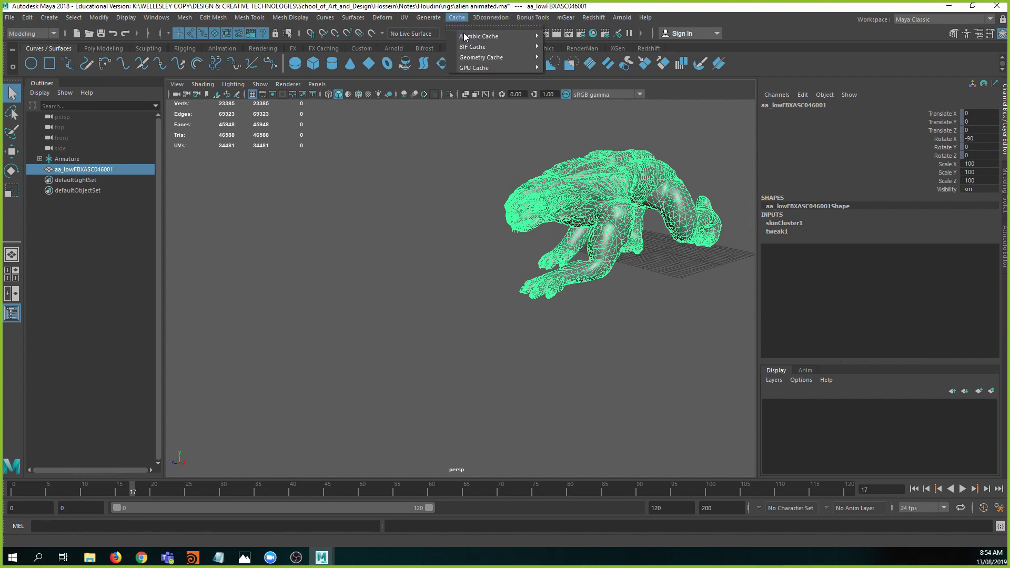
mouse_move(467, 41)
mouse_move(463, 39)
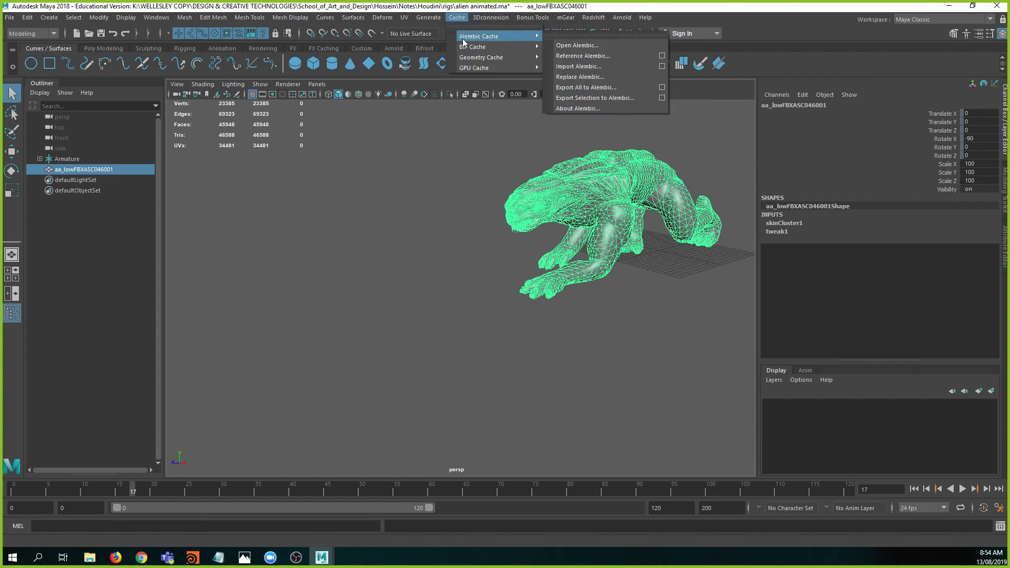
click(601, 100)
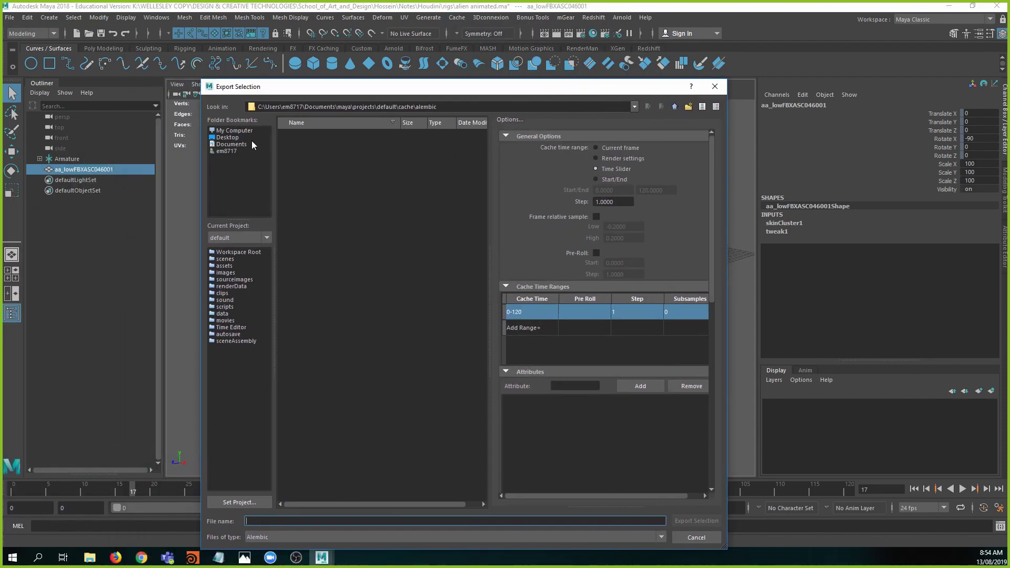
- Set the export destination to Desktop\Houdini Projects\Rigid_Body_Fracture\_IMPORTED and name the Alembic file alien_alembic
click(227, 137)
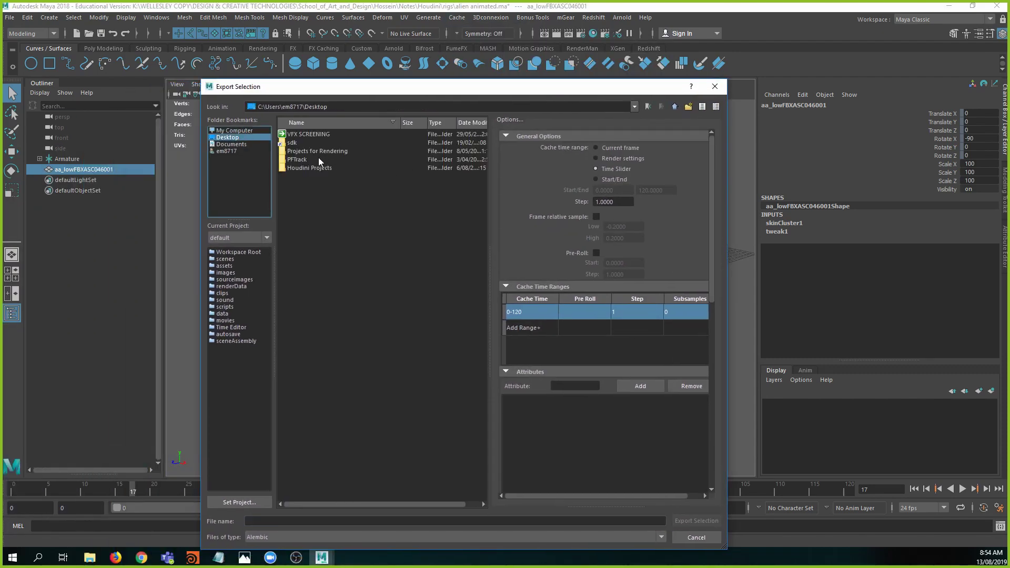
double_click(313, 168)
double_click(314, 134)
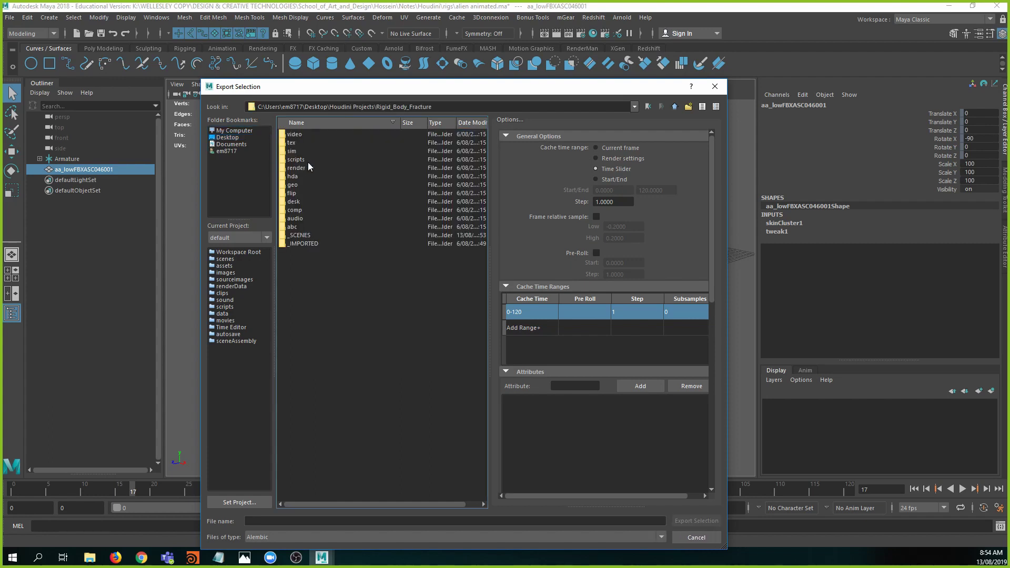
double_click(303, 245)
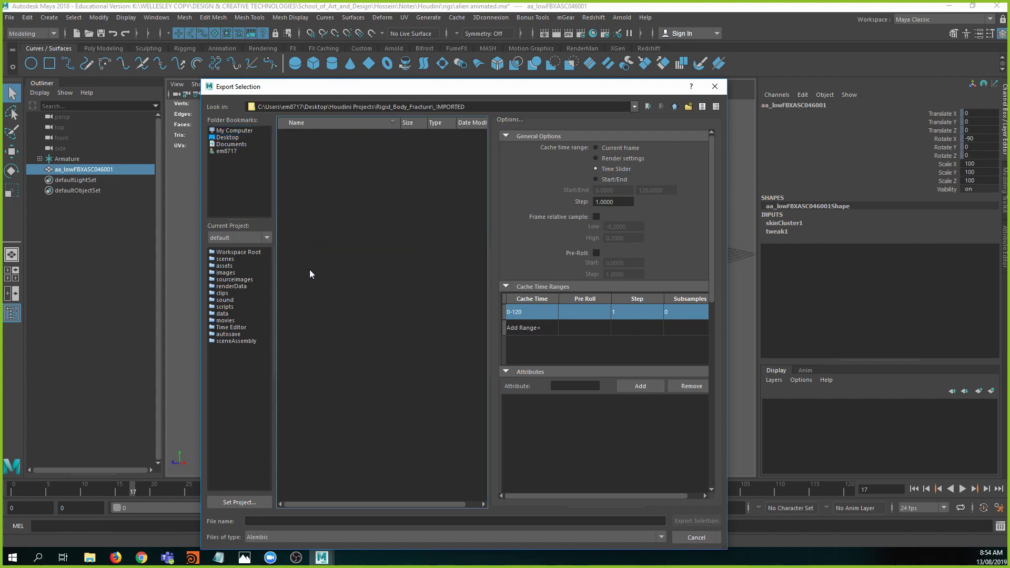
click(274, 520)
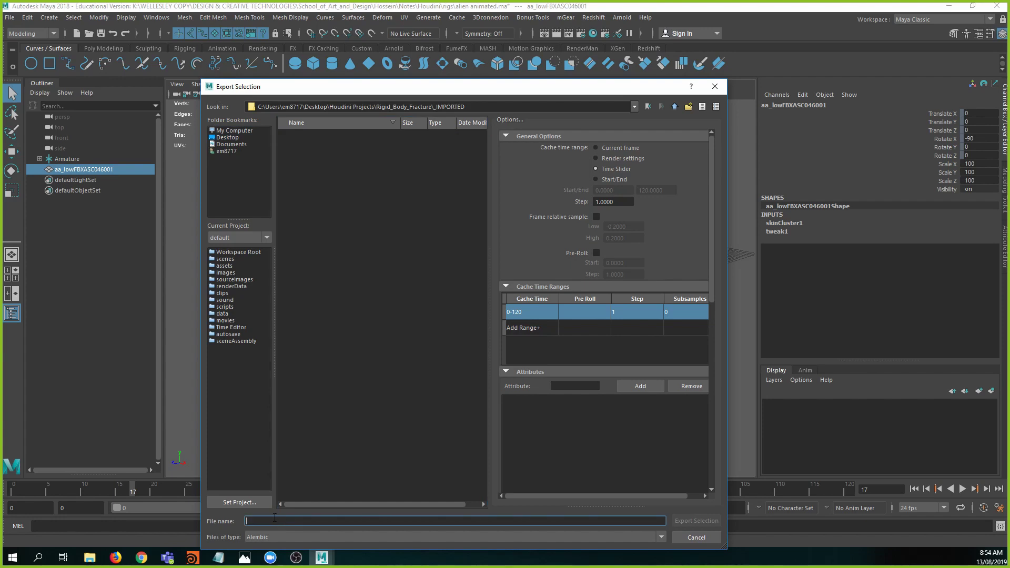
text(alien_alembic)
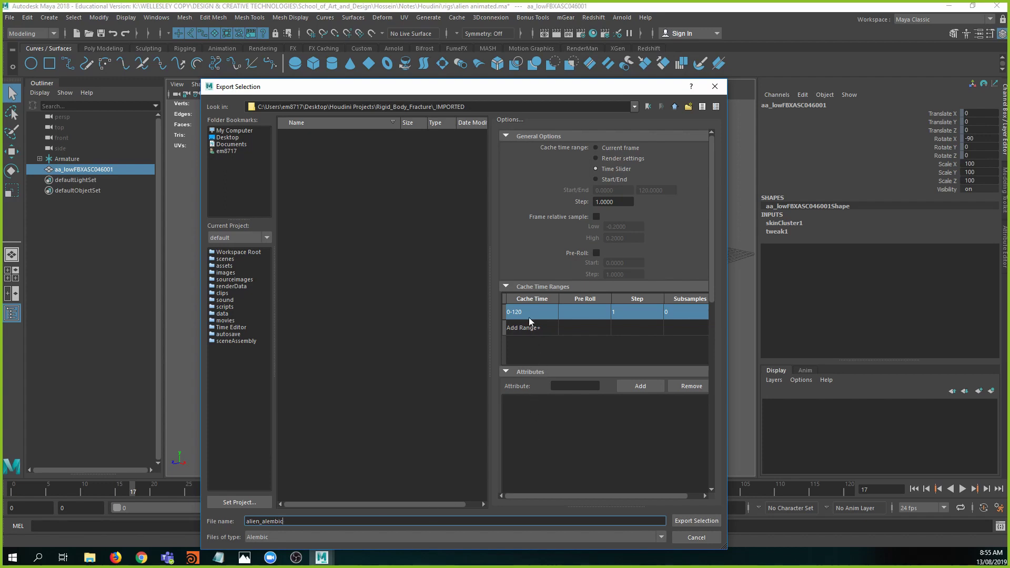
- Use a start/end cache time range of 0 to 40 and export the selected alien mesh
click(612, 180)
drag(671, 192, 254, 238)
text(40)
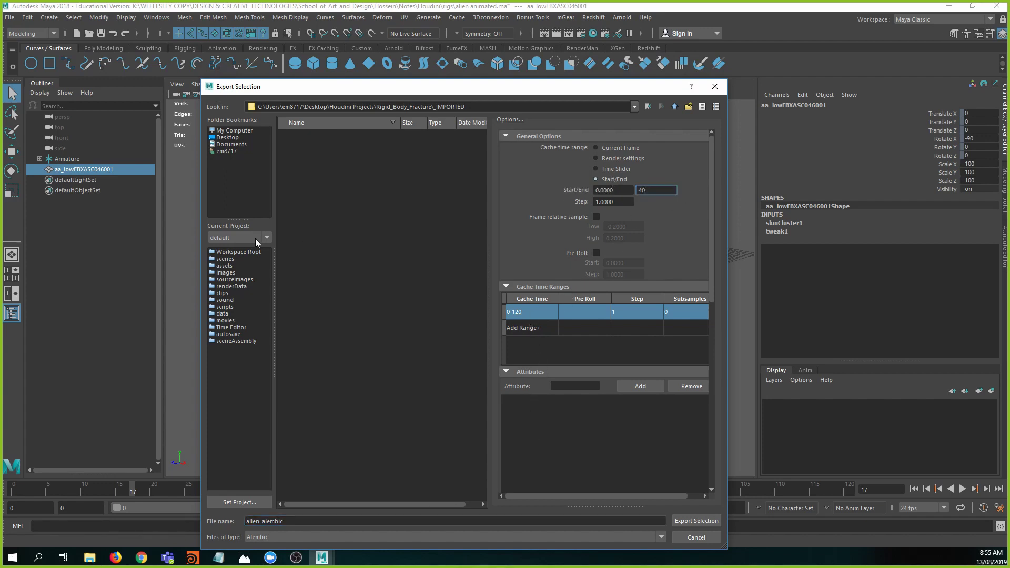
drag(542, 91, 488, 32)
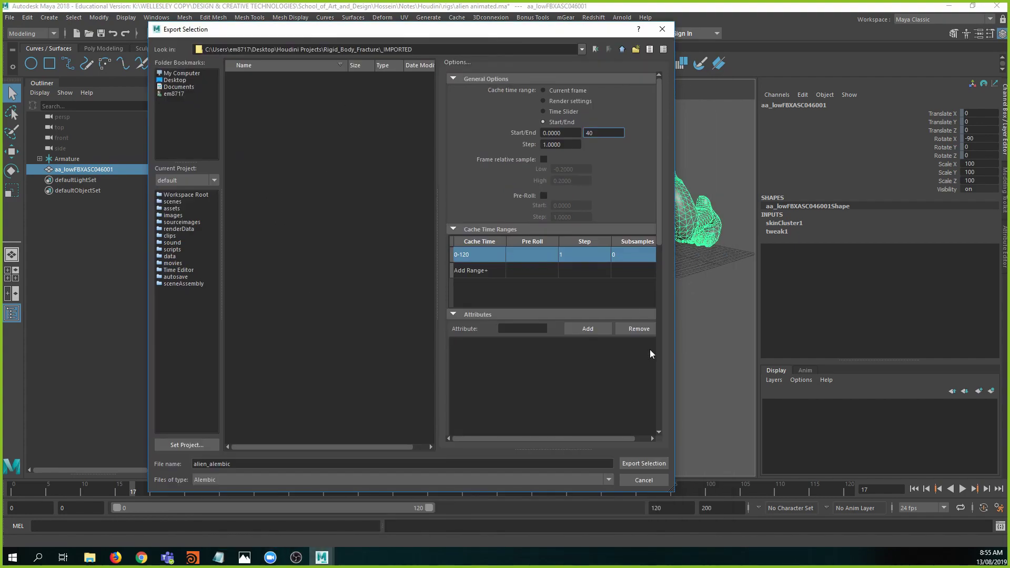
click(648, 463)
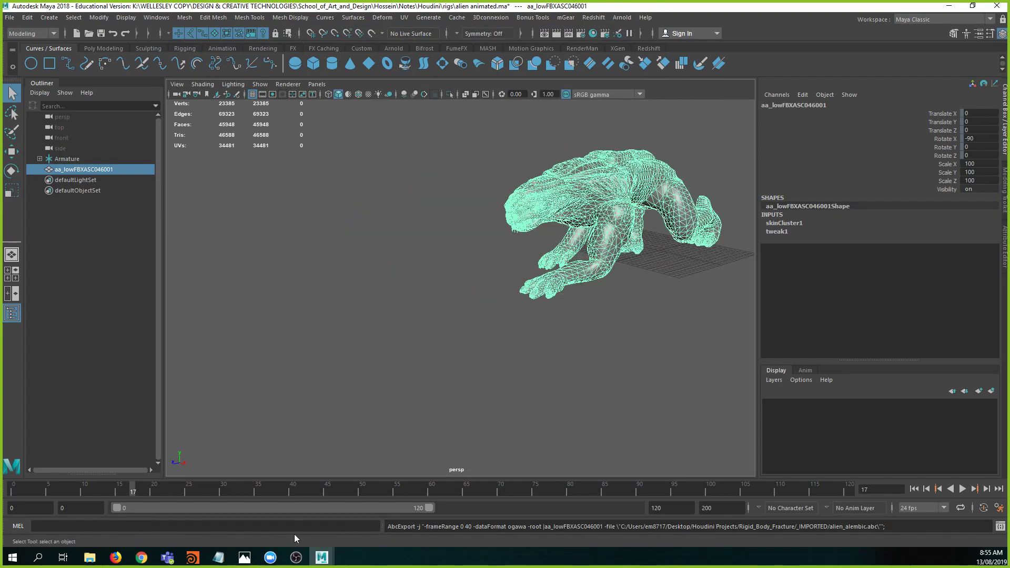
- Check for the exported alien_alembic.abc in the Rigid_Body_Fracture project's _IMPORTED folder in File Explorer
click(89, 557)
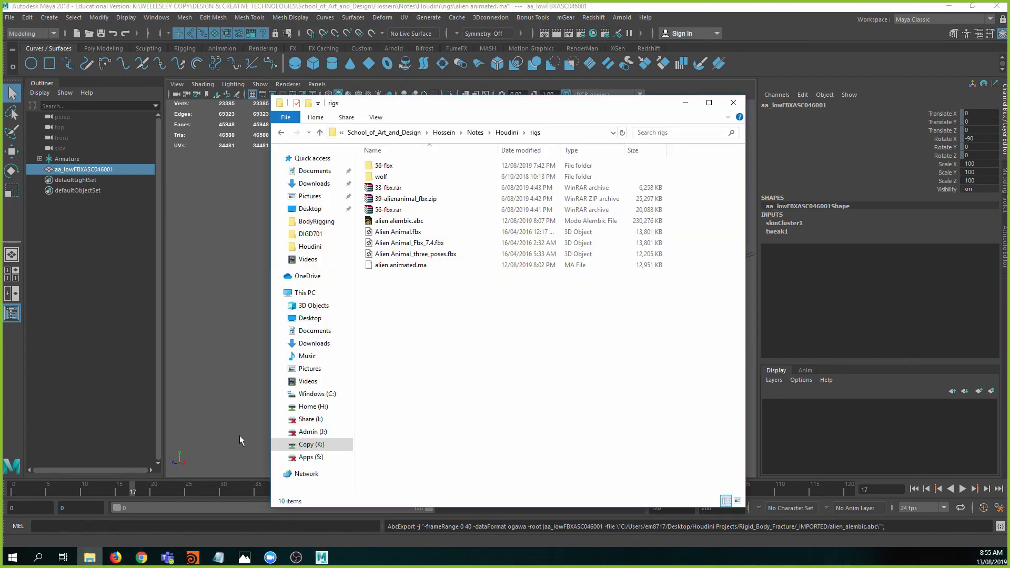
click(507, 133)
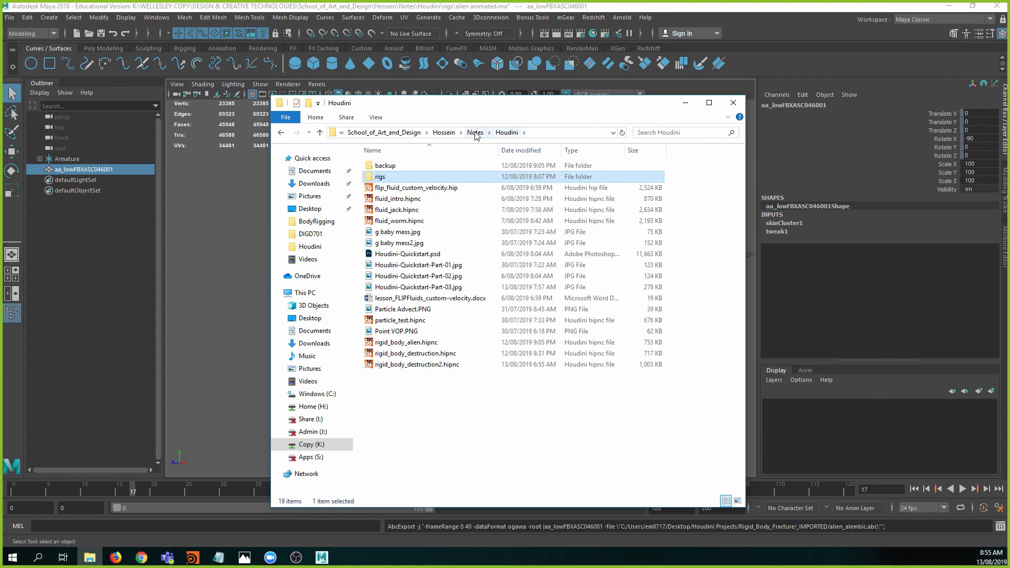
click(310, 209)
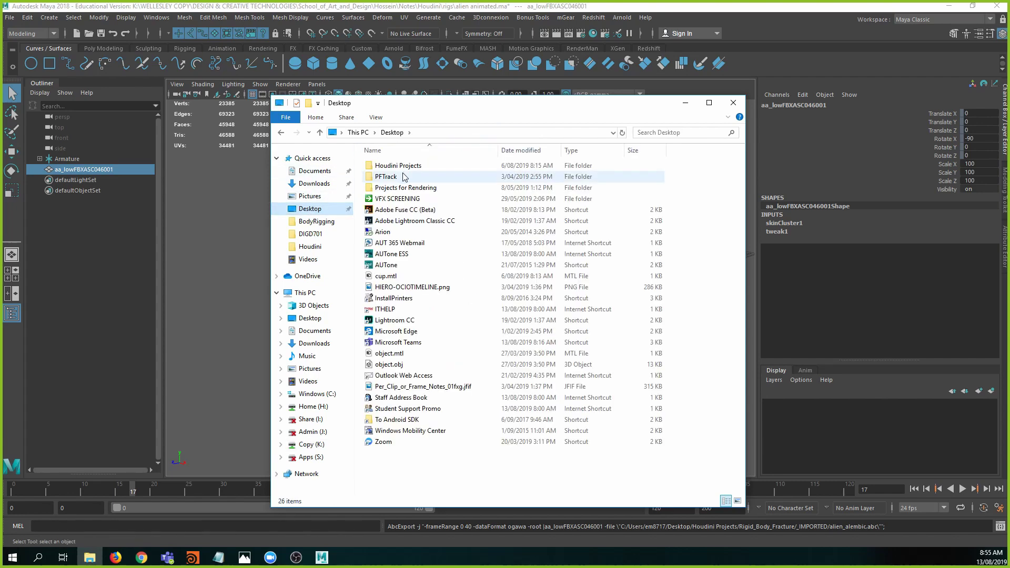
double_click(400, 167)
double_click(404, 166)
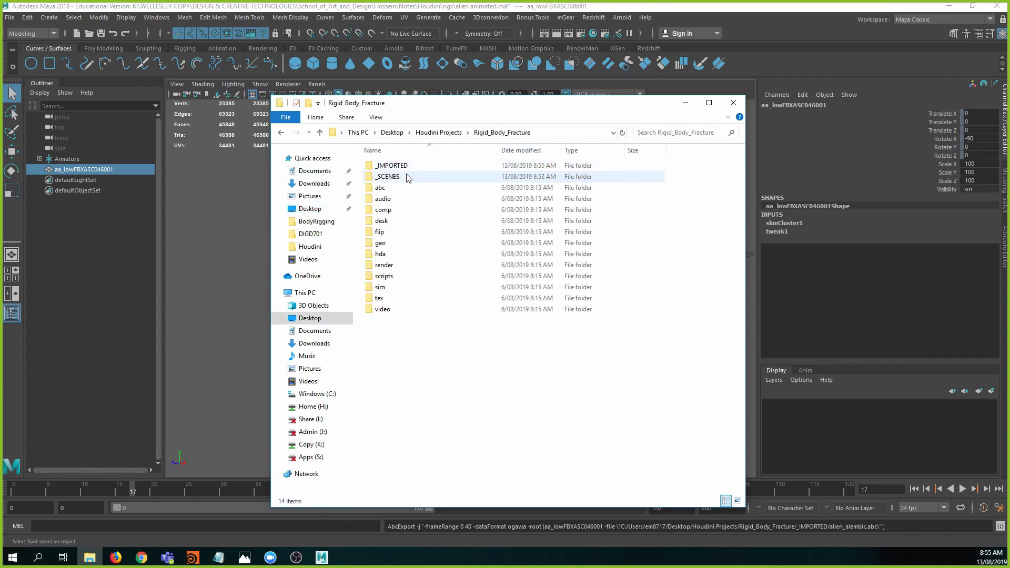
double_click(392, 167)
click(392, 179)
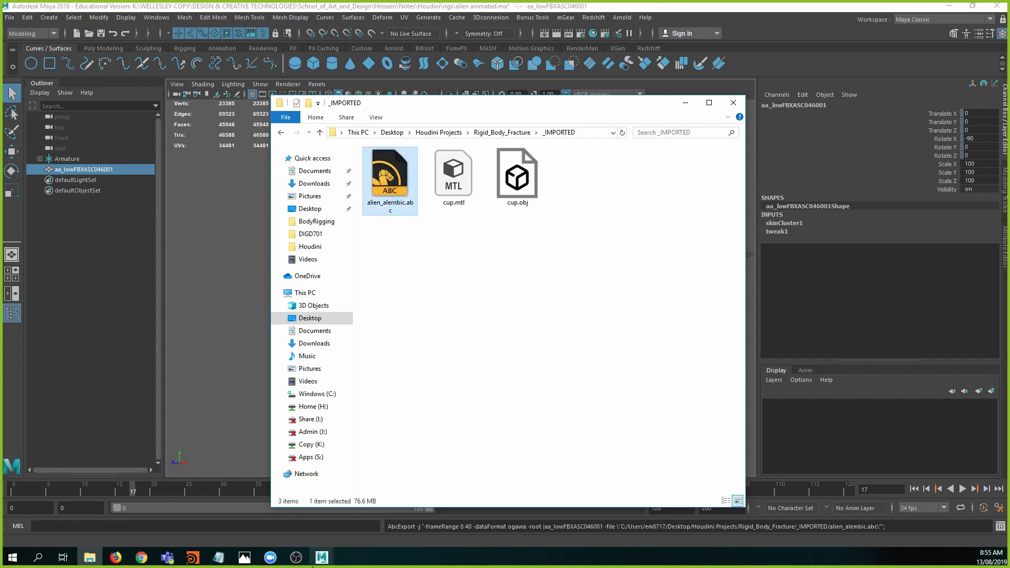
- Switch to Houdini and create a Geometry object named alien in the empty scene
click(193, 557)
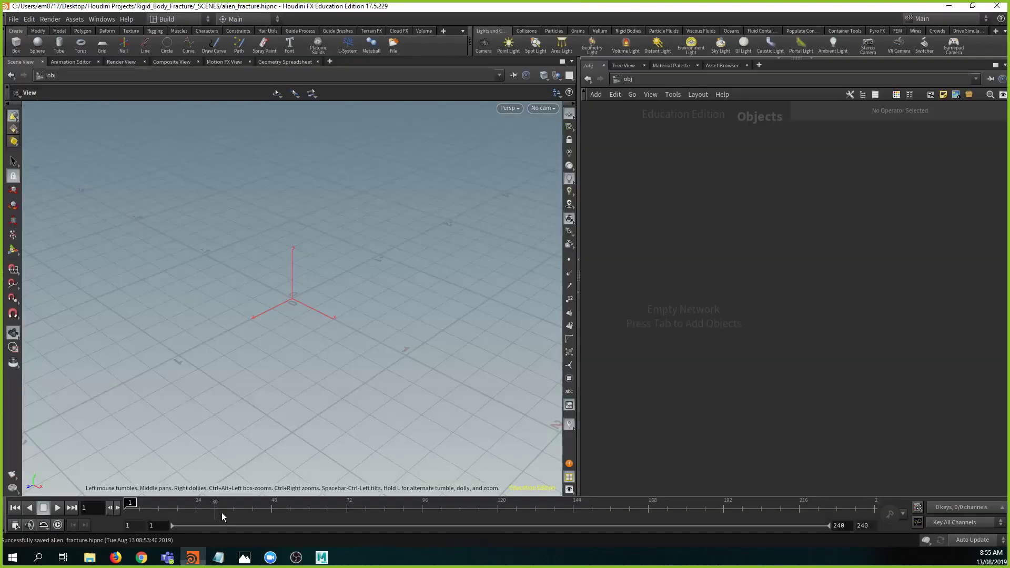
key(Tab)
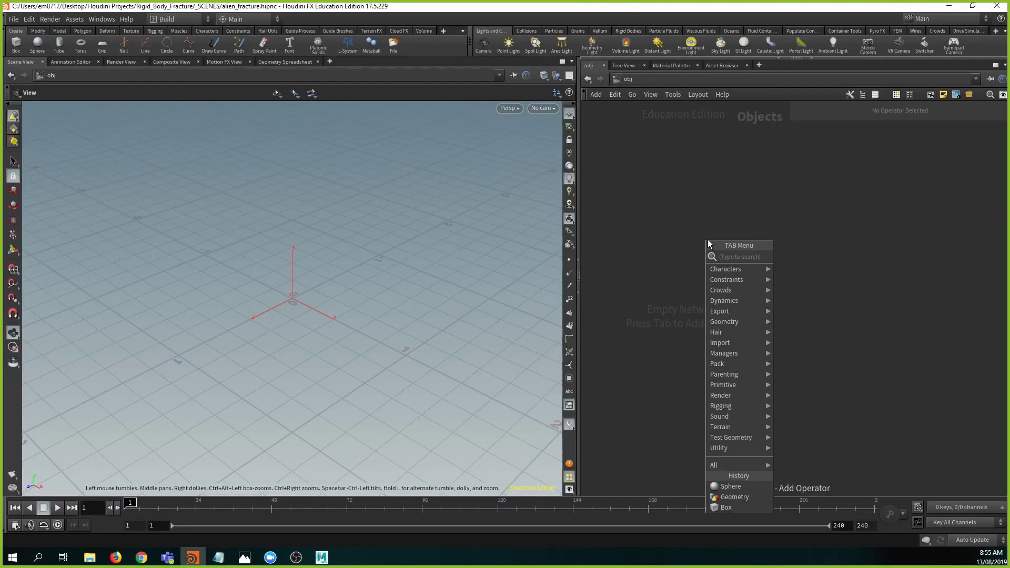
text(geo)
key(Return)
click(708, 244)
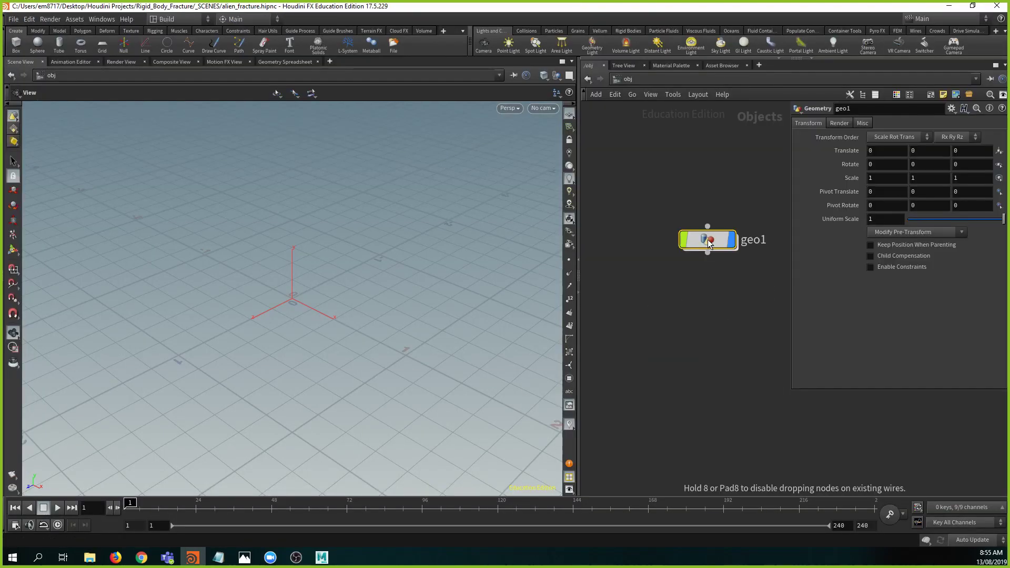
drag(710, 245, 704, 325)
double_click(704, 314)
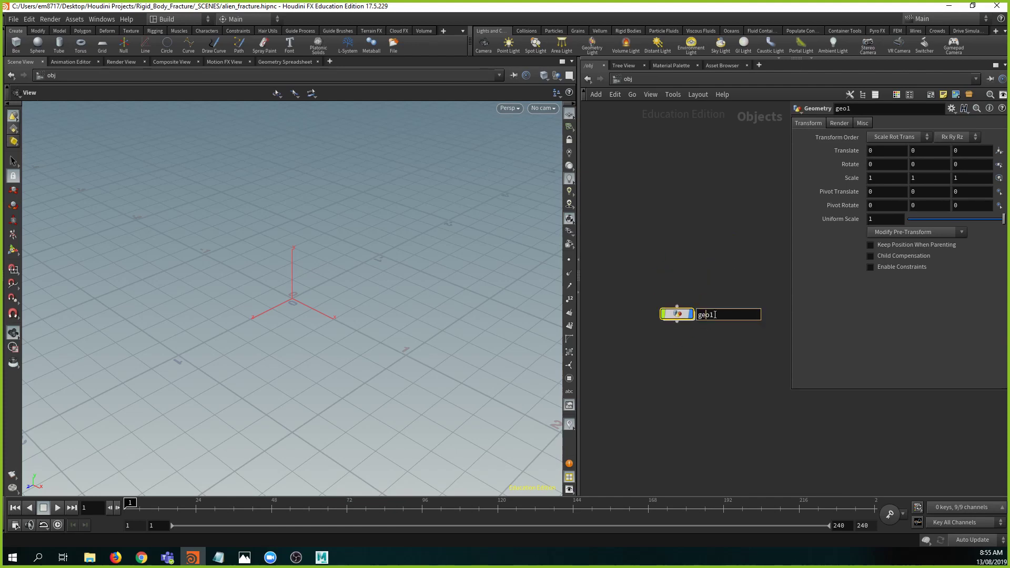
text(alien)
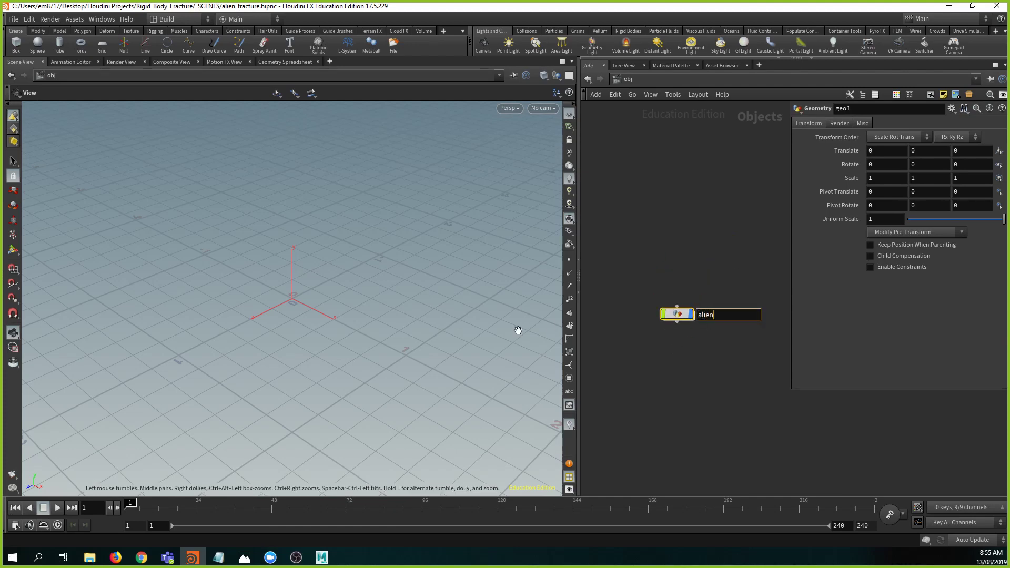
key(Return)
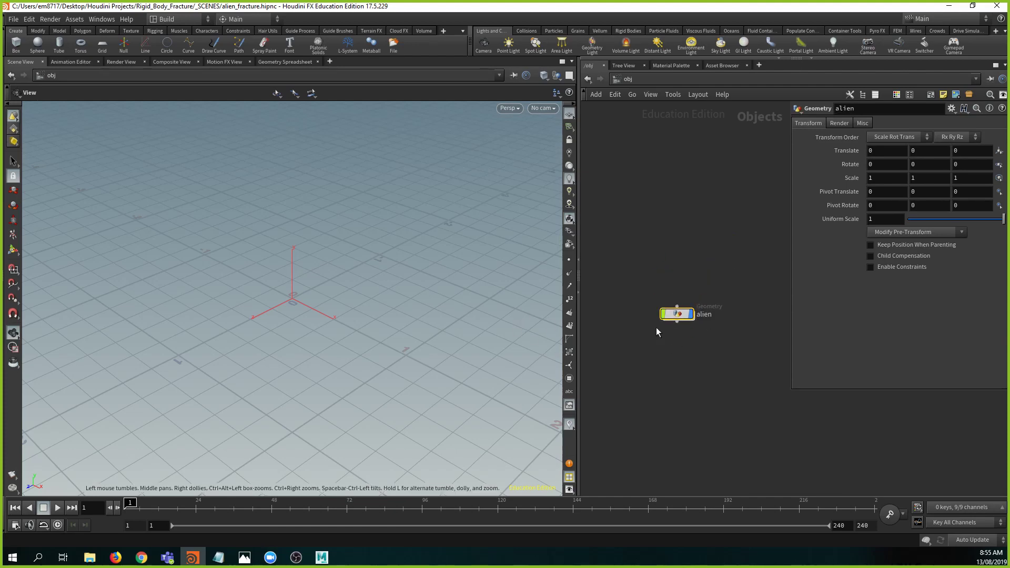
- Add an Alembic node inside the alien object and load alien_alembic.abc from the project's _IMPORTED folder
double_click(676, 314)
key(Tab)
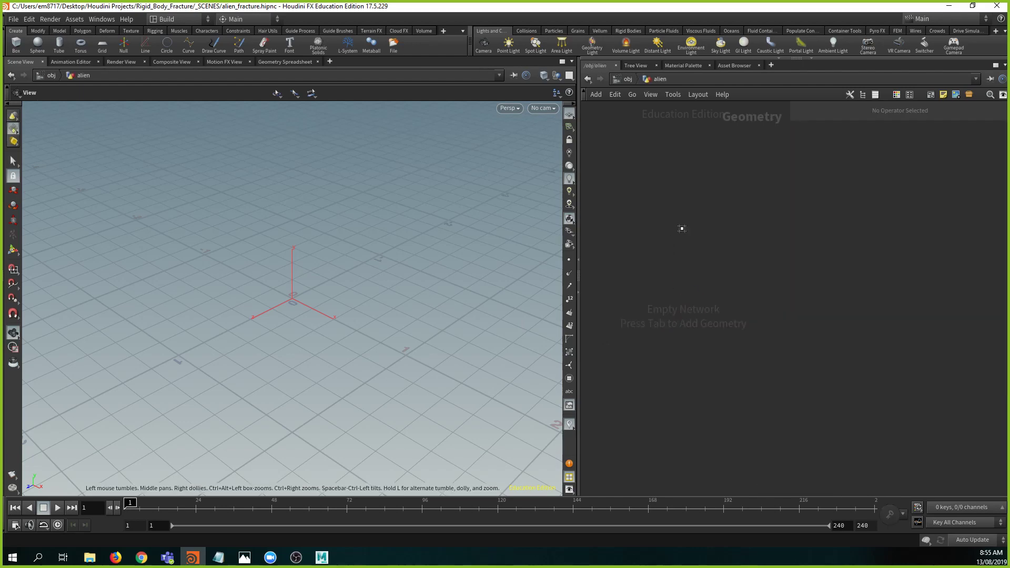
key(Tab)
text(a)
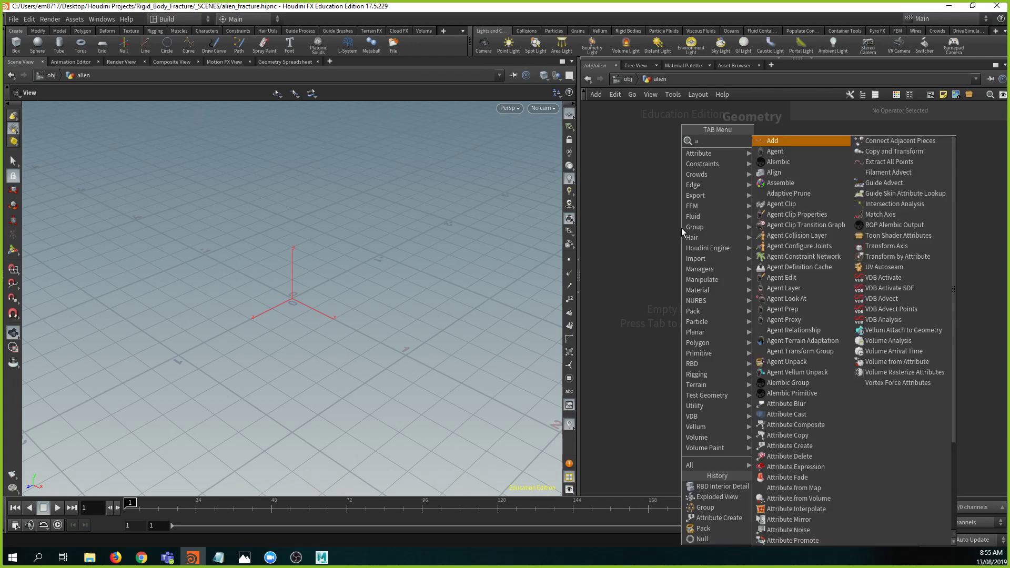
text(lembic)
key(Return)
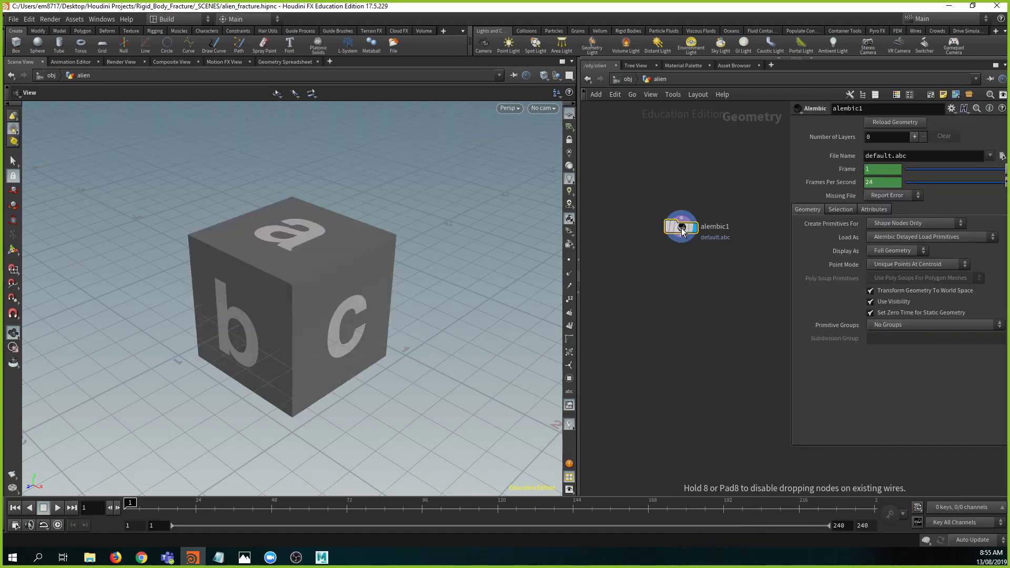
click(1002, 156)
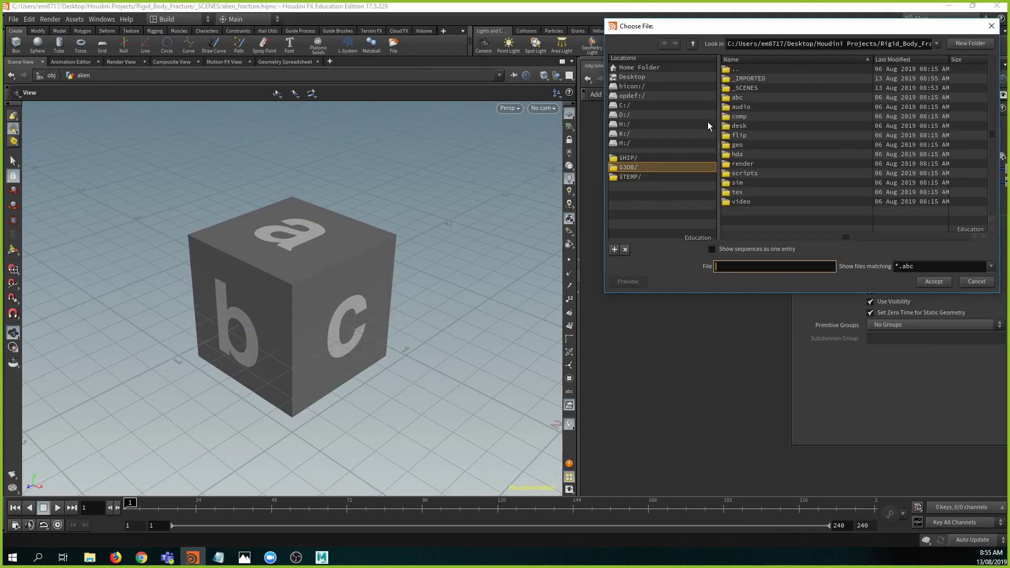
double_click(749, 78)
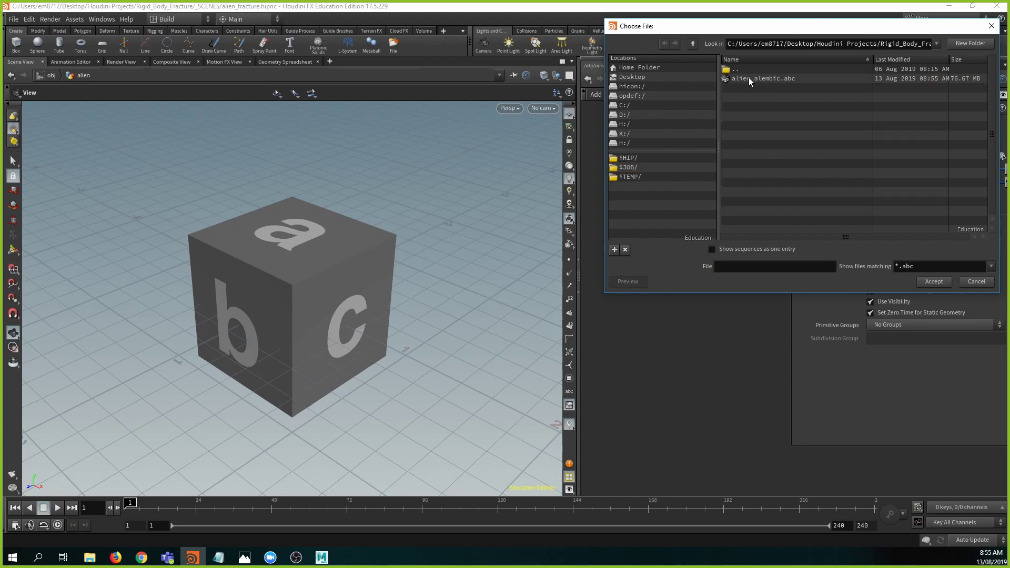
double_click(752, 79)
- Add a Transform node after the Alembic node, display it, and set its Uniform Scale to .02
middle_drag(385, 266, 401, 279)
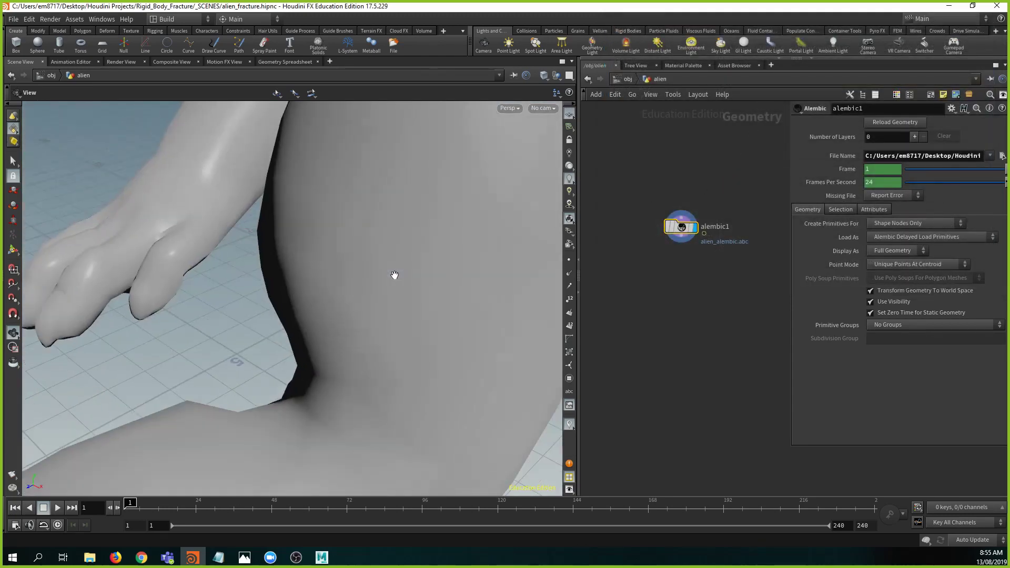
scroll(394, 279, up, 10)
middle_drag(365, 277, 527, 212)
key(Tab)
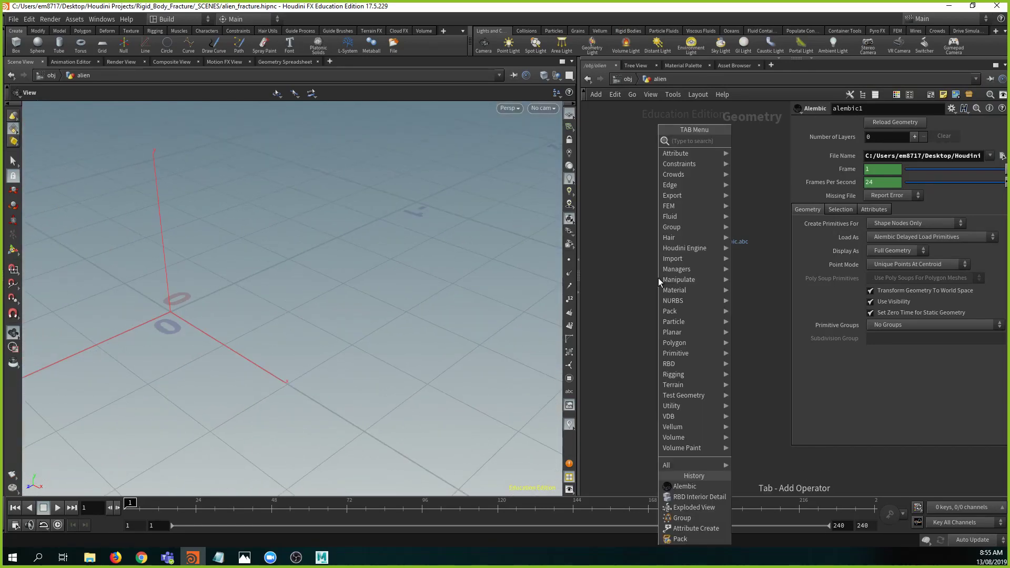
text(tran)
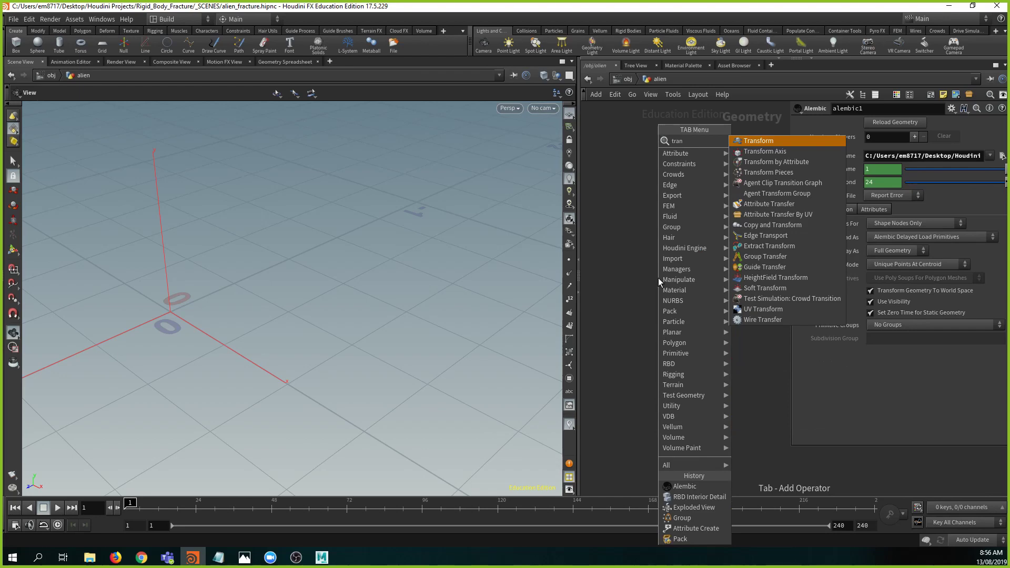
key(Return)
click(658, 278)
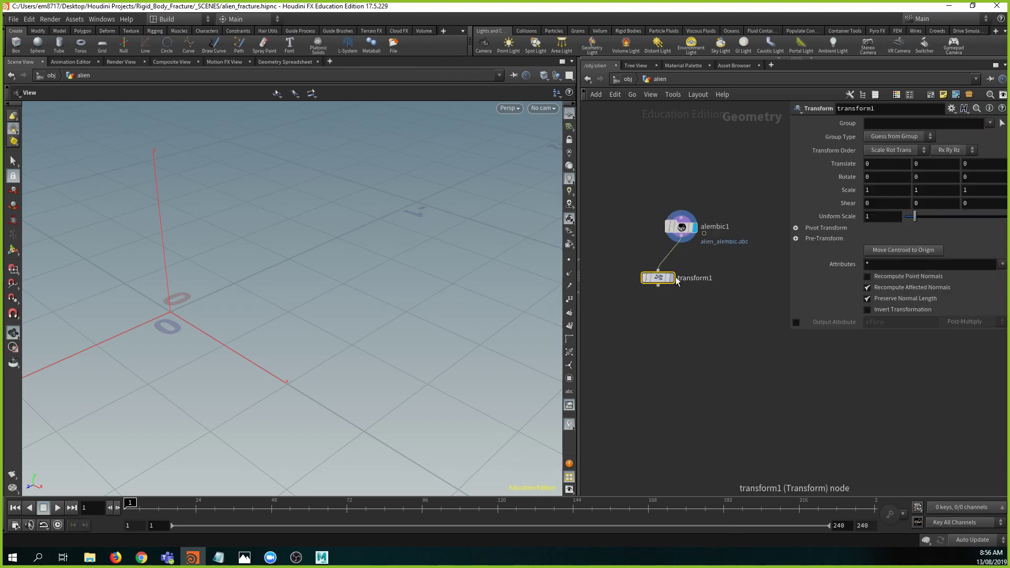
click(671, 278)
text(.05)
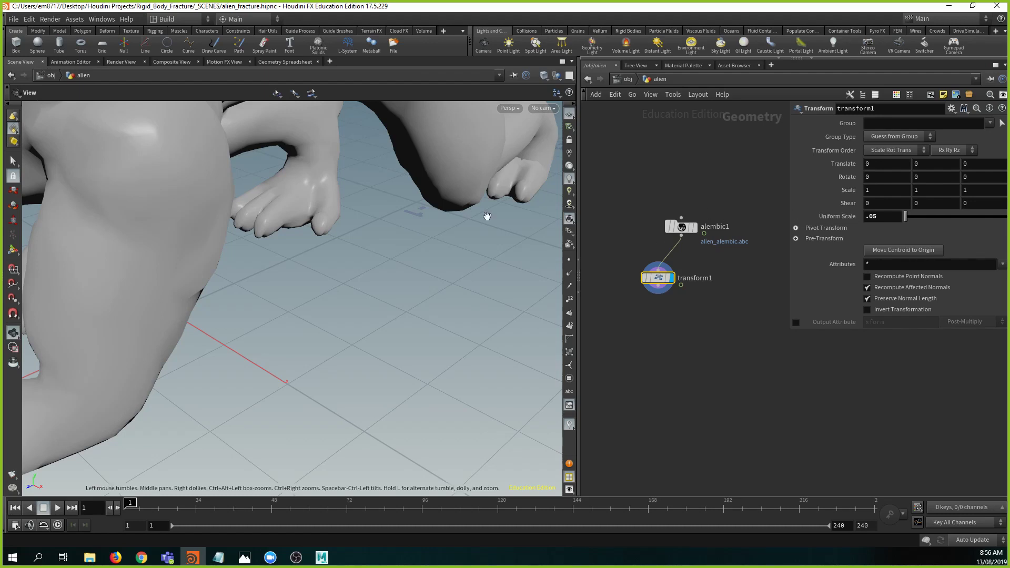
click(877, 217)
text(2)
key(Return)
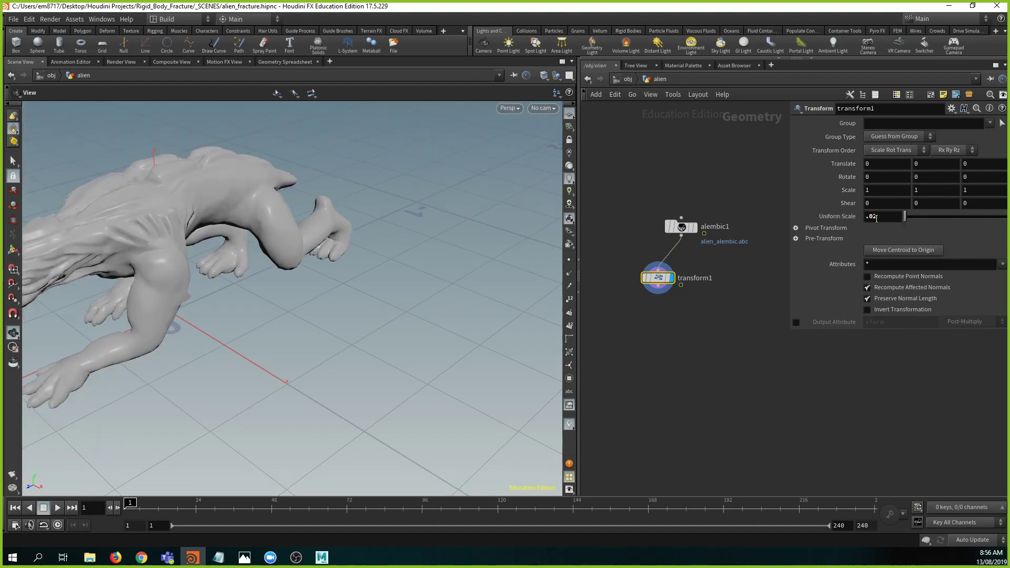
- Shift the alien along Z to about -0.46 with the transform handle, scrubbing the first frames to check its motion
middle_drag(263, 327, 489, 258)
right_drag(489, 258, 379, 276)
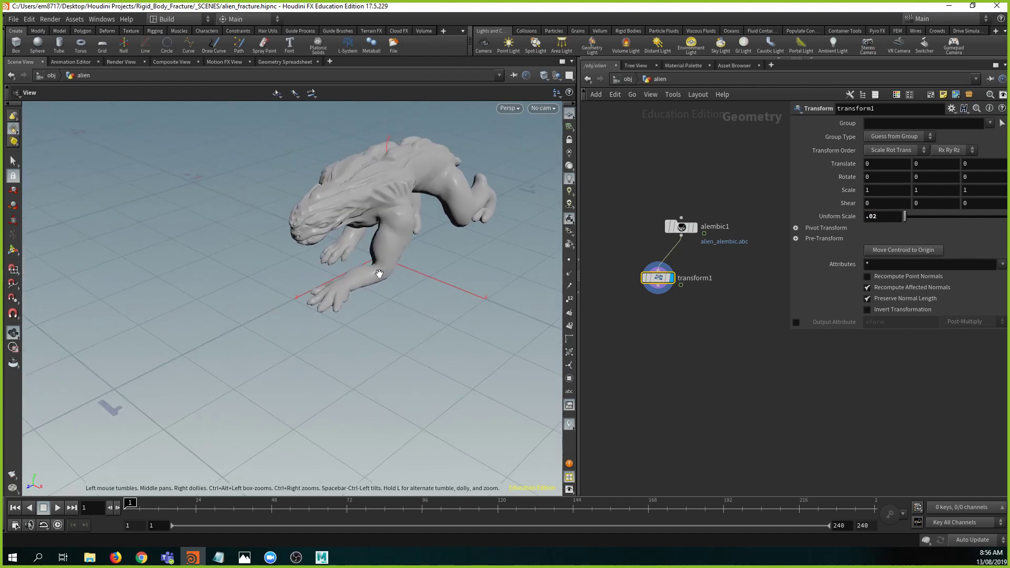
drag(379, 276, 355, 276)
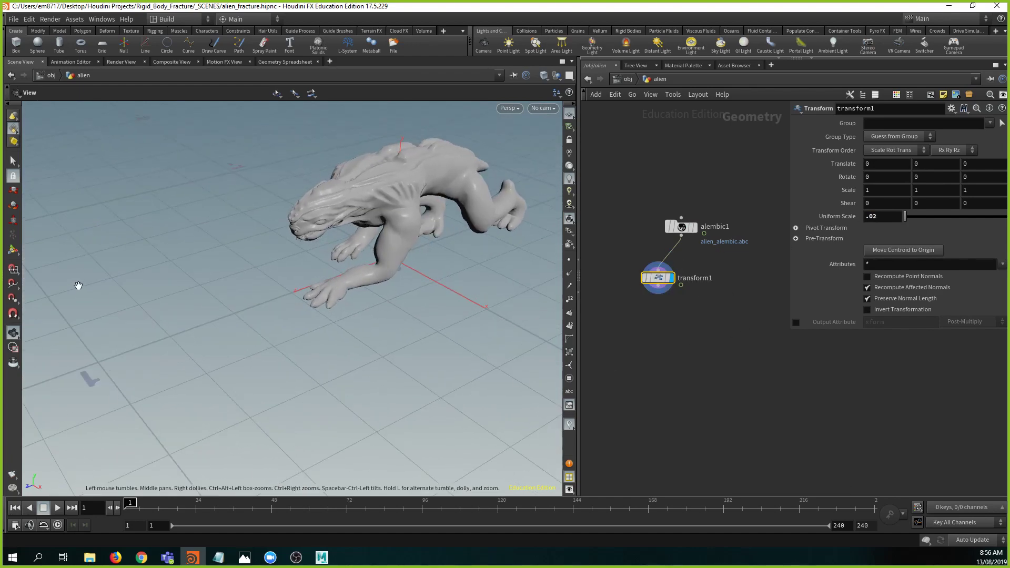
click(10, 252)
drag(367, 271, 490, 235)
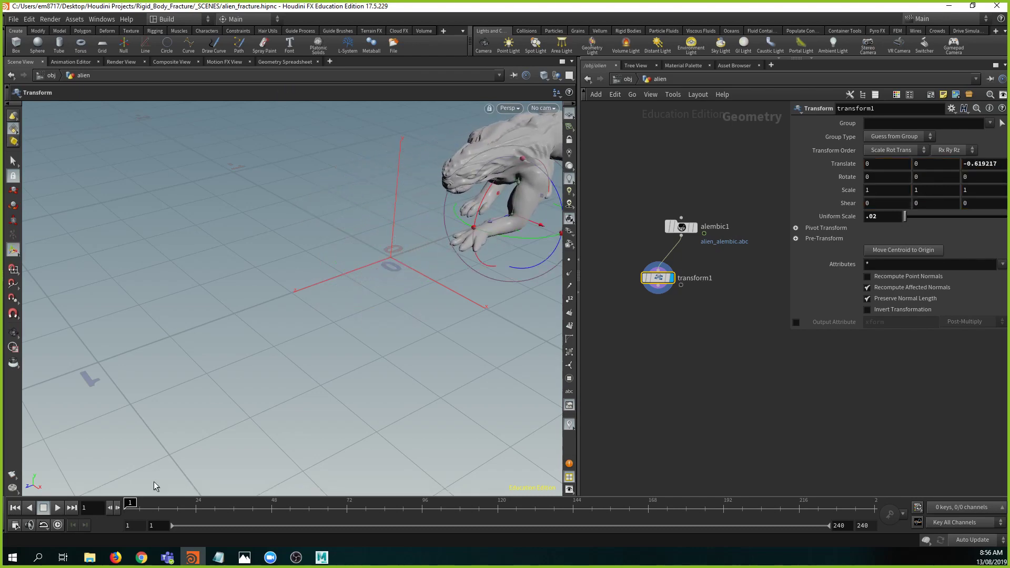
mouse_move(144, 505)
mouse_down()
mouse_move(345, 506)
mouse_move(127, 506)
mouse_up()
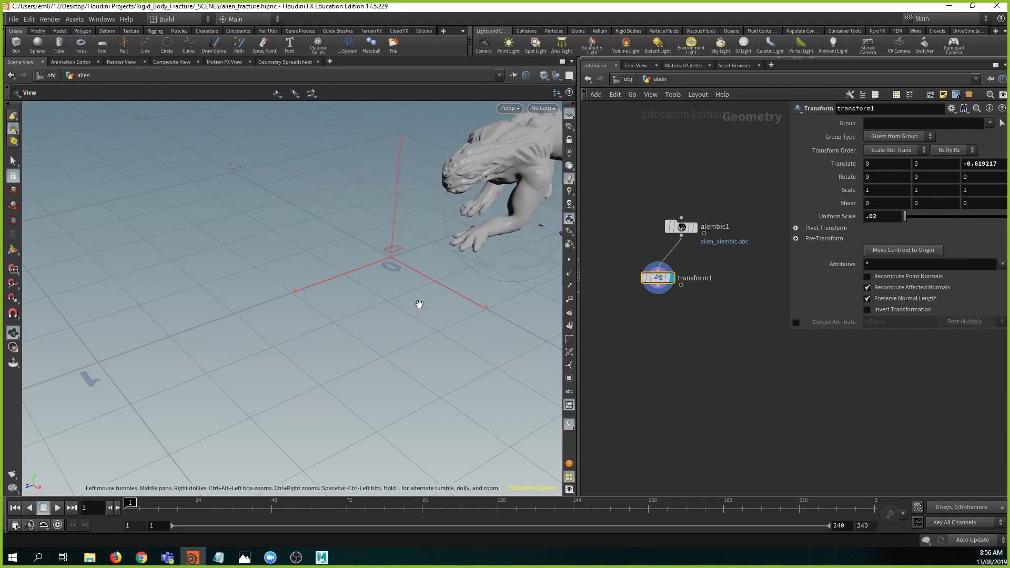
alt+drag(417, 304, 265, 273)
drag(444, 276, 363, 279)
alt+right_drag(363, 279, 196, 275)
alt+drag(196, 275, 250, 286)
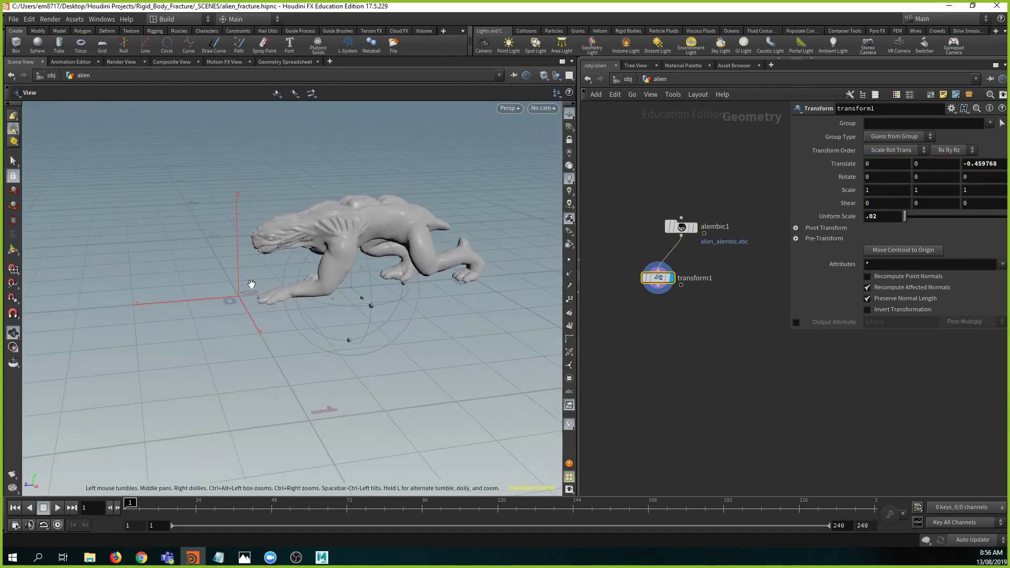
mouse_move(132, 506)
mouse_down()
mouse_move(312, 507)
mouse_move(126, 507)
mouse_up()
alt+drag(257, 338, 293, 347)
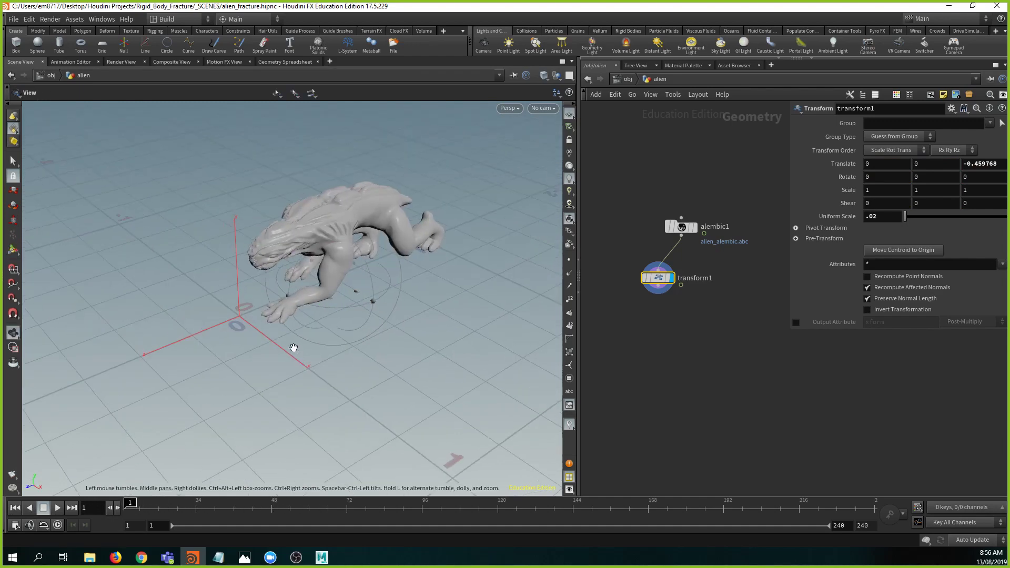
alt+middle_drag(293, 347, 300, 318)
alt+right_drag(299, 318, 323, 296)
alt+middle_drag(323, 296, 326, 341)
alt+right_drag(327, 341, 258, 300)
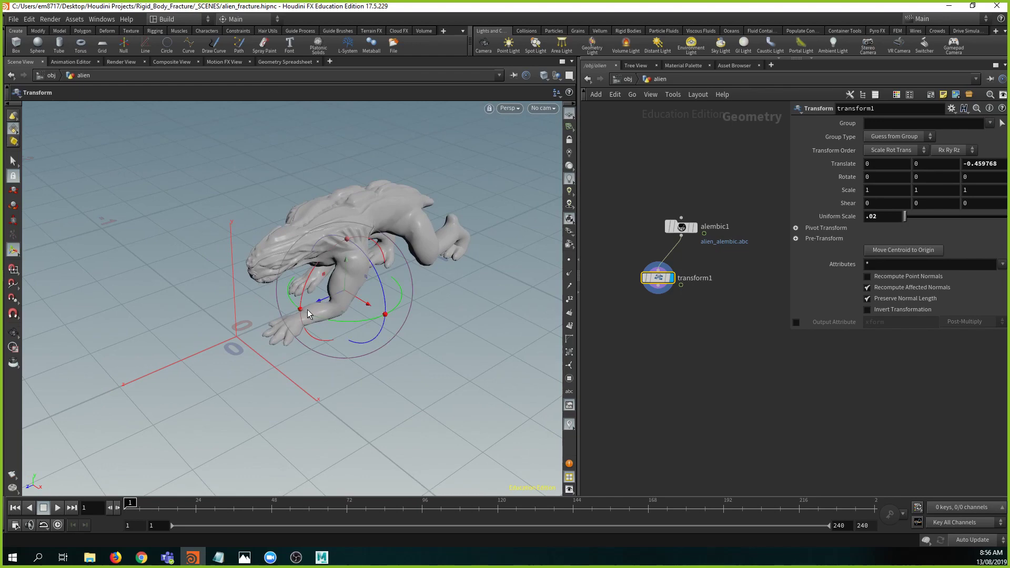
- Line up the Transform node under the Alembic node and add a Pack node to its output
drag(657, 277, 679, 302)
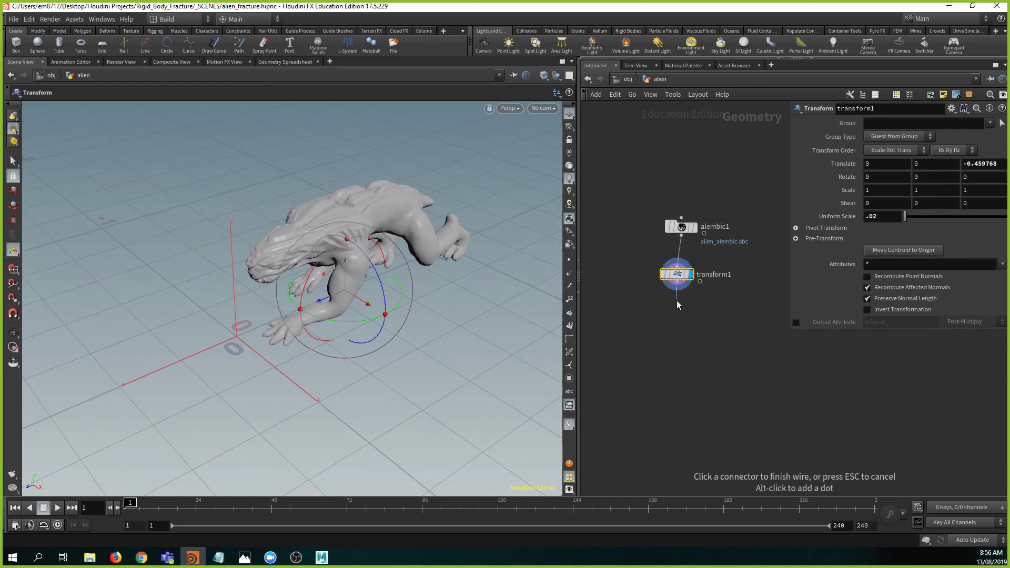
key(Tab)
text(pack)
key(Return)
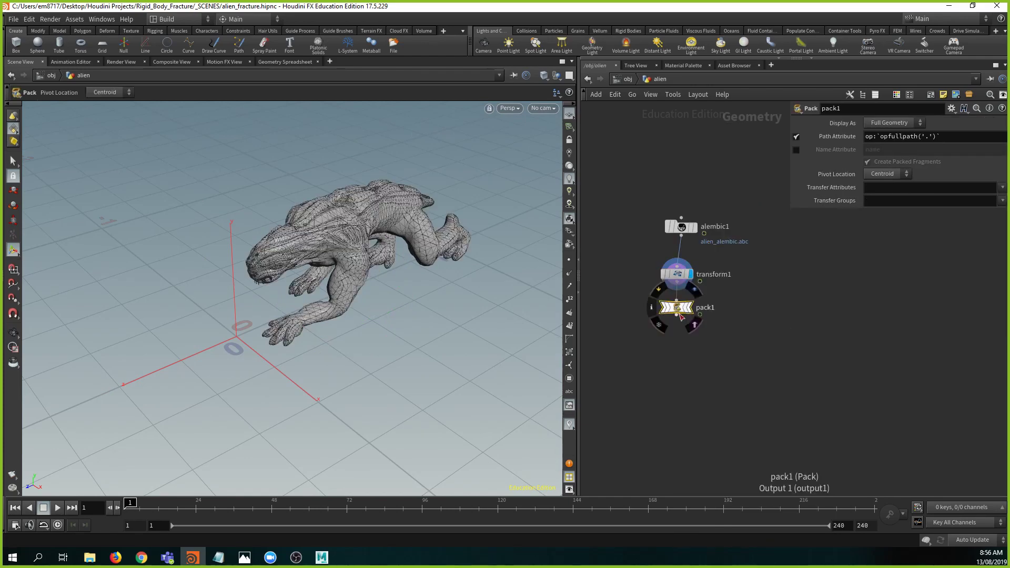
- Add a Null node after the Pack node and rename it _out_alien
click(676, 314)
key(Tab)
text(nul)
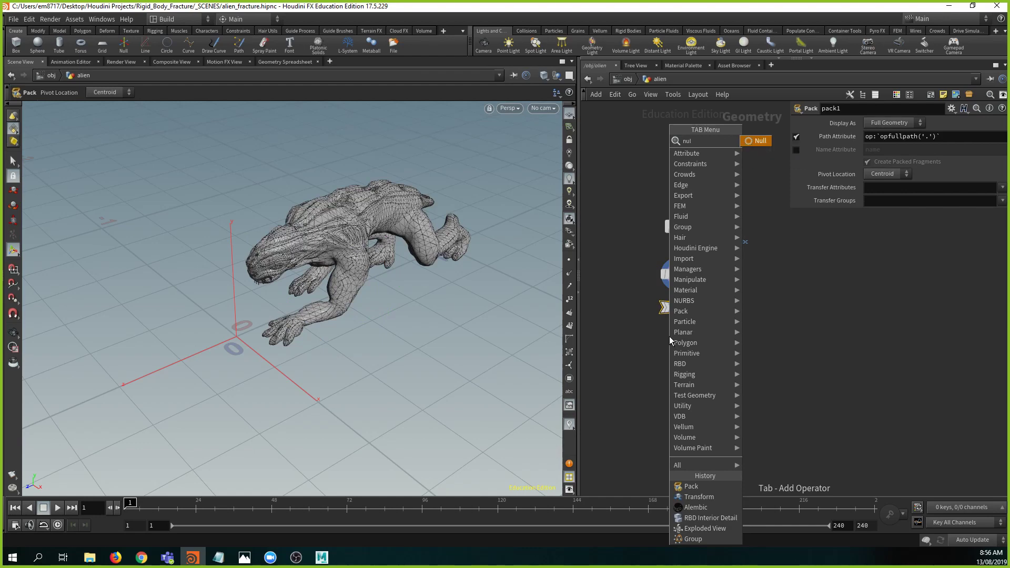
key(Return)
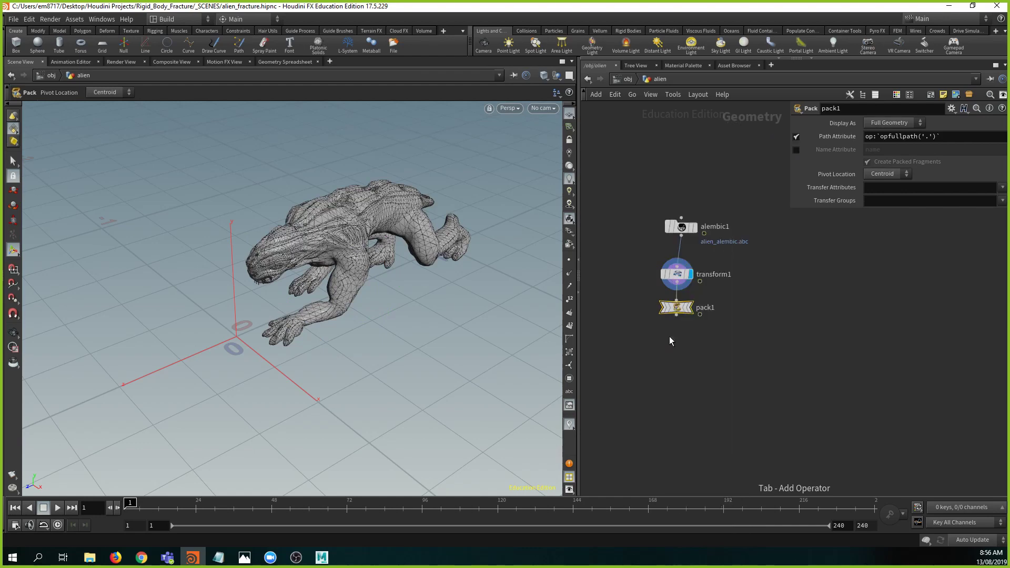
click(669, 336)
double_click(694, 344)
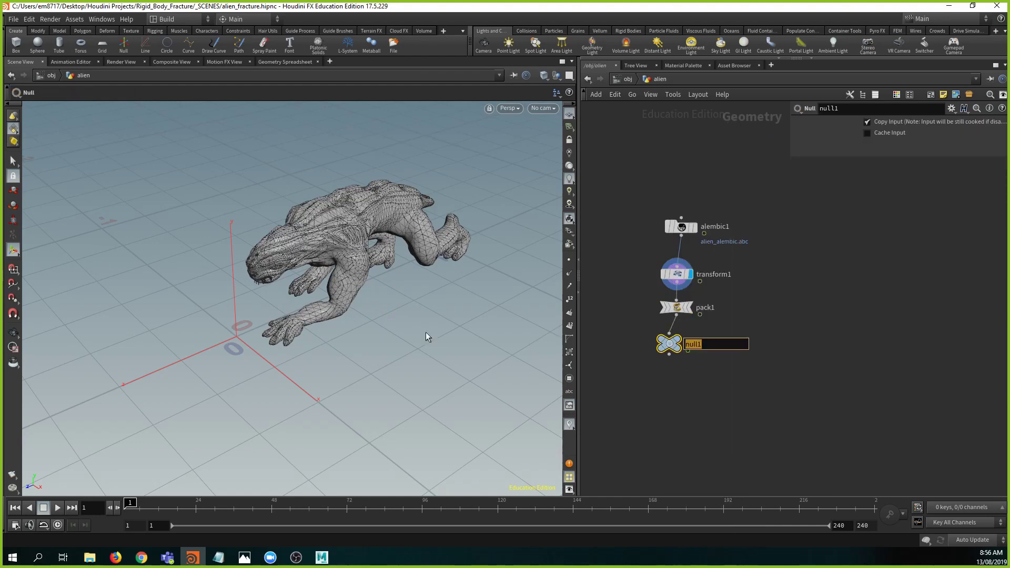
text(out_alien)
key(Return)
middle_drag(752, 318, 746, 313)
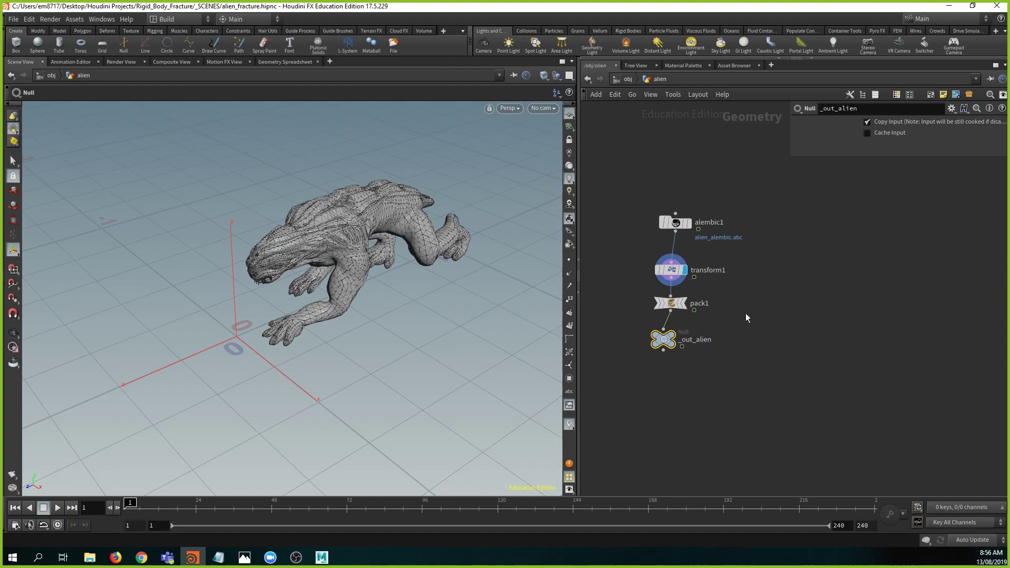
- Return to the object level, create a Box object beside the alien, and enter its geometry network
key(u)
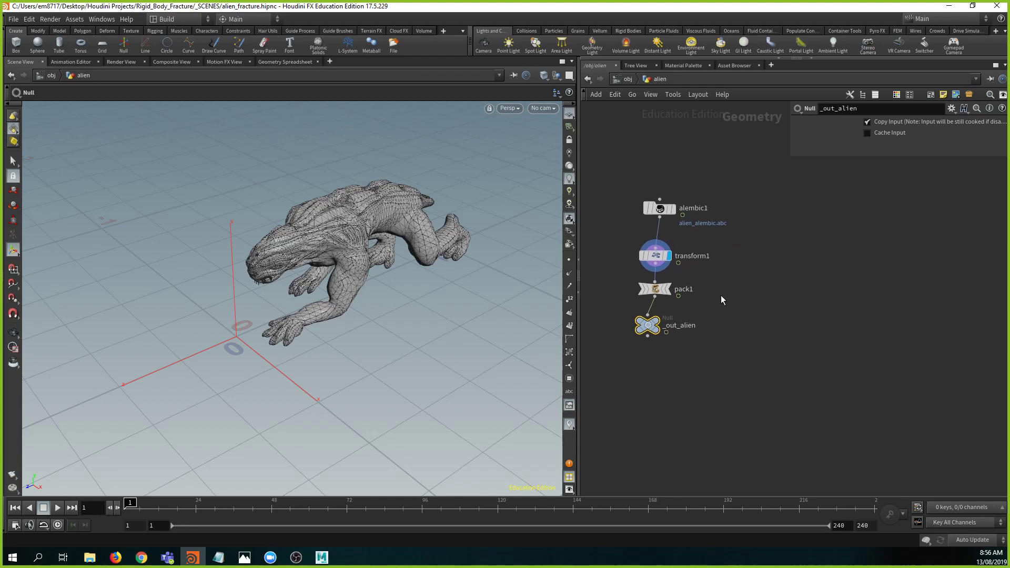
middle_drag(740, 305, 674, 272)
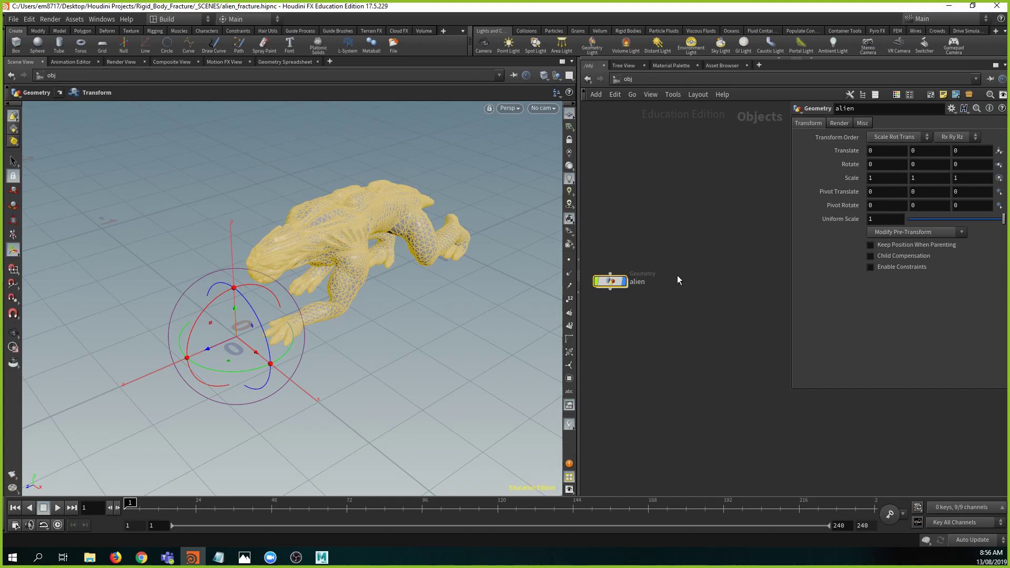
key(Tab)
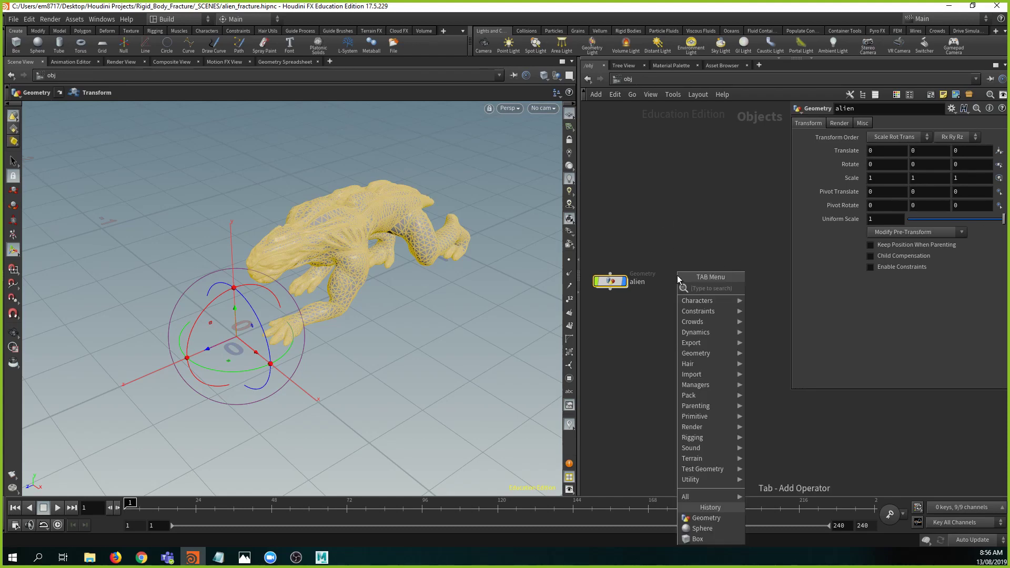
text(box)
key(Return)
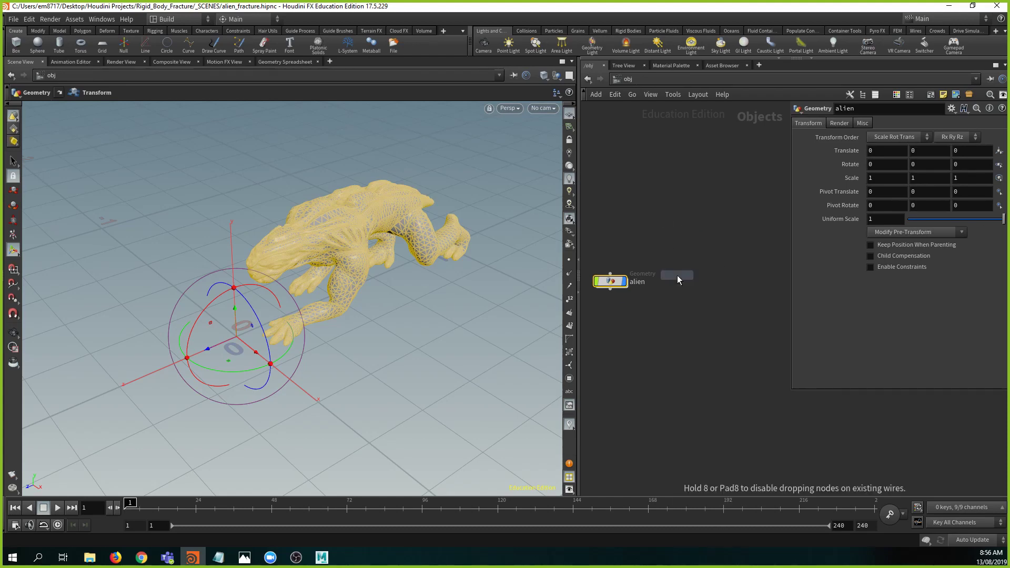
click(677, 275)
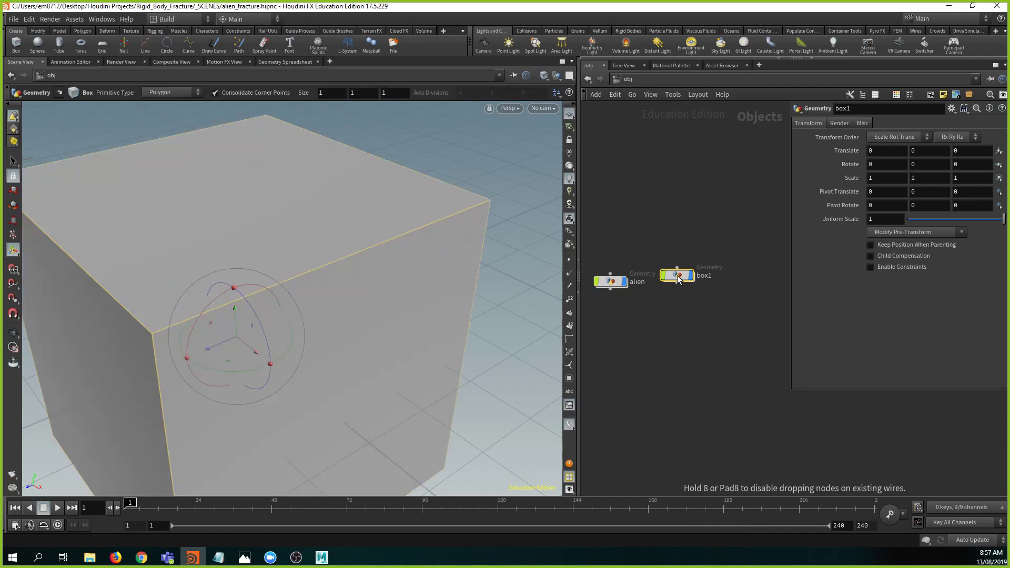
double_click(678, 277)
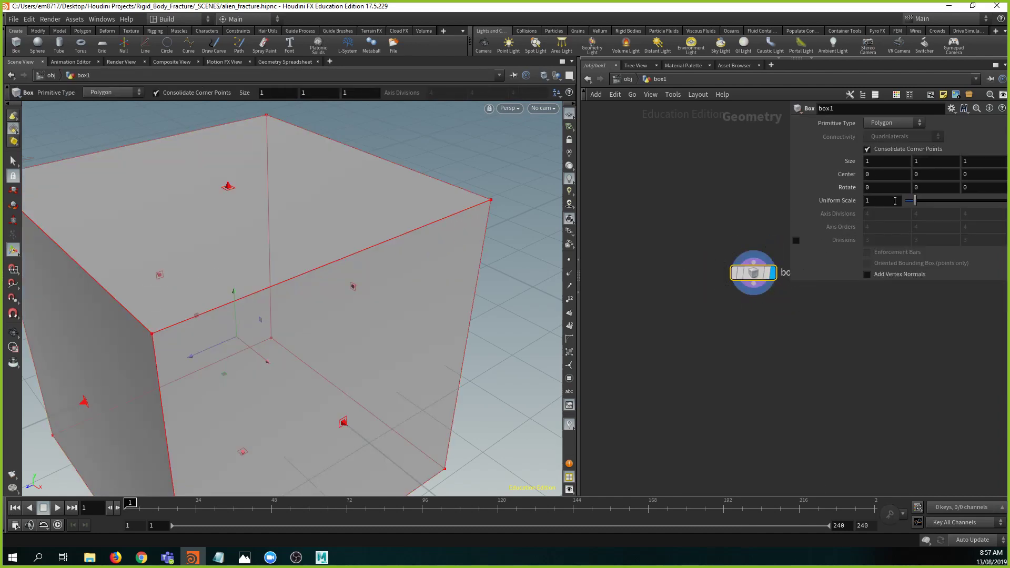
drag(913, 205, 911, 205)
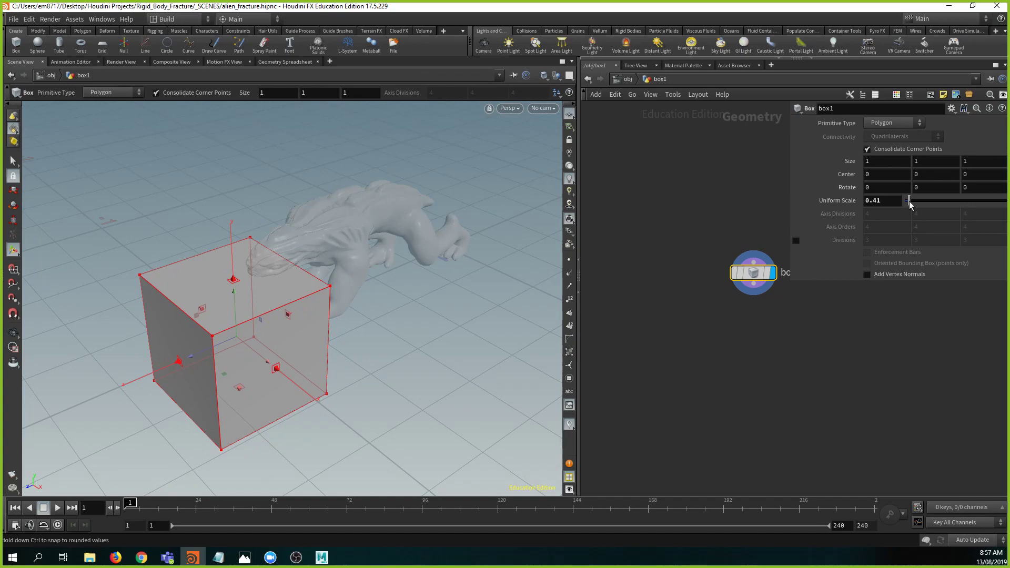
key(ctrl+z)
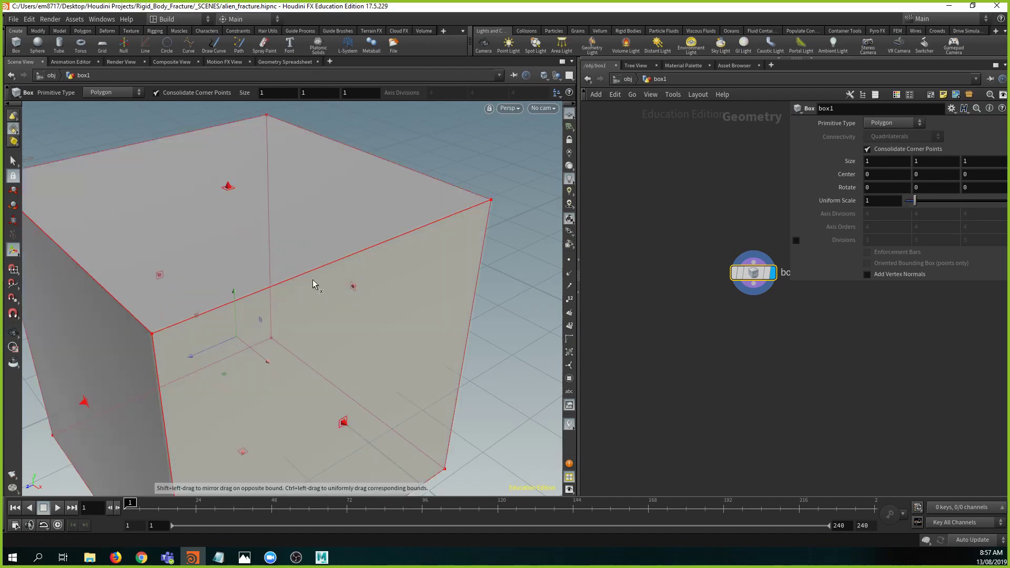
drag(315, 280, 289, 250)
key(ctrl+z)
alt+drag(390, 285, 379, 228)
alt+right_drag(379, 228, 318, 285)
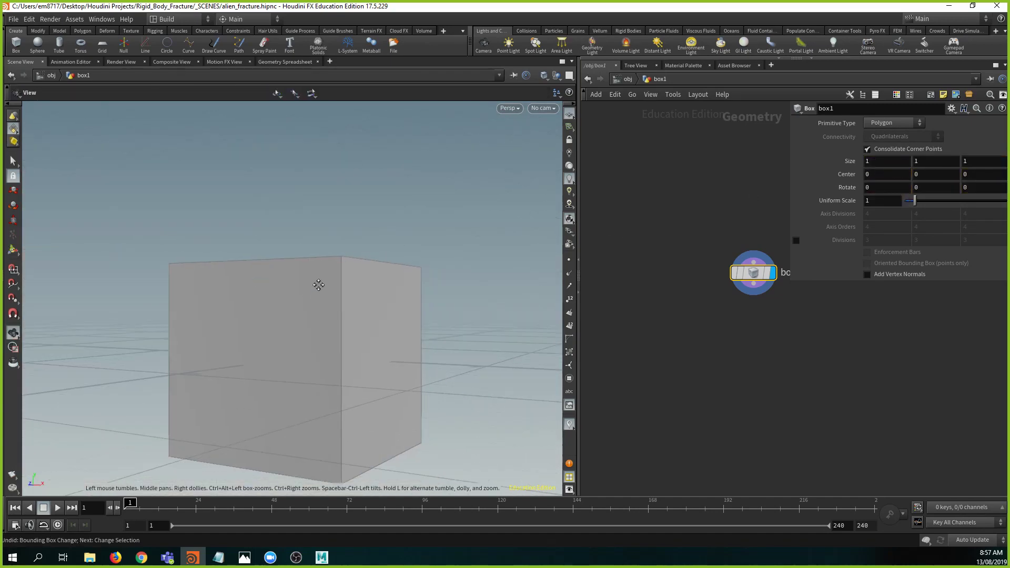
alt+middle_drag(318, 285, 377, 286)
drag(306, 360, 308, 275)
drag(951, 164, 661, 135)
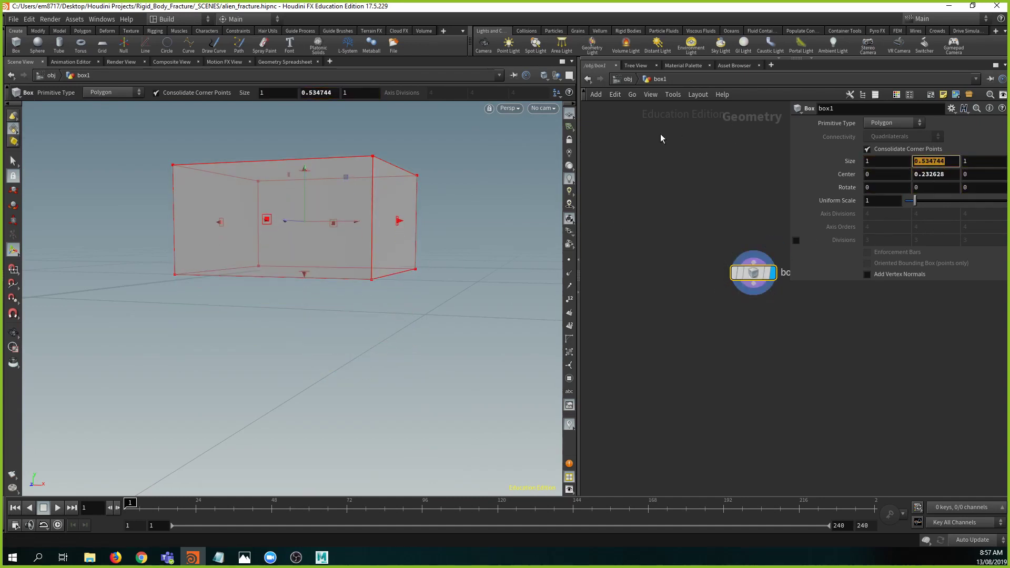
text(.5)
key(Return)
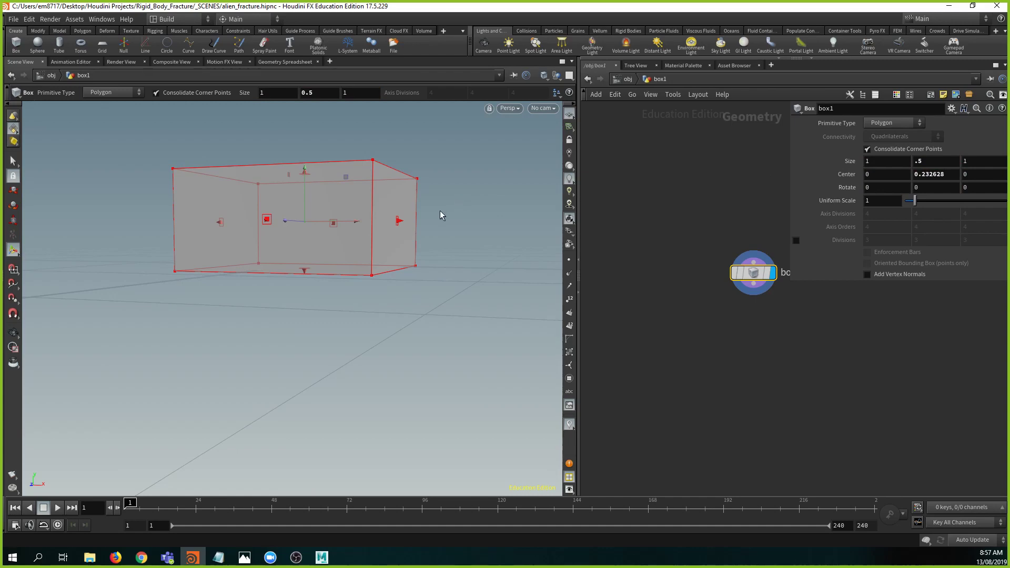
key(ctrl+z)
key(ctrl+z)
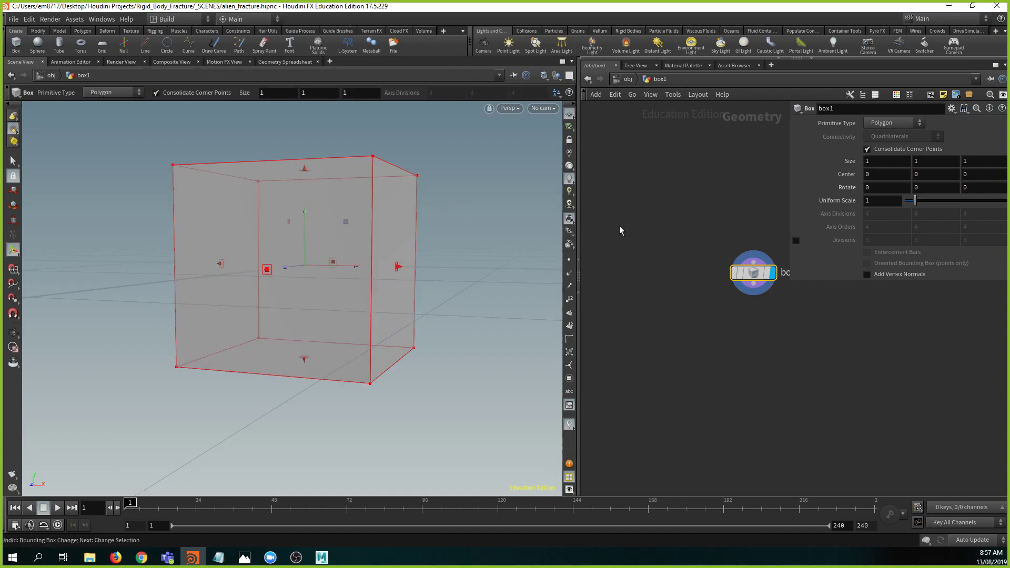
- Add a Transform node after the box node and make it the displayed node
alt+drag(476, 252, 255, 297)
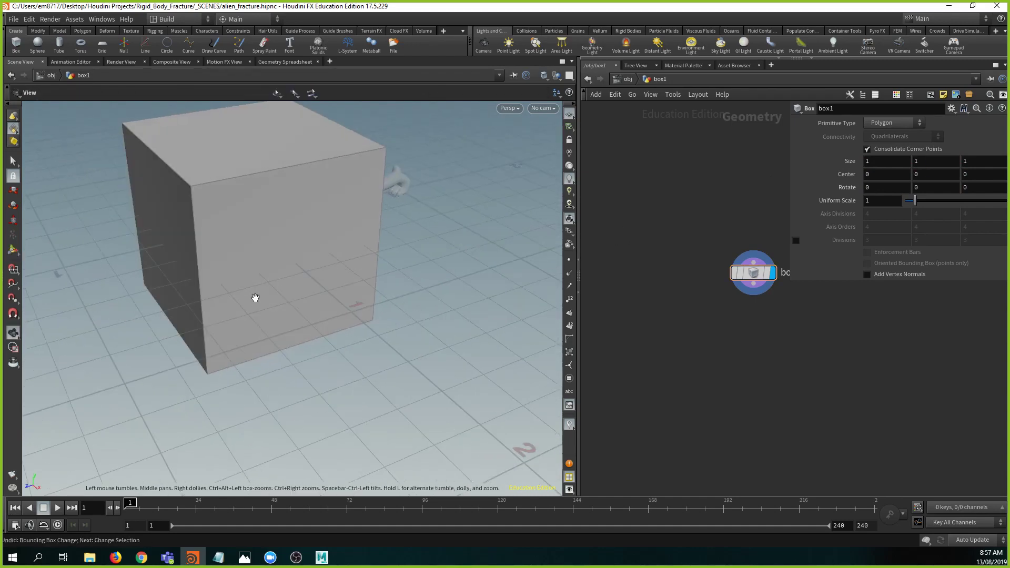
key(Tab)
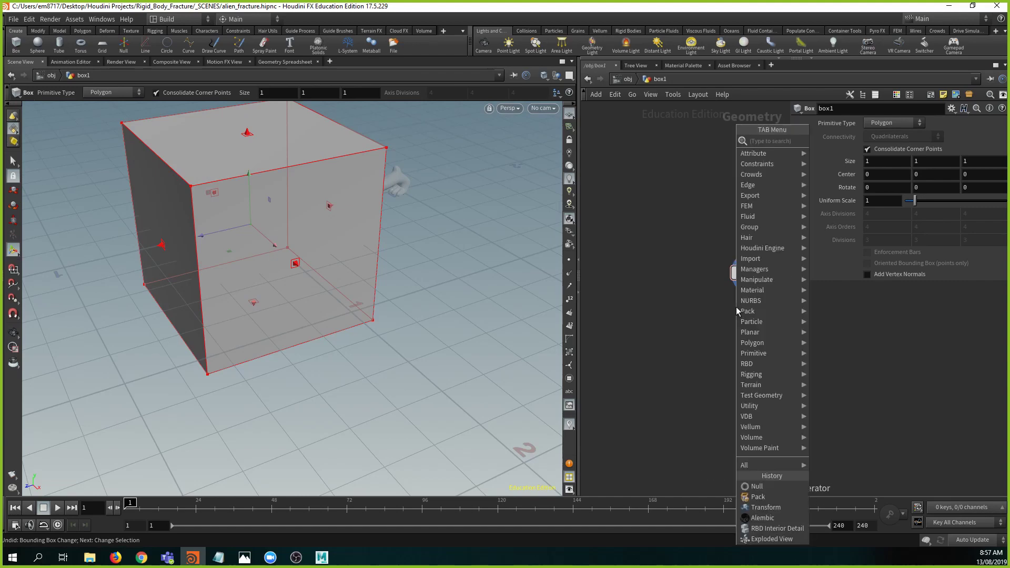
text(trans)
key(Return)
click(736, 310)
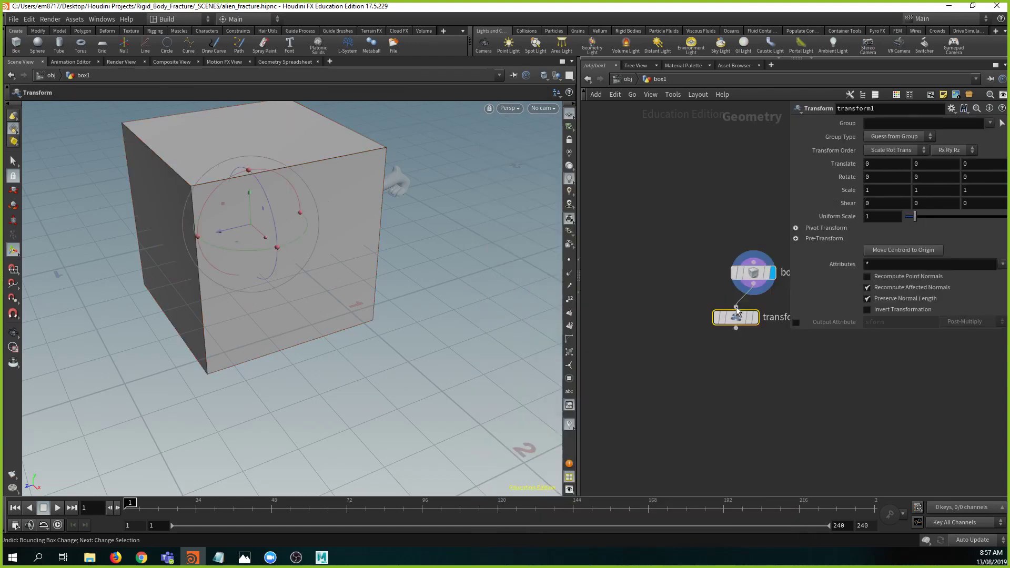
middle_drag(766, 351, 669, 356)
drag(639, 321, 663, 321)
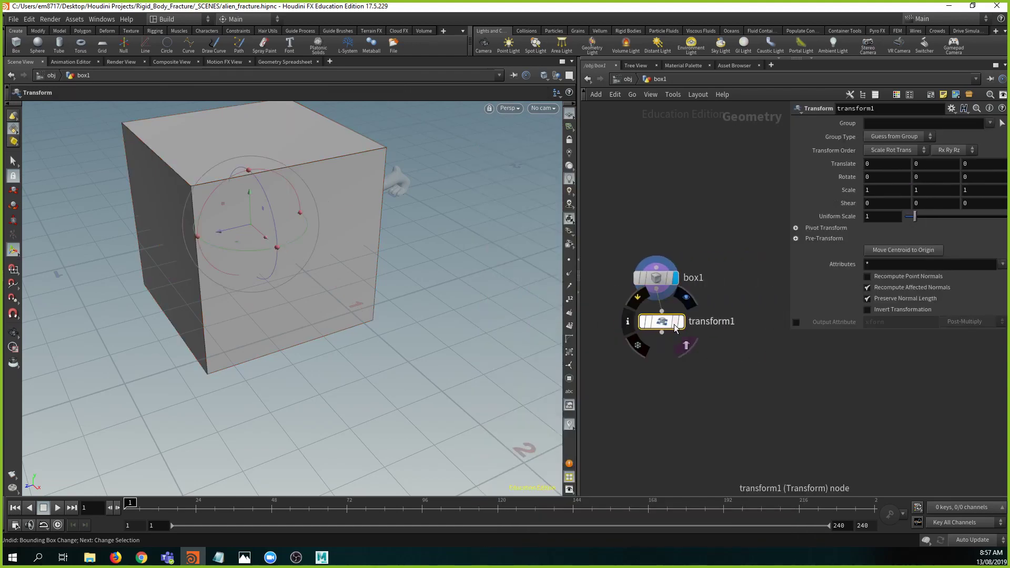
click(682, 320)
- Set the box Transform's Translate Y to .5 and its Pivot Translate Y to -.5
click(935, 168)
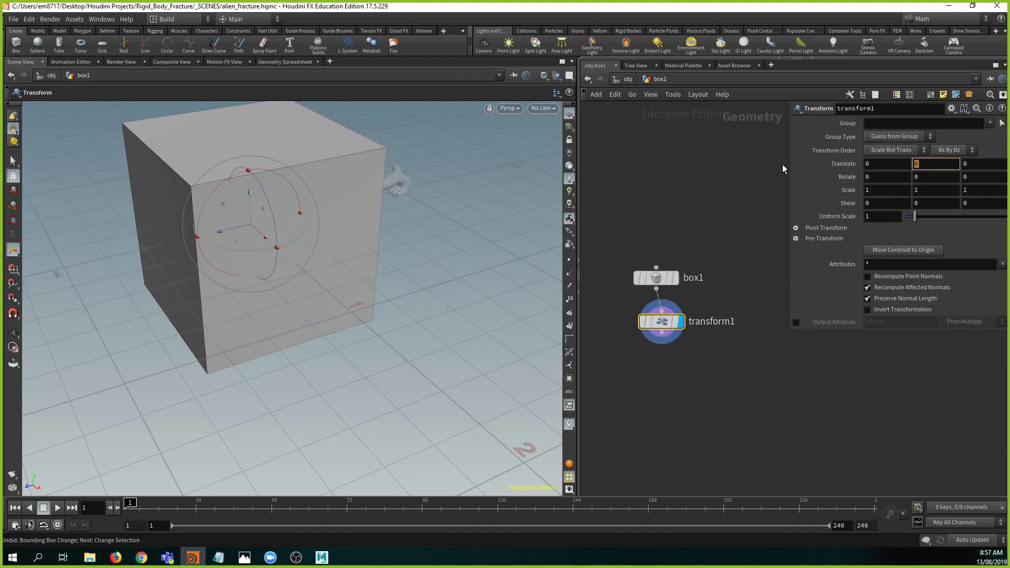
text(.5)
key(Return)
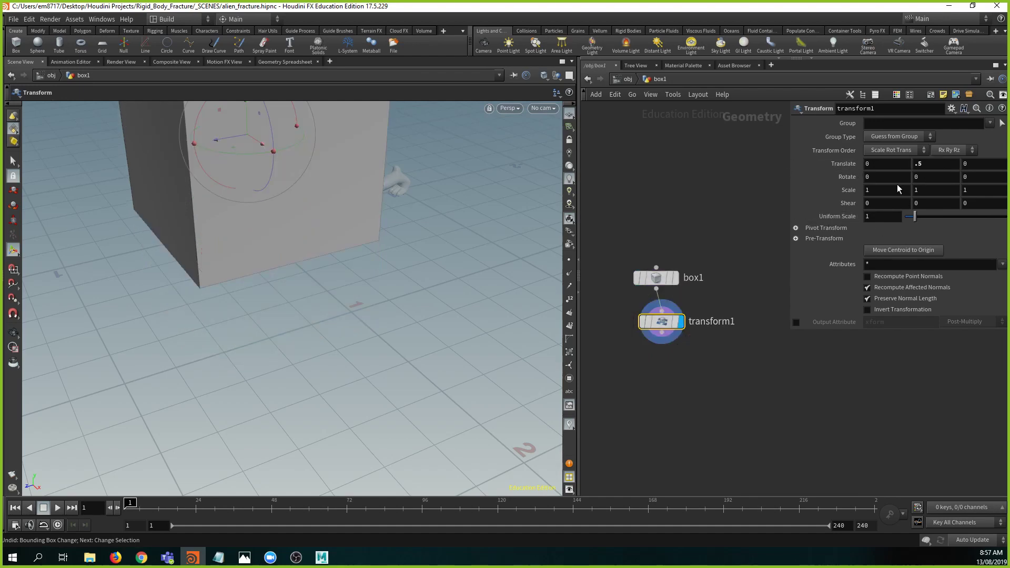
click(805, 230)
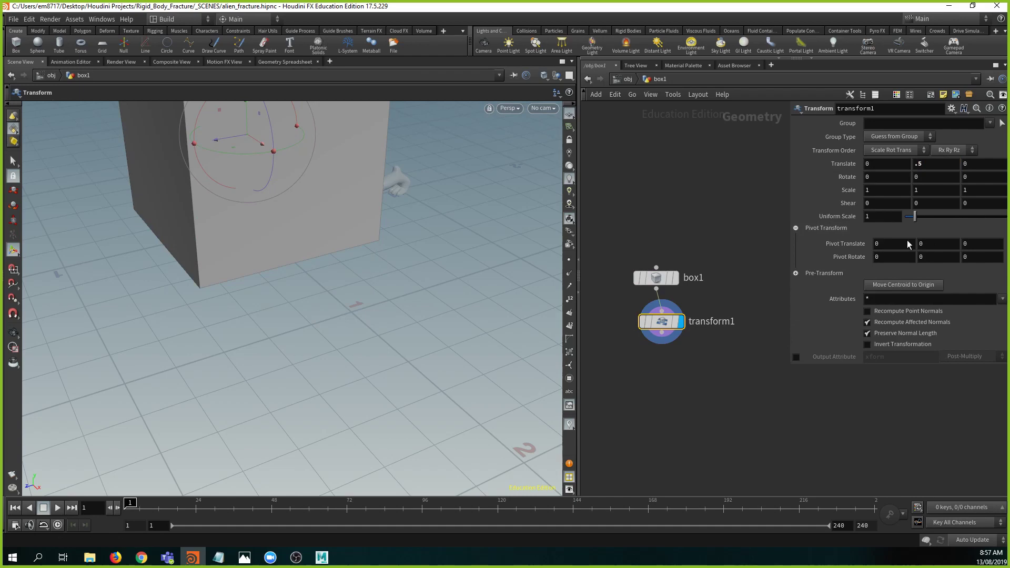
drag(936, 246, 801, 262)
text(.5)
key(Return)
click(951, 245)
text(-)
key(Return)
- Flatten the box into a thin wall with a Z scale of about 0.07 and shift it along Z to about 0.04
alt+drag(368, 341, 361, 331)
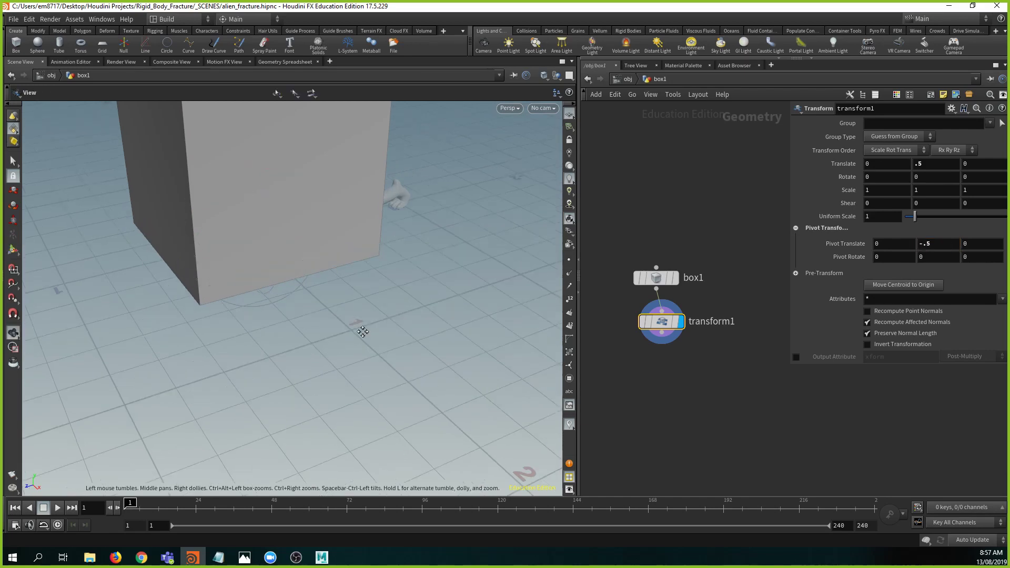
alt+right_drag(361, 332, 193, 289)
alt+drag(193, 289, 202, 289)
click(15, 221)
alt+drag(237, 333, 256, 310)
alt+right_drag(256, 311, 334, 342)
alt+drag(334, 342, 353, 339)
drag(314, 308, 190, 276)
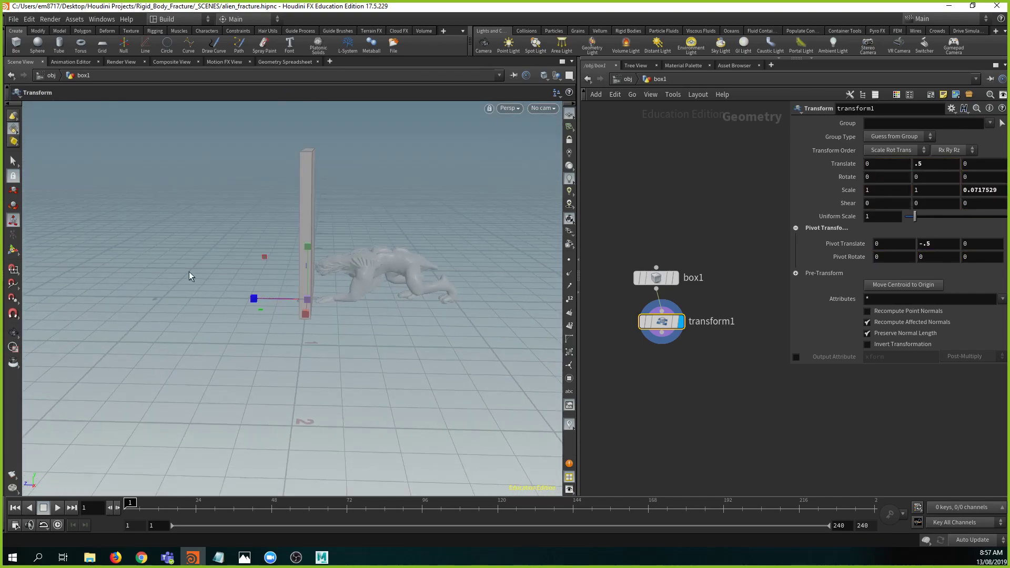
click(13, 191)
drag(279, 300, 432, 317)
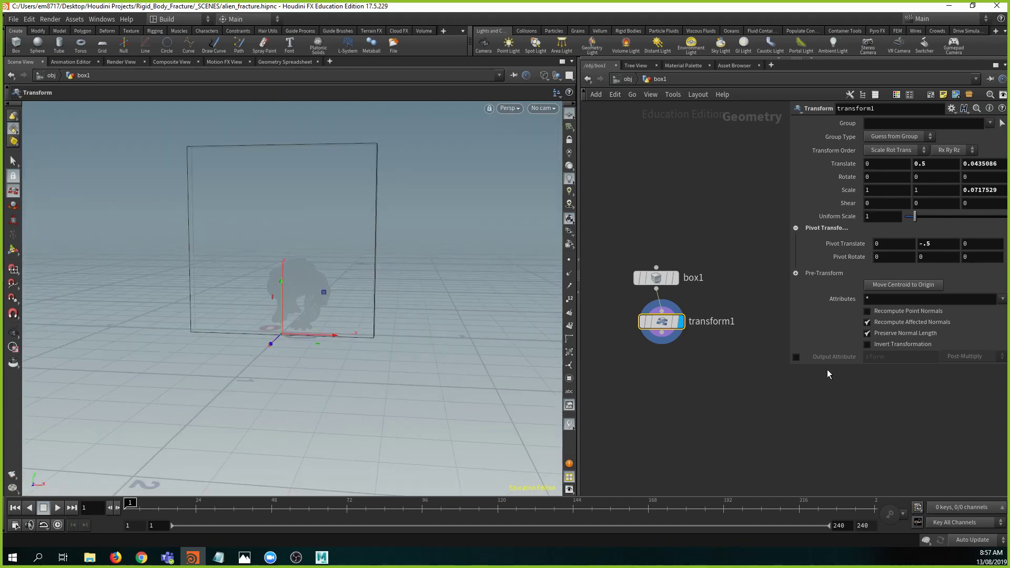
- Add an RBD Material Fracture node after the wall's Transform node
middle_drag(691, 335, 700, 232)
click(670, 227)
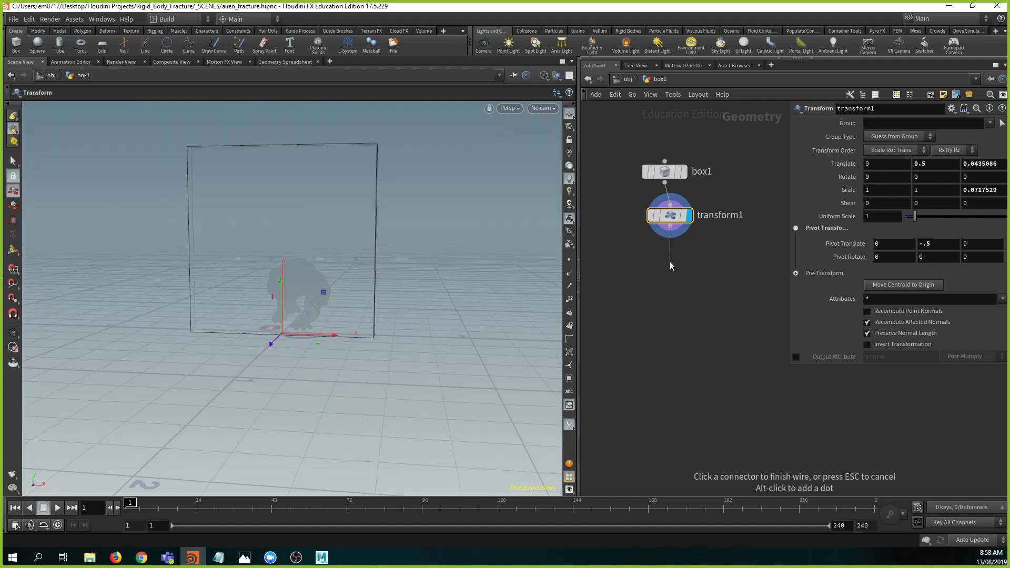
key(Tab)
text(rbd)
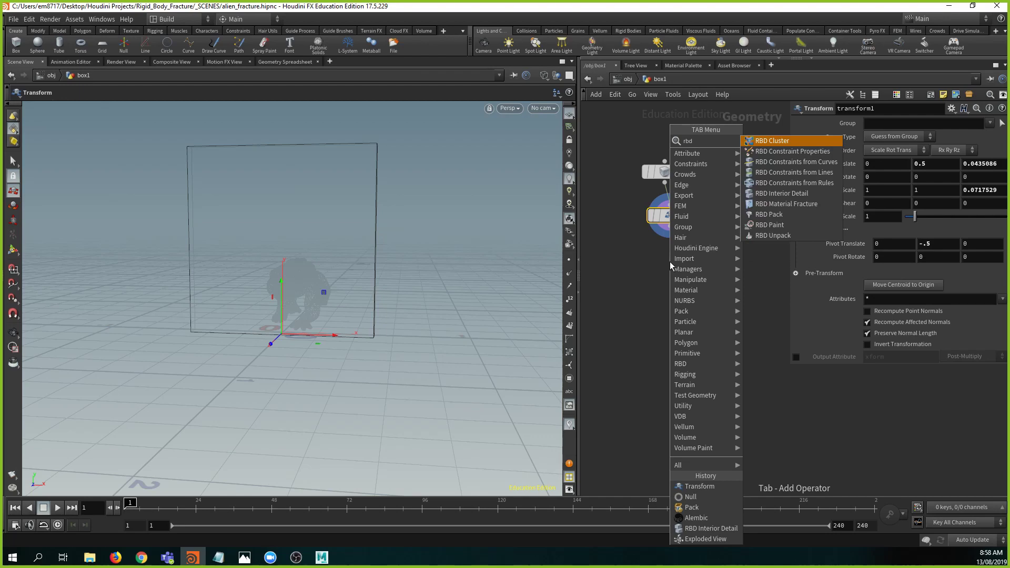
key(Down)
key(Down)
key(Down)
key(Down)
key(Down)
key(Down)
key(Escape)
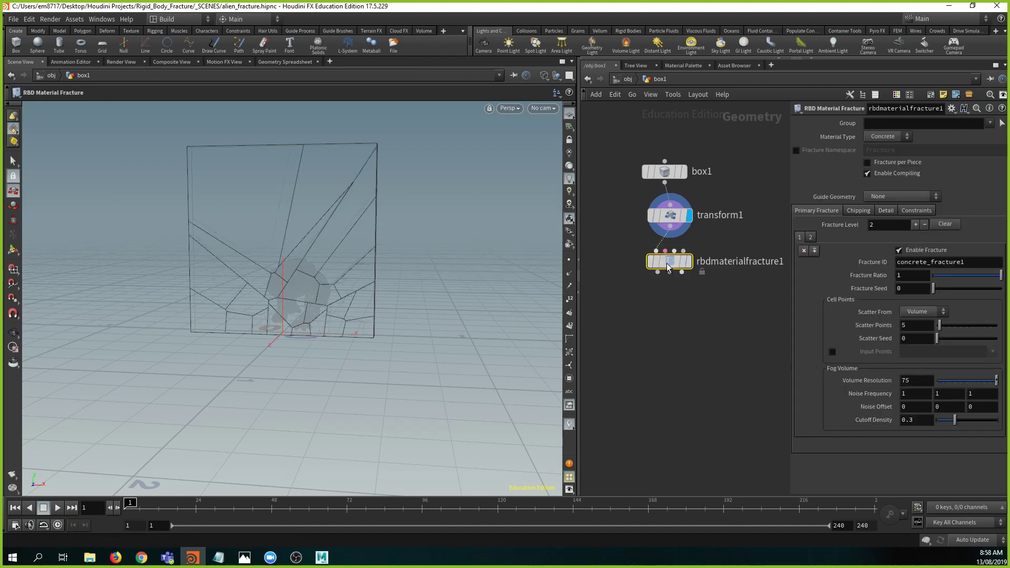
- Set the RBD Material Fracture node's Material Type to Wood and place the node slightly lower beneath the wall's Transform node
alt+drag(430, 293, 311, 295)
alt+right_drag(311, 295, 367, 300)
alt+drag(367, 300, 401, 317)
alt+middle_drag(403, 307, 461, 286)
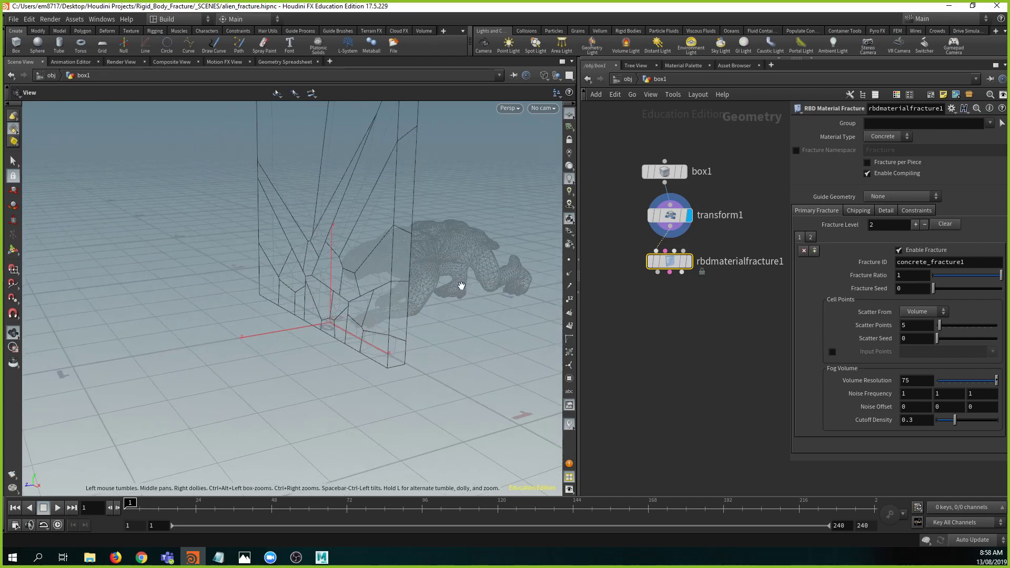
alt+right_drag(462, 286, 343, 273)
alt+drag(343, 273, 403, 271)
click(900, 138)
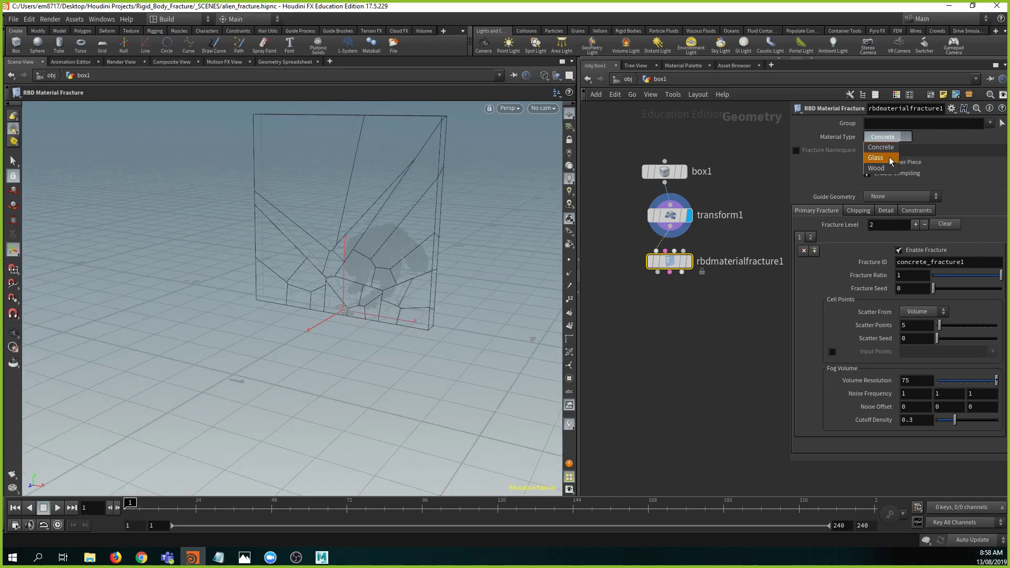
click(877, 168)
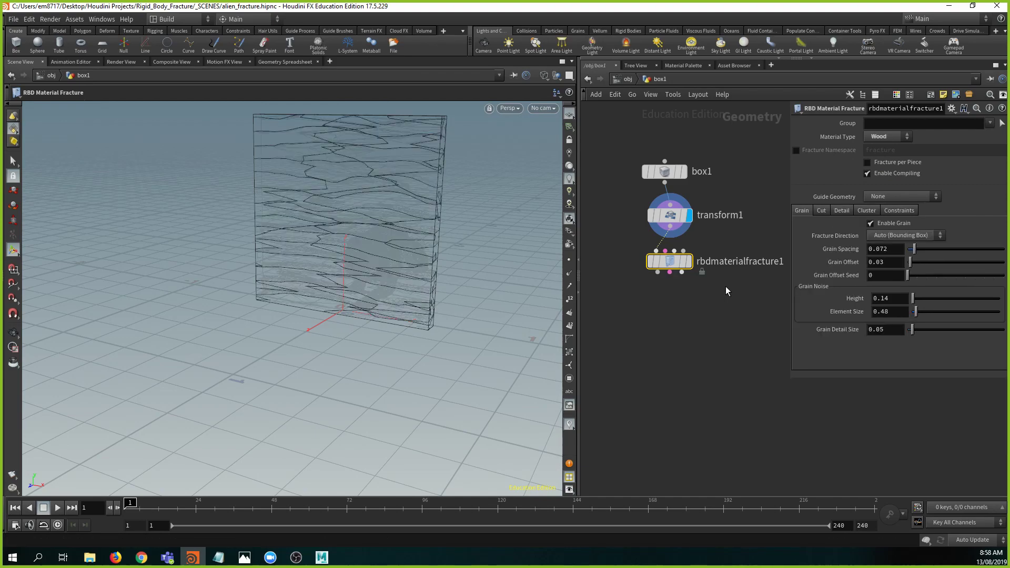
drag(442, 214, 489, 231)
middle_drag(744, 262, 729, 255)
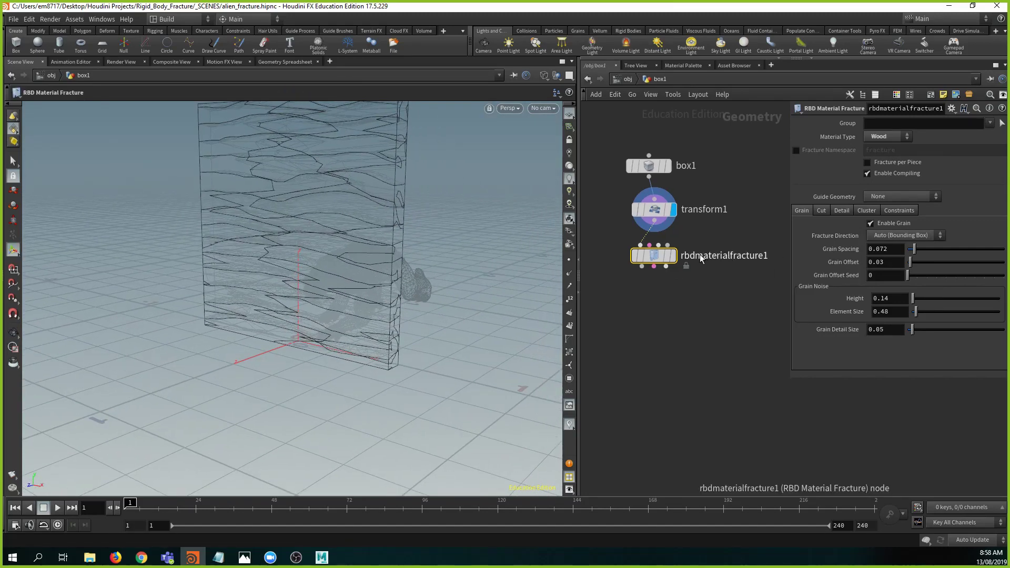
drag(651, 261, 665, 276)
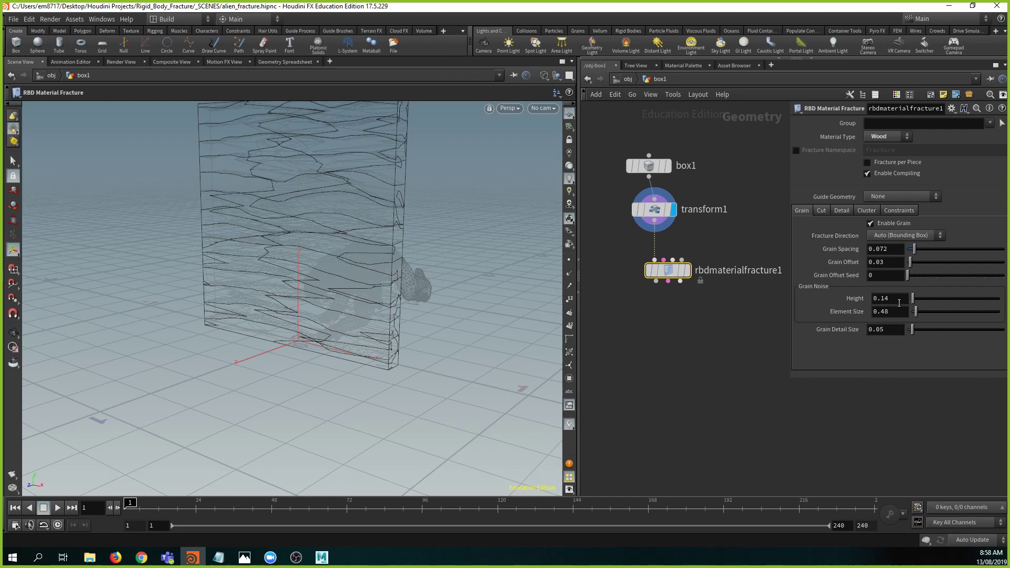
- Try Vector as the Fracture Direction of the wood cuts and view the wall's fracture pattern
click(821, 210)
click(895, 237)
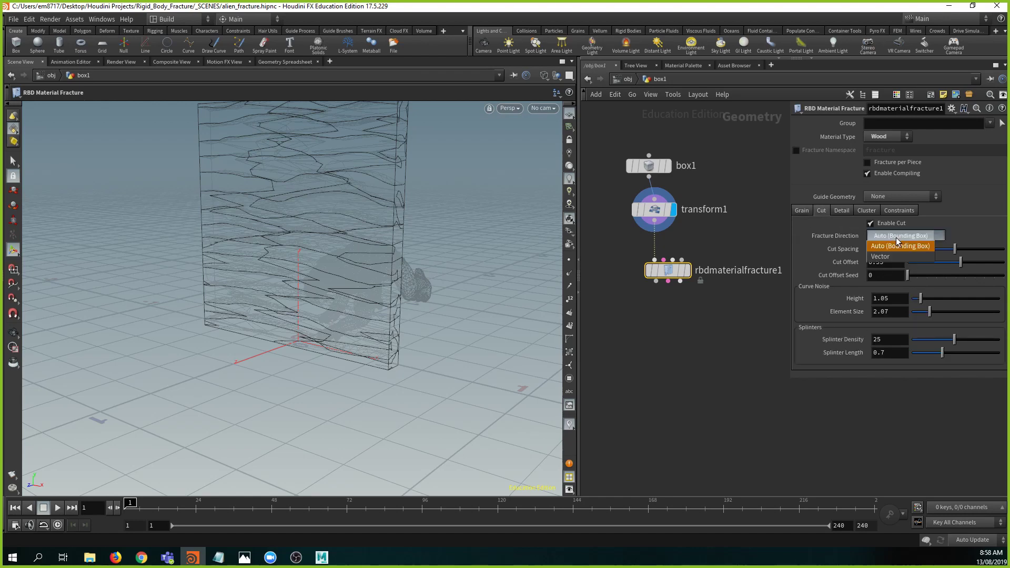
click(890, 248)
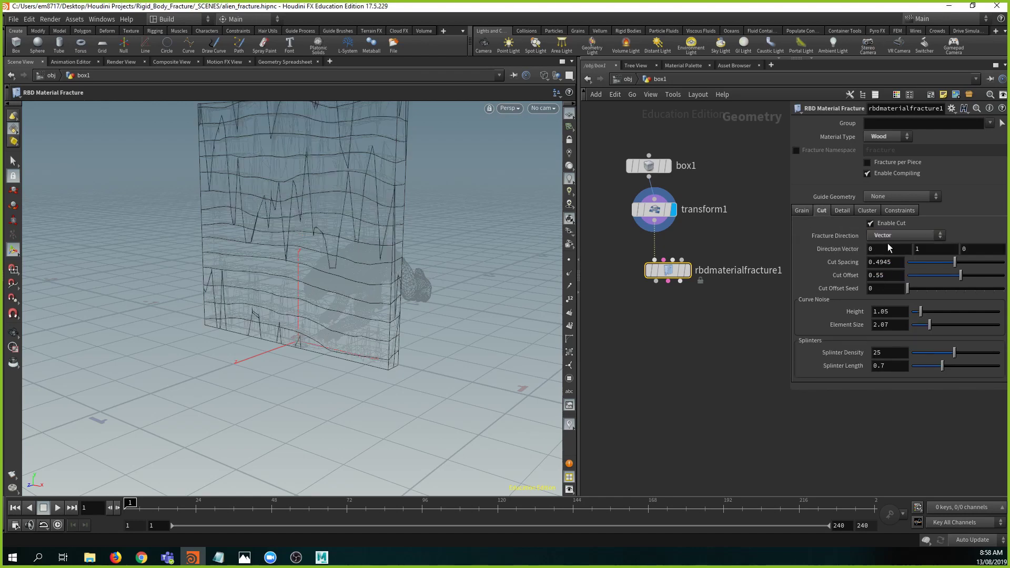
alt+drag(507, 278, 347, 189)
alt+drag(325, 237, 354, 230)
- Set the wood fracture's Cut Spacing to 0.29 and return the cut's Fracture Direction to Auto (Bounding Box)
drag(945, 267, 935, 267)
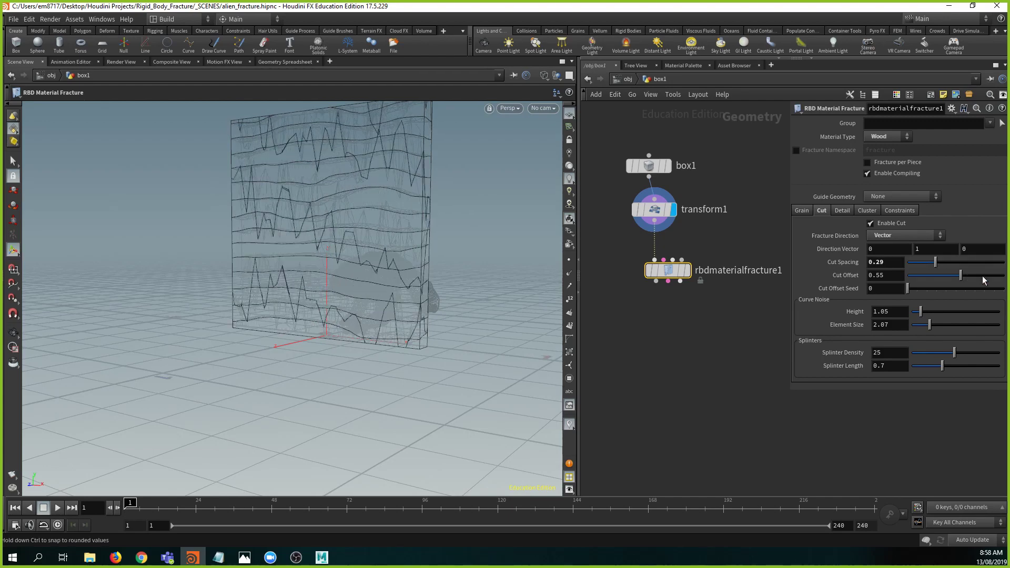
click(897, 235)
click(892, 245)
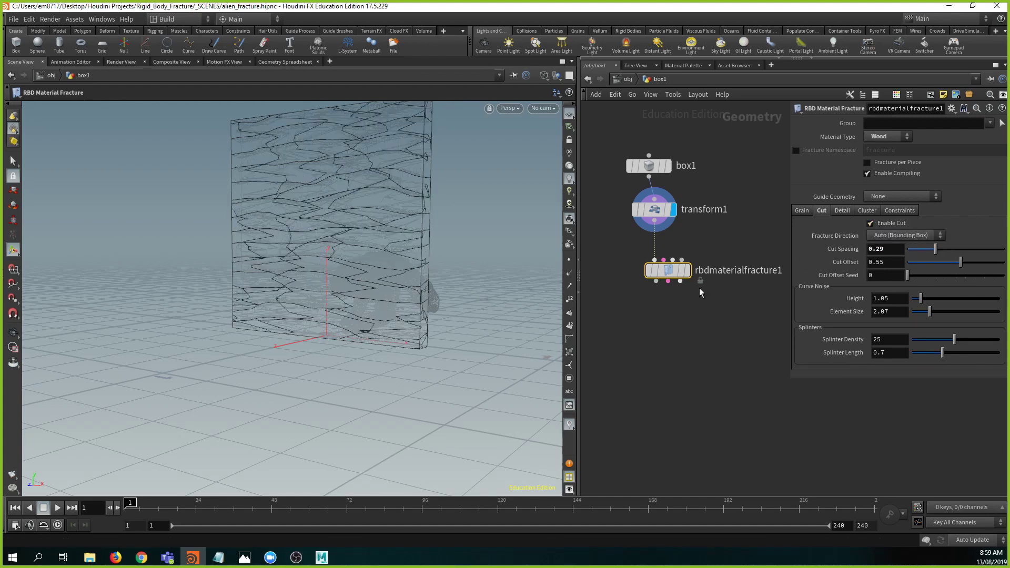
- Stretch the wall taller in its Transform node to a Y scale of about 1.67
key(h)
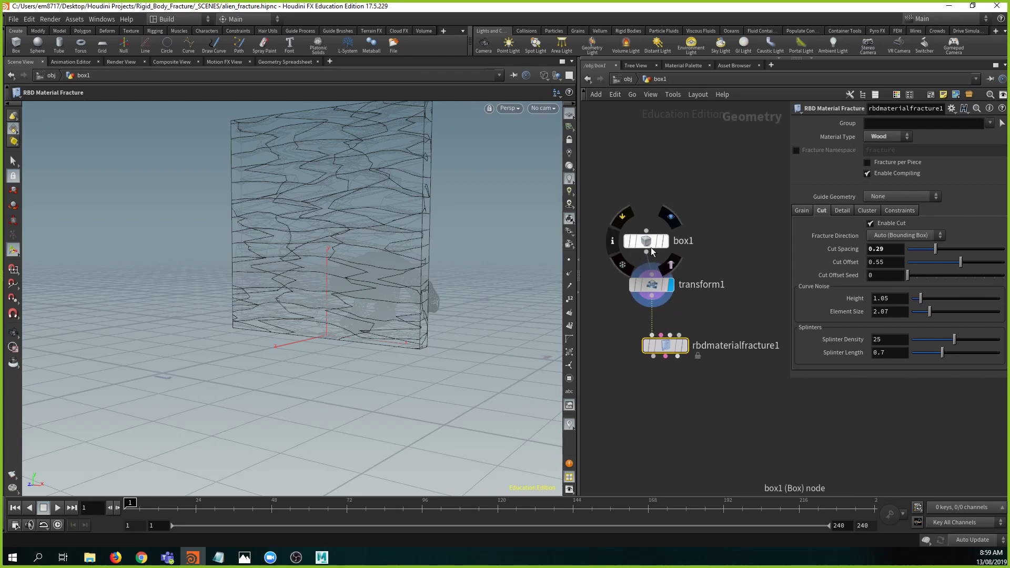
click(652, 284)
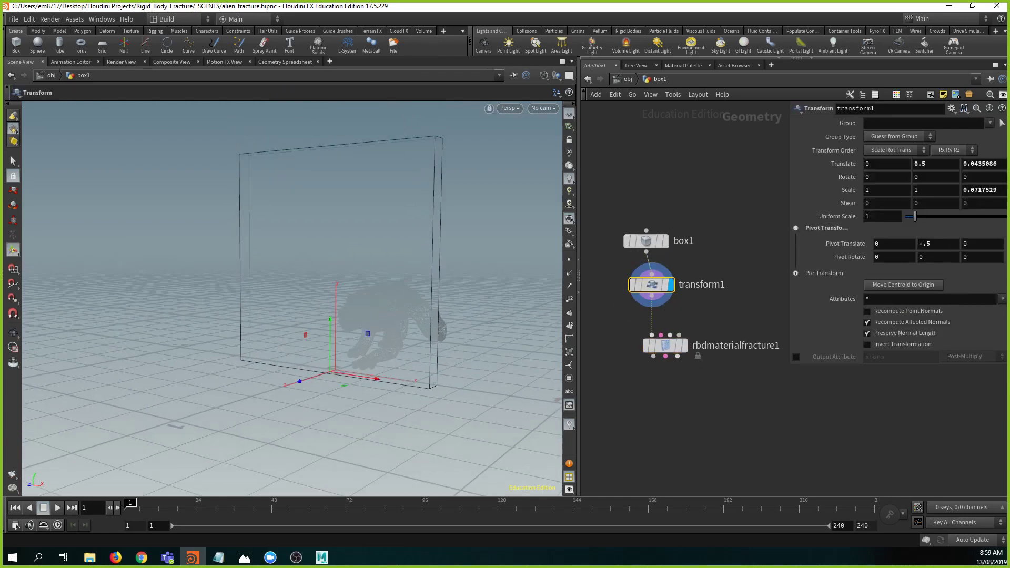
click(14, 219)
drag(331, 312, 332, 277)
- Display the RBD Material Fracture node's result on the taller wall and select that node for editing
mouse_move(626, 344)
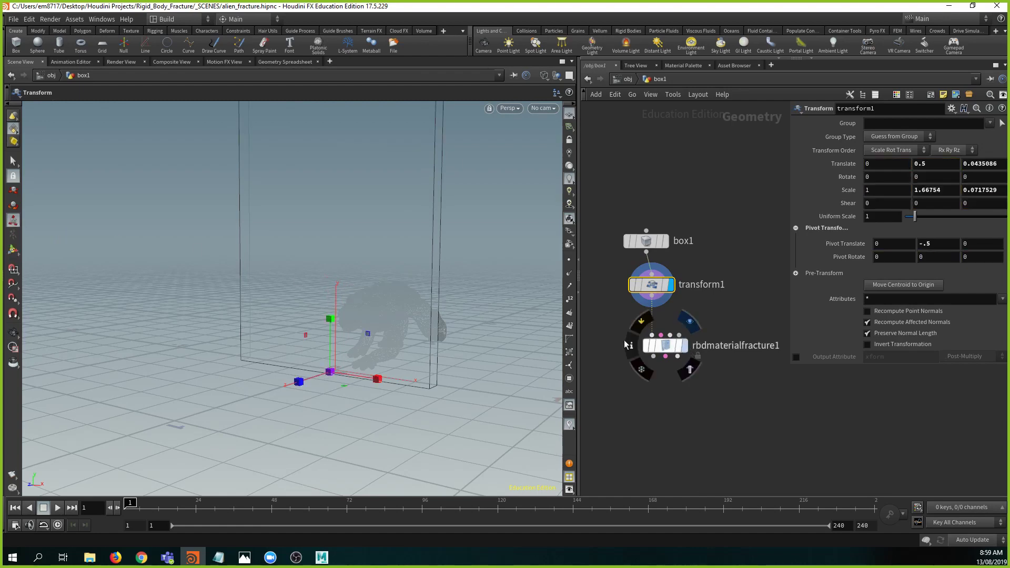
click(684, 345)
alt+middle_drag(337, 231, 349, 305)
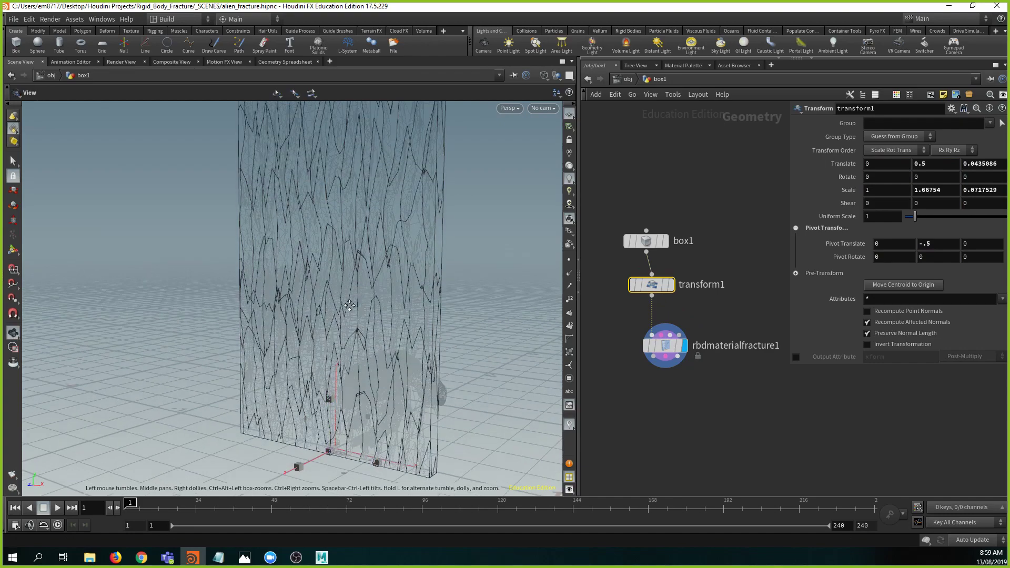
alt+drag(349, 305, 334, 216)
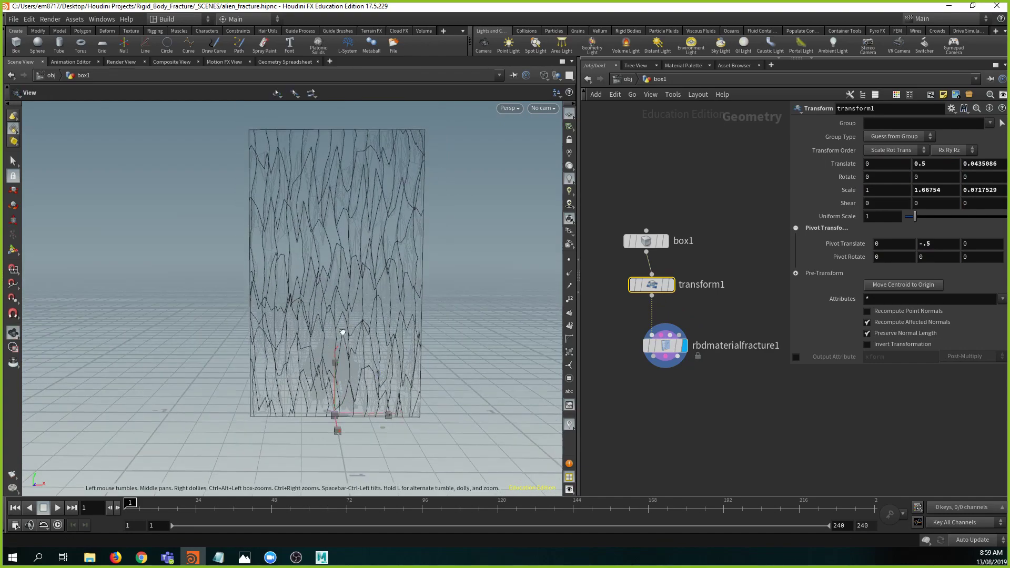
alt+drag(343, 332, 405, 363)
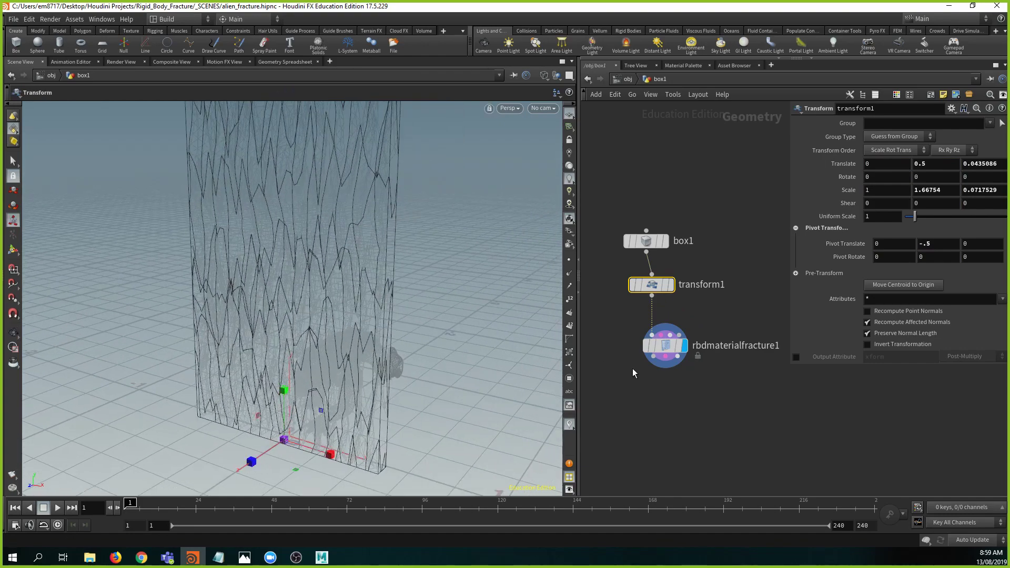
click(663, 347)
alt+middle_drag(326, 327, 386, 287)
alt+right_drag(387, 287, 454, 254)
alt+middle_drag(367, 317, 321, 330)
mouse_move(320, 330)
alt+right_down()
mouse_move(301, 314)
mouse_move(311, 319)
alt+right_up()
- Enable Use Convex Decomposition for the fracture node's proxy geometry
click(903, 236)
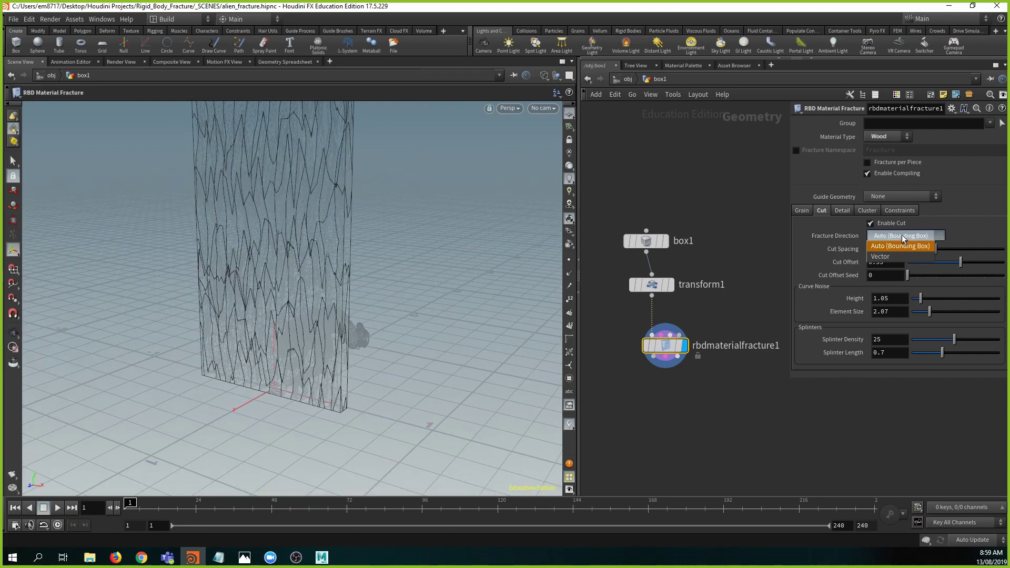
click(845, 212)
click(844, 211)
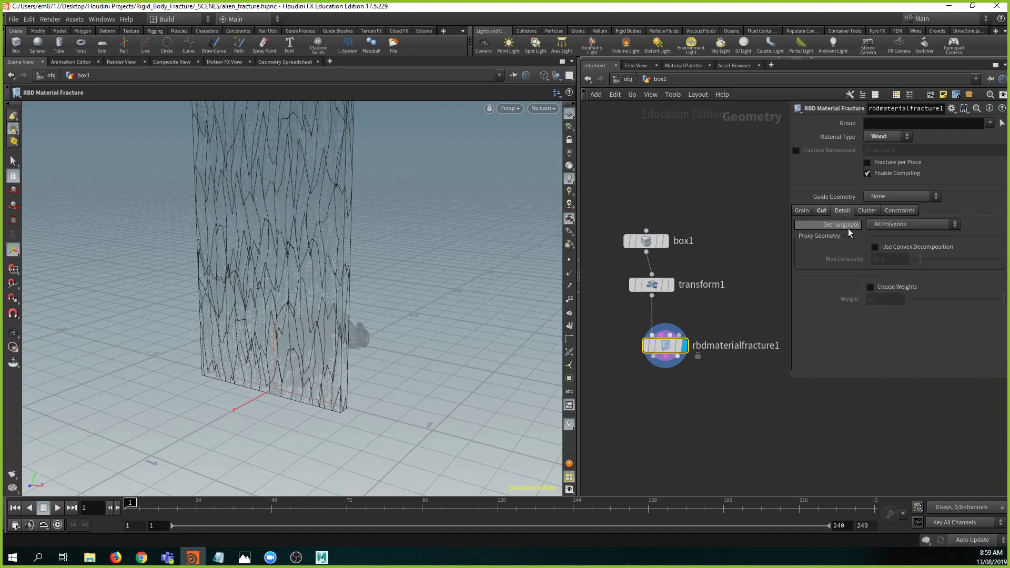
click(900, 225)
click(900, 226)
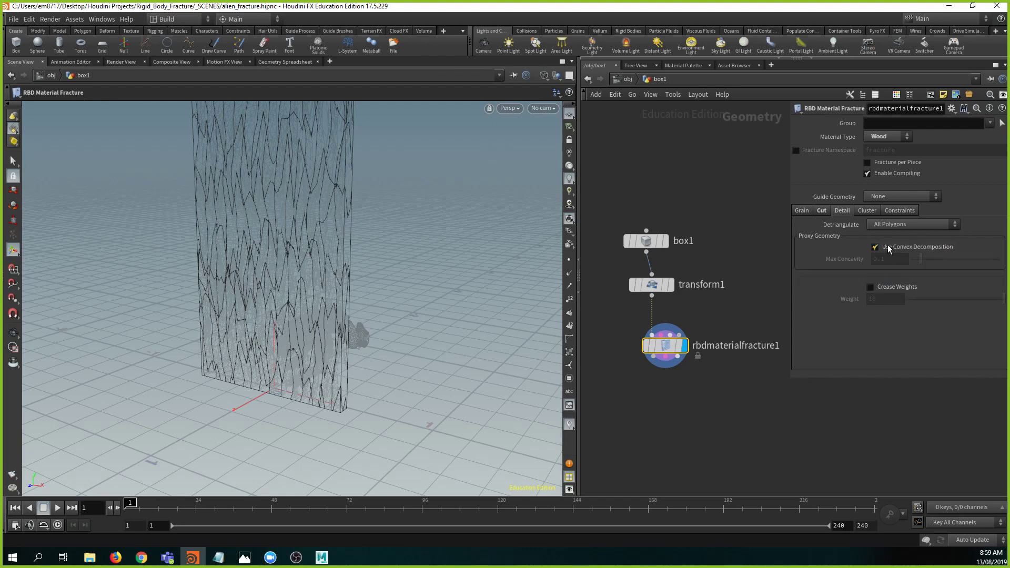
click(888, 248)
click(837, 211)
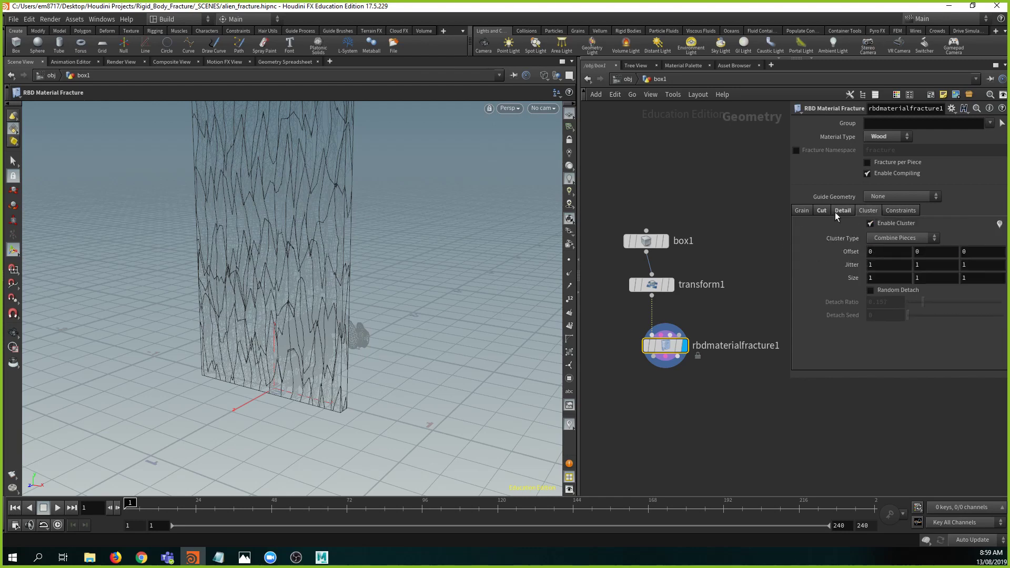
alt+drag(383, 266, 403, 272)
alt+right_drag(404, 273, 461, 267)
key(Return)
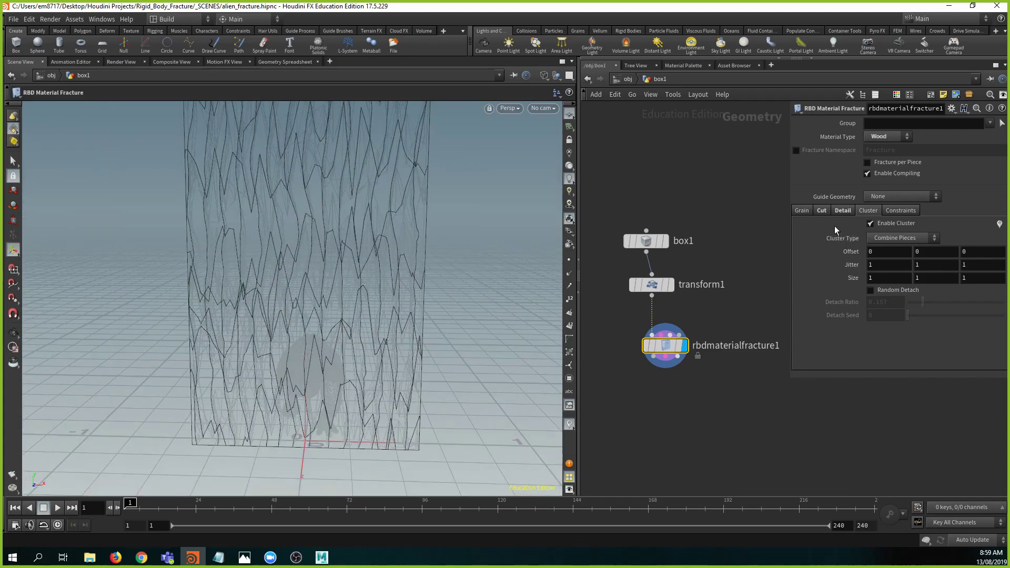
click(842, 211)
click(822, 210)
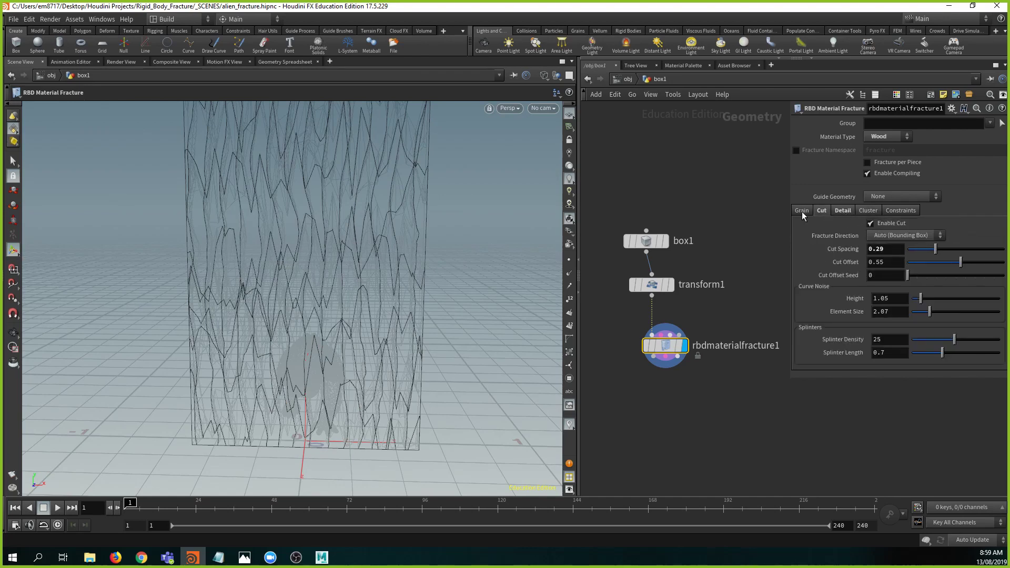
click(801, 211)
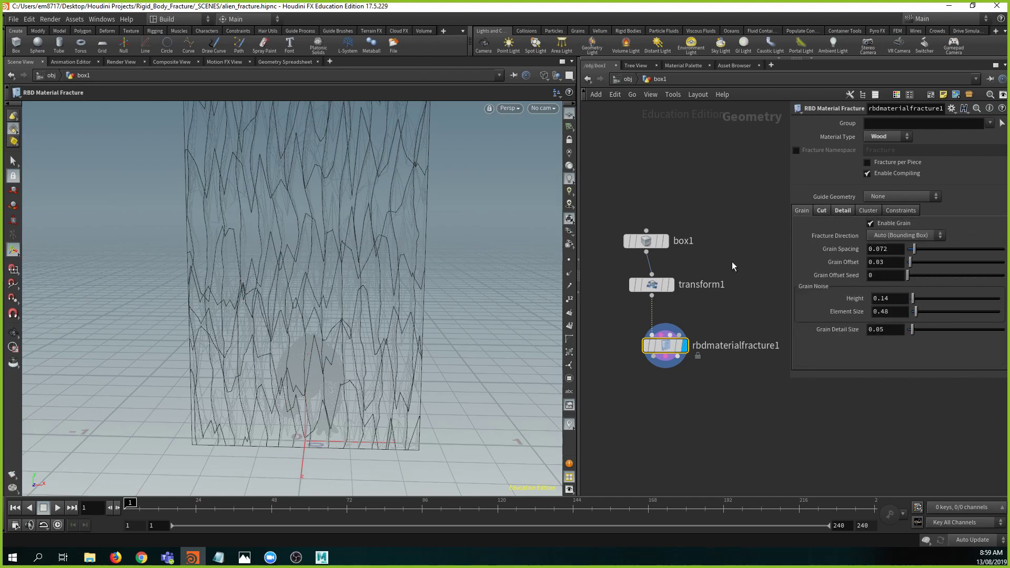
- Set the proxy geometry's Max Concavity to 0.181 and the wood fracture's Cut Spacing to 0.393
click(844, 210)
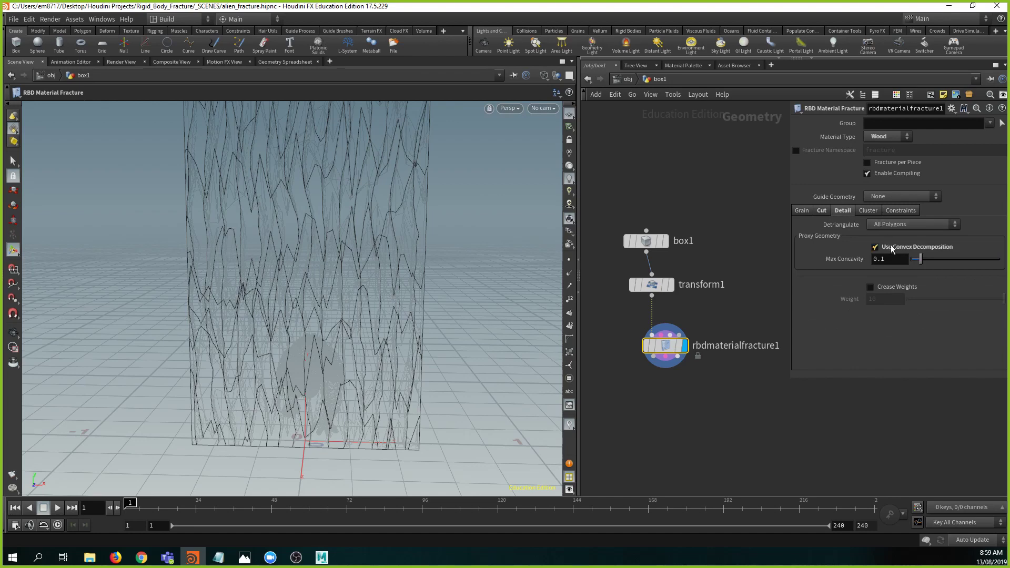
drag(926, 260, 929, 260)
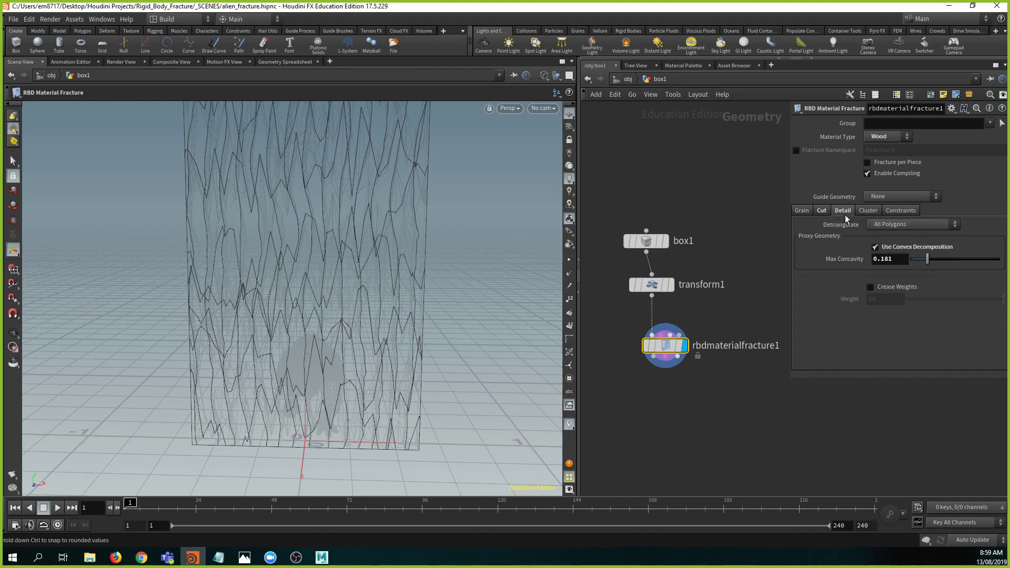
click(821, 210)
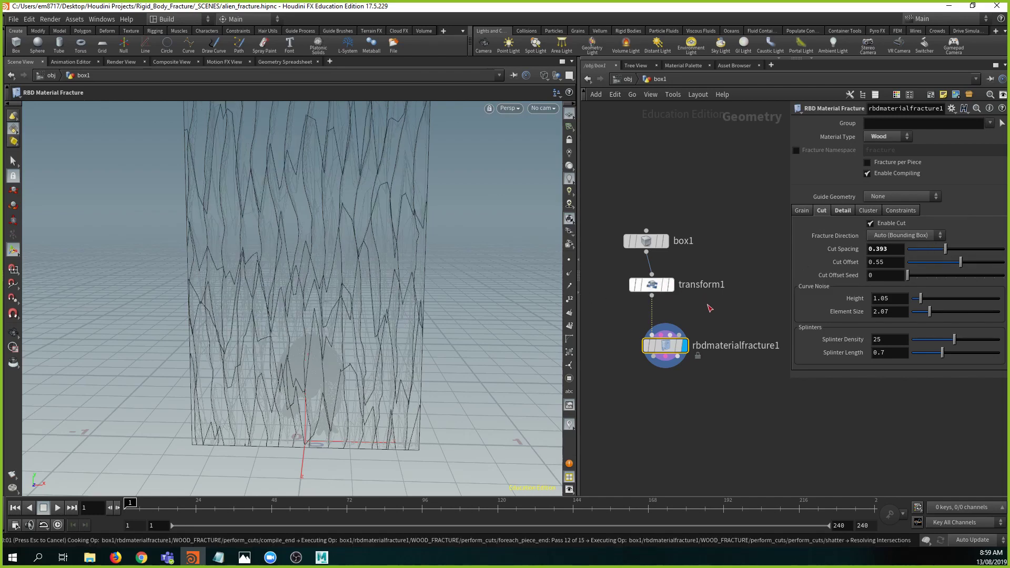
middle_drag(708, 306, 707, 264)
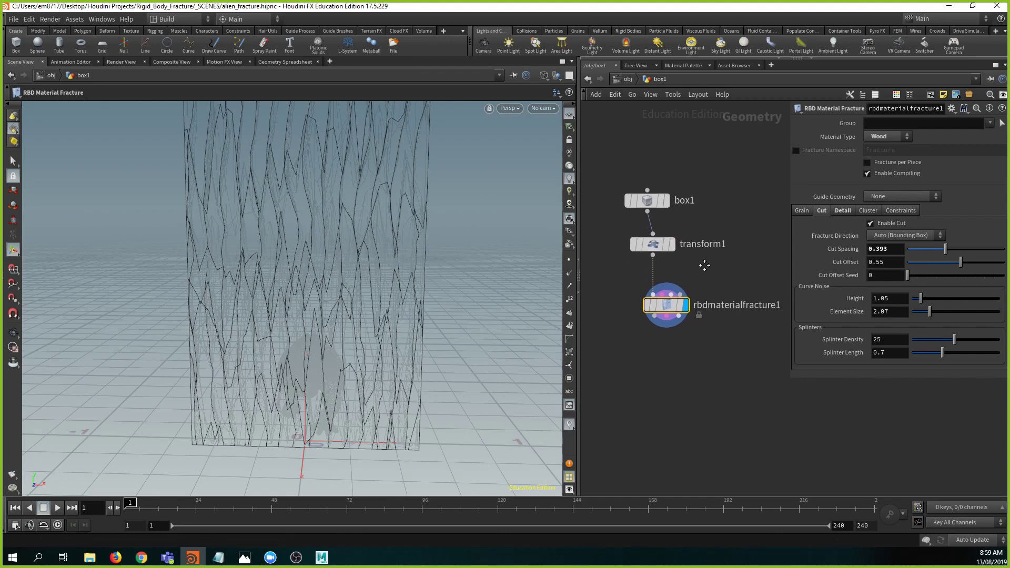
- Set the wood fracture's Grain Spacing to 0.05 and check the denser splinters on the wall
click(801, 210)
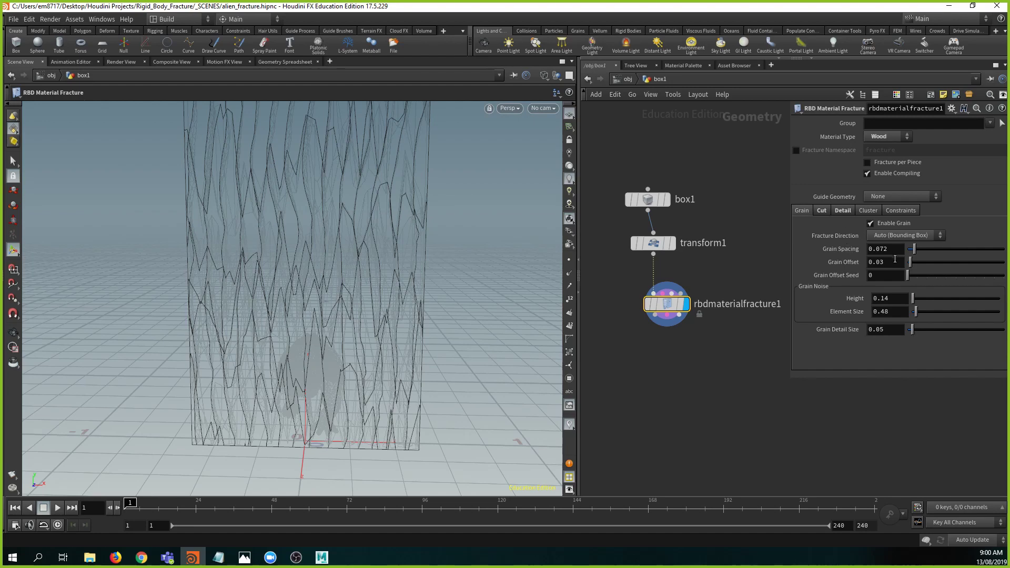
drag(888, 248, 880, 249)
text(5)
key(Return)
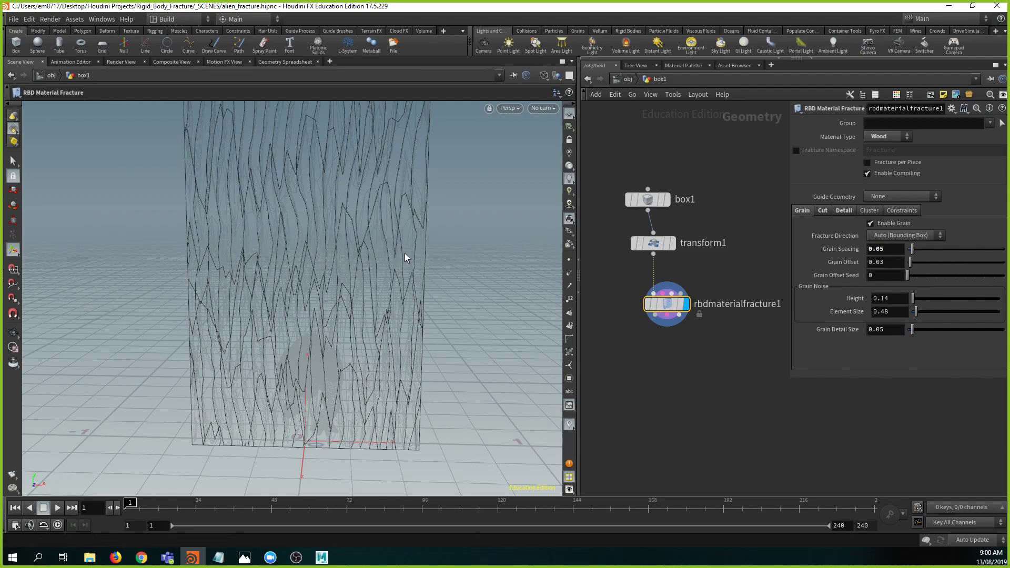
key(space)
drag(405, 258, 341, 253)
drag(435, 247, 374, 250)
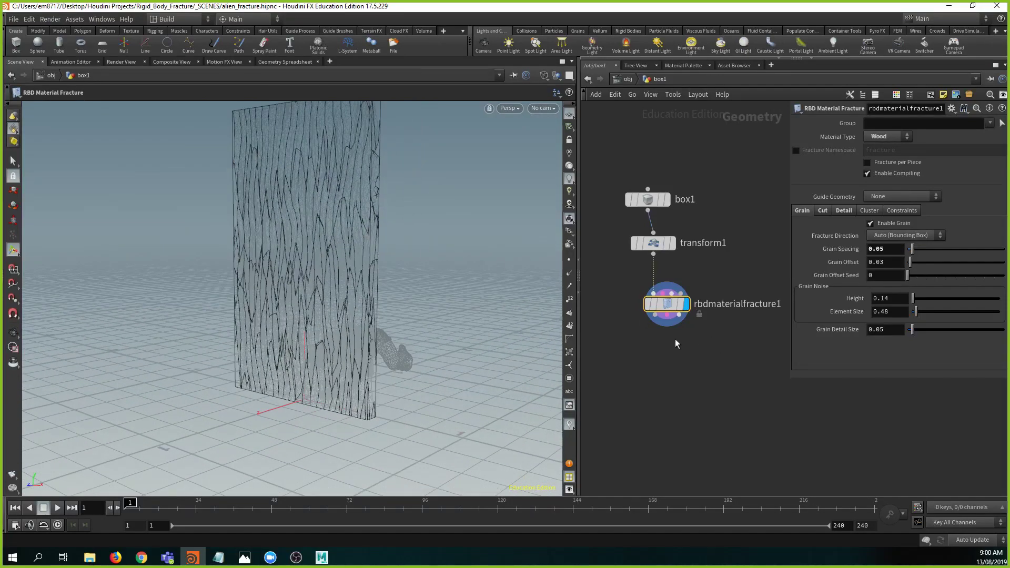
- Add an Assemble node connected to the first output of the RBD Material Fracture node
click(655, 315)
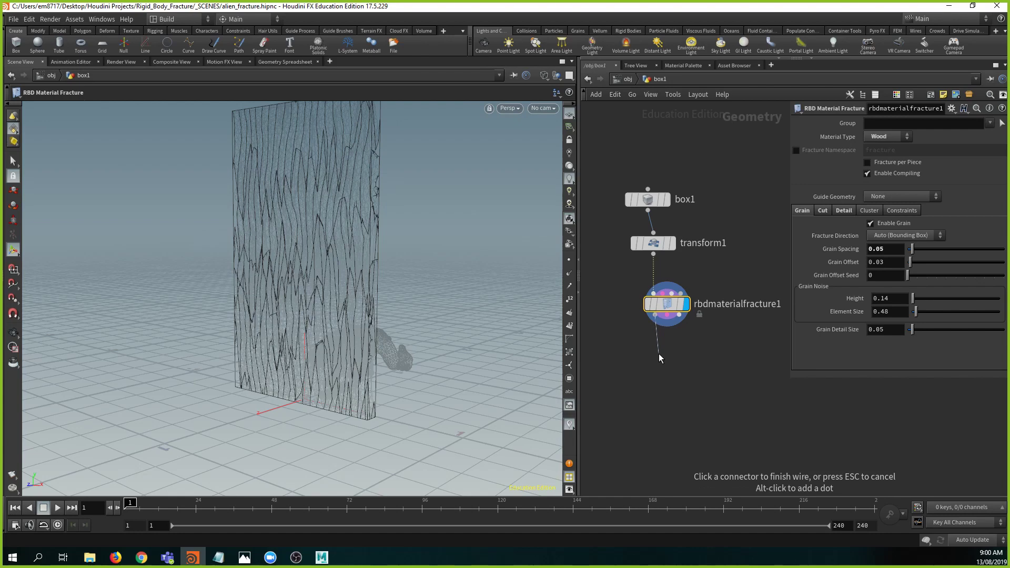
click(659, 353)
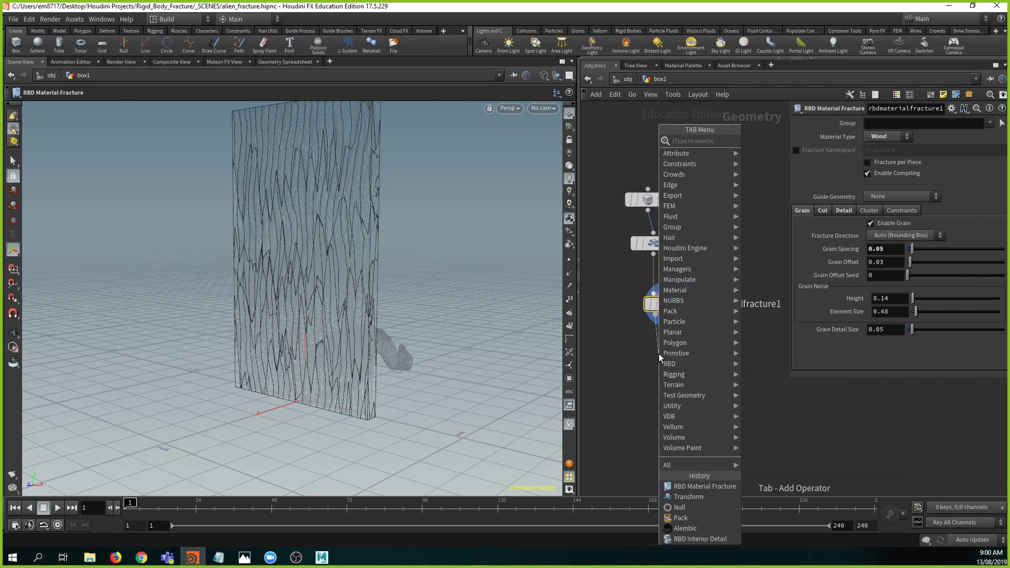
text(asse)
key(Return)
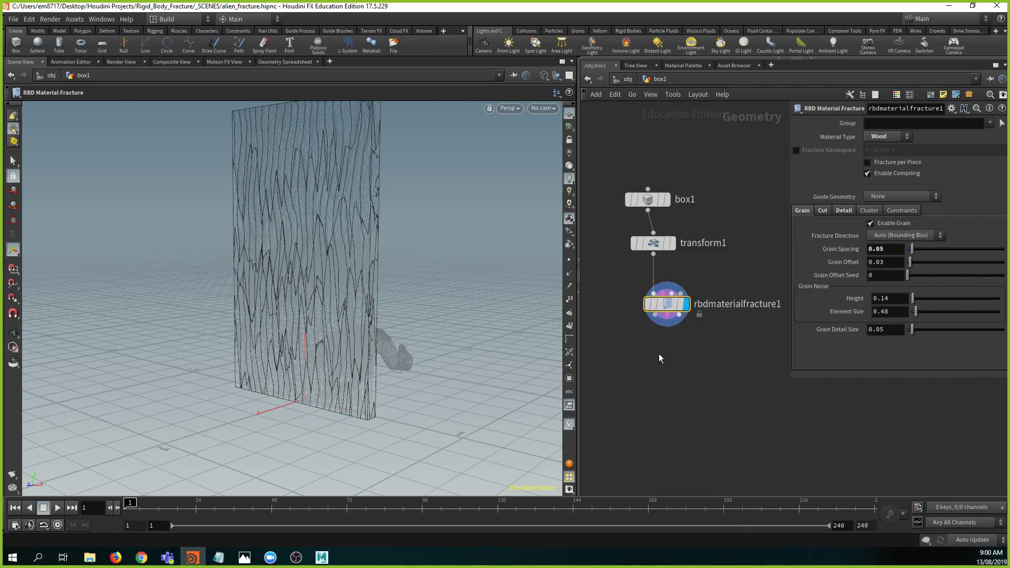
click(658, 353)
- Check the geometry information of the fracture and Assemble nodes, and enable Create Packed Geometry on the Assemble node
middle_click(669, 304)
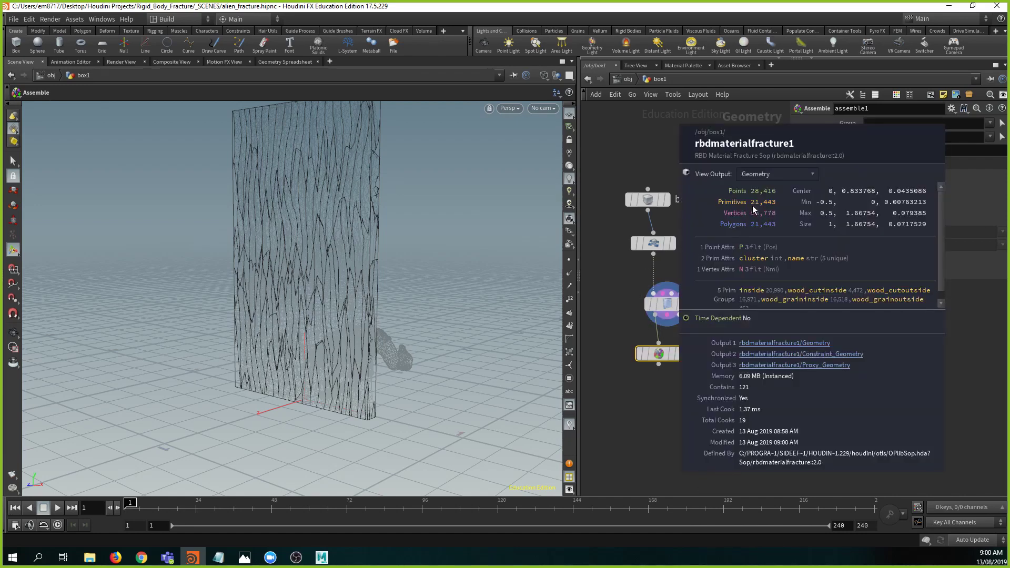
middle_click(658, 354)
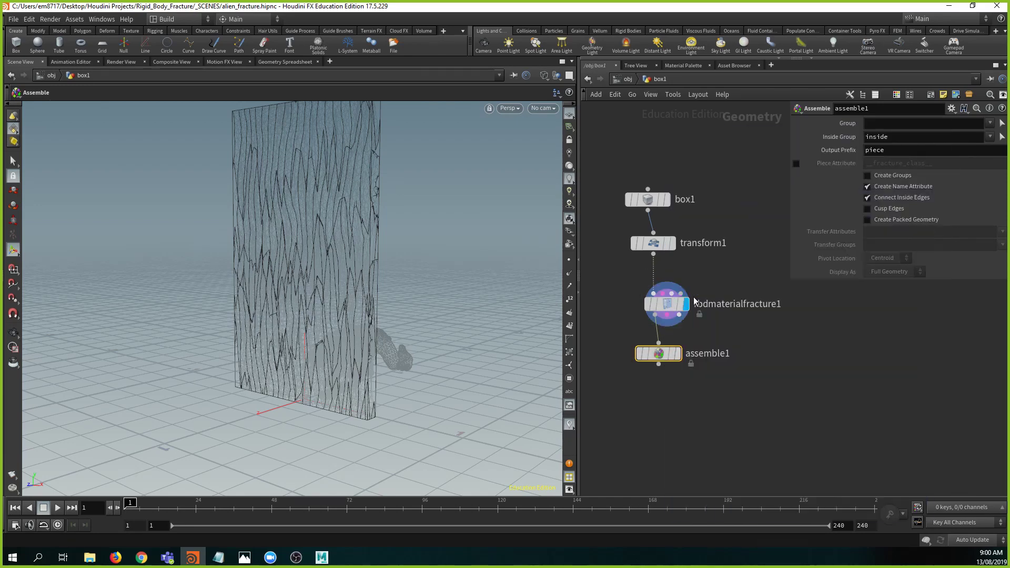
click(886, 219)
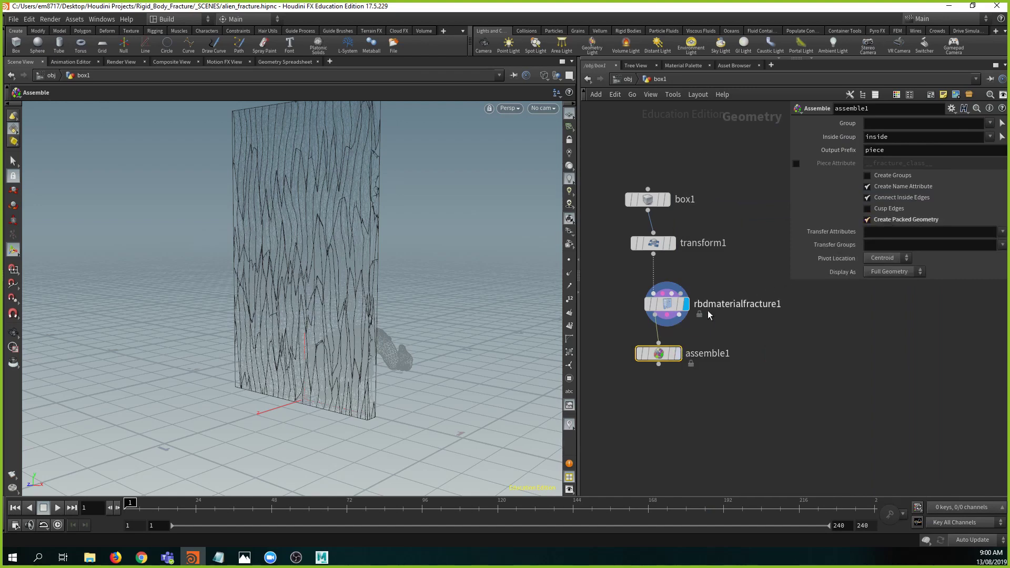
- Check the Assemble node's geometry information for packed fragments
middle_click(660, 355)
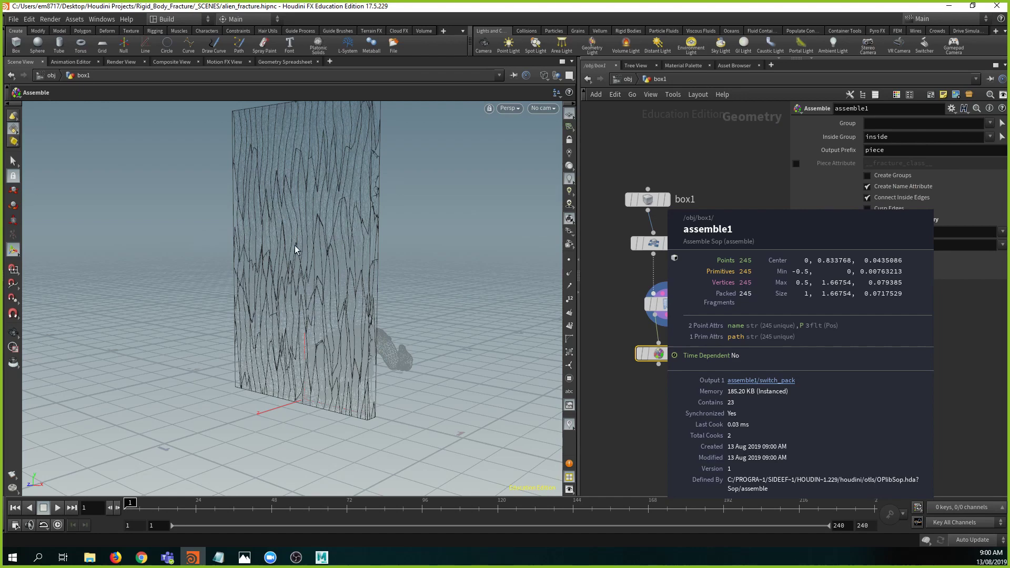
mouse_move(743, 381)
middle_down()
mouse_move(764, 344)
mouse_move(735, 376)
middle_up()
scroll(742, 373, down, 2)
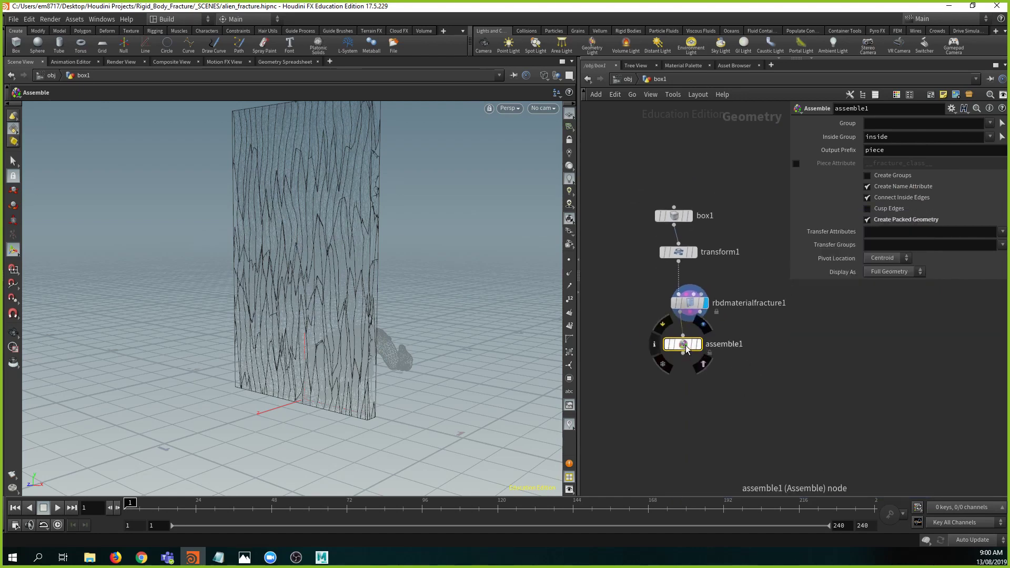
- Add a Null node connected to the Assemble node's output and name it _out_geo
mouse_move(687, 347)
mouse_down()
mouse_move(689, 400)
mouse_move(692, 356)
mouse_up()
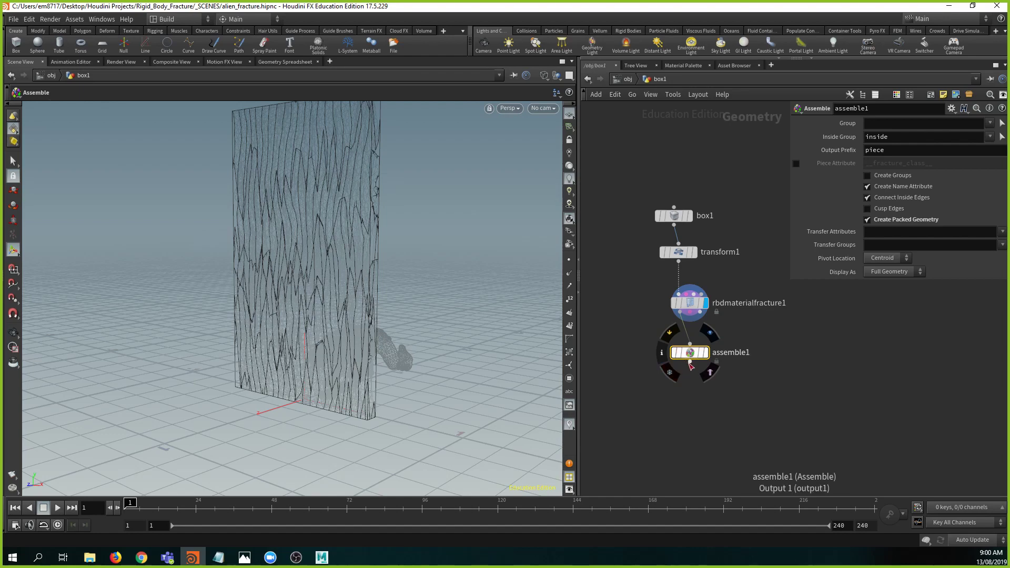
click(690, 360)
key(Tab)
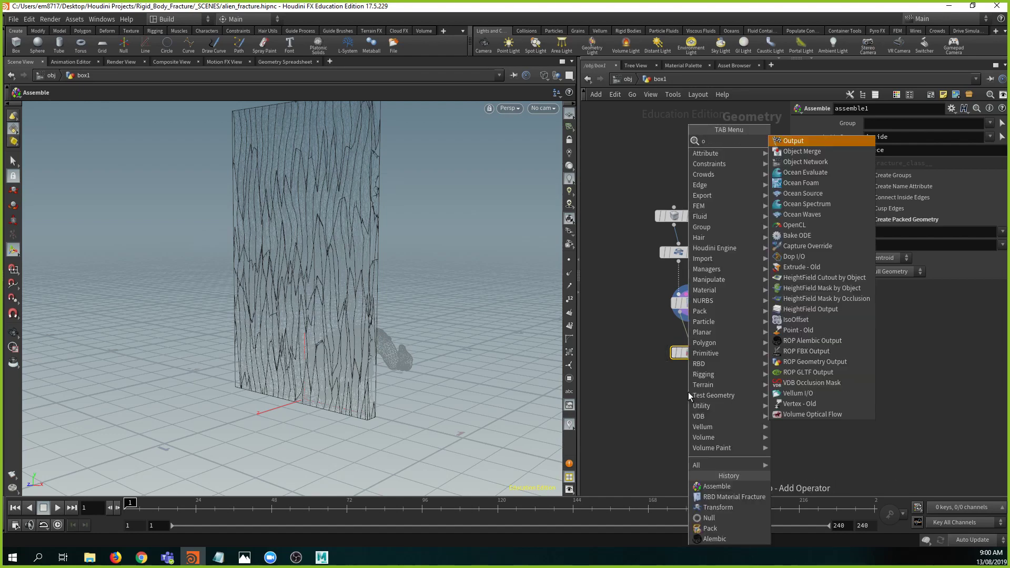
text(null)
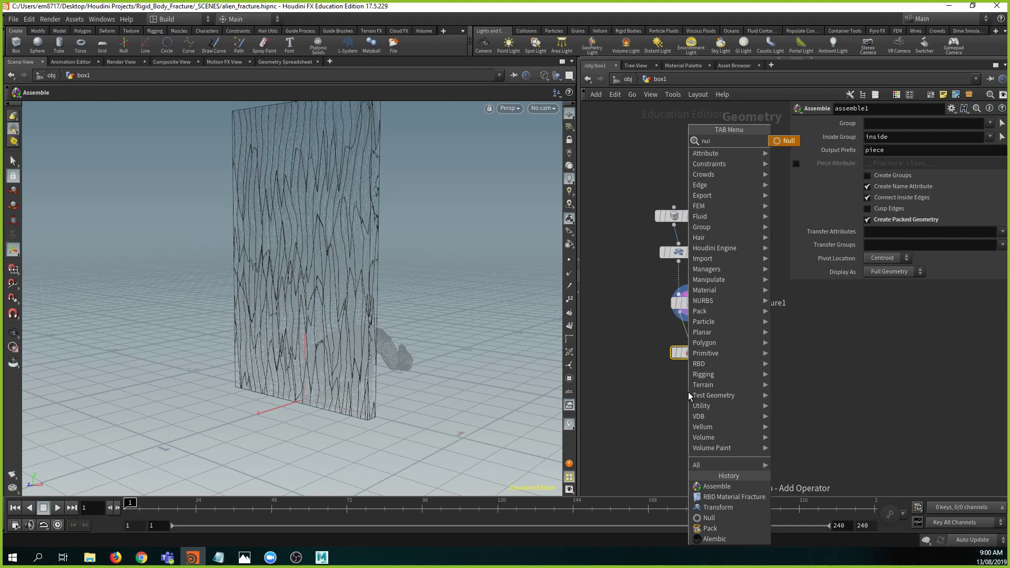
key(Return)
key(Return)
click(719, 394)
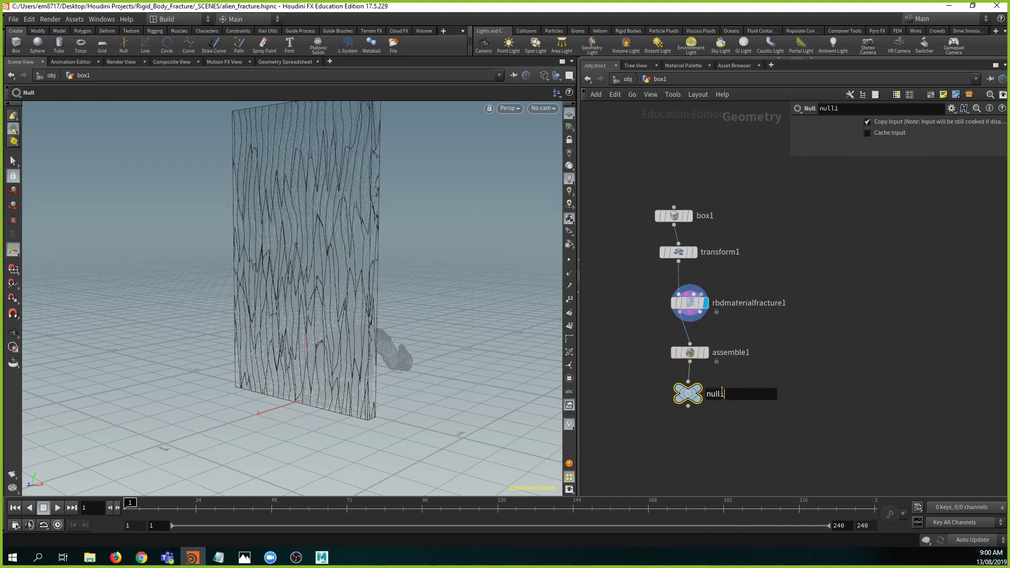
drag(735, 394, 589, 394)
text(_out_geo)
key(Return)
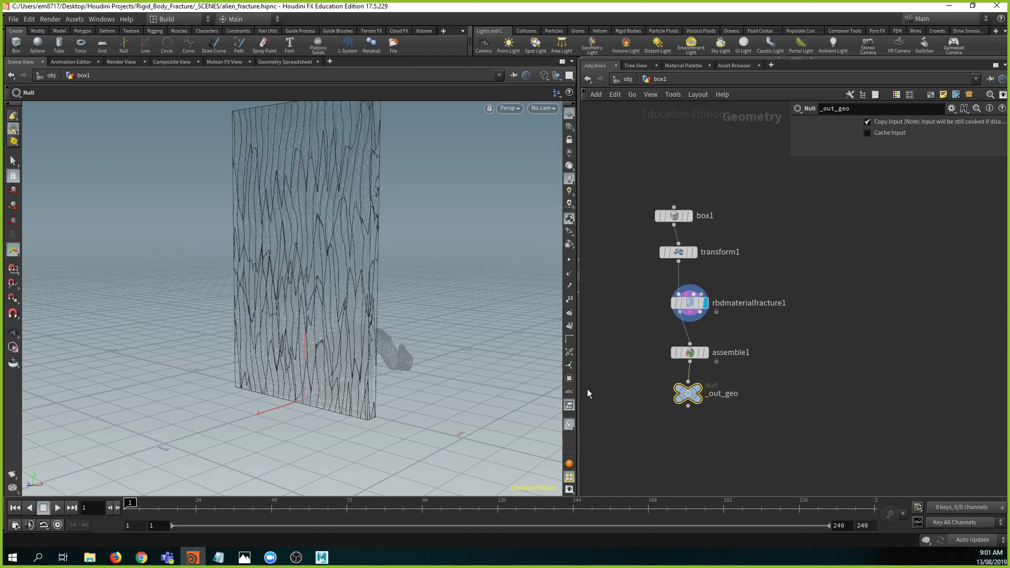
- Rename the Null node below the Assemble node to _out_wall
double_click(741, 395)
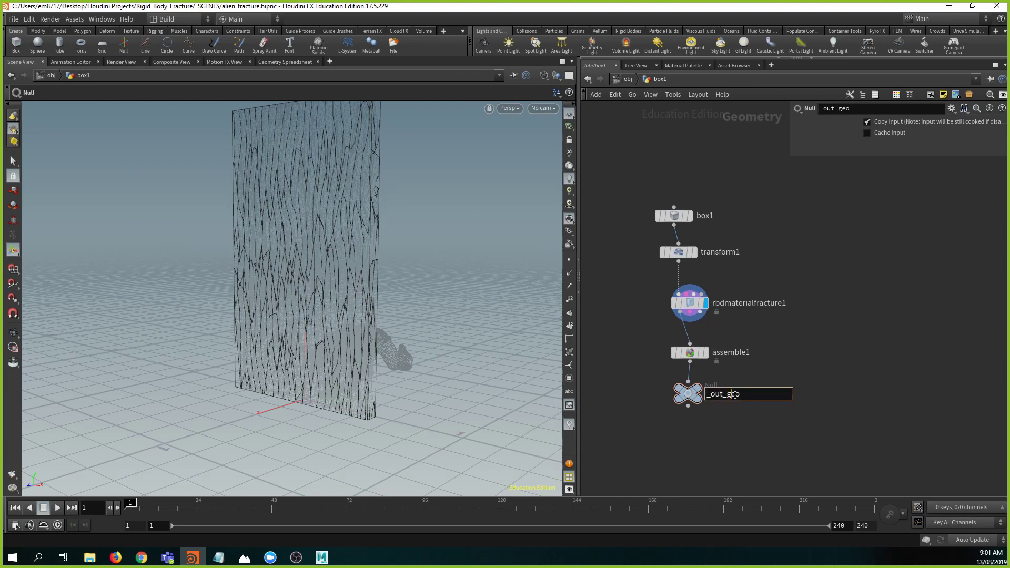
double_click(734, 395)
text(wall)
key(Return)
middle_drag(848, 365, 848, 365)
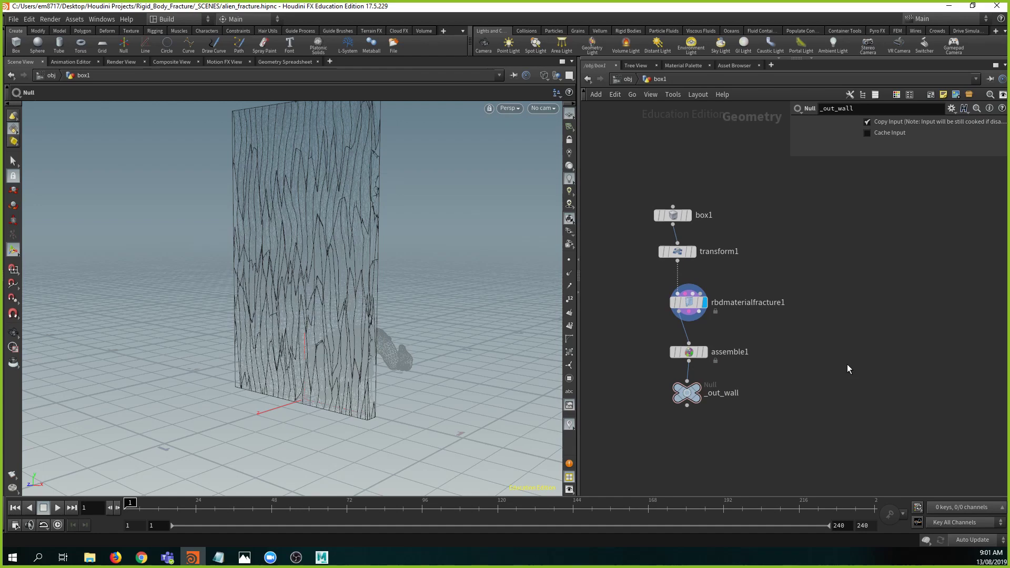
- Return to the object level and turn the box1 wall into a simulated rigid body with the RBD Objects tool
click(554, 30)
click(585, 31)
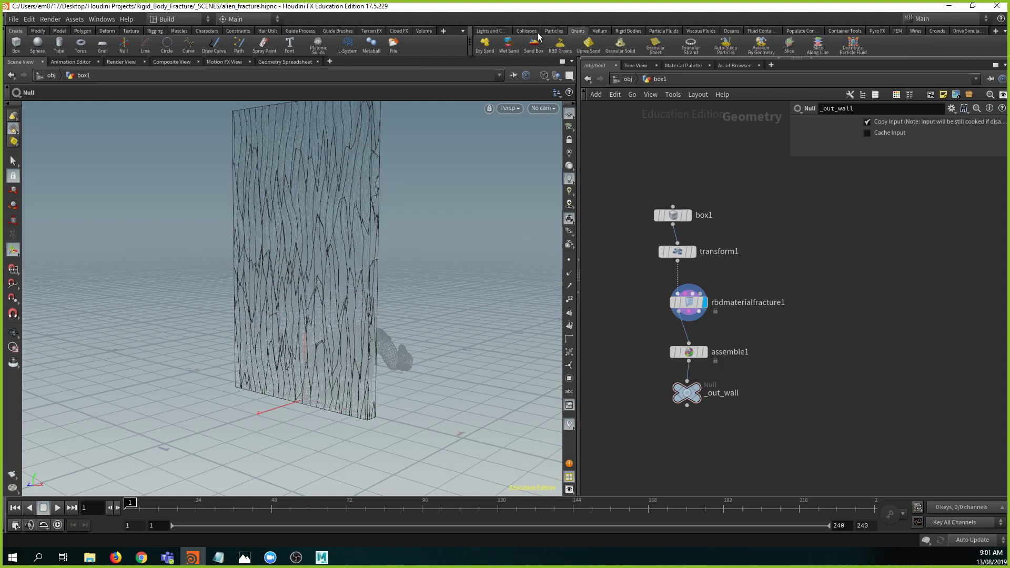
click(627, 31)
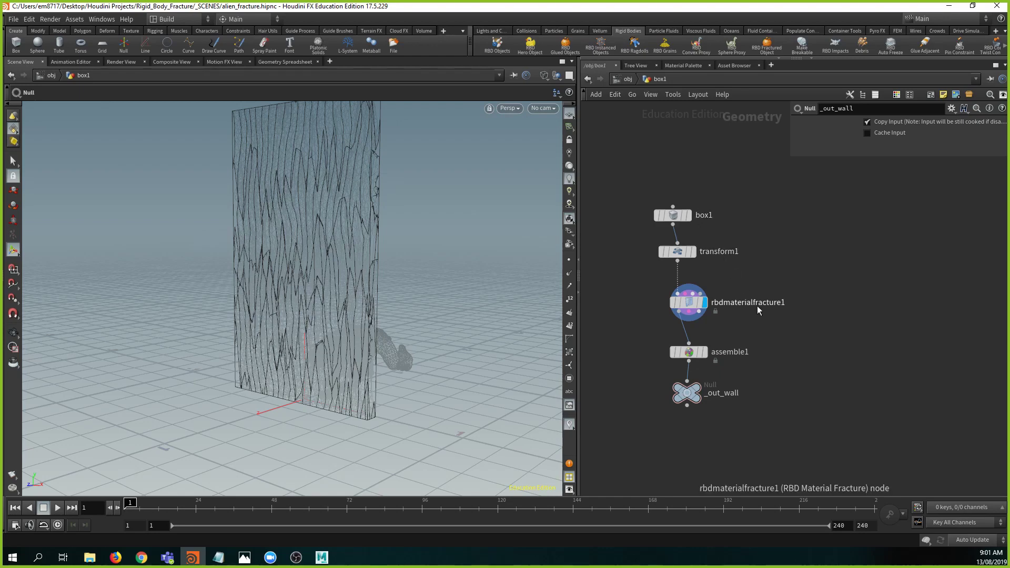
middle_drag(798, 355, 795, 345)
key(u)
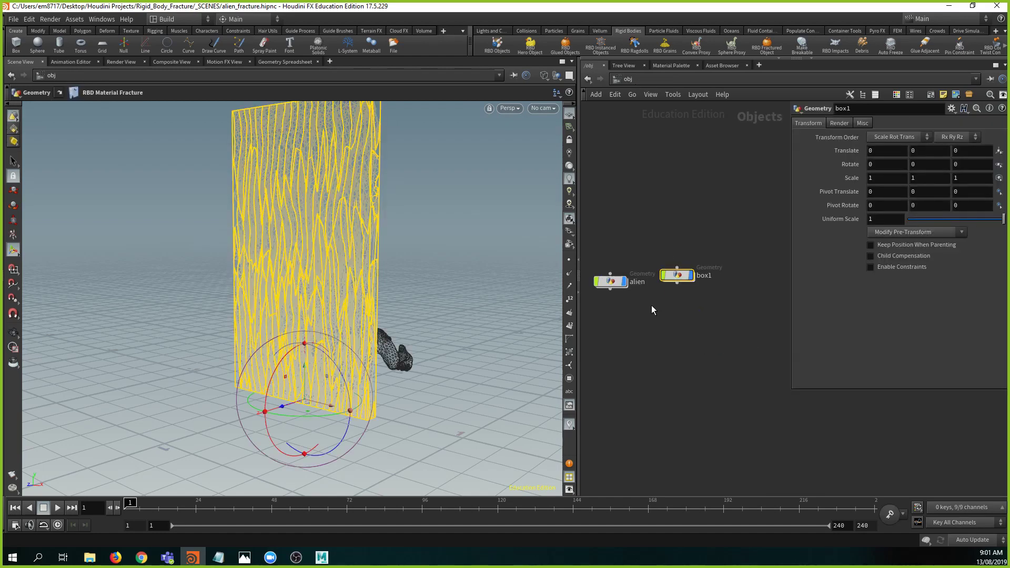
middle_drag(651, 306, 675, 301)
click(683, 347)
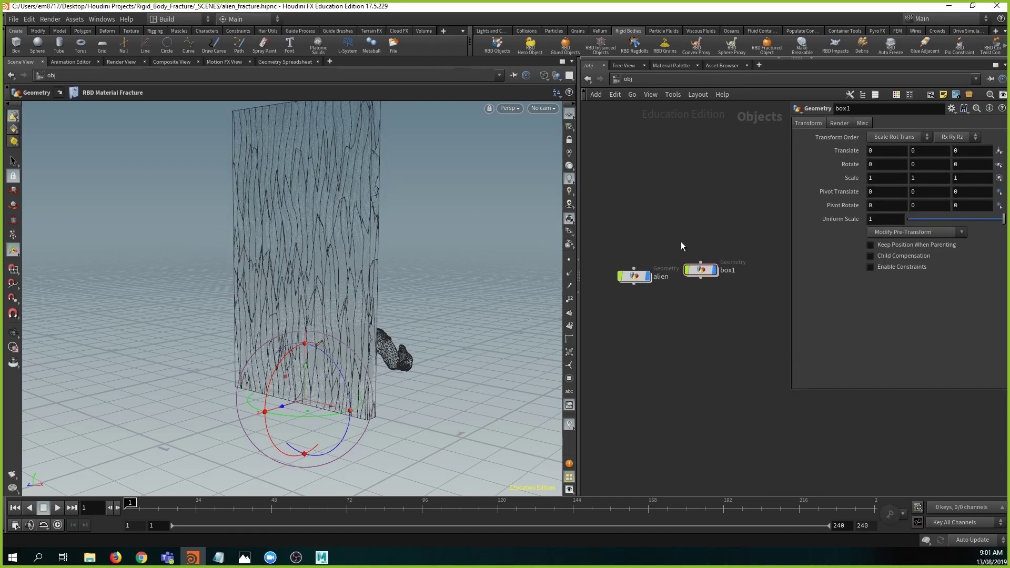
click(700, 272)
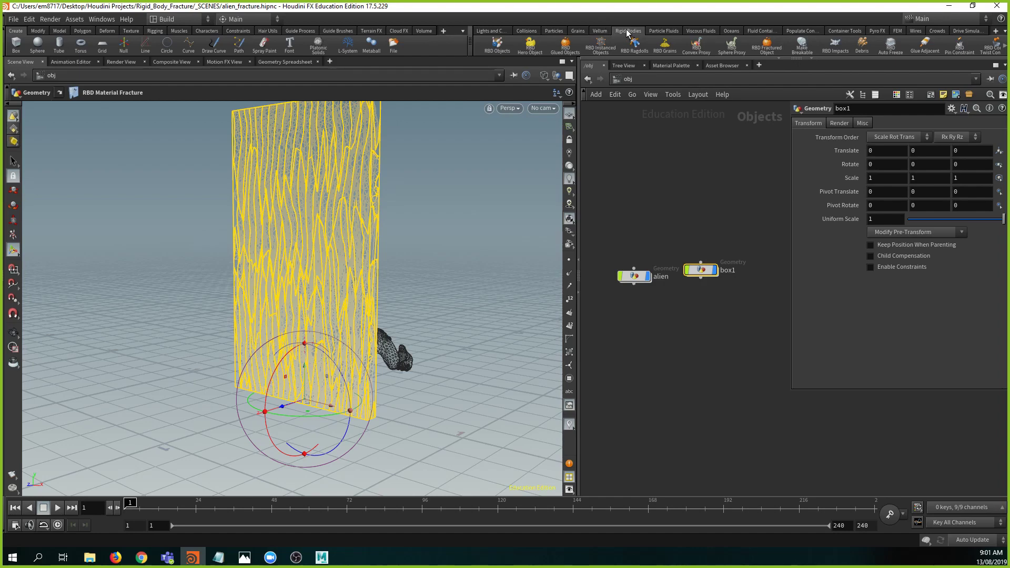
click(497, 45)
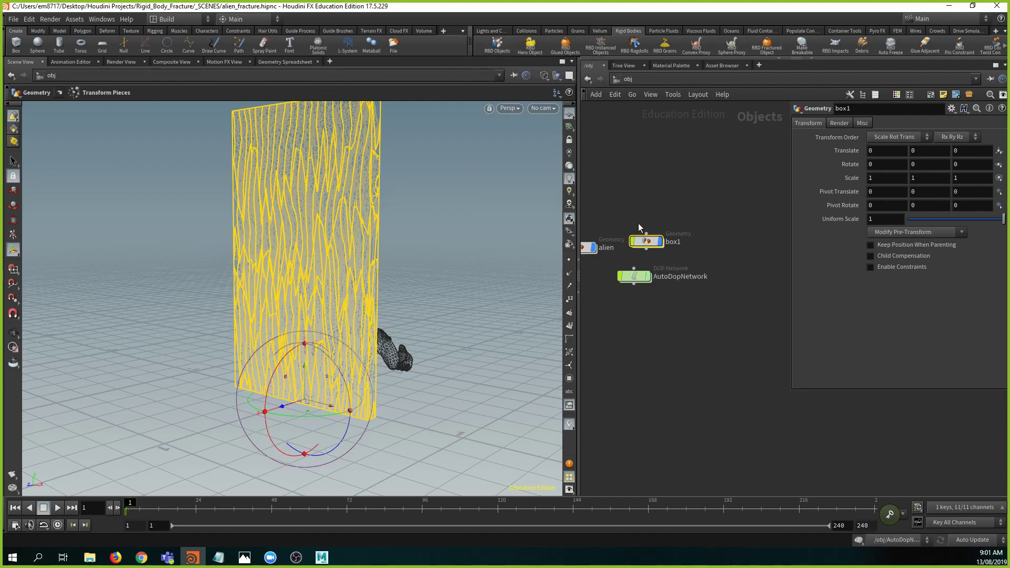
- Make the alien a collision object for the simulation with the Deforming Object tool
middle_drag(707, 275, 775, 293)
drag(646, 233, 661, 289)
click(526, 32)
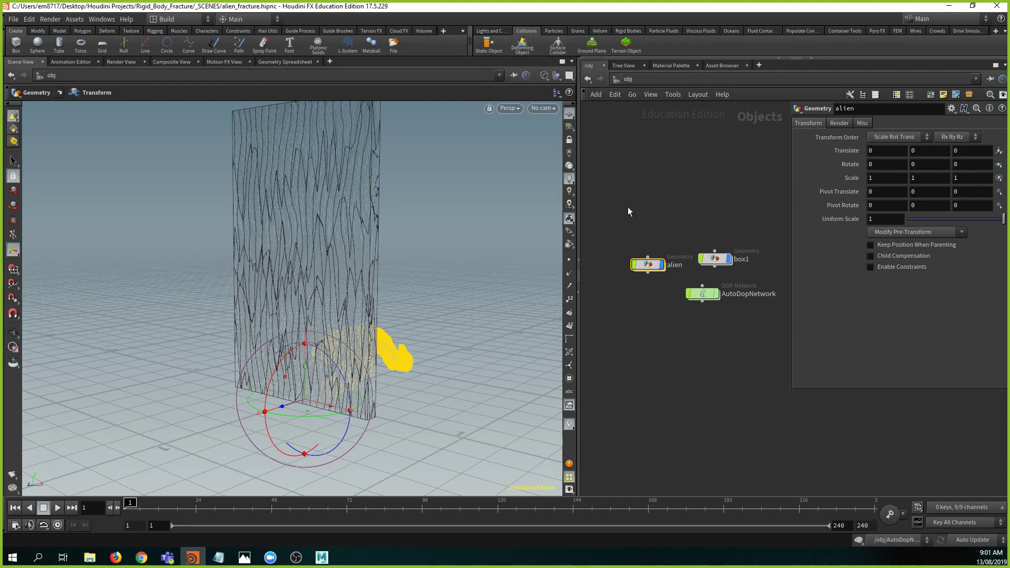
middle_drag(665, 219, 663, 201)
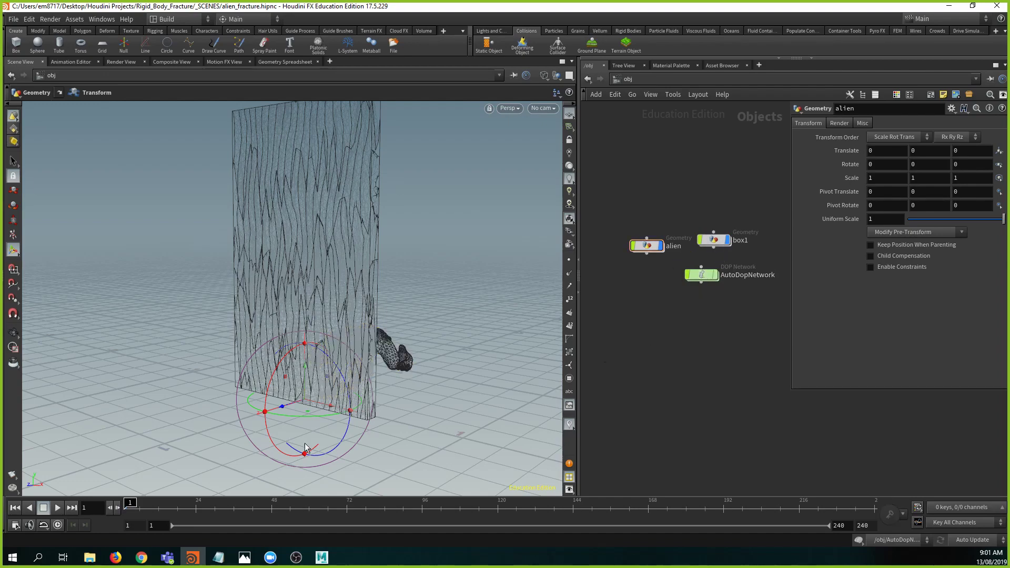
- Play the first frames of the wall simulation and return to frame 1
click(59, 507)
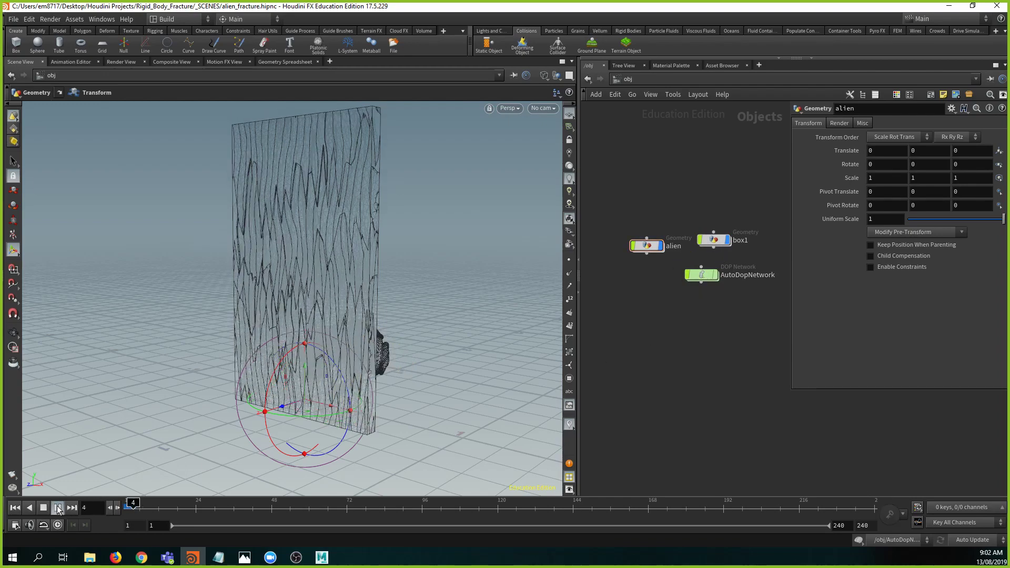
click(58, 507)
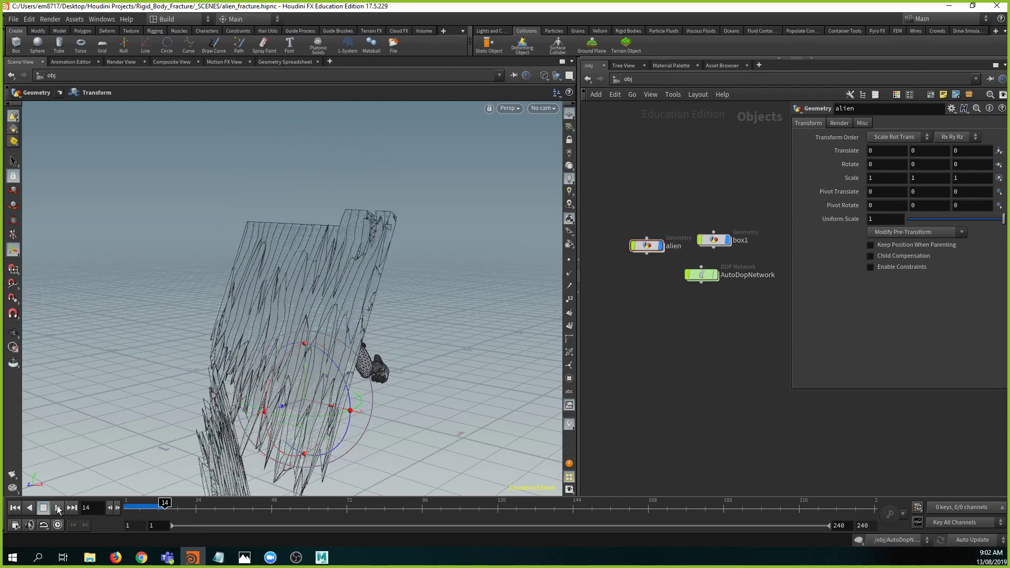
click(14, 510)
- Add a ground plane collision object to the simulation
middle_drag(729, 308, 711, 314)
scroll(695, 305, up, 2)
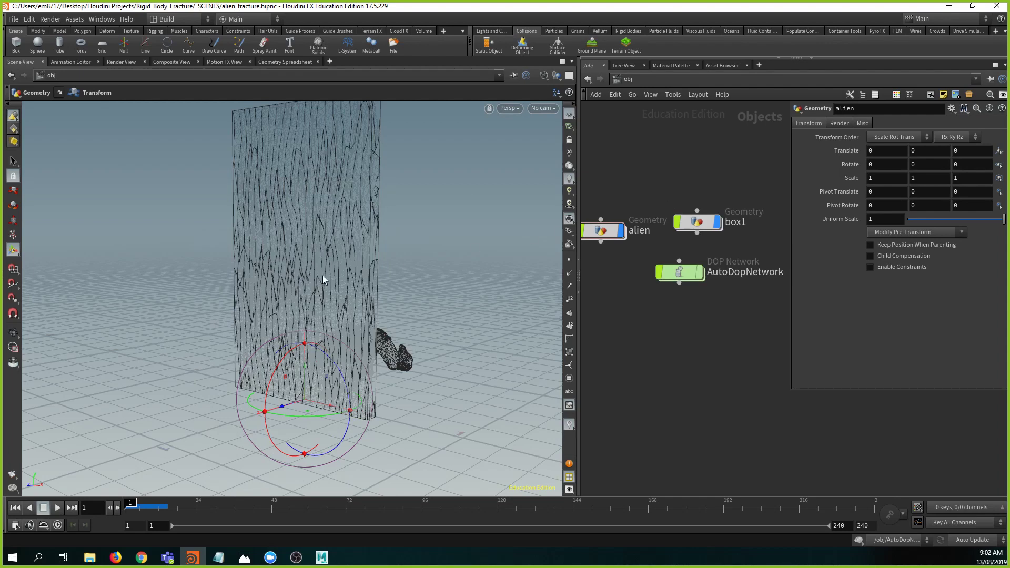
middle_drag(641, 282, 673, 312)
scroll(664, 292, down, 1)
scroll(694, 296, up, 2)
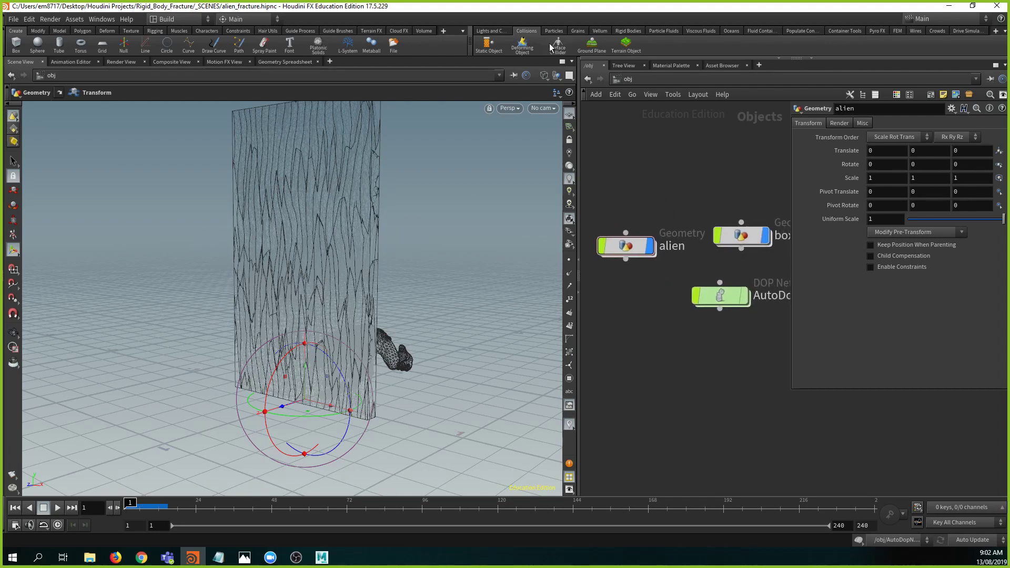
click(592, 45)
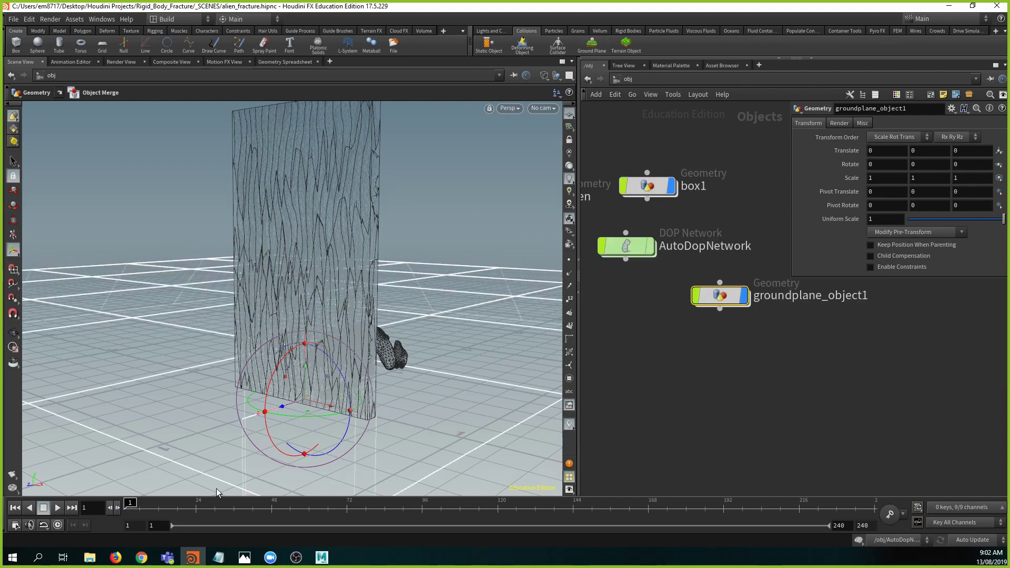
- Play the simulation with the ground plane in place and rewind to the first frame
click(59, 507)
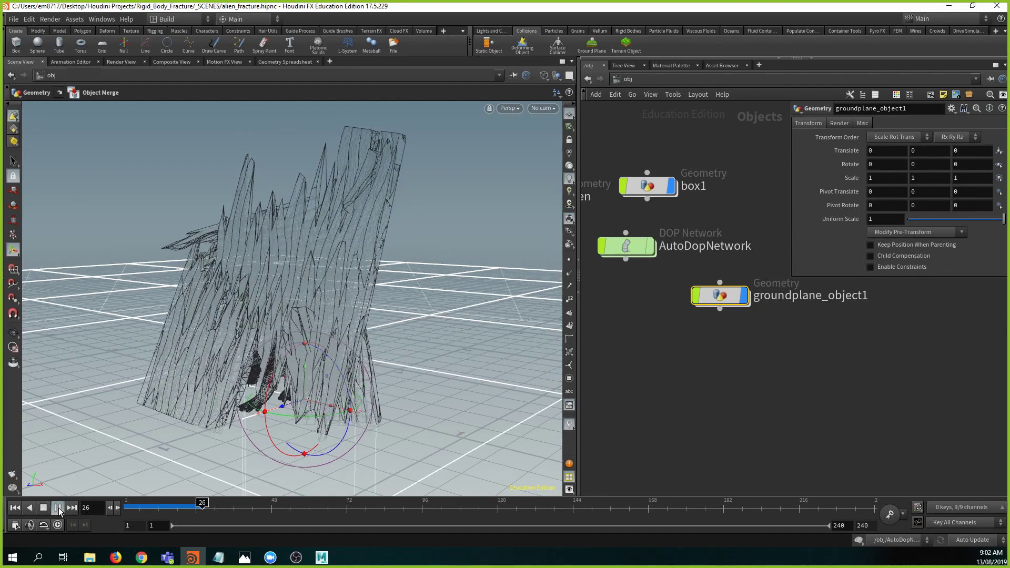
click(44, 507)
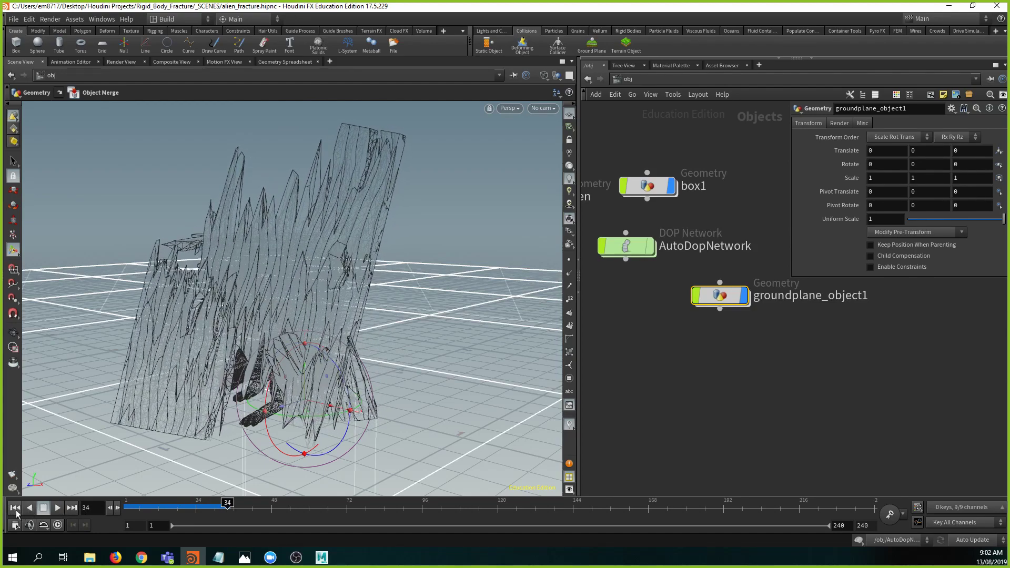
click(15, 507)
- Open the box1 object's network and lay out its nodes automatically
middle_drag(664, 290, 772, 382)
middle_drag(737, 303, 677, 244)
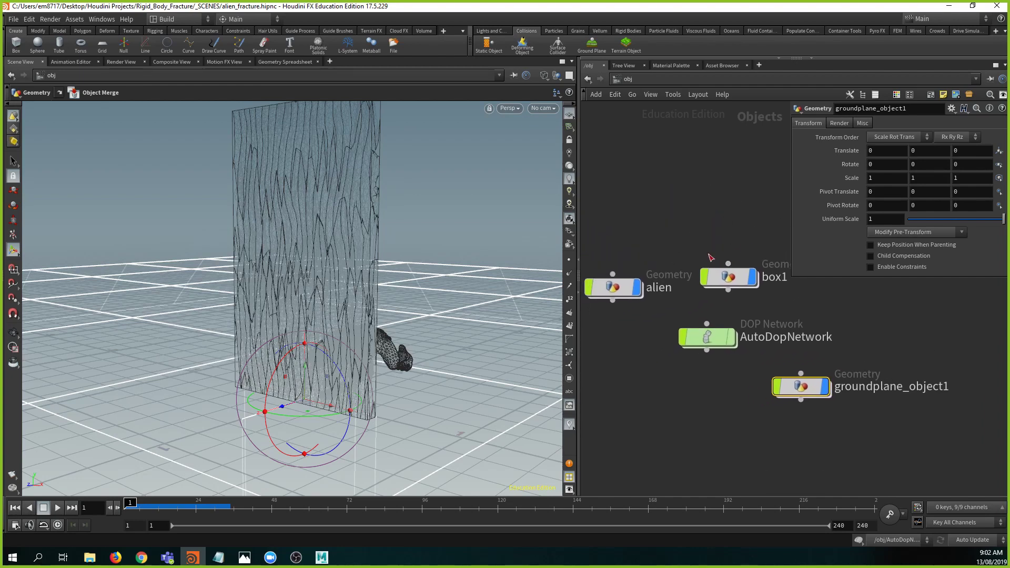
double_click(735, 279)
middle_drag(687, 257, 840, 333)
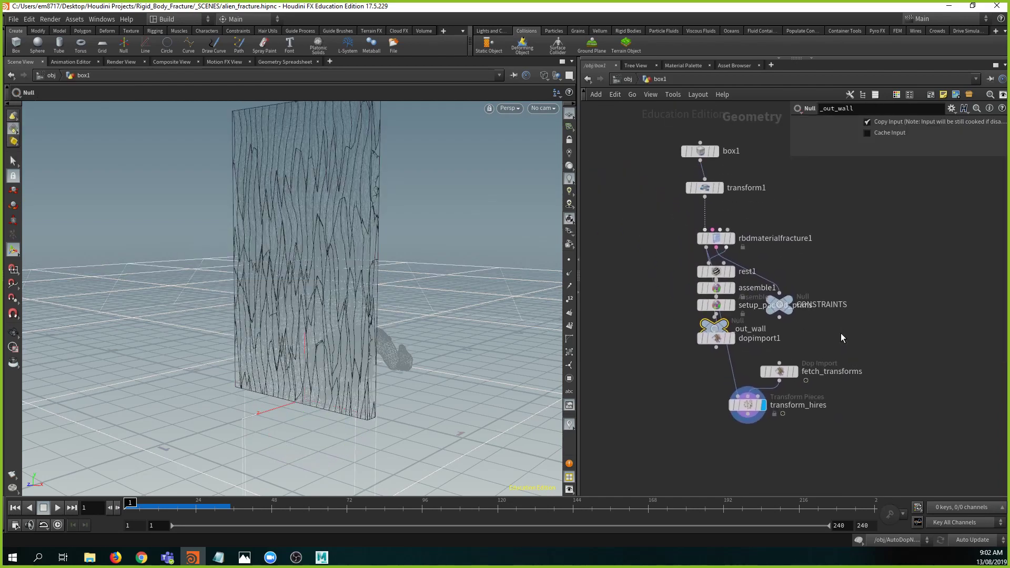
key(l)
middle_drag(765, 361, 691, 365)
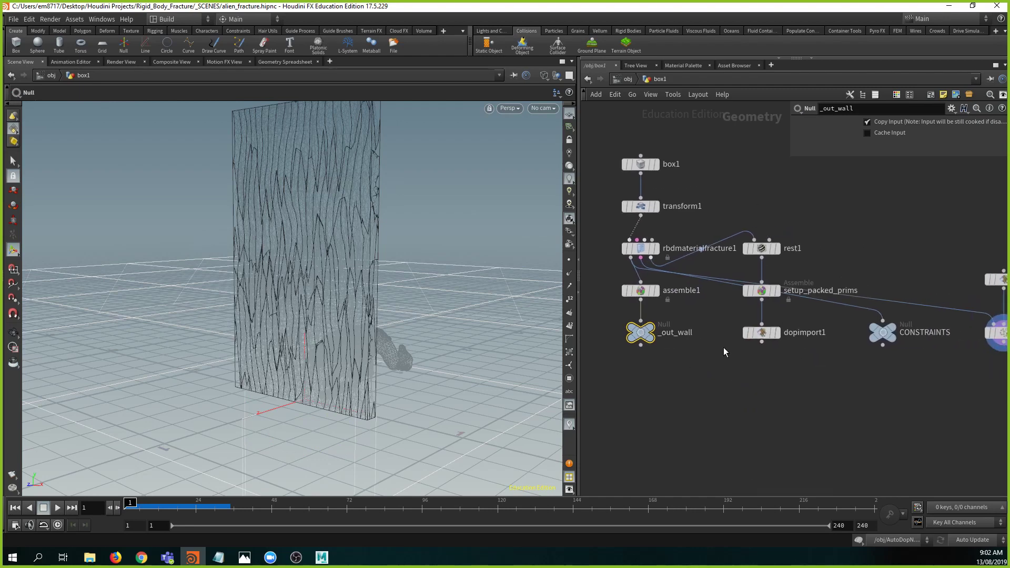
- Spread out the branches: shift assemble1 with _out_wall, and move the rest1 chain and the CONSTRAINTS null lower in the network
scroll(724, 348, down, 2)
scroll(843, 346, up, 2)
scroll(723, 313, down, 2)
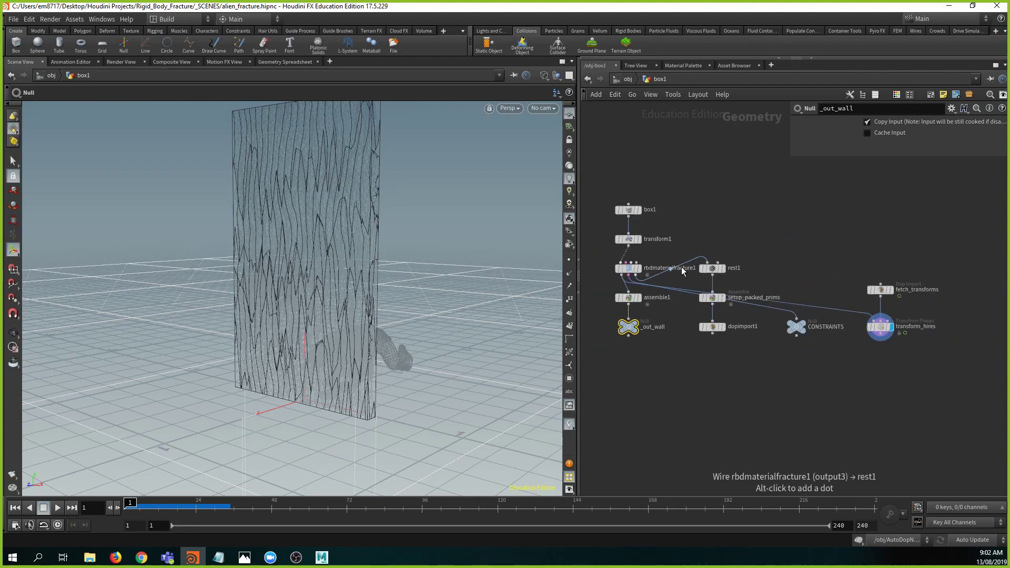
drag(606, 287, 650, 349)
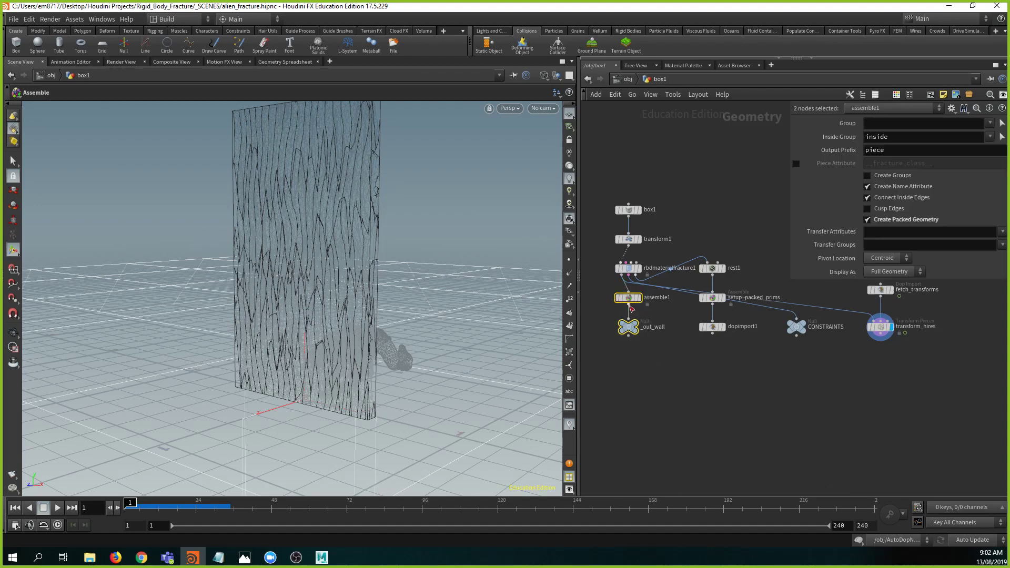
click(629, 299)
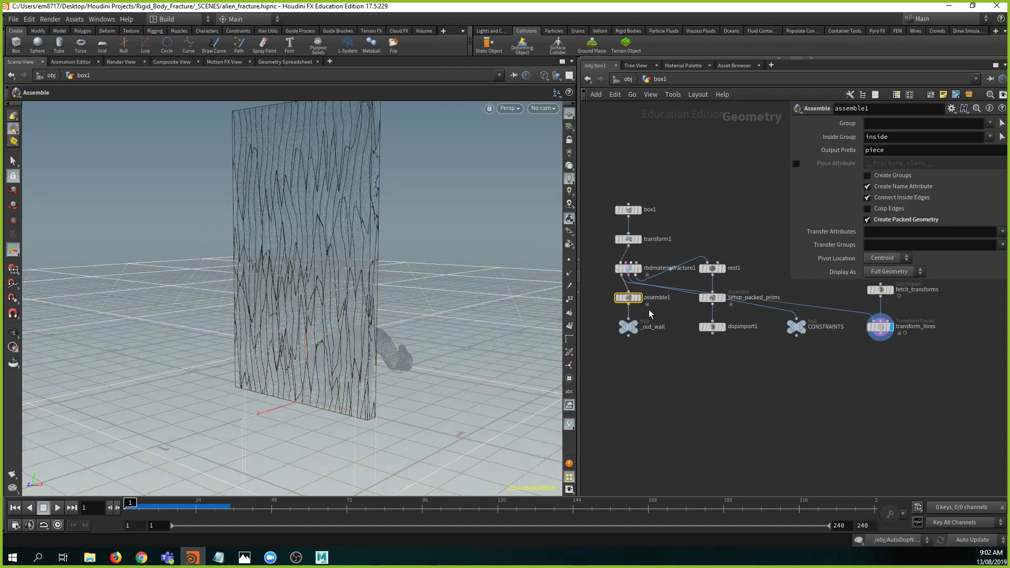
drag(632, 300, 610, 329)
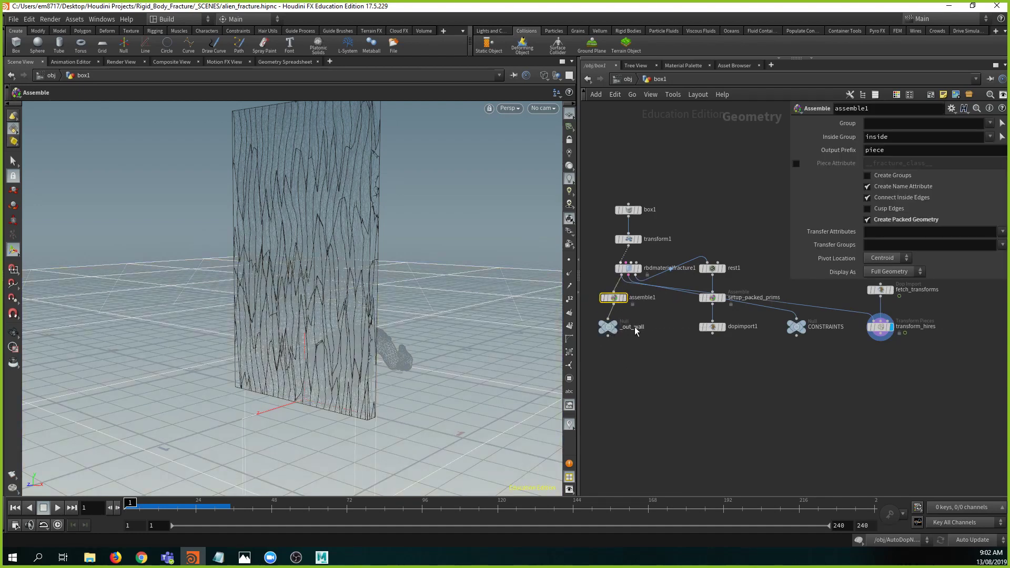
mouse_move(729, 363)
mouse_down()
mouse_move(704, 260)
mouse_move(718, 339)
mouse_move(706, 352)
mouse_move(726, 348)
mouse_up()
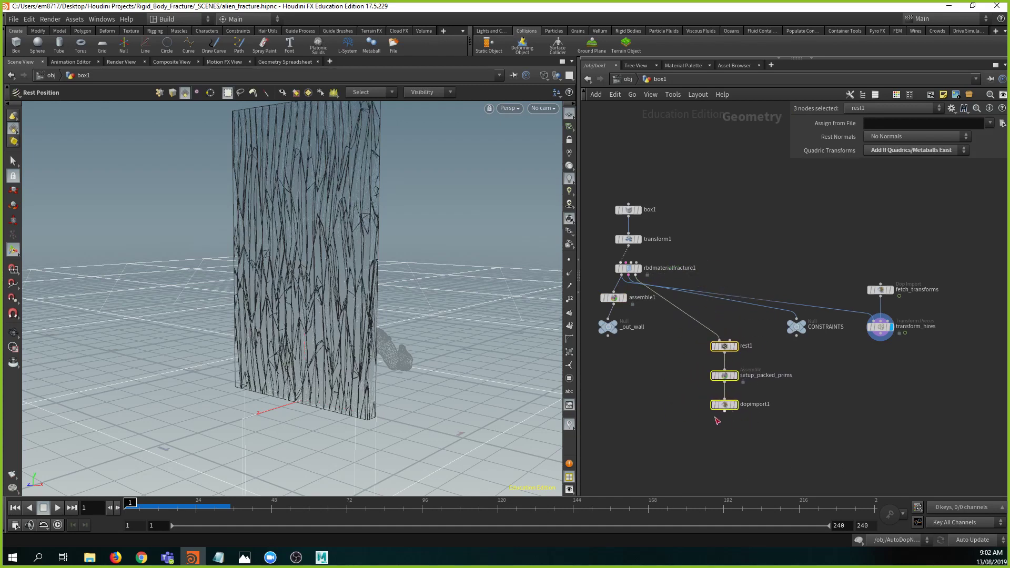
drag(803, 337, 660, 415)
- Examine the rest1 branch and view its wall geometry and the alien from the side
scroll(784, 359, up, 3)
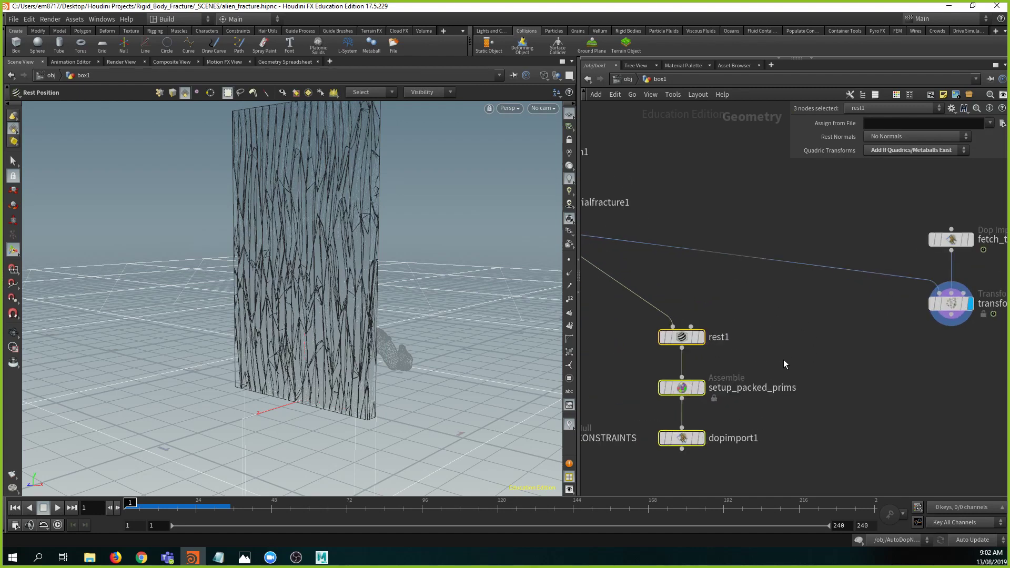
scroll(789, 362, down, 2)
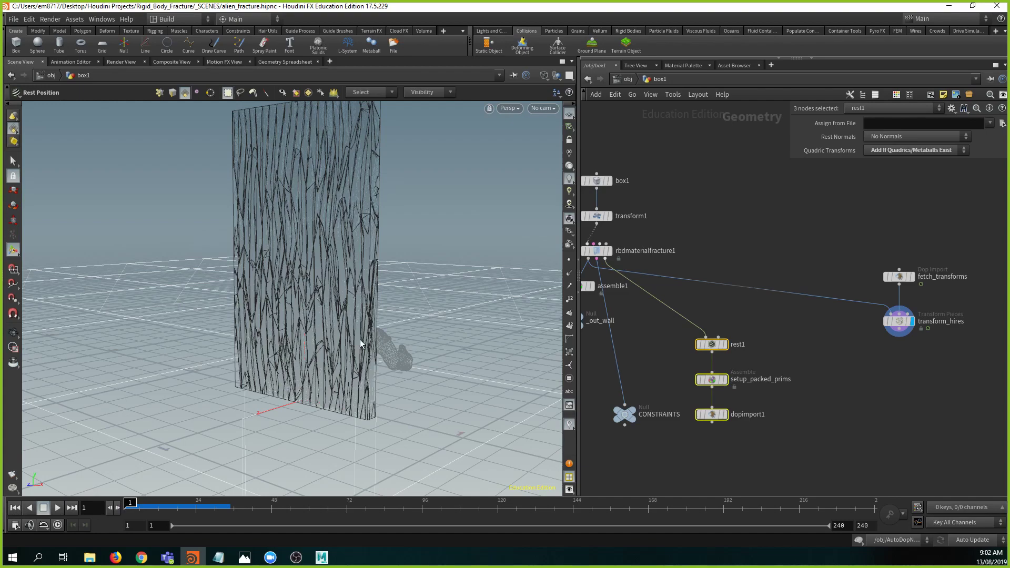
alt+drag(364, 308, 311, 295)
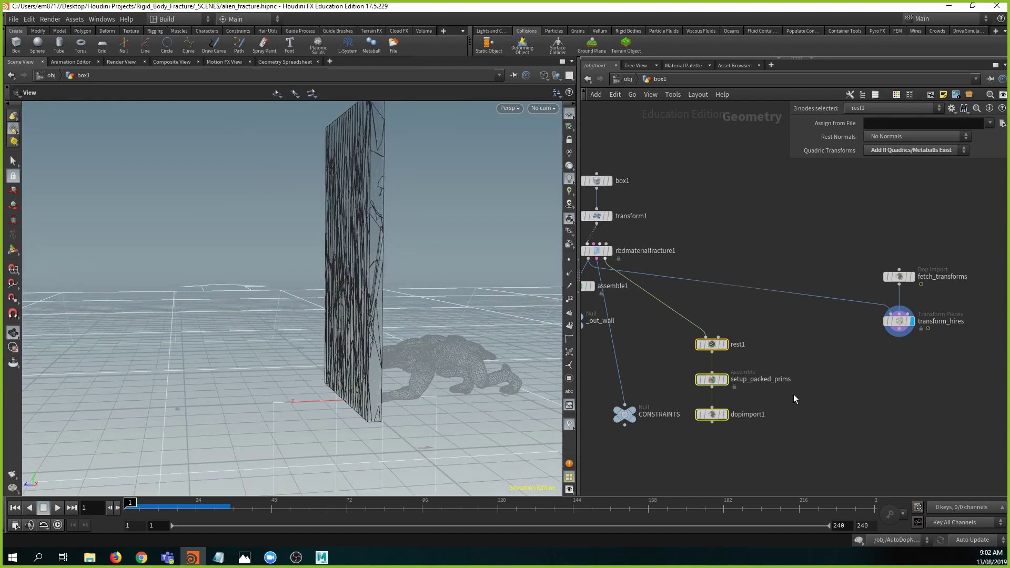
- Move dopimport1 lower to make room and insert an Attribute Create node between setup_packed_prims and dopimport1
middle_drag(793, 393, 811, 349)
scroll(811, 370, up, 2)
drag(805, 355, 691, 424)
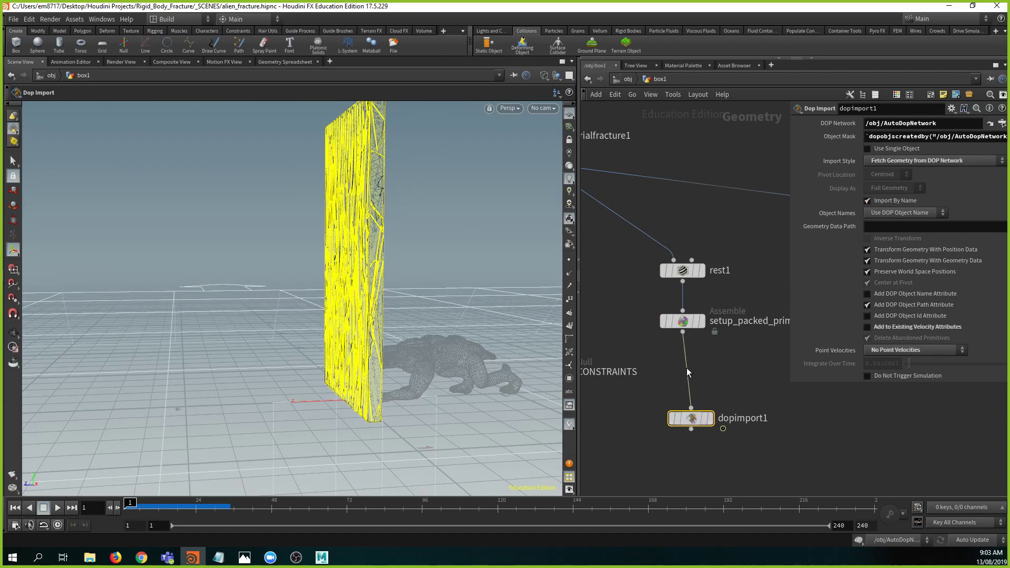
middle_drag(728, 396, 690, 374)
scroll(678, 393, down, 3)
key(Tab)
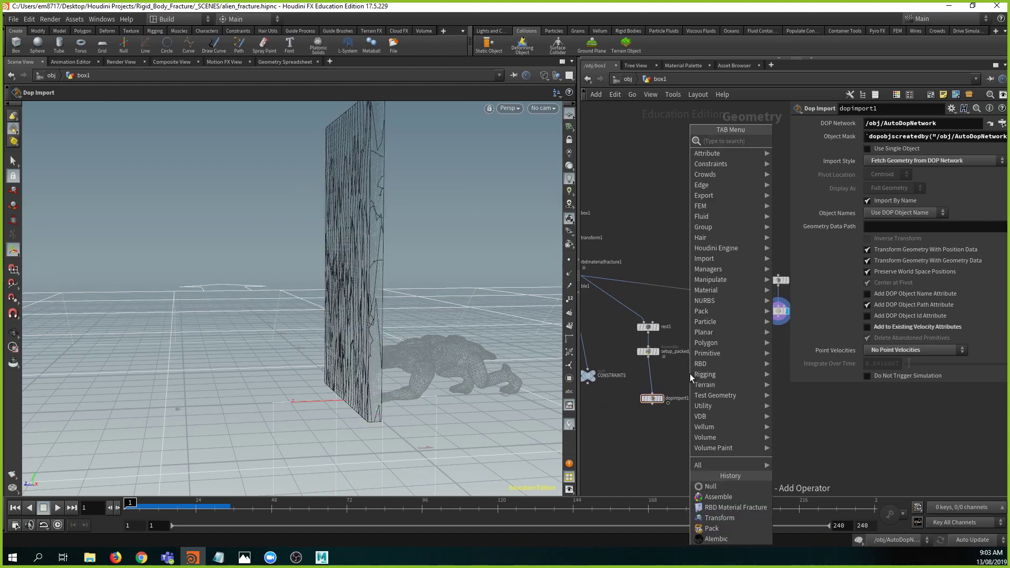
text(crea)
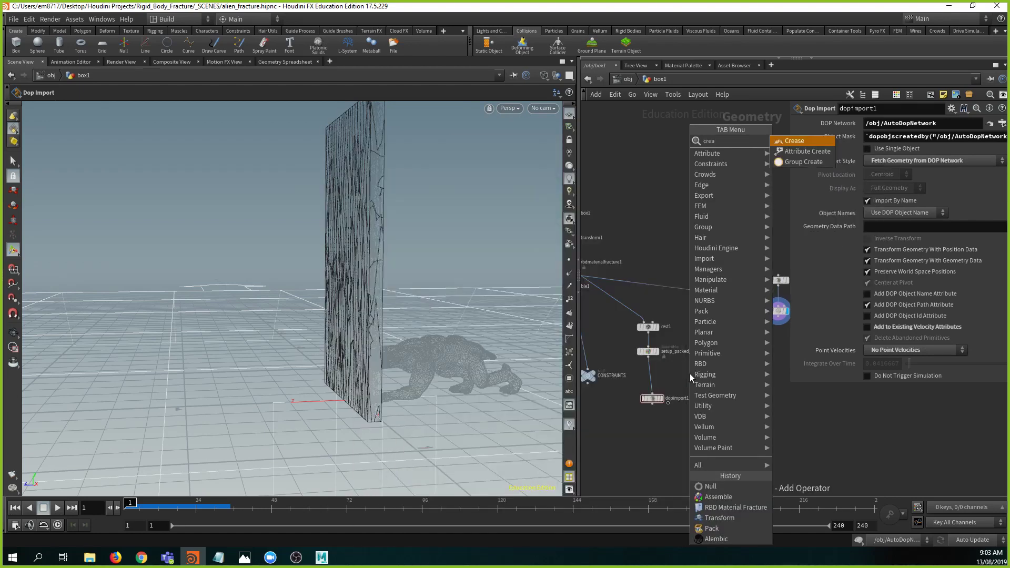
key(Down)
key(Return)
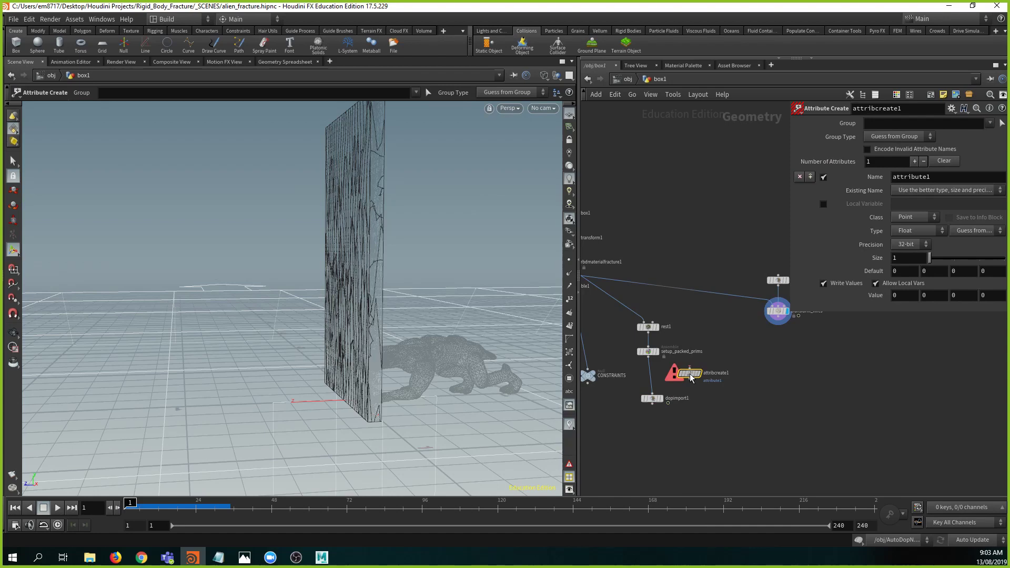
click(653, 381)
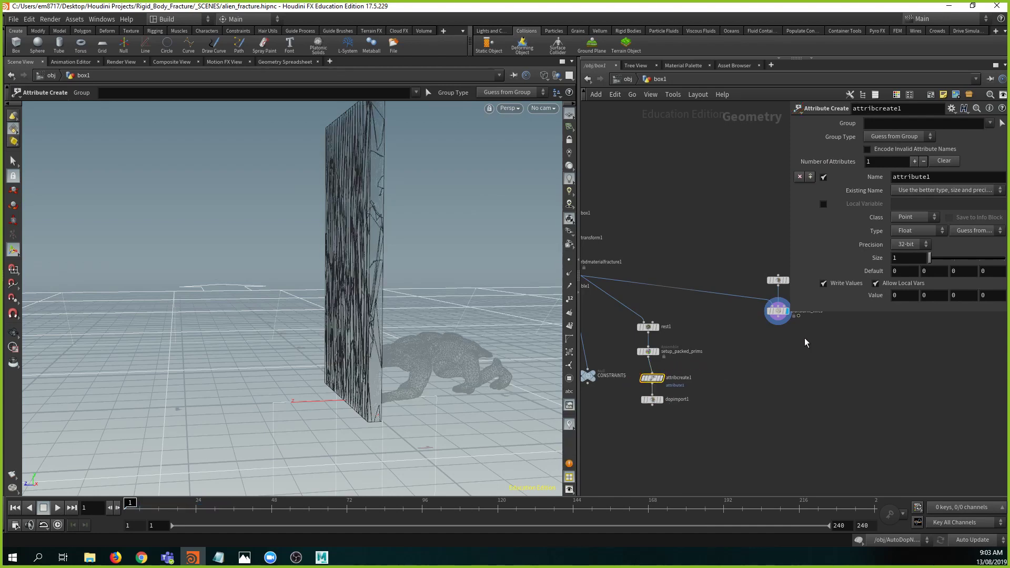
- Name the new attribute active, set its type to Integer and its first default value to 1
click(961, 179)
text(active)
key(Return)
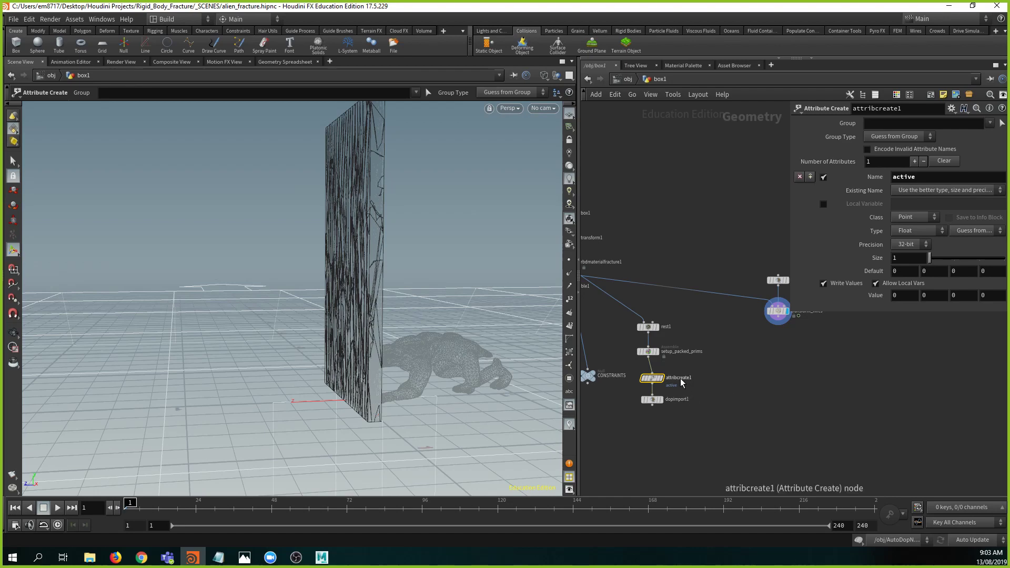
click(928, 230)
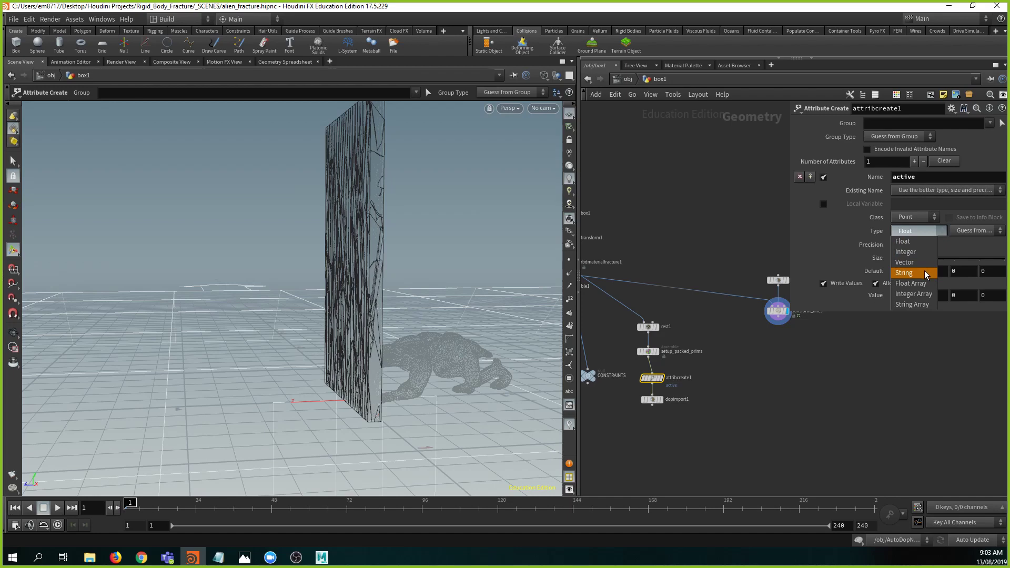
click(912, 252)
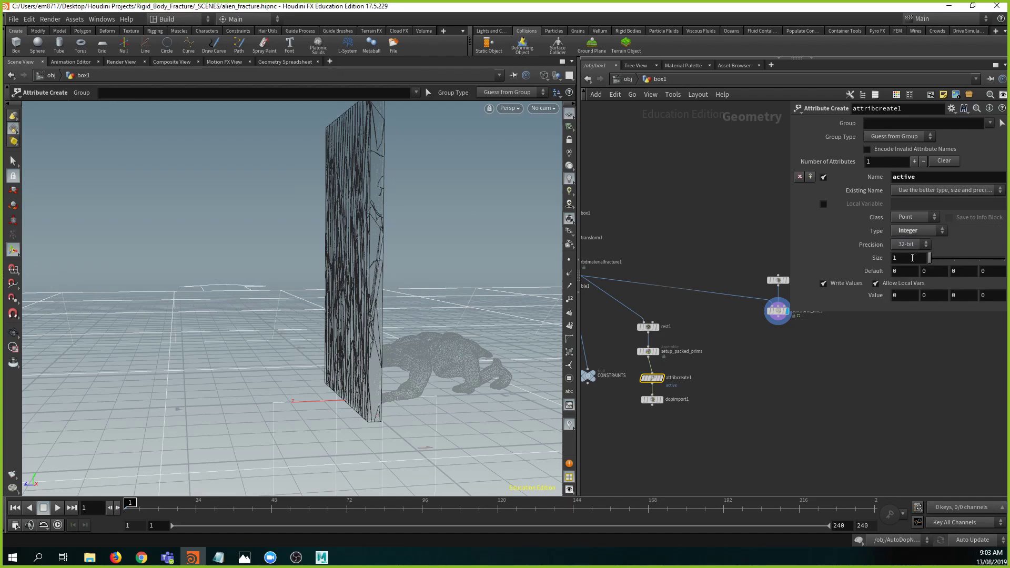
click(906, 272)
key(Return)
- Insert a Group node between setup_packed_prims and attribcreate1
scroll(720, 376, up, 2)
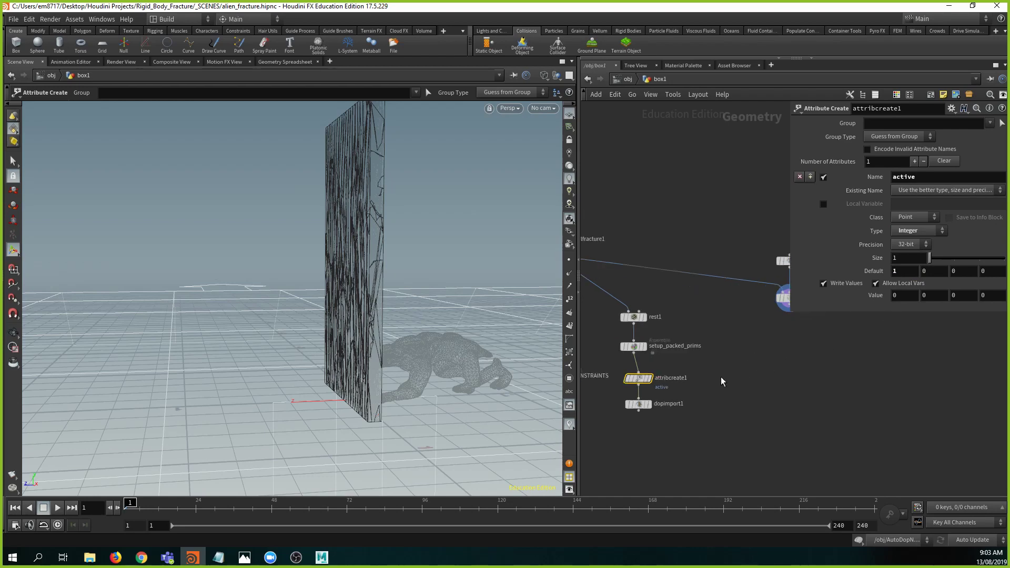
middle_drag(645, 359, 733, 355)
click(769, 351)
key(Tab)
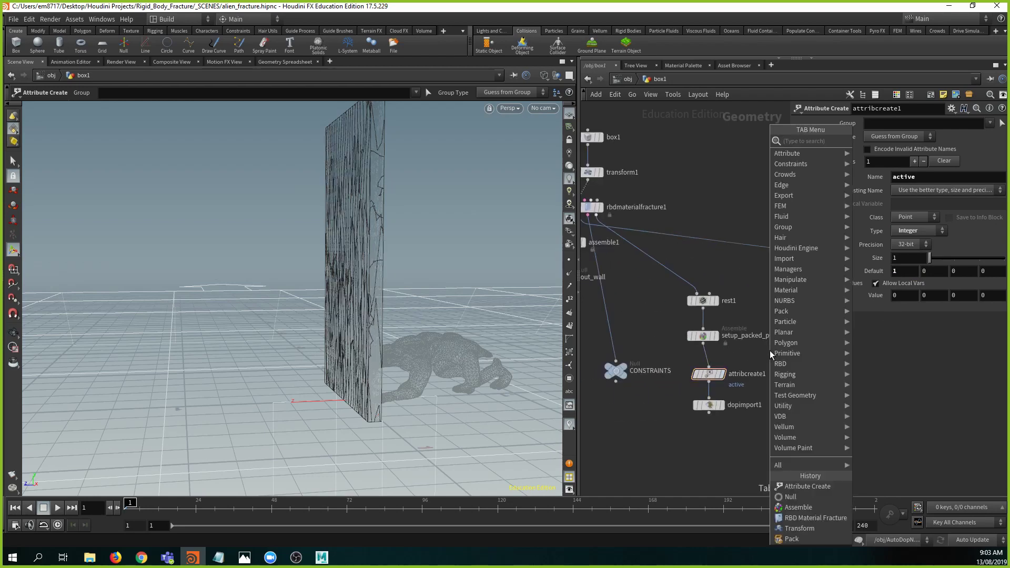
text(group)
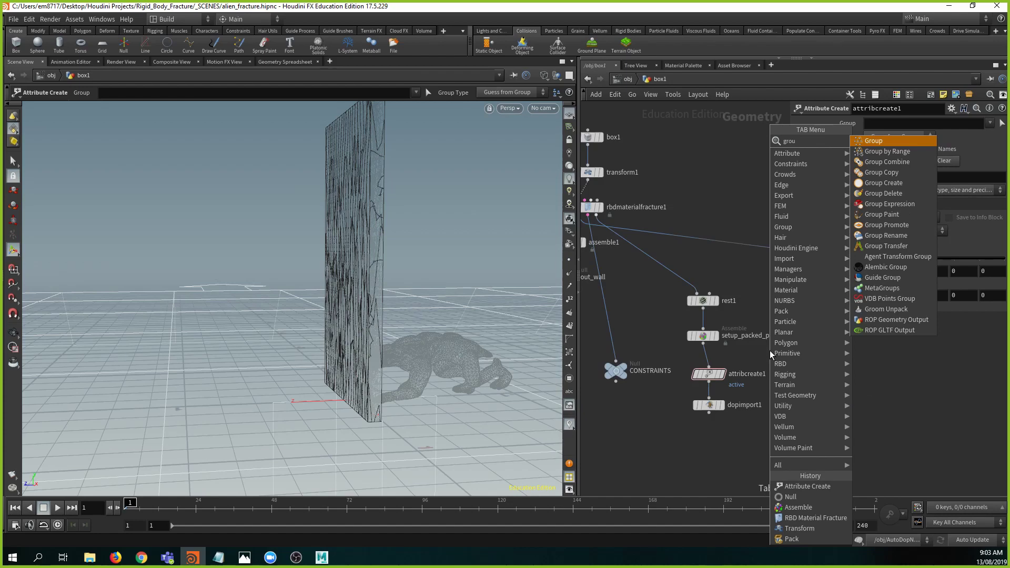
key(Return)
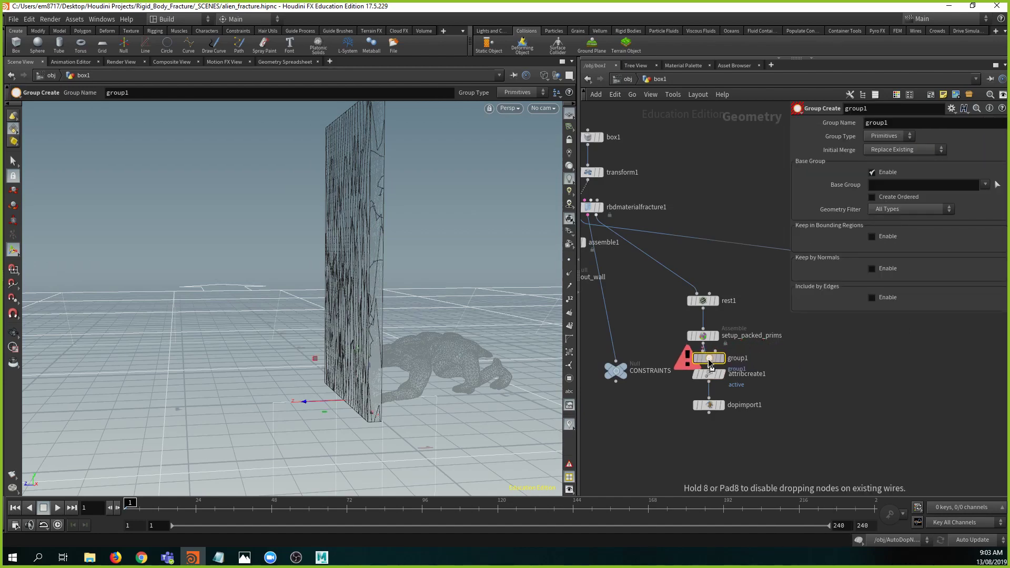
click(709, 367)
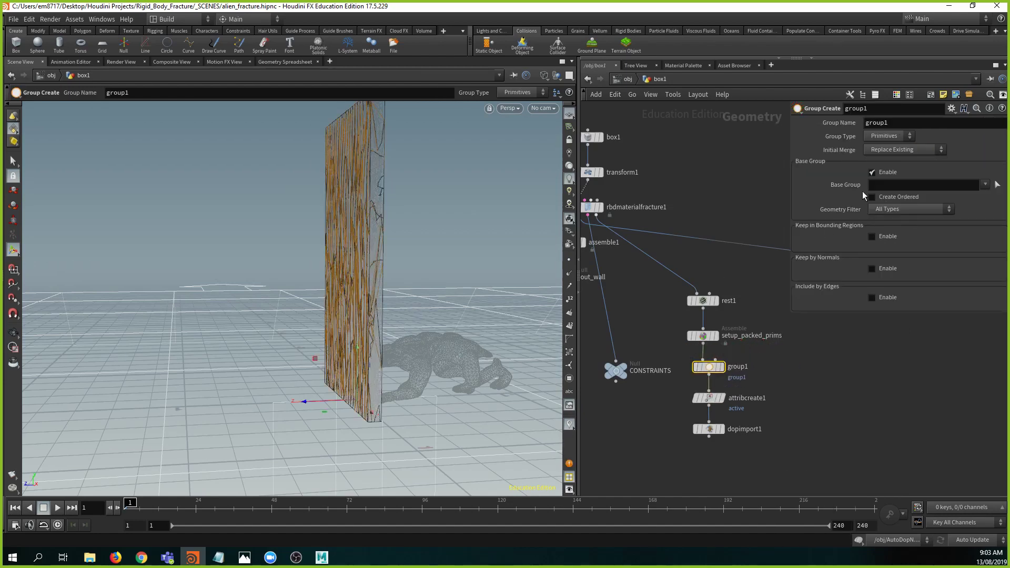
- Make group1 a Points group kept within a bounding box, and display the node
click(887, 237)
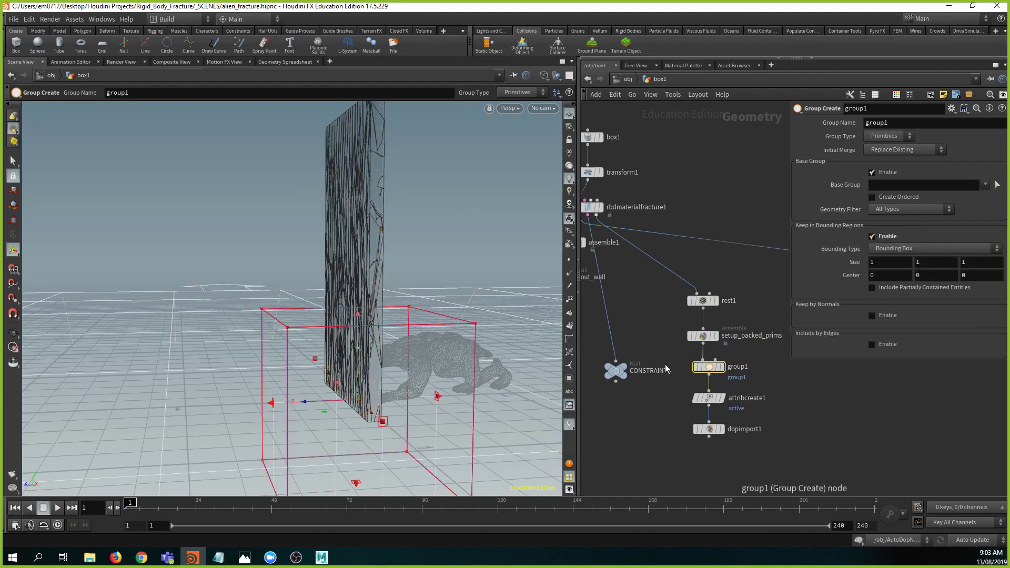
alt+drag(299, 306, 515, 331)
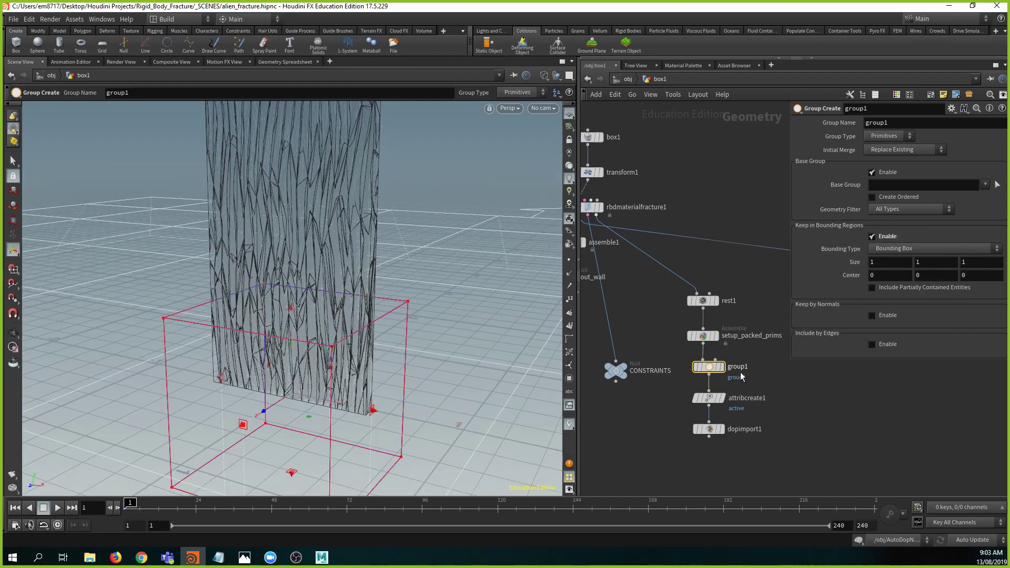
click(723, 367)
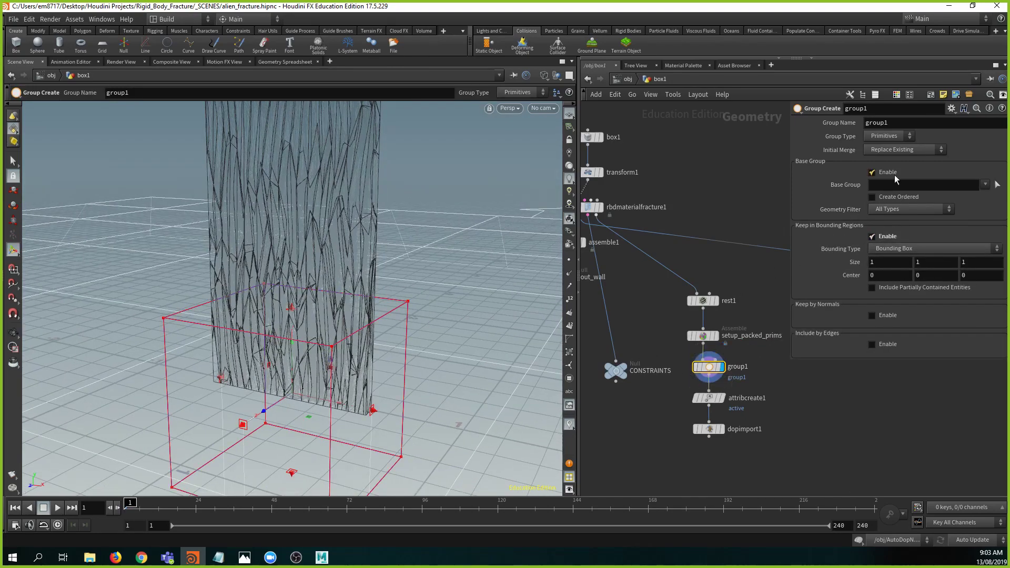
click(896, 138)
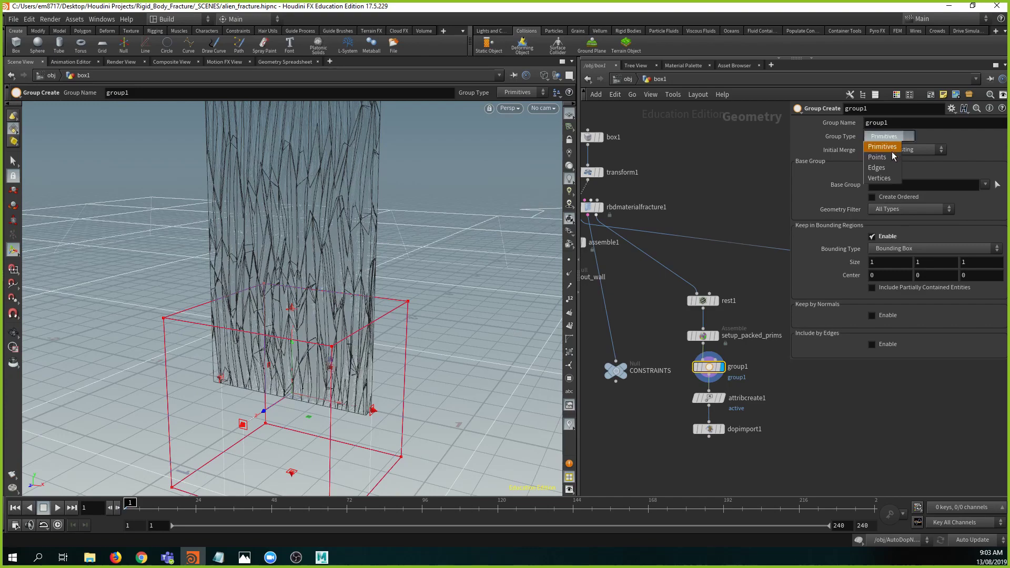
click(890, 157)
alt+drag(337, 331, 393, 311)
key(Return)
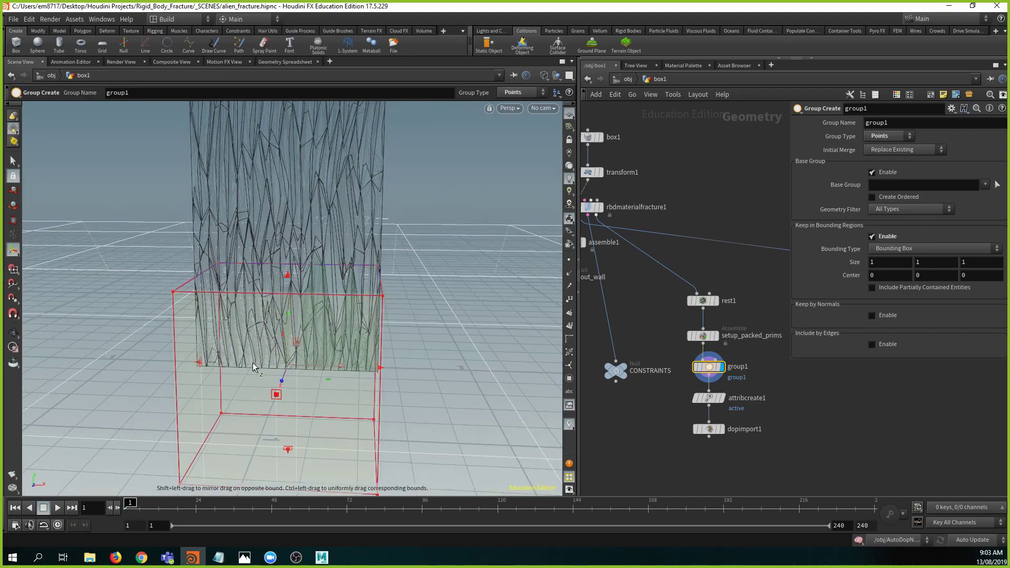
- Resize group1's bounding box to about 0.80 wide and 2.43 high, centred near X 0.30, Y 0.72, covering one side of the wall
drag(205, 366, 136, 361)
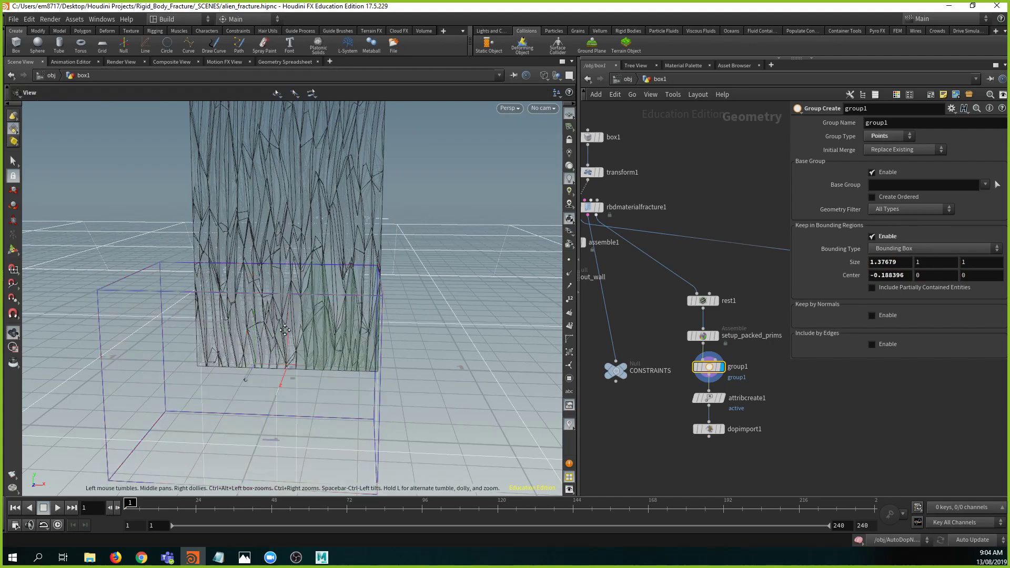
alt+middle_drag(275, 342, 318, 313)
alt+drag(318, 314, 326, 322)
drag(177, 337, 368, 343)
drag(397, 252, 413, 61)
alt+middle_drag(429, 221, 413, 275)
alt+drag(412, 276, 354, 209)
drag(360, 153, 360, 85)
drag(391, 283, 476, 338)
alt+drag(363, 315, 327, 318)
alt+middle_drag(415, 323, 368, 321)
alt+drag(367, 321, 280, 301)
middle_drag(672, 322, 658, 294)
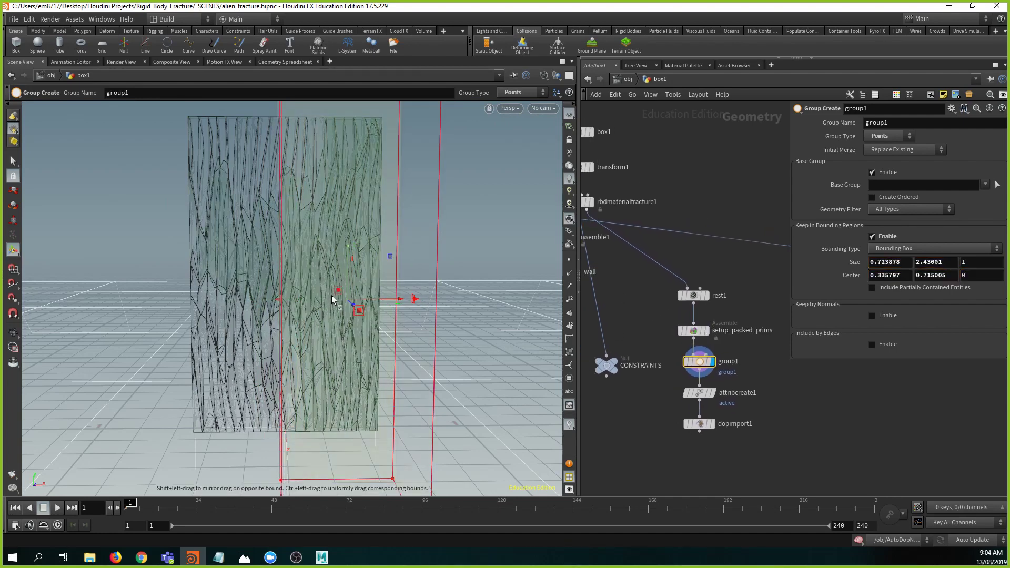
drag(339, 294, 266, 301)
middle_drag(658, 329, 670, 320)
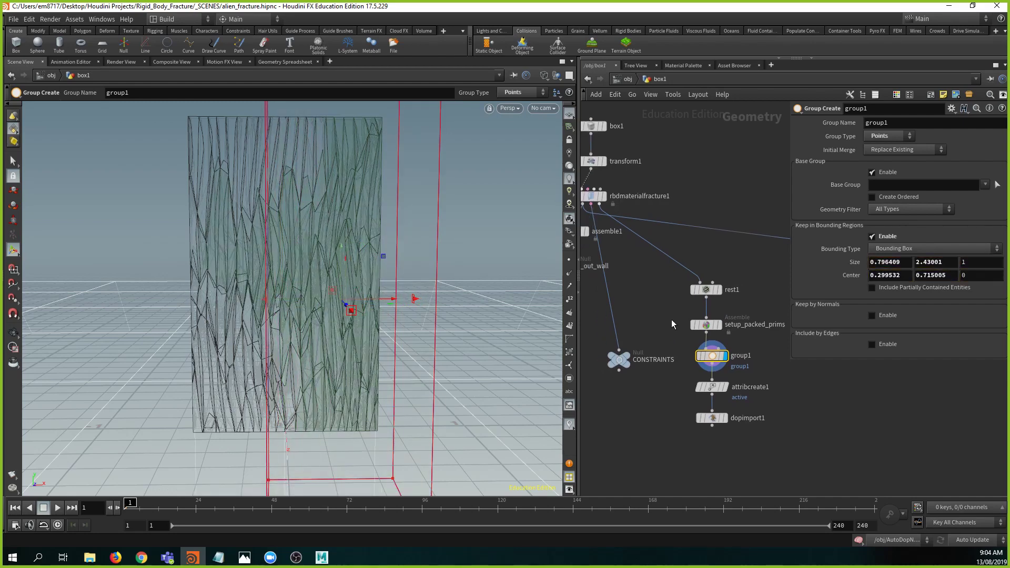
- Set the cluster size of rbdmaterialfracture1 to 0.2 on all three axes
key(u)
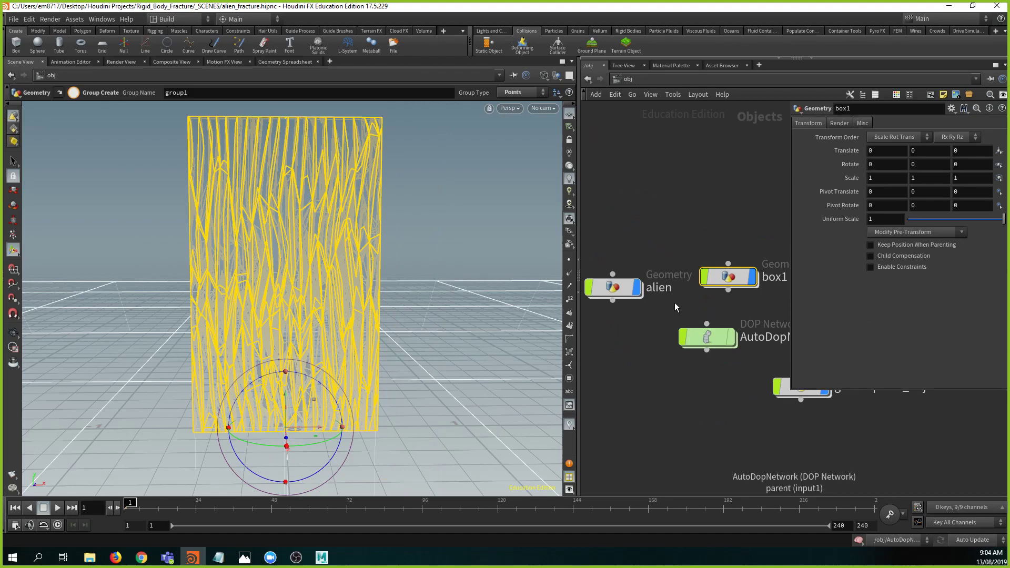
double_click(728, 279)
mouse_move(685, 252)
middle_down()
mouse_move(748, 291)
mouse_move(686, 258)
middle_up()
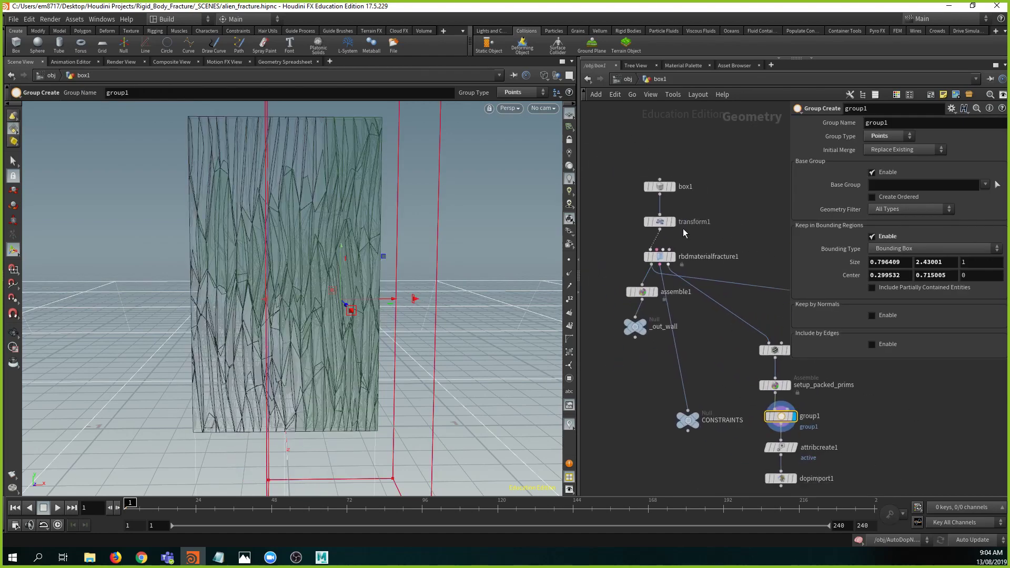
click(658, 257)
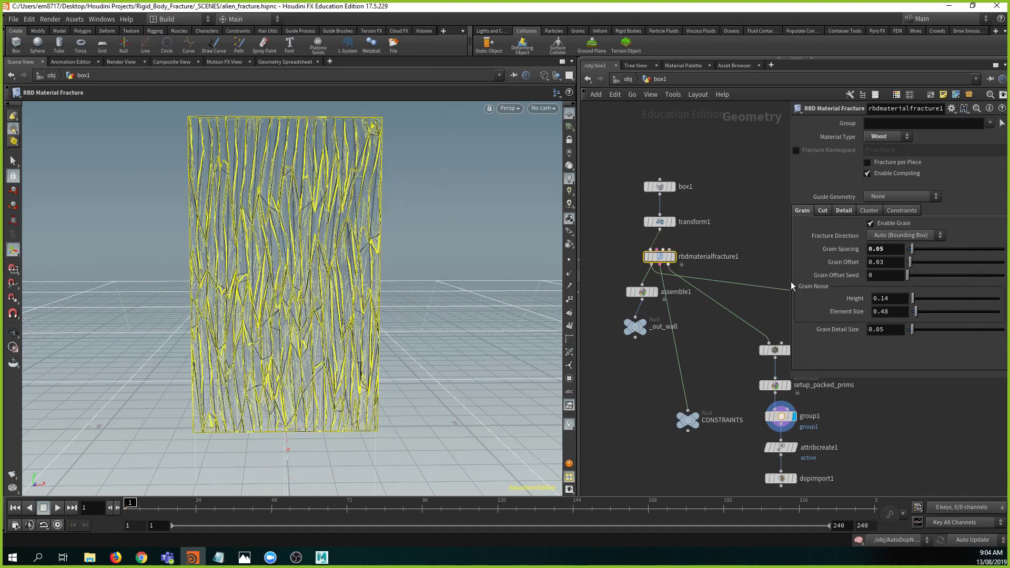
click(868, 211)
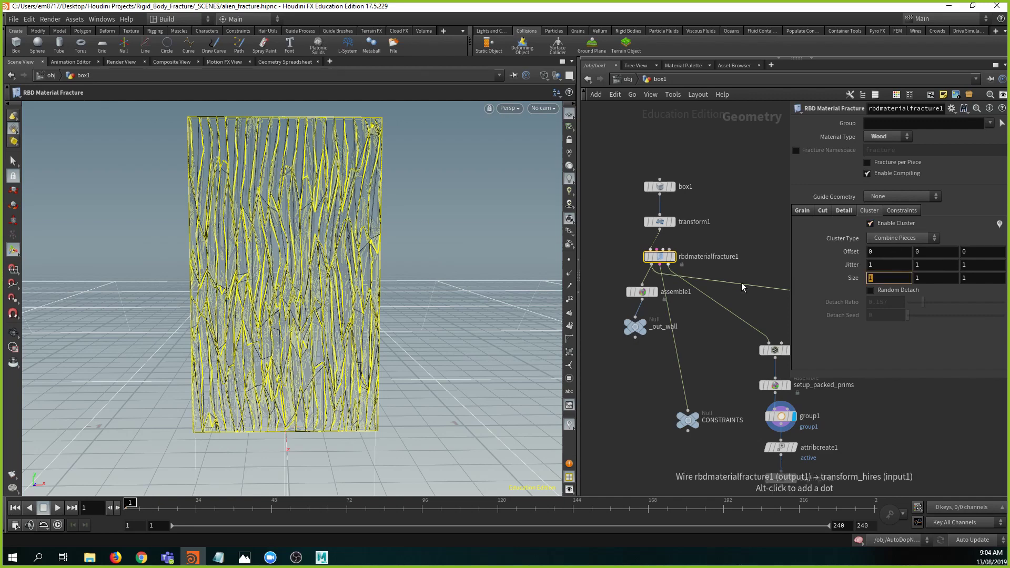
key(Tab)
text(.2)
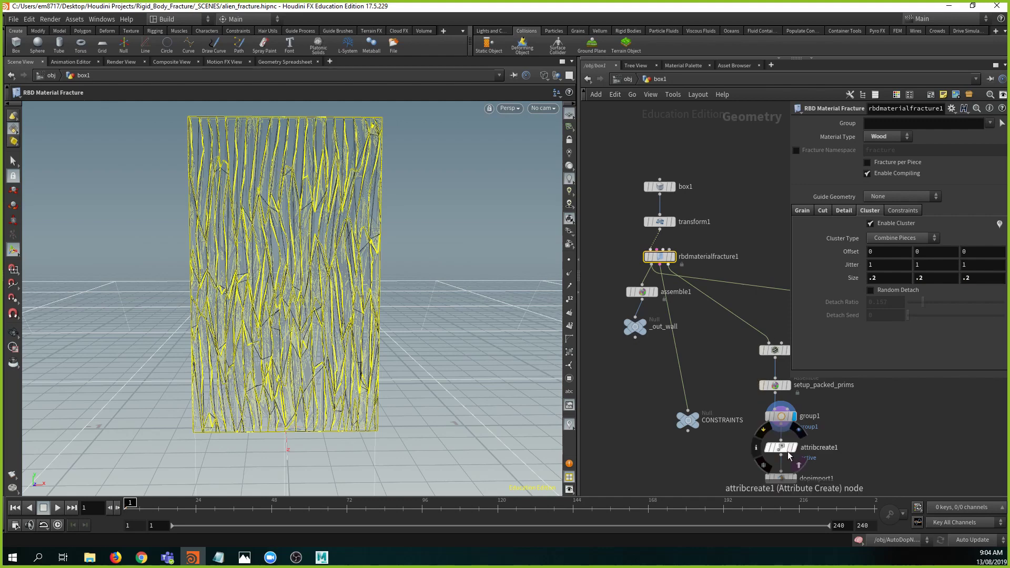
middle_drag(784, 452, 698, 420)
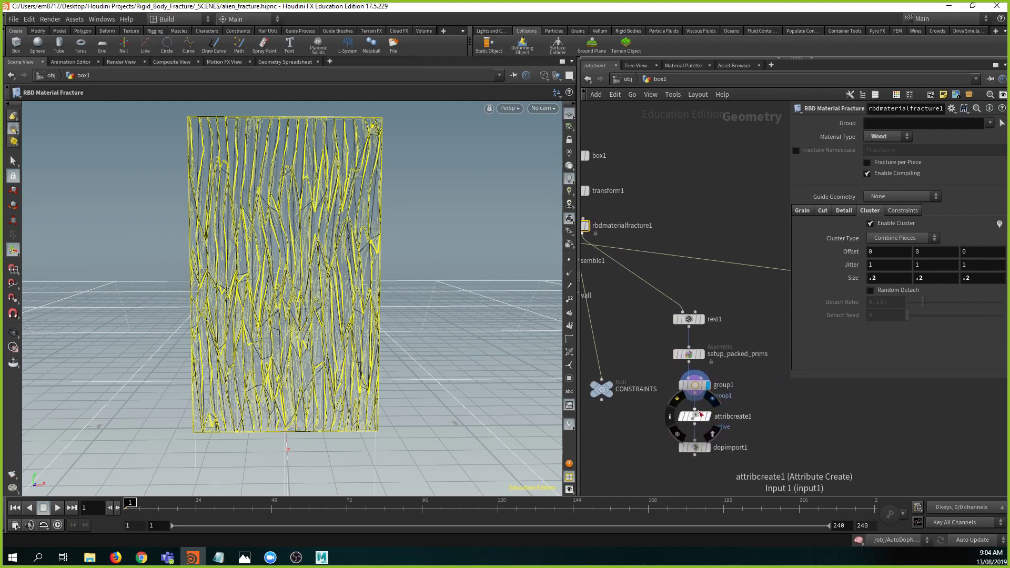
- Narrow group1's bounding box to about 0.40 wide, centred near X 0.50, so it covers only one edge strip of the wall
click(697, 418)
click(695, 385)
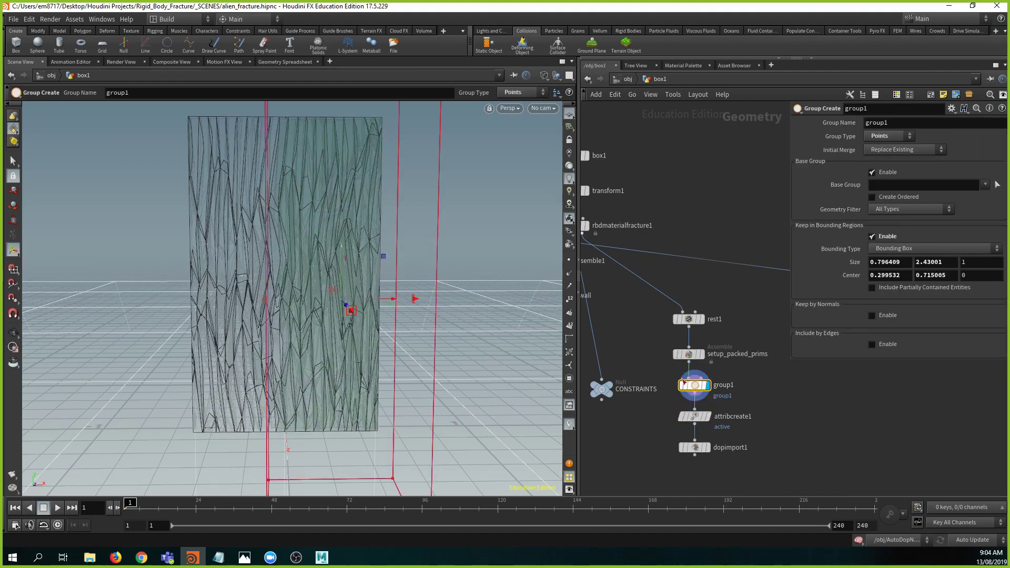
drag(269, 295, 366, 321)
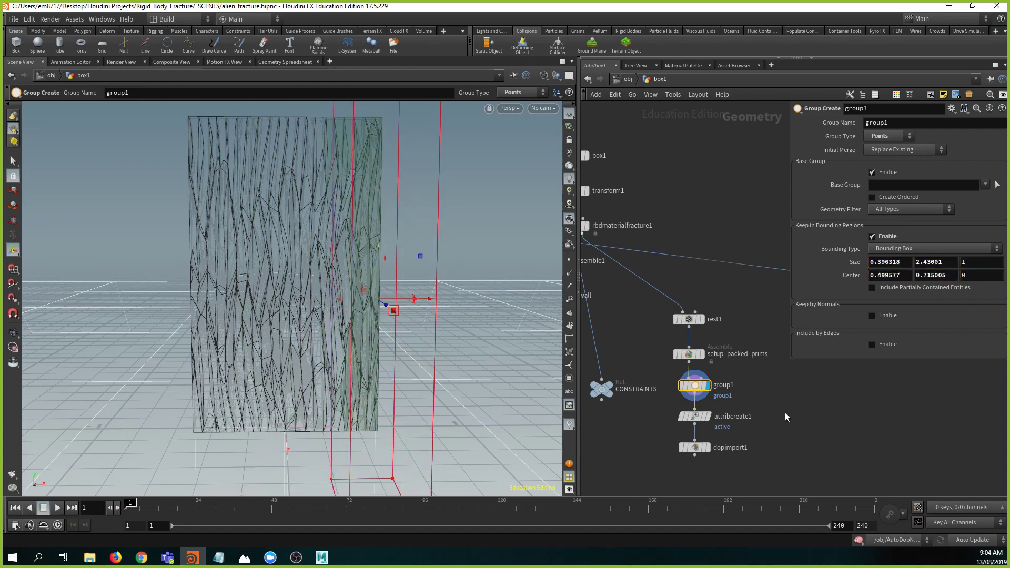
- Shift attribcreate1 and dopimport1 lower and insert a second Group node between group1 and attribcreate1
drag(784, 413, 665, 459)
drag(696, 421, 697, 468)
key(Tab)
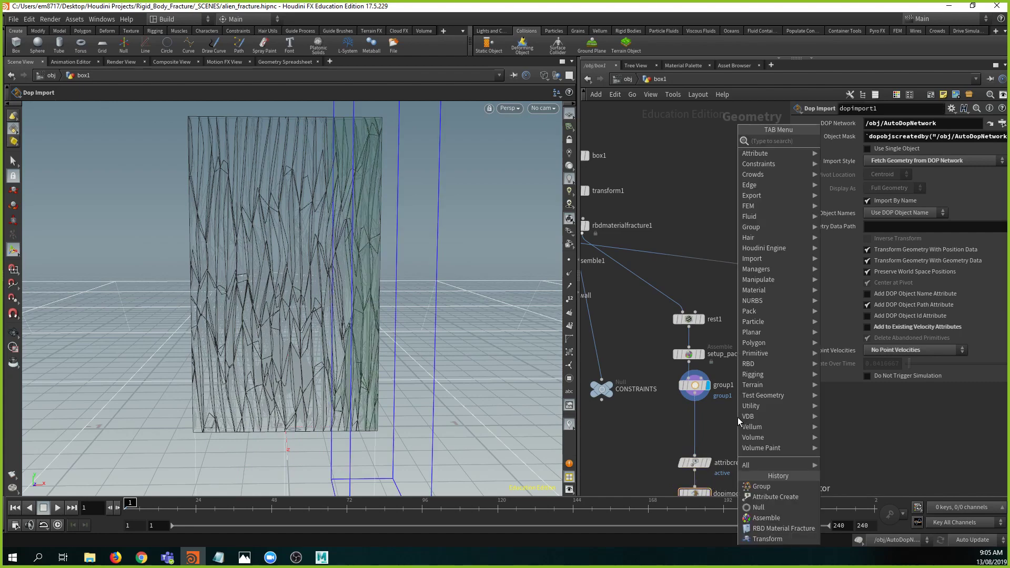
text(group)
key(Return)
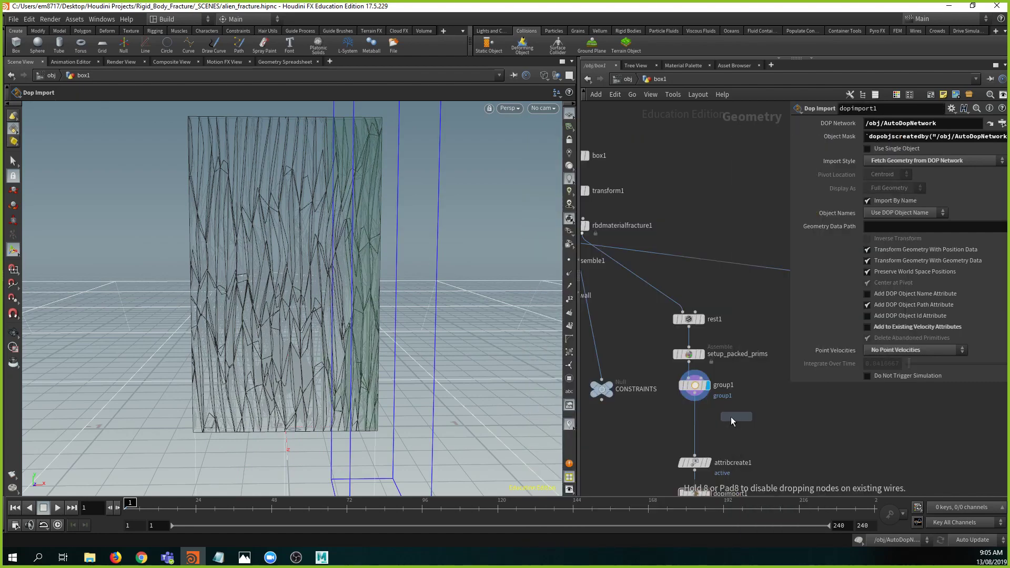
click(698, 418)
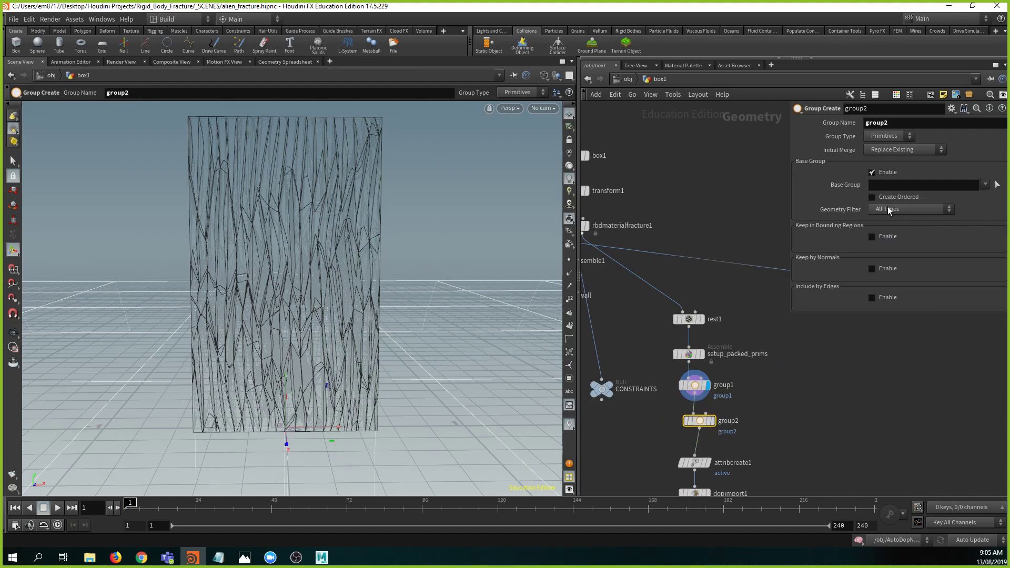
- Make group2 a Points group within a bounding box about 0.56 by 2.27, centred near X -0.44, Y 0.63, and display it
click(872, 236)
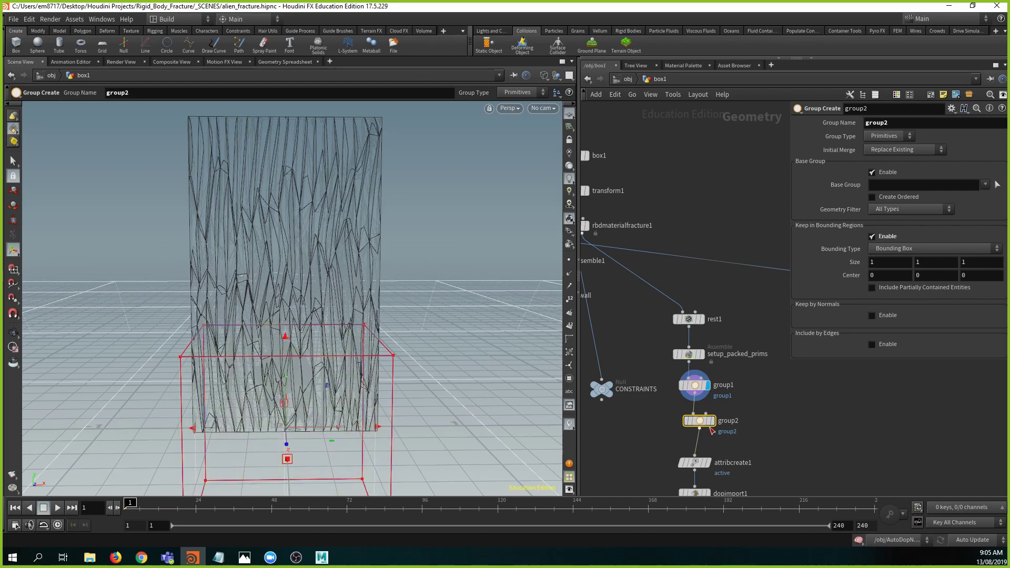
click(888, 137)
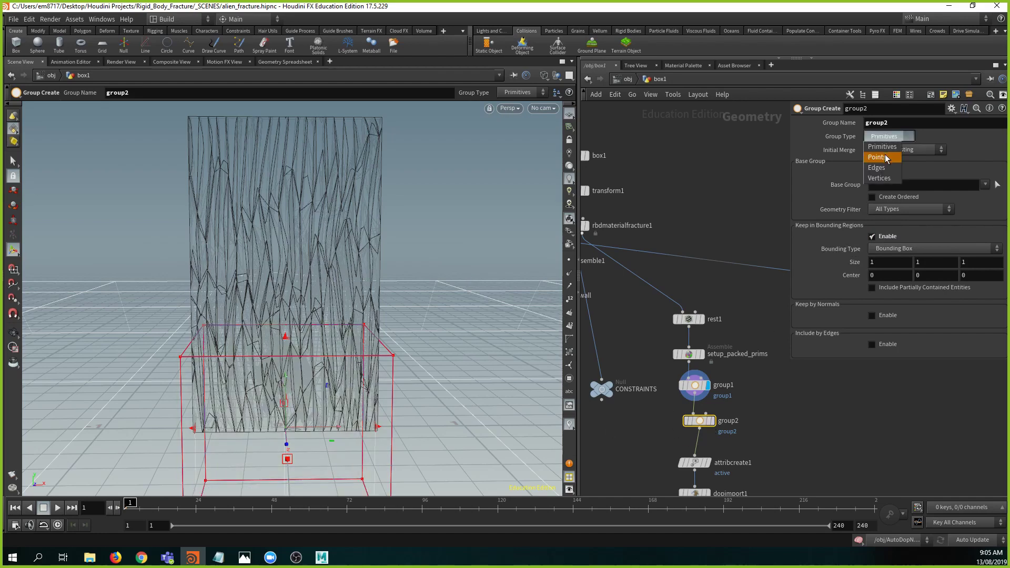
drag(386, 427, 260, 427)
drag(193, 427, 153, 428)
drag(207, 343, 199, 368)
click(712, 421)
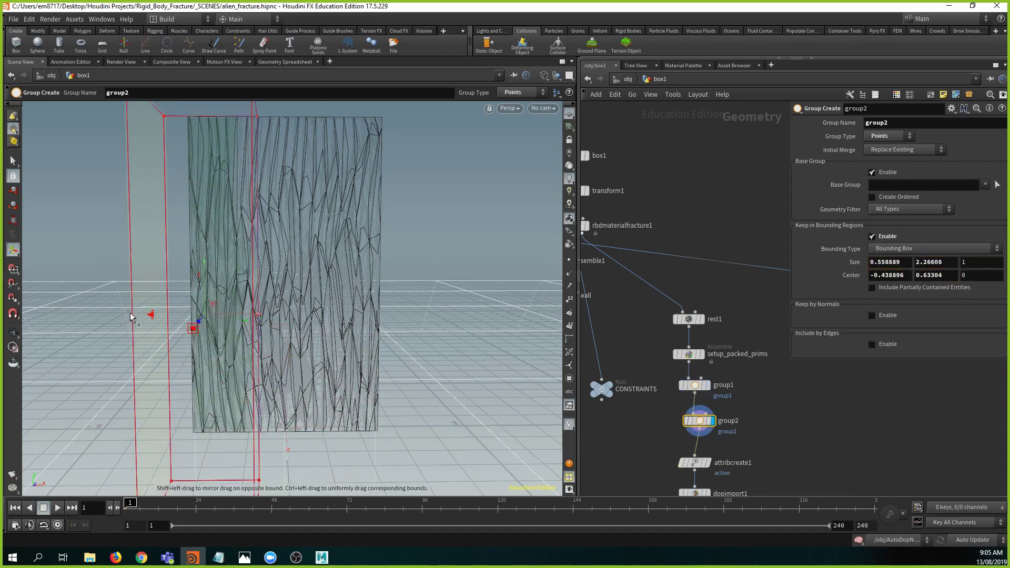
- Narrow group2's bounding box to about 0.46 wide, centred near X -0.49, so it covers only the wall's edge strip
alt+drag(226, 332, 208, 347)
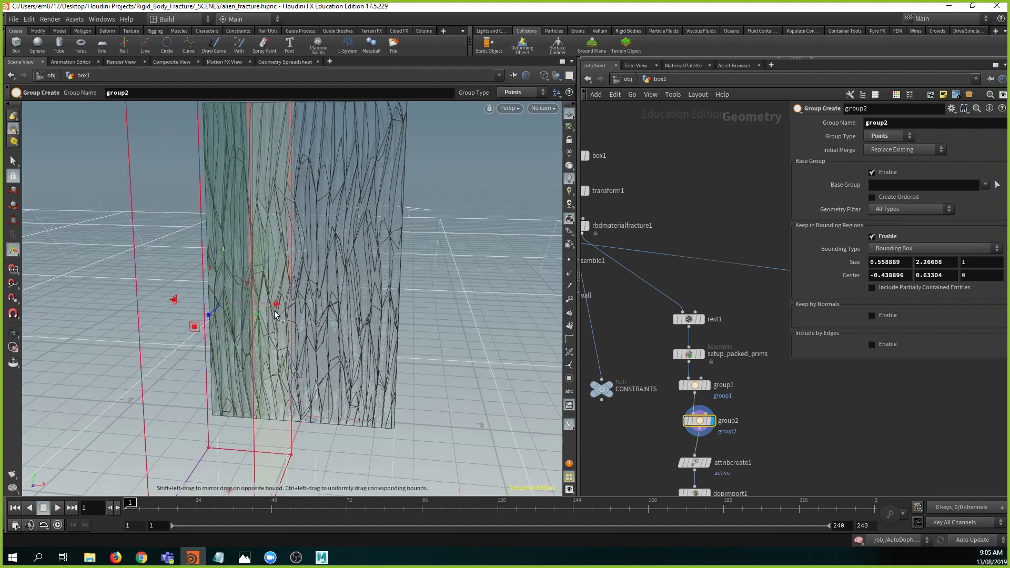
drag(278, 307, 257, 303)
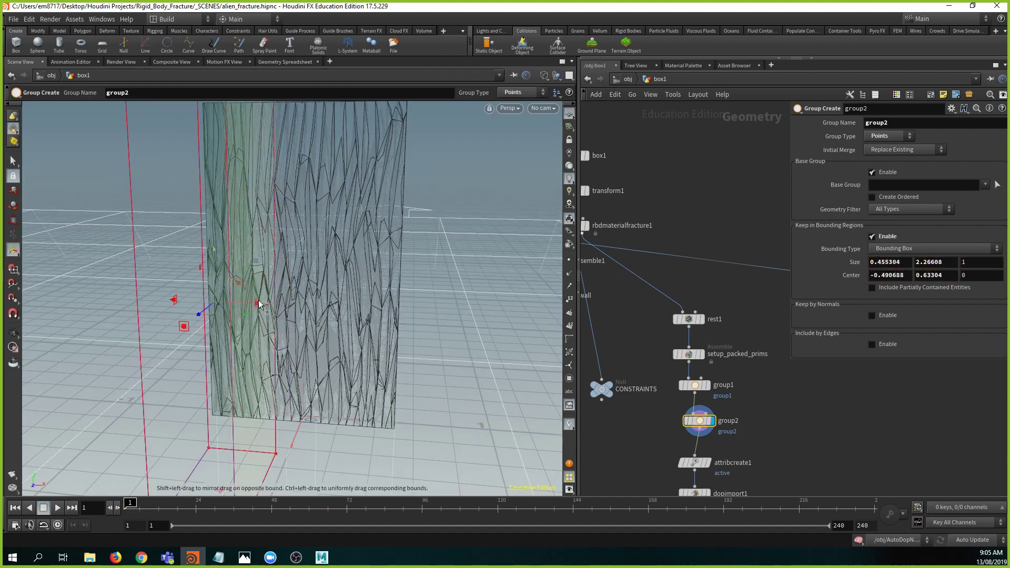
- Restrict attribcreate1's active attribute to both group1 and group2
middle_drag(751, 431, 706, 408)
click(649, 439)
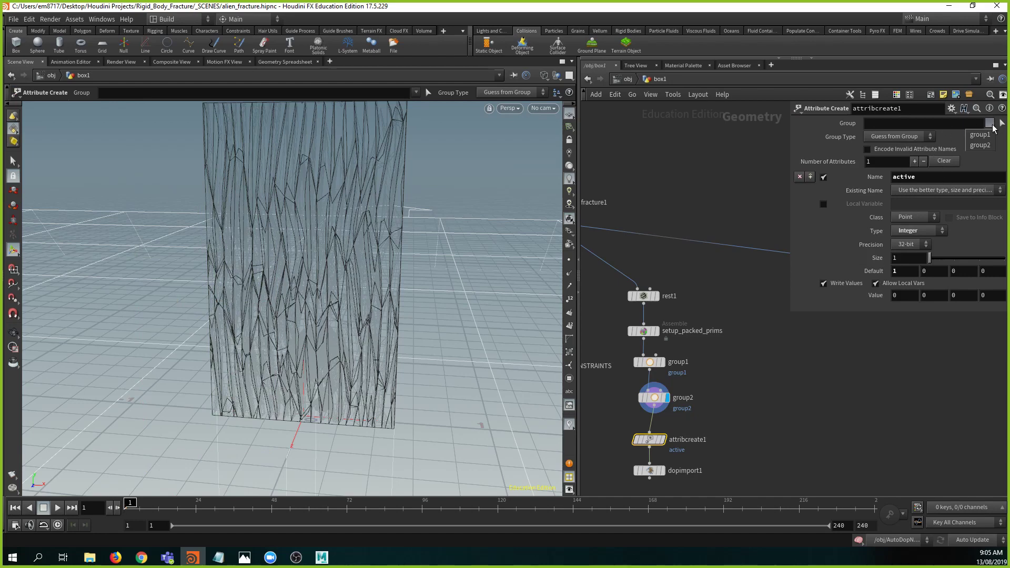
click(980, 135)
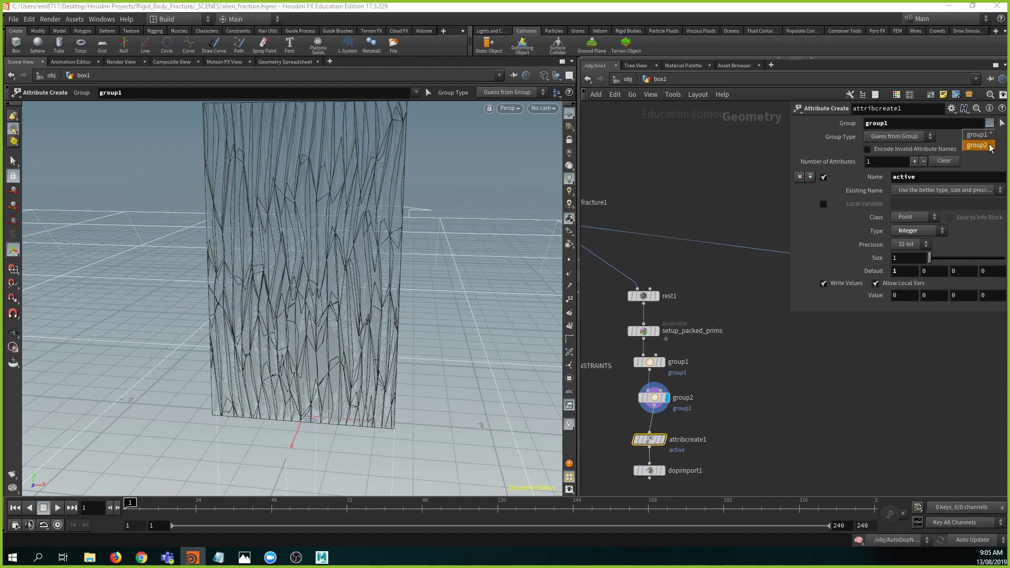
click(990, 146)
middle_drag(707, 425, 742, 393)
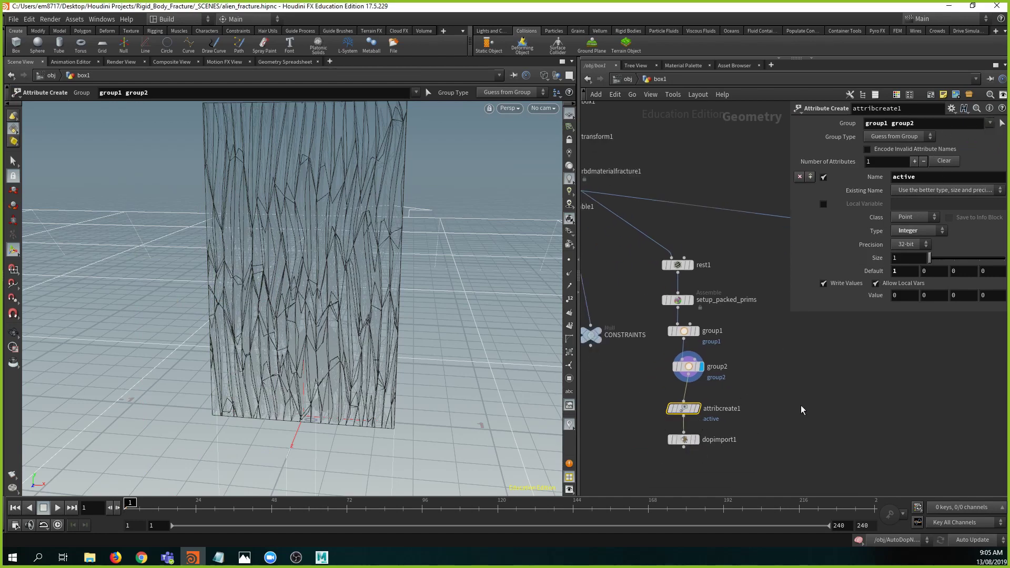
middle_drag(800, 408, 808, 404)
middle_drag(700, 467, 758, 441)
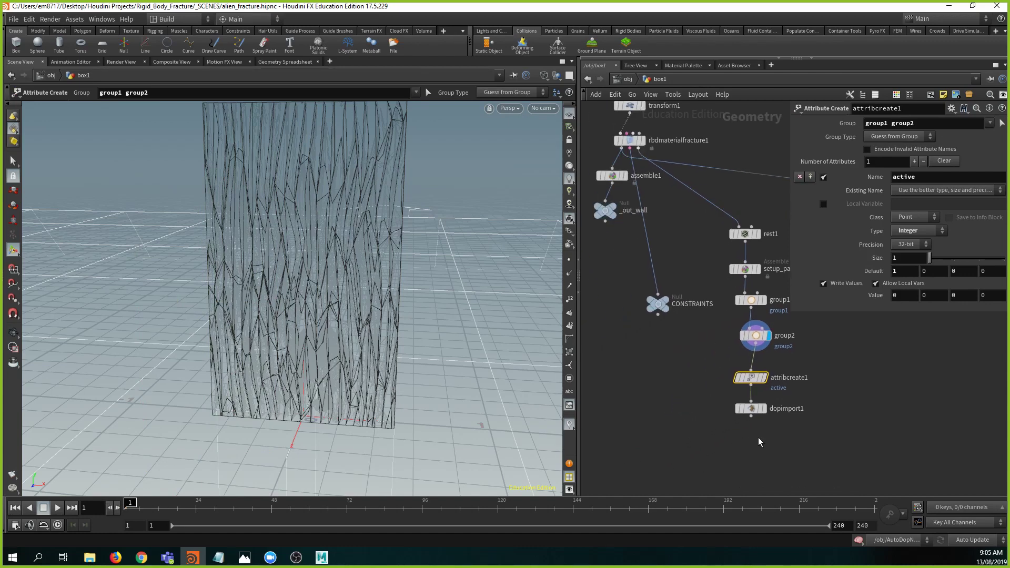
- Open the AutoDopNetwork and automatically lay out its nodes
key(u)
double_click(712, 341)
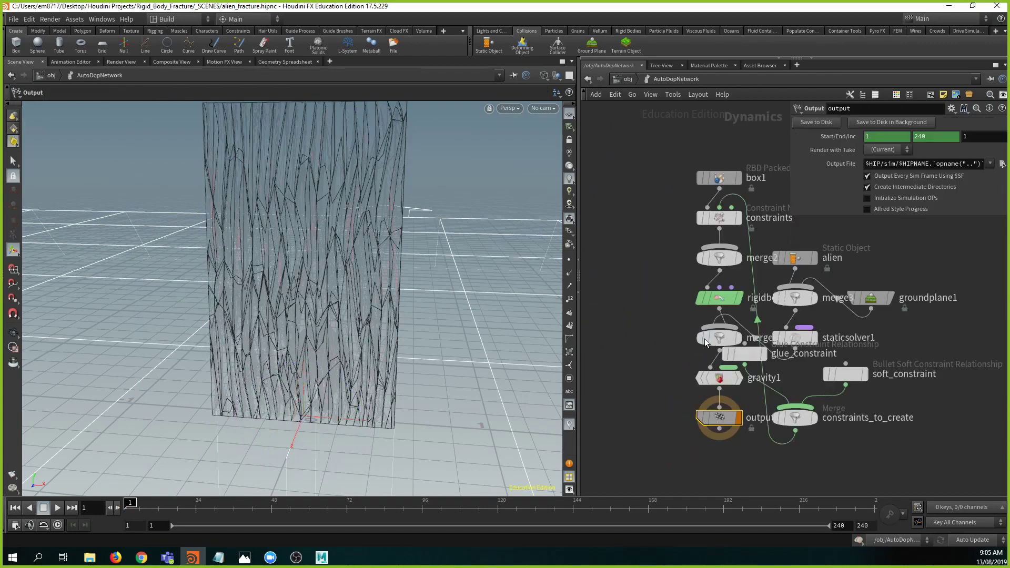
middle_drag(677, 351, 673, 369)
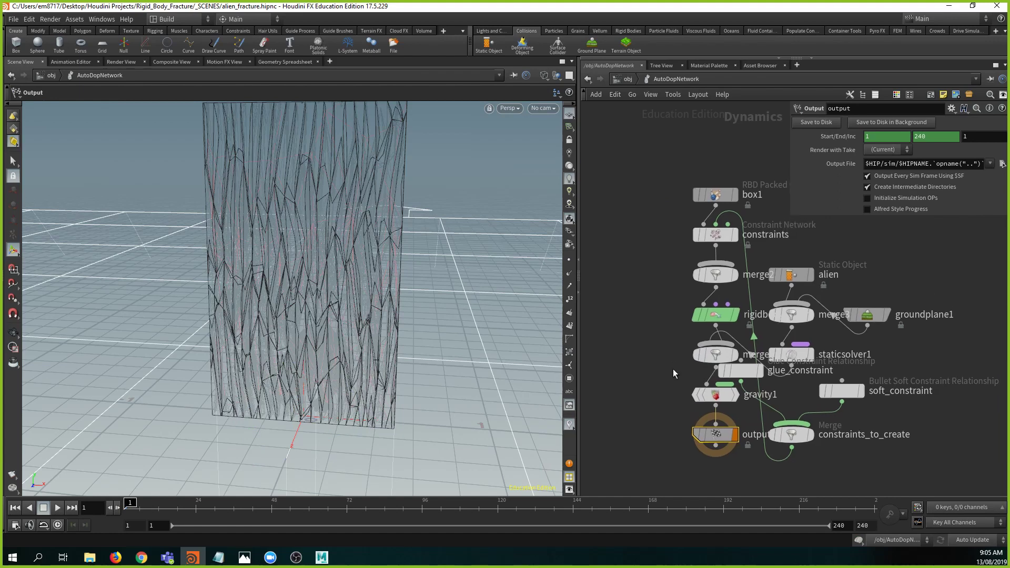
key(l)
scroll(701, 240, down, 2)
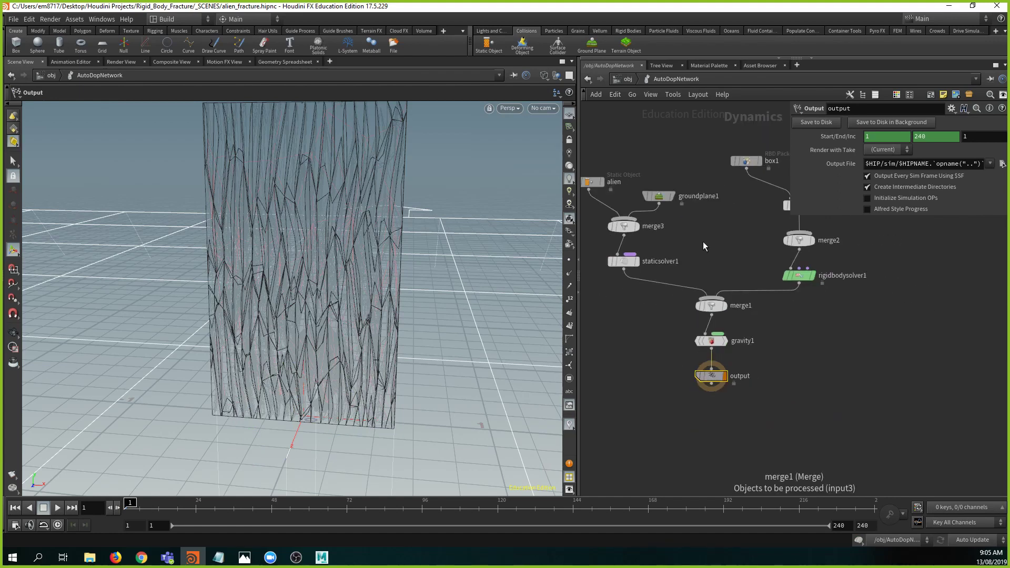
middle_drag(709, 217, 738, 284)
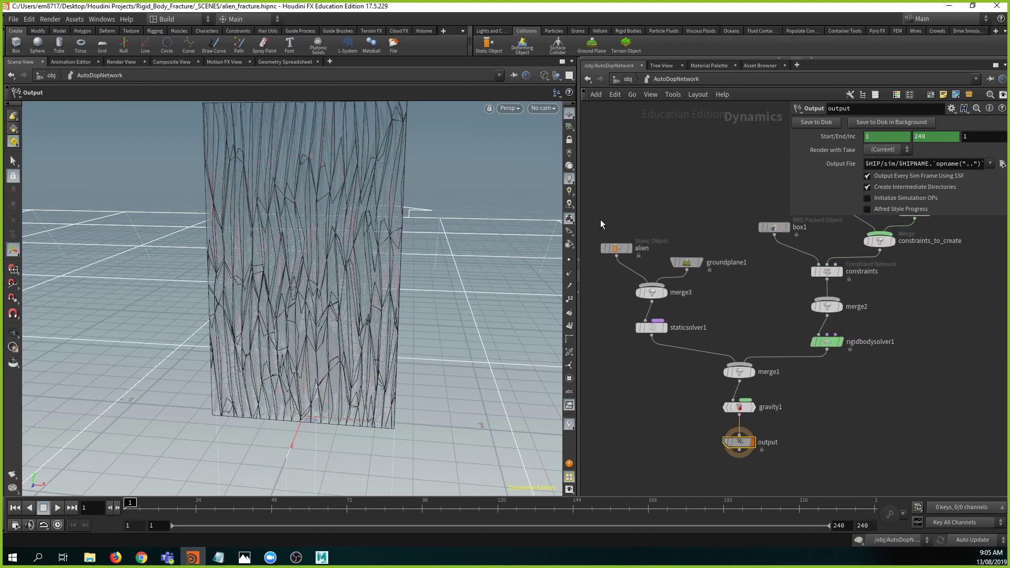
- Review the settings of the alien static object, the constraint network, gravity1 and rigidbodysolver1
drag(717, 255, 717, 255)
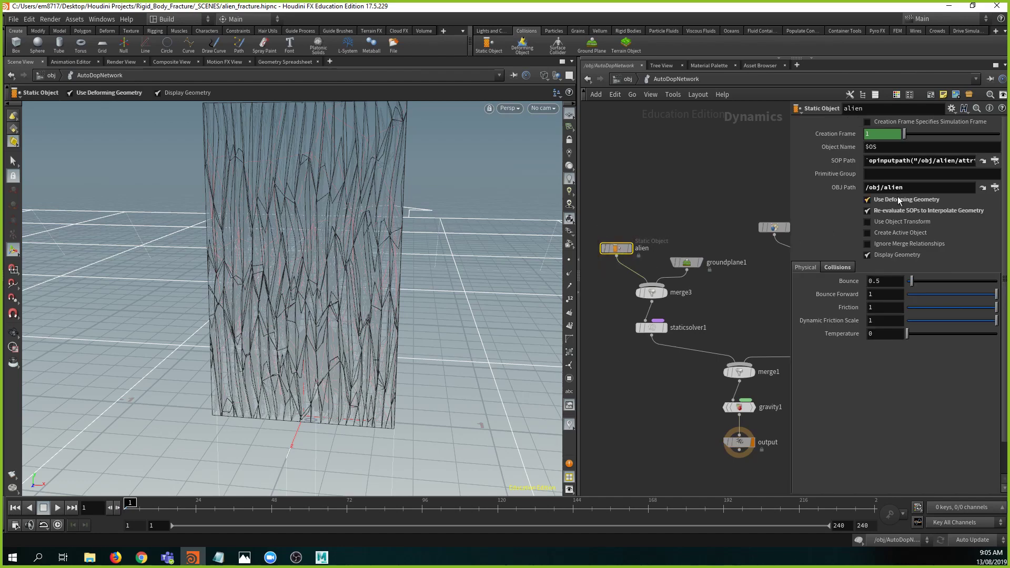
middle_drag(701, 307, 593, 264)
middle_drag(679, 256, 635, 267)
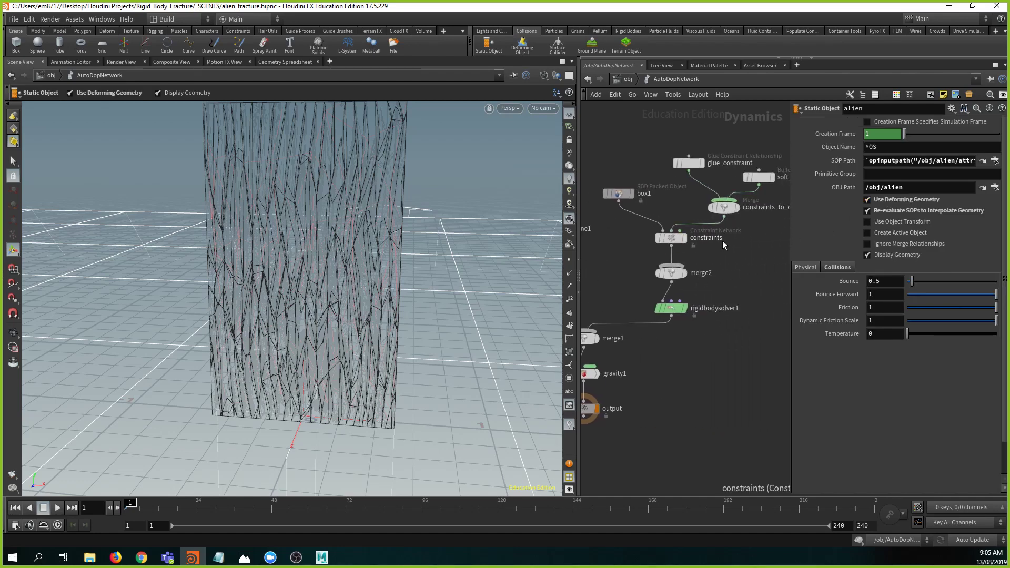
click(661, 240)
middle_drag(704, 243, 732, 282)
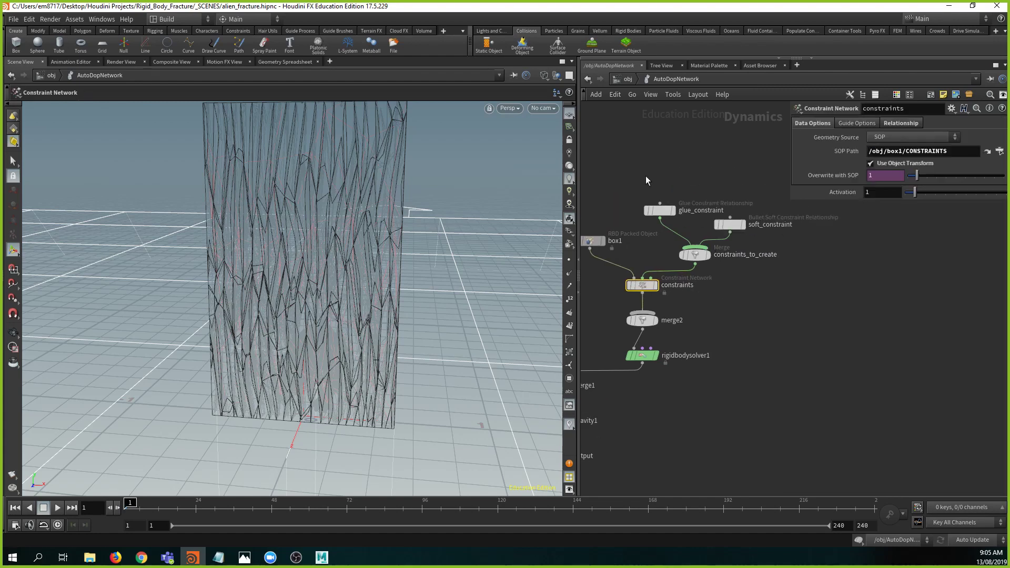
drag(706, 216, 705, 216)
middle_drag(713, 304, 791, 264)
scroll(717, 344, down, 1)
middle_drag(713, 362, 755, 320)
click(689, 332)
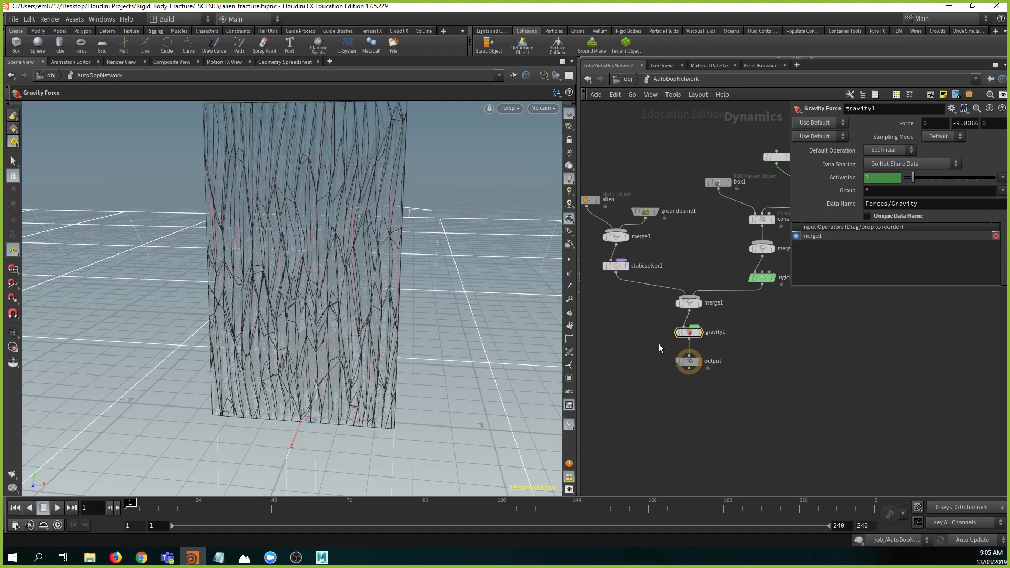
click(760, 278)
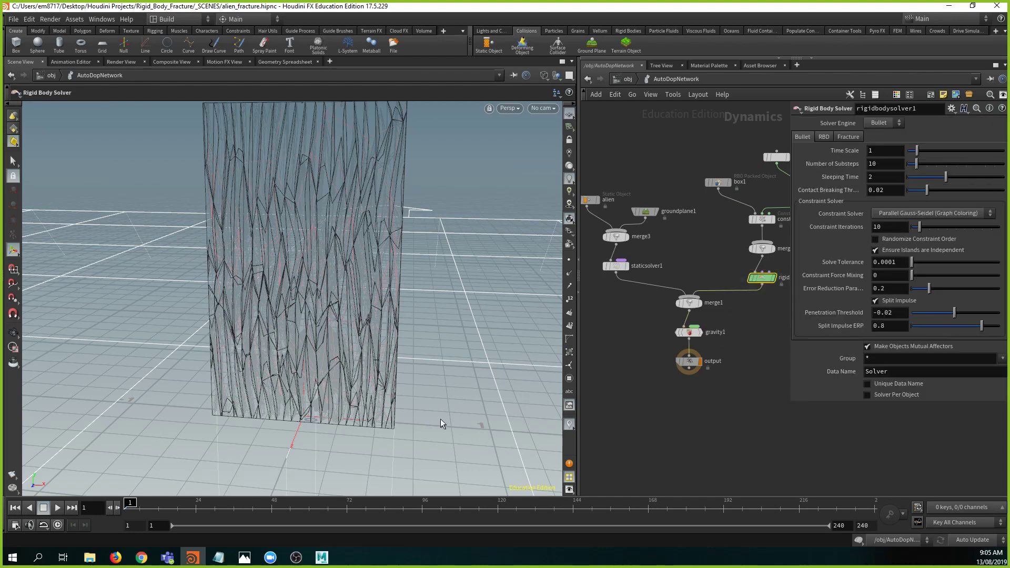
- Play the simulation to check the wall's edge strips, return to the first frame and view the wall from the side
click(56, 512)
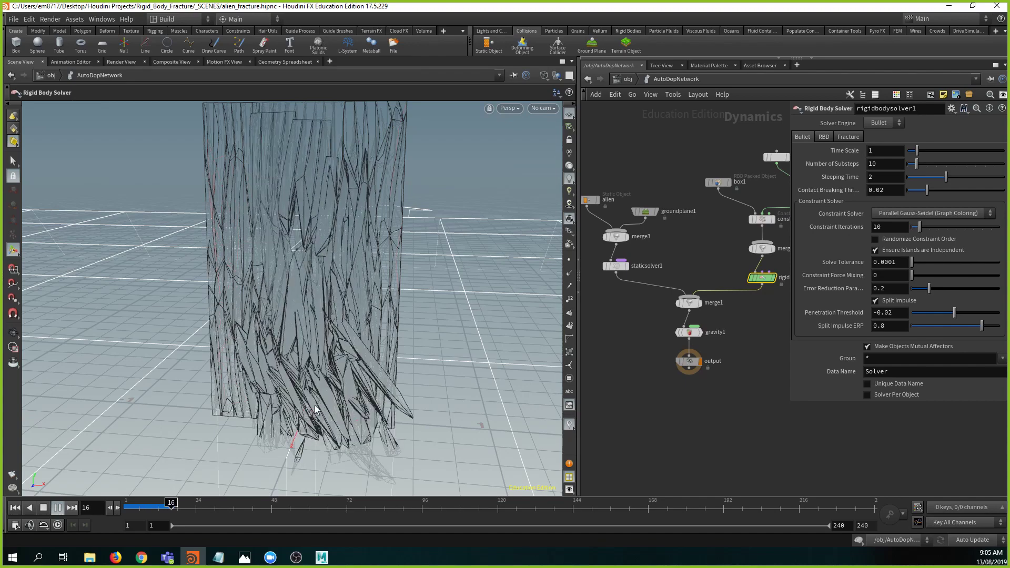
click(57, 507)
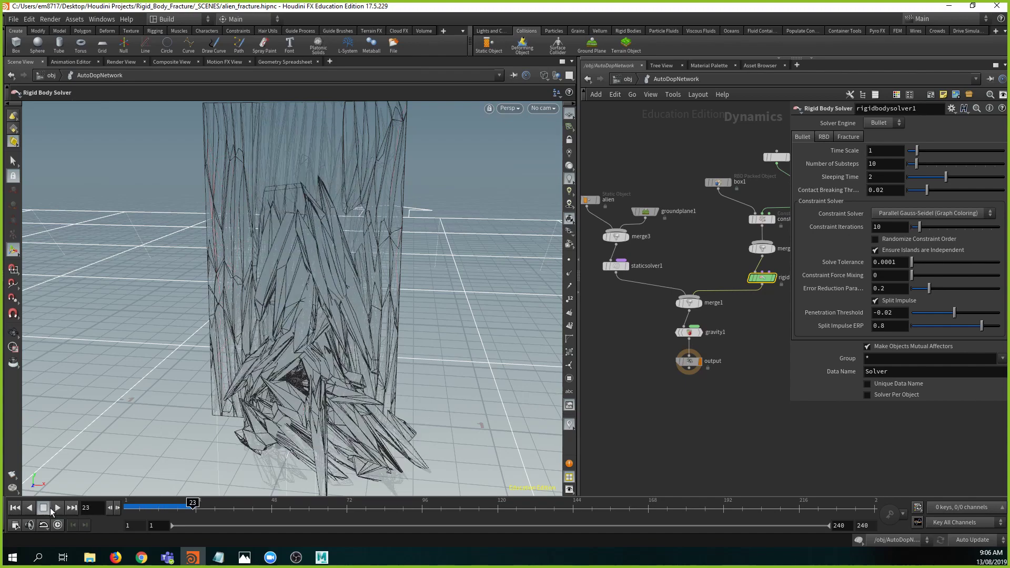
click(15, 507)
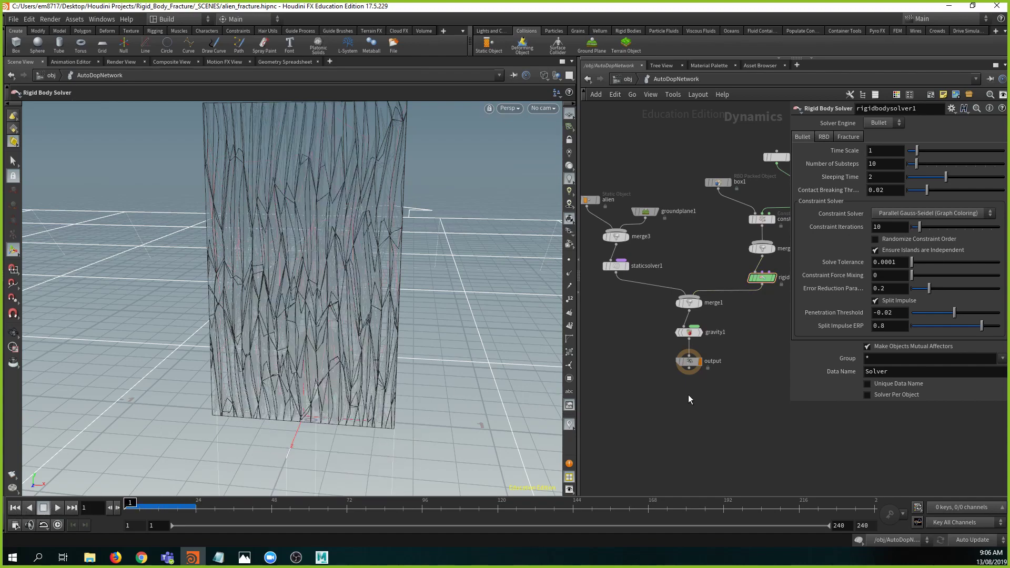
alt+drag(439, 376, 346, 366)
alt+middle_drag(348, 331, 364, 373)
alt+drag(368, 336, 384, 340)
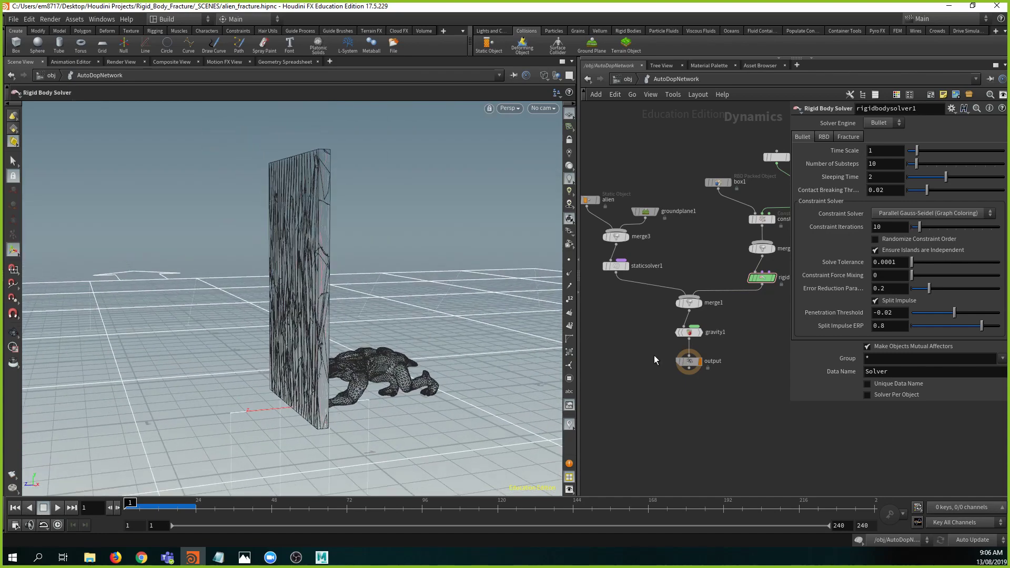
- Inside box1, insert a third Group node between group2 and attribcreate1 and display it
middle_drag(653, 368, 652, 374)
key(u)
scroll(664, 366, up, 3)
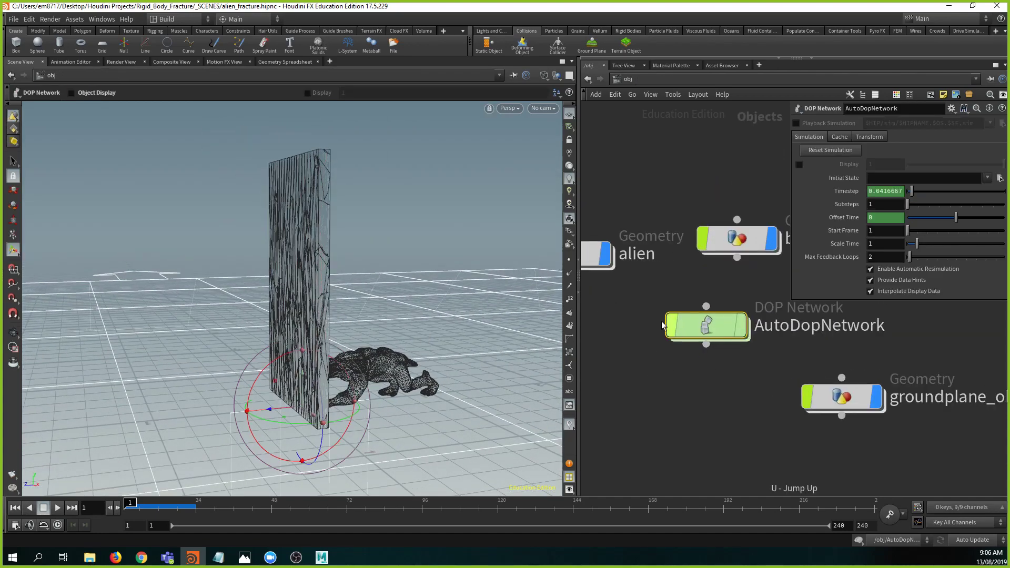
double_click(728, 247)
click(753, 337)
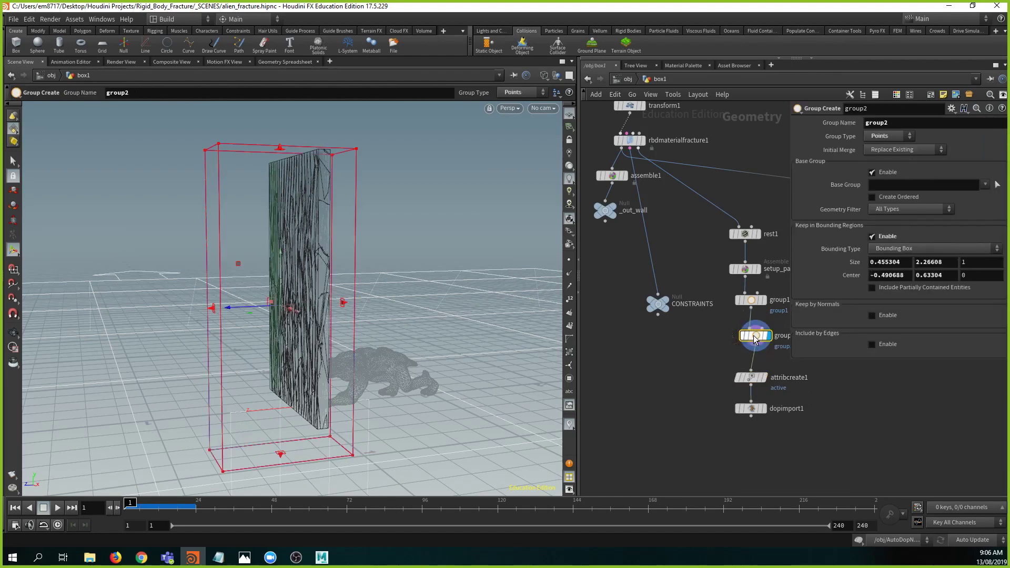
key(Tab)
text(gro)
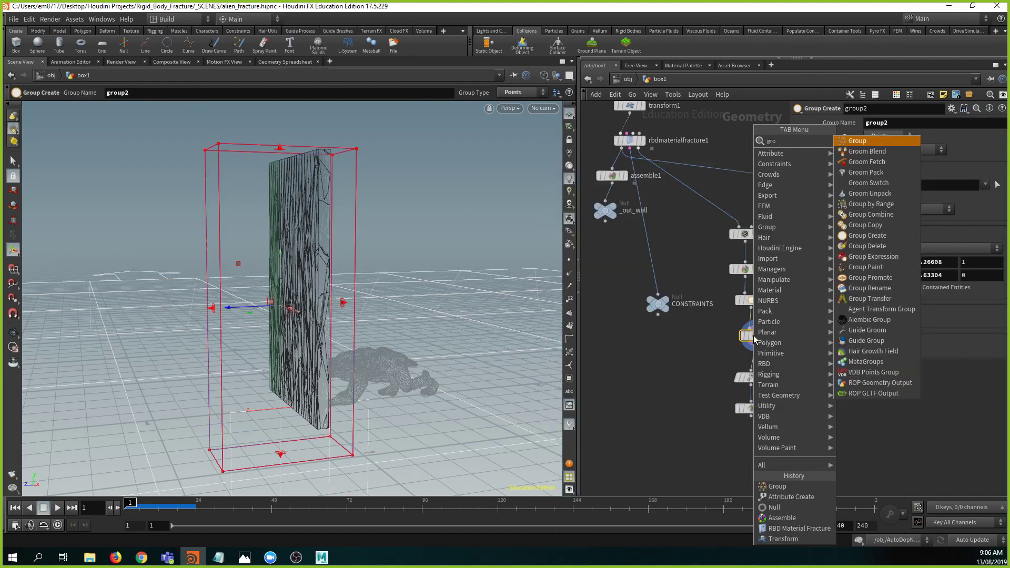
key(Return)
click(753, 336)
drag(754, 339, 754, 359)
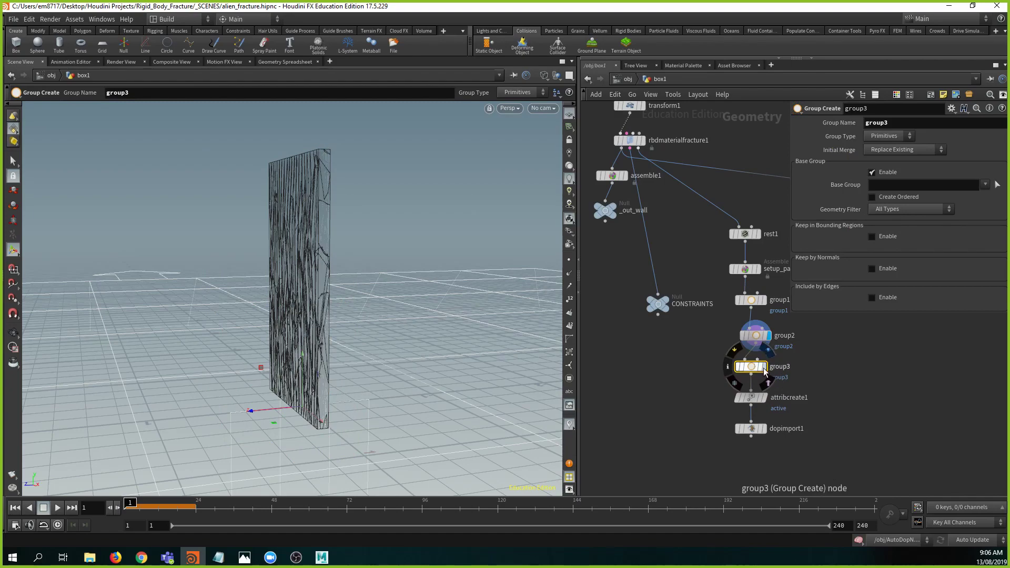
click(764, 366)
- Make group3 a Points group kept by a bounding box, and raise the box's lower face so it covers the wall's upper part
click(872, 236)
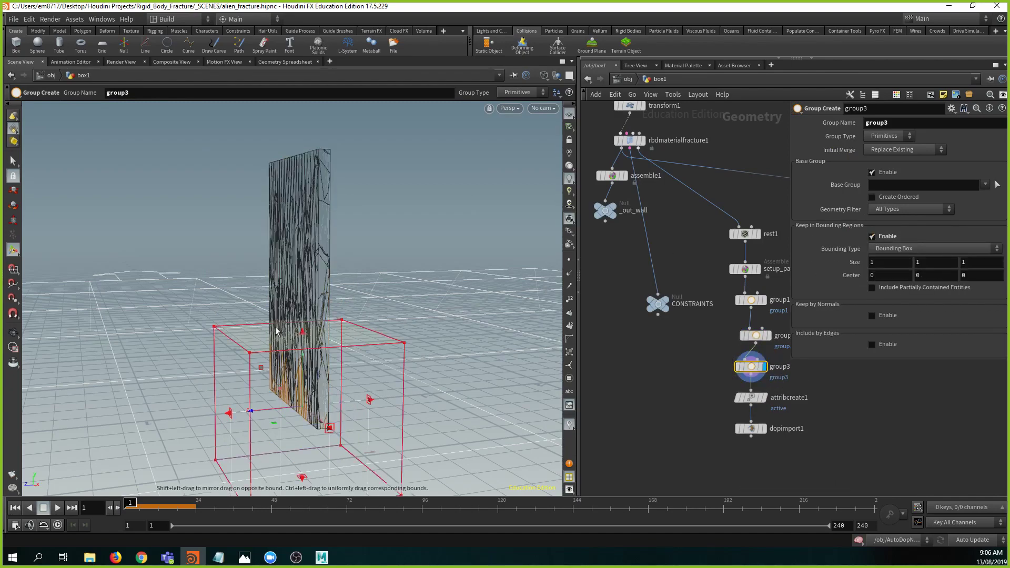
alt+drag(276, 333, 308, 169)
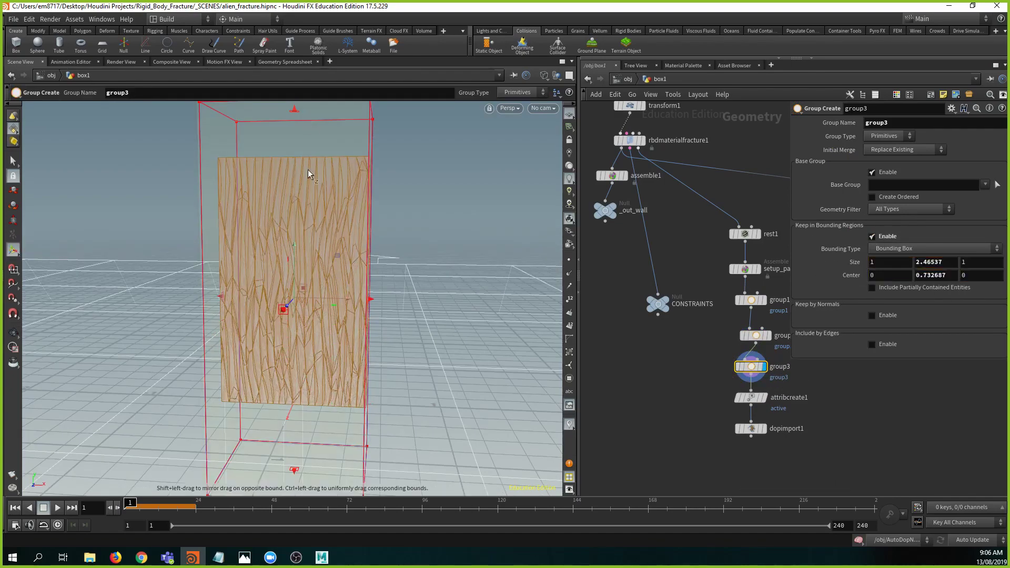
click(881, 143)
click(883, 152)
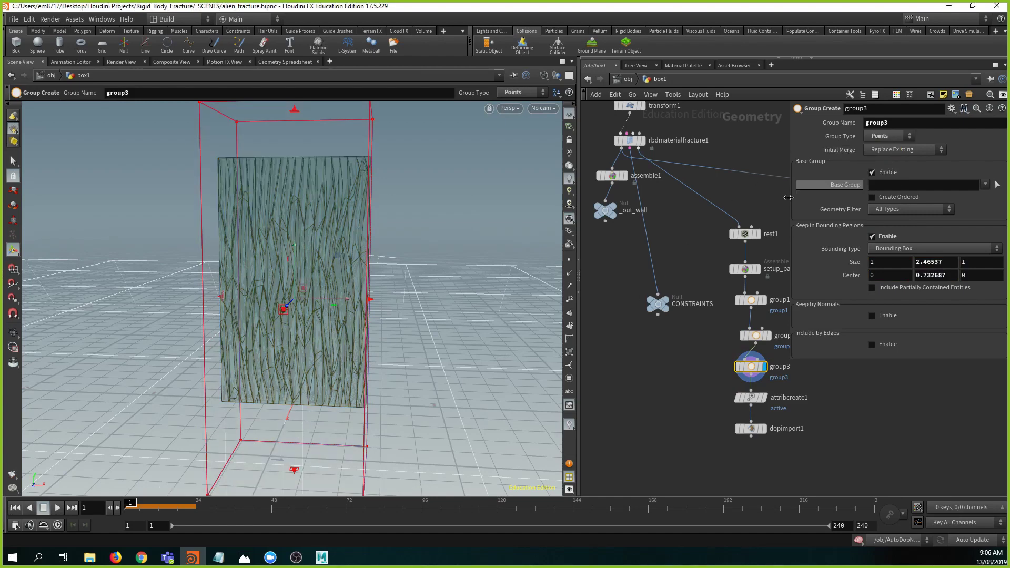
drag(294, 468, 301, 235)
- Hide the alien and box1 geometry objects at object level and reopen the AutoDopNetwork
middle_drag(715, 388, 681, 362)
key(u)
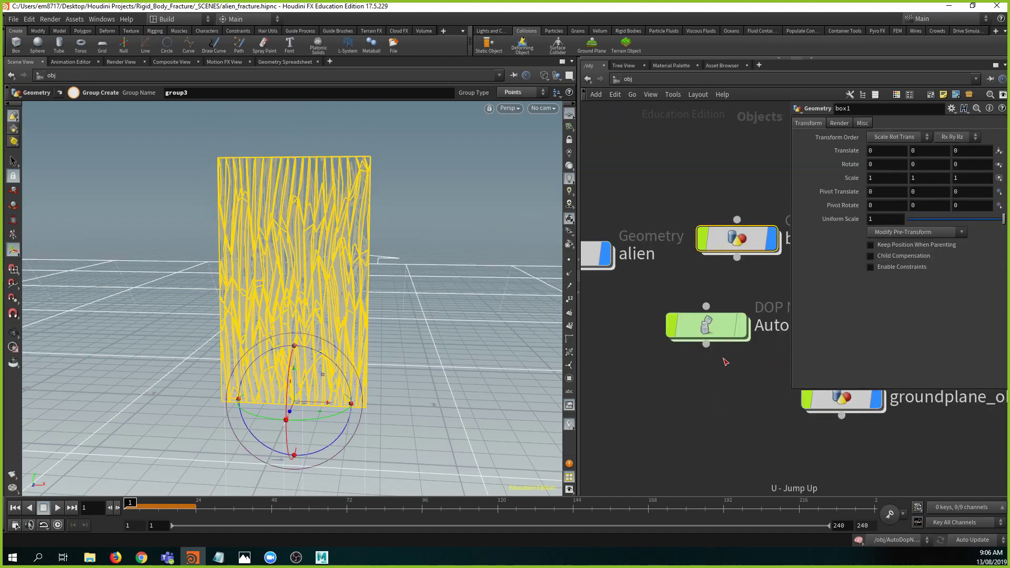
click(605, 254)
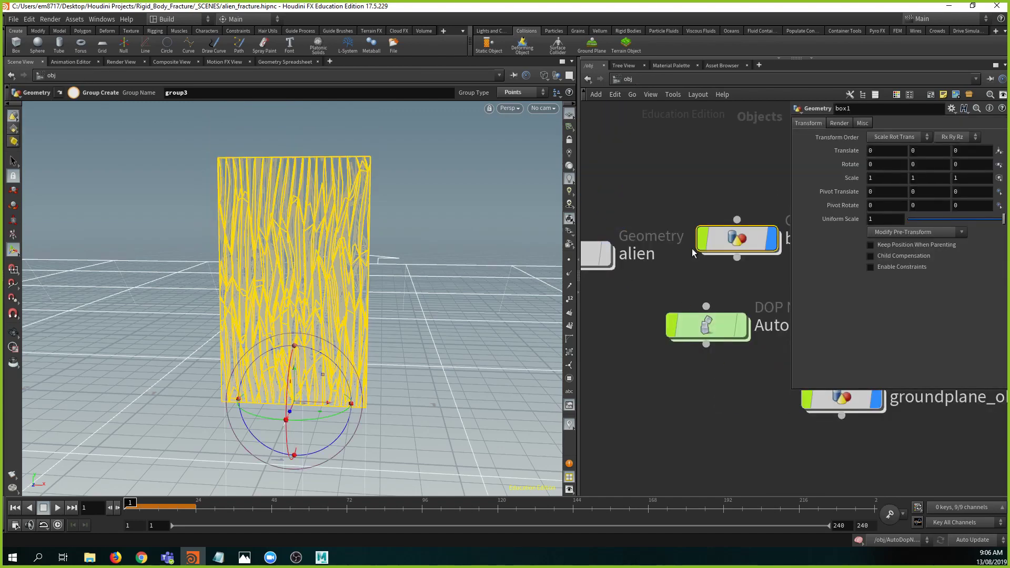
click(771, 241)
middle_click(751, 255)
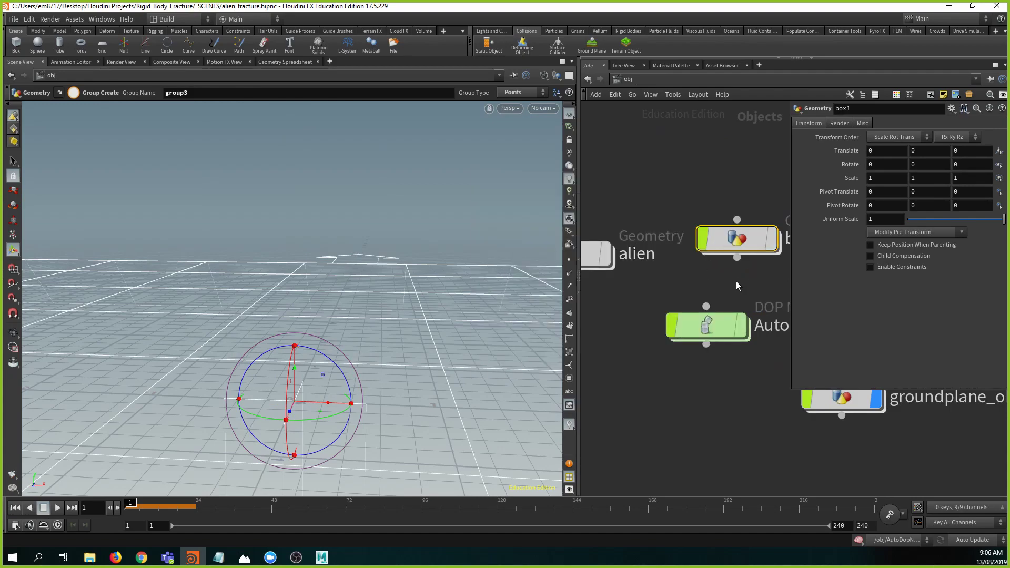
middle_drag(736, 281, 702, 249)
double_click(678, 274)
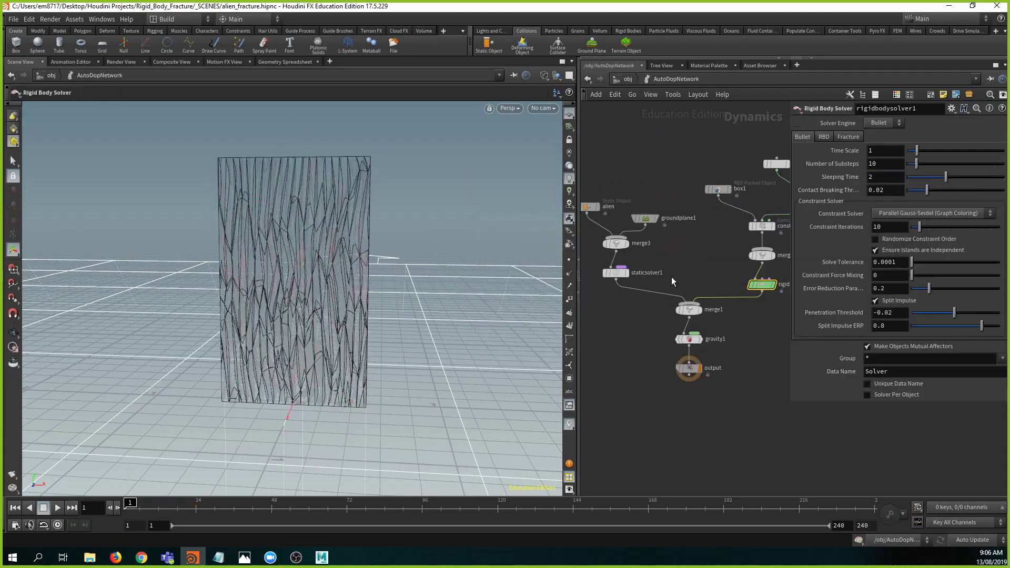
- Examine the wall and alien from an elevated front angle, briefly run the simulation and return to the first frame
drag(363, 351, 302, 356)
middle_drag(301, 356, 435, 331)
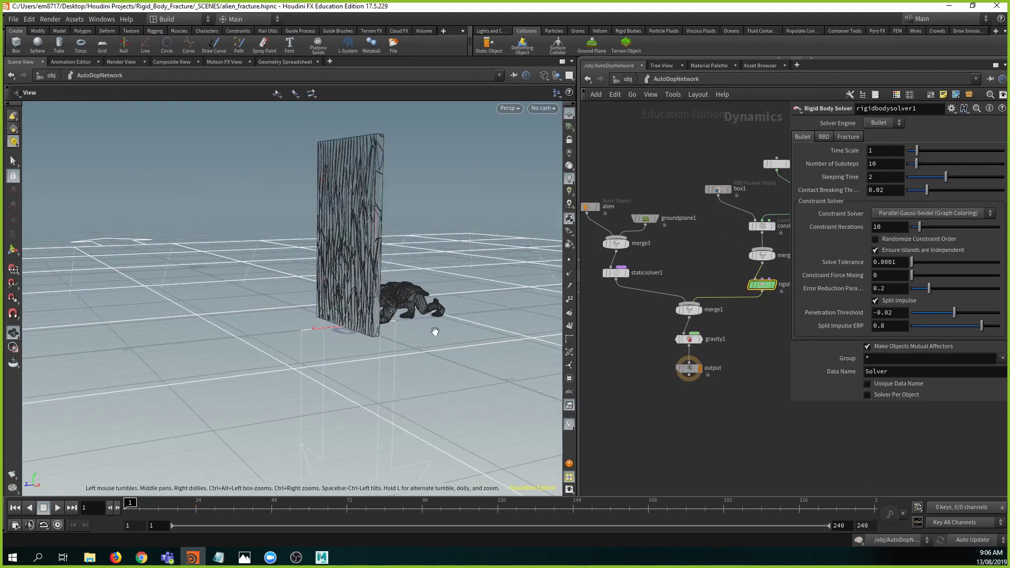
right_drag(442, 343, 428, 352)
drag(428, 351, 486, 363)
middle_drag(486, 363, 388, 386)
drag(388, 387, 338, 370)
middle_drag(338, 370, 306, 422)
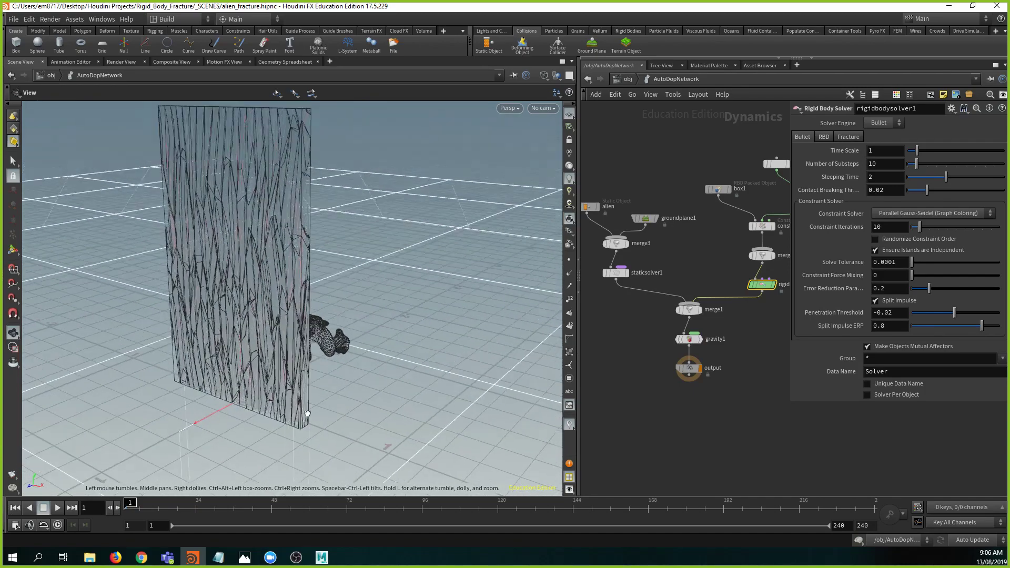
drag(307, 421, 260, 453)
click(57, 509)
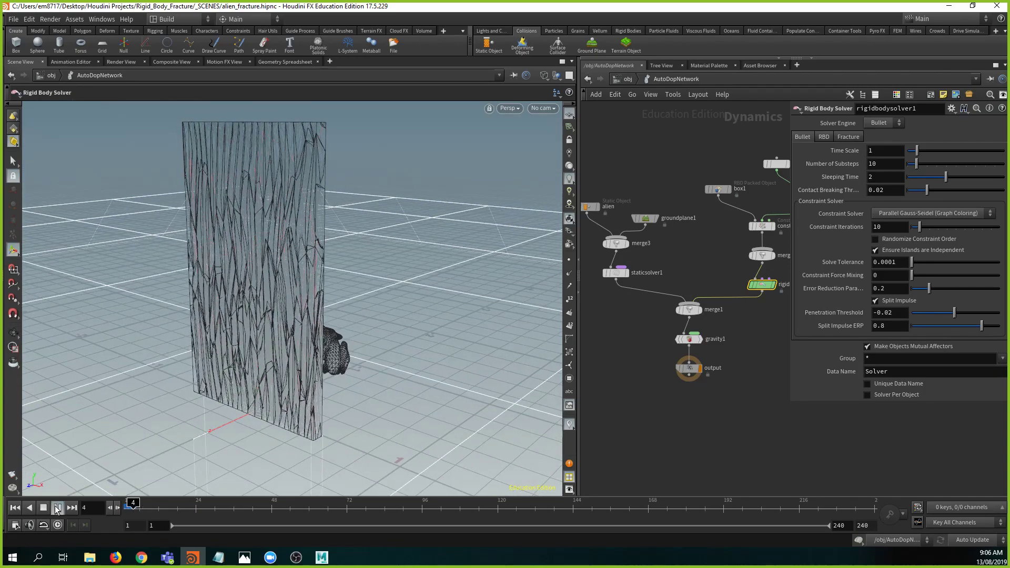
click(15, 508)
- Replay the simulation in a close side view to examine how the alien breaks through the wall
alt+drag(333, 376, 279, 377)
alt+right_drag(280, 377, 271, 401)
alt+drag(271, 401, 290, 394)
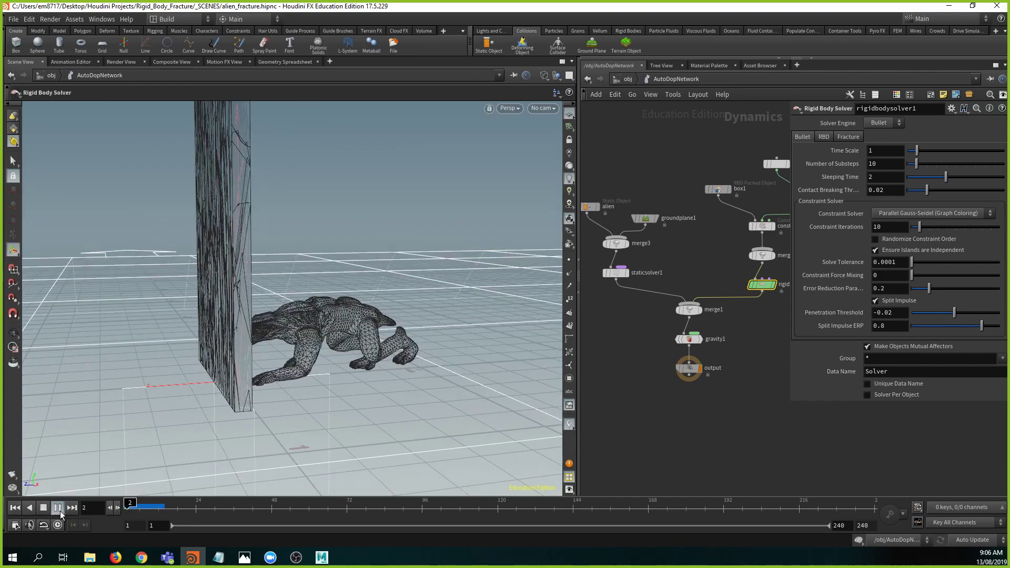
click(60, 510)
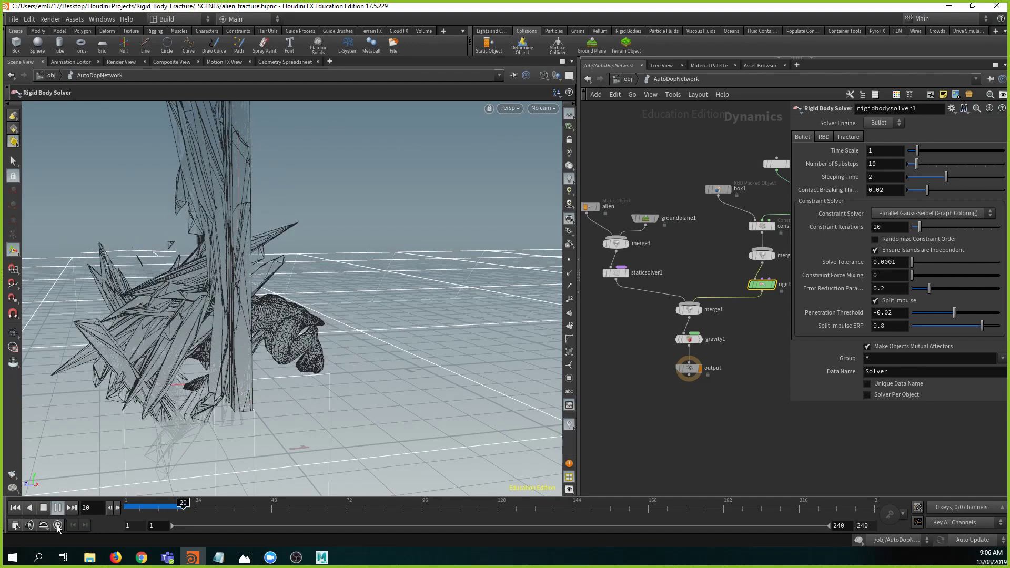
- Replay the simulation from the front to examine how the wall breaks and collapses, and return to the first frame
click(44, 510)
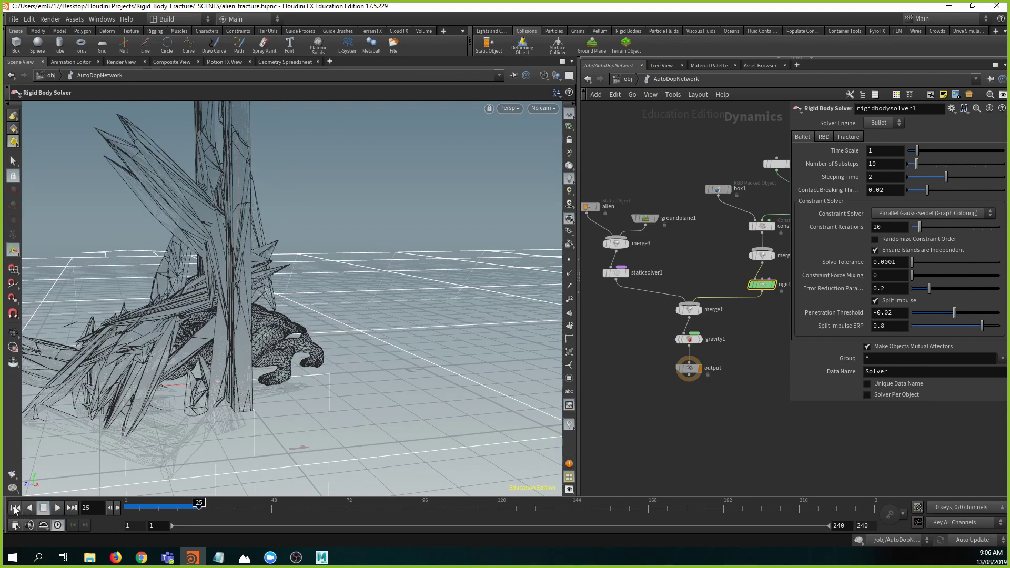
click(15, 509)
alt+drag(150, 364, 211, 367)
click(59, 509)
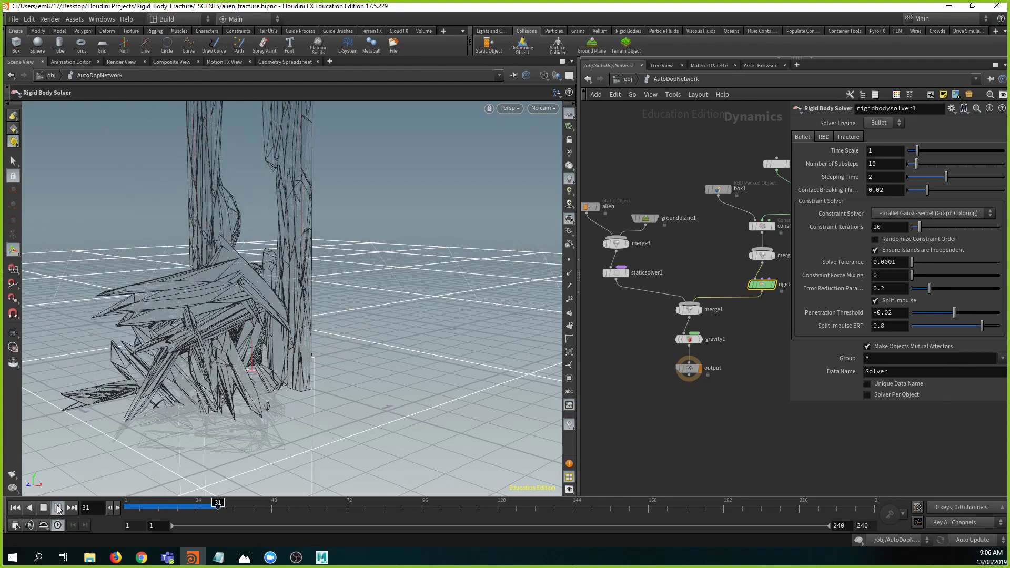
click(58, 509)
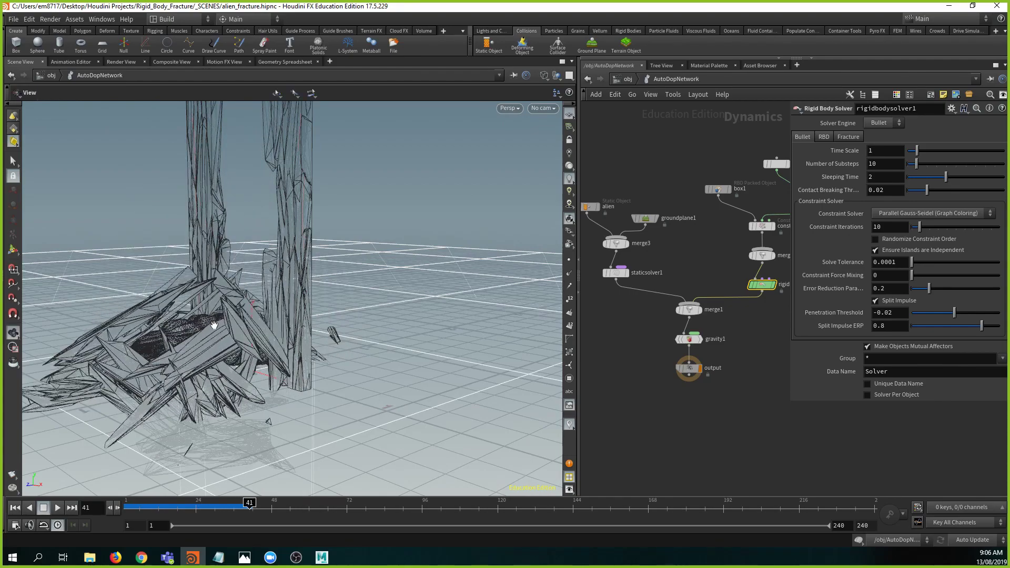
alt+drag(214, 324, 237, 269)
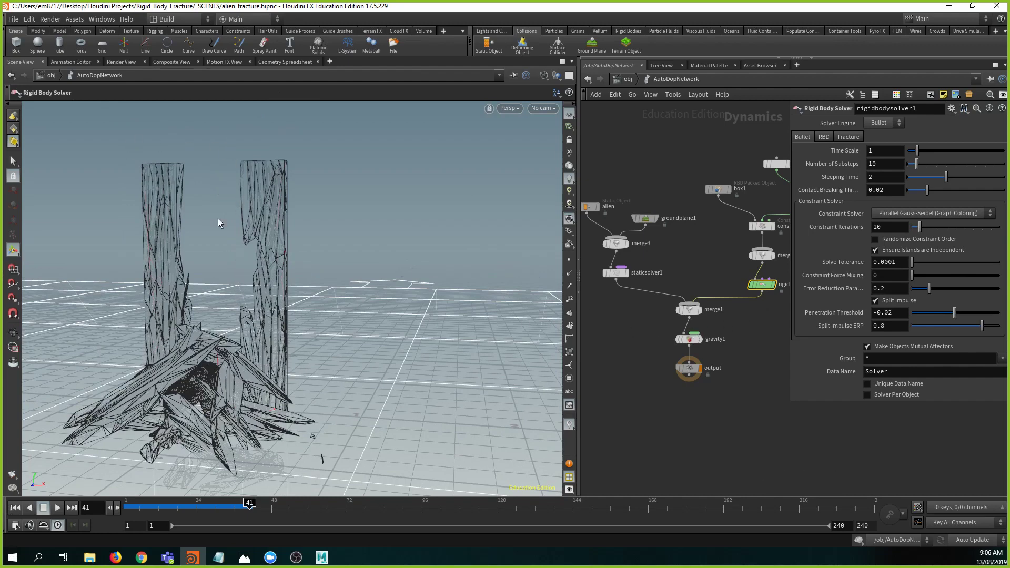
click(15, 507)
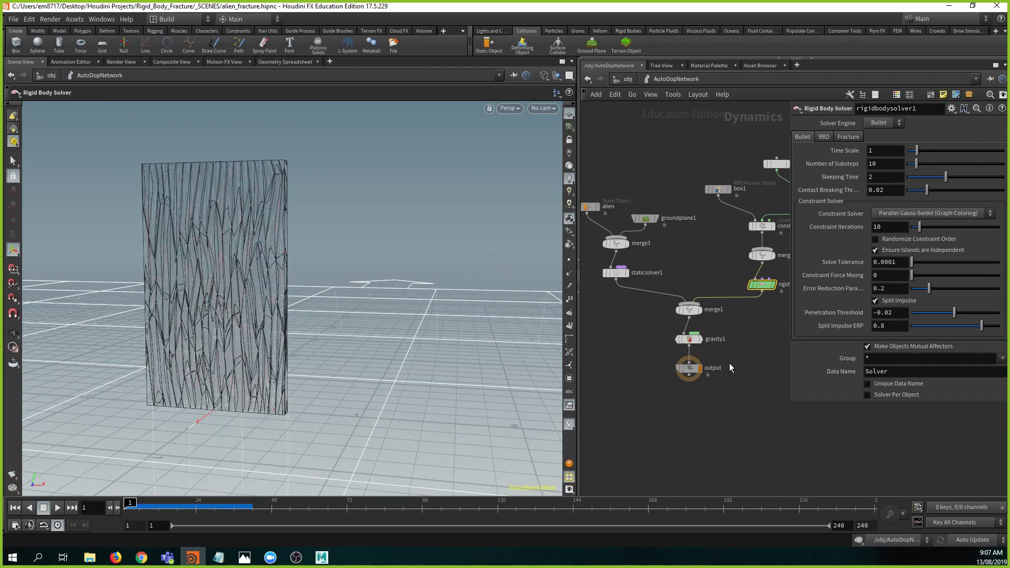
- Add group3 to the groups affected by the active attribute in box1's attribcreate1 node
key(u)
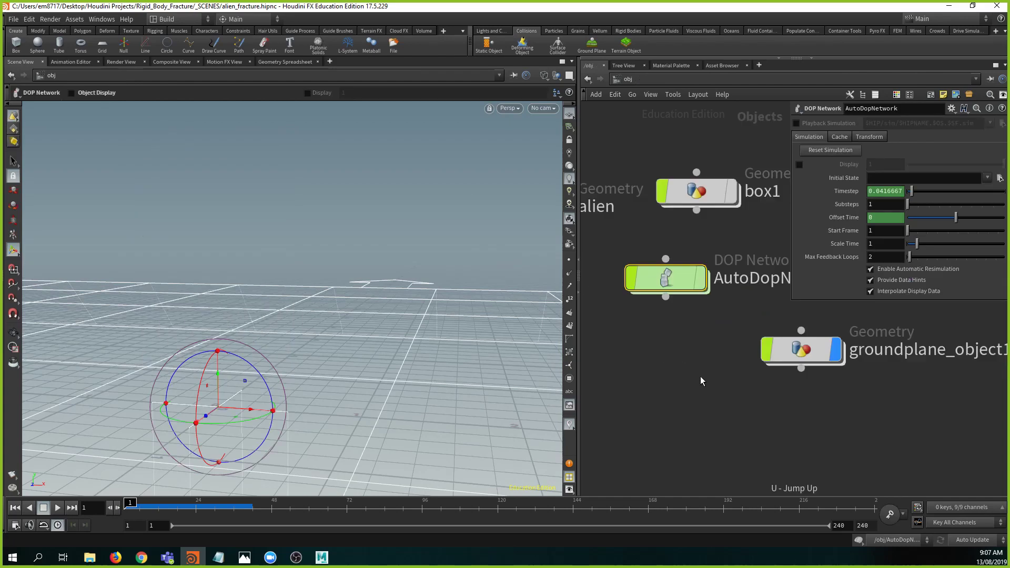
double_click(706, 197)
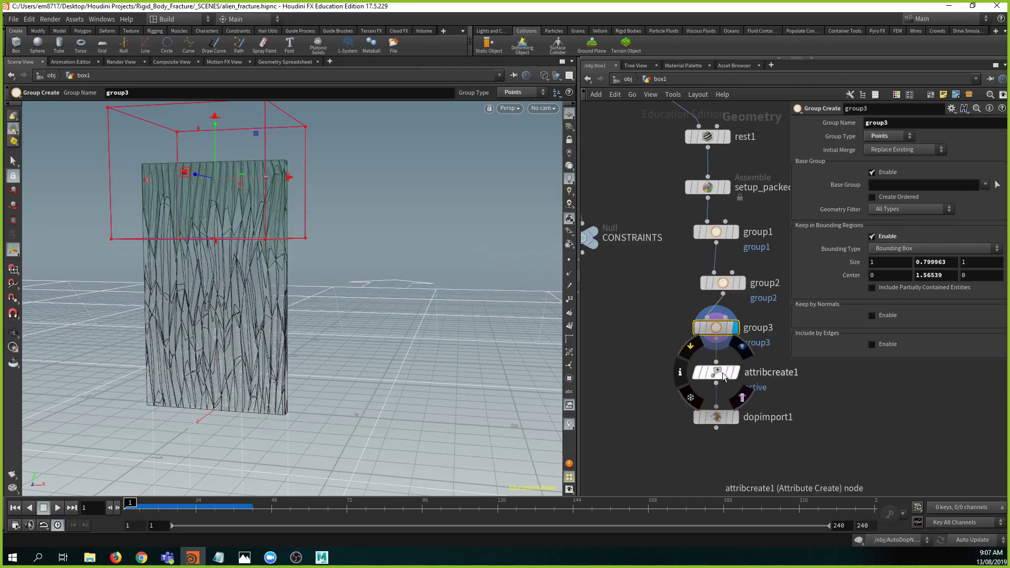
click(723, 375)
click(979, 155)
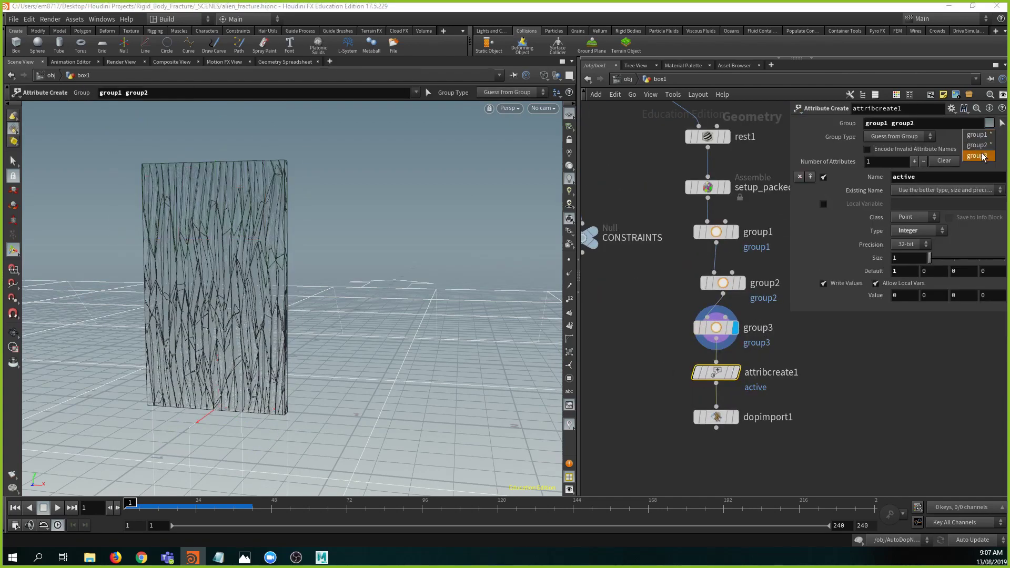
- Reopen the AutoDopNetwork, run the simulation past frame 58 and examine the broken wall and ground from a low angle
key(u)
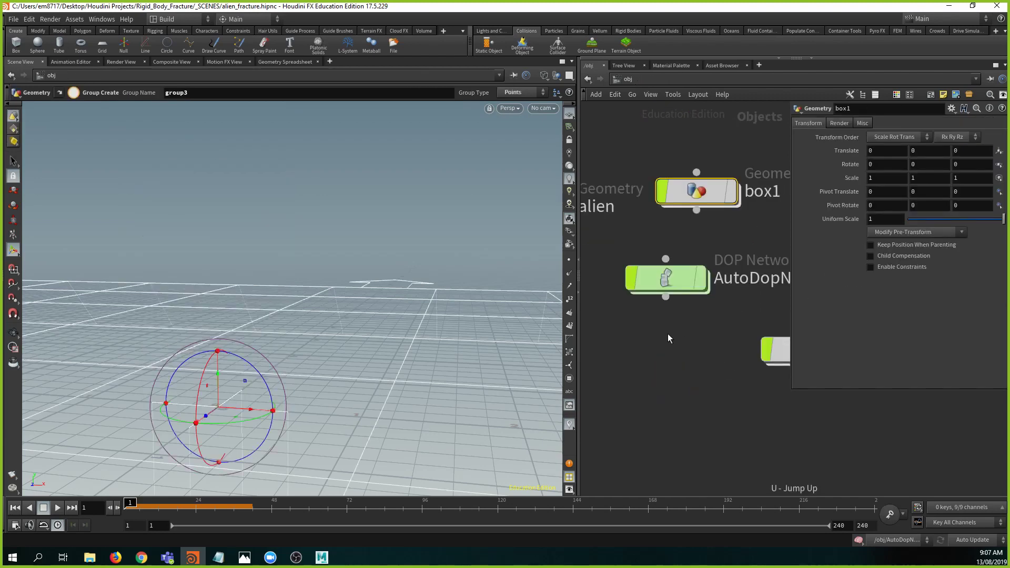
double_click(673, 273)
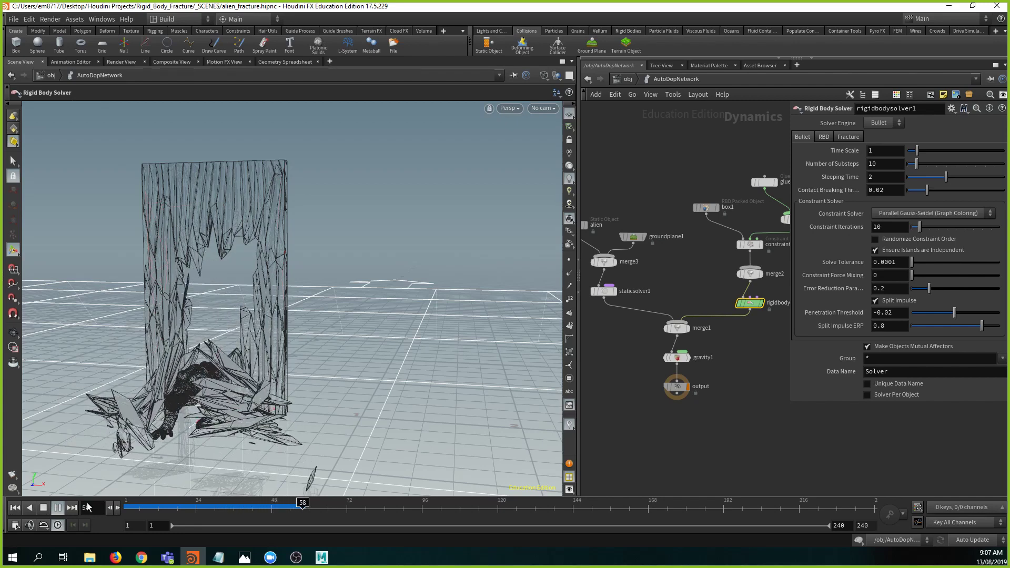
click(62, 508)
alt+drag(344, 392, 294, 342)
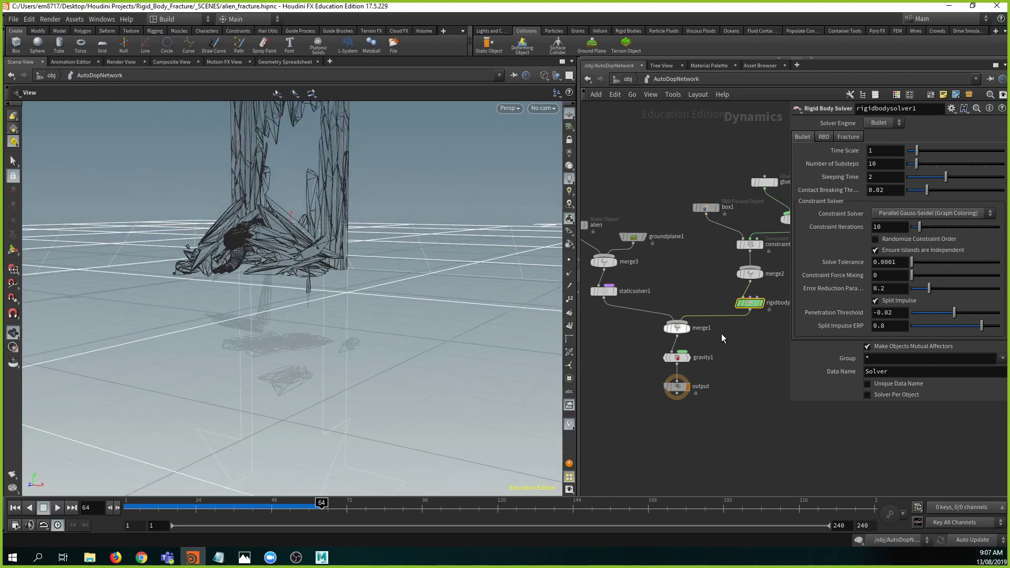
- Select the groundplane1 node in the DOP network and return the simulation to the first frame
click(633, 236)
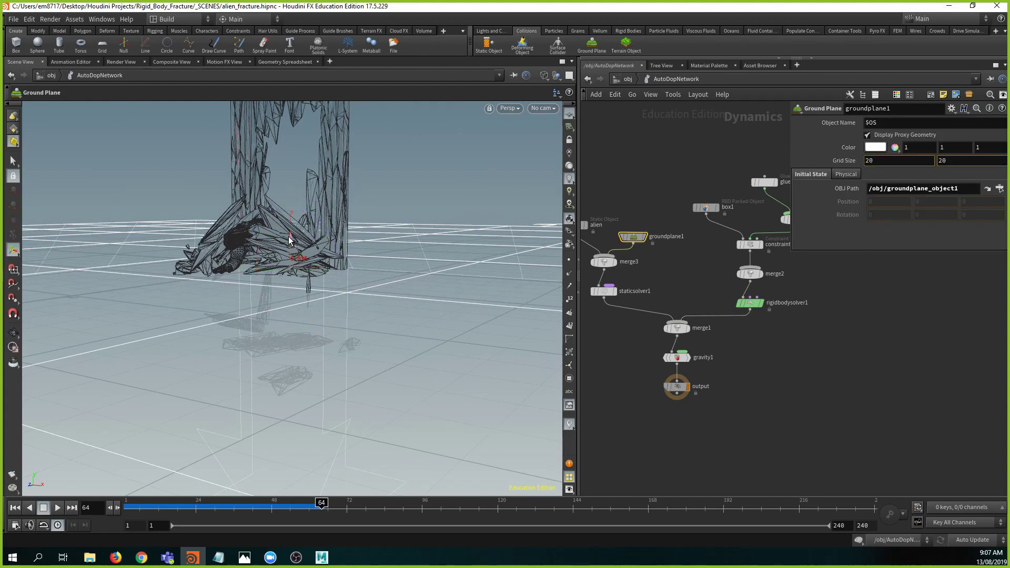
key(ctrl+z)
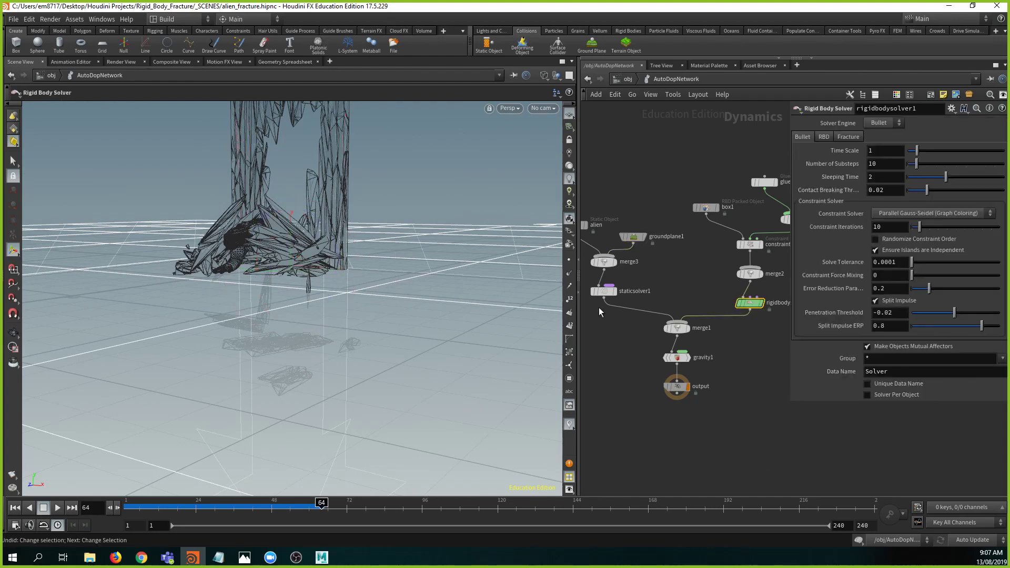
drag(656, 243, 658, 244)
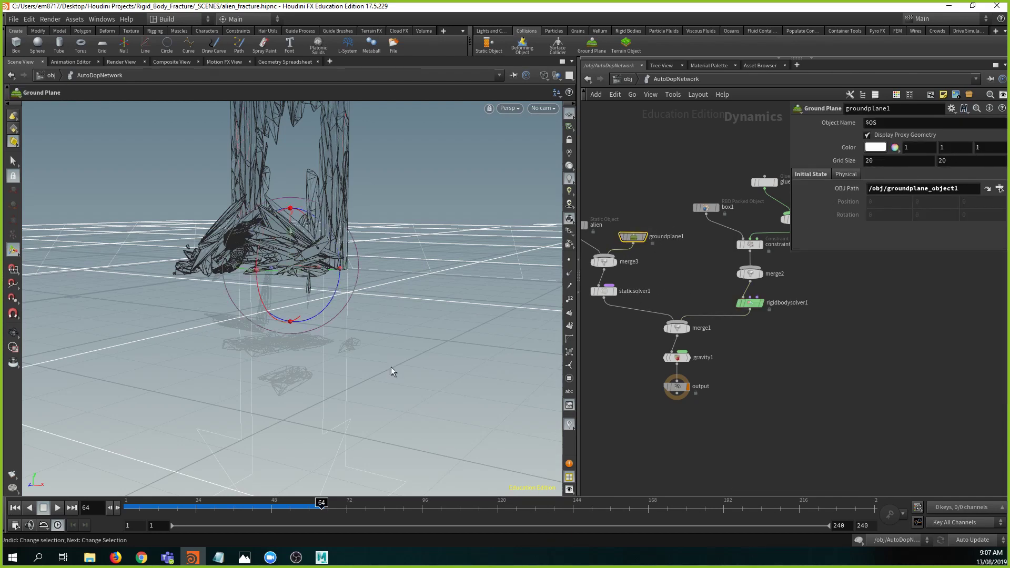
click(14, 508)
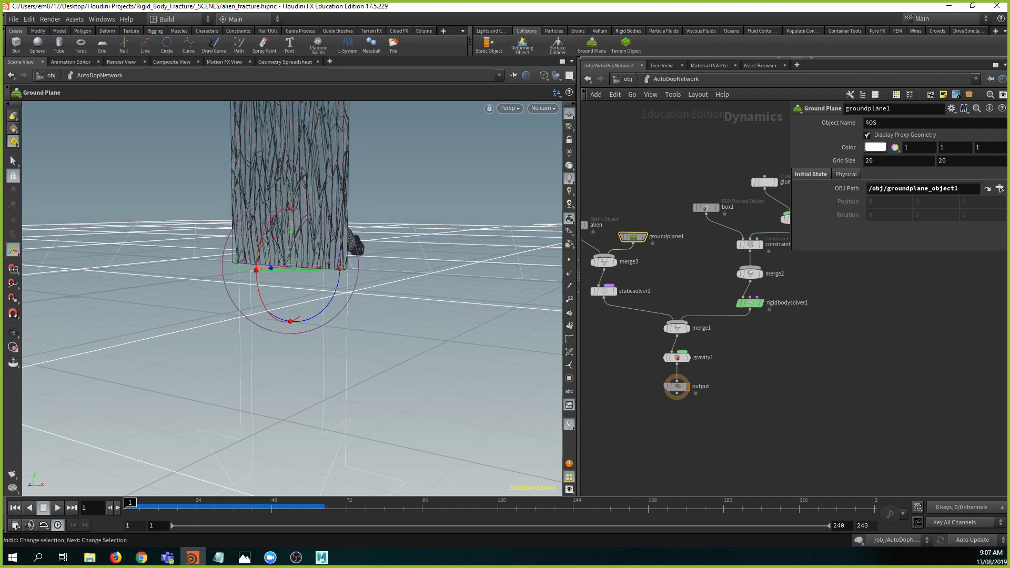